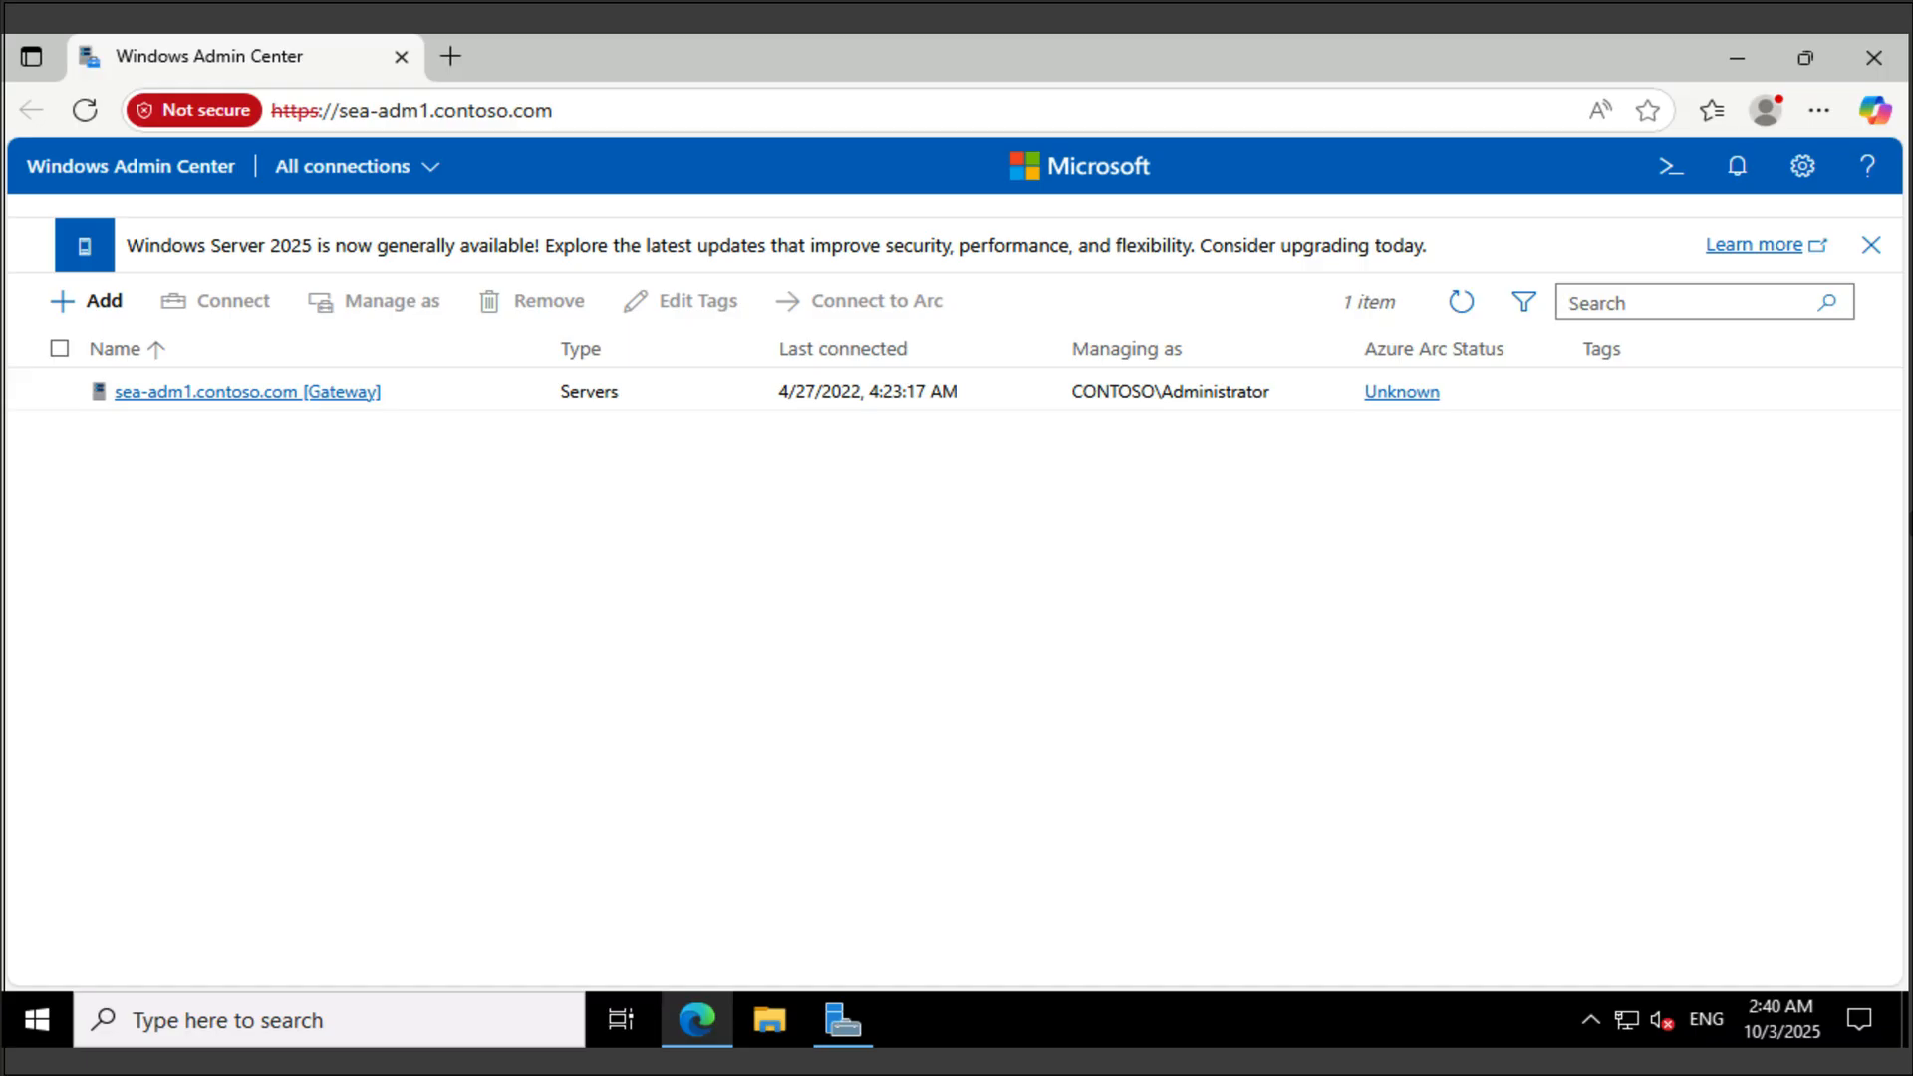
Install the DHCP and DNS extensions from the gateway's available extensions in the settings.
click(1802, 166)
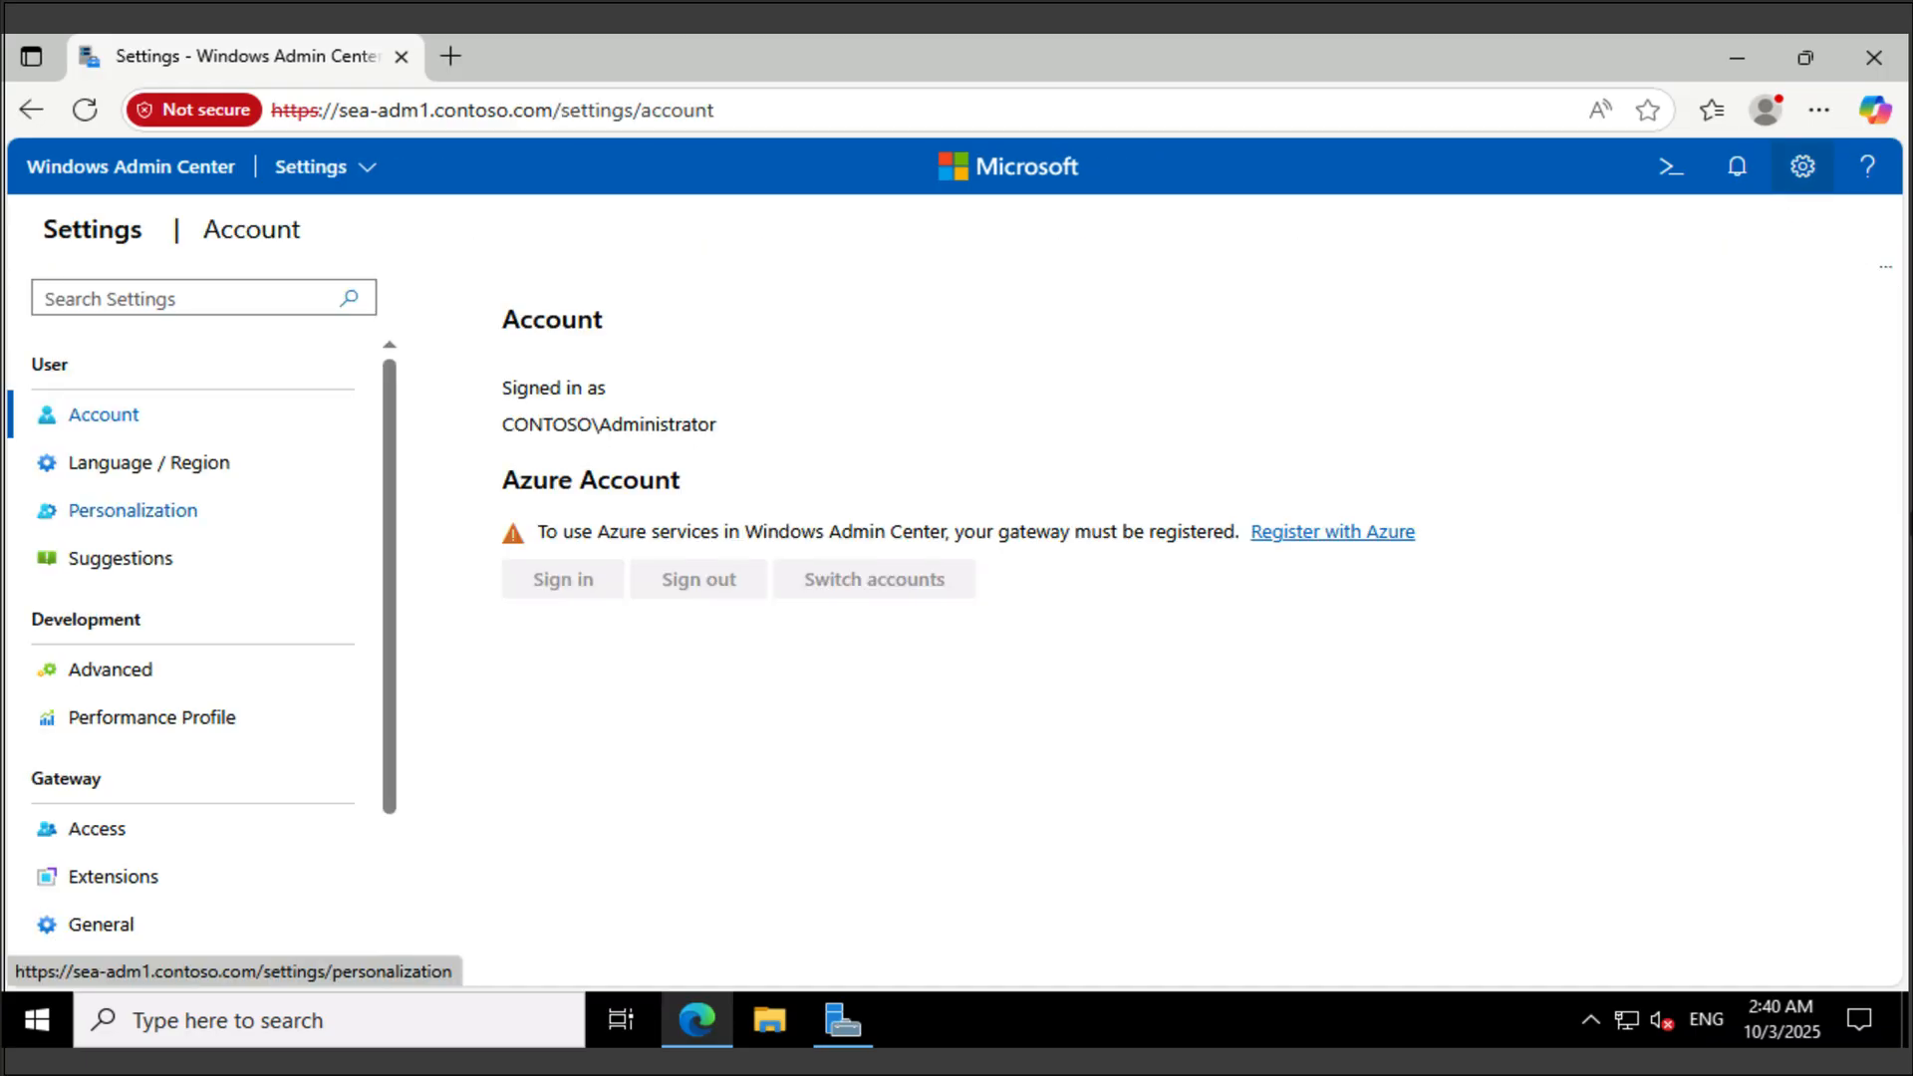
scroll(133, 510, down, 2)
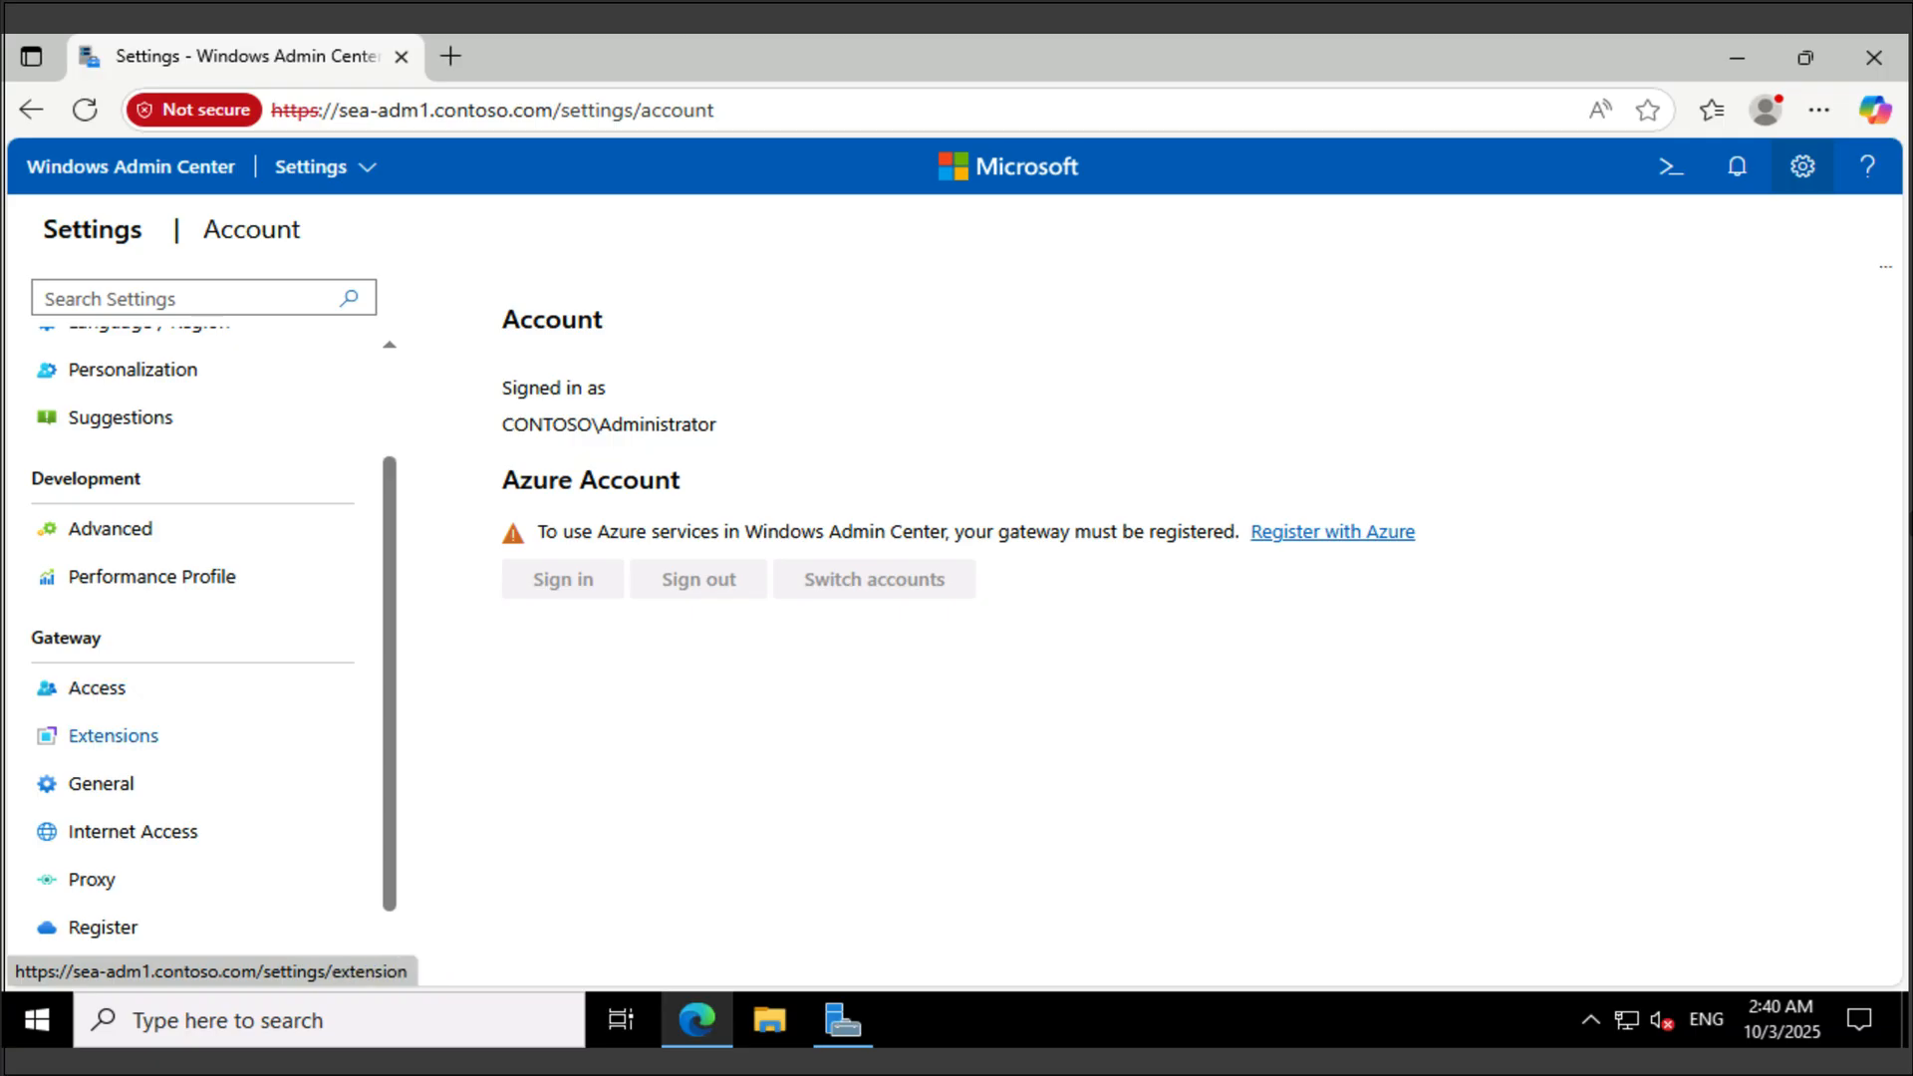
click(112, 735)
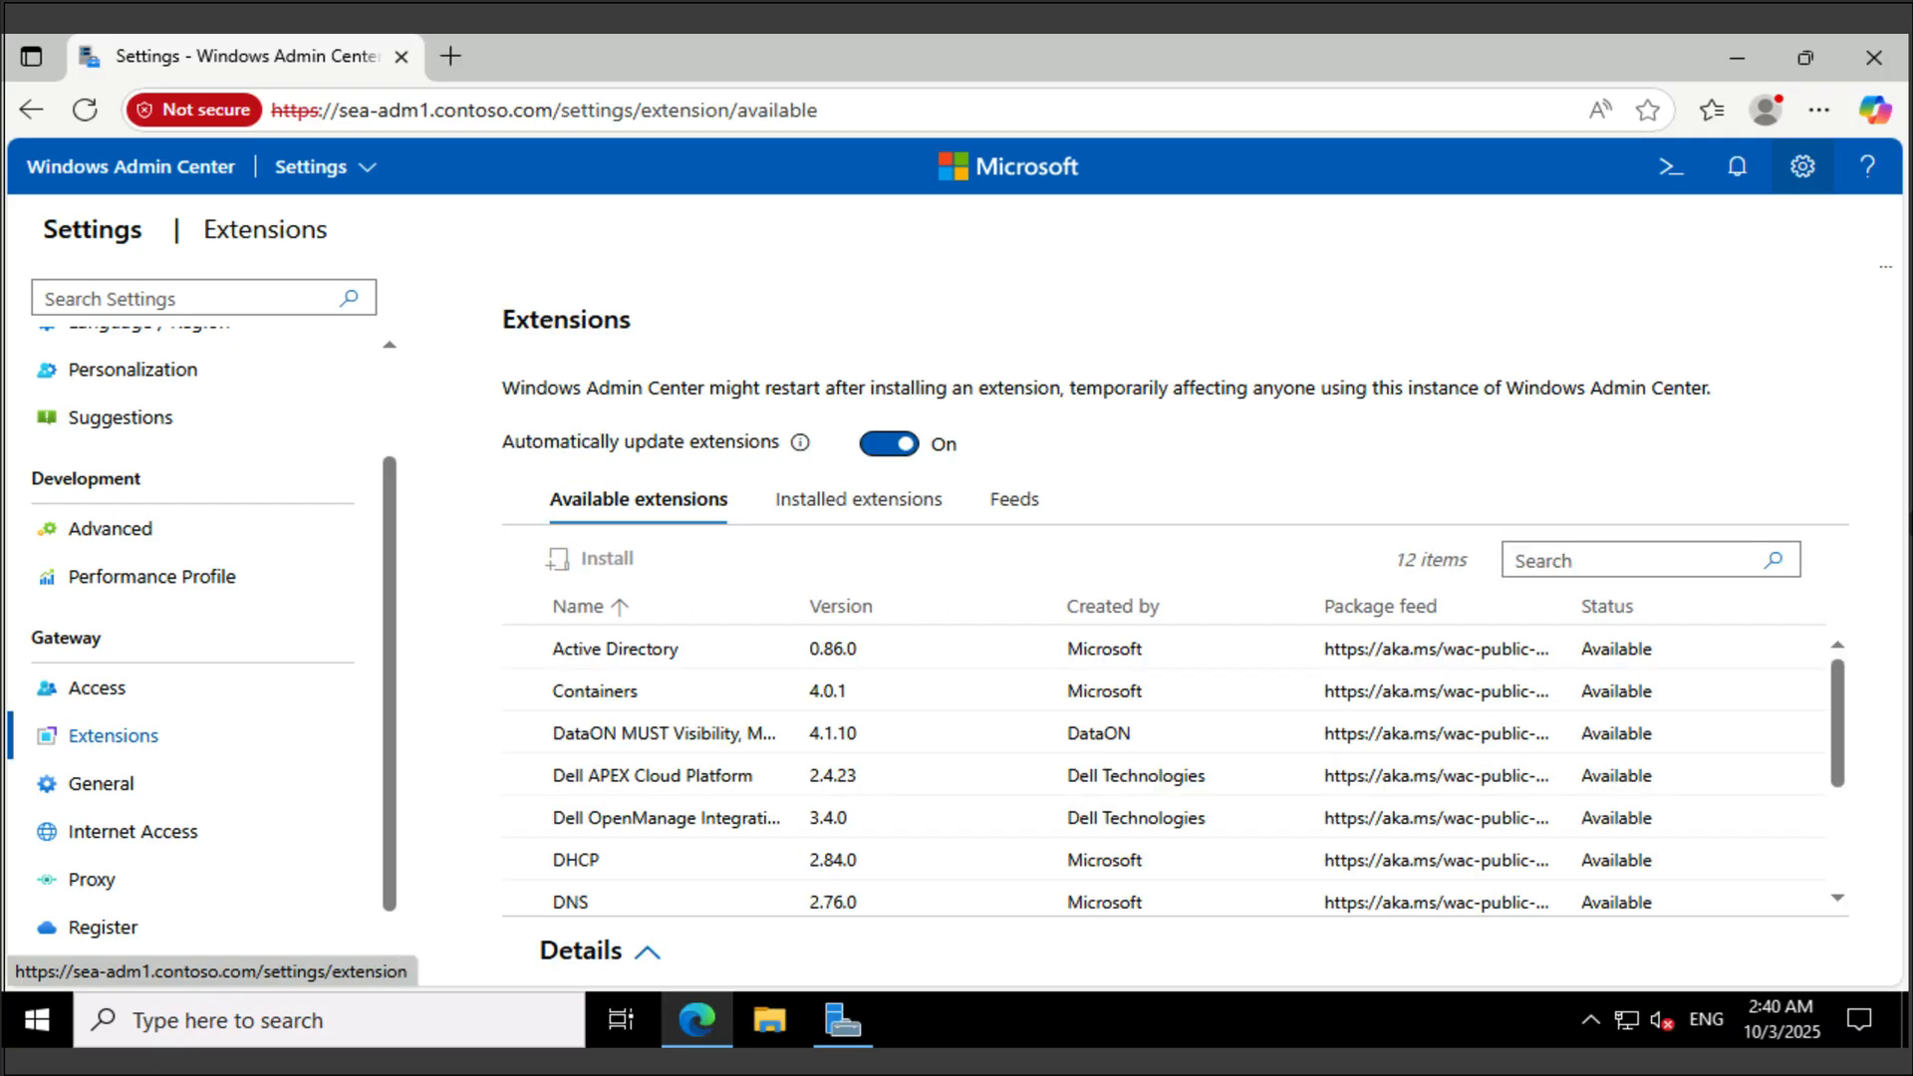
scroll(1165, 704, down, 2)
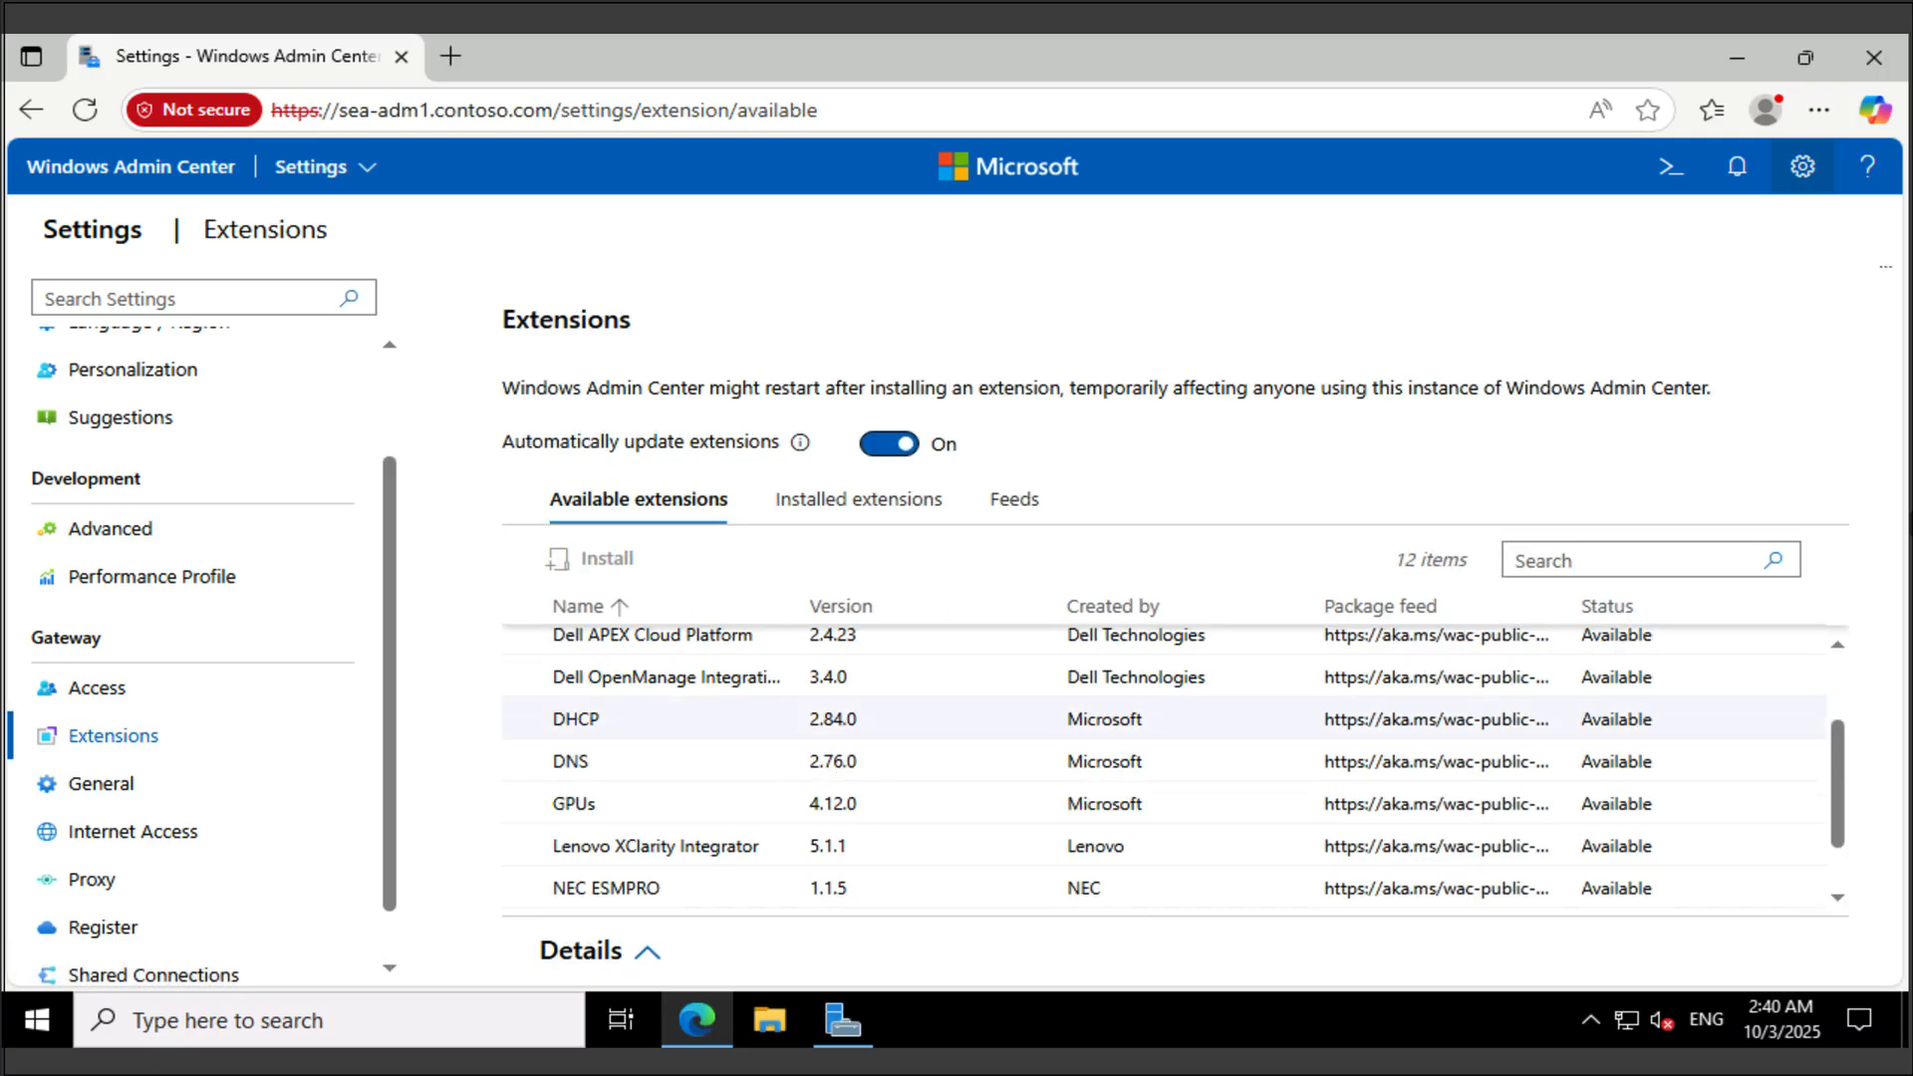
click(575, 719)
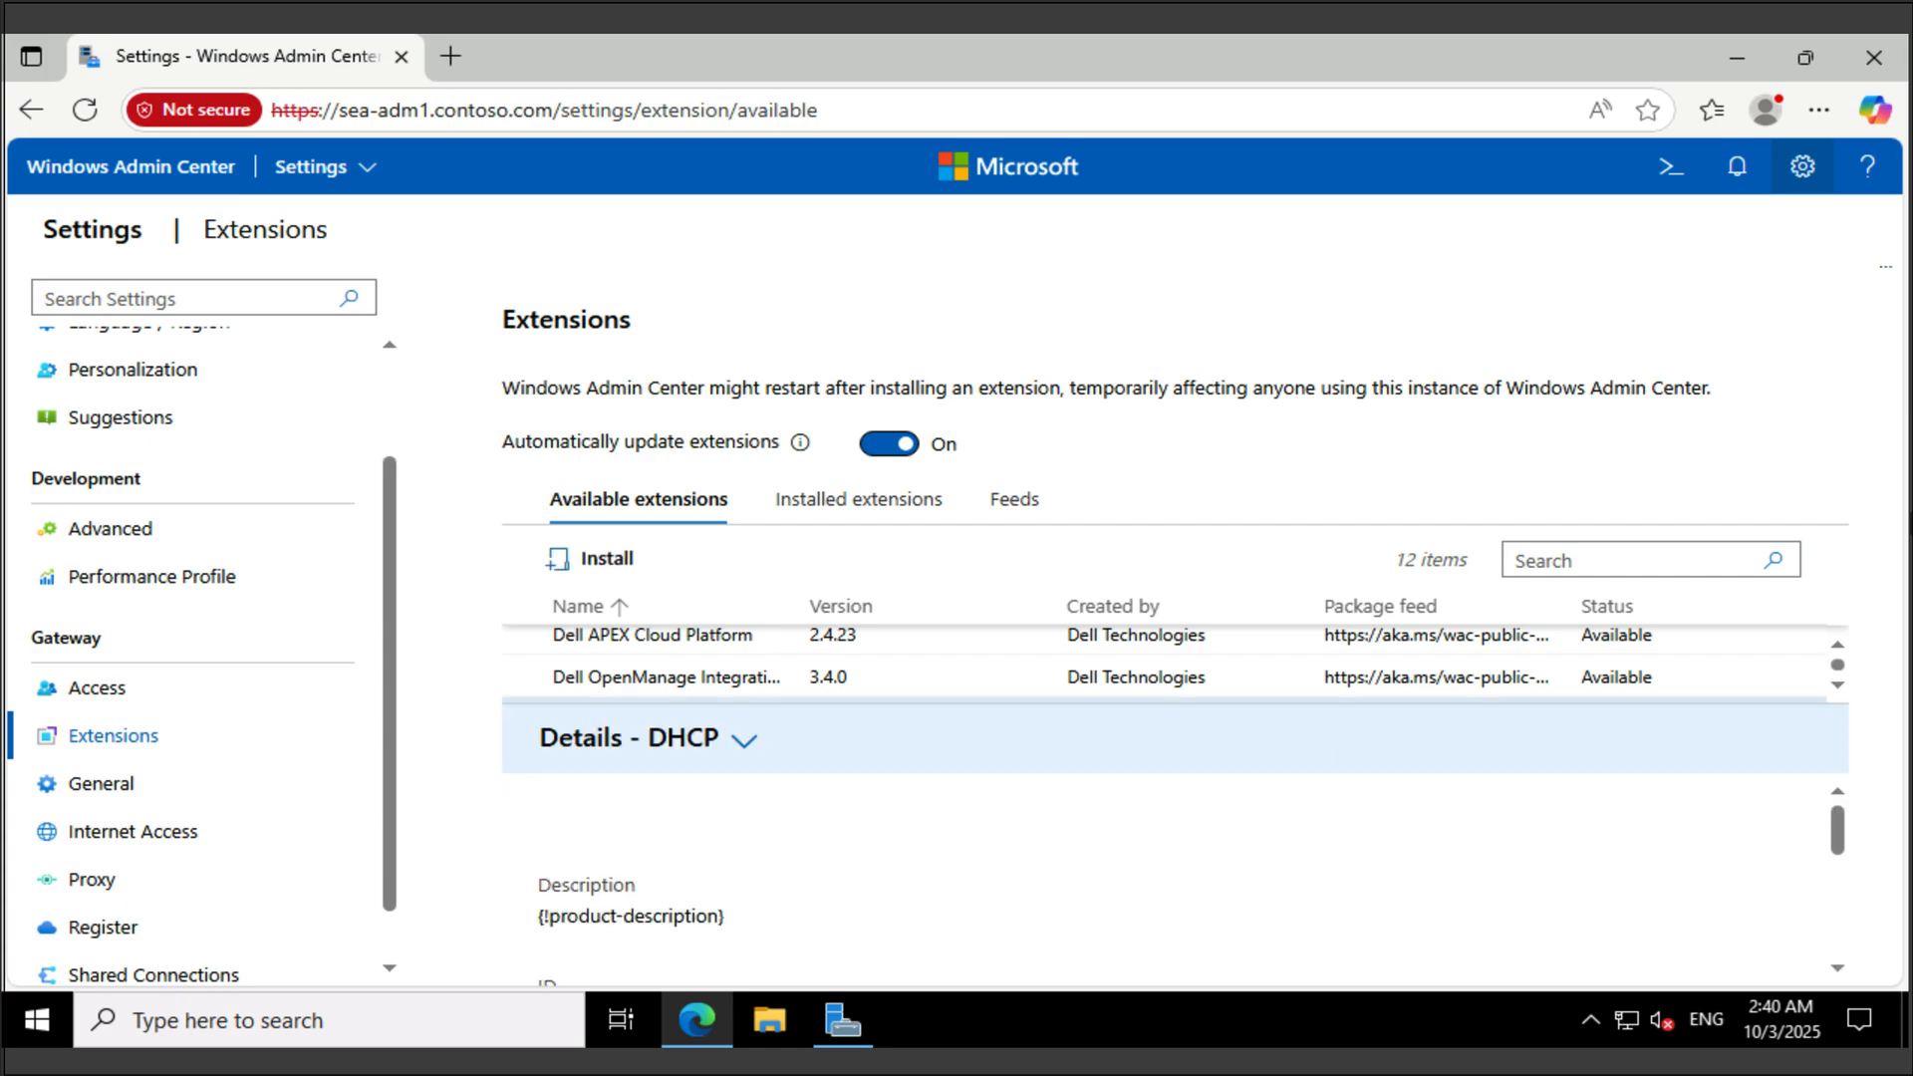
click(595, 557)
click(648, 696)
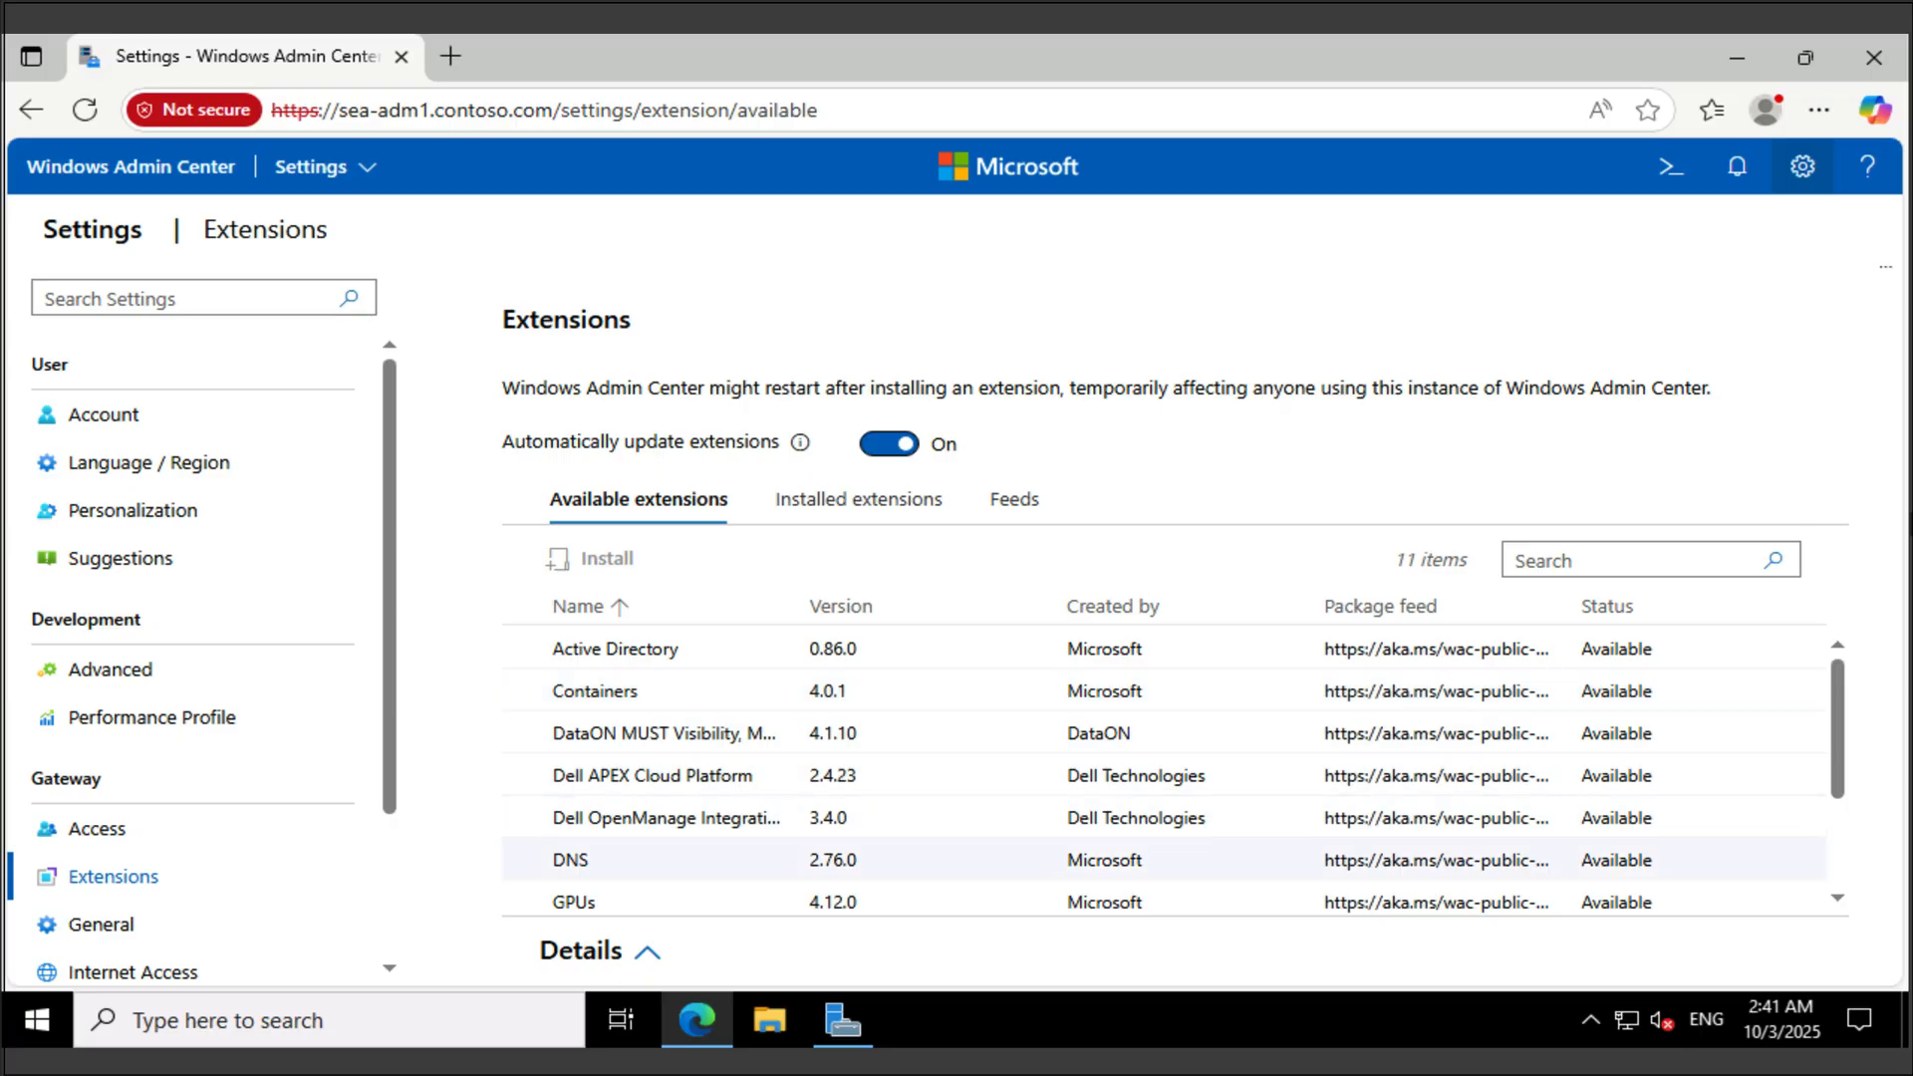
click(648, 859)
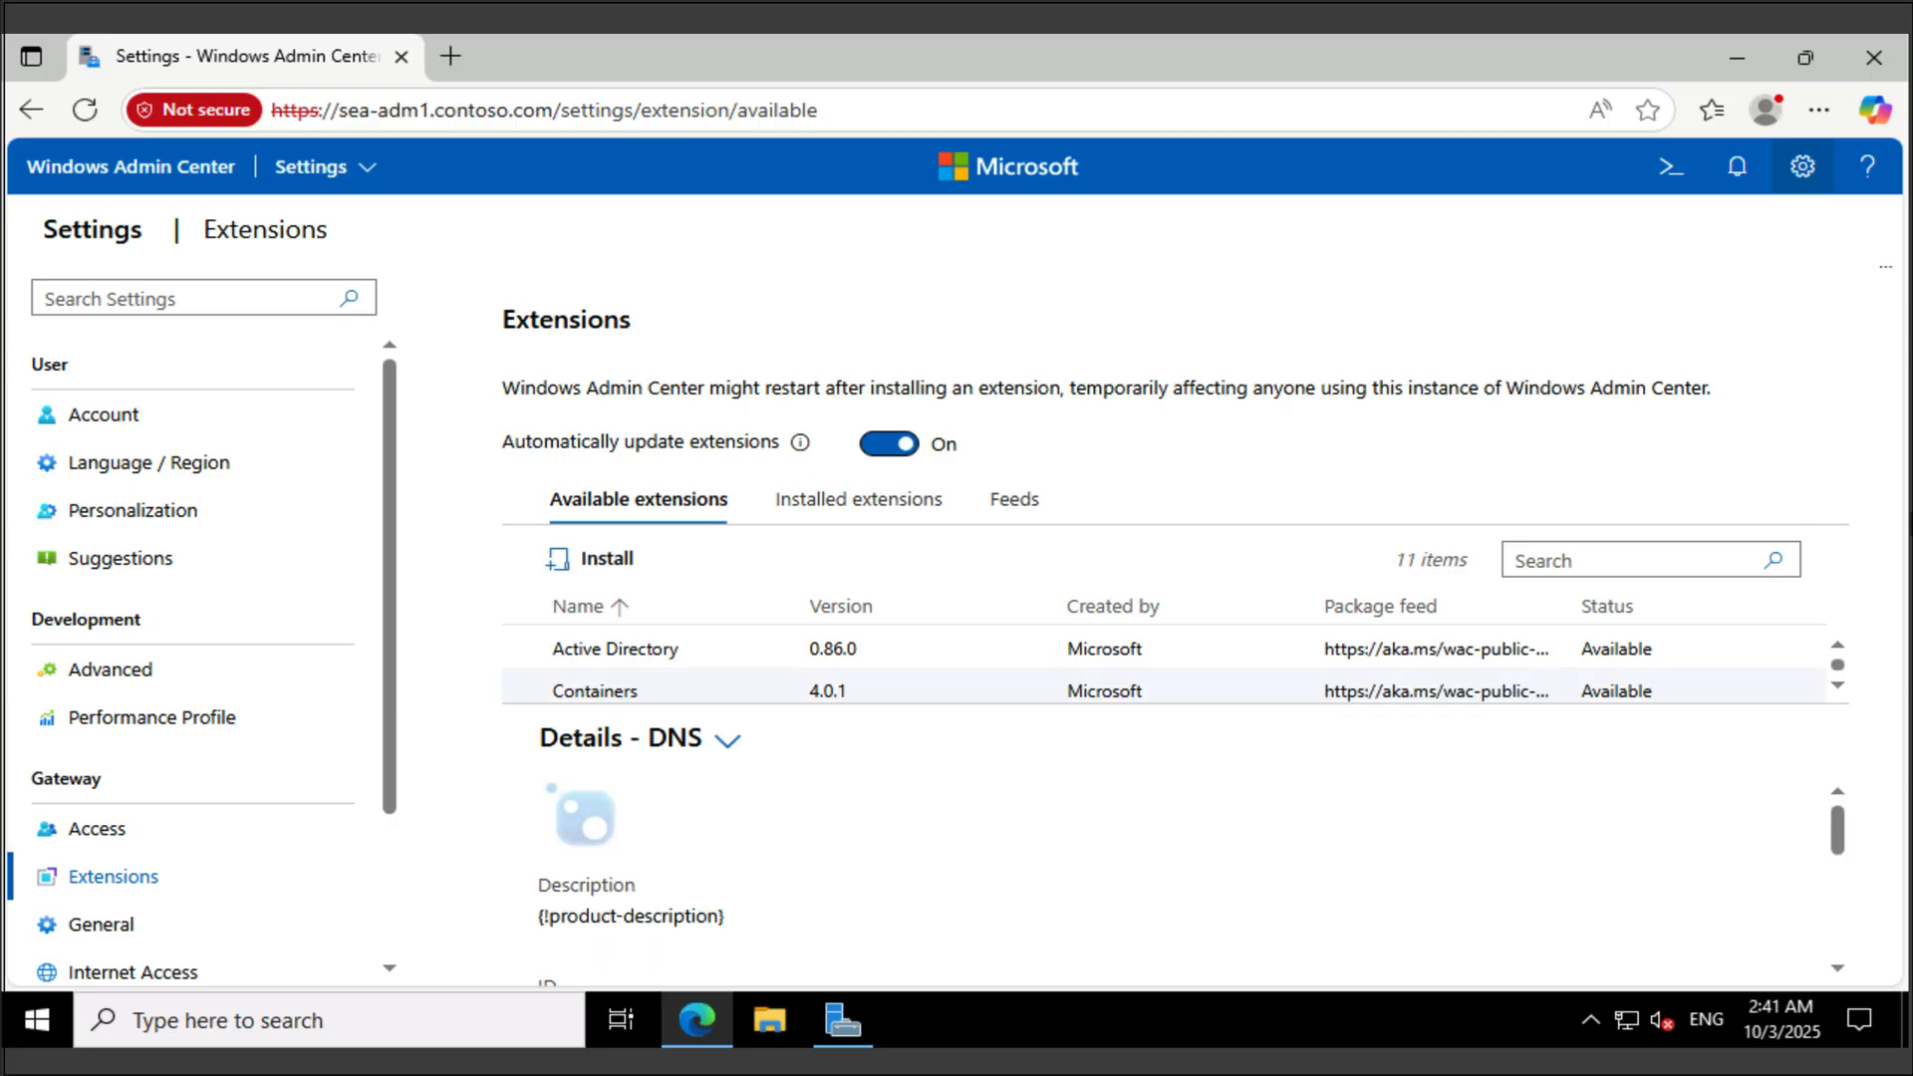
click(595, 558)
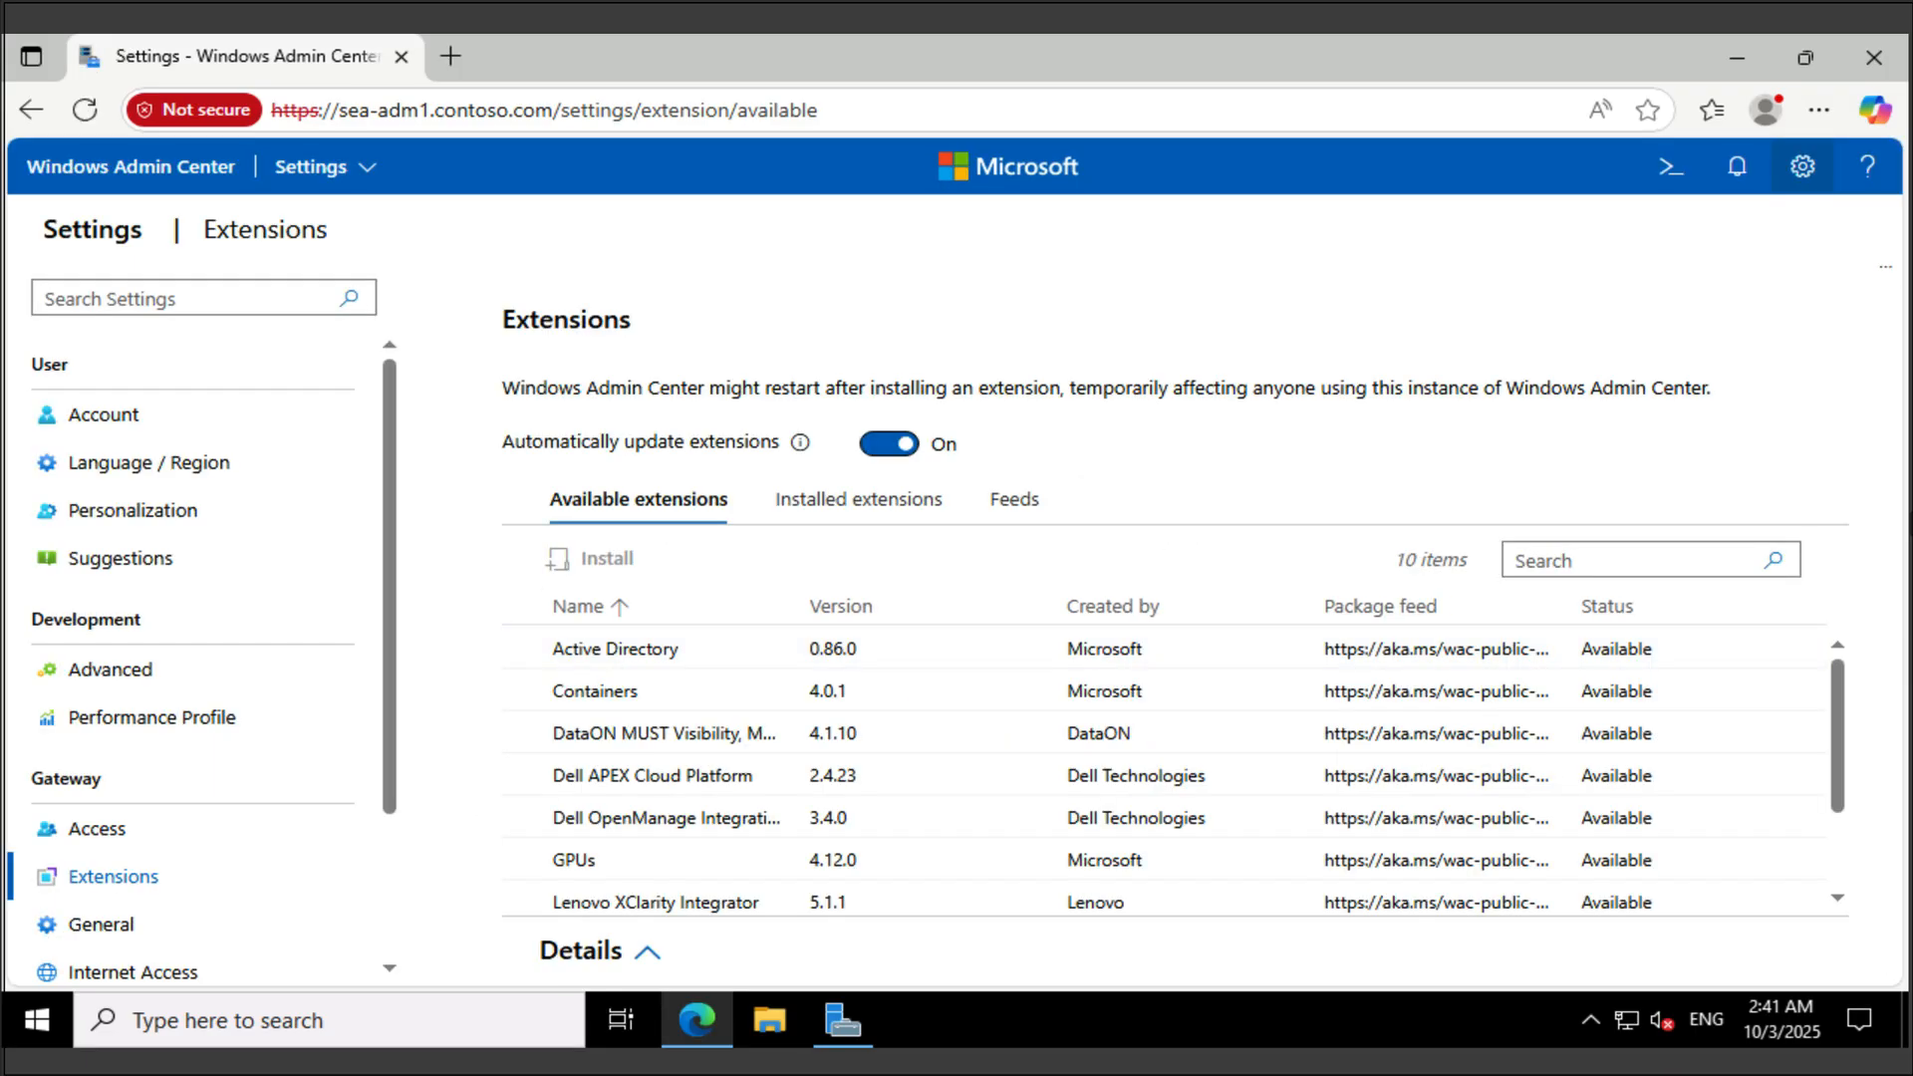
Return to all connections and add the server sea-svr1.contoso.com.
click(319, 166)
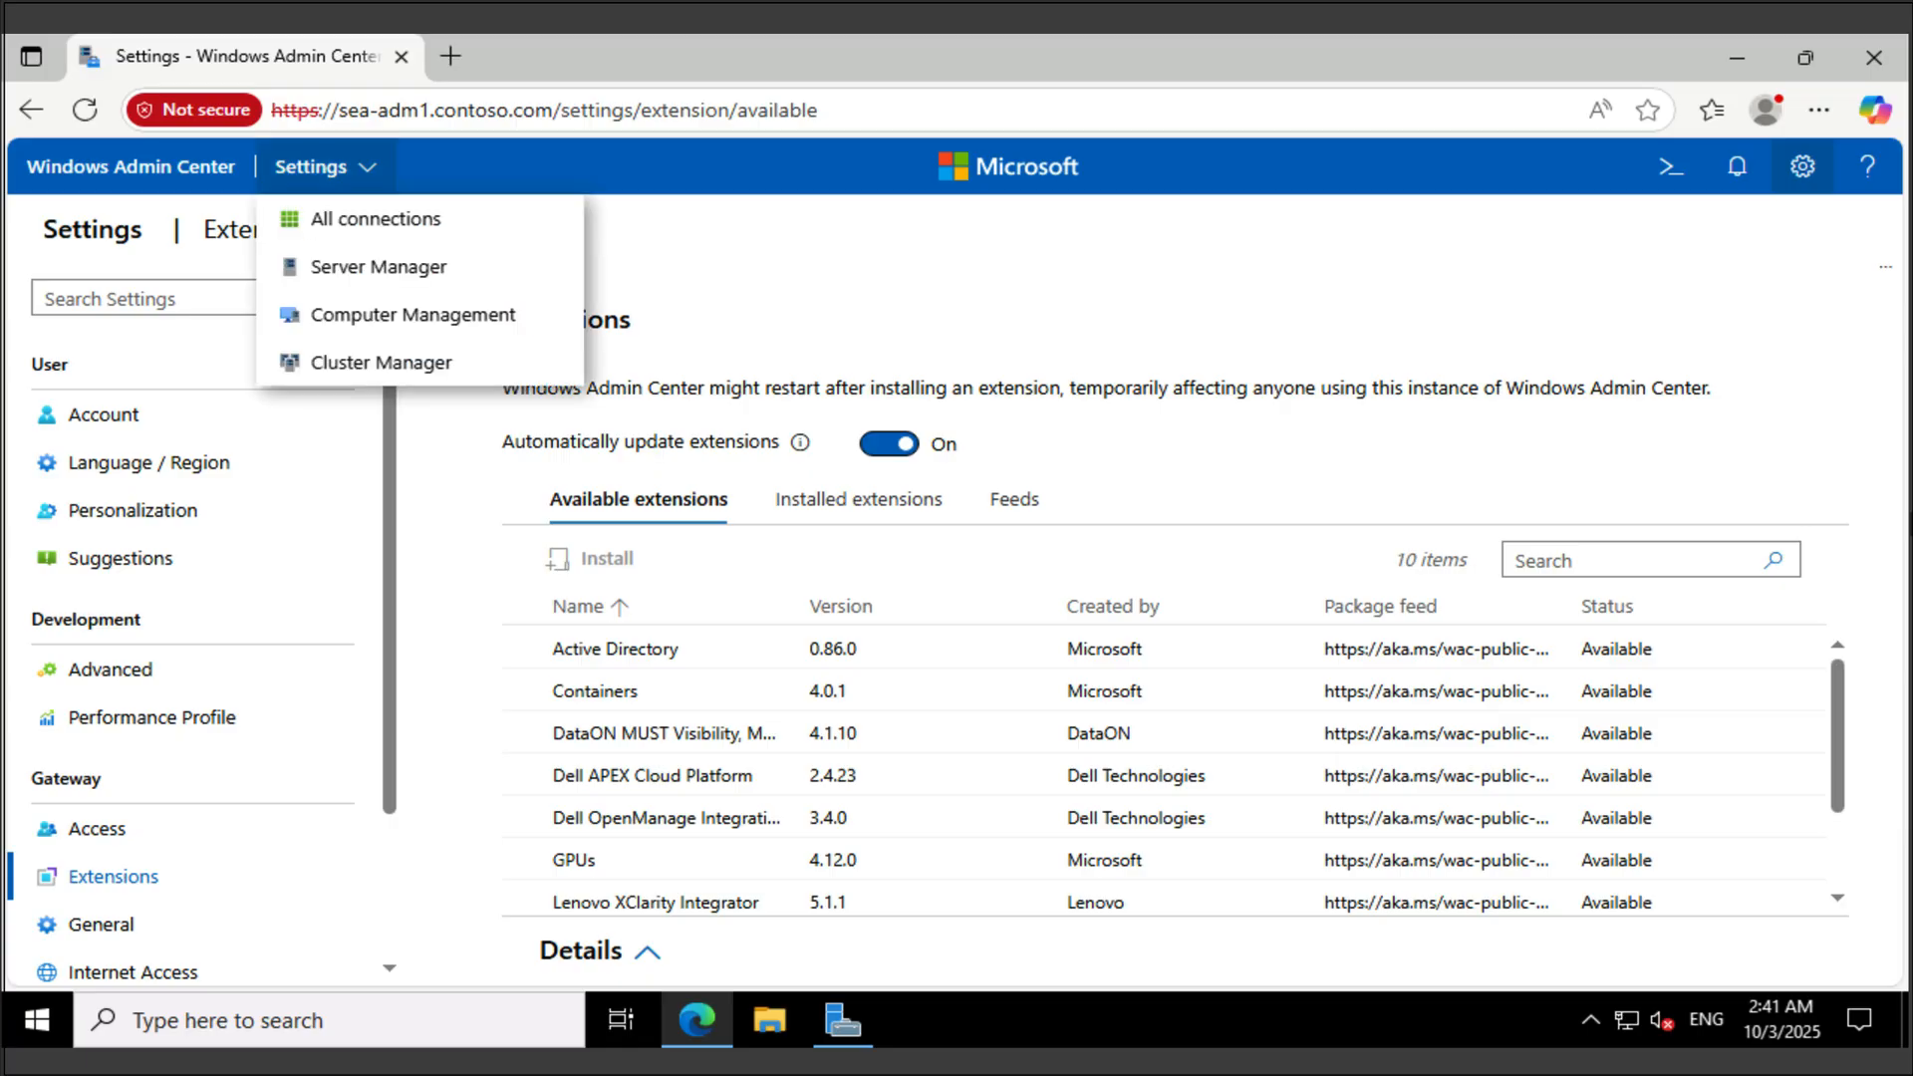
click(376, 219)
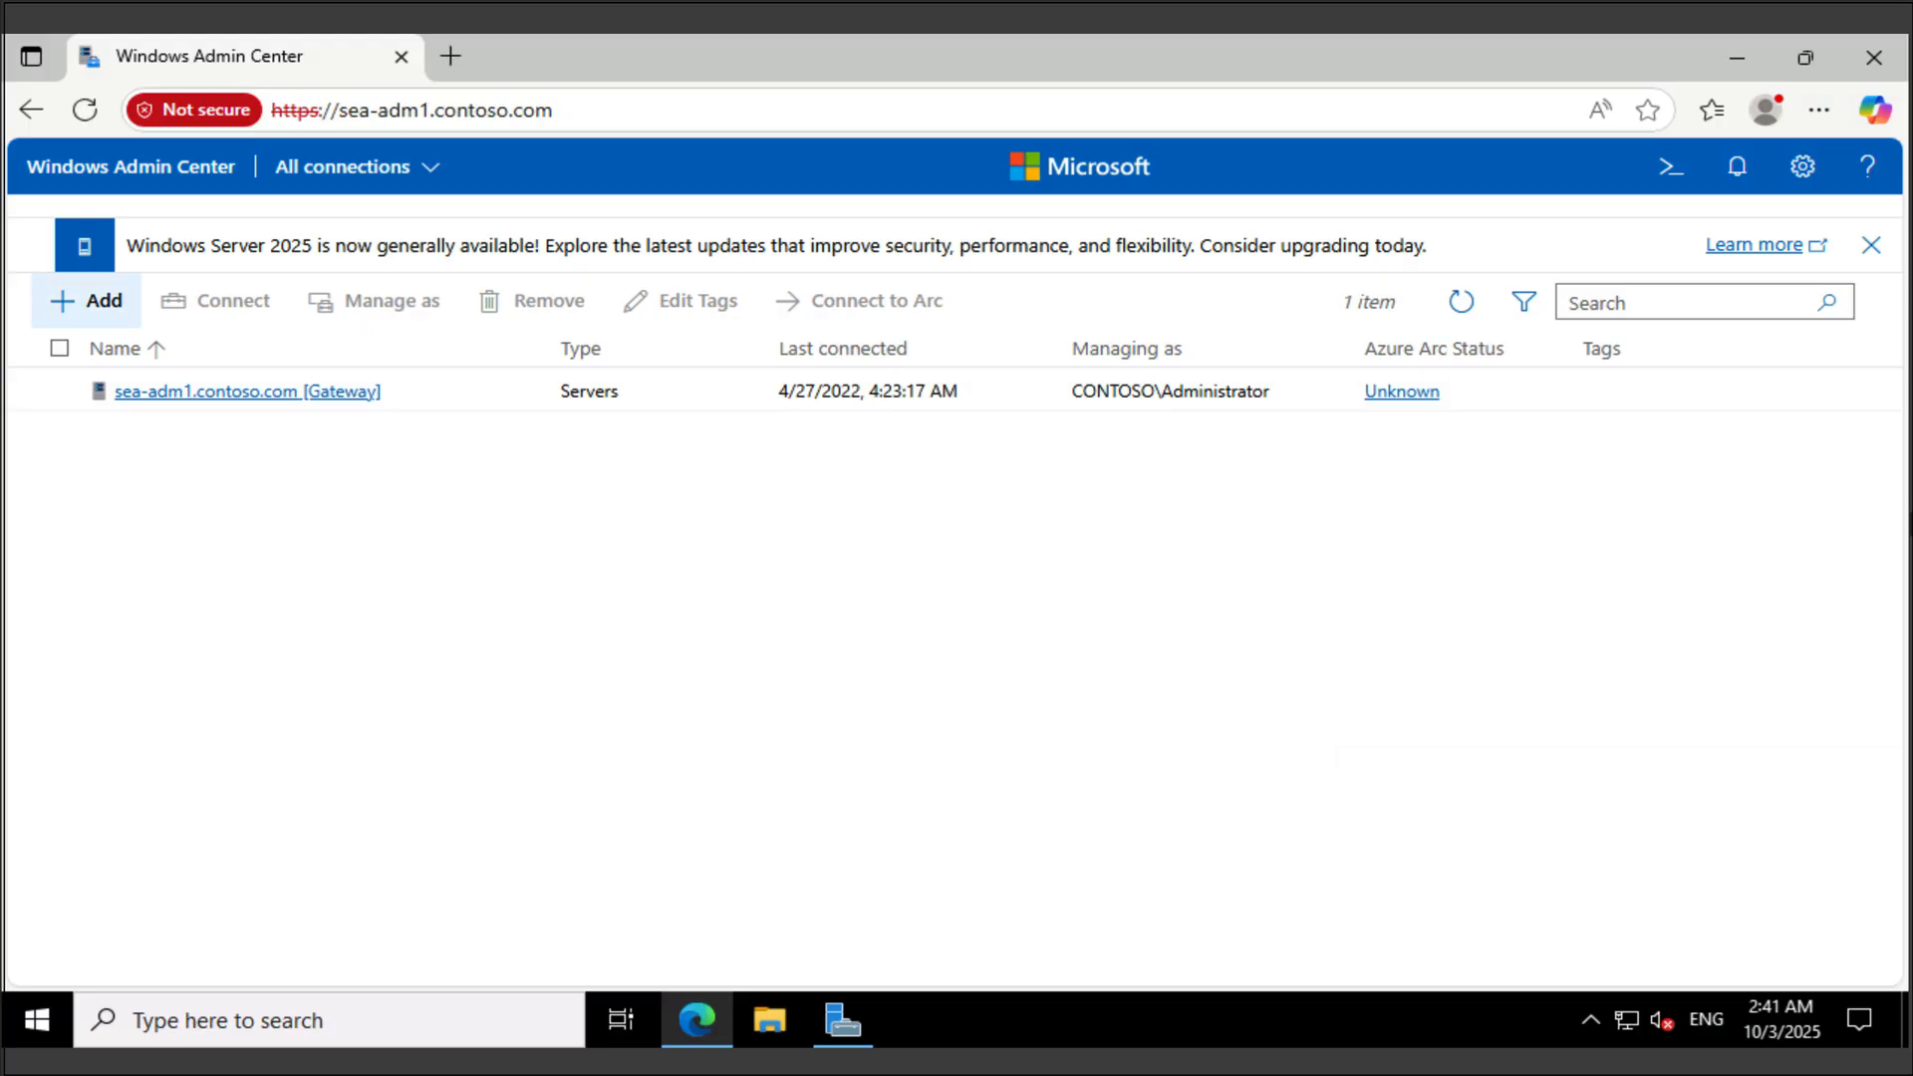
click(86, 300)
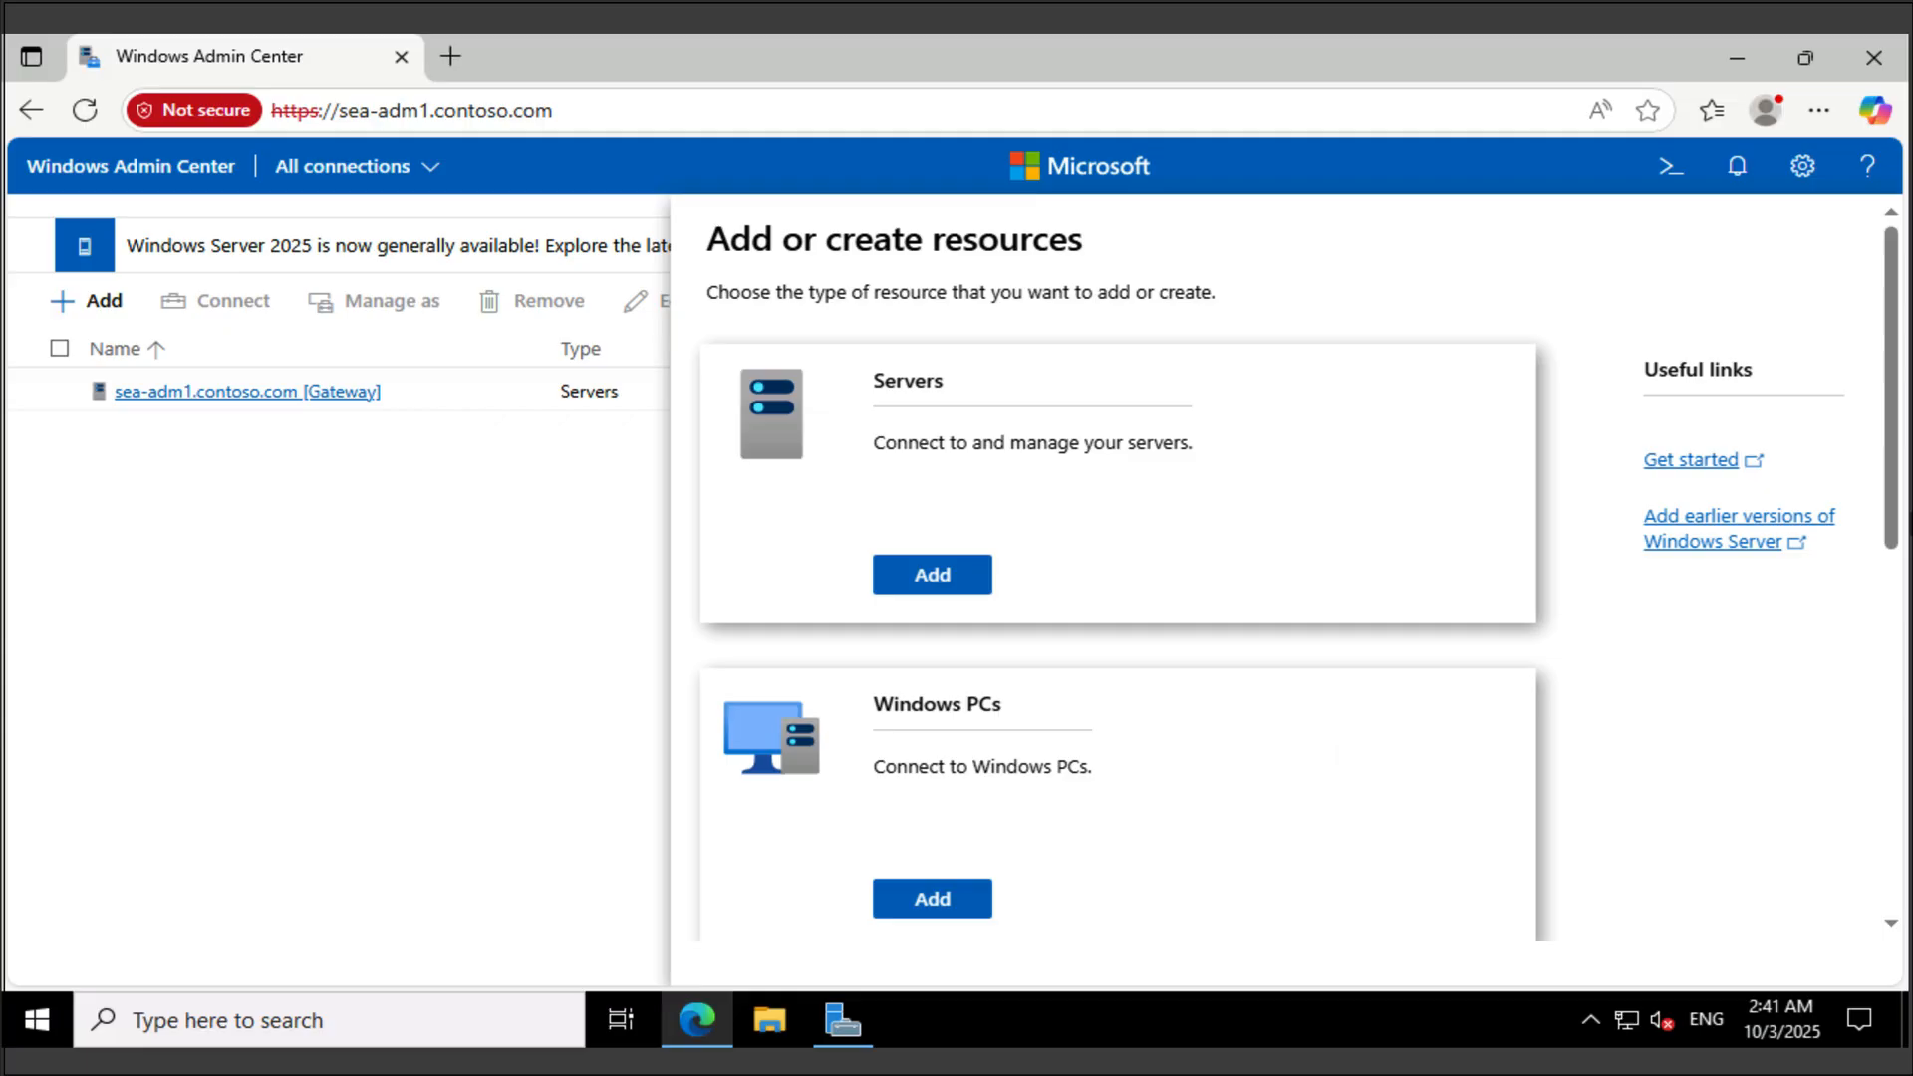
click(932, 575)
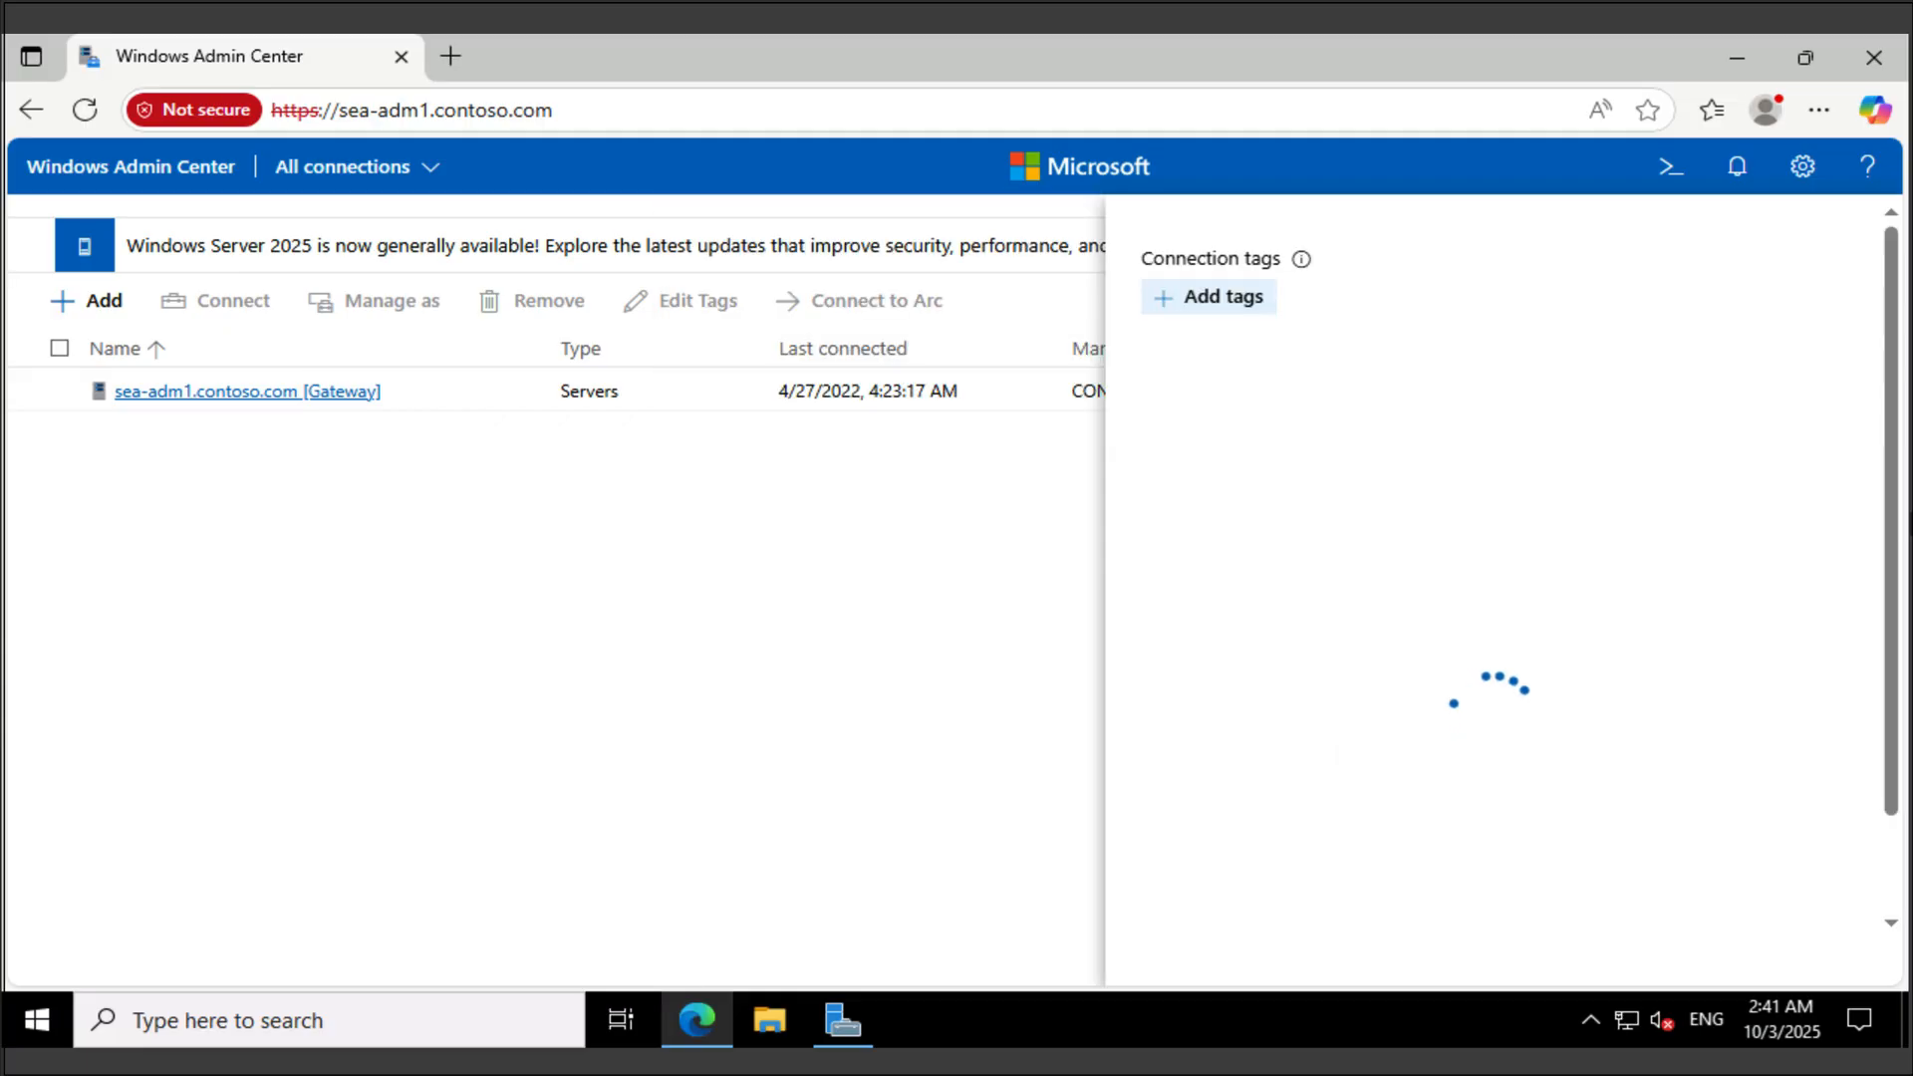
text(sea-svr1.contoso.com)
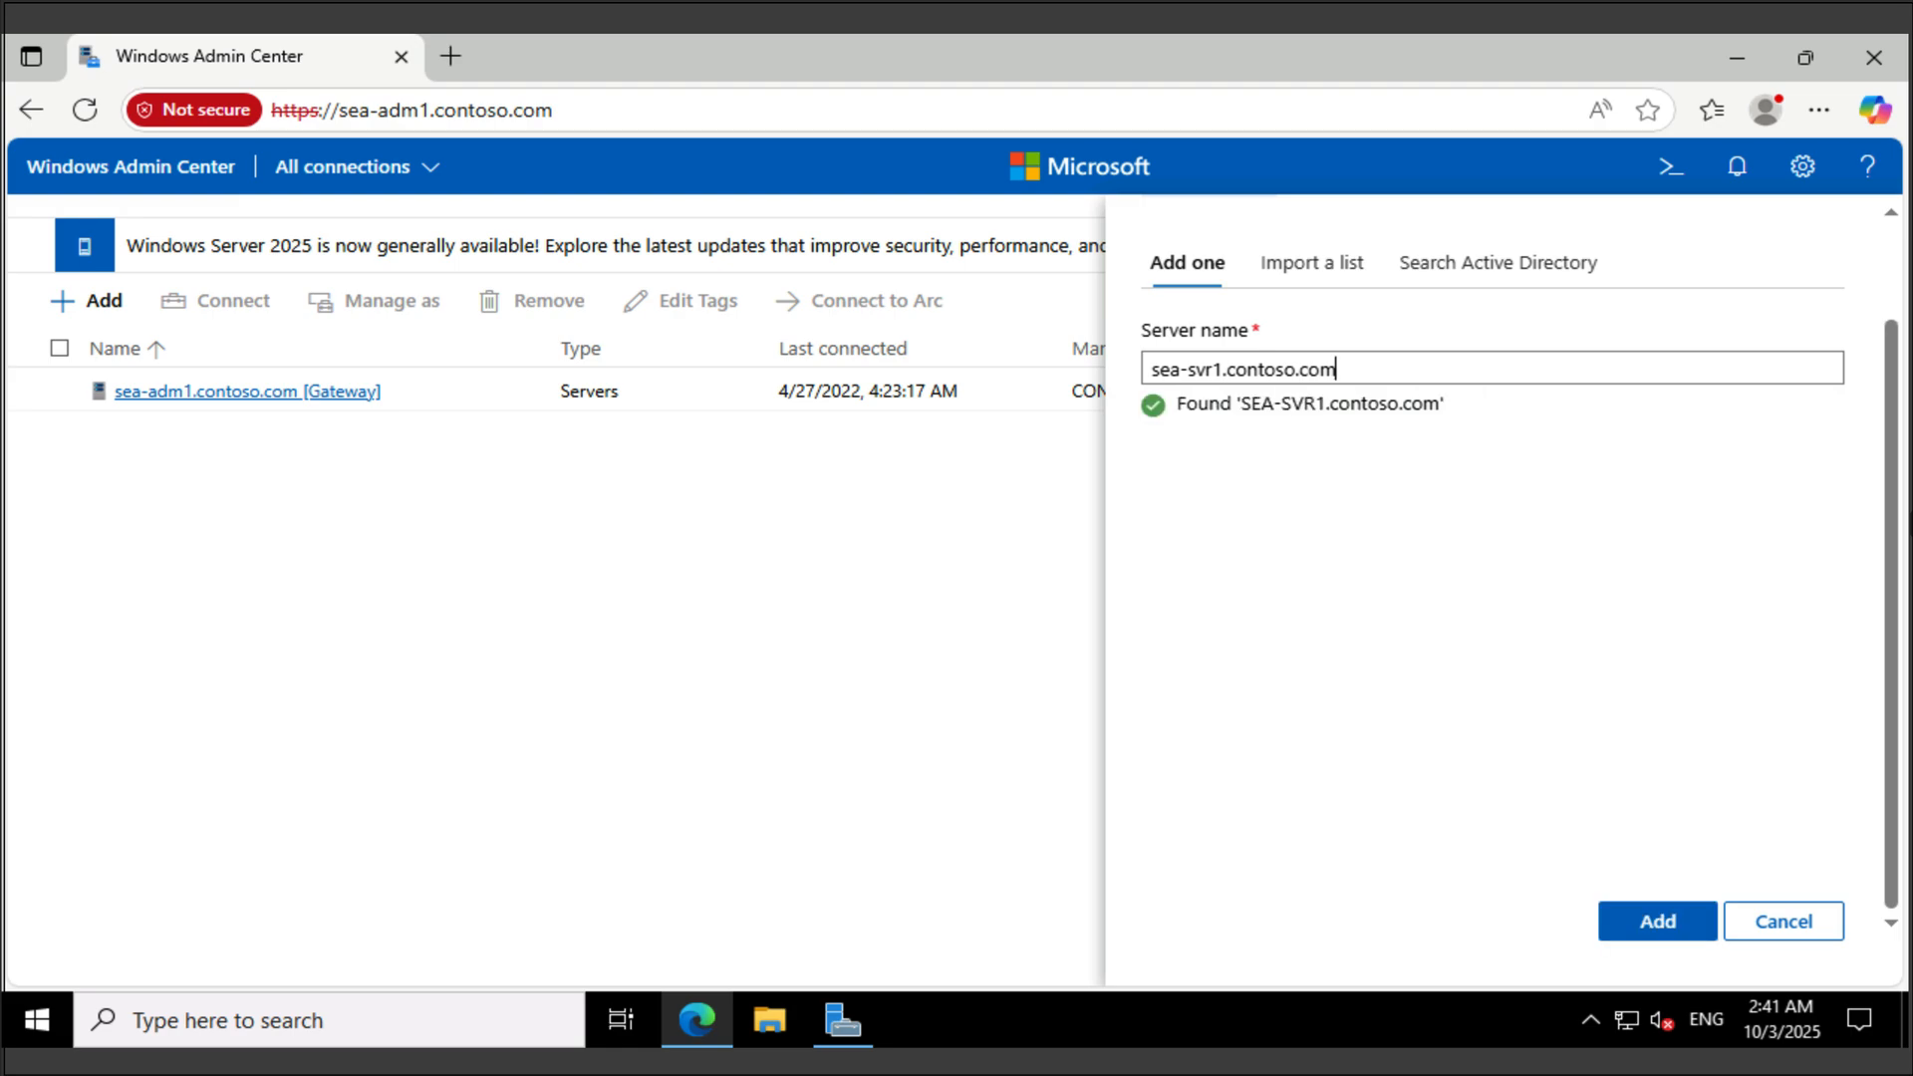
key(Return)
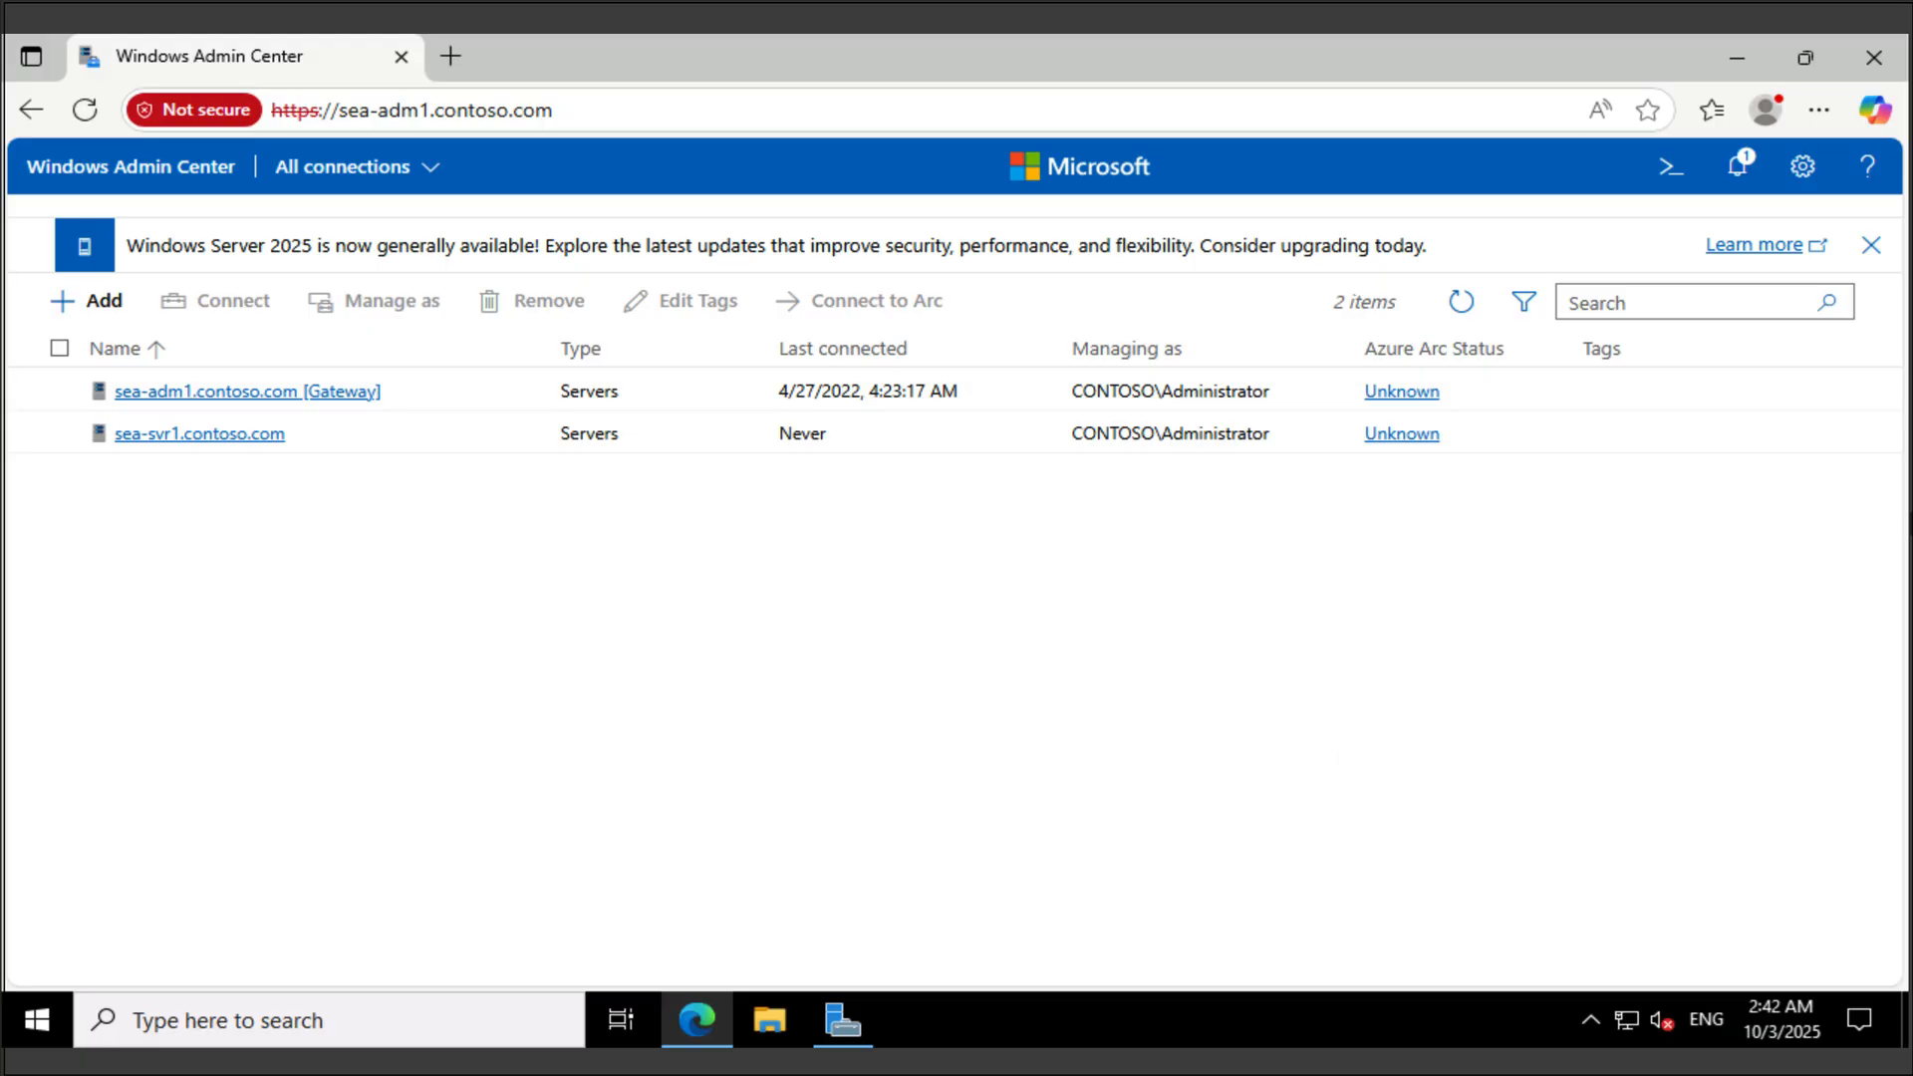
Connect to sea-svr1.contoso.com and open its roles and features.
click(60, 434)
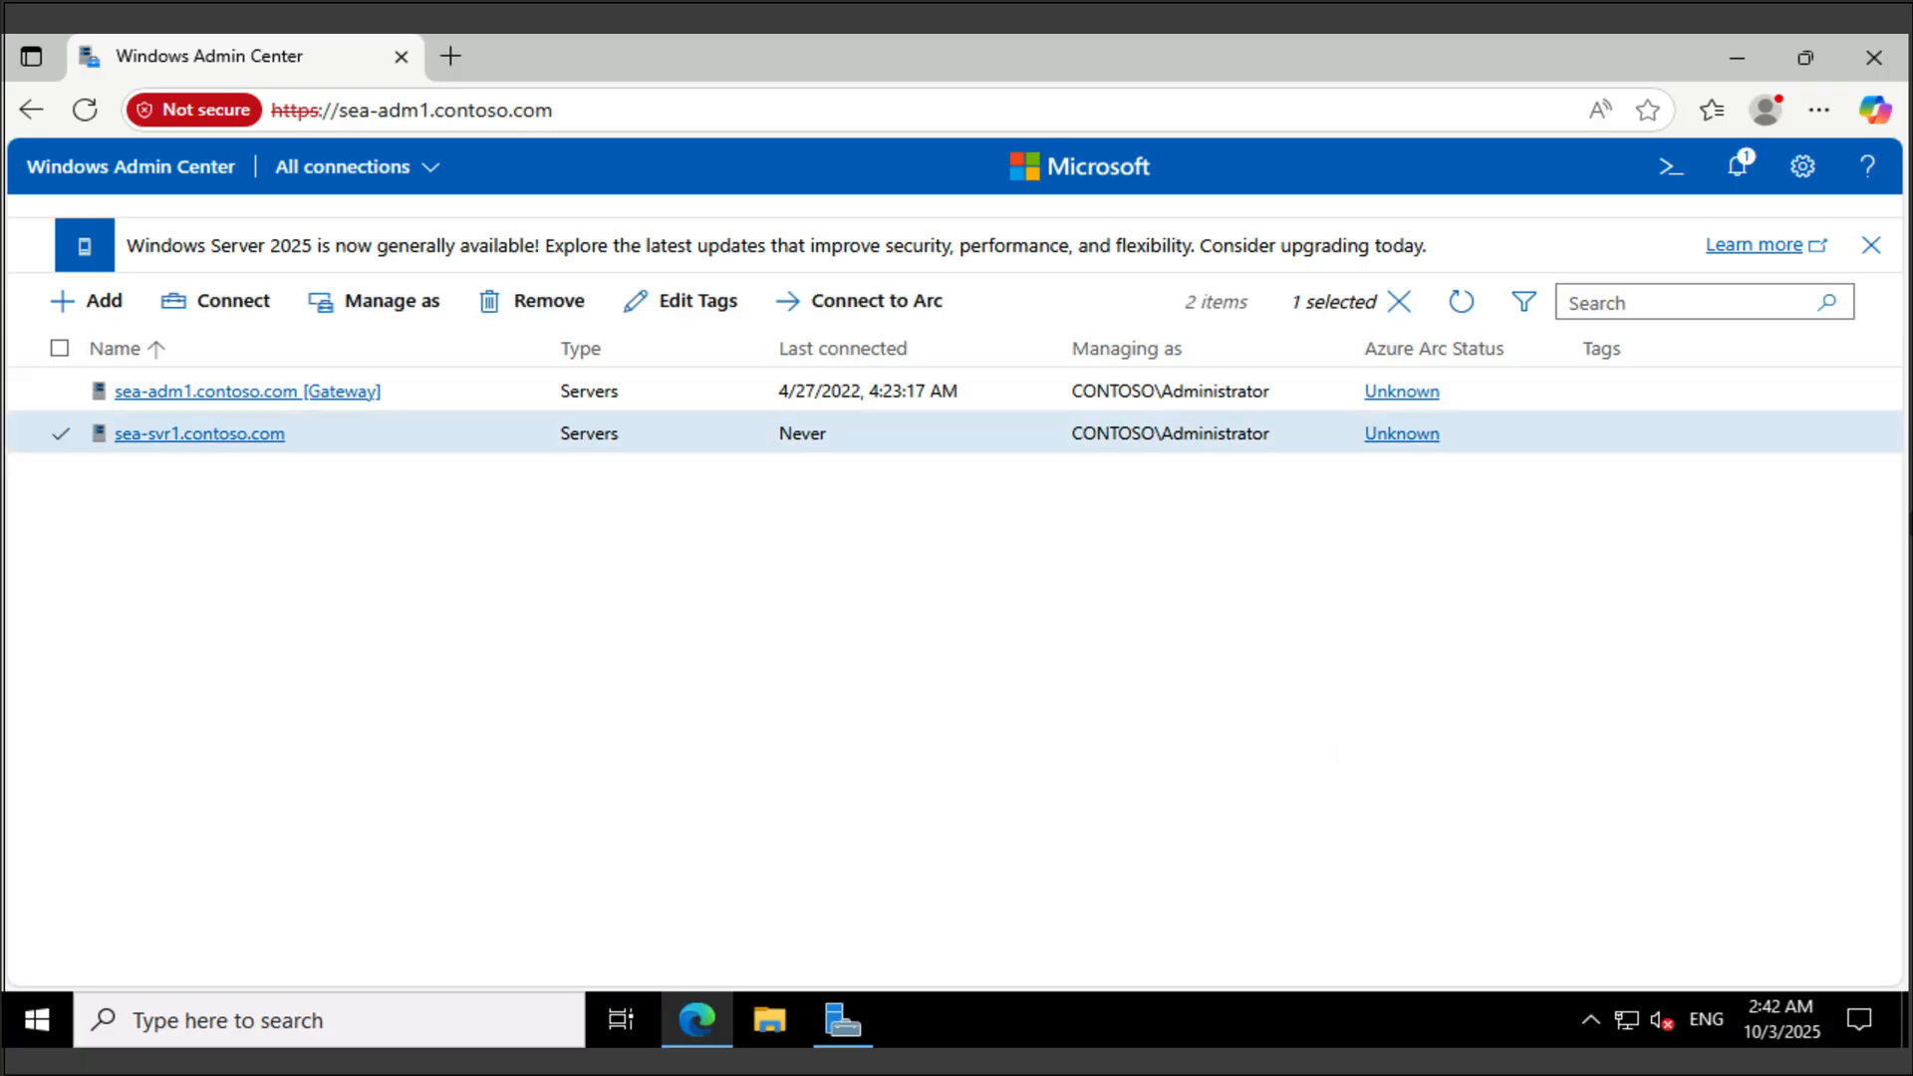
click(216, 300)
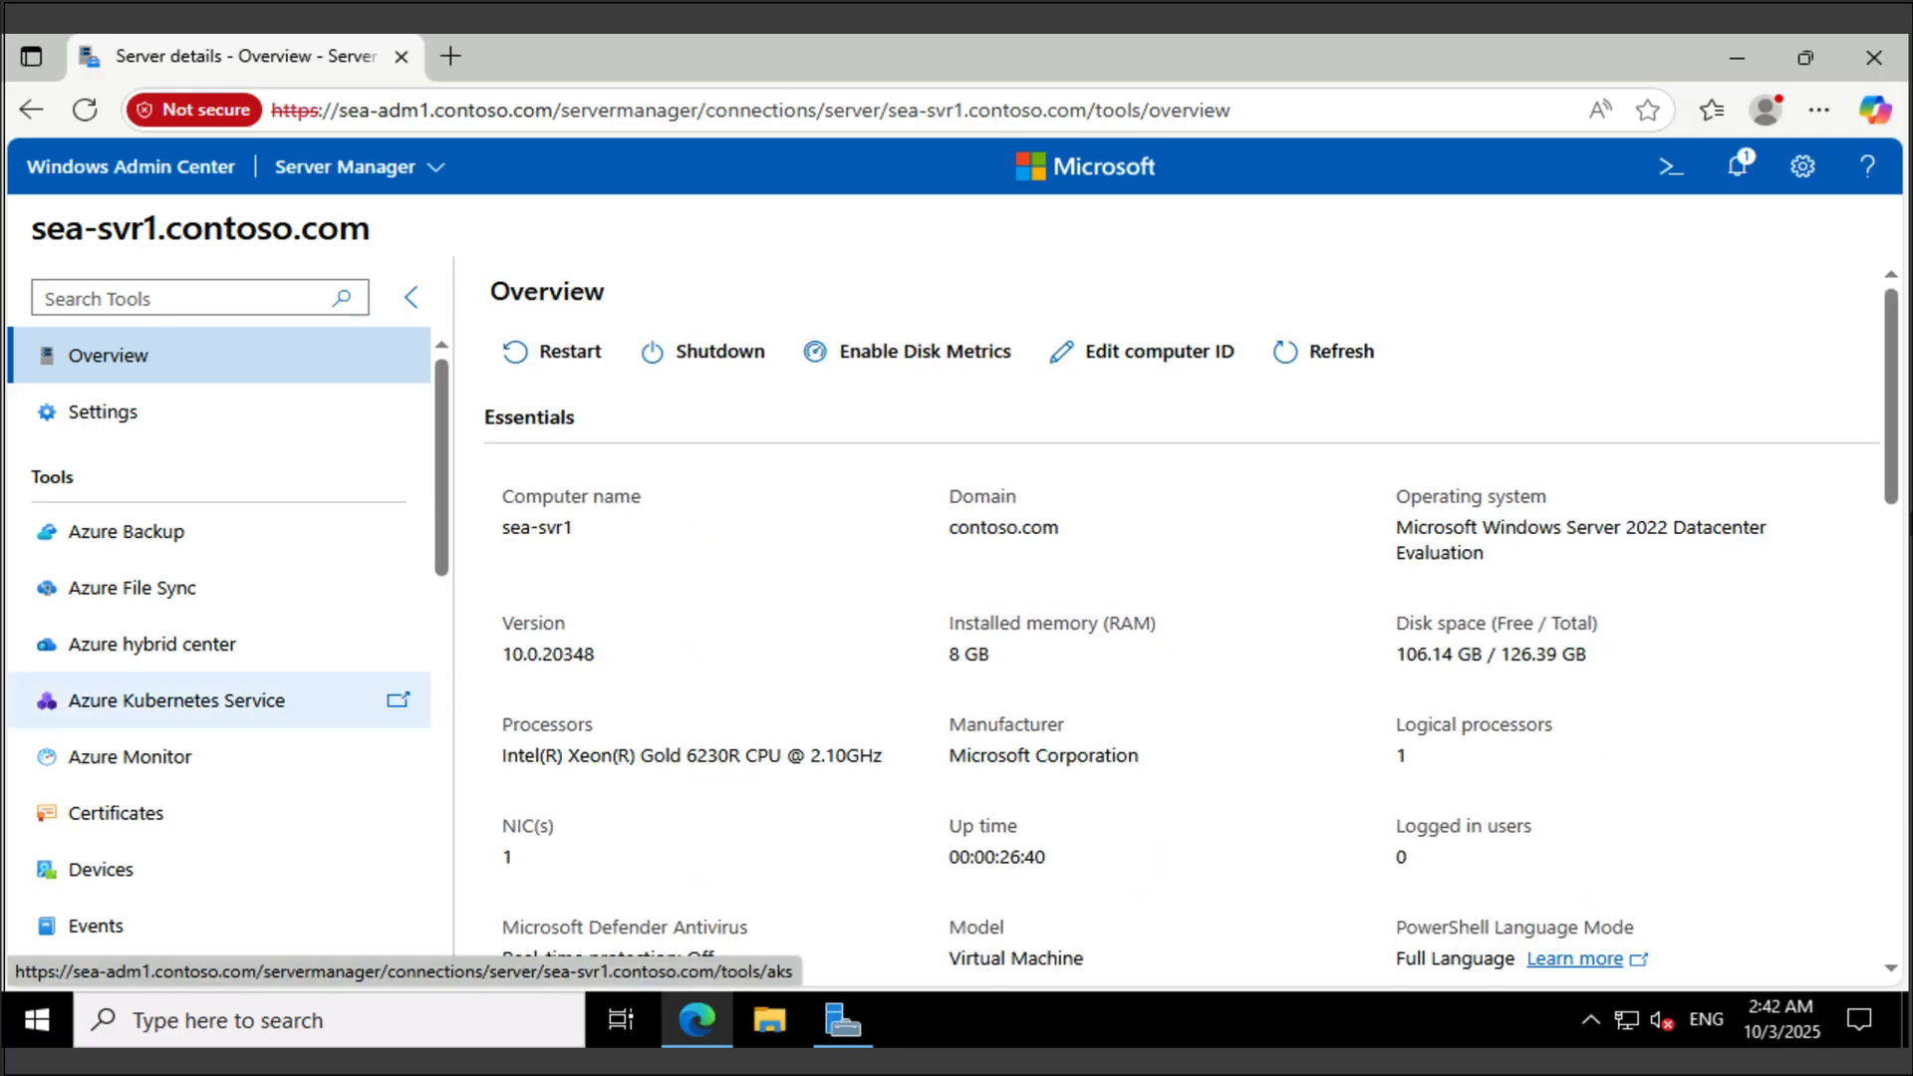
scroll(150, 700, down, 10)
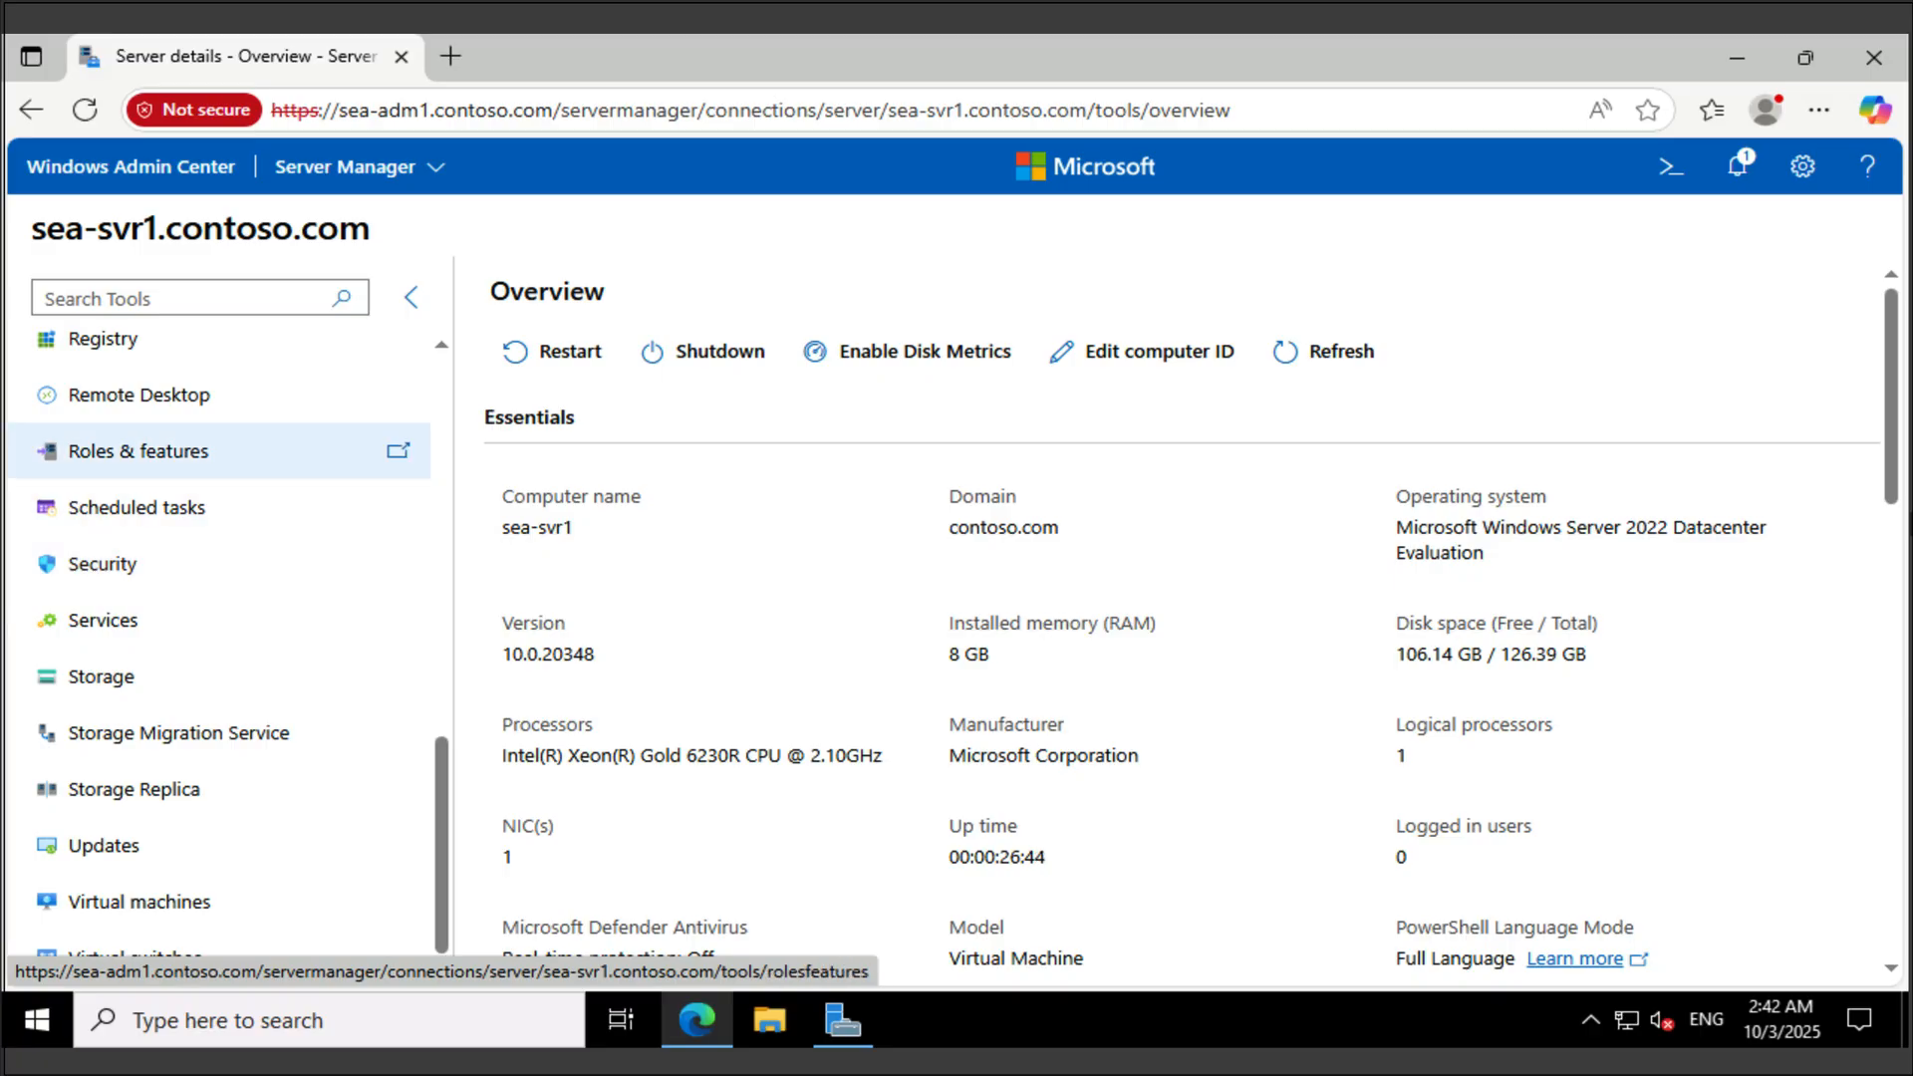
click(139, 450)
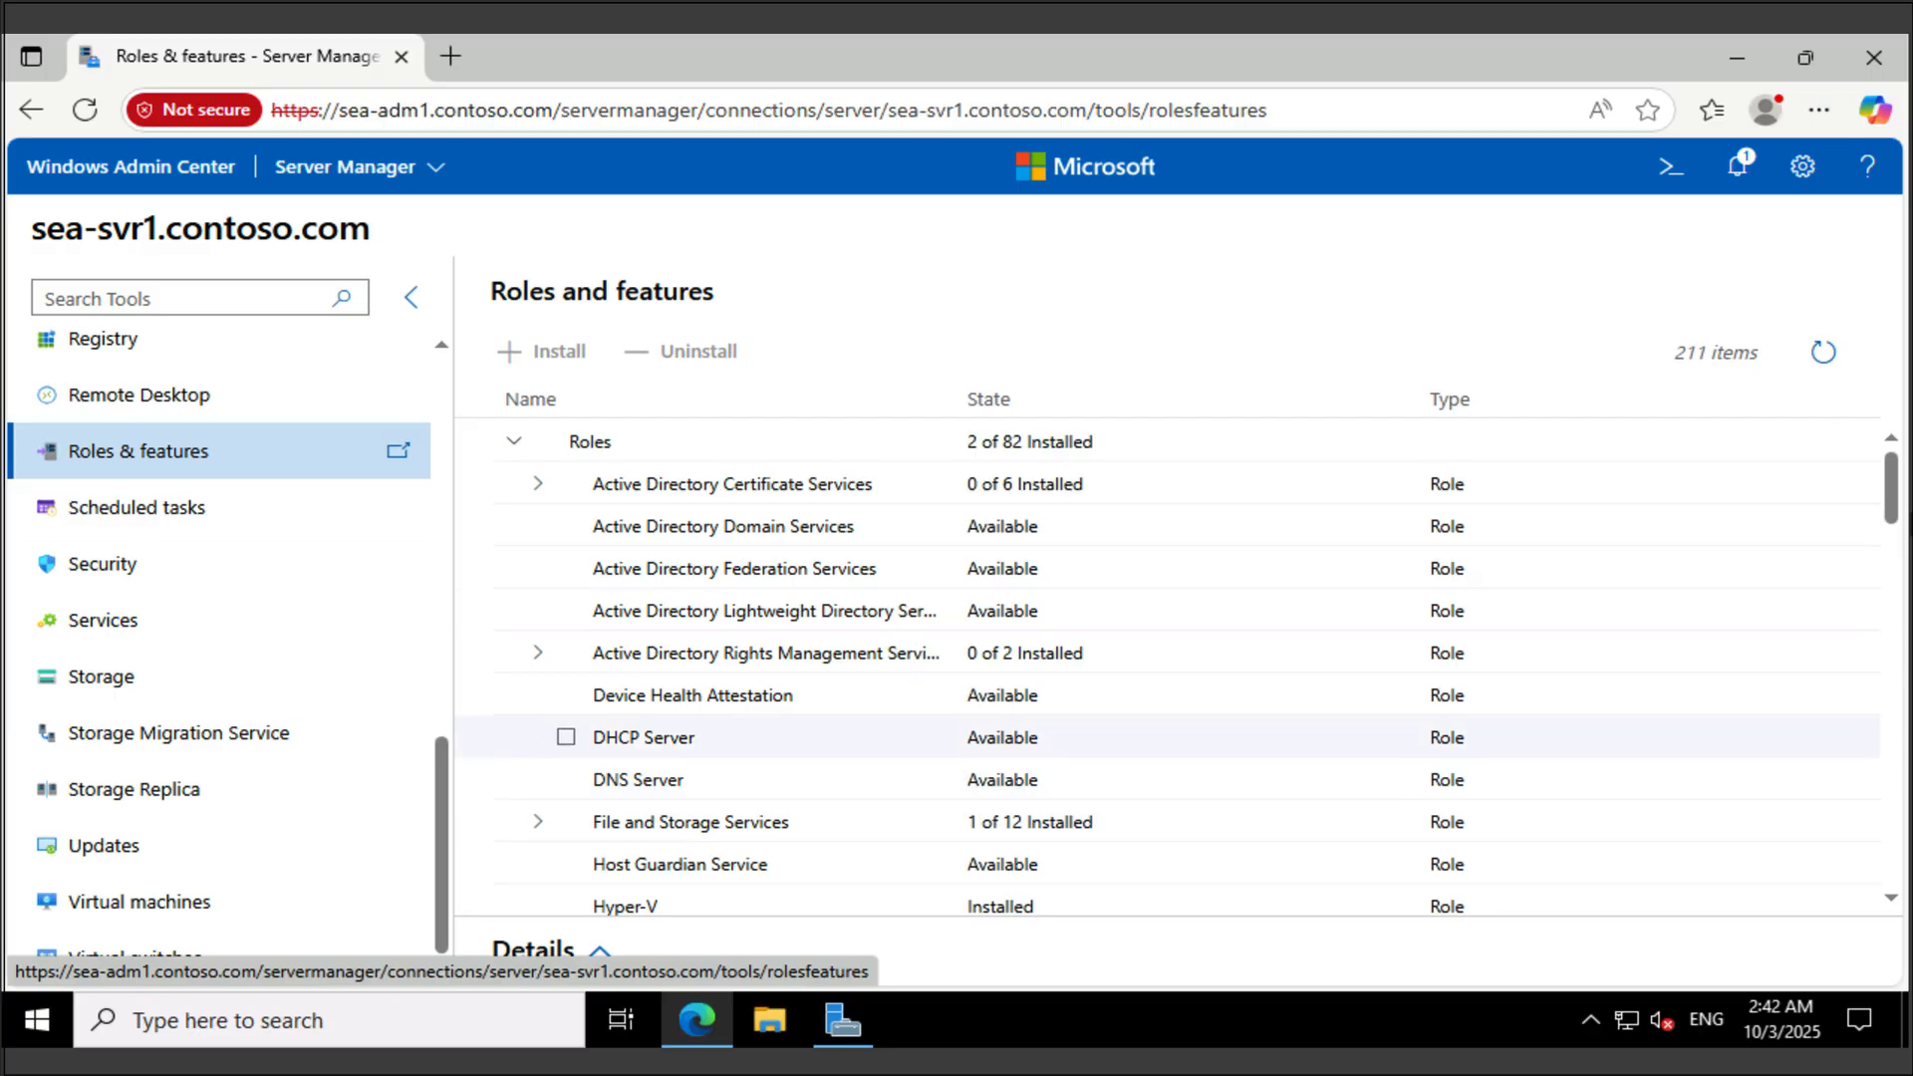
Install the DHCP Server role on sea-svr1 without automatic reboot, check the notifications and reload the page.
click(565, 737)
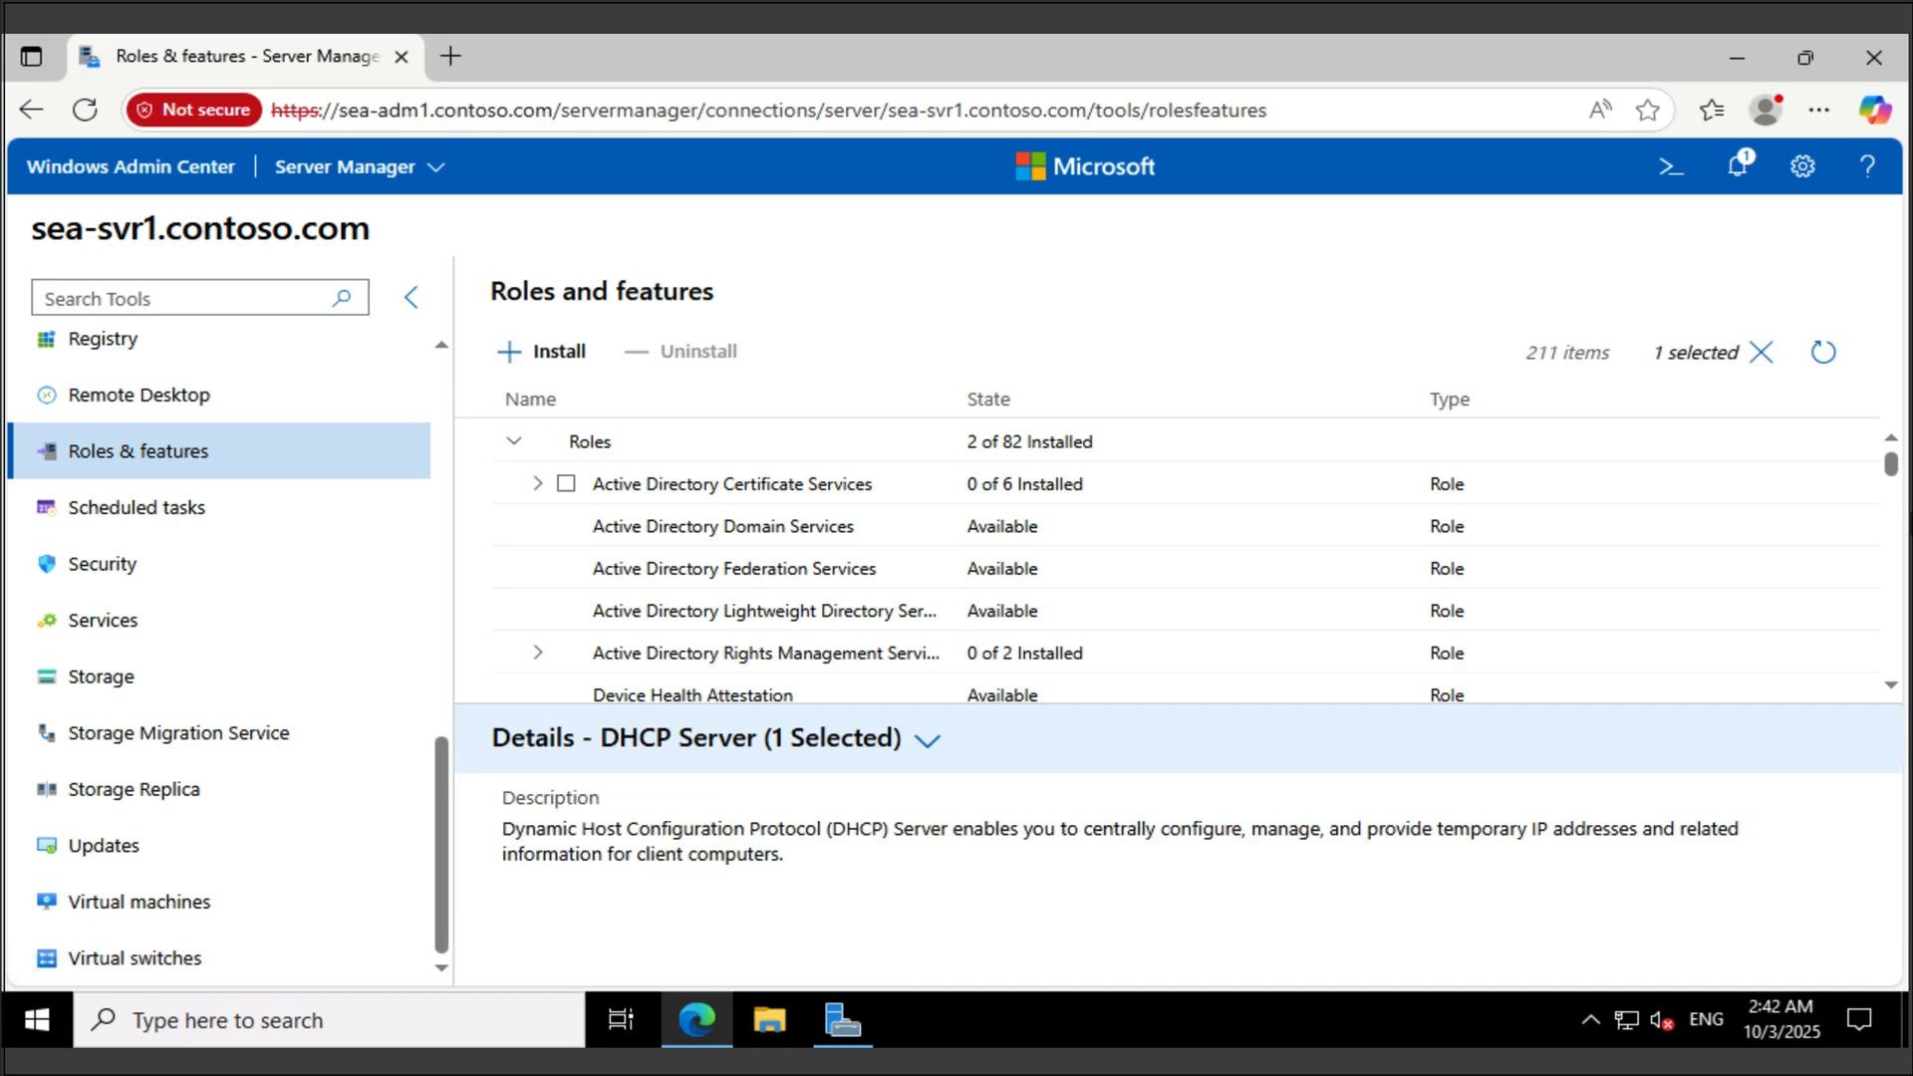
click(543, 351)
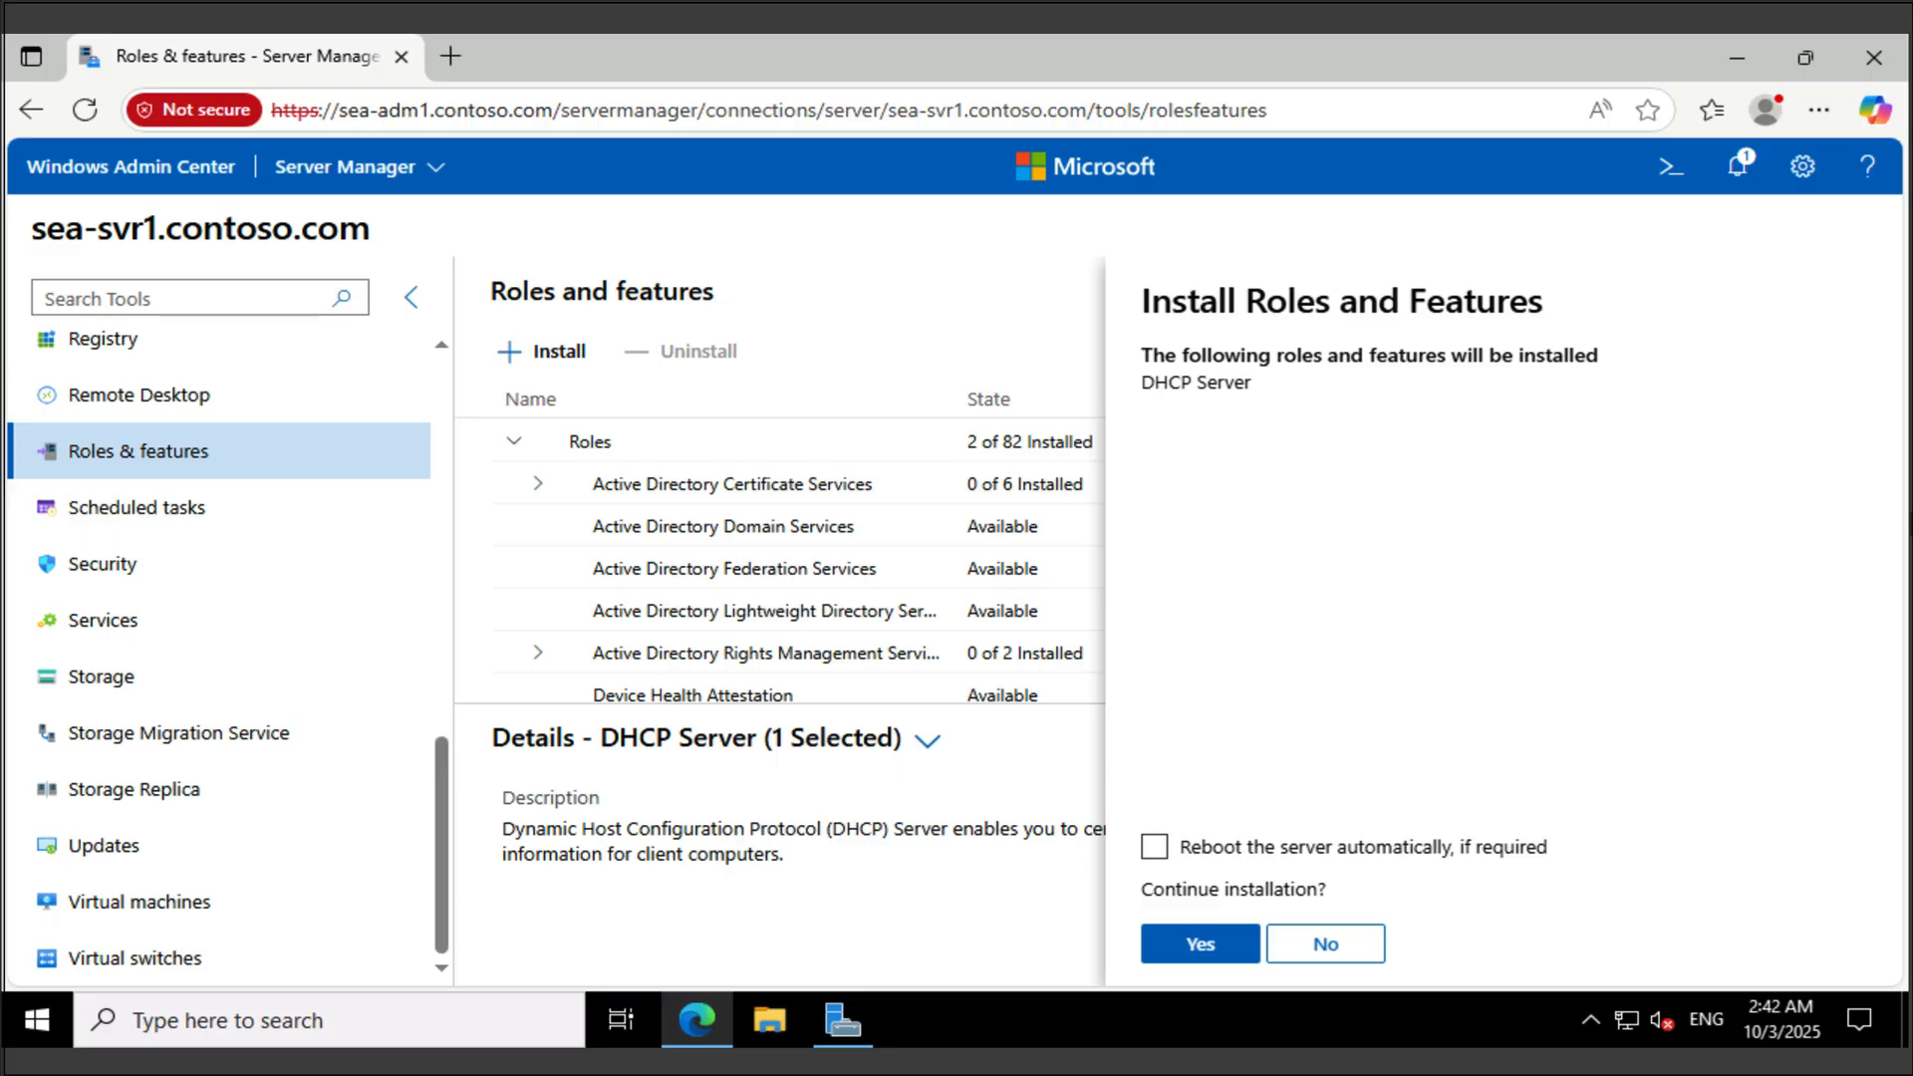
click(1200, 943)
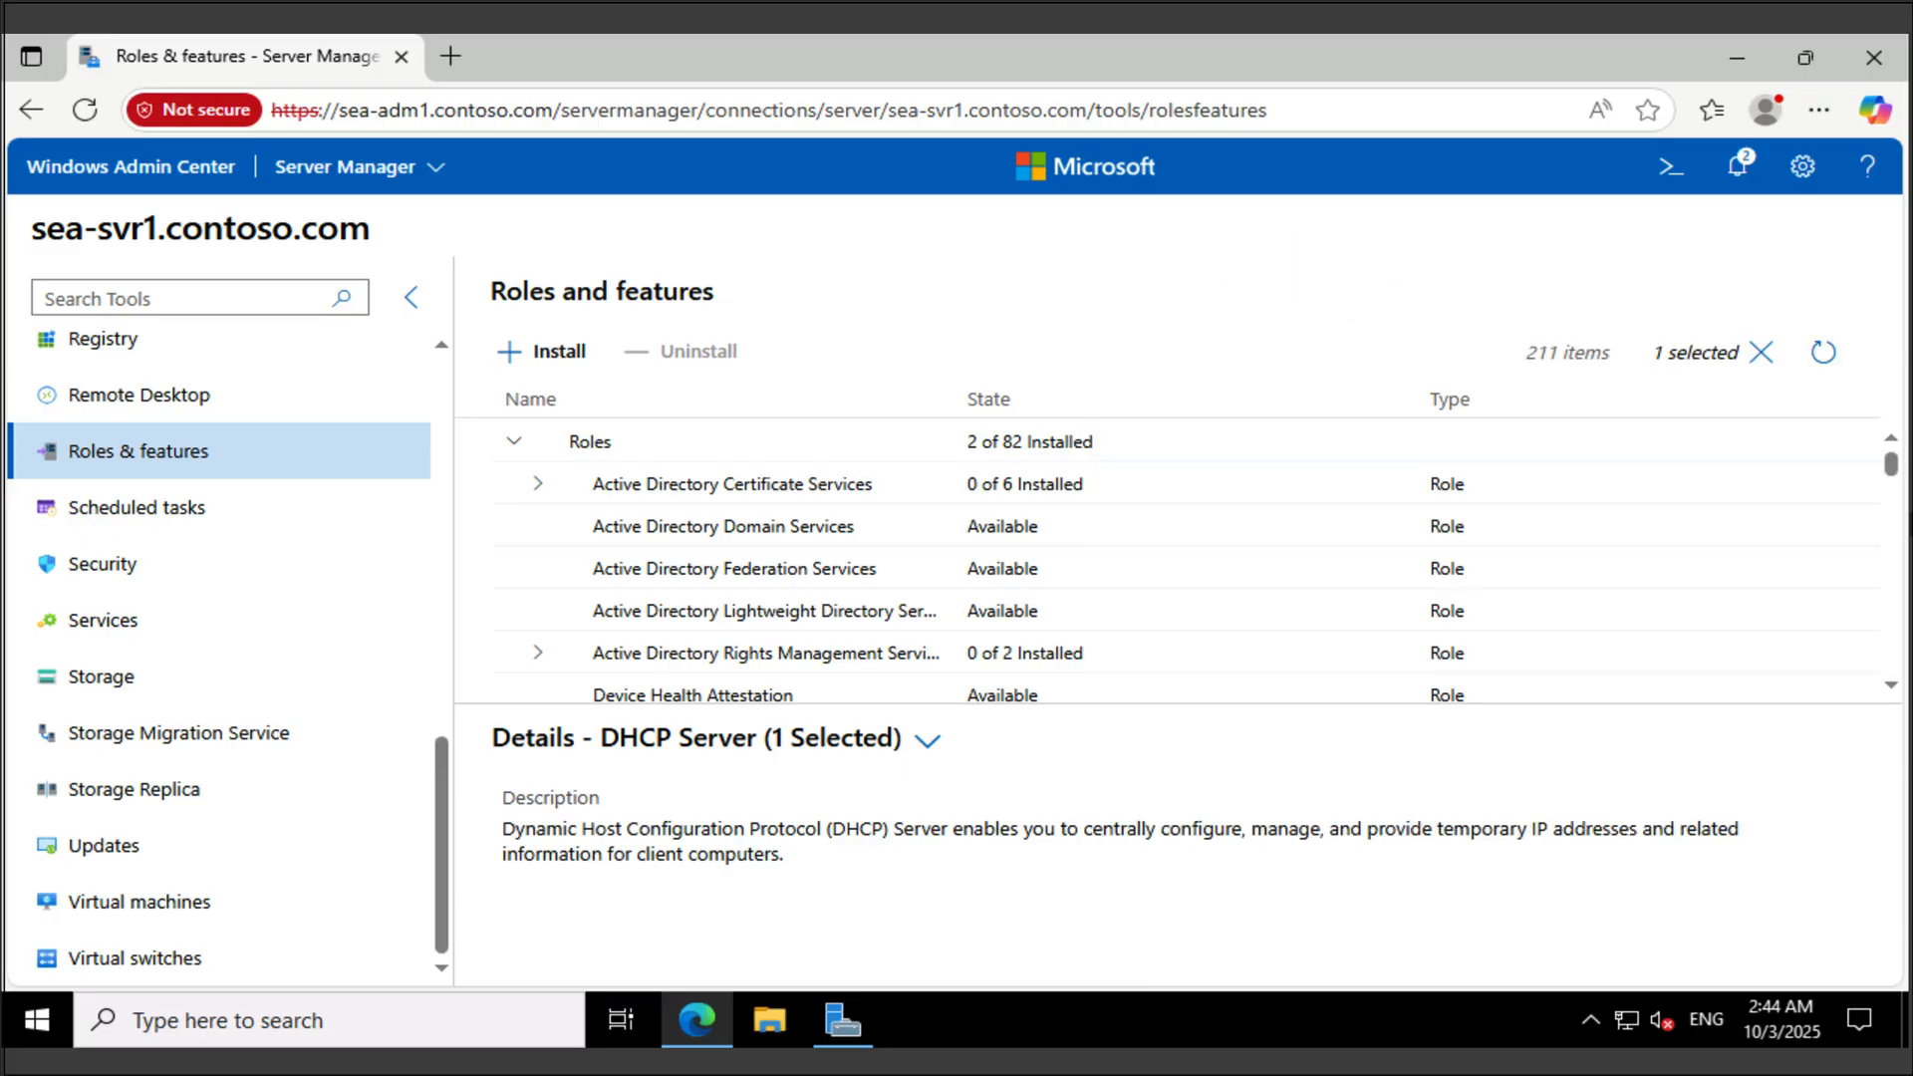
click(1738, 166)
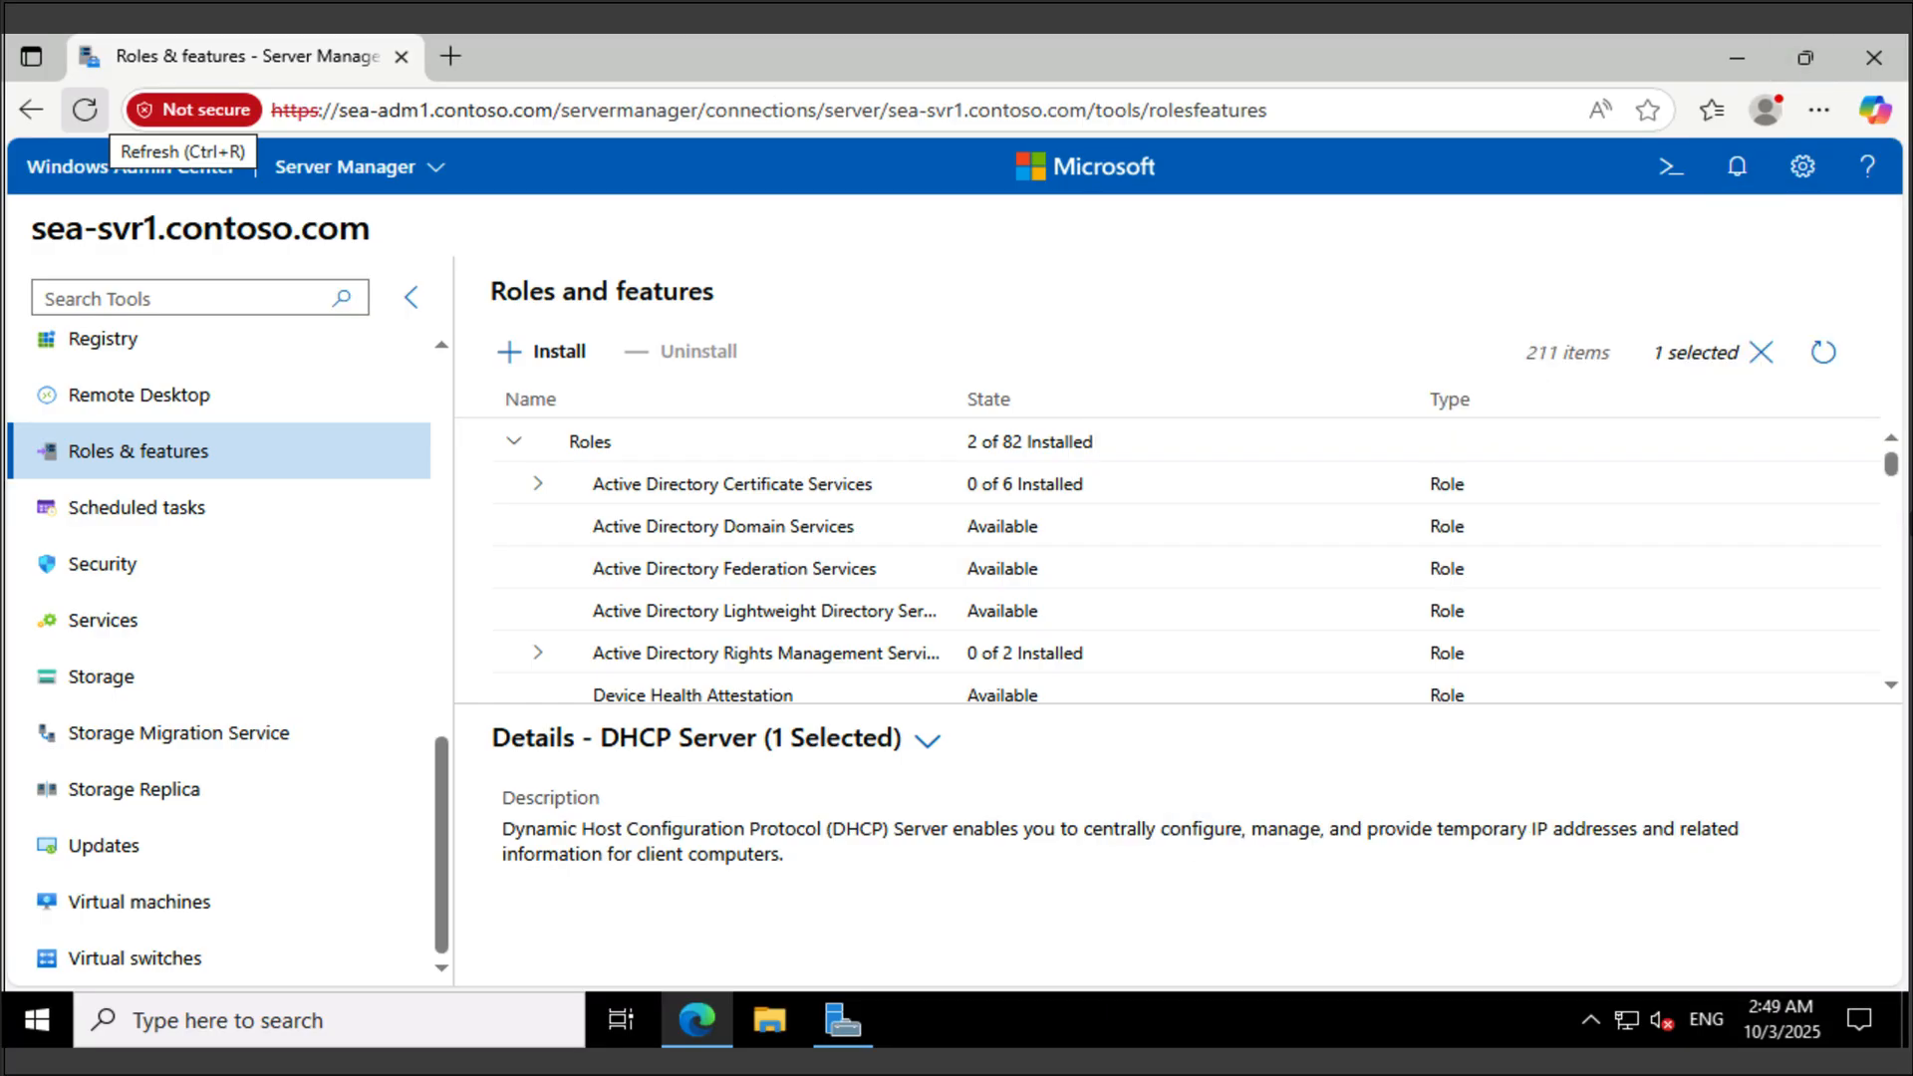
click(85, 110)
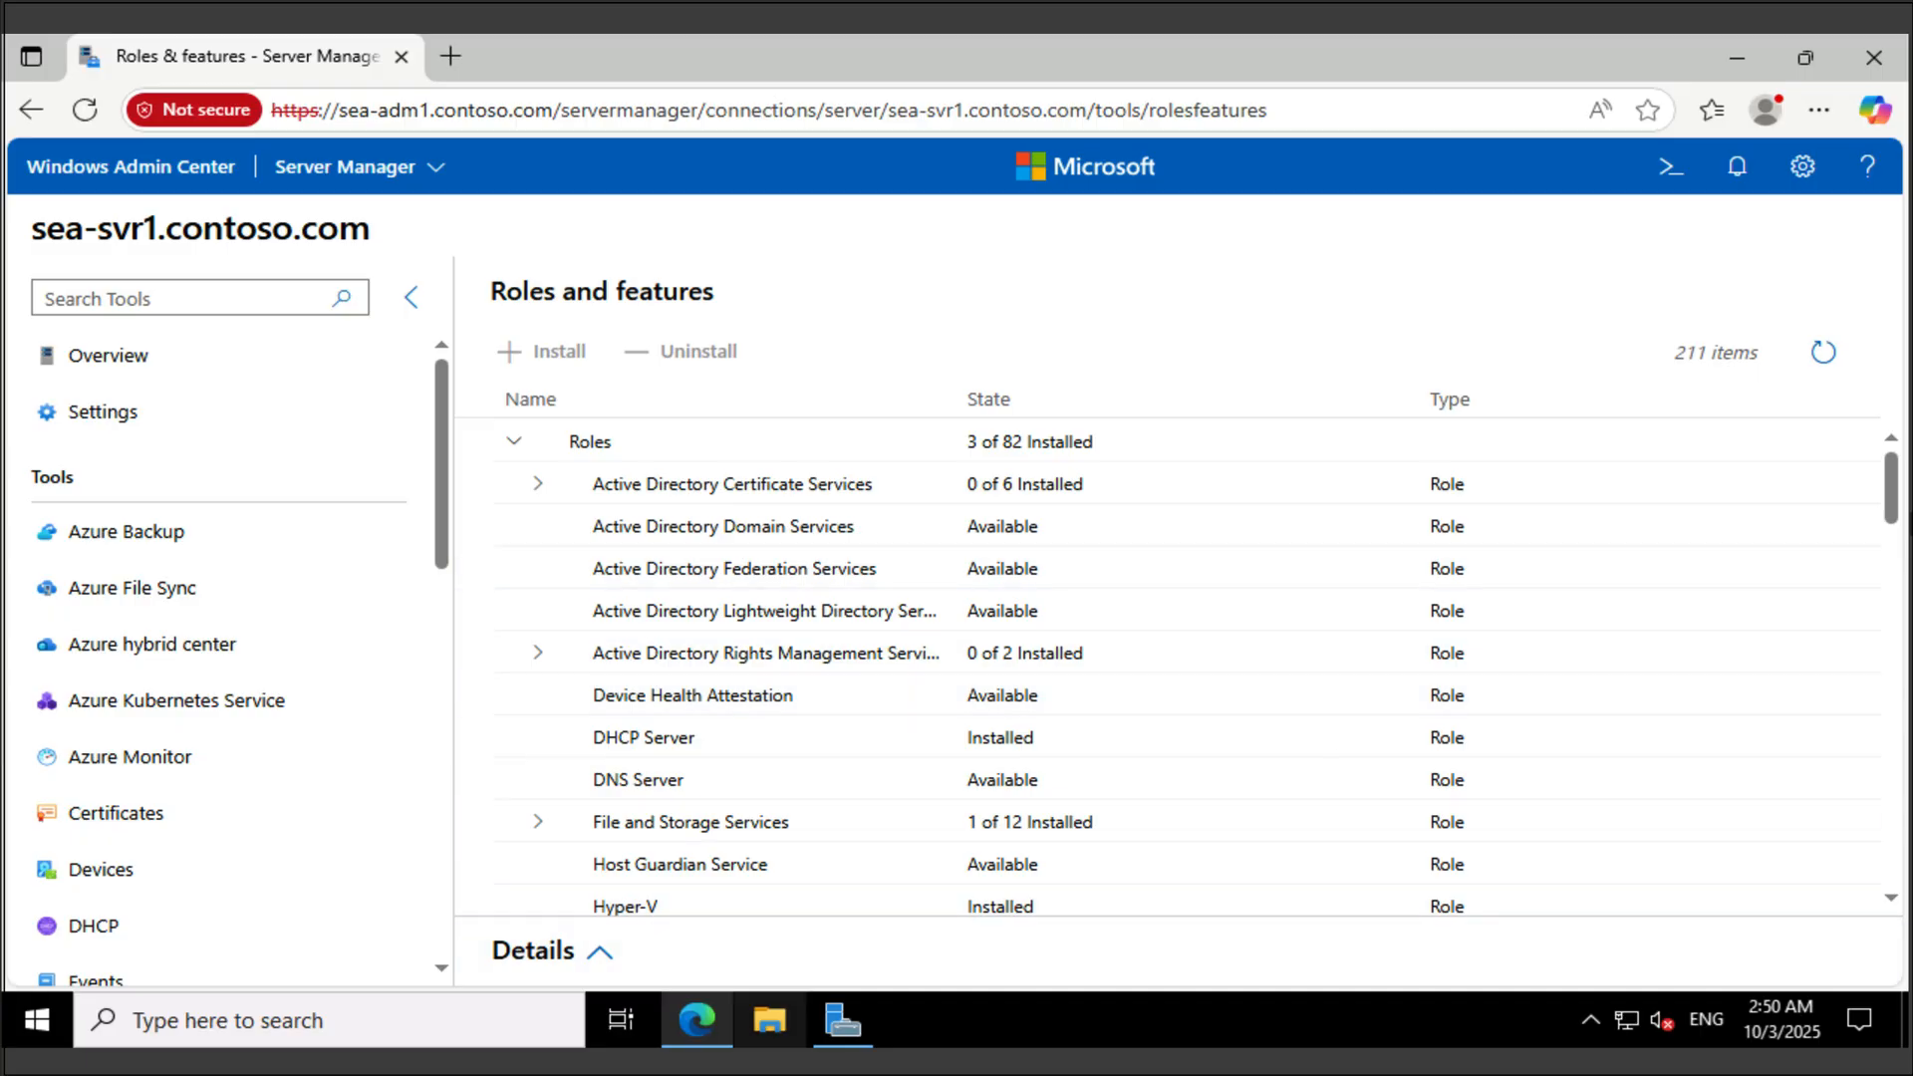
Switch to Server Manager and complete the DHCP post-install configuration for SEA-SVR1, authorizing it with the preselected domain administrator credentials.
click(843, 1019)
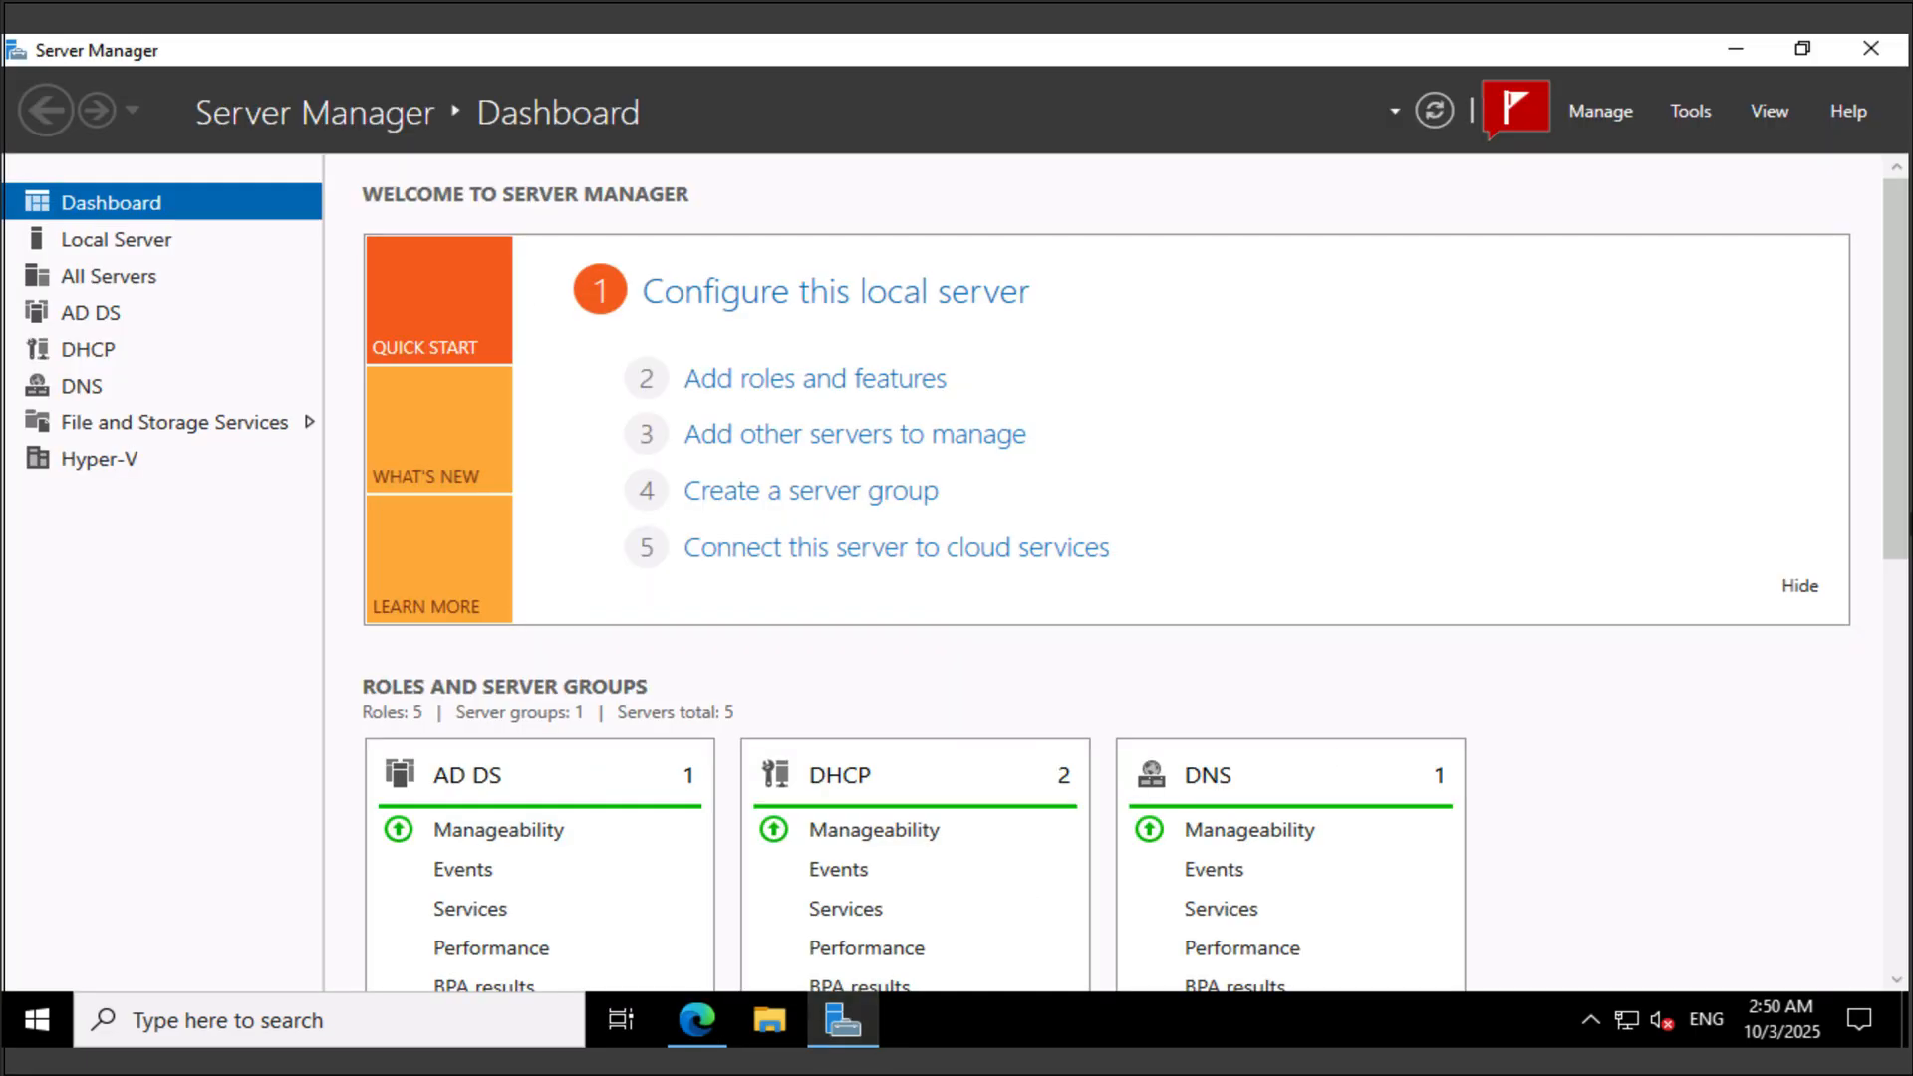
click(1515, 108)
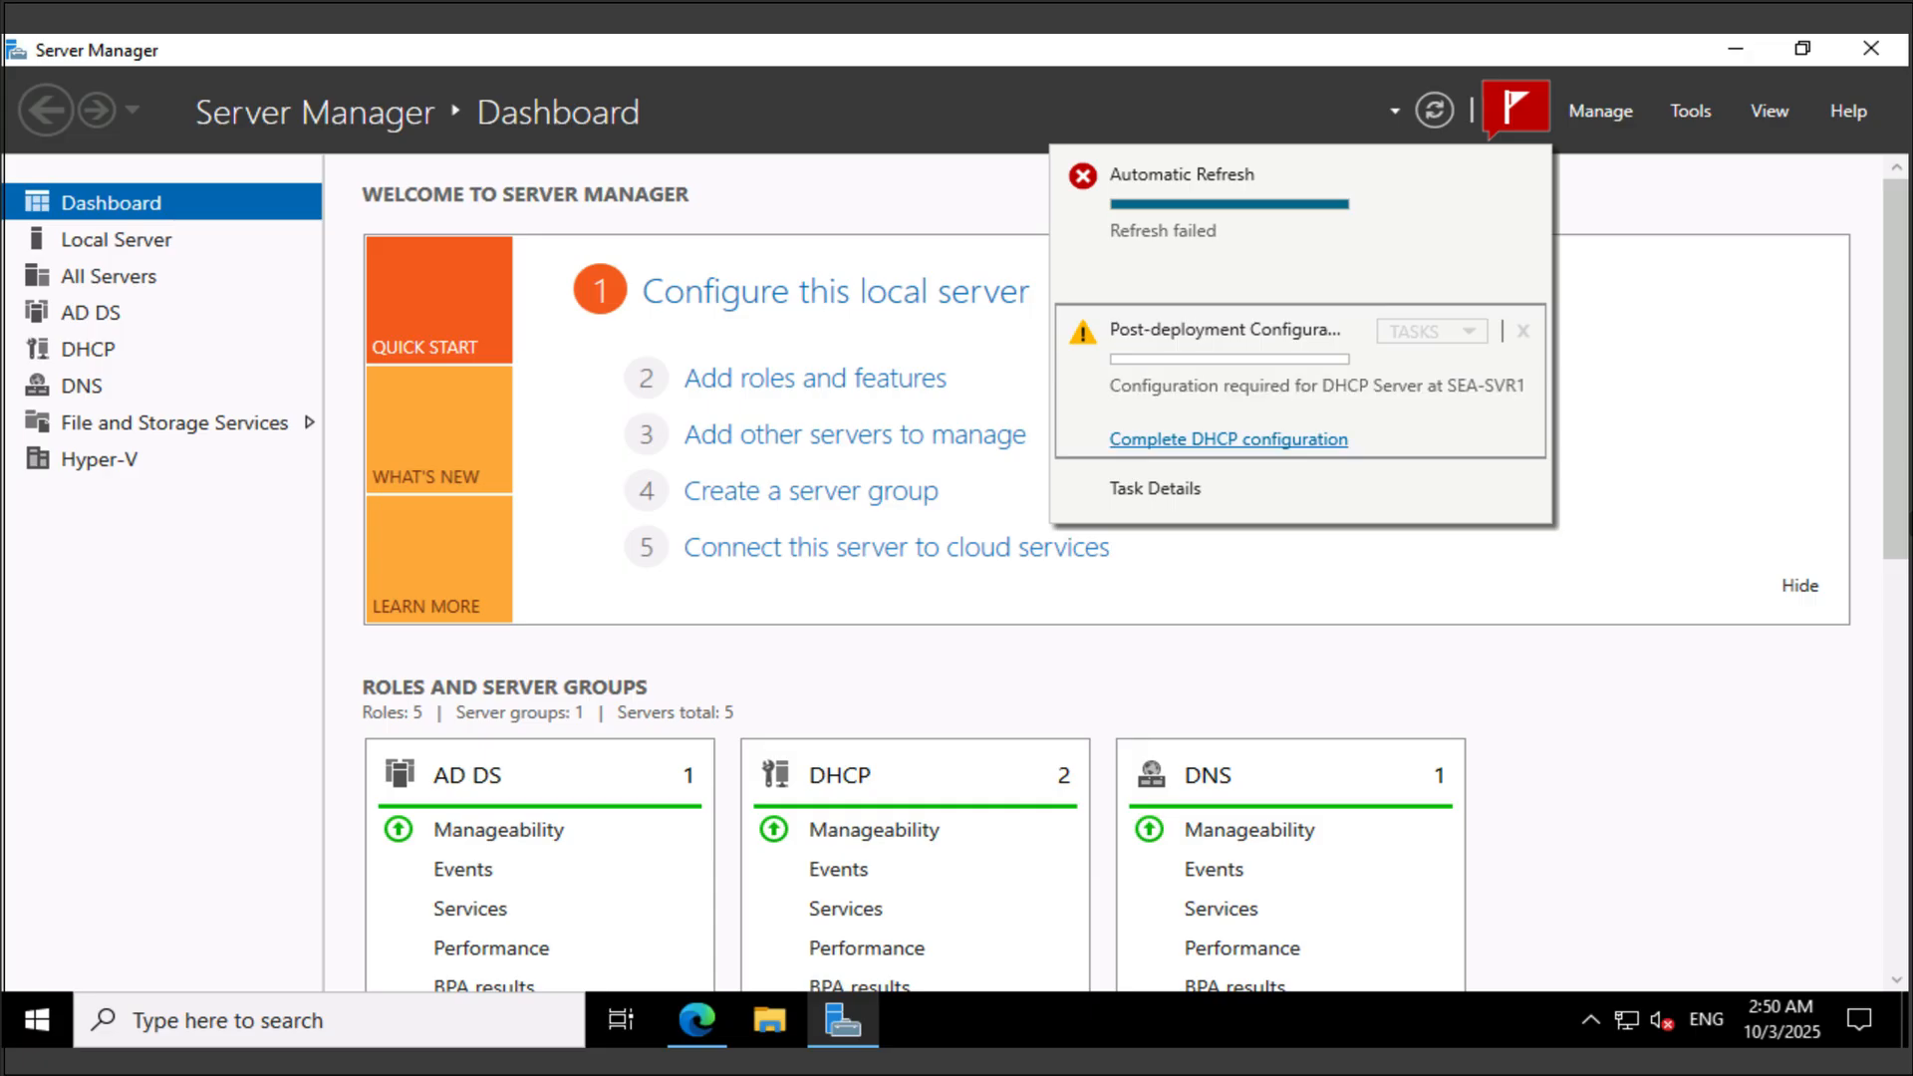
click(1228, 439)
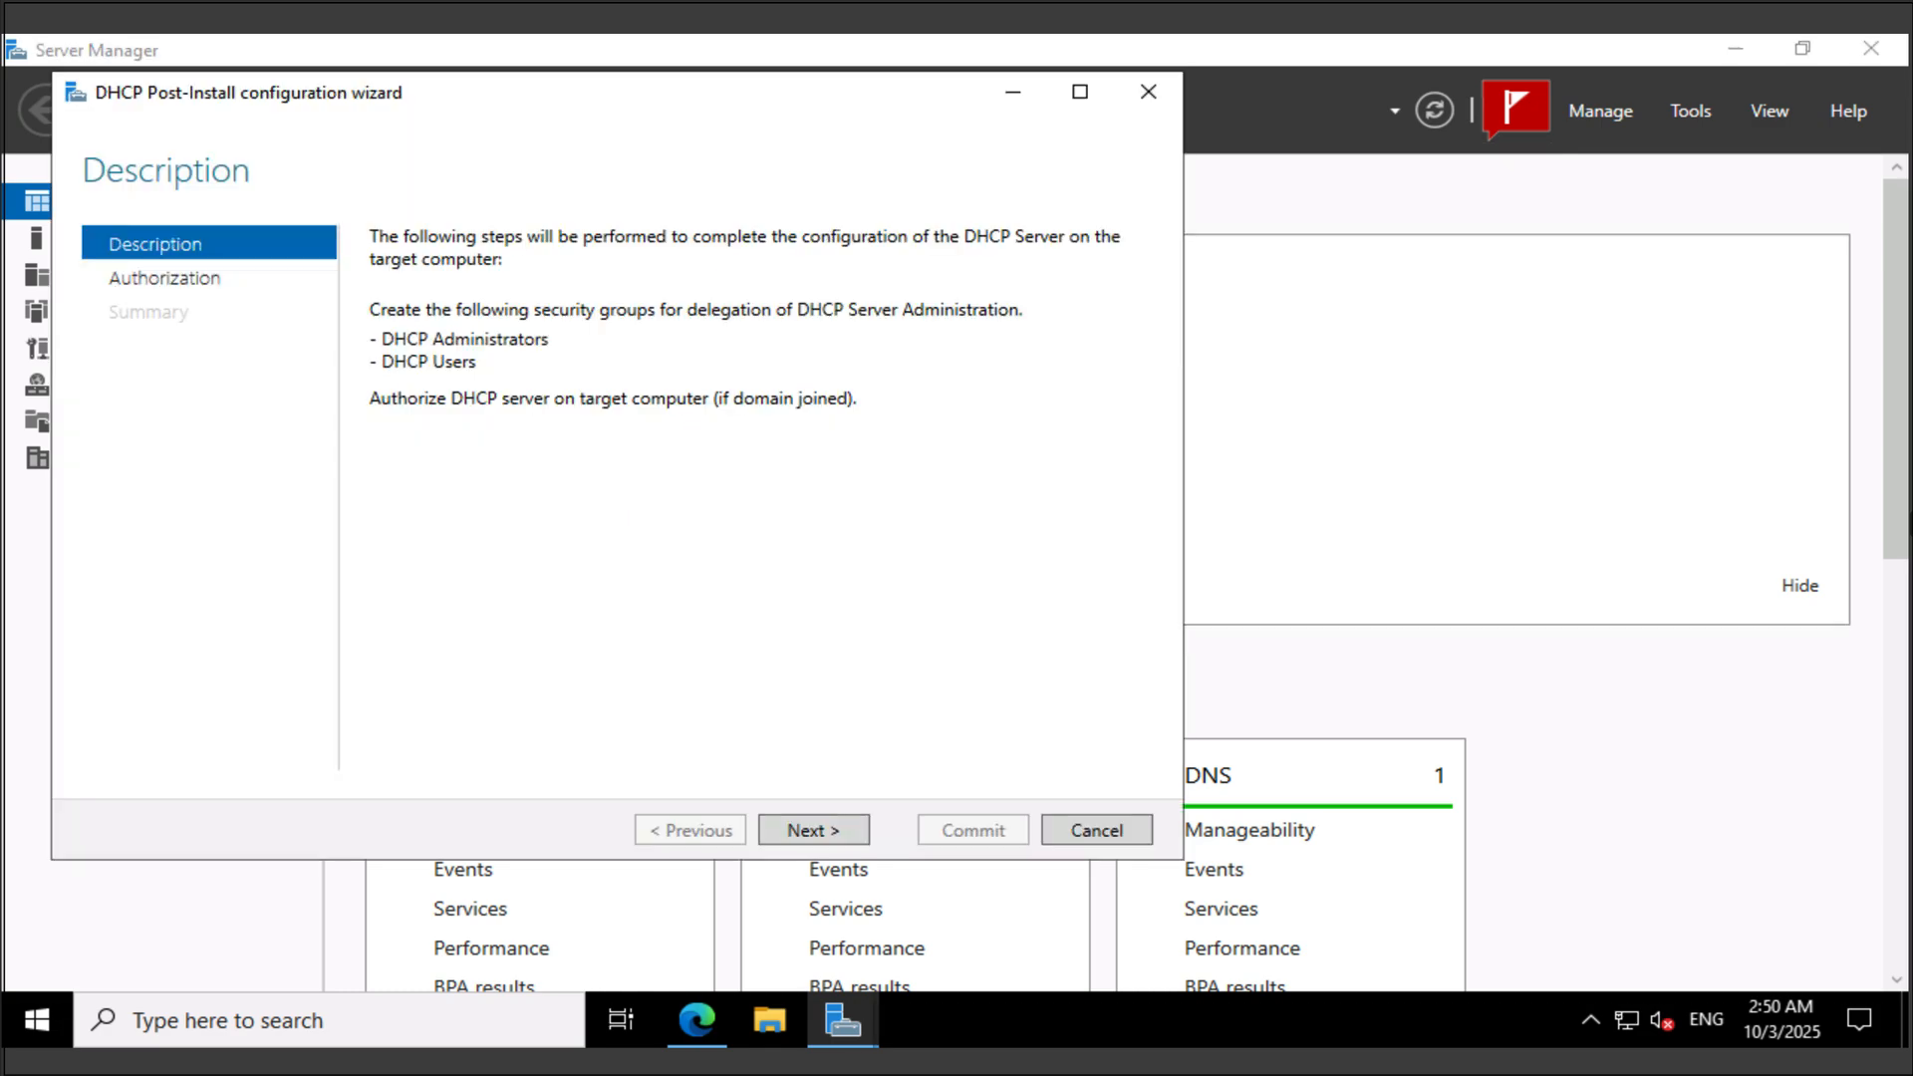
key(Return)
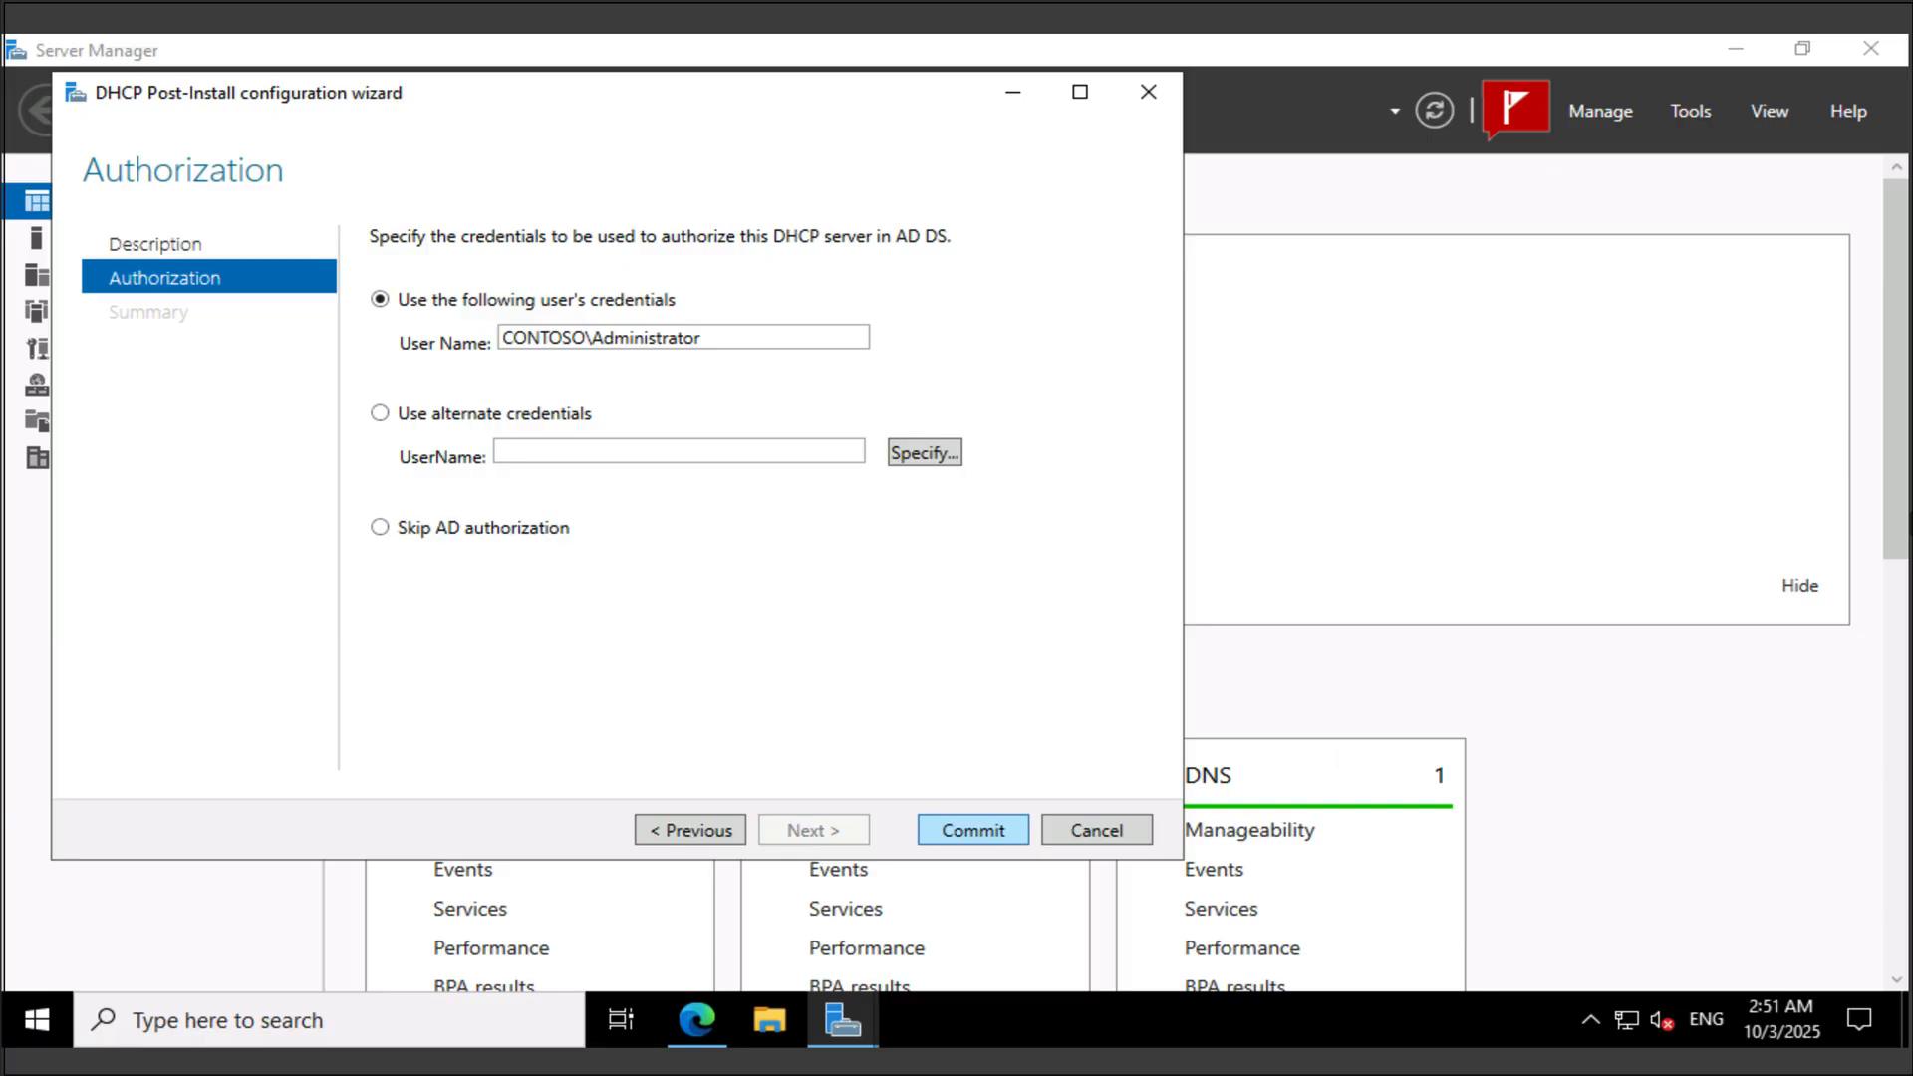
key(Return)
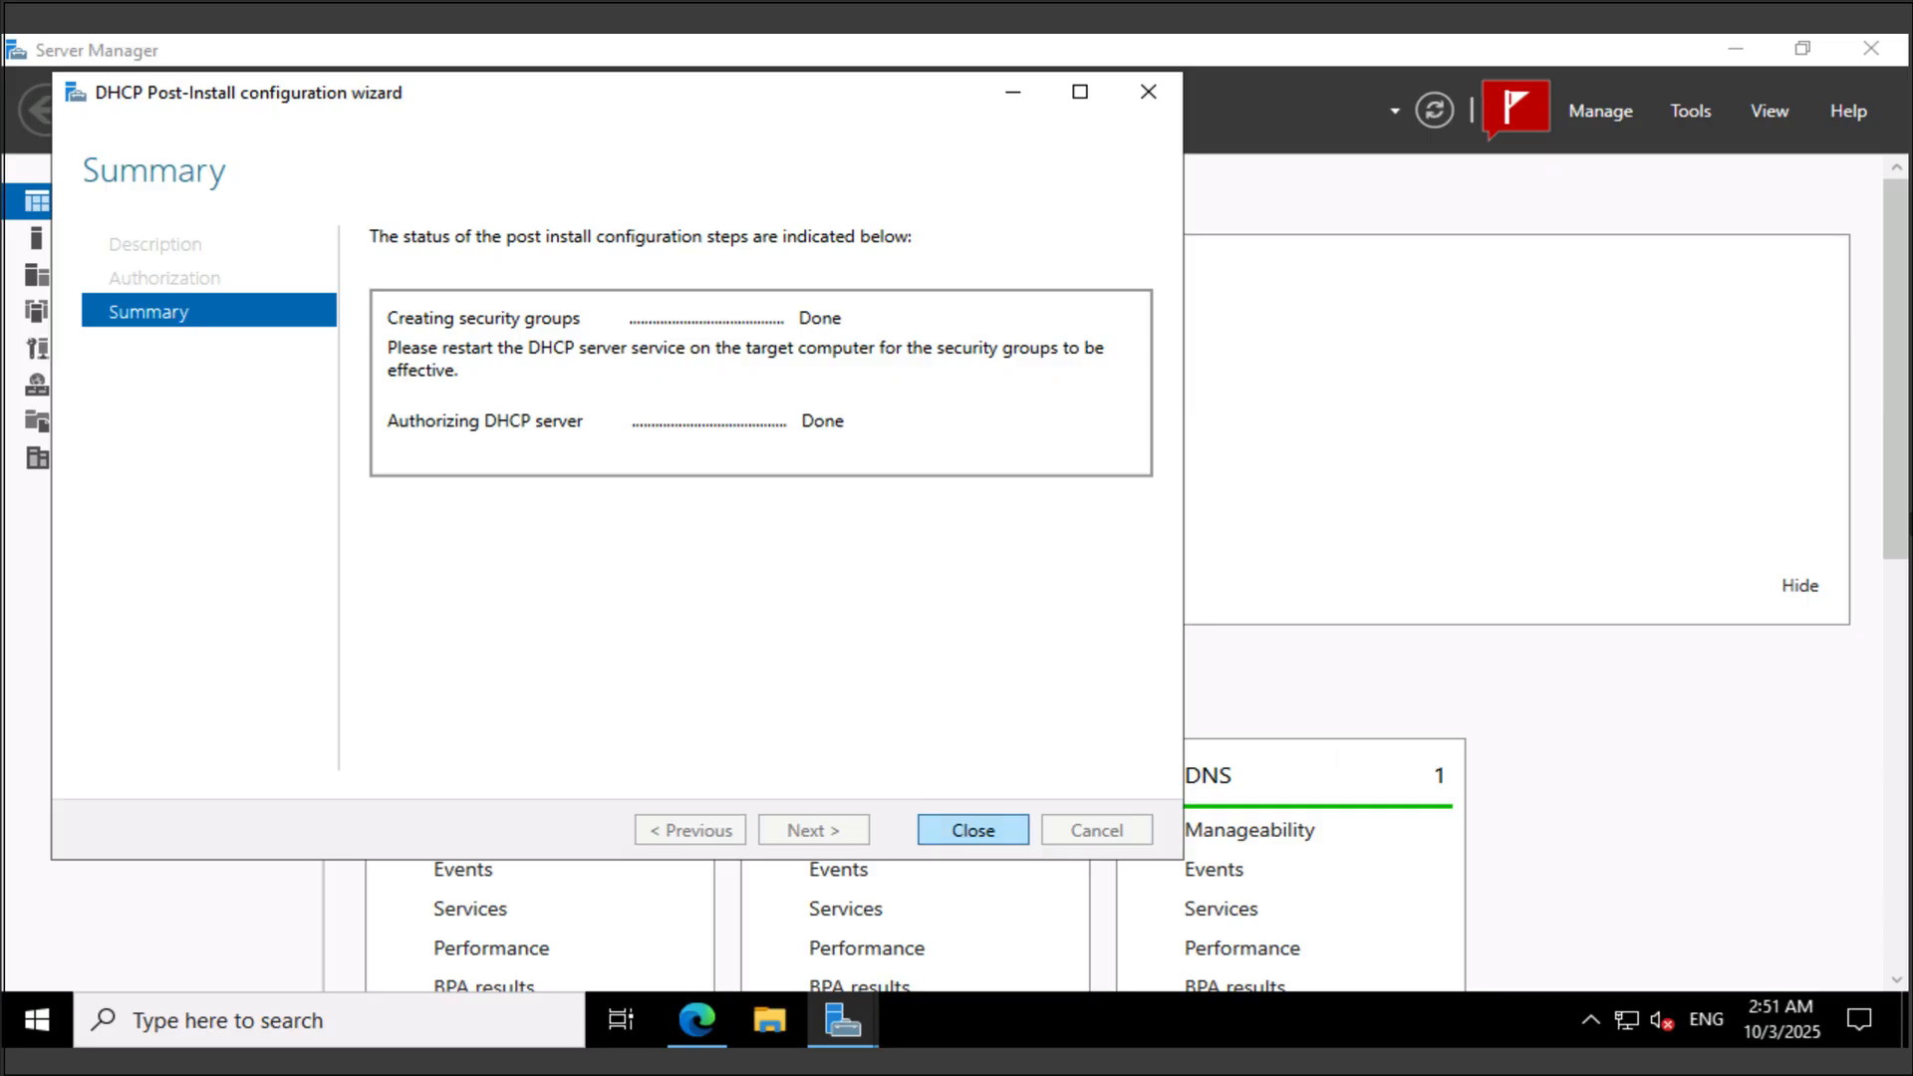
key(Return)
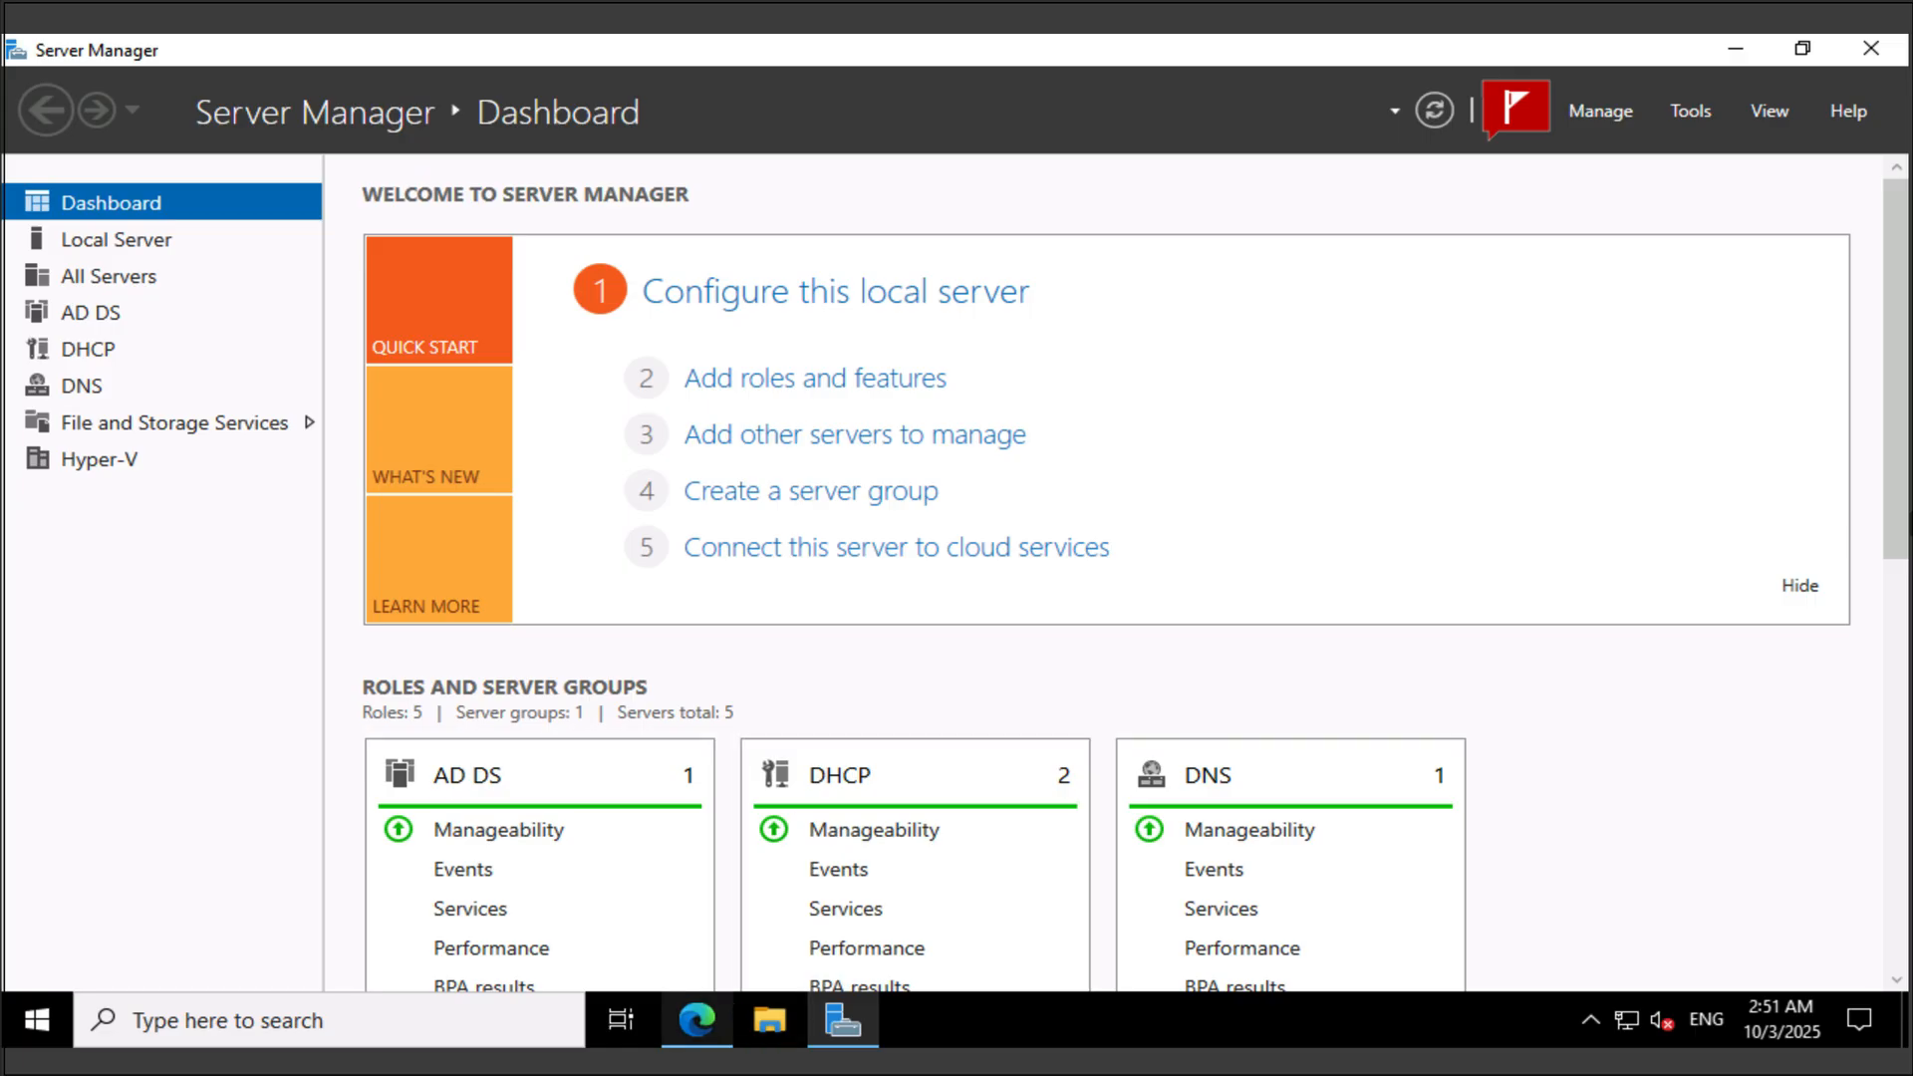
Switch back to Windows Admin Center in Edge and install the DHCP PowerShell tools (RSAT) on sea-svr1.
click(698, 856)
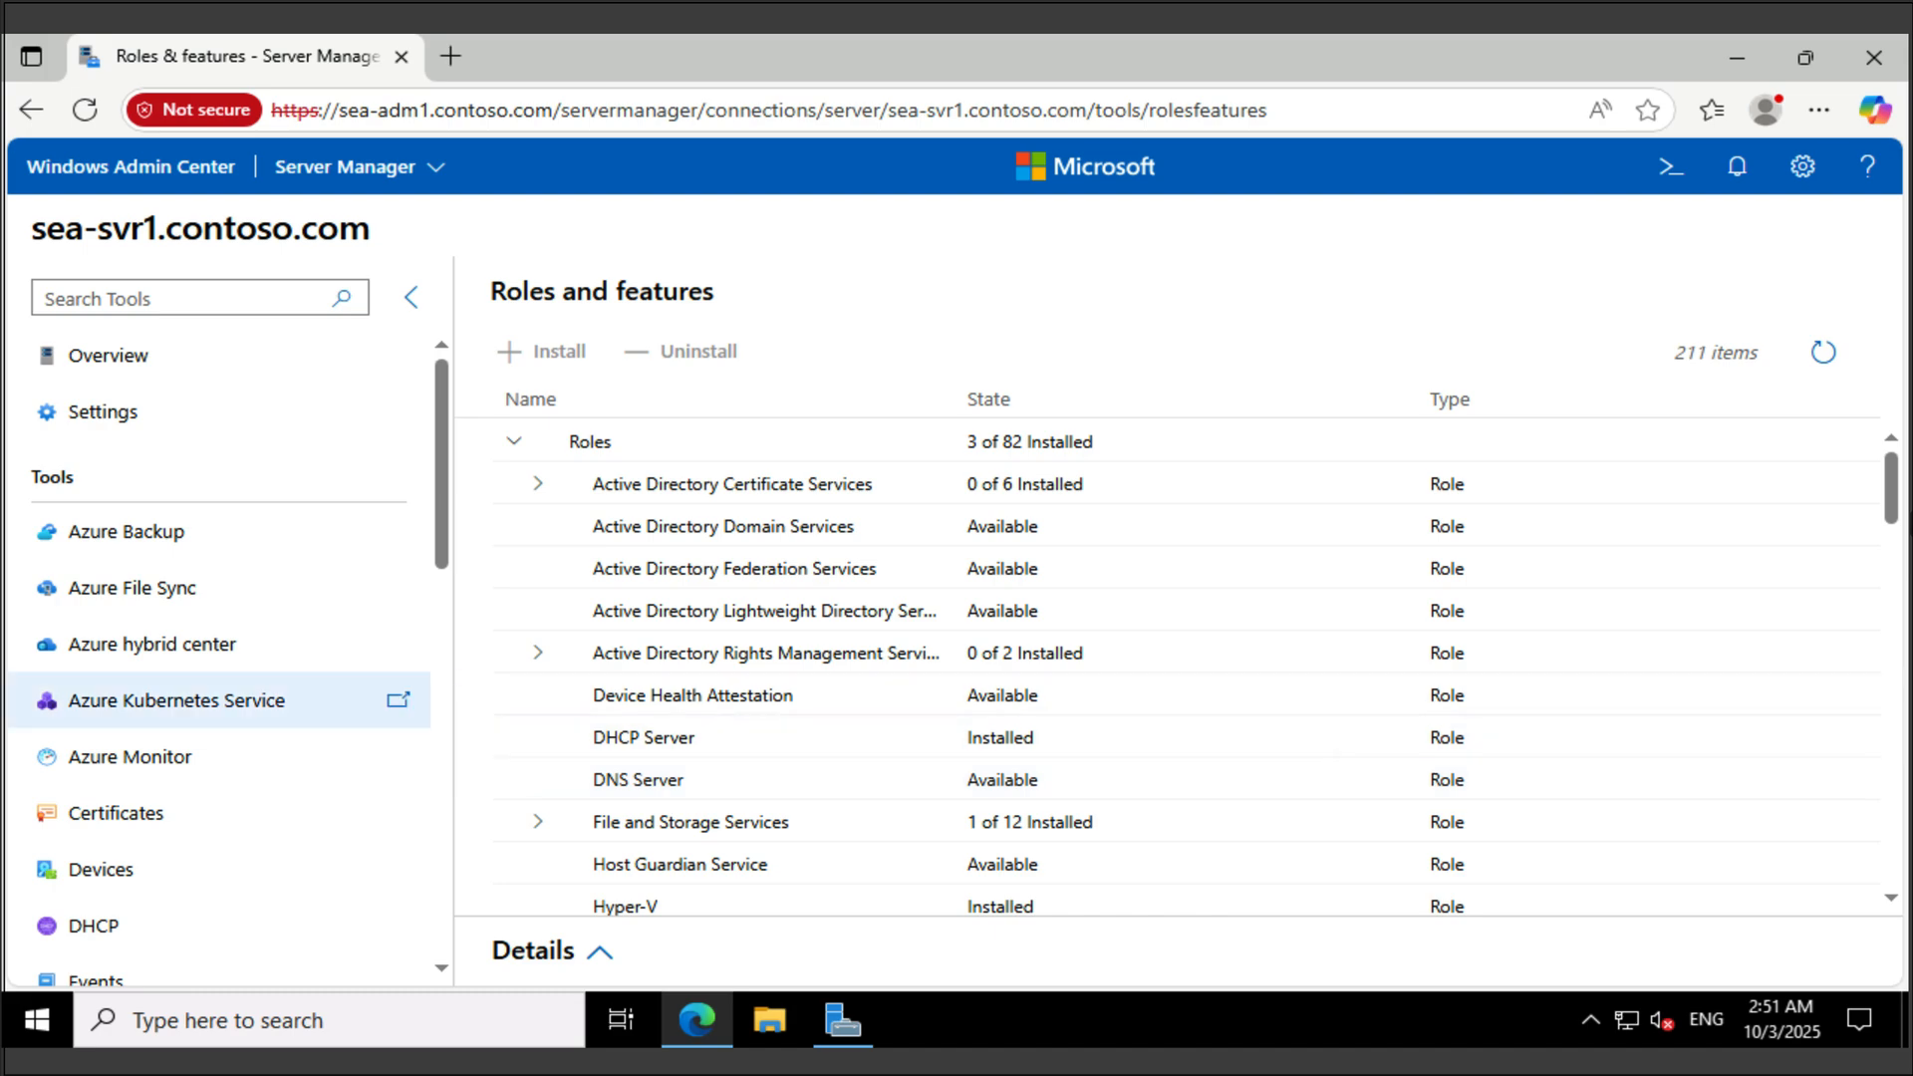
scroll(299, 648, down, 2)
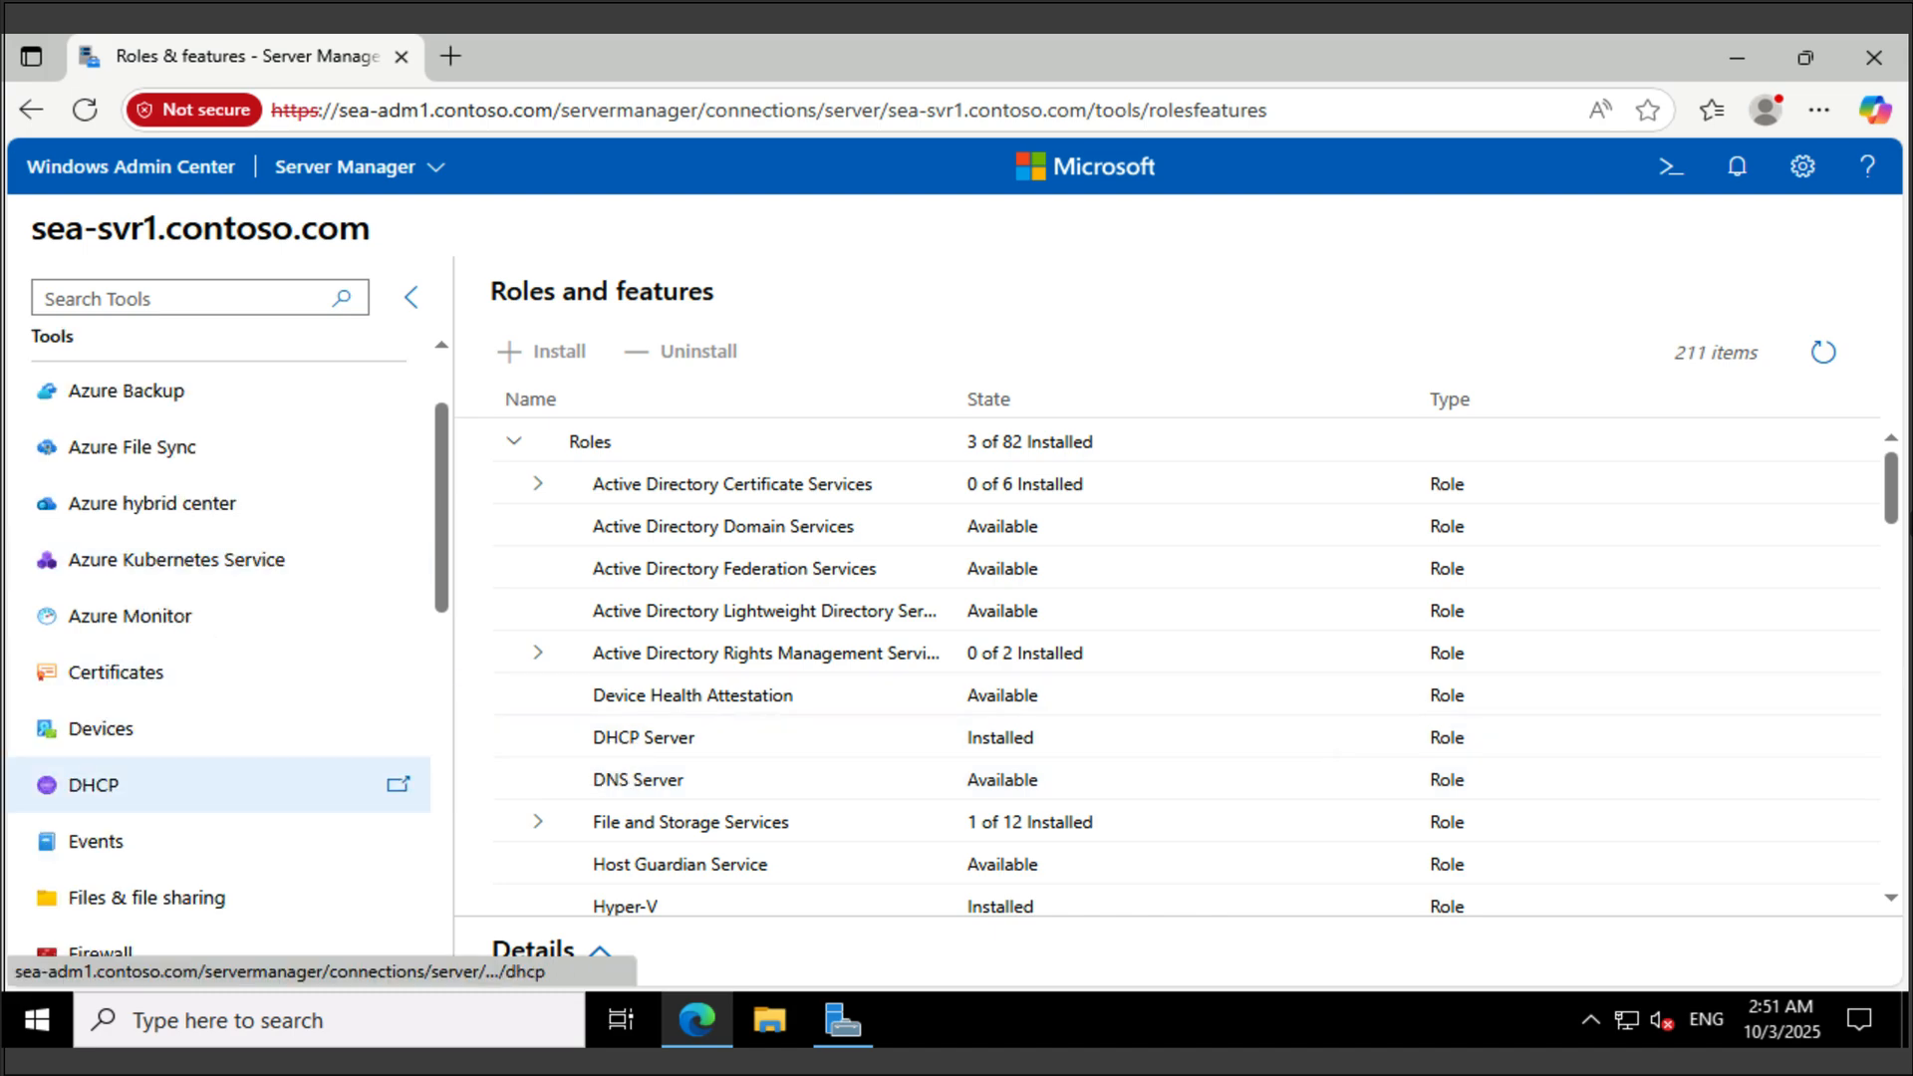
click(94, 784)
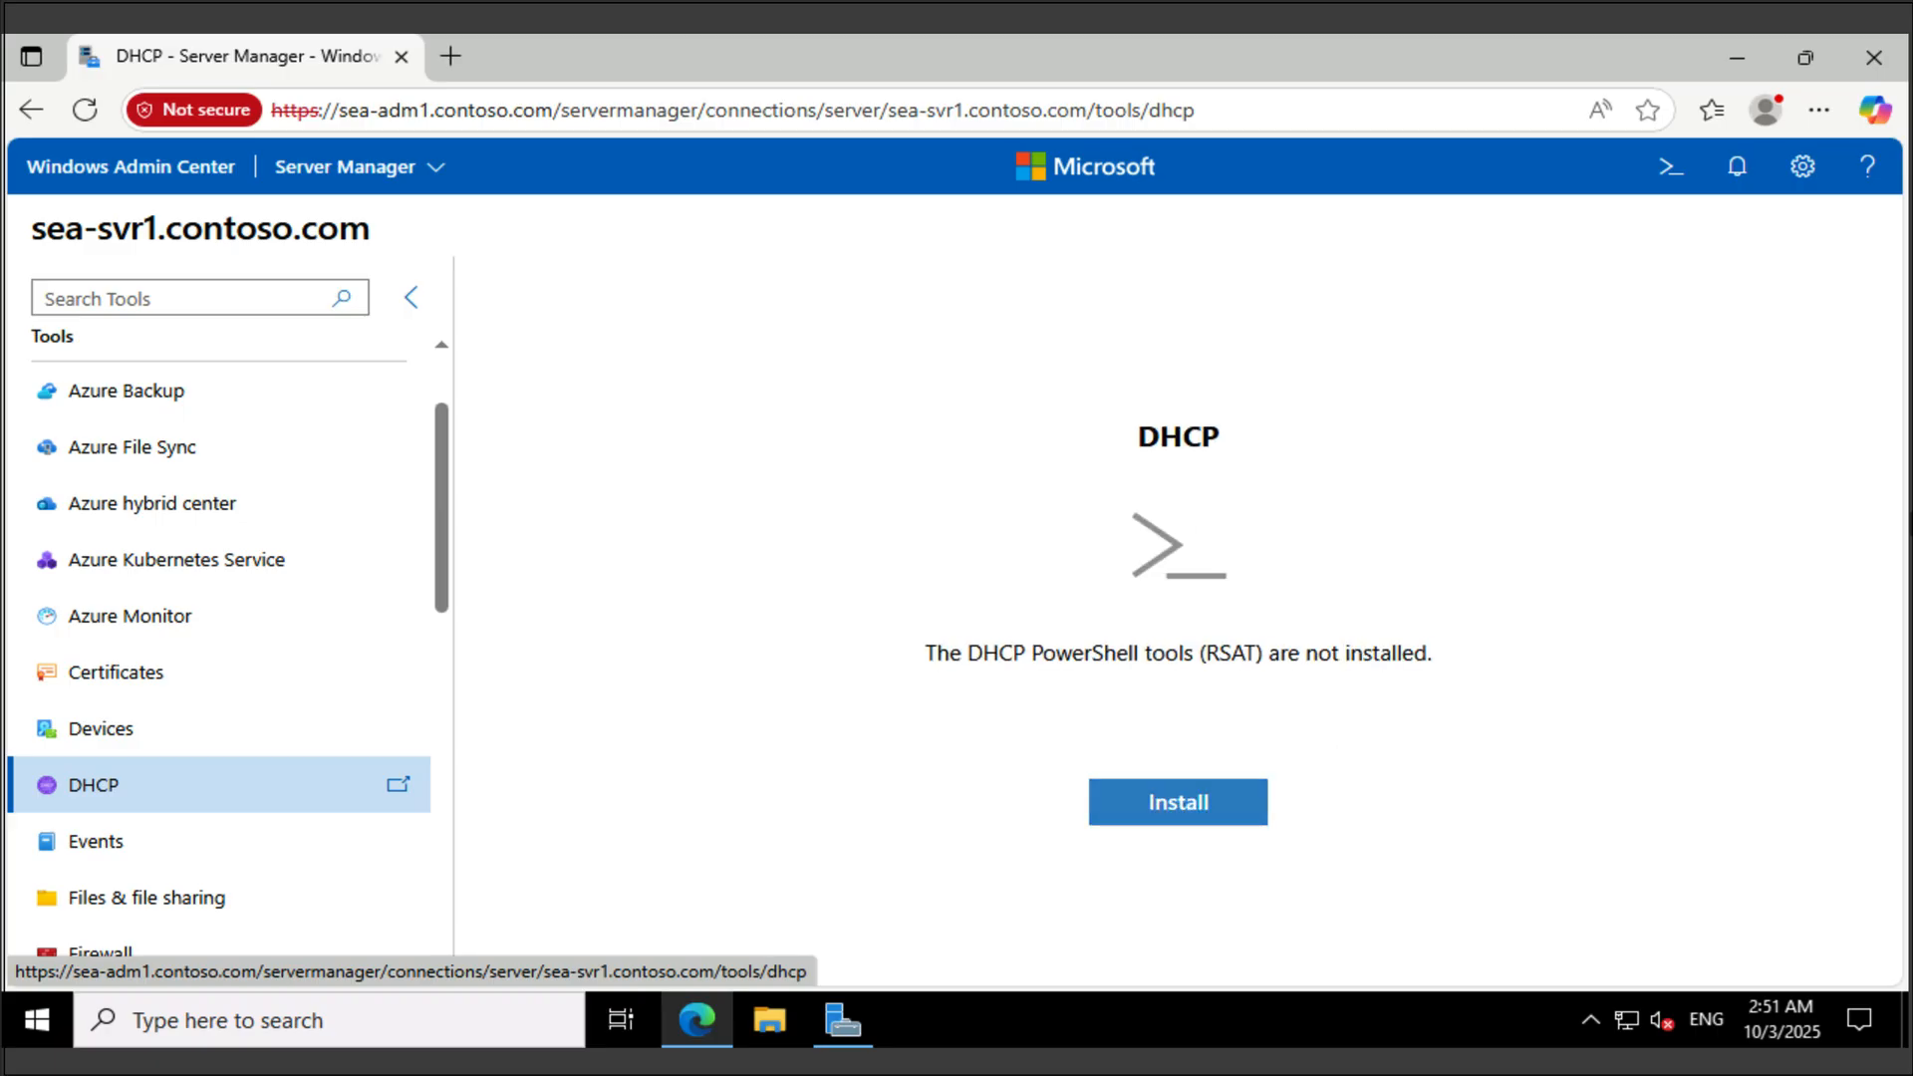
click(1177, 802)
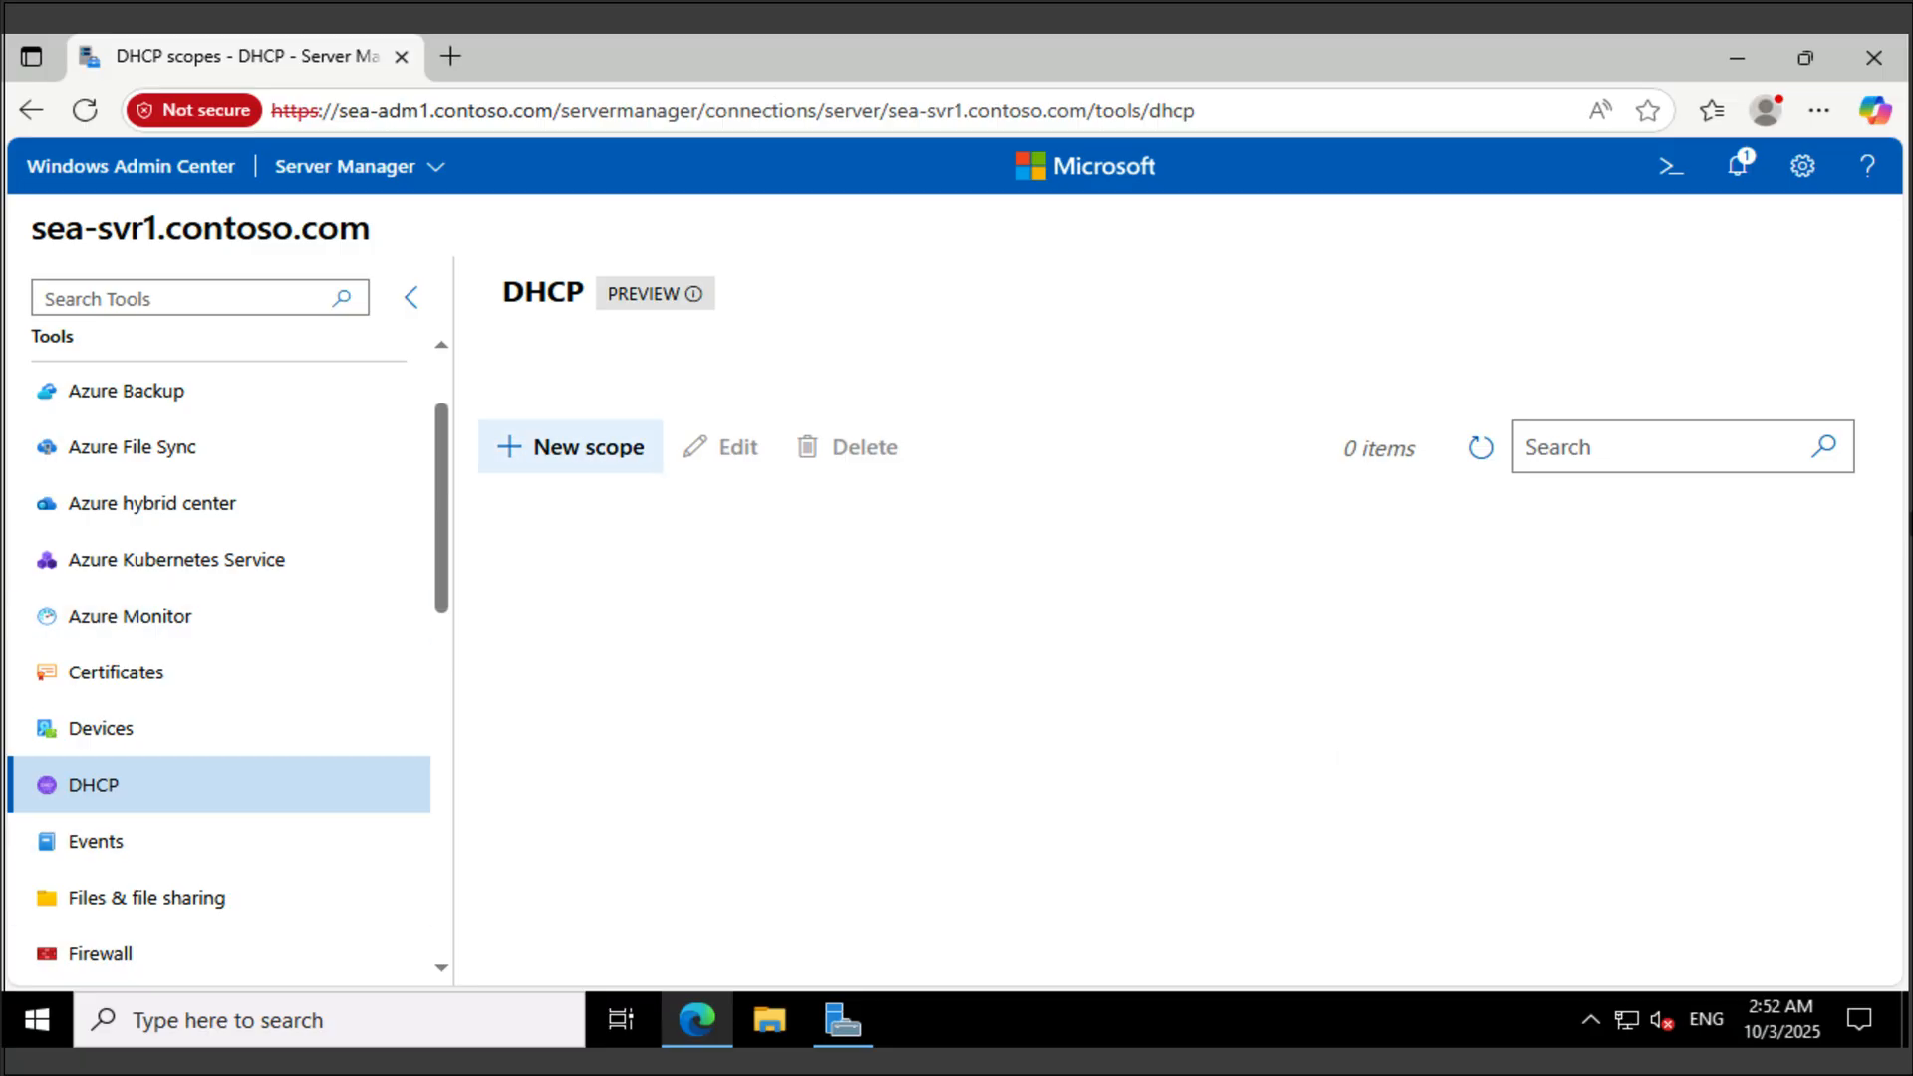
Start a new IPv4 scope named ContosoClients with range 10.100.150.50 to 10.100.150.254 and subnet mask 255.255.255.0.
click(569, 447)
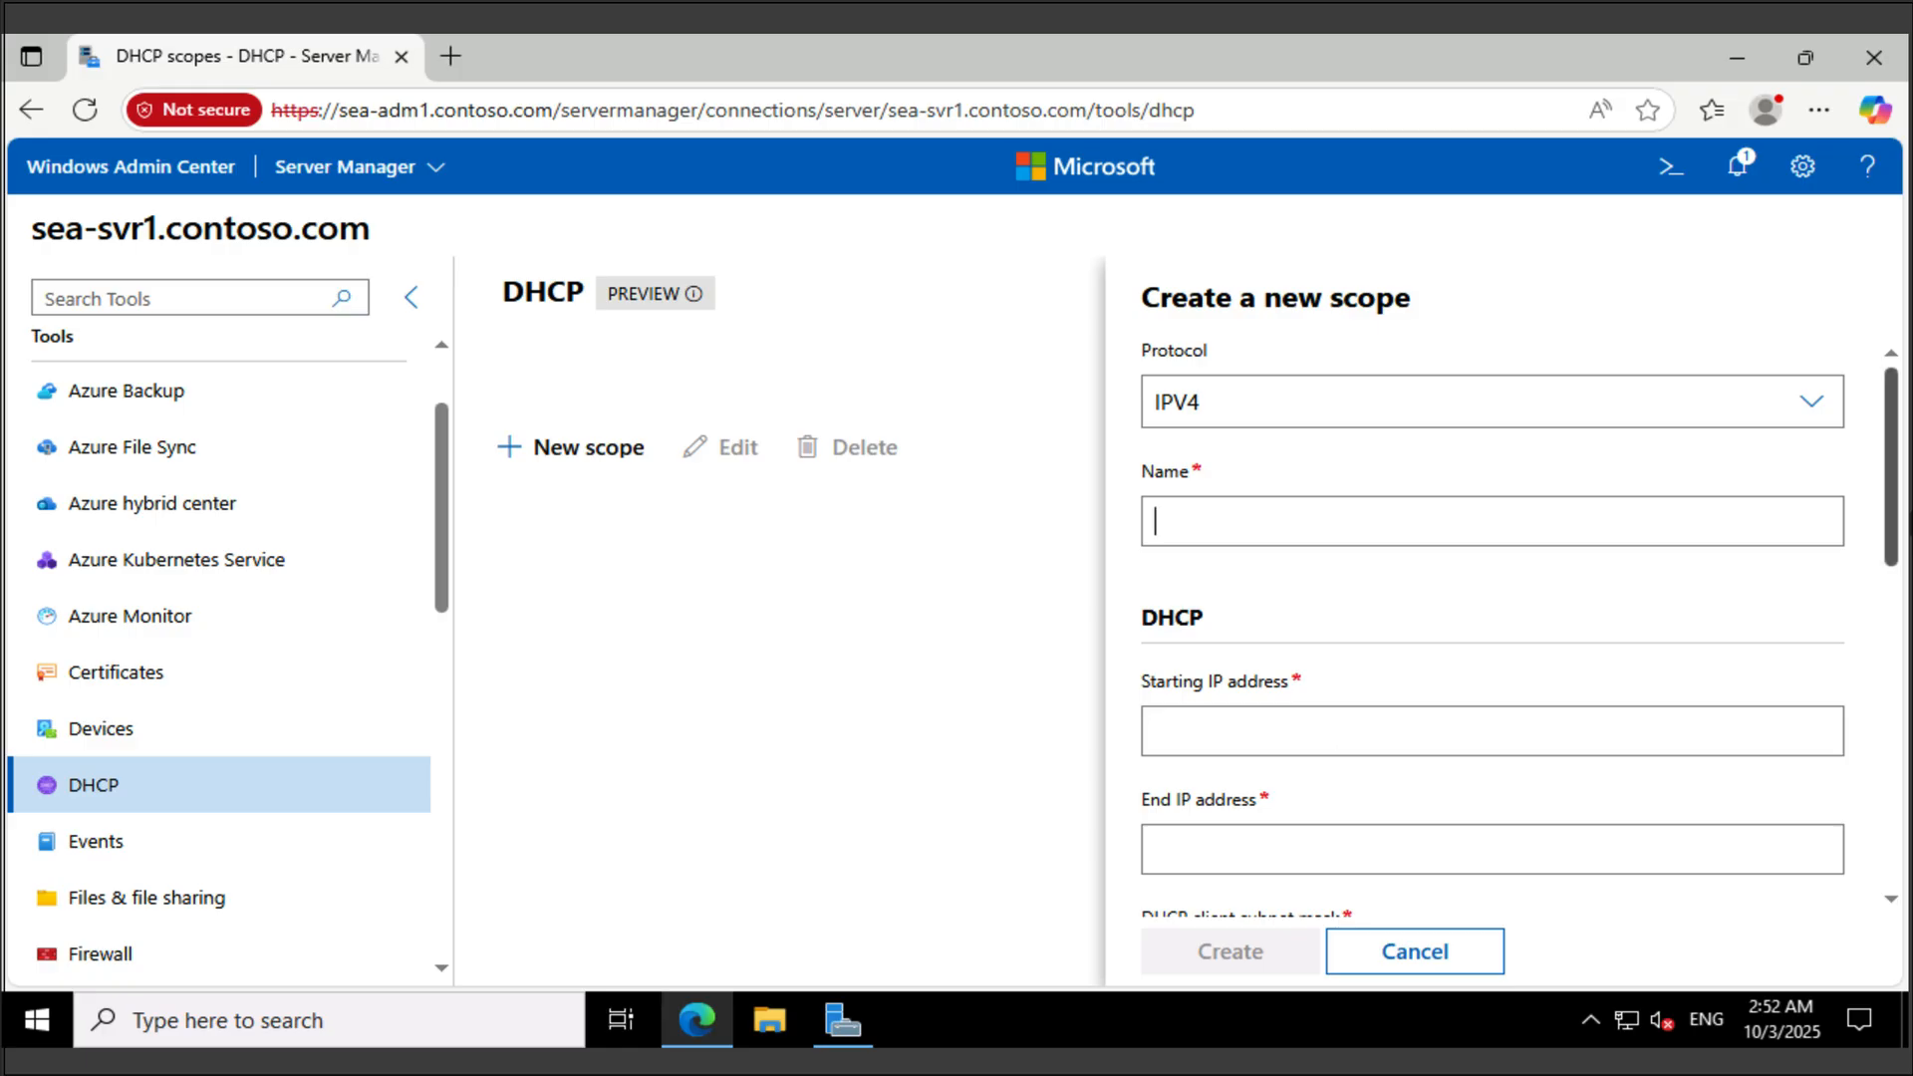
text(ContosoClients)
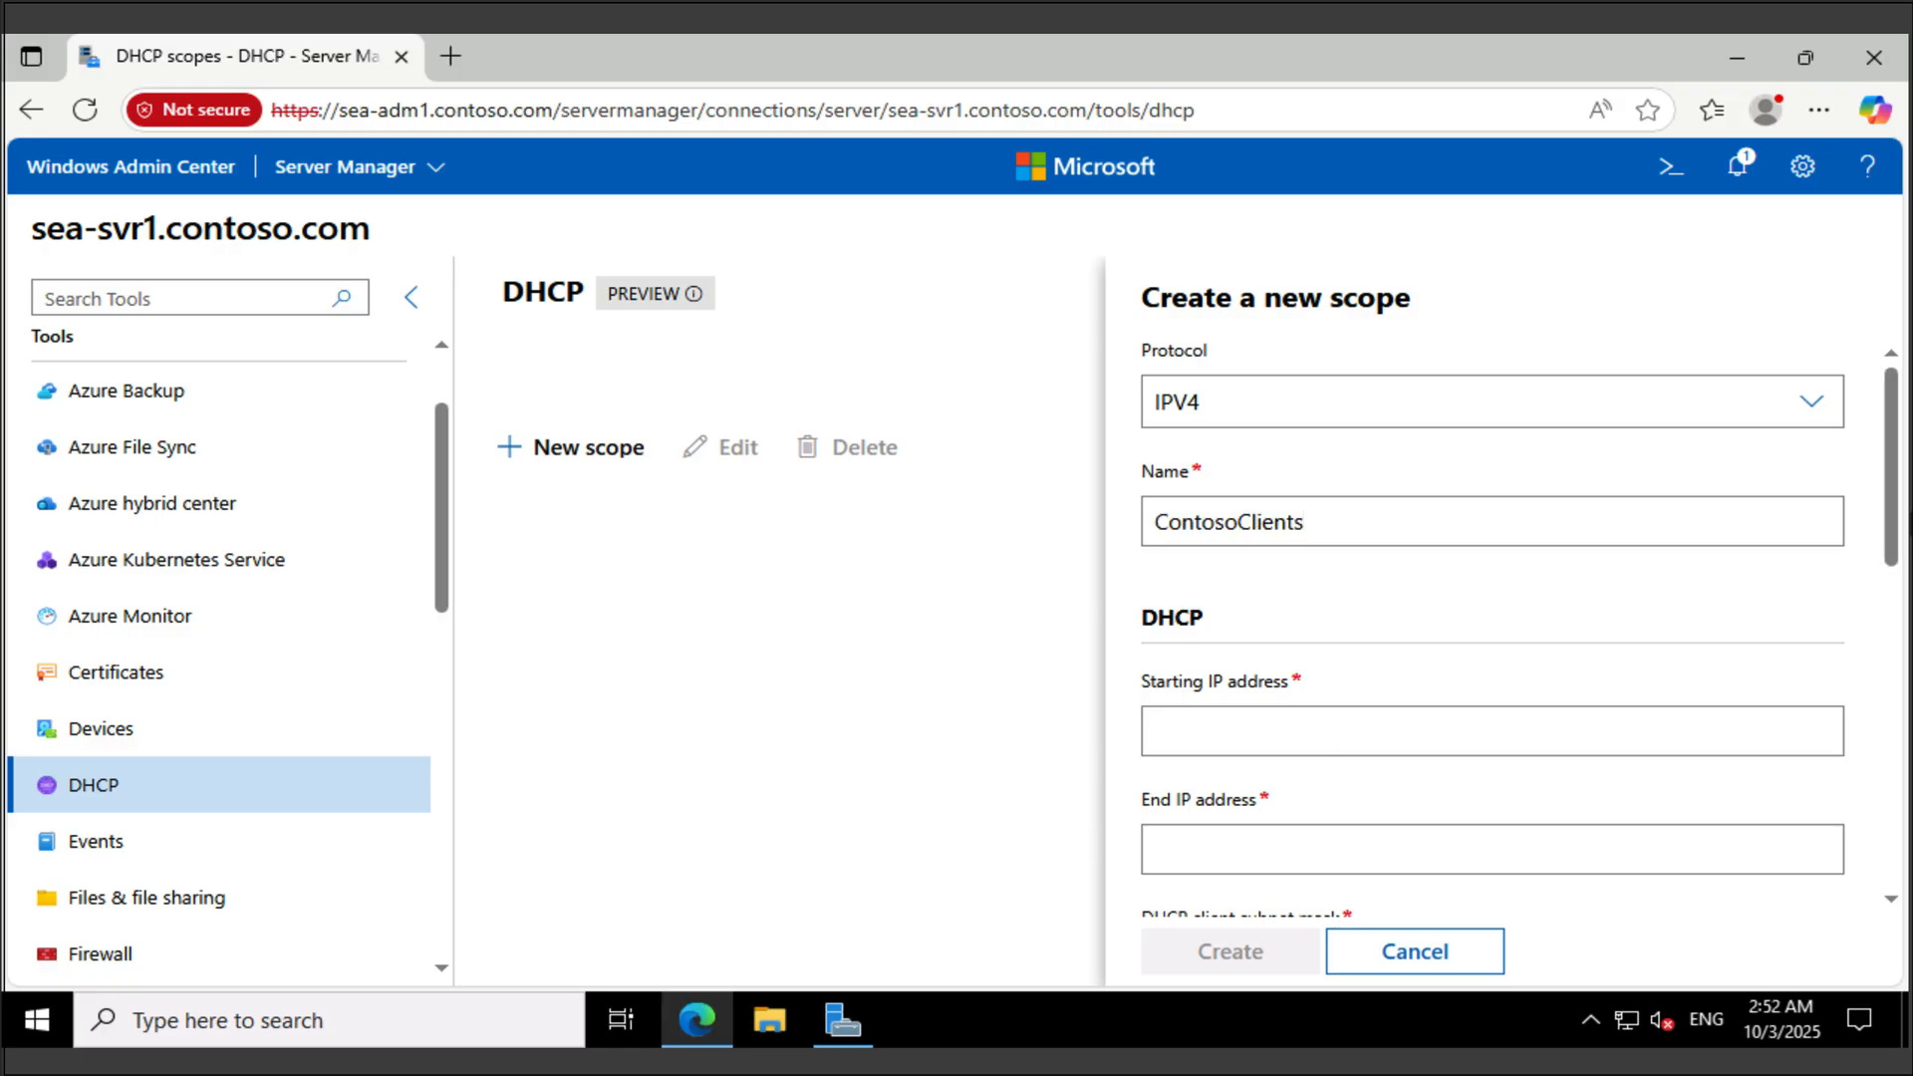
scroll(1492, 637, down, 2)
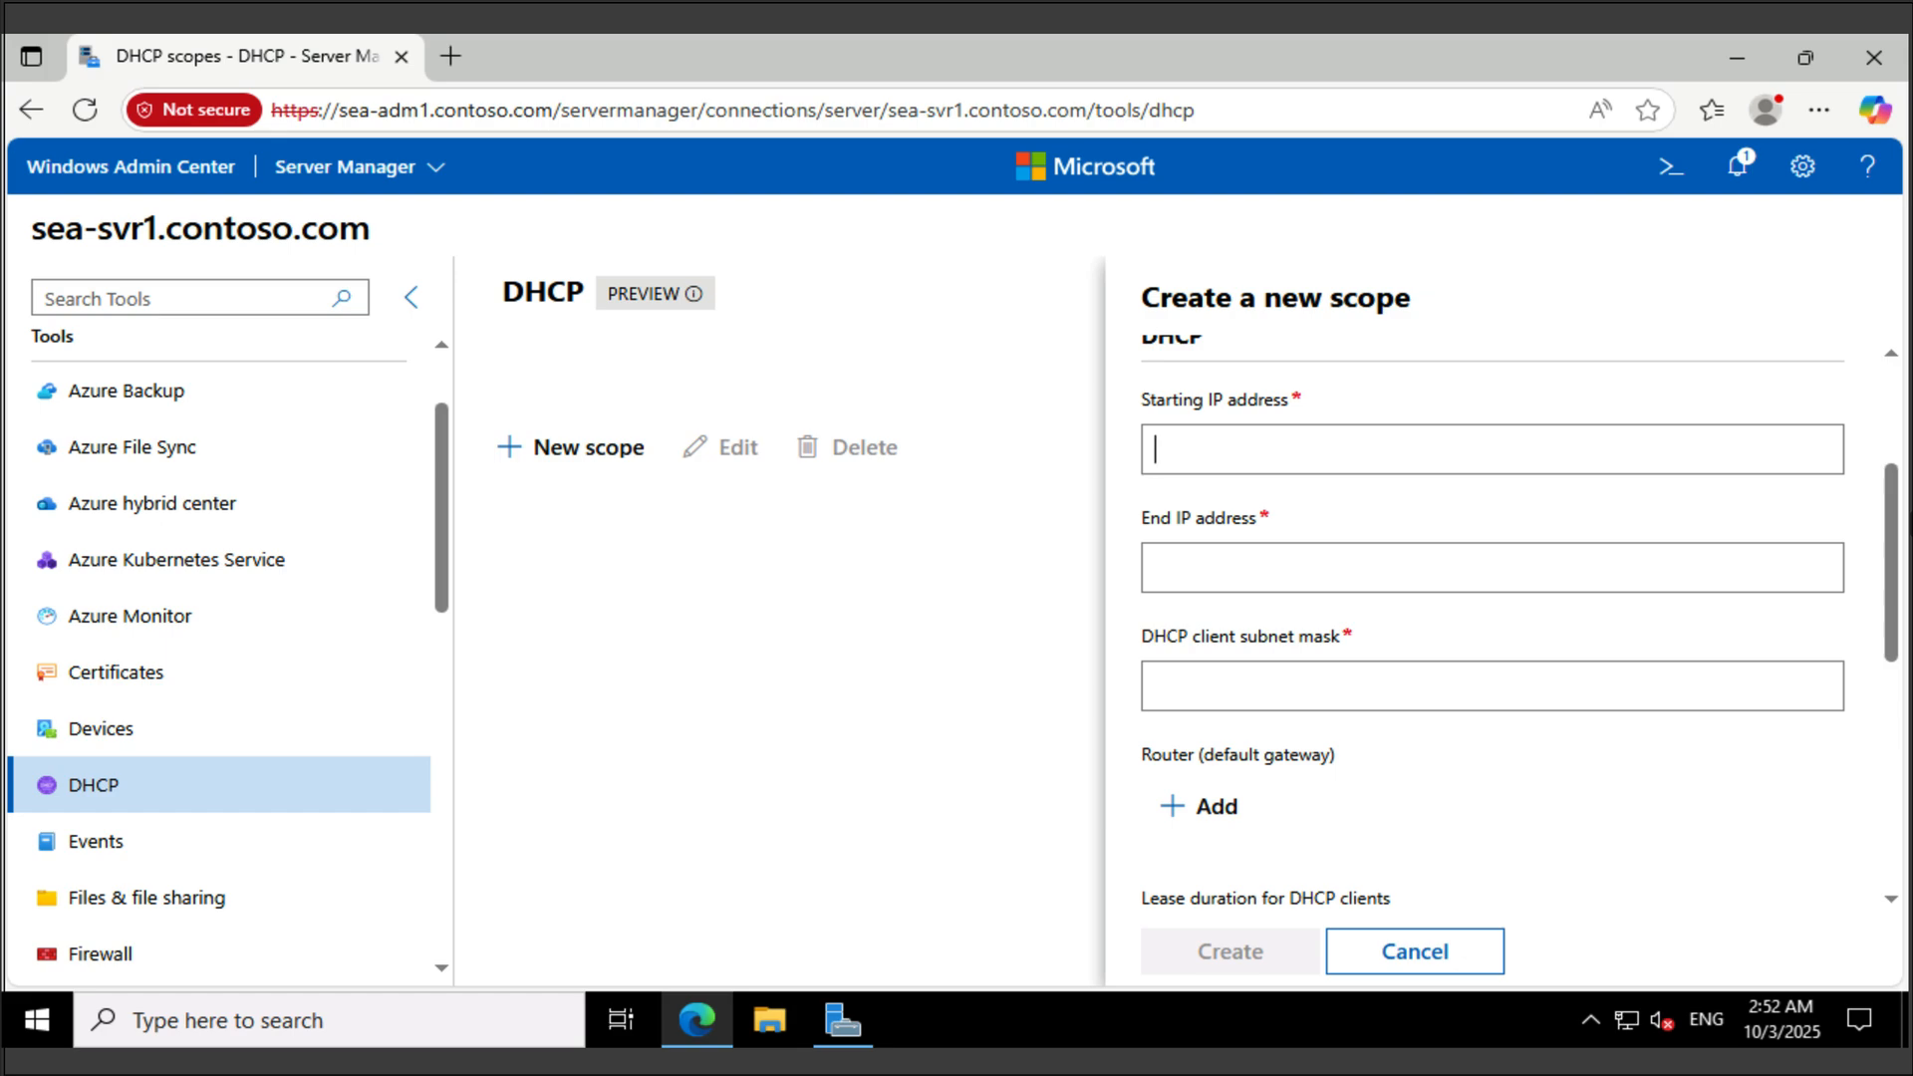
text(10.100.150.50)
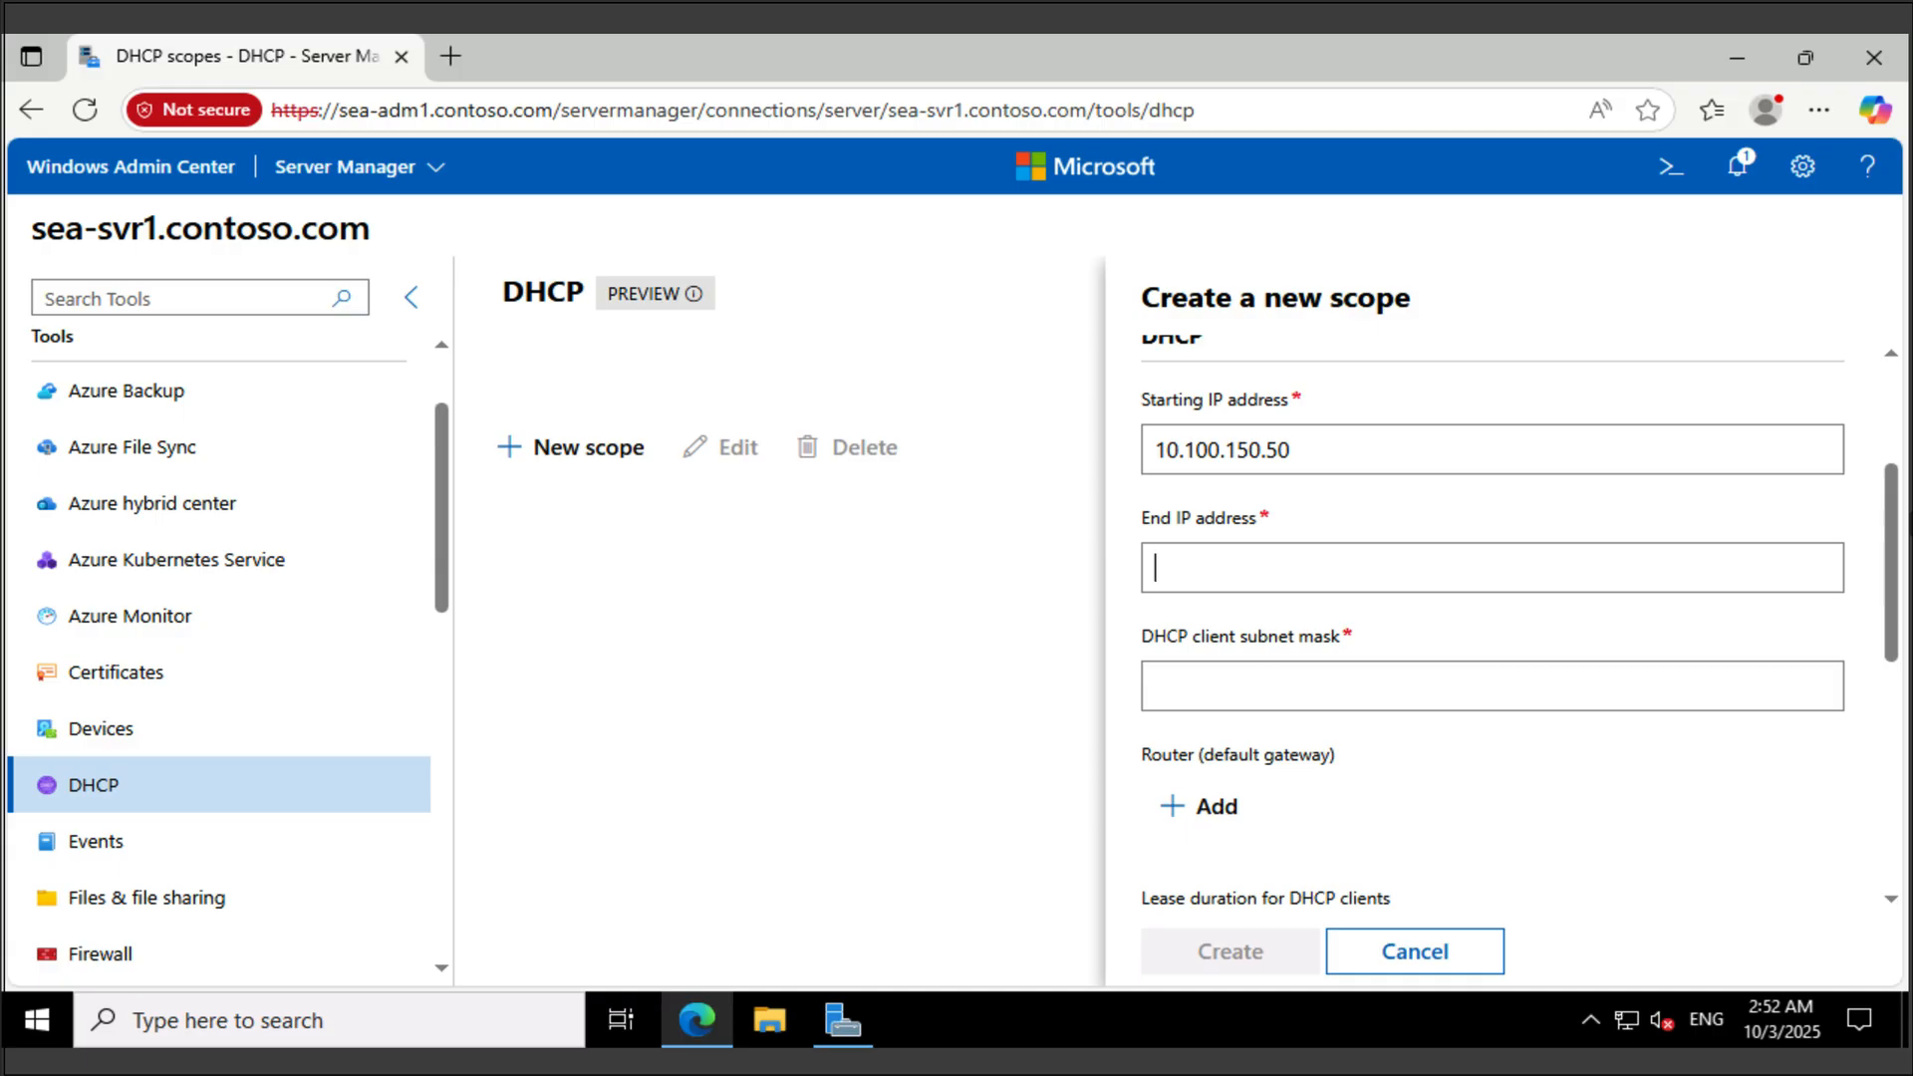
text(10.100.150.254)
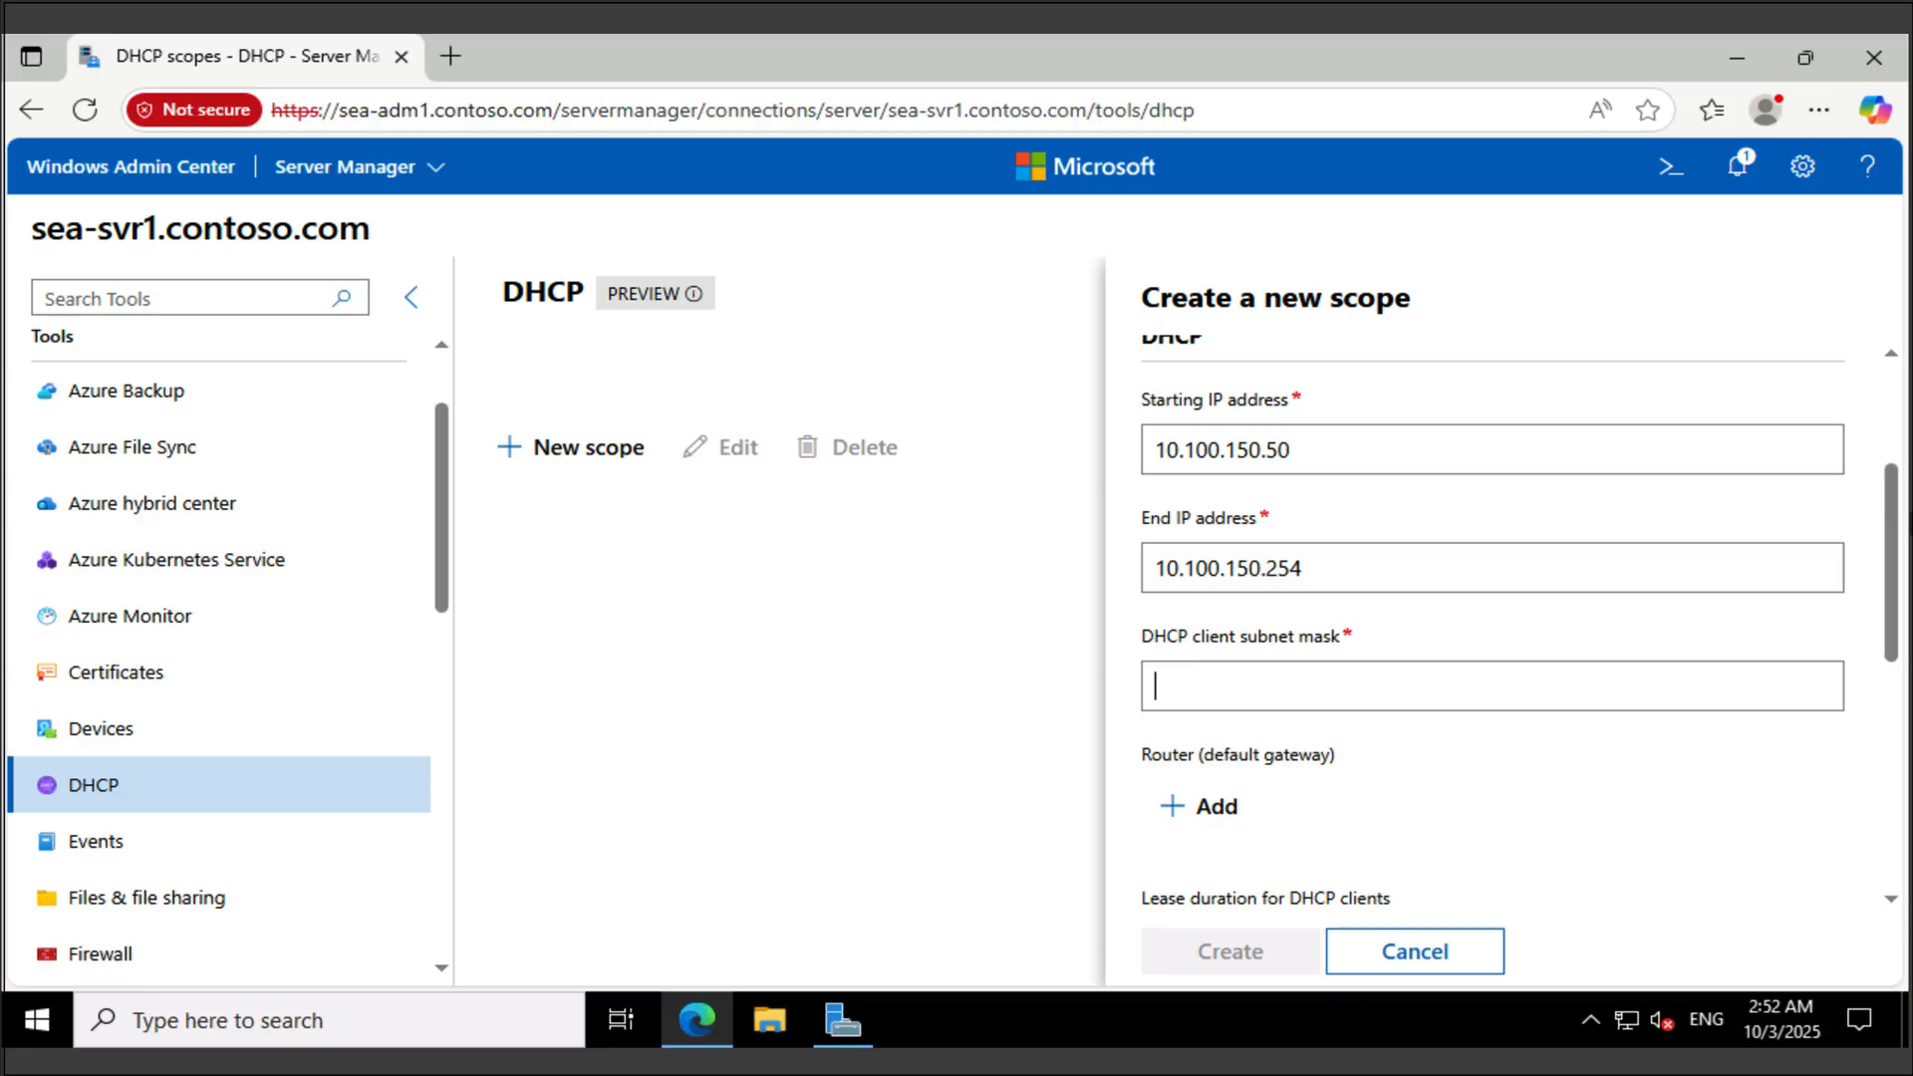
text(255.255.255.0)
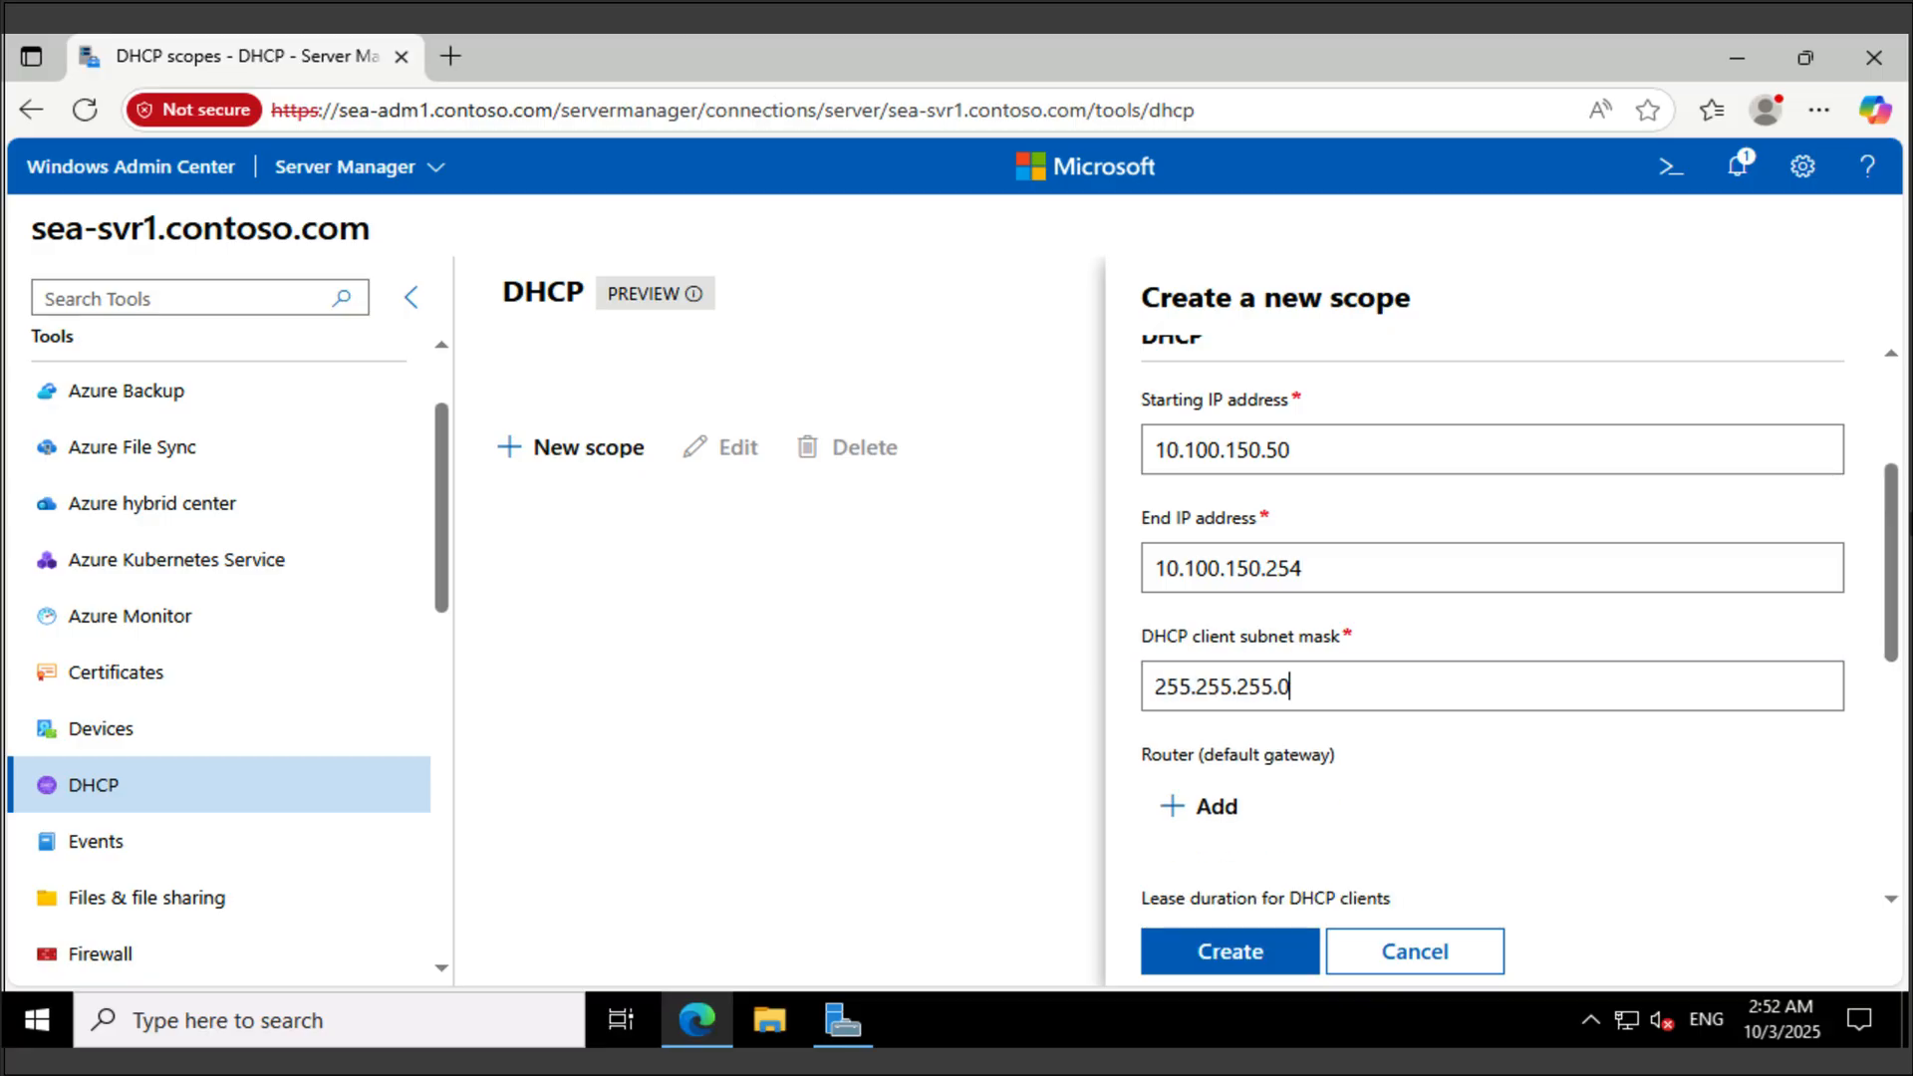
Add 10.100.150.1 as the scope's default gateway, limit the lease duration to 4 days and create the scope.
scroll(1492, 647, down, 3)
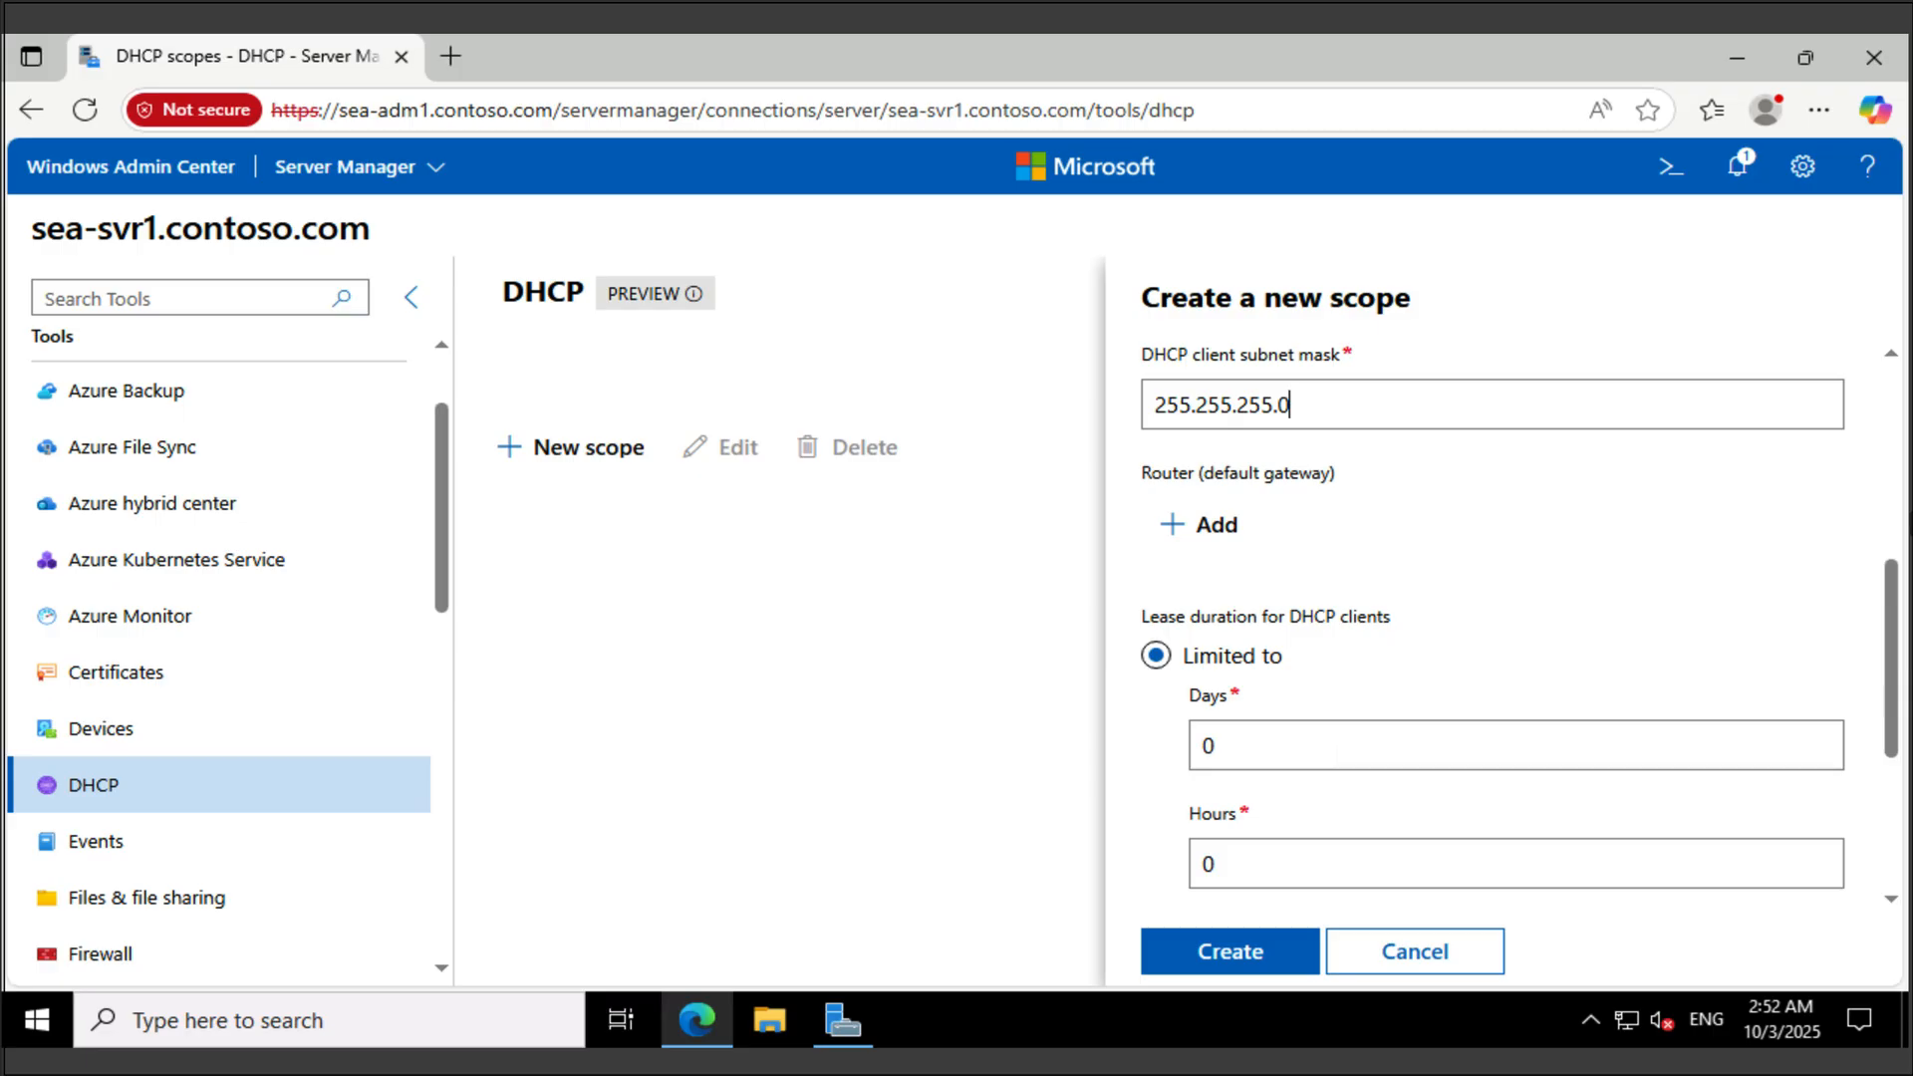
click(1204, 525)
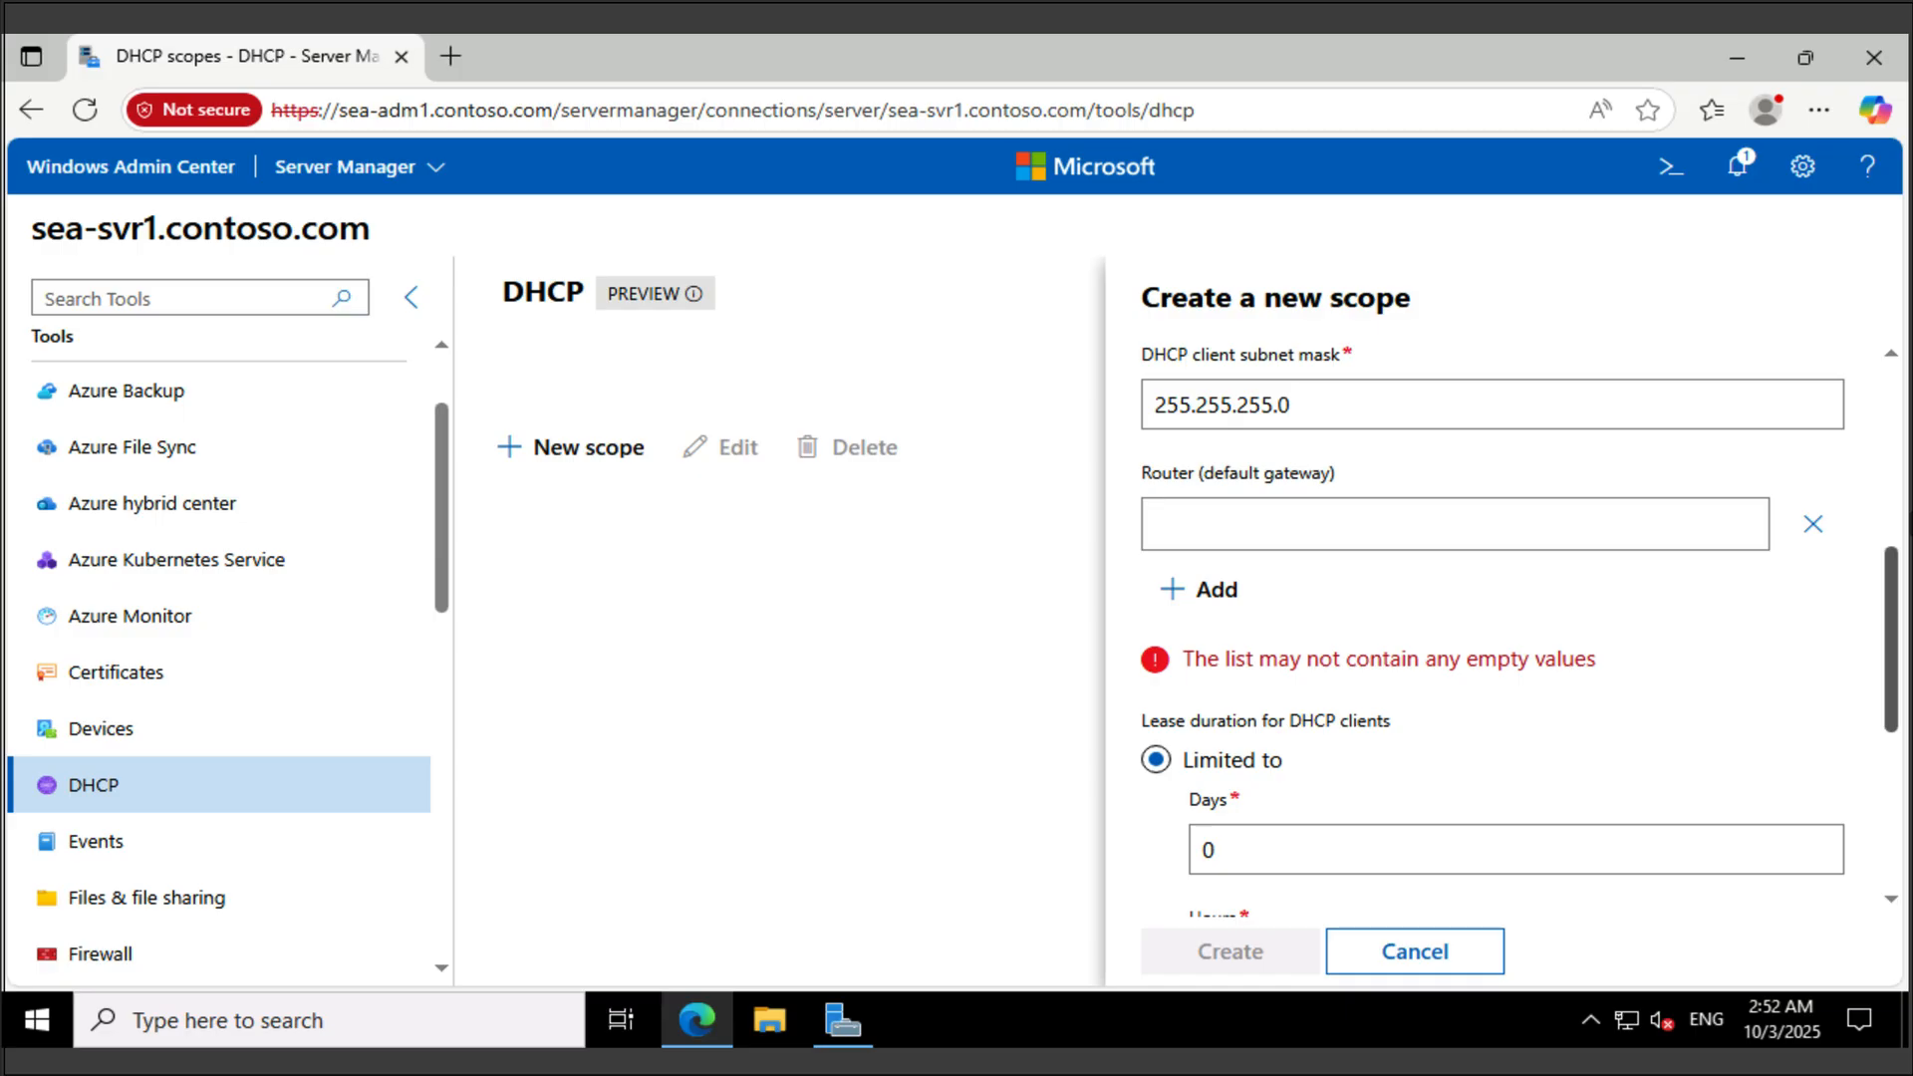
text(10.100.150.1)
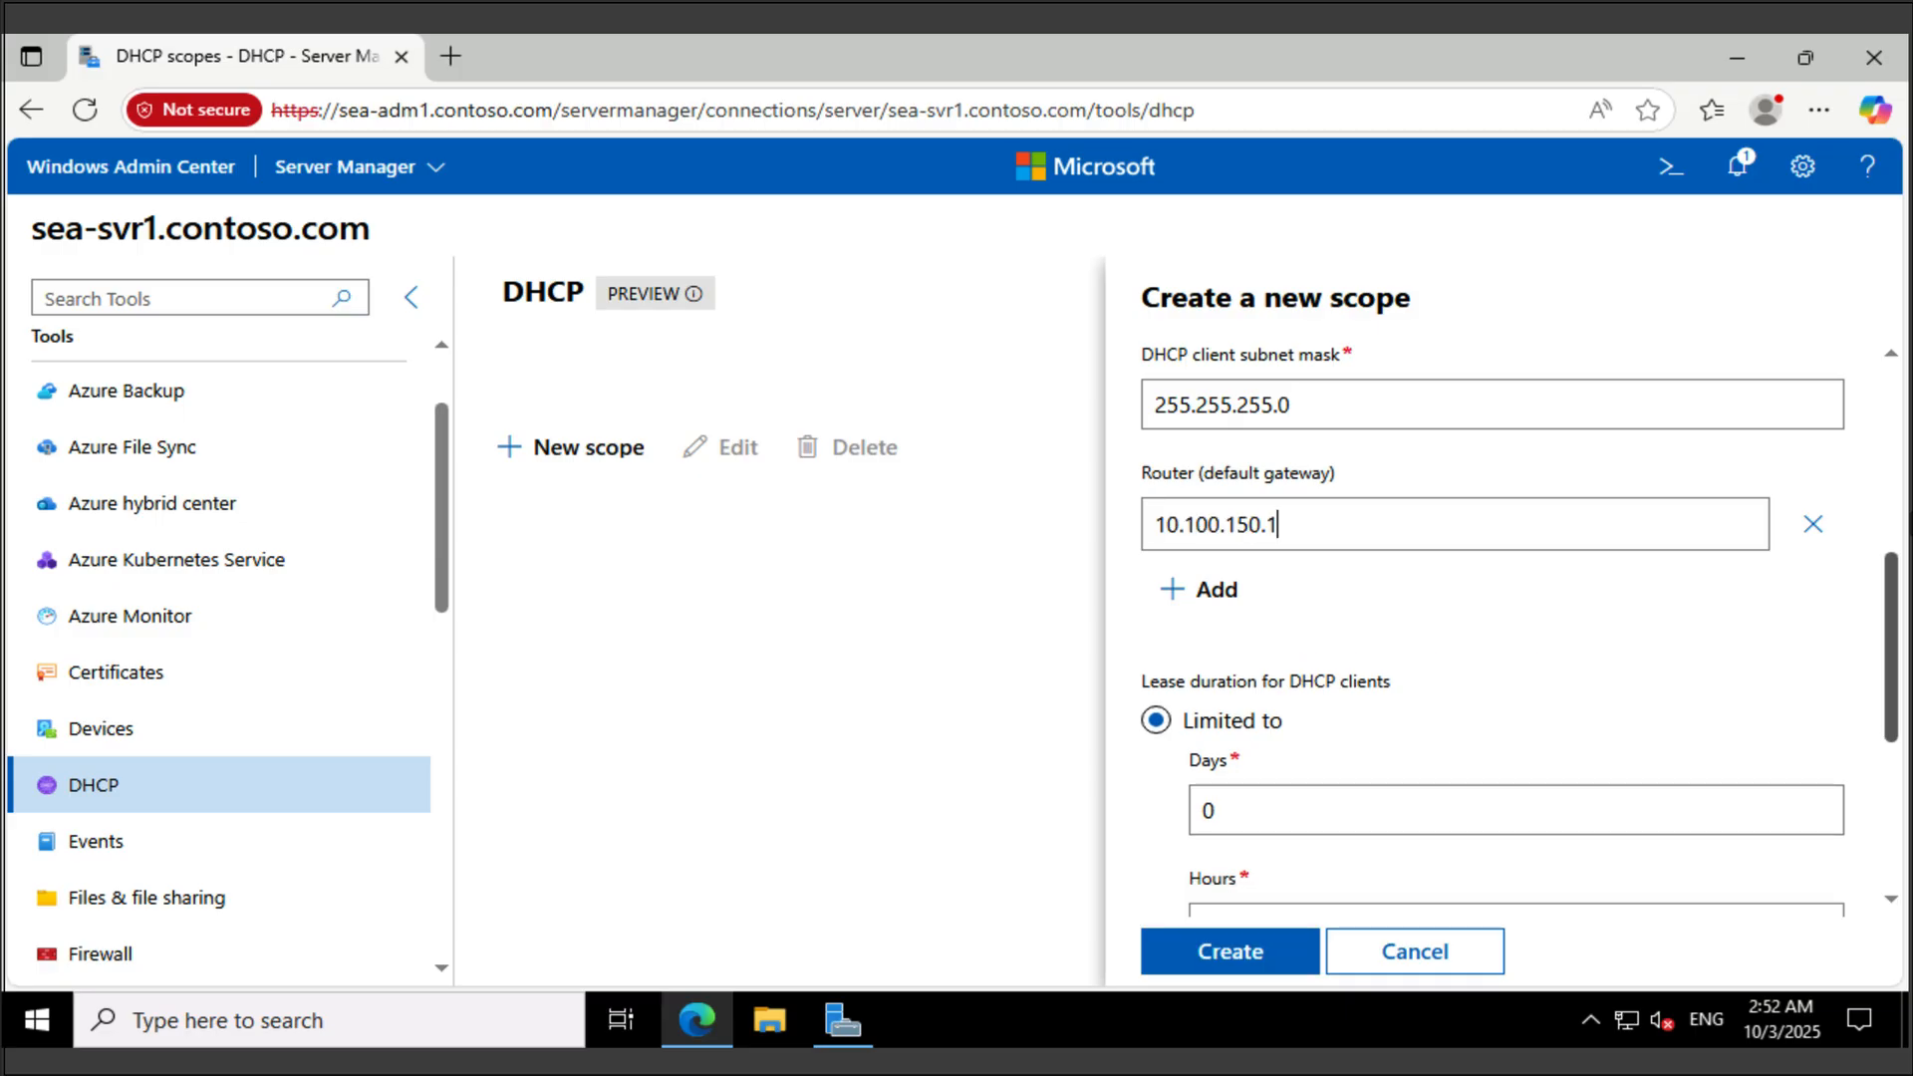
scroll(1495, 637, down, 2)
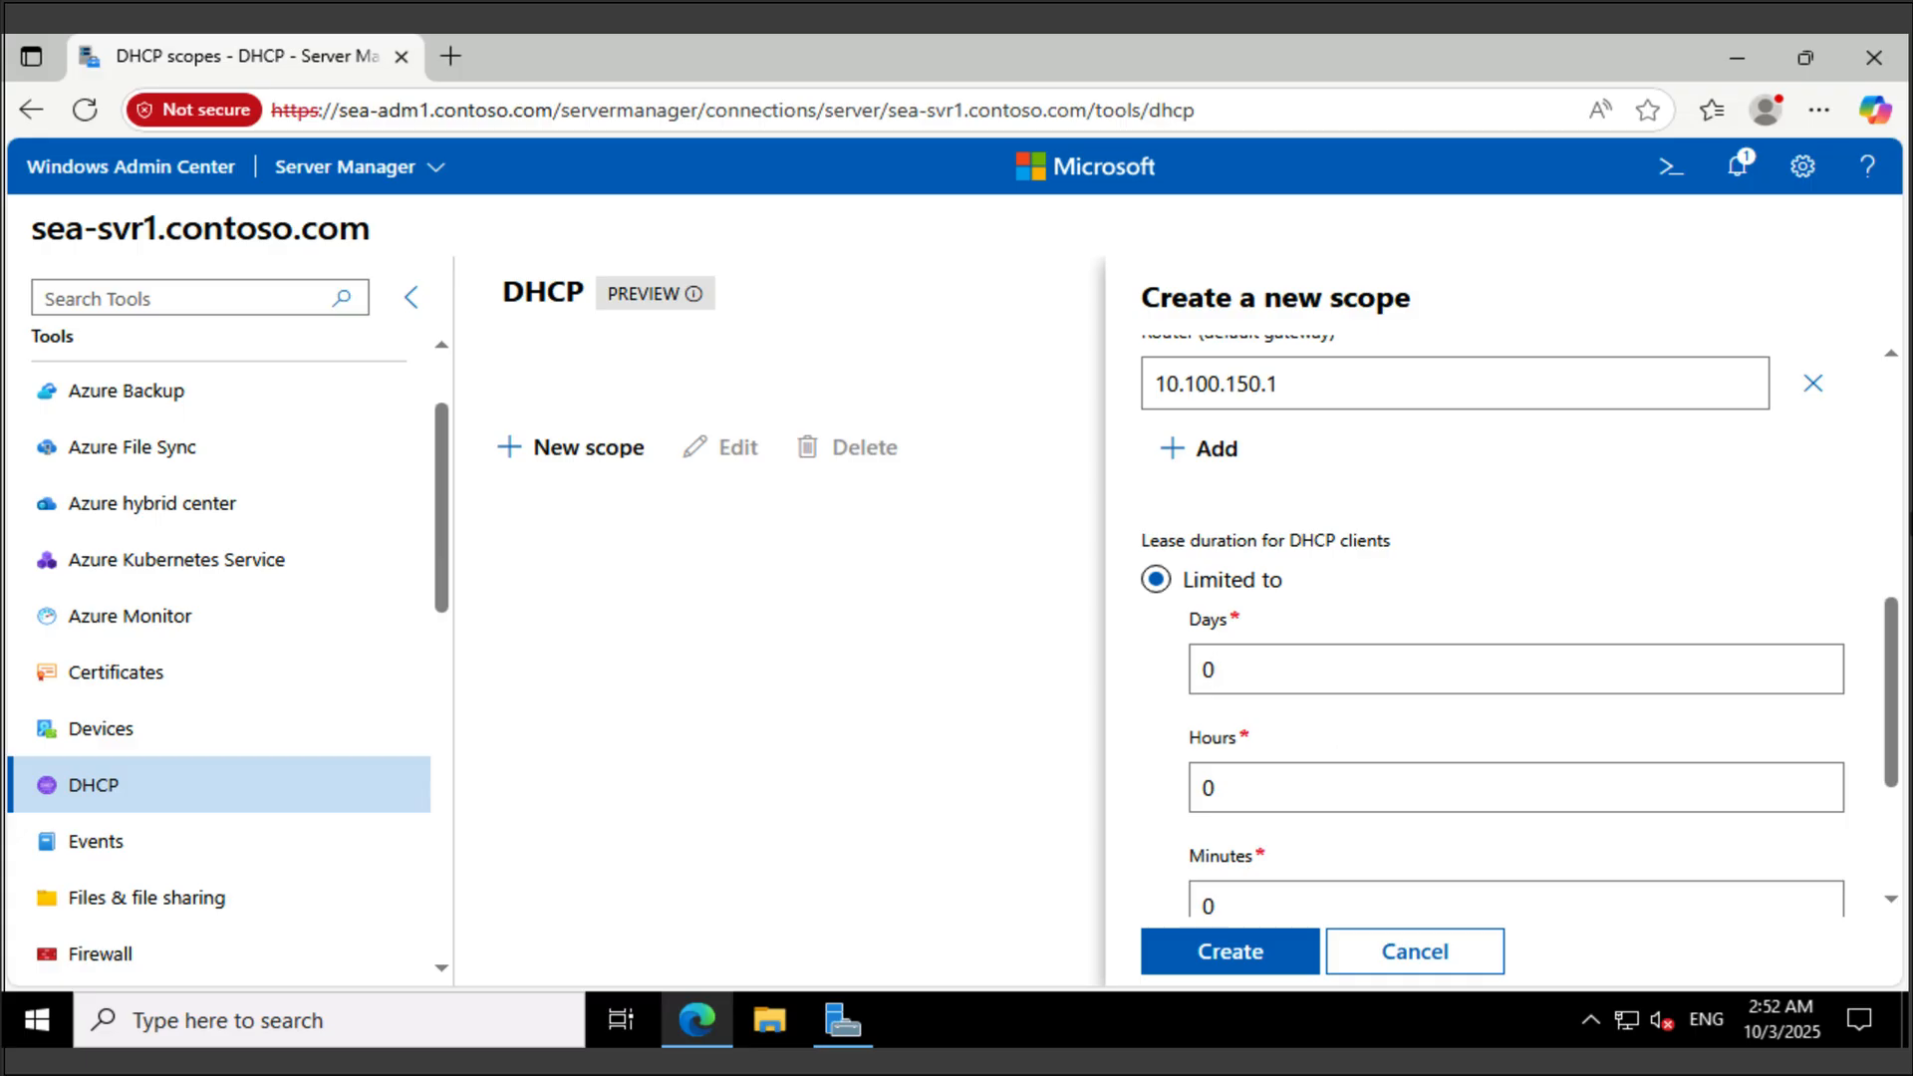
text(4)
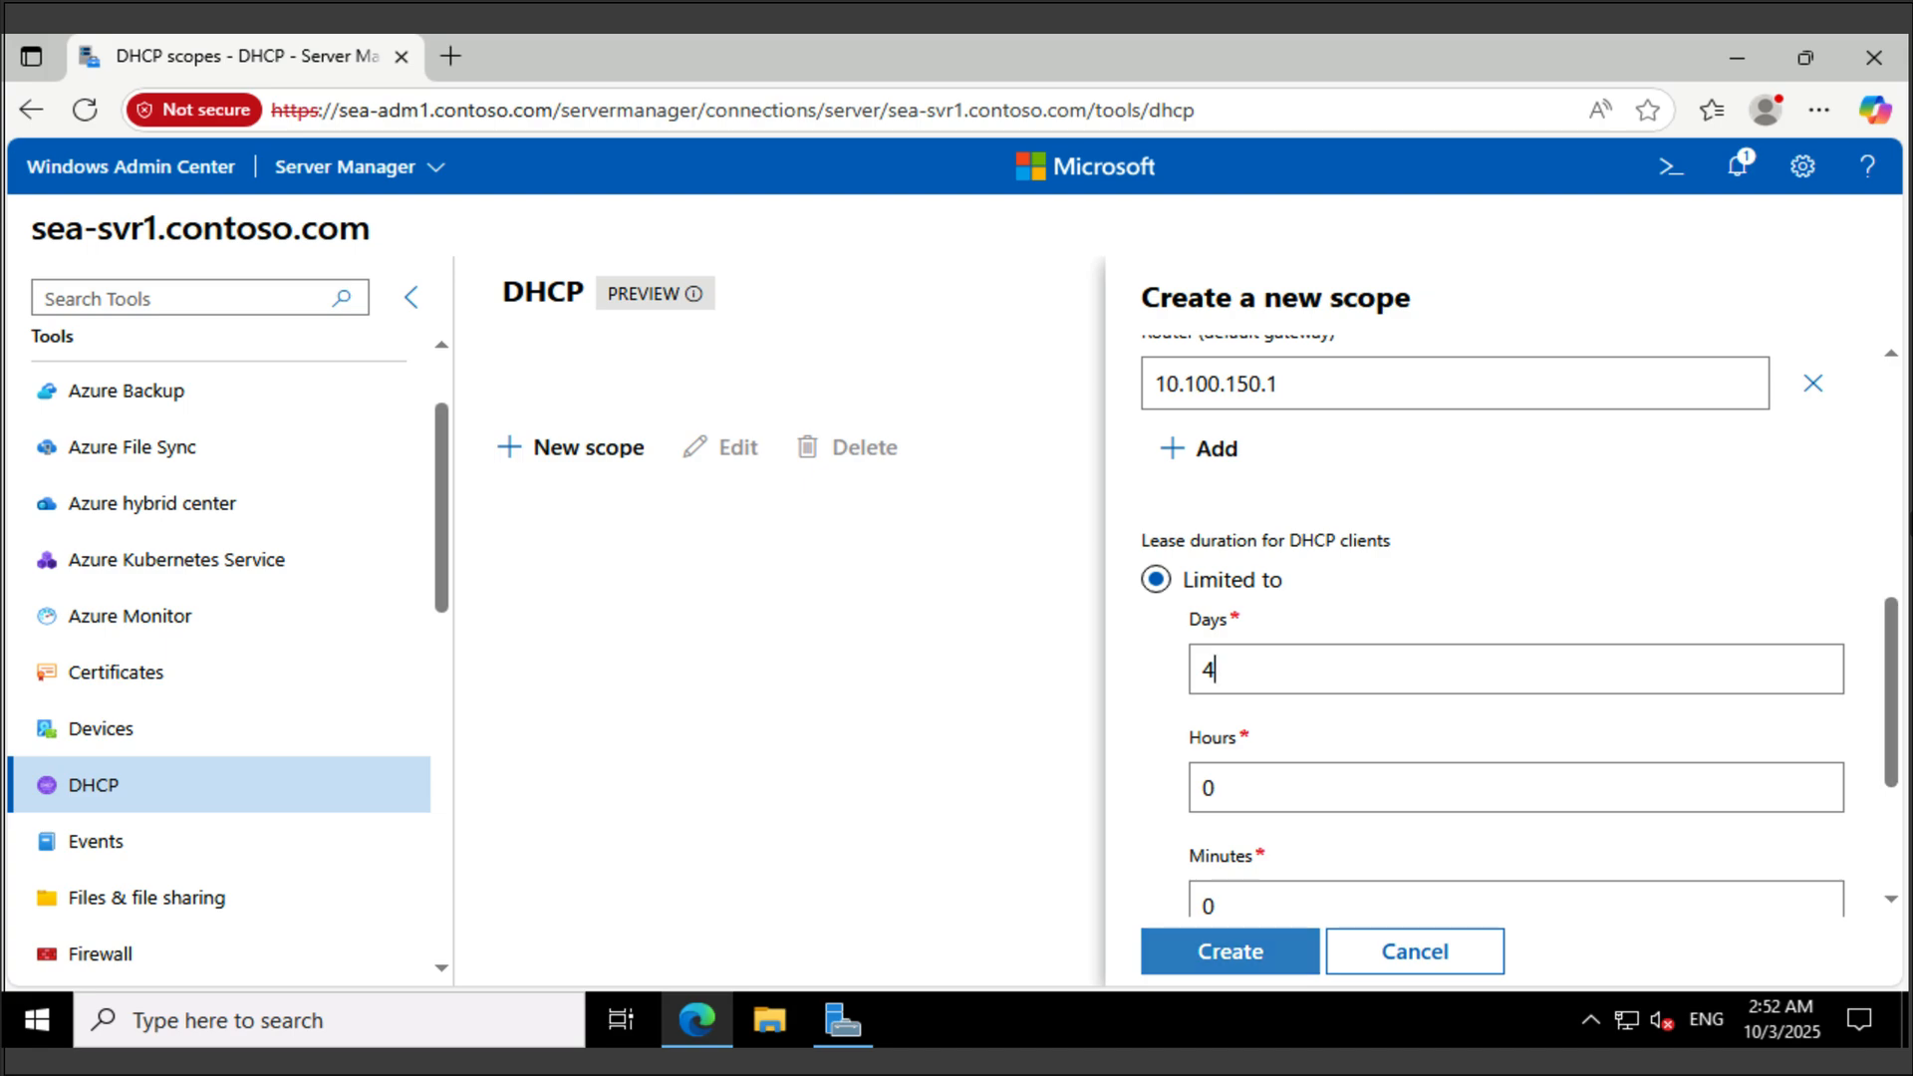
click(1231, 951)
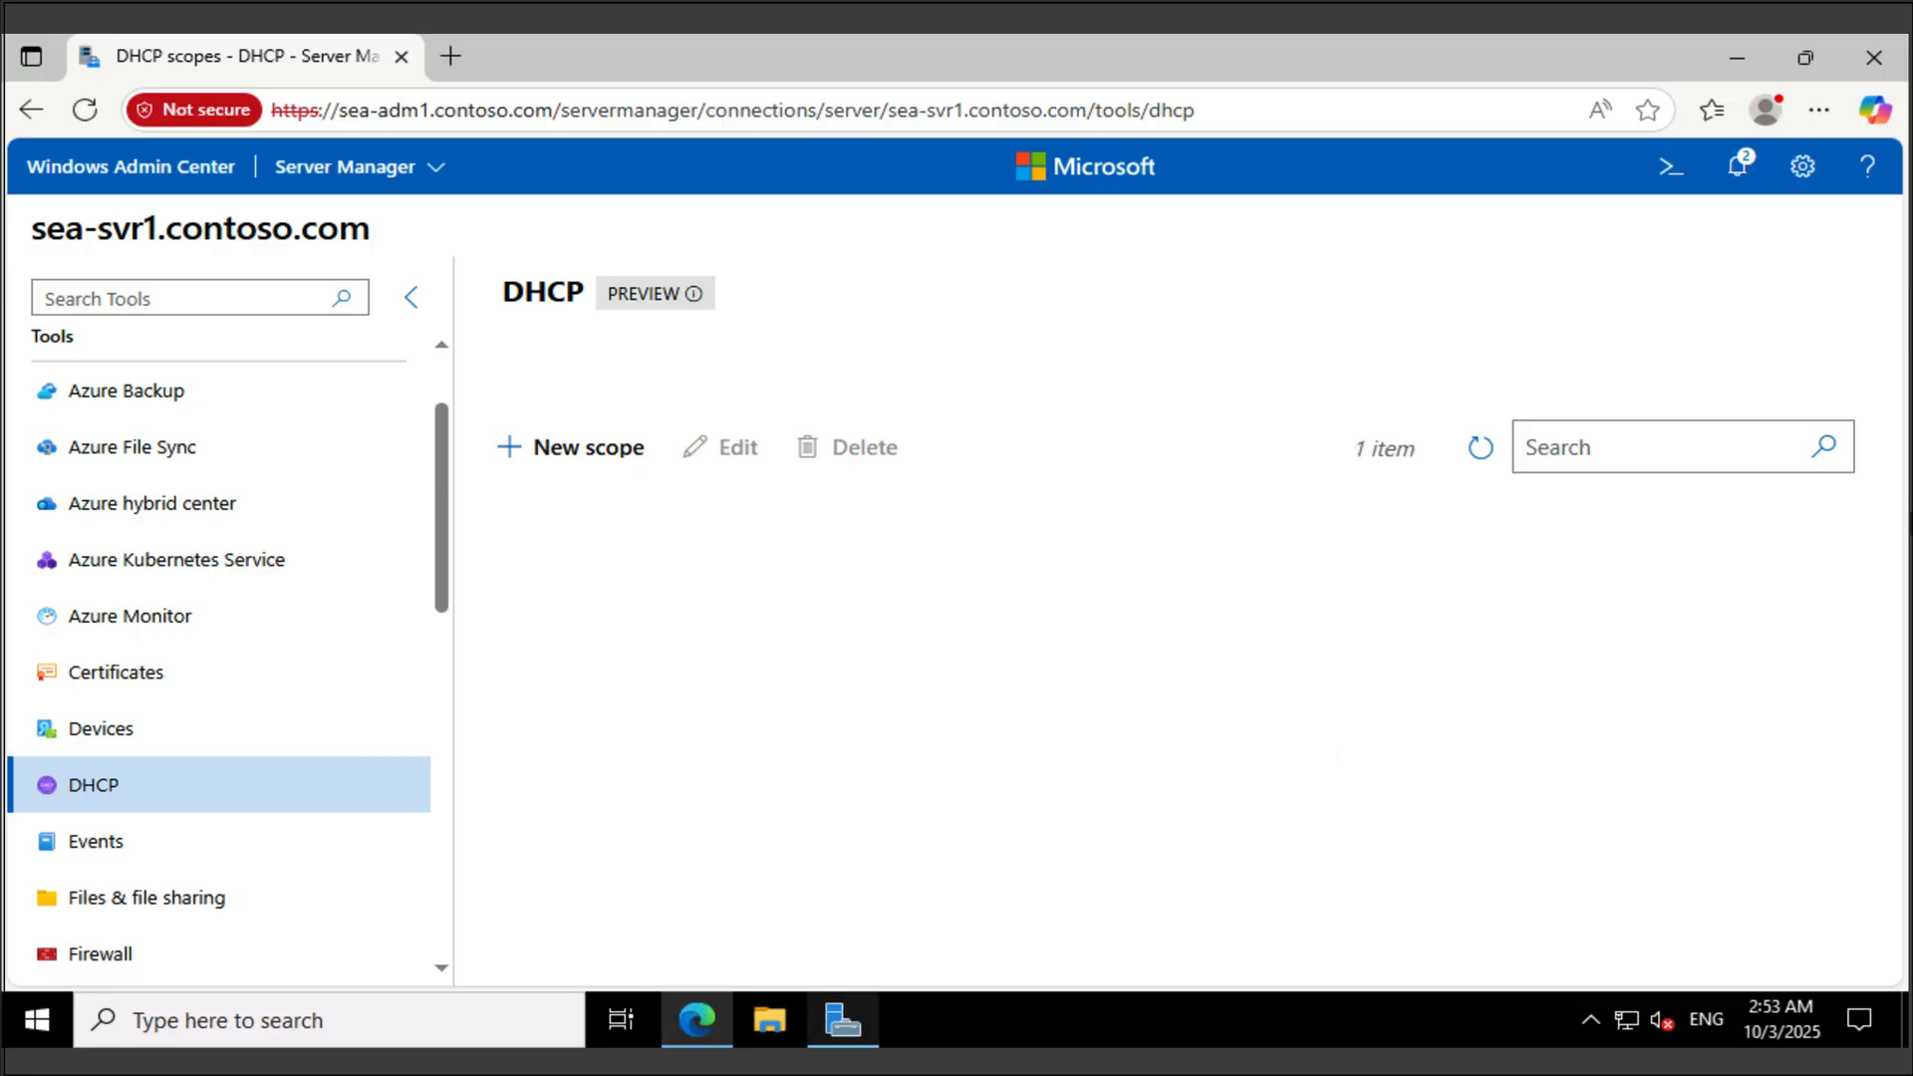
Switch to Server Manager and open the DHCP management console.
click(842, 1019)
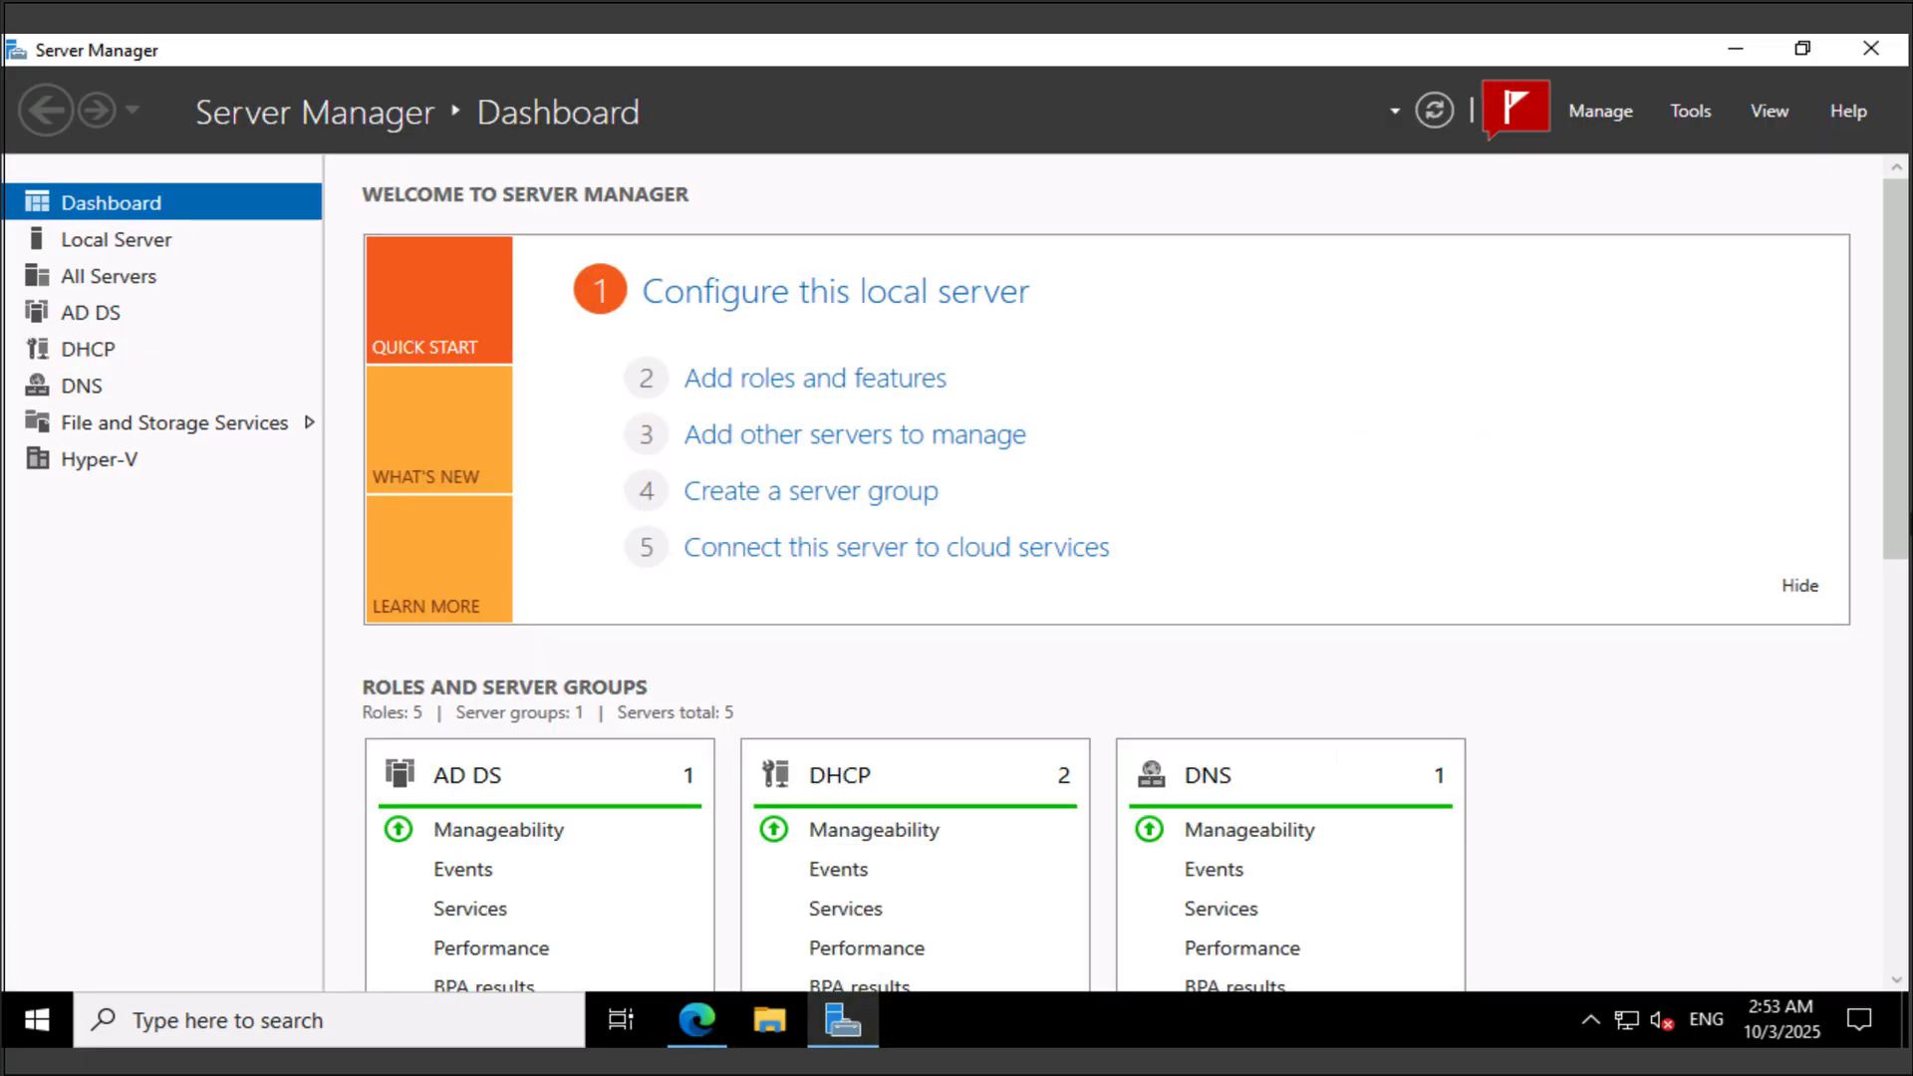
click(1690, 110)
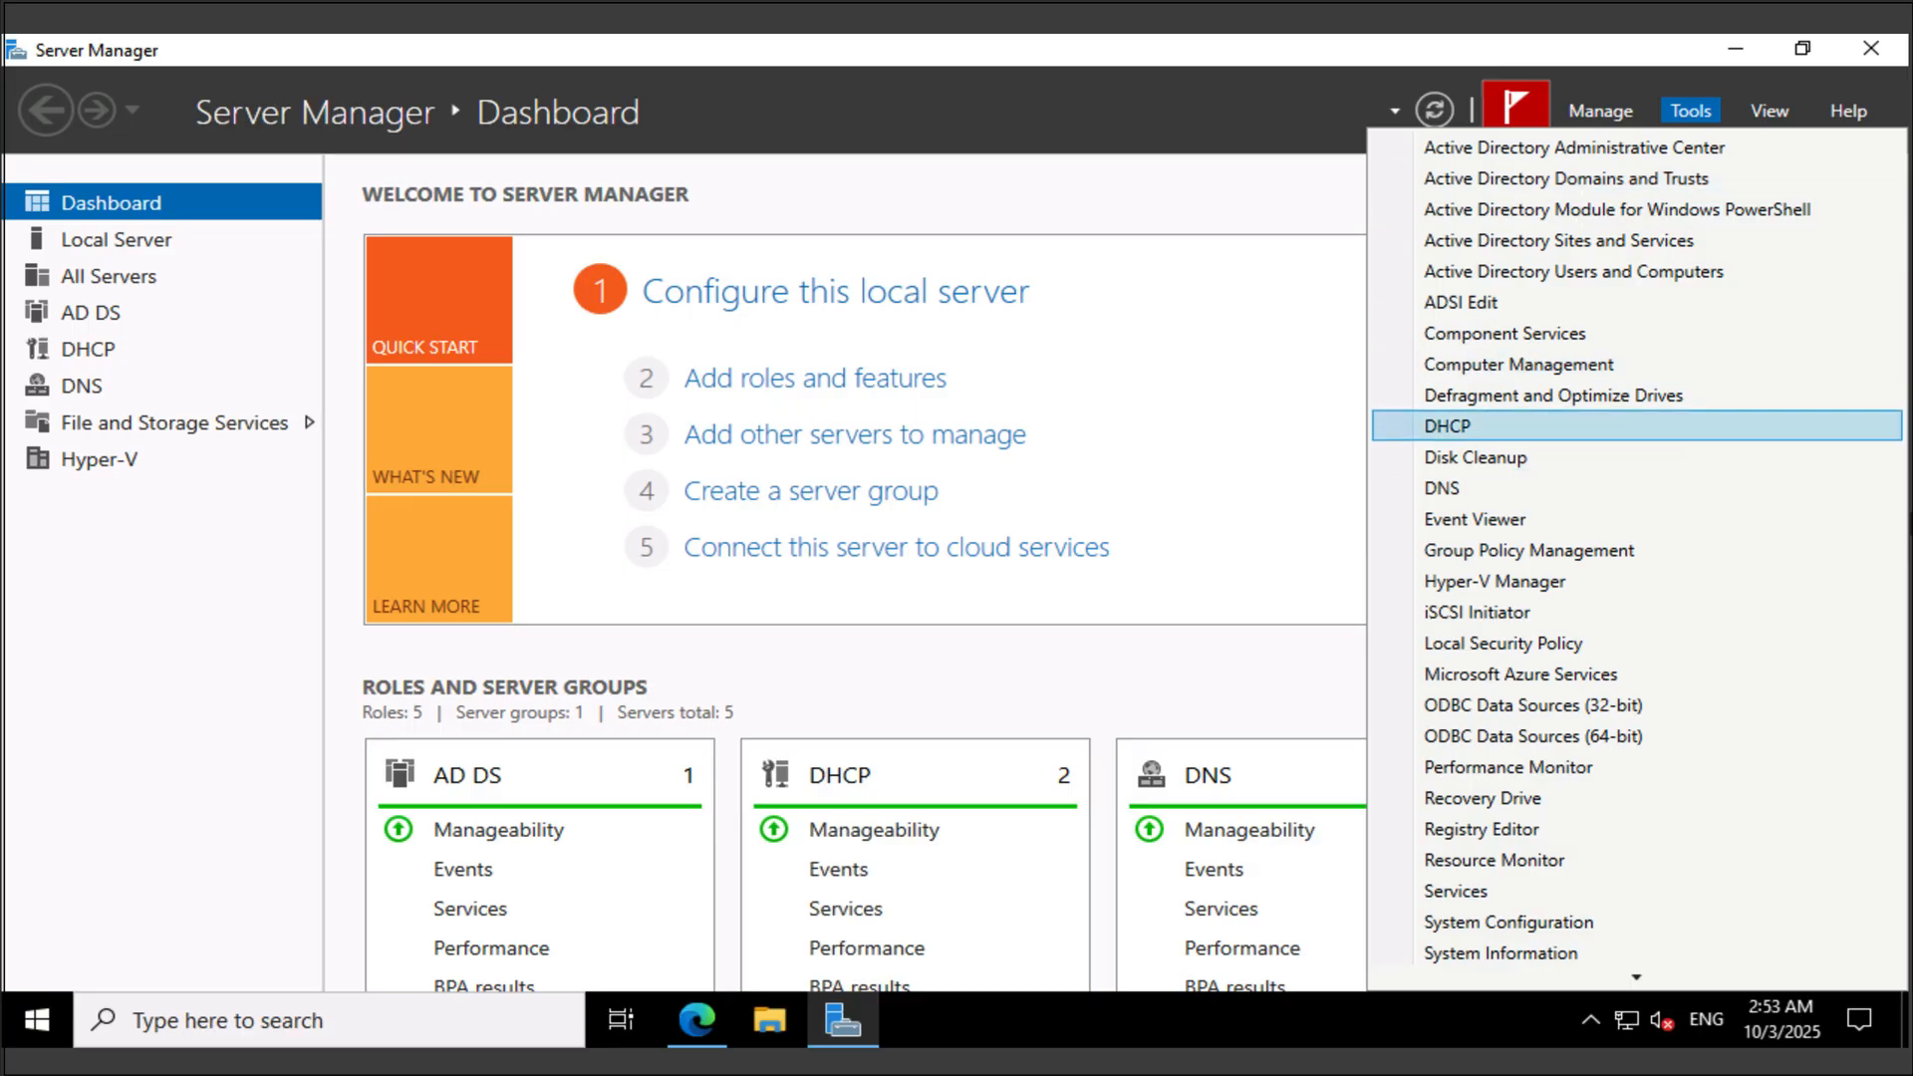
click(1447, 425)
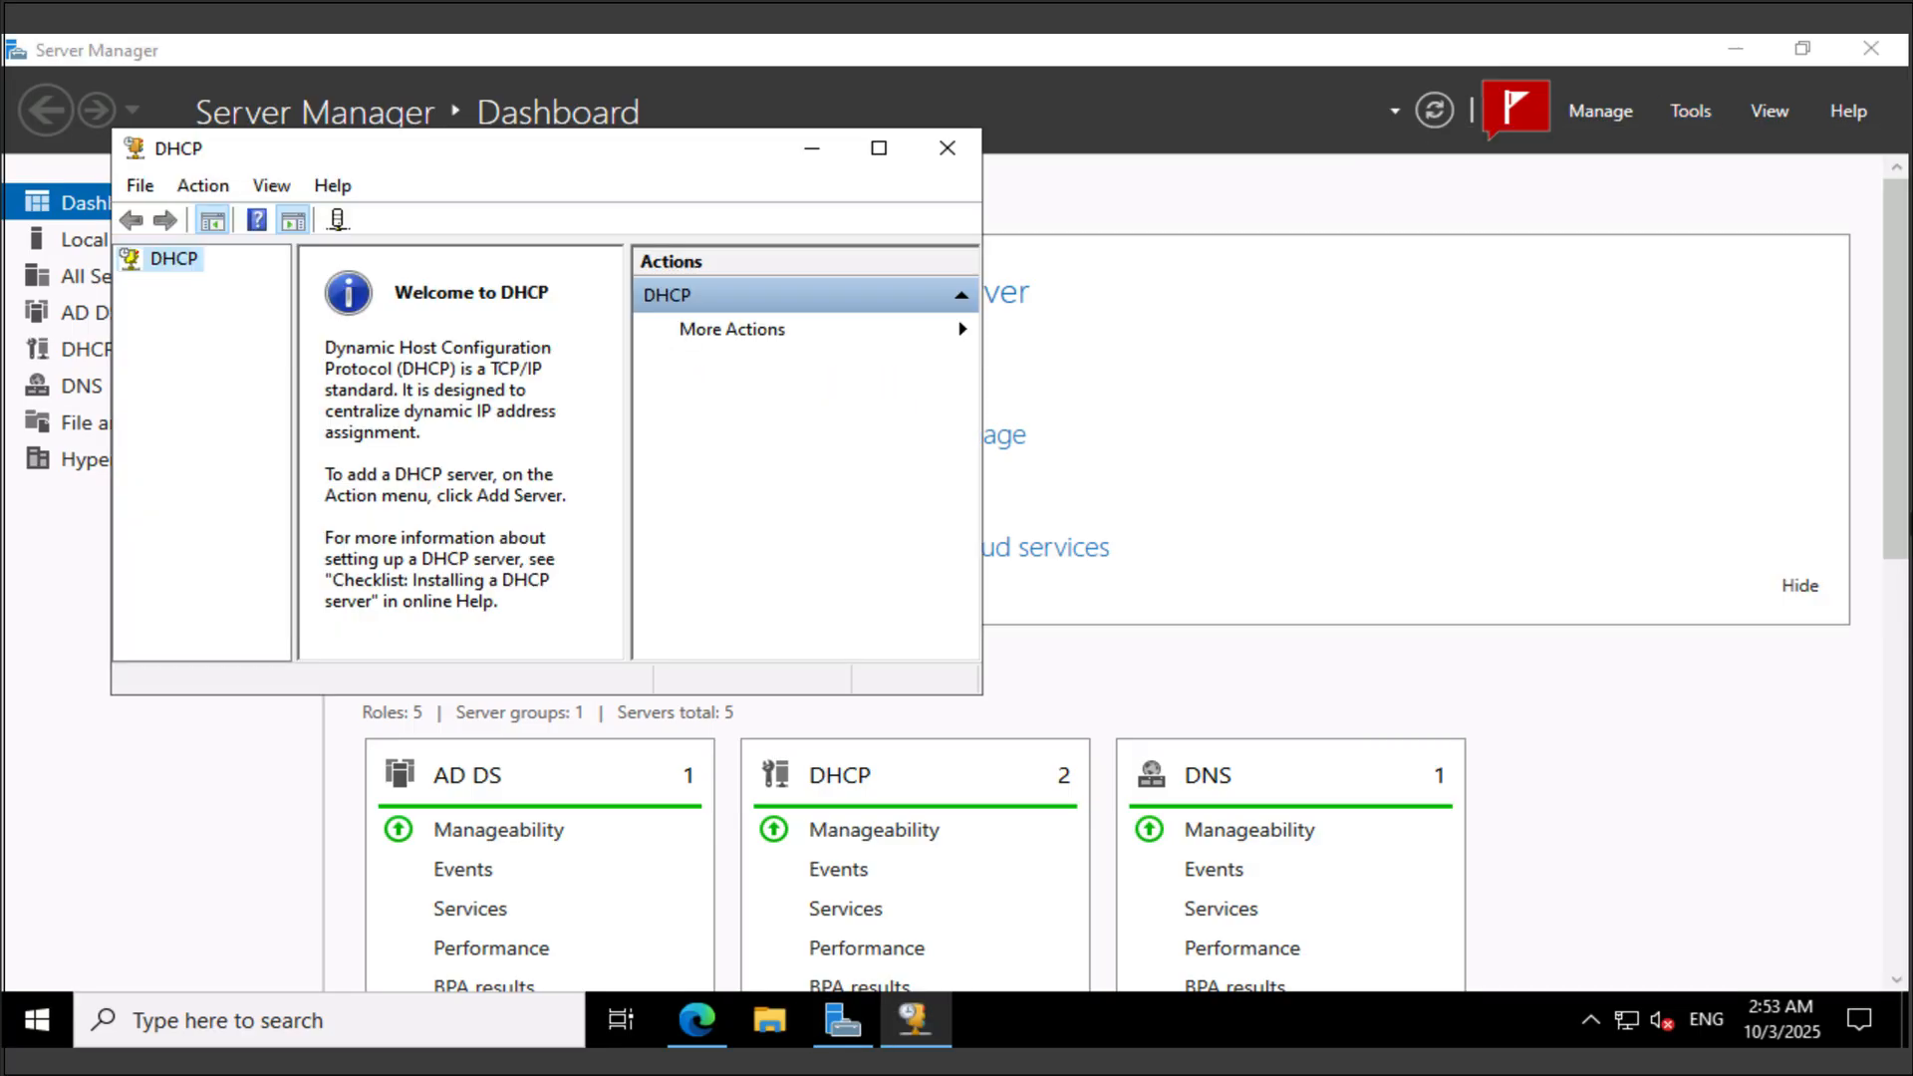
Try to add sea-svr1.contoso.com to the DHCP console from the managed list of authorized servers.
click(203, 186)
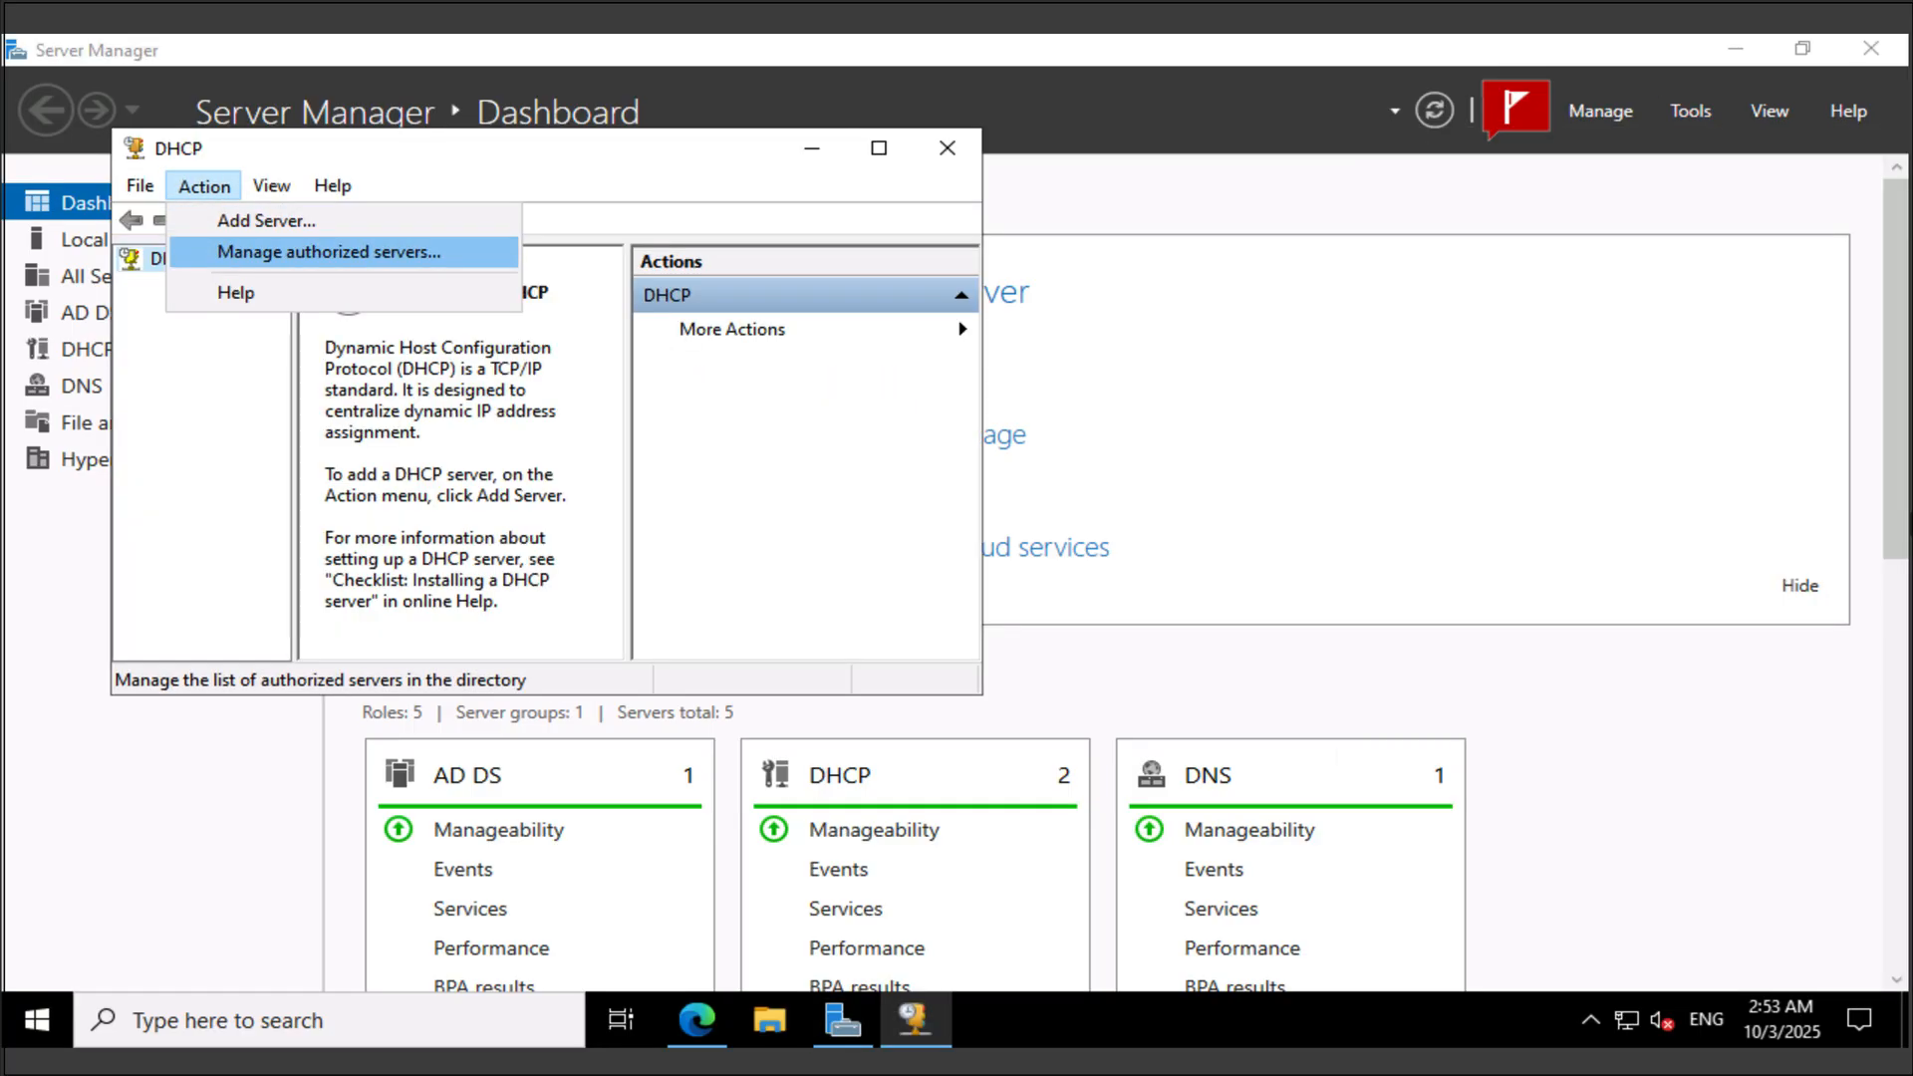
click(329, 252)
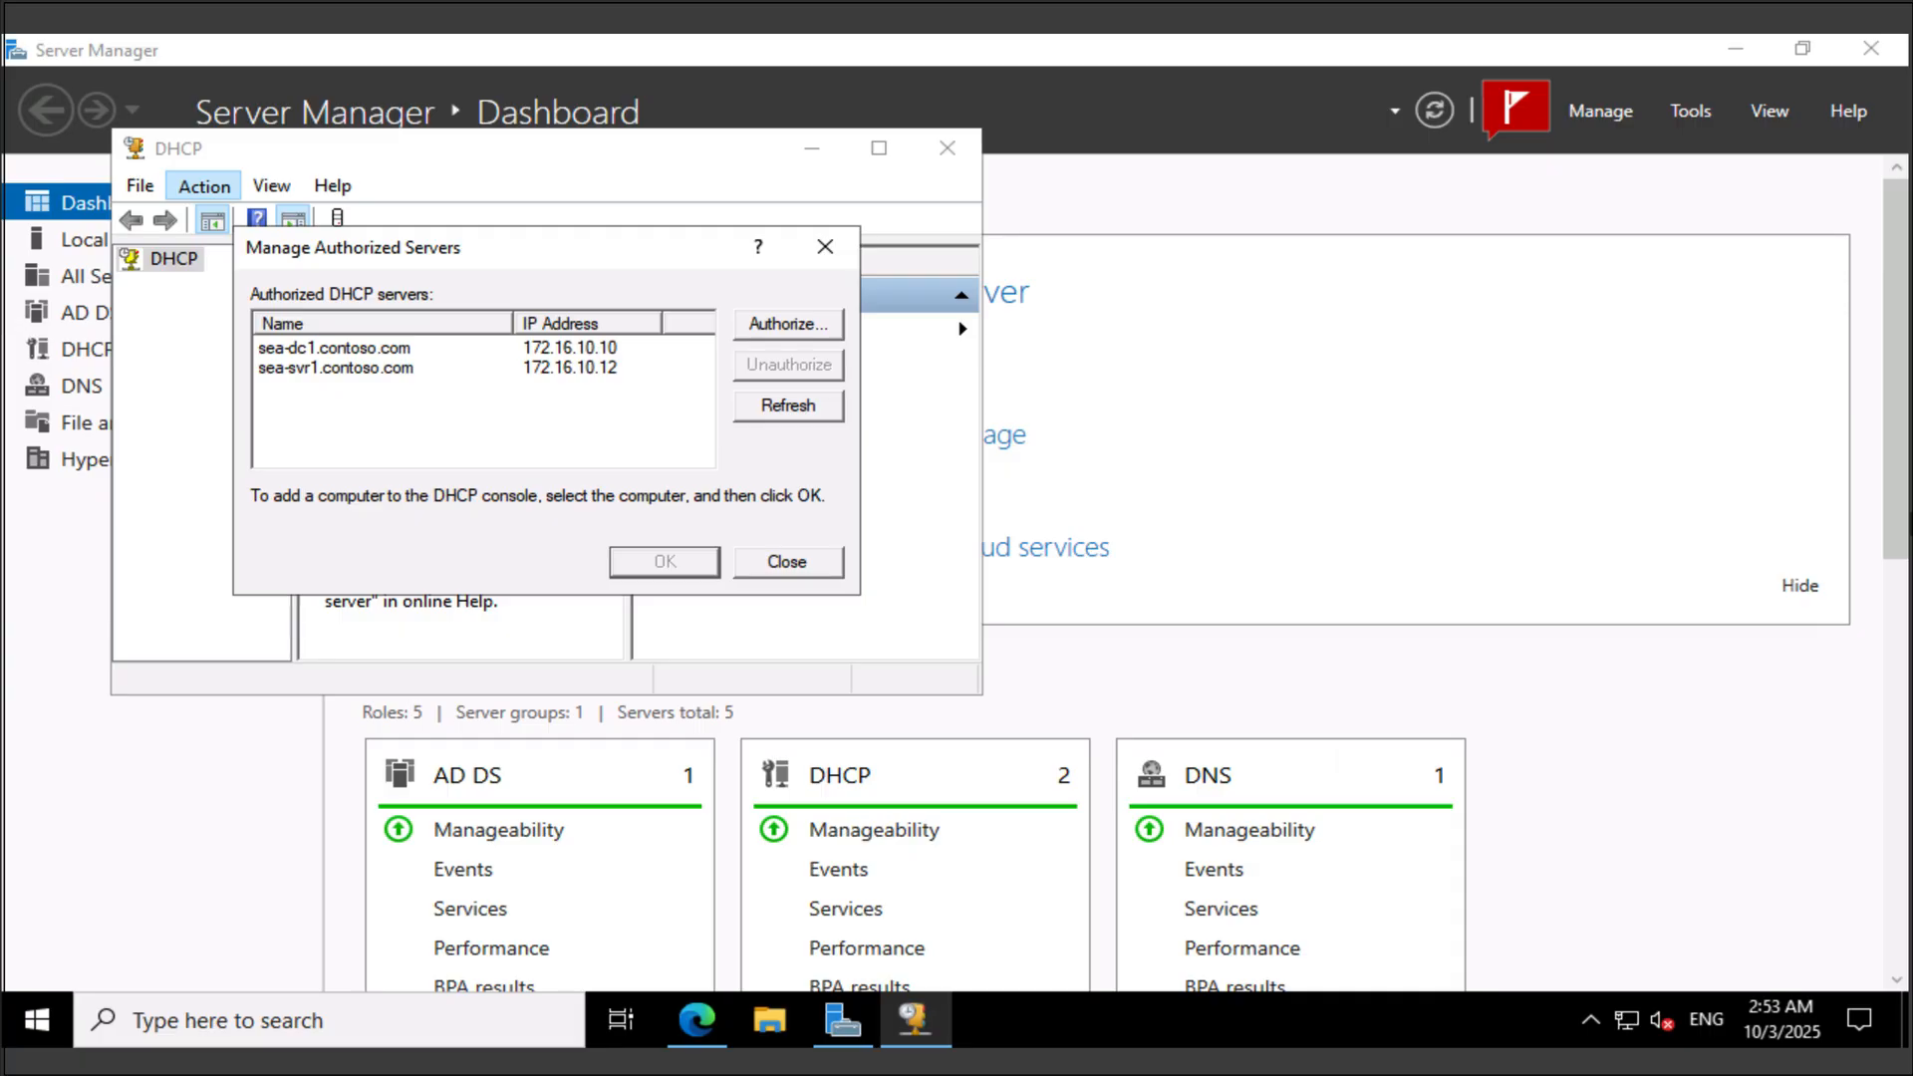
click(335, 368)
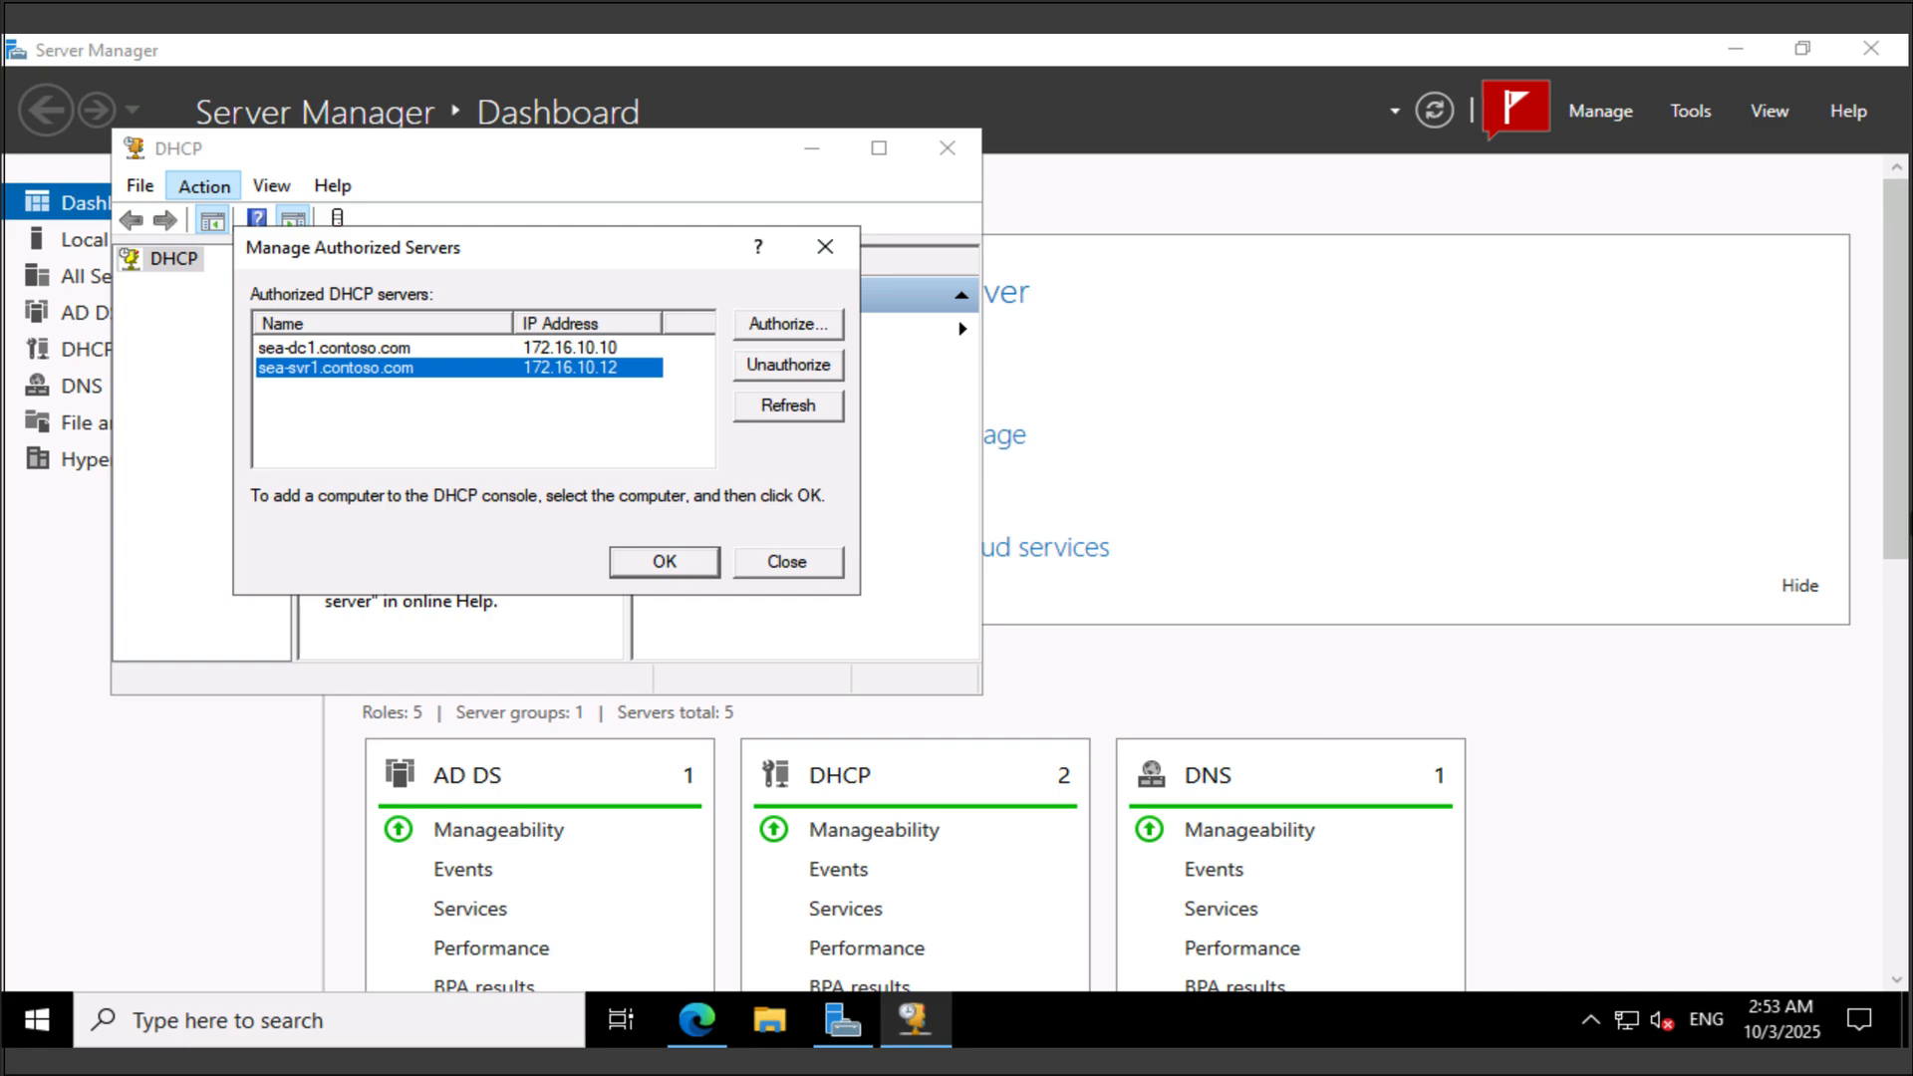
click(664, 562)
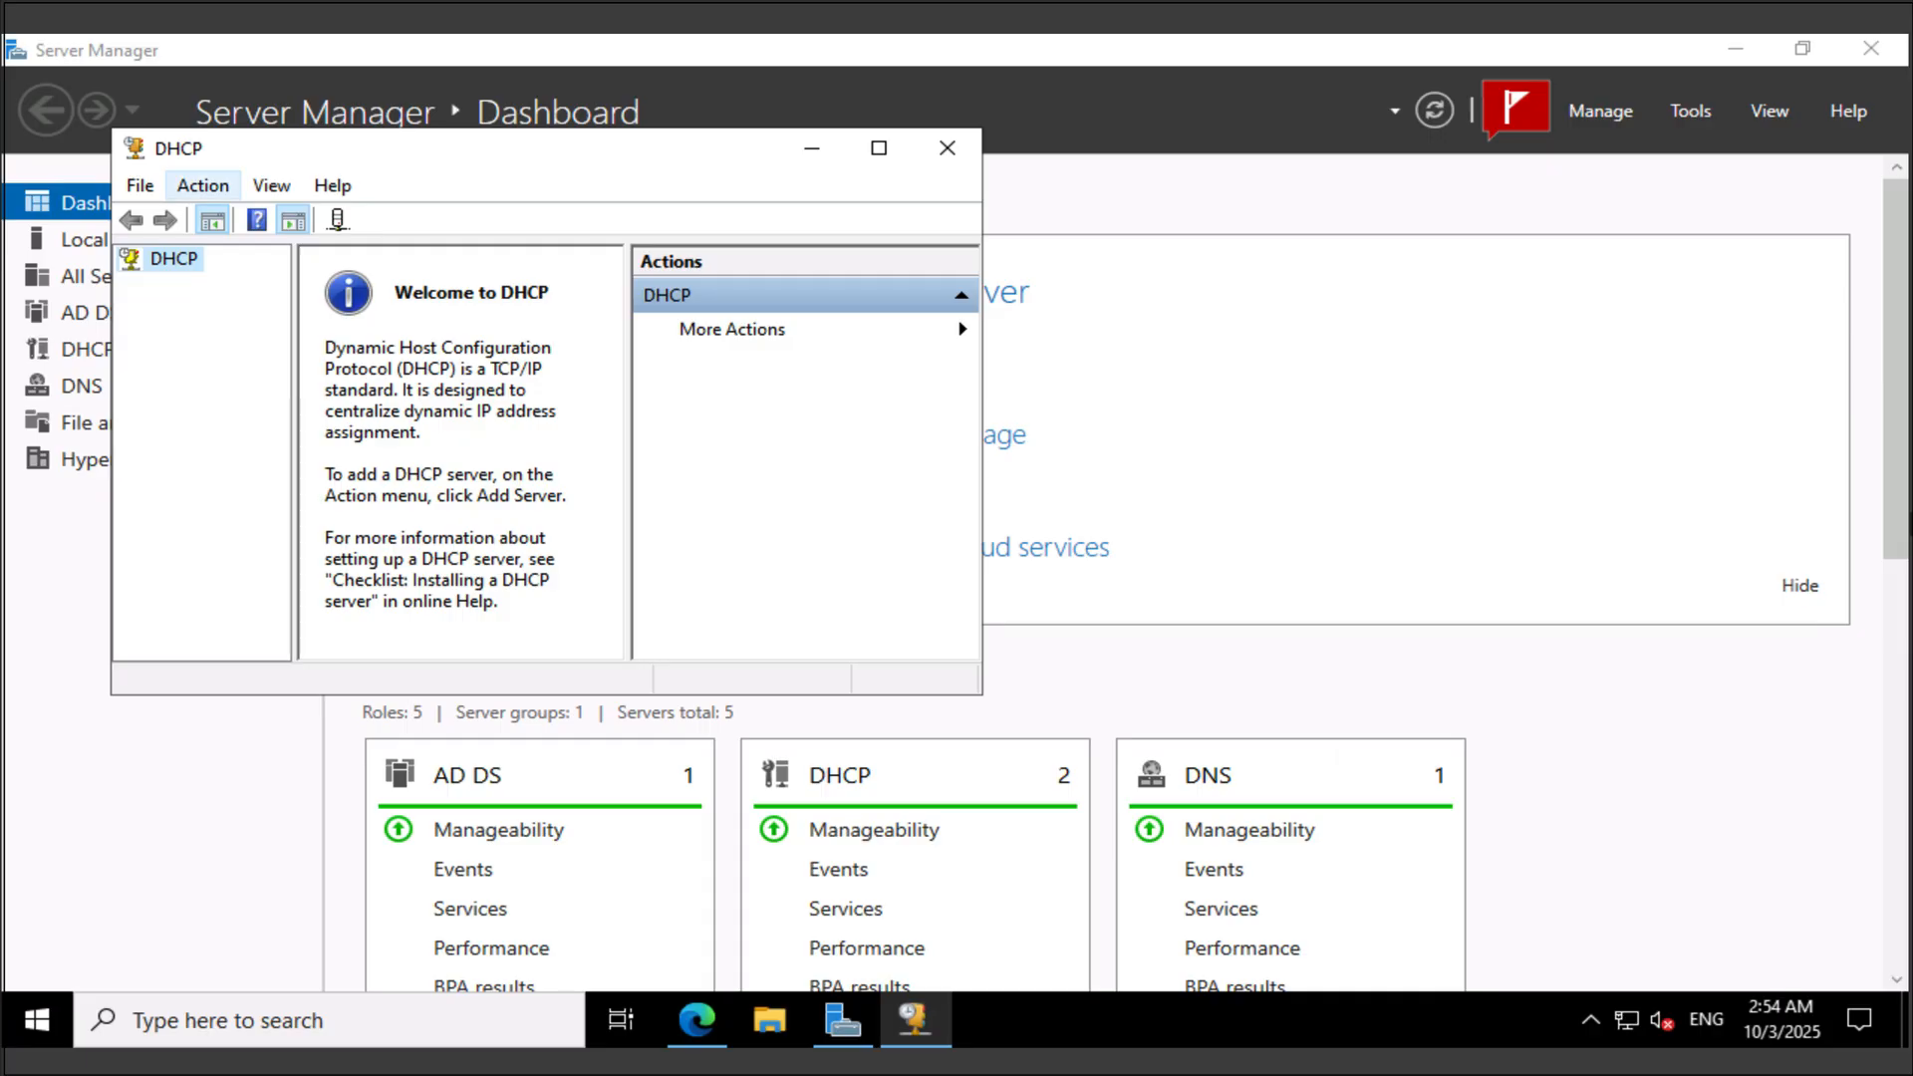
Add sea-svr1.contoso.com to the DHCP console as an authorized DHCP server using Add Server.
click(203, 185)
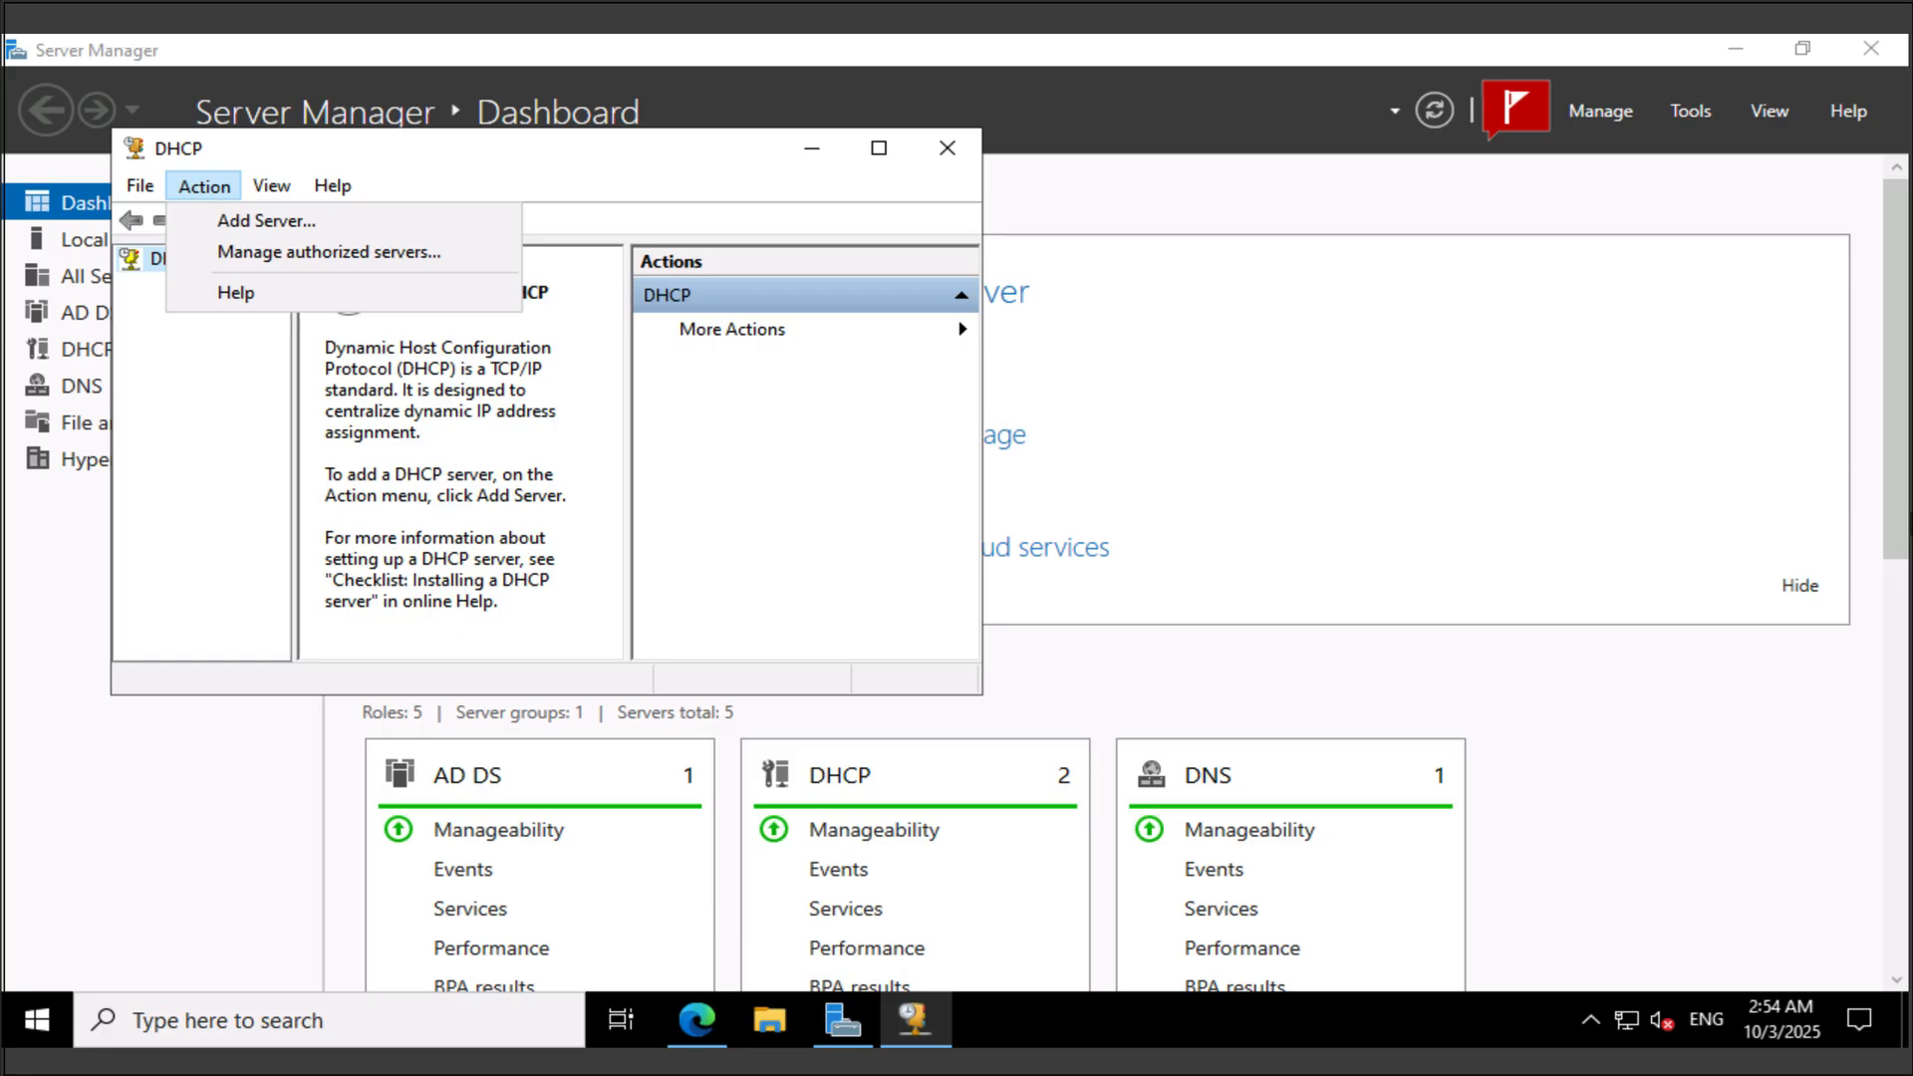
click(266, 220)
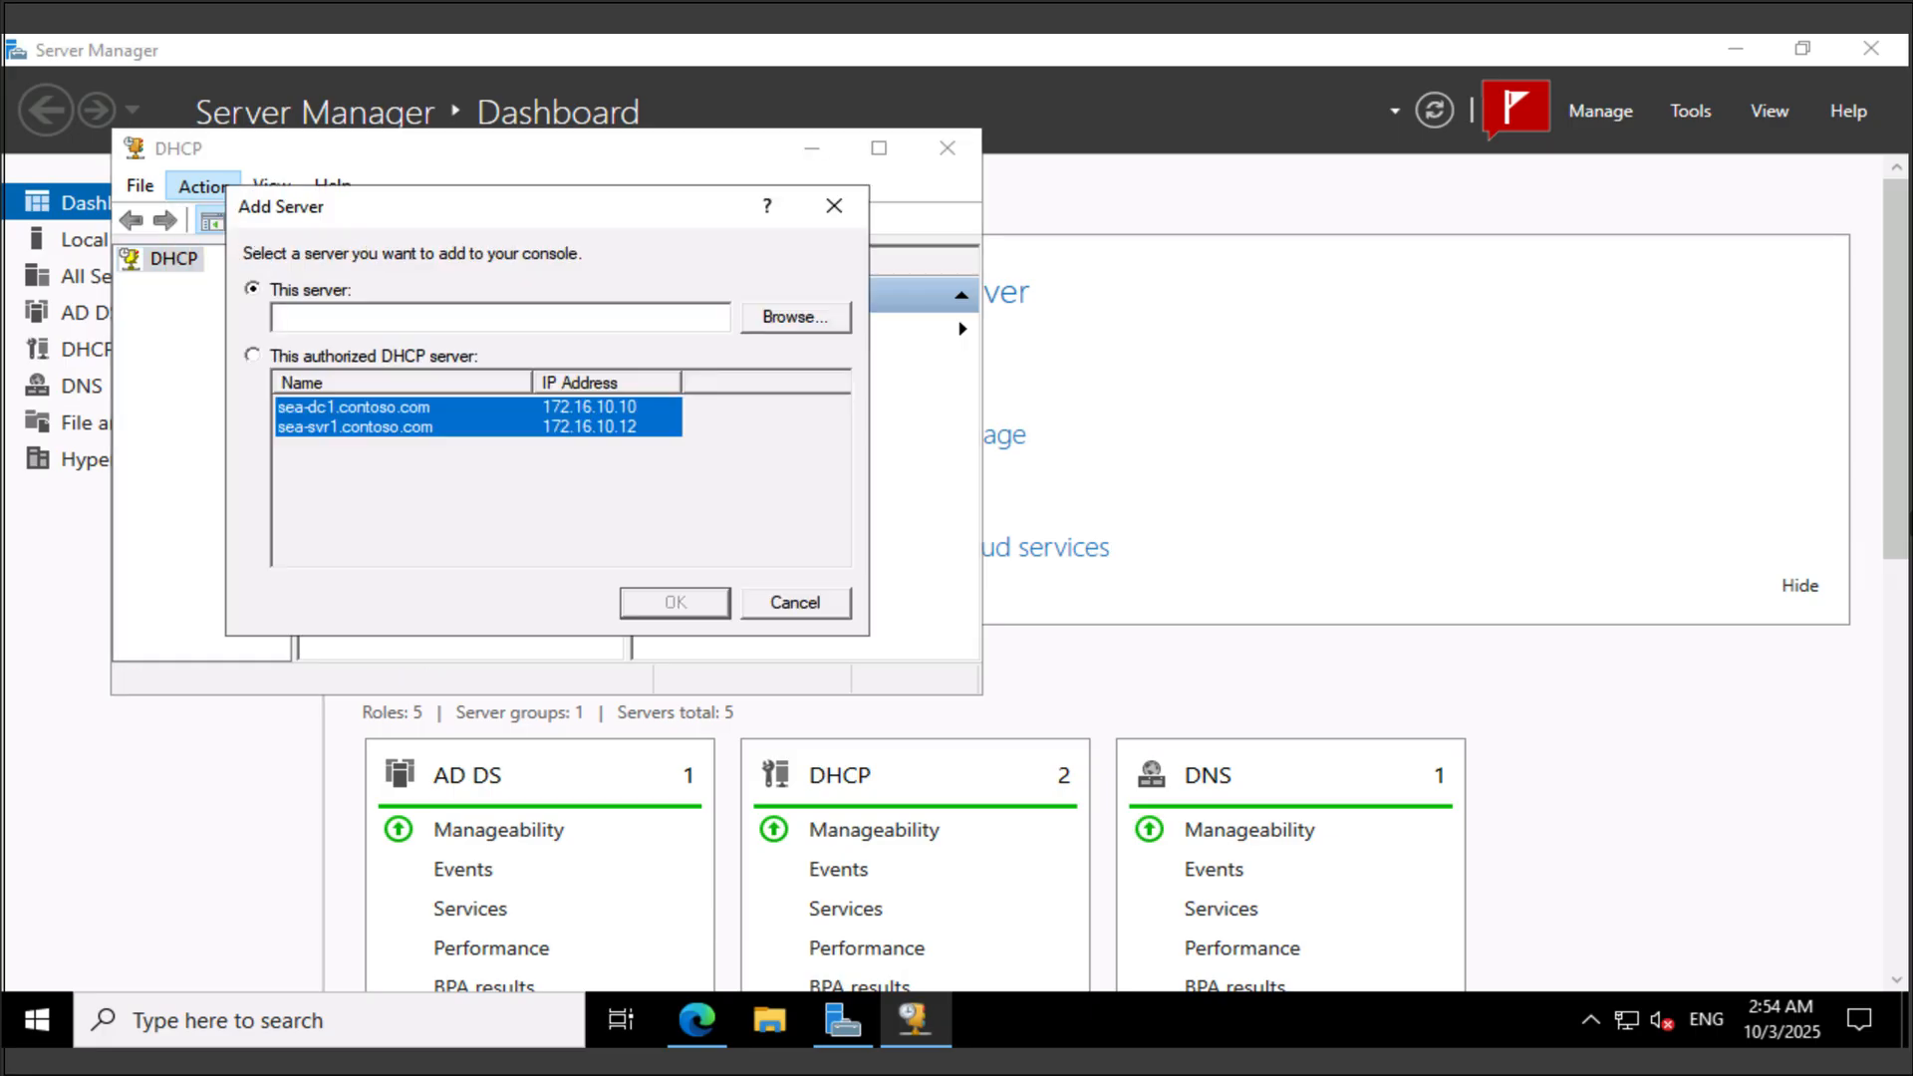
click(253, 354)
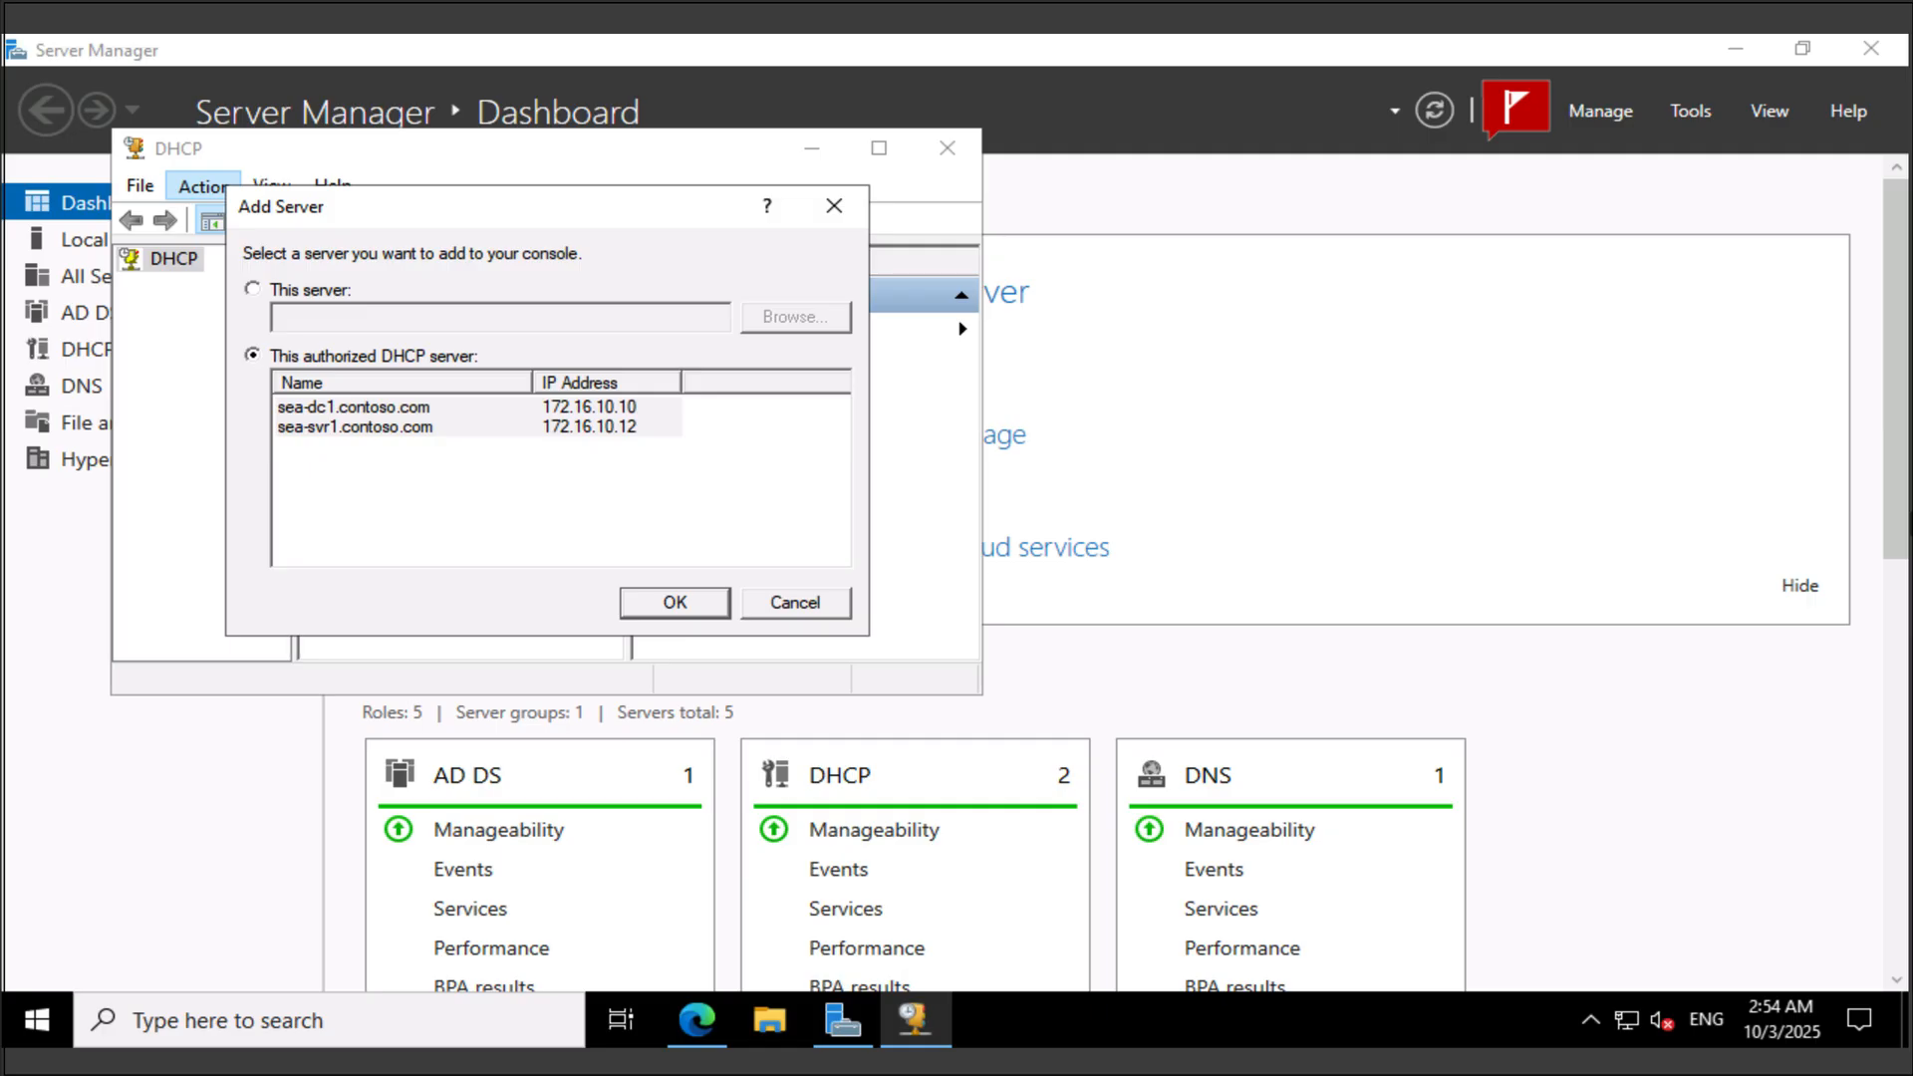
click(355, 426)
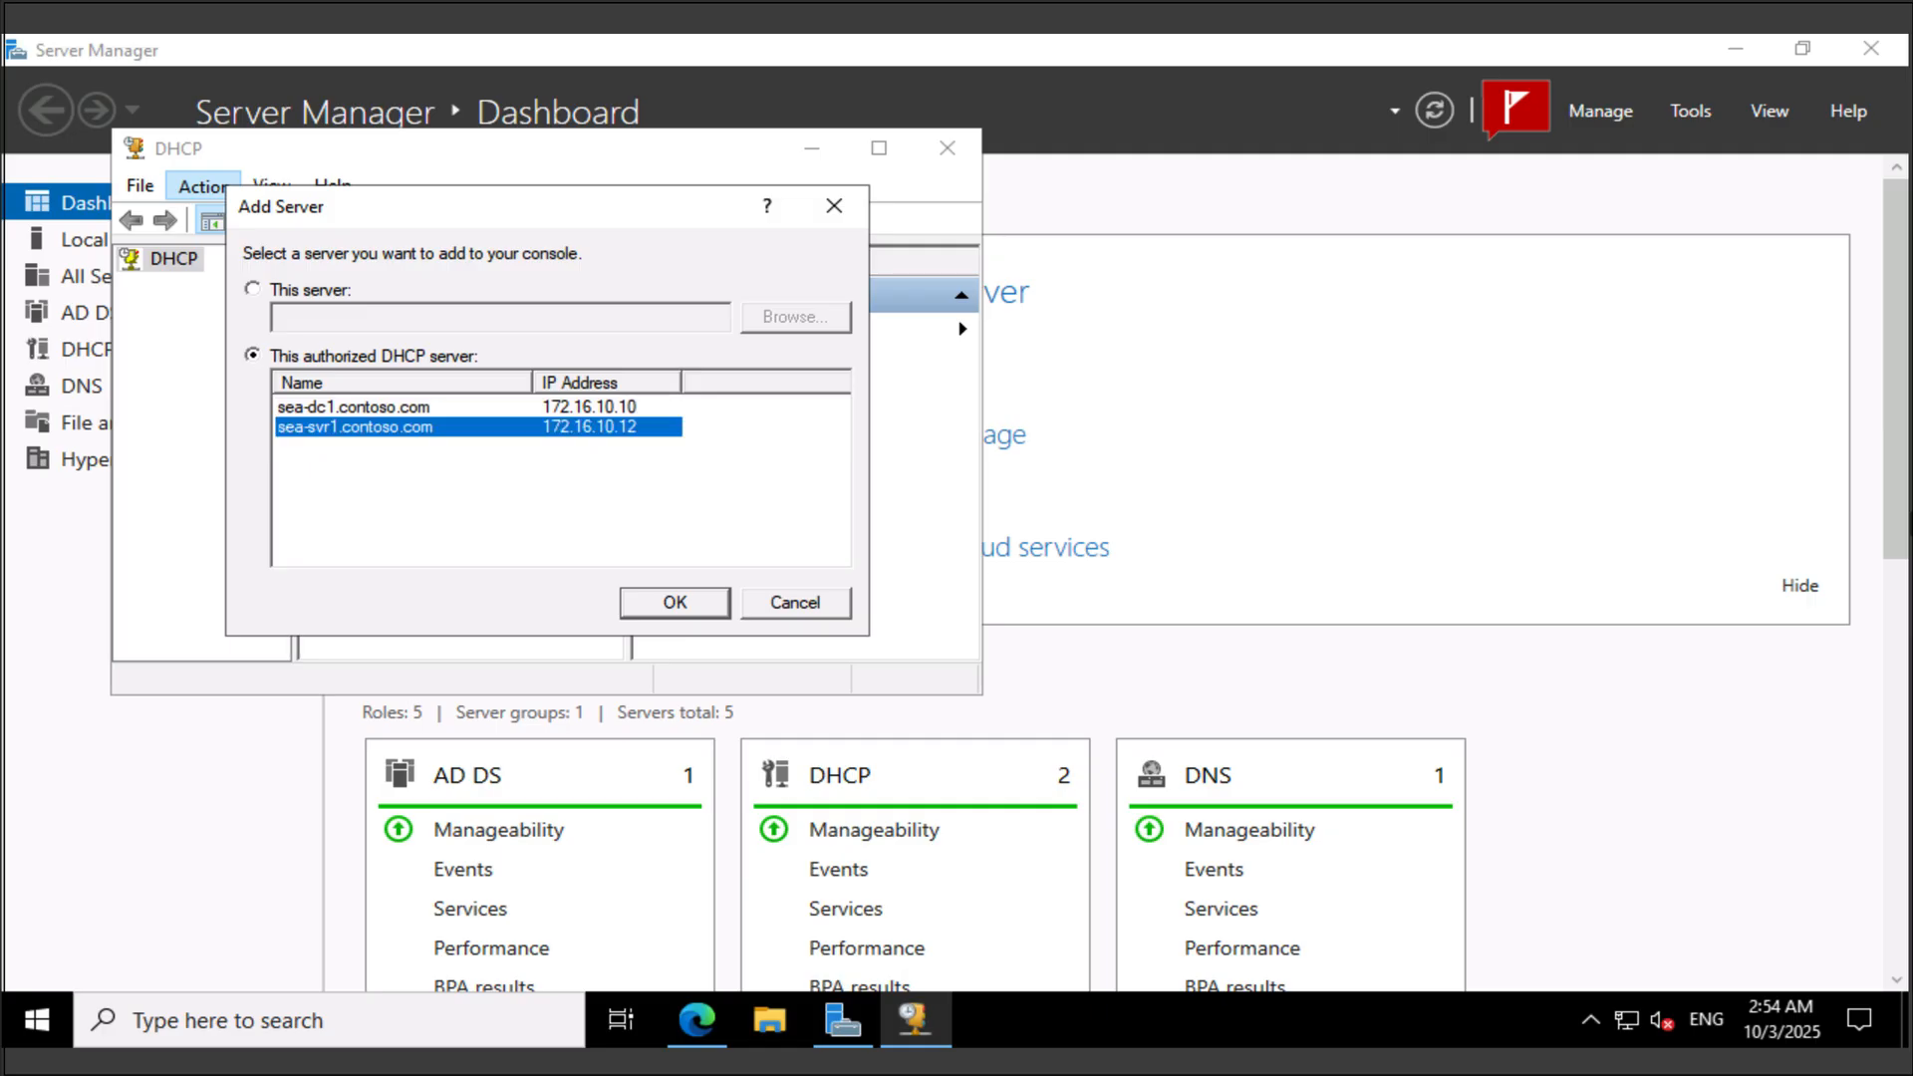
key(Return)
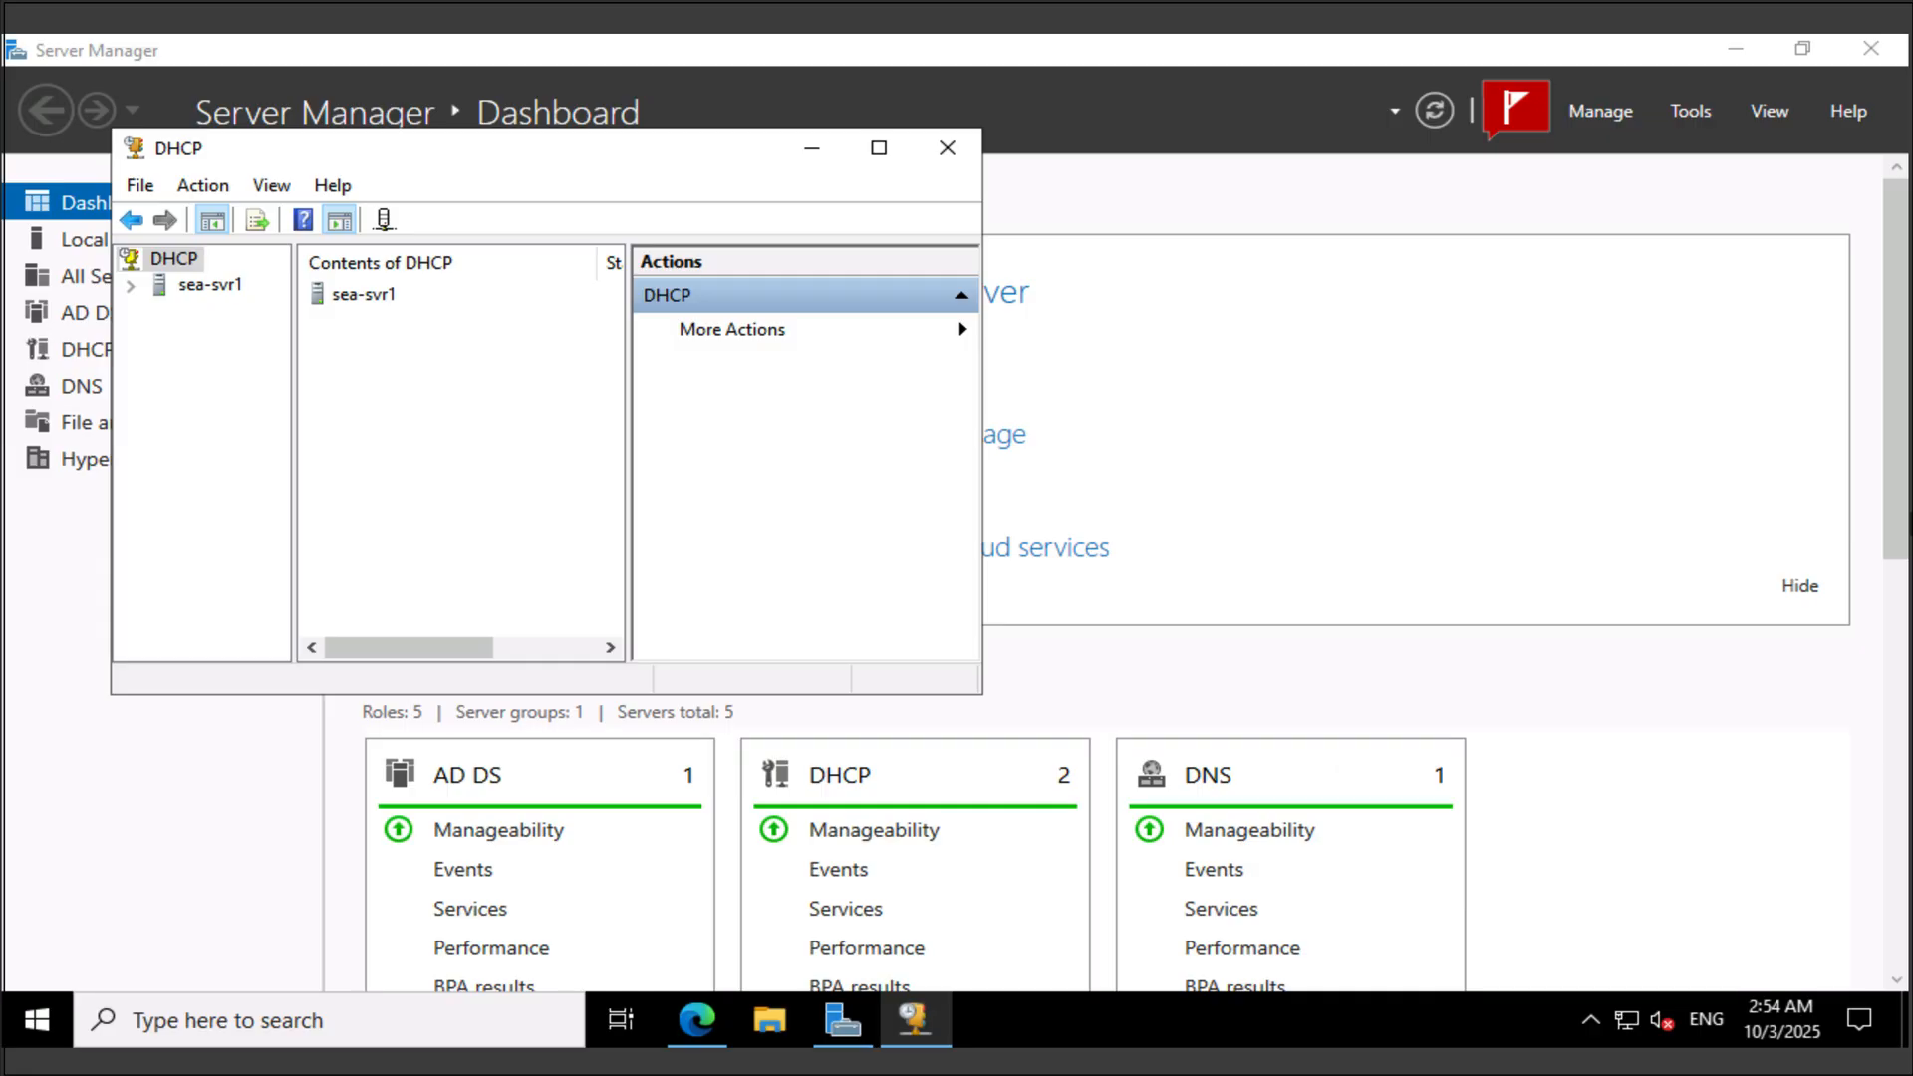
Enlarge the DHCP console, expand sea-svr1's IPv4 node to the ContosoClients scope and widen the tree to show full names.
drag(981, 694, 1591, 944)
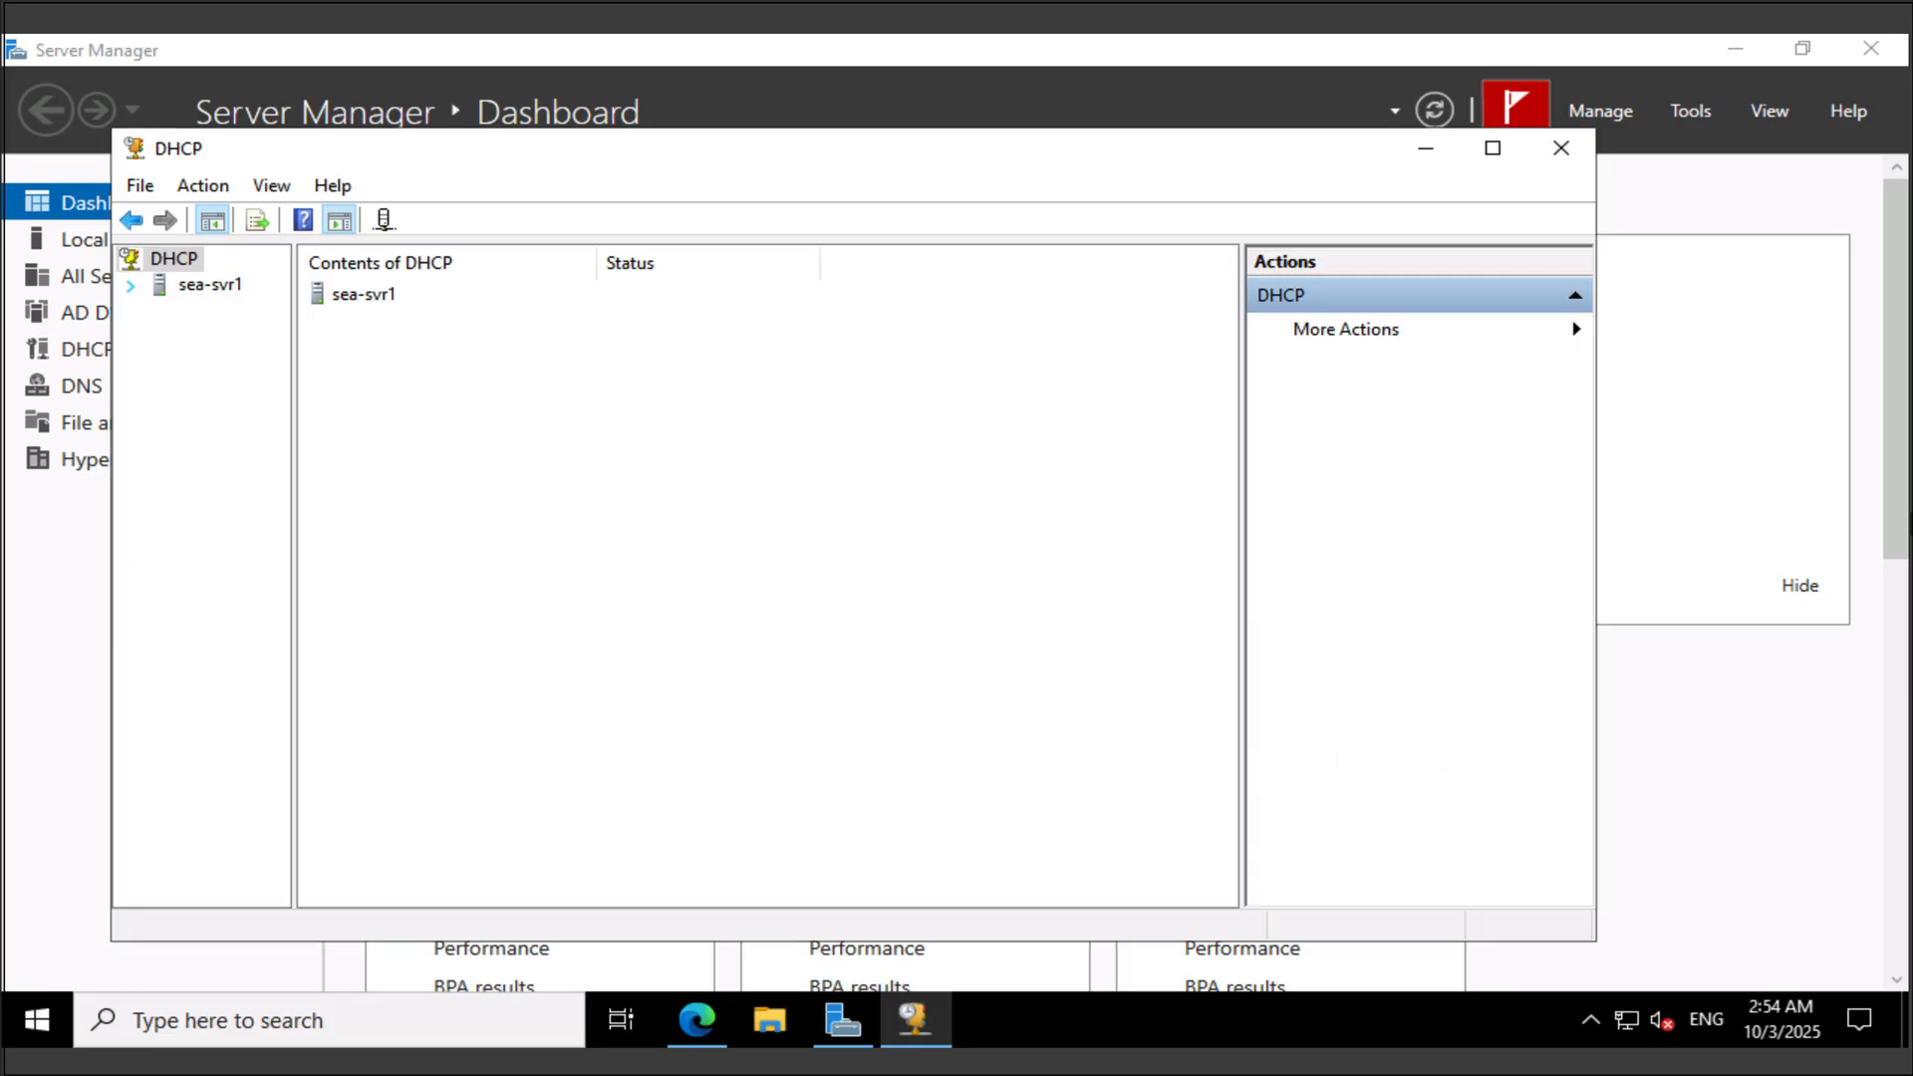
click(131, 286)
click(158, 311)
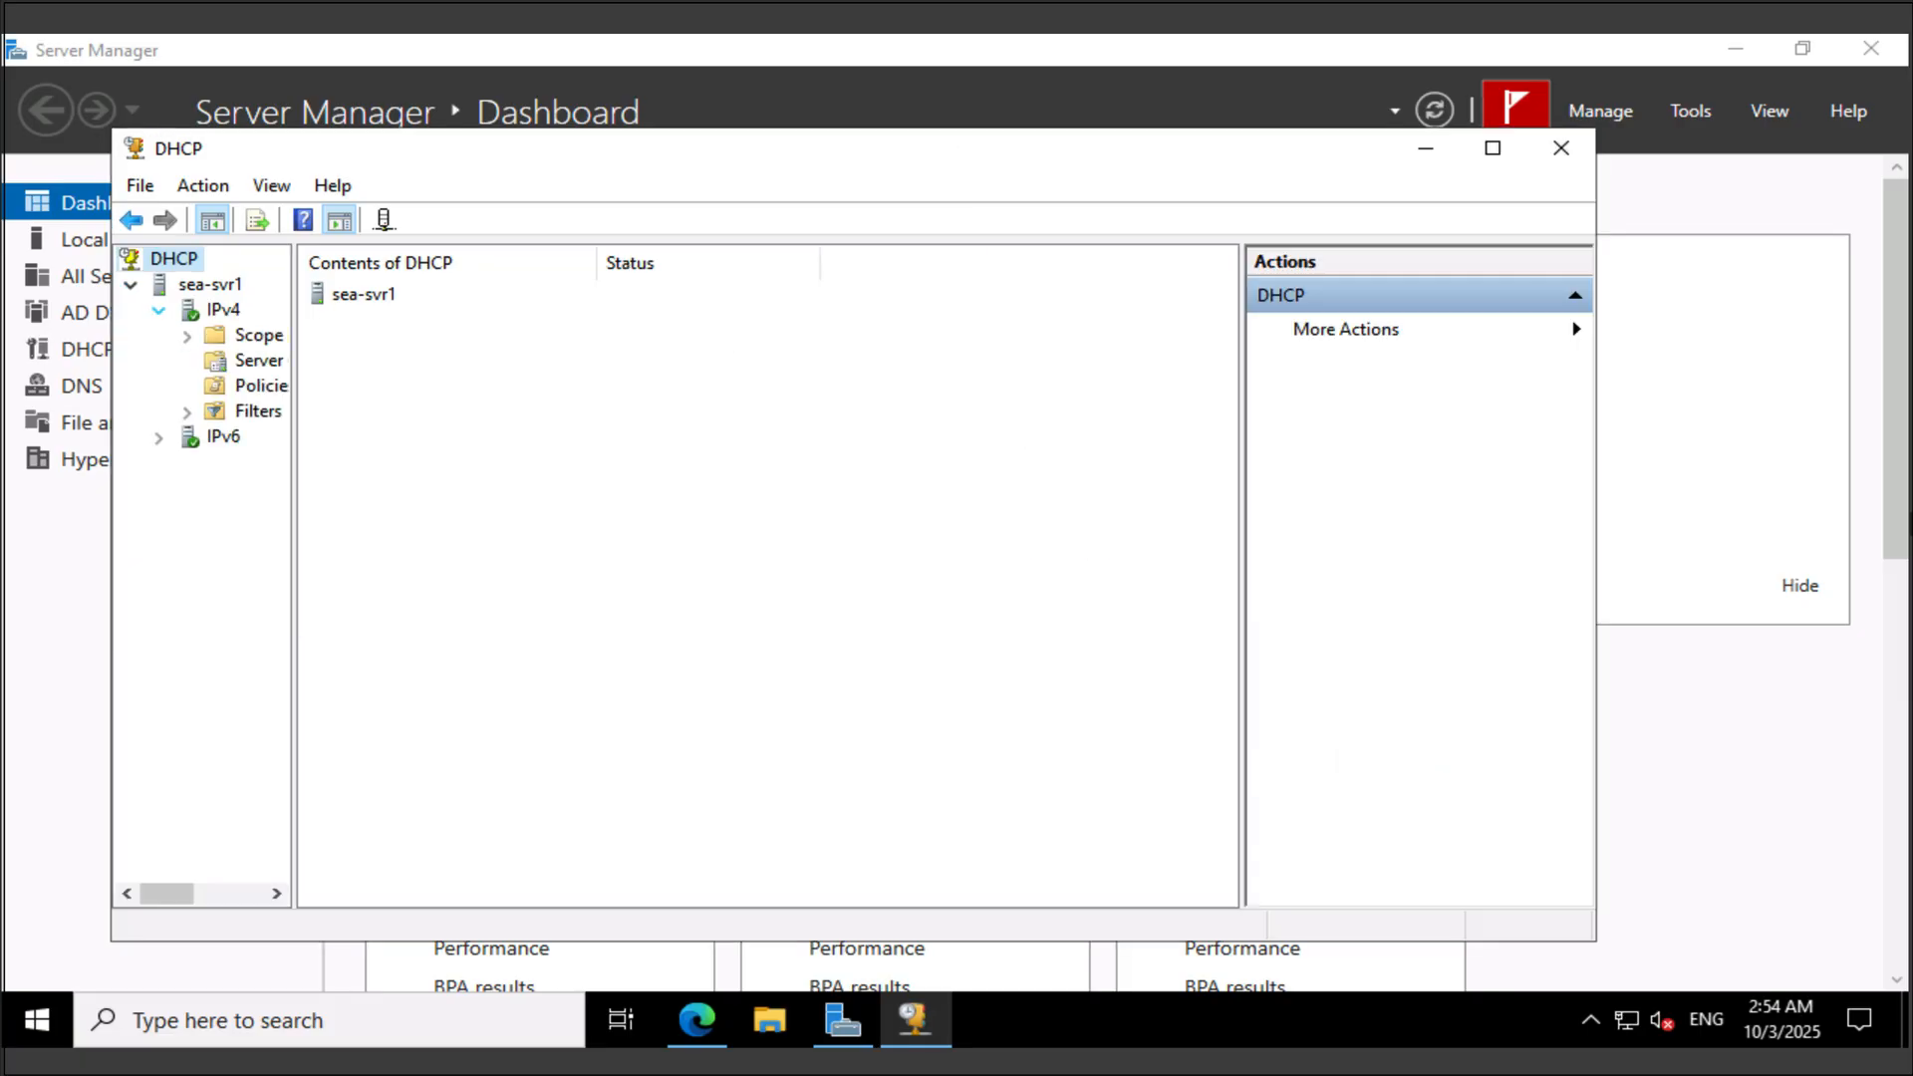
click(186, 337)
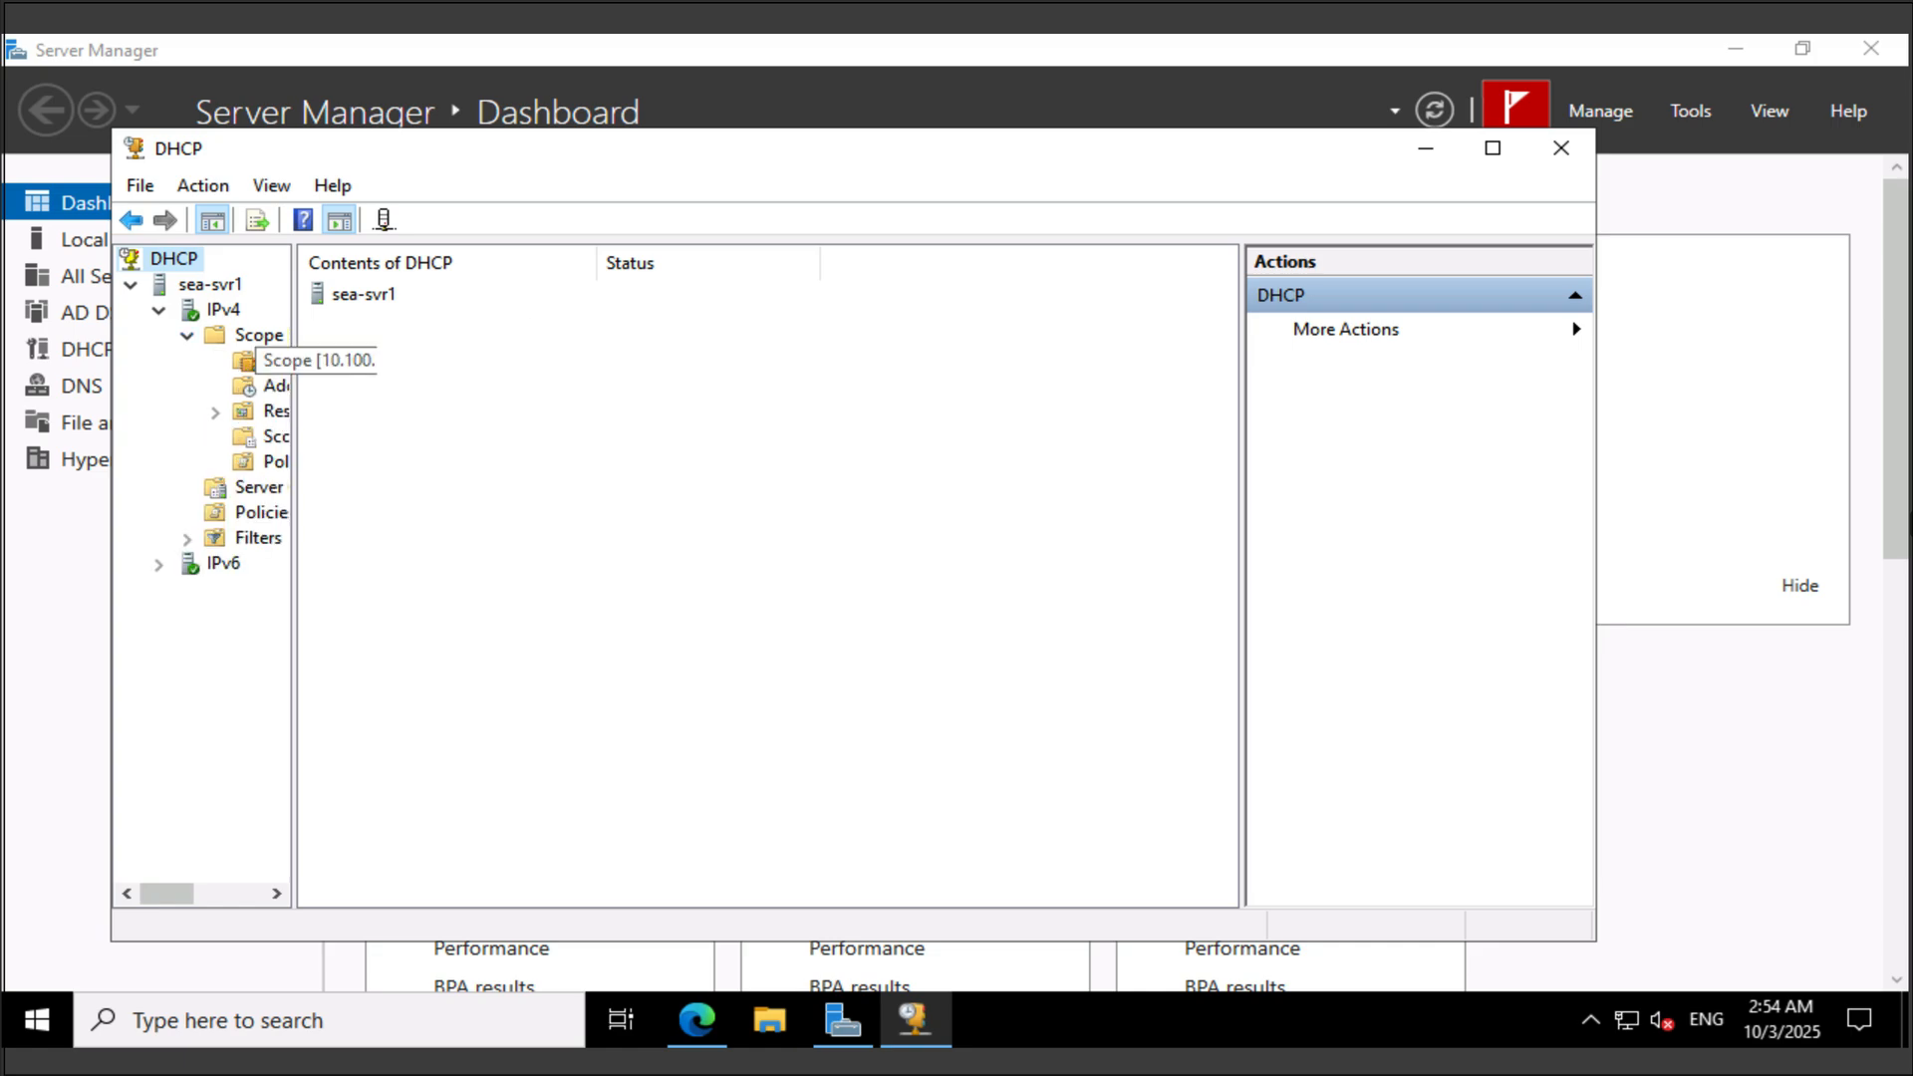
click(257, 336)
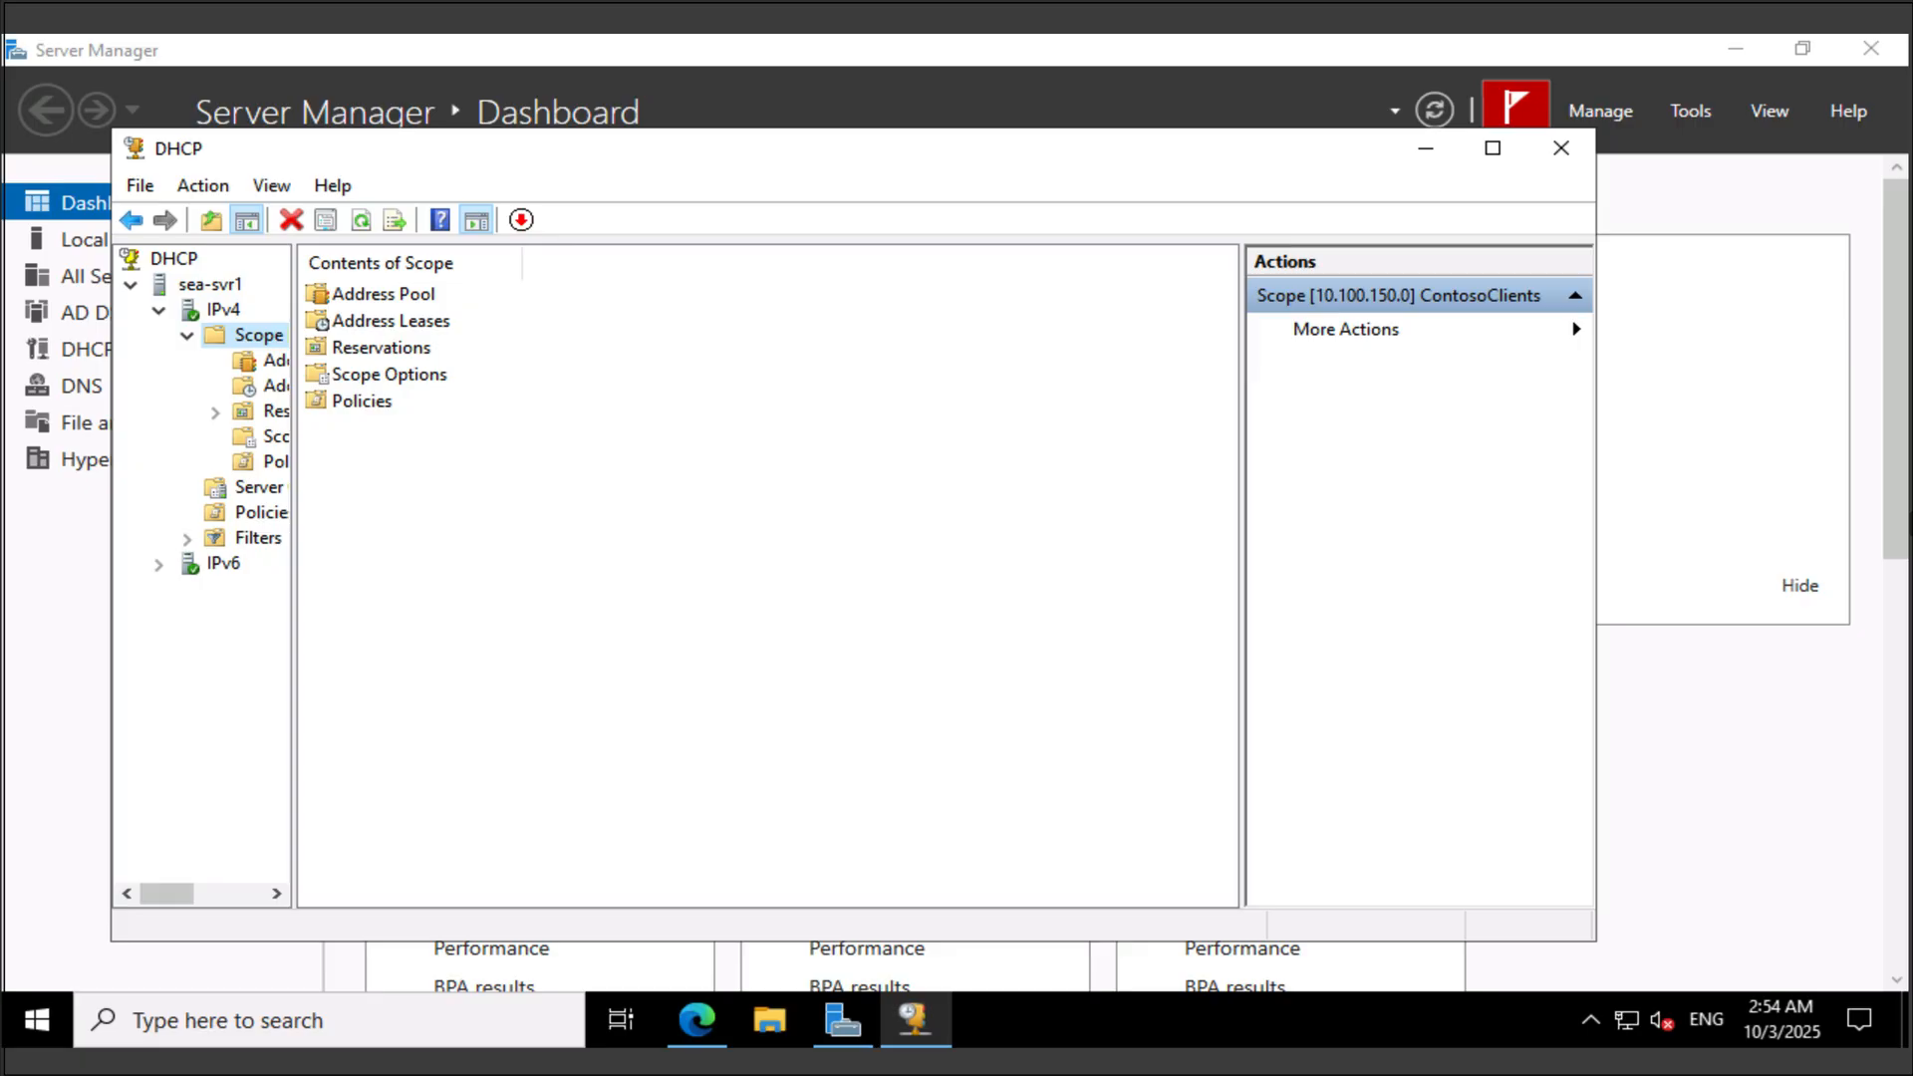
drag(295, 576, 660, 576)
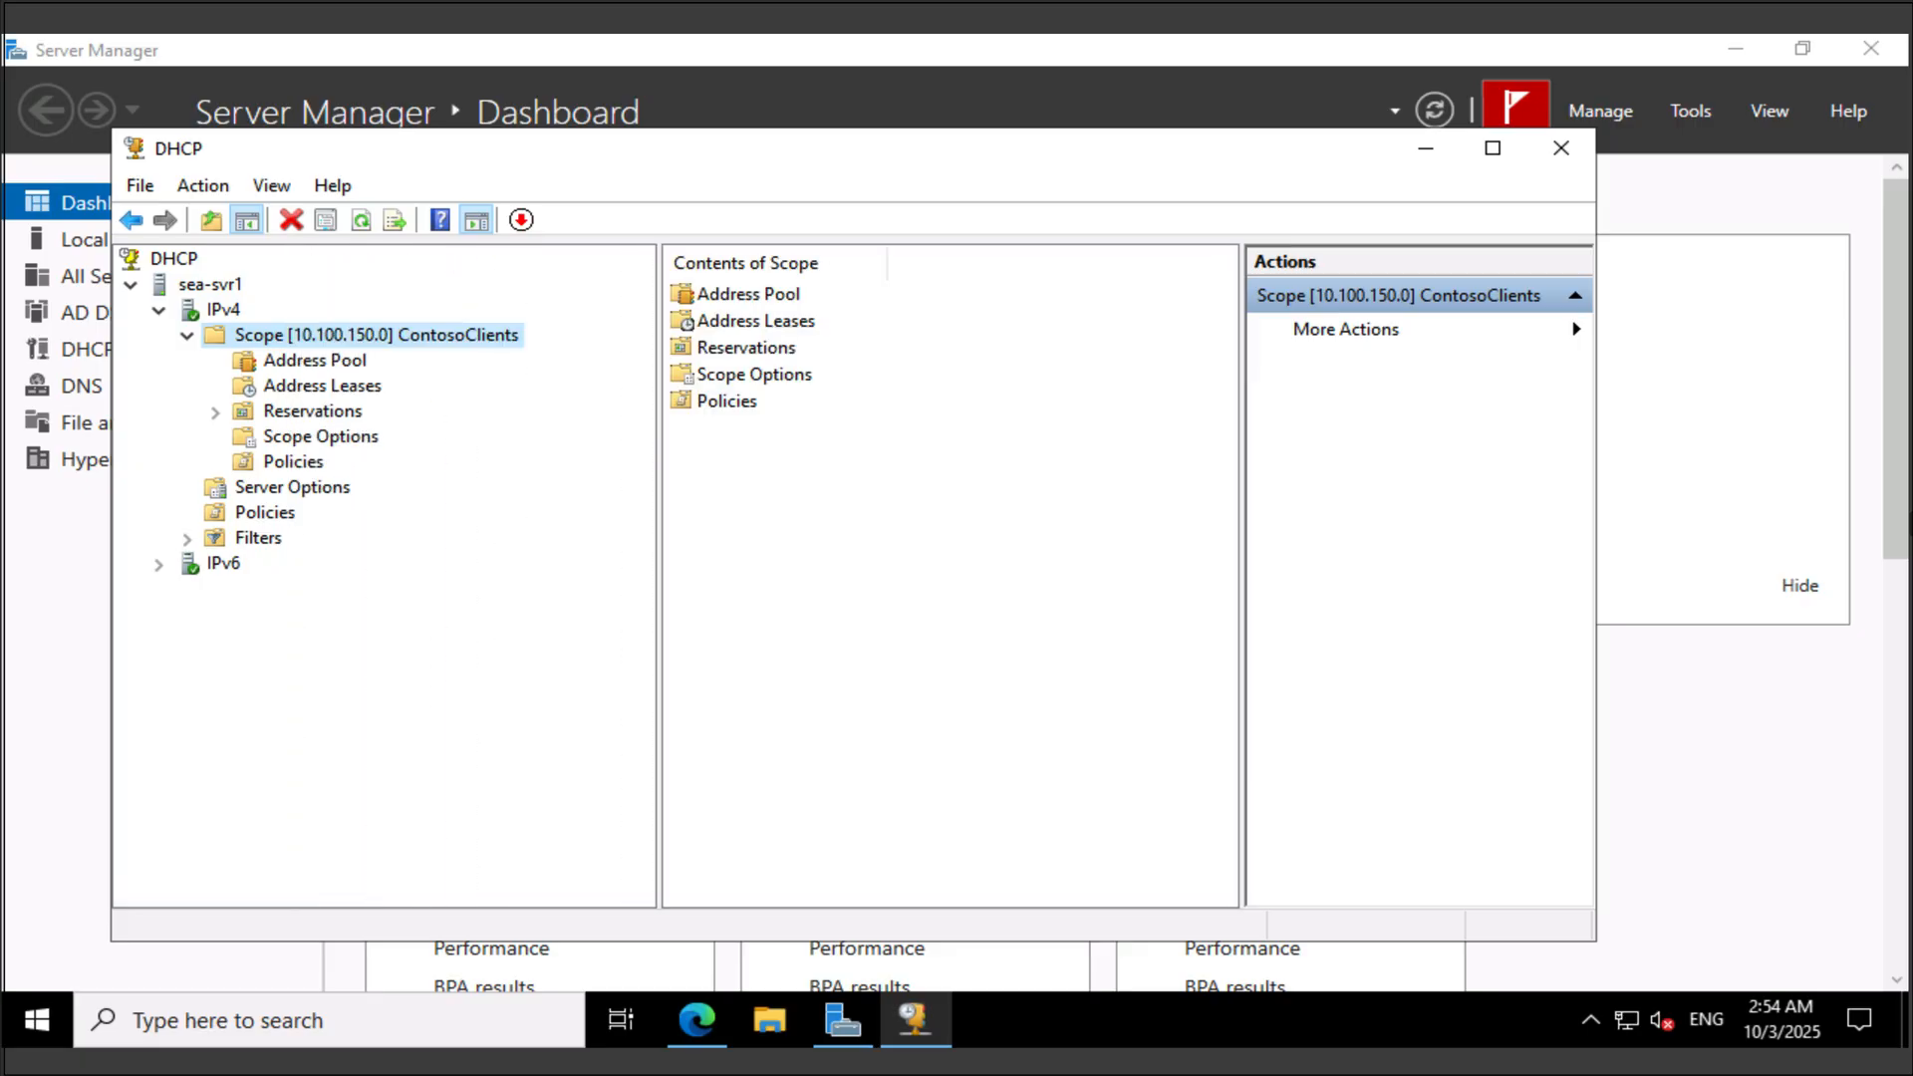
Start configuring the scope options of ContosoClients and enable the 006 DNS Servers option.
click(320, 436)
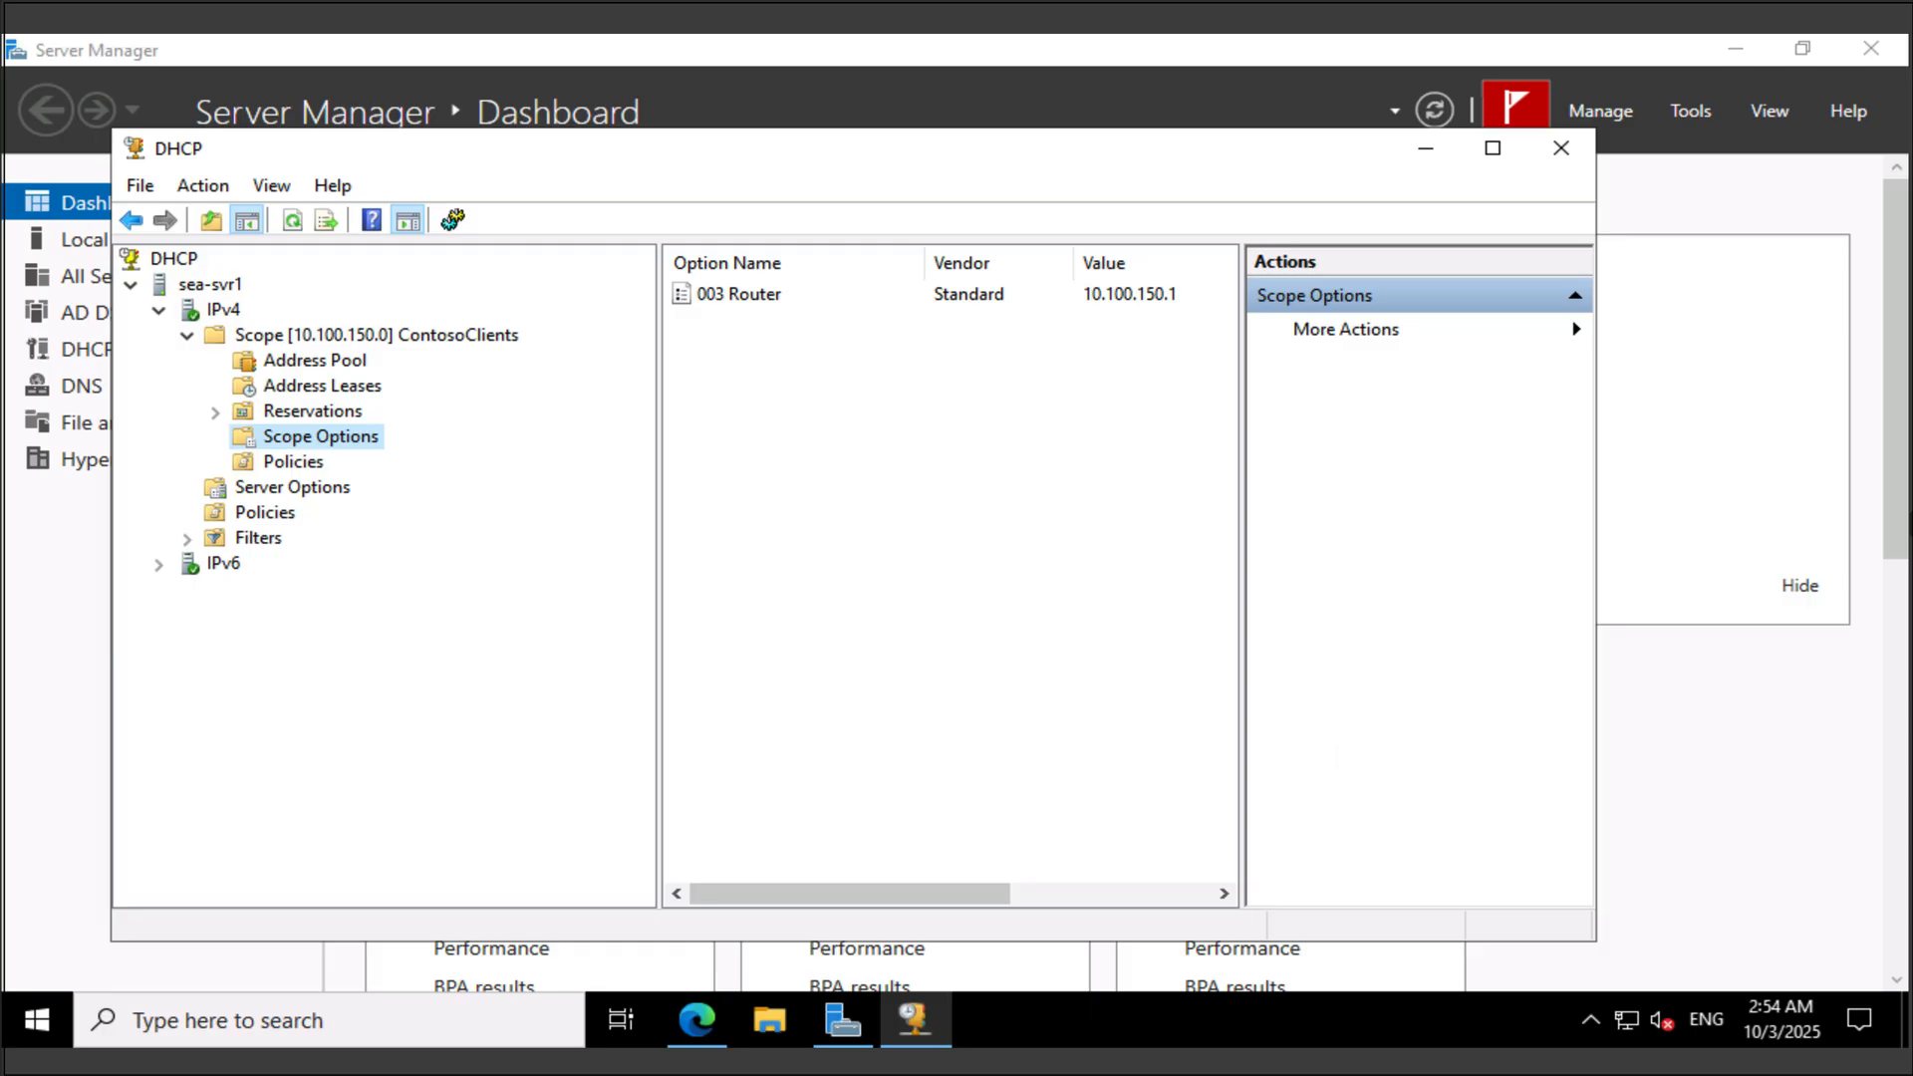
right_click(350, 431)
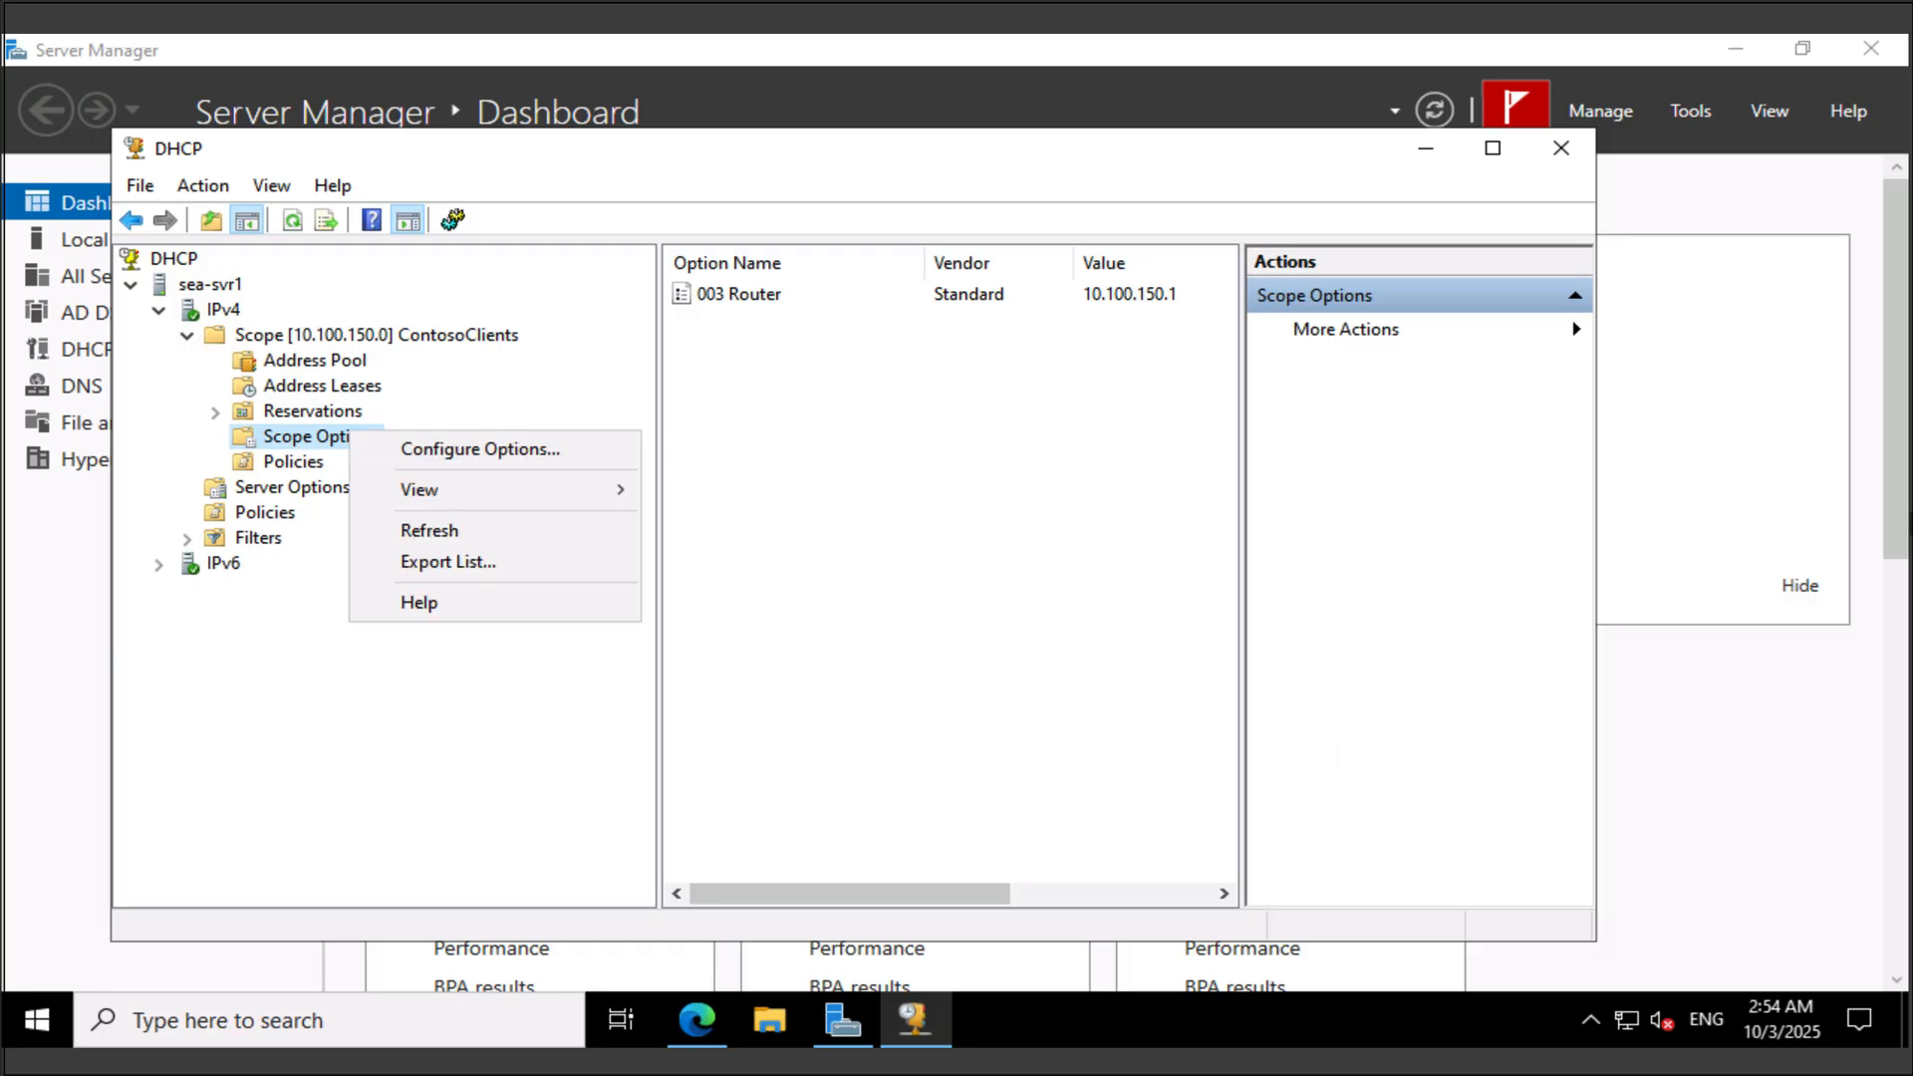
click(480, 449)
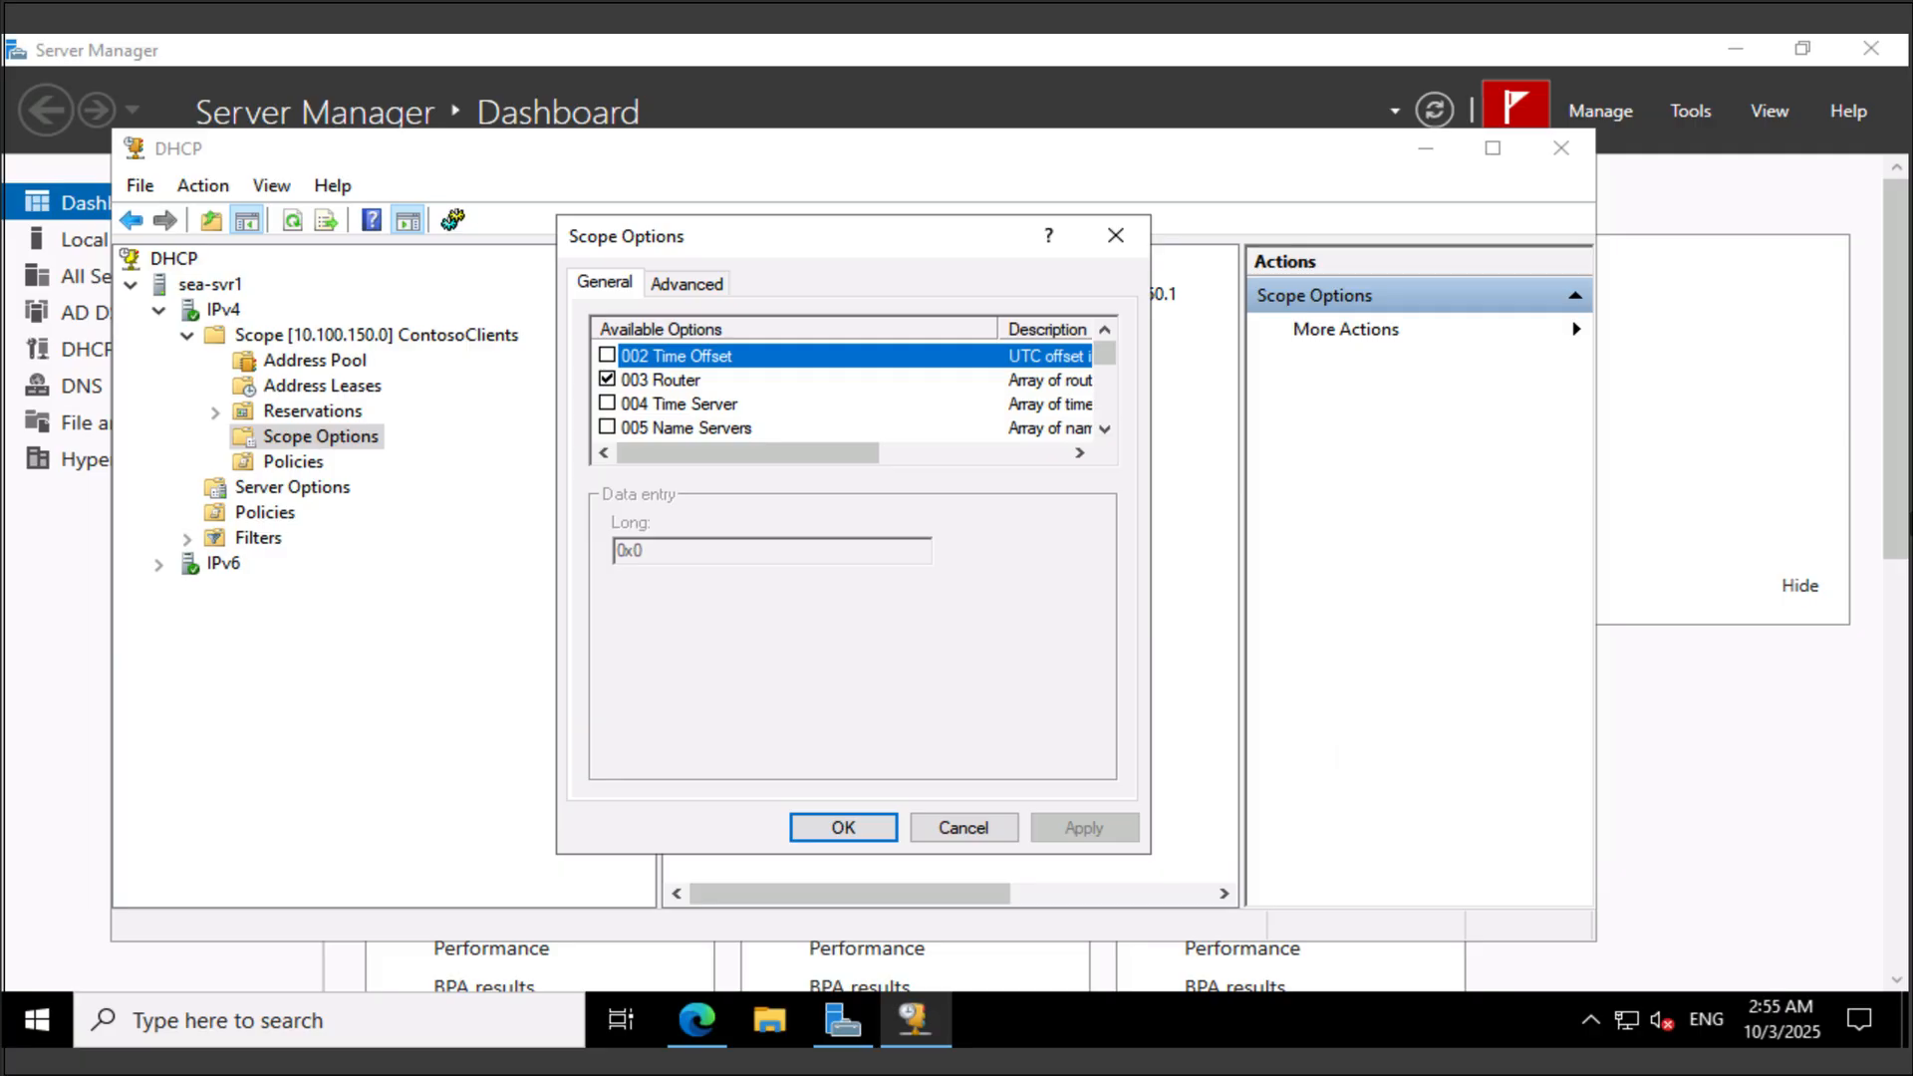
scroll(853, 392, down, 1)
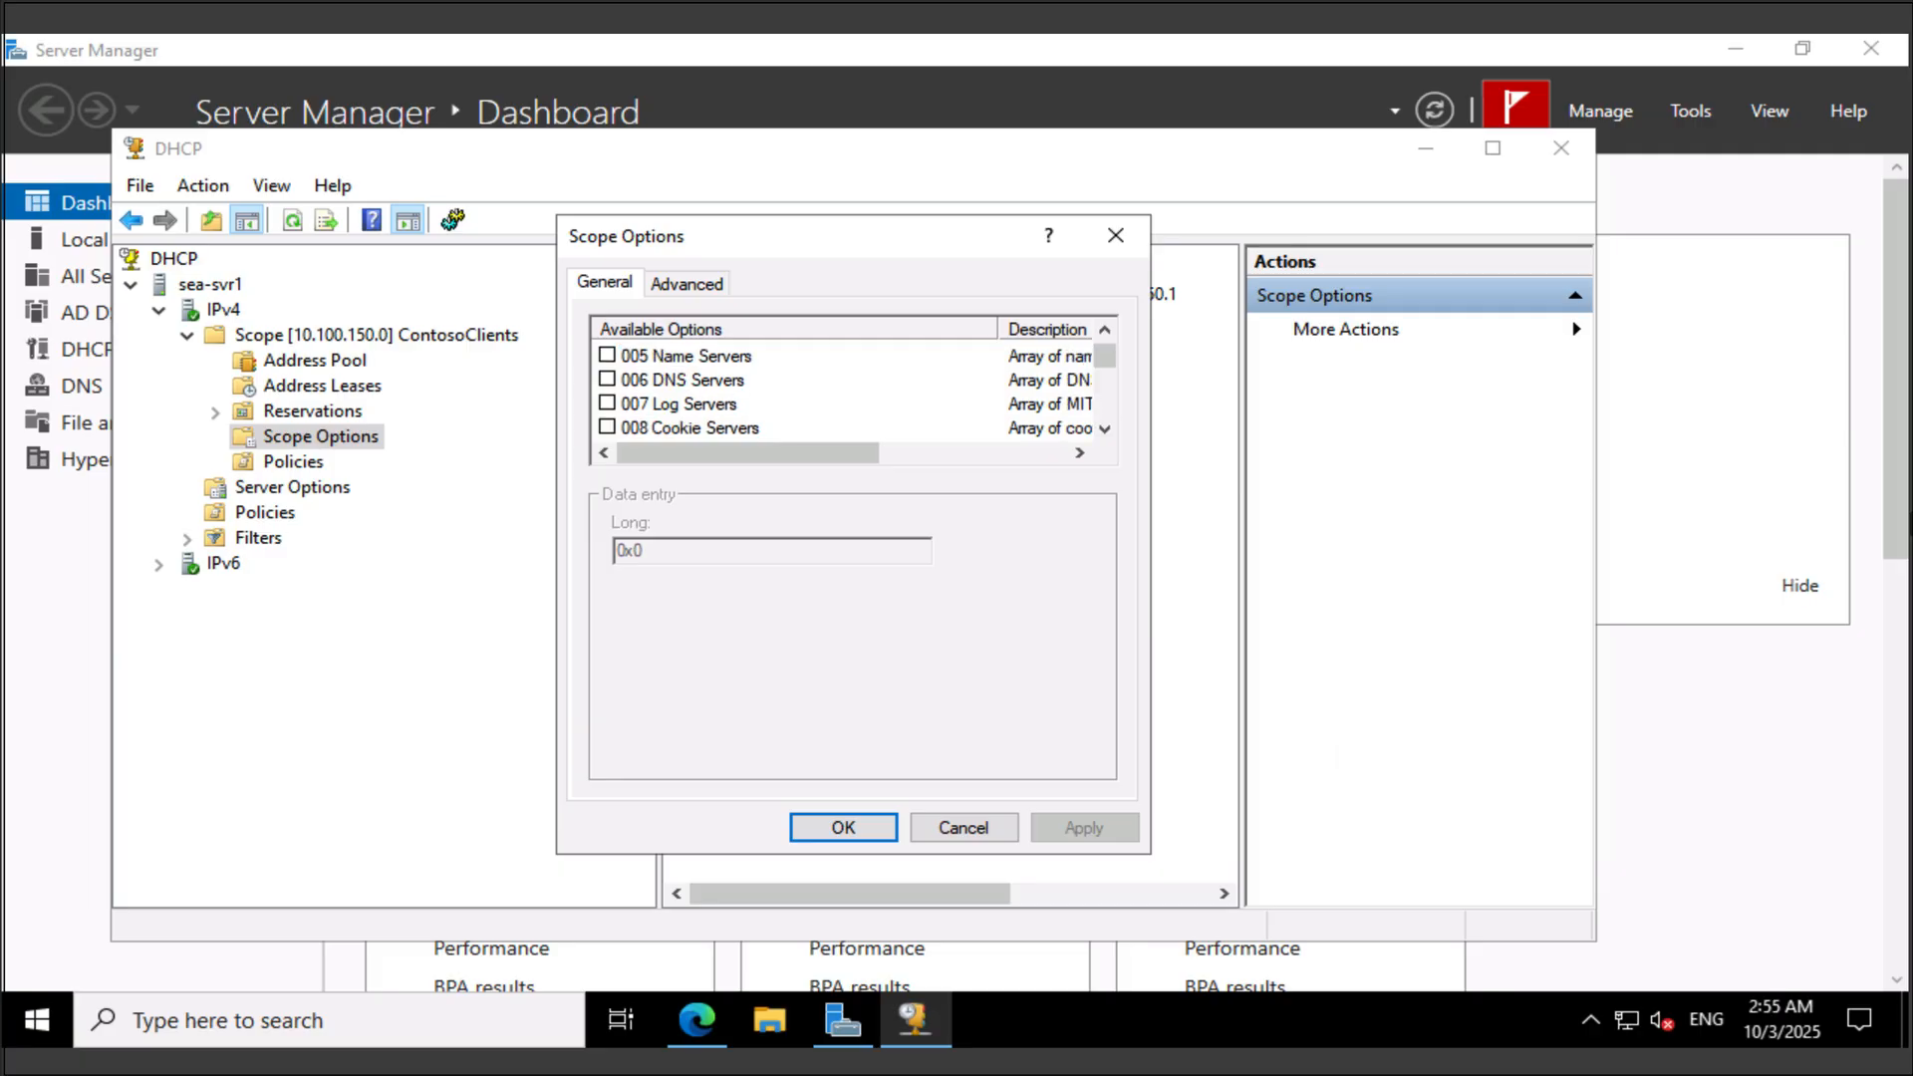
click(682, 380)
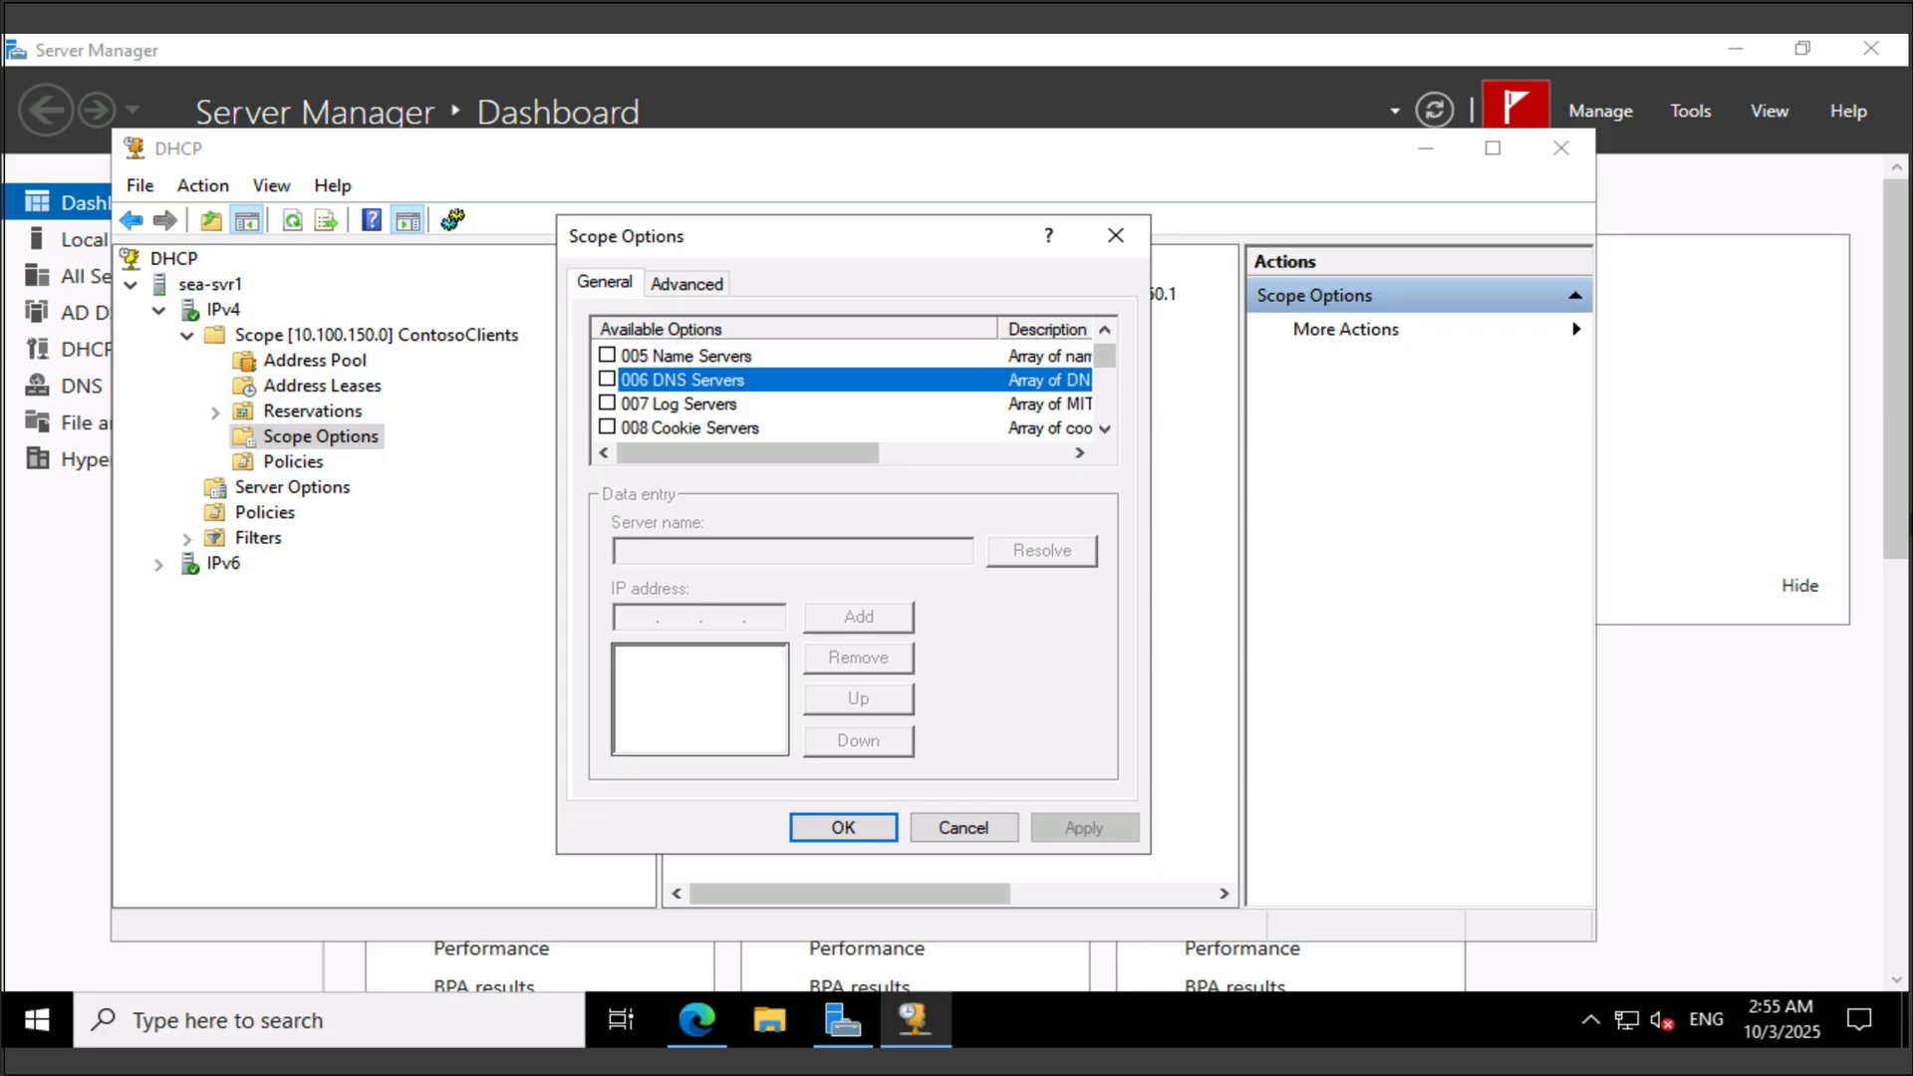
key(space)
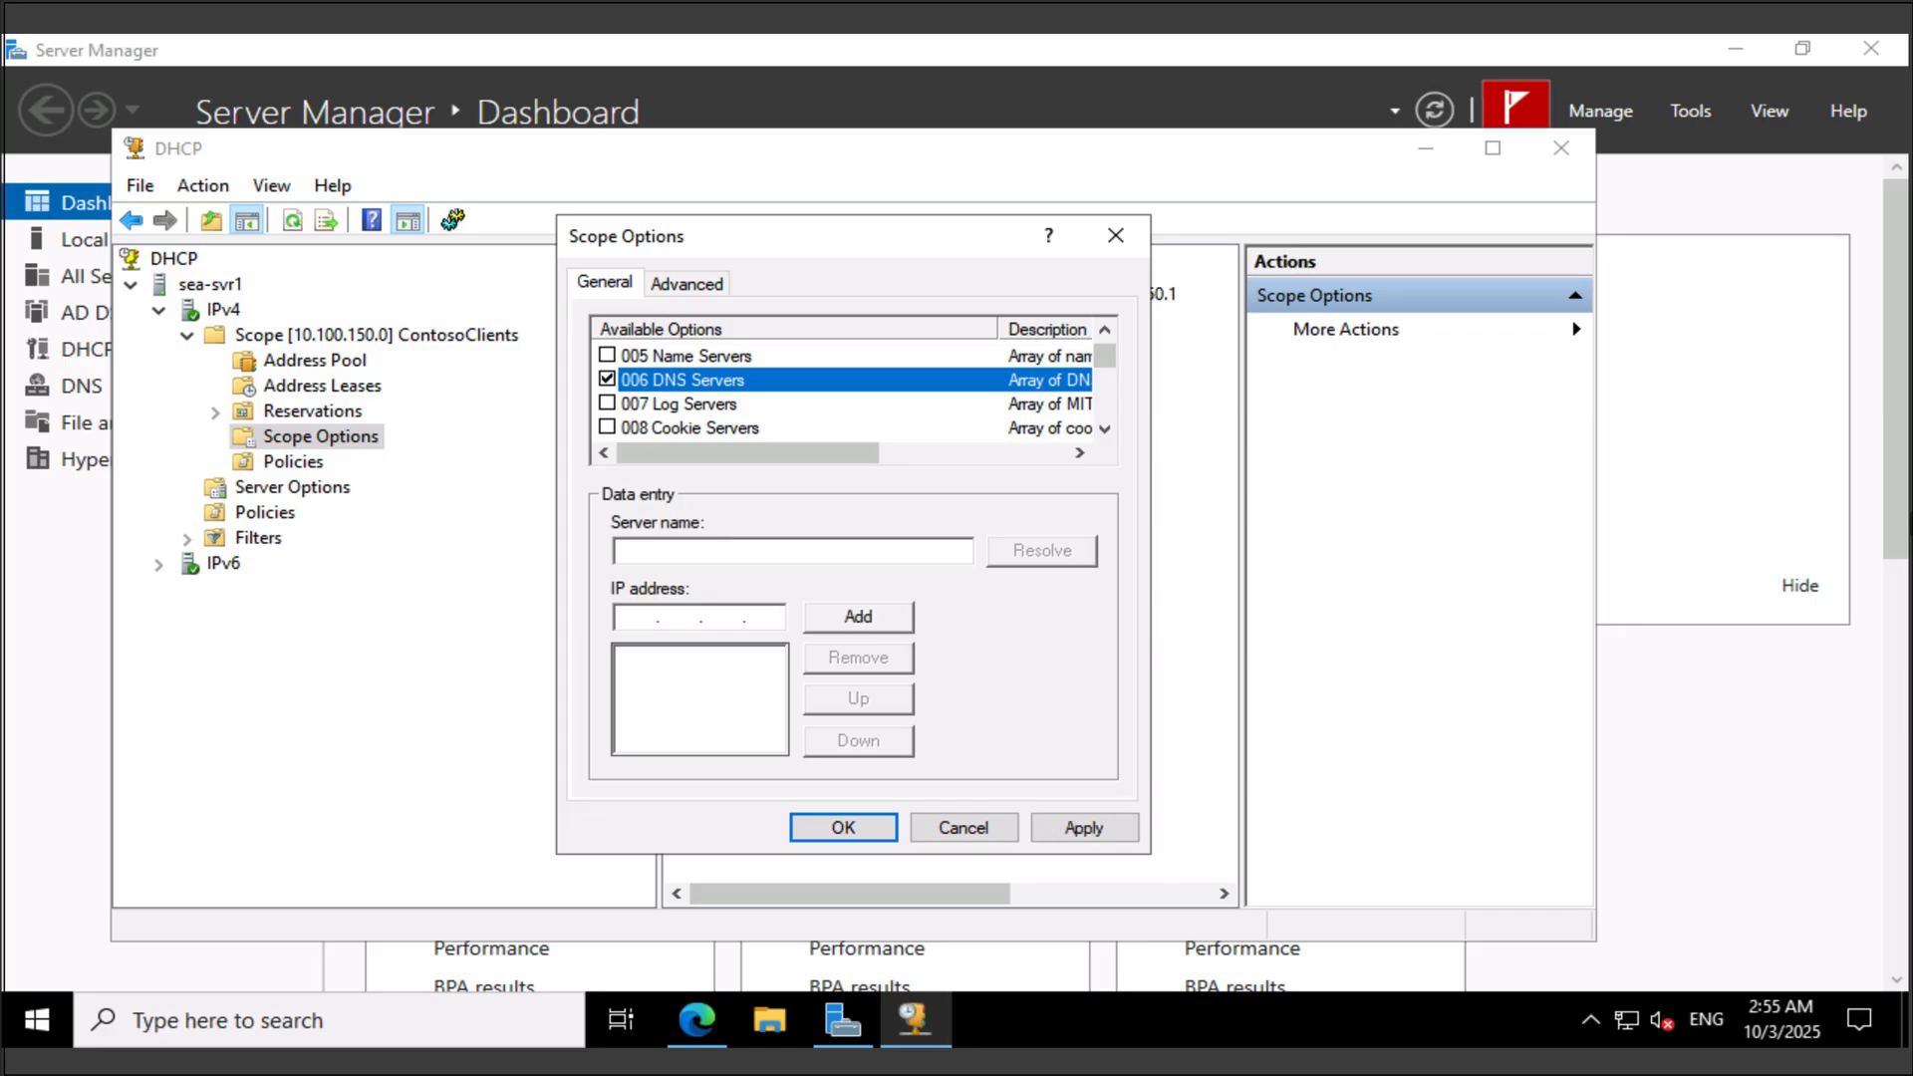
Resolve sea-dc1.contoso.com, add its address 172.16.10.10 as the DNS server and save the scope options.
click(792, 551)
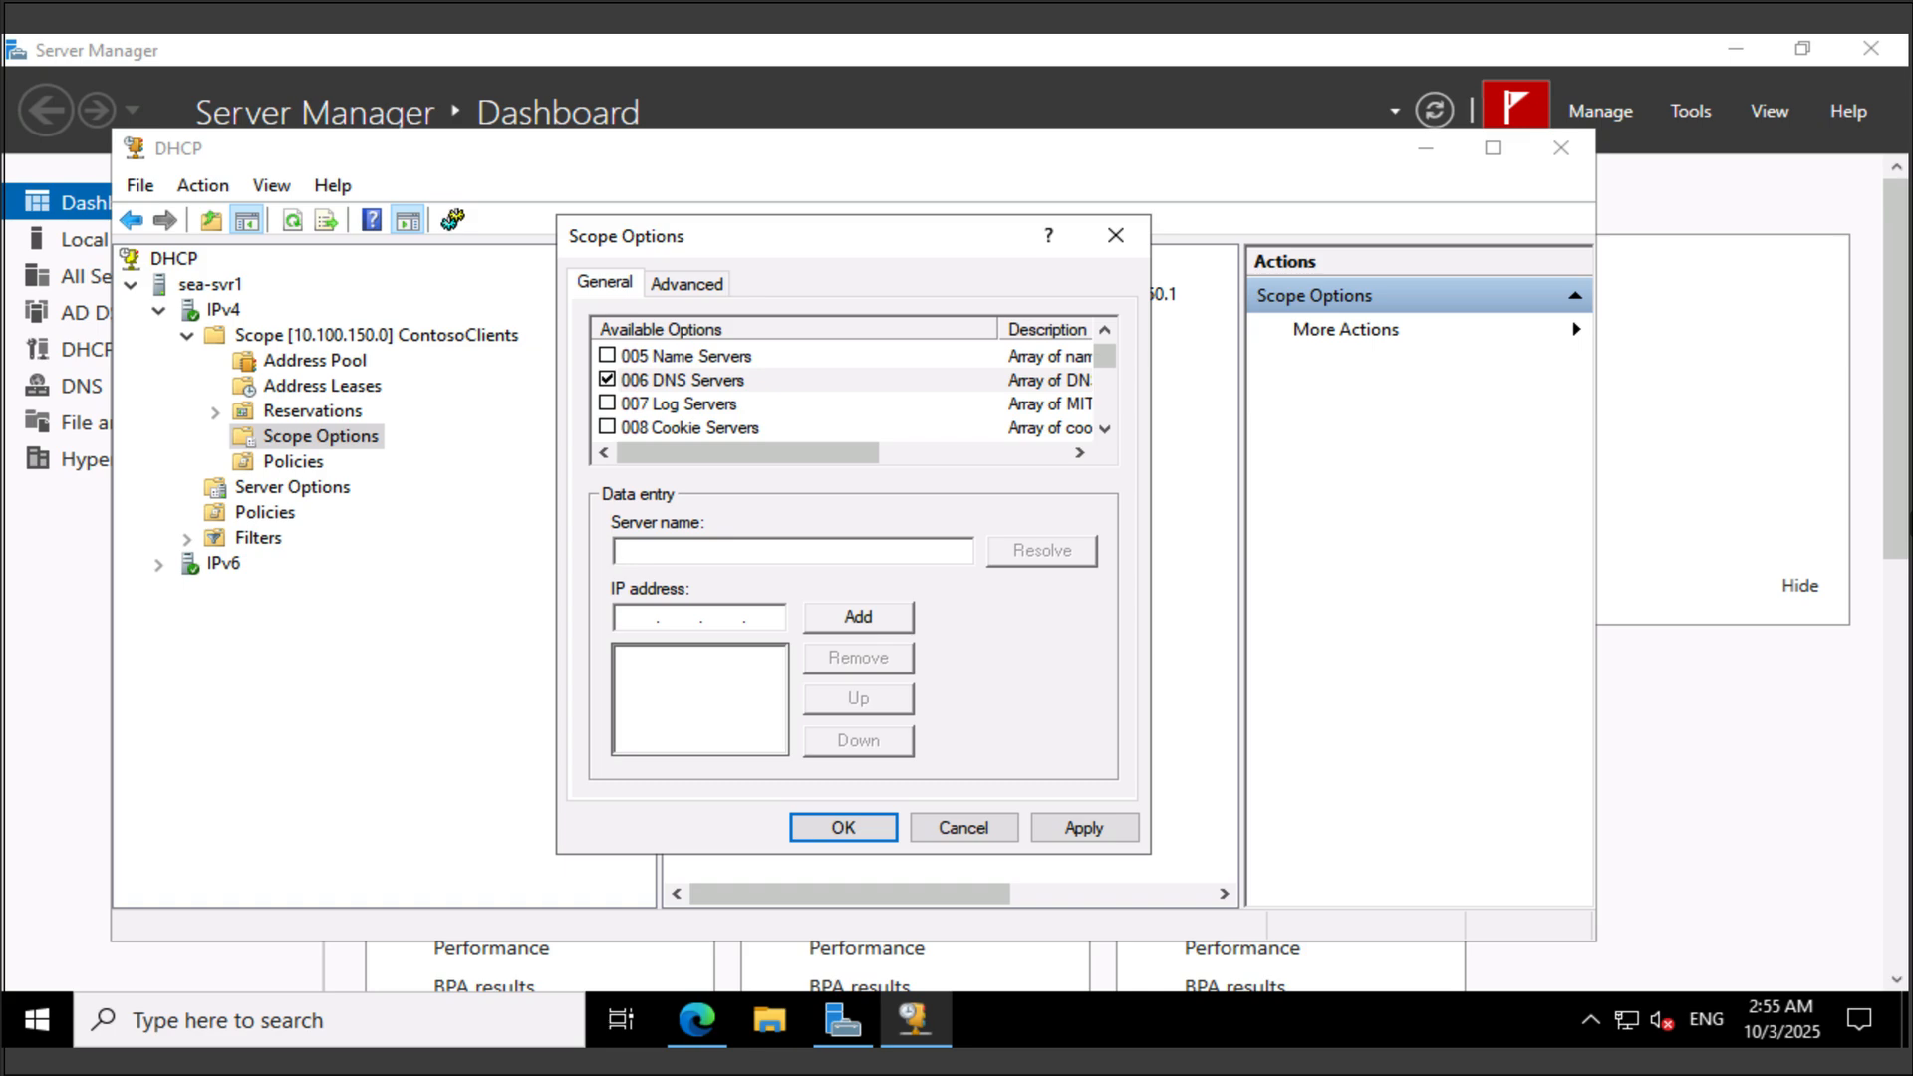
text(sea-dc1.contoso.com)
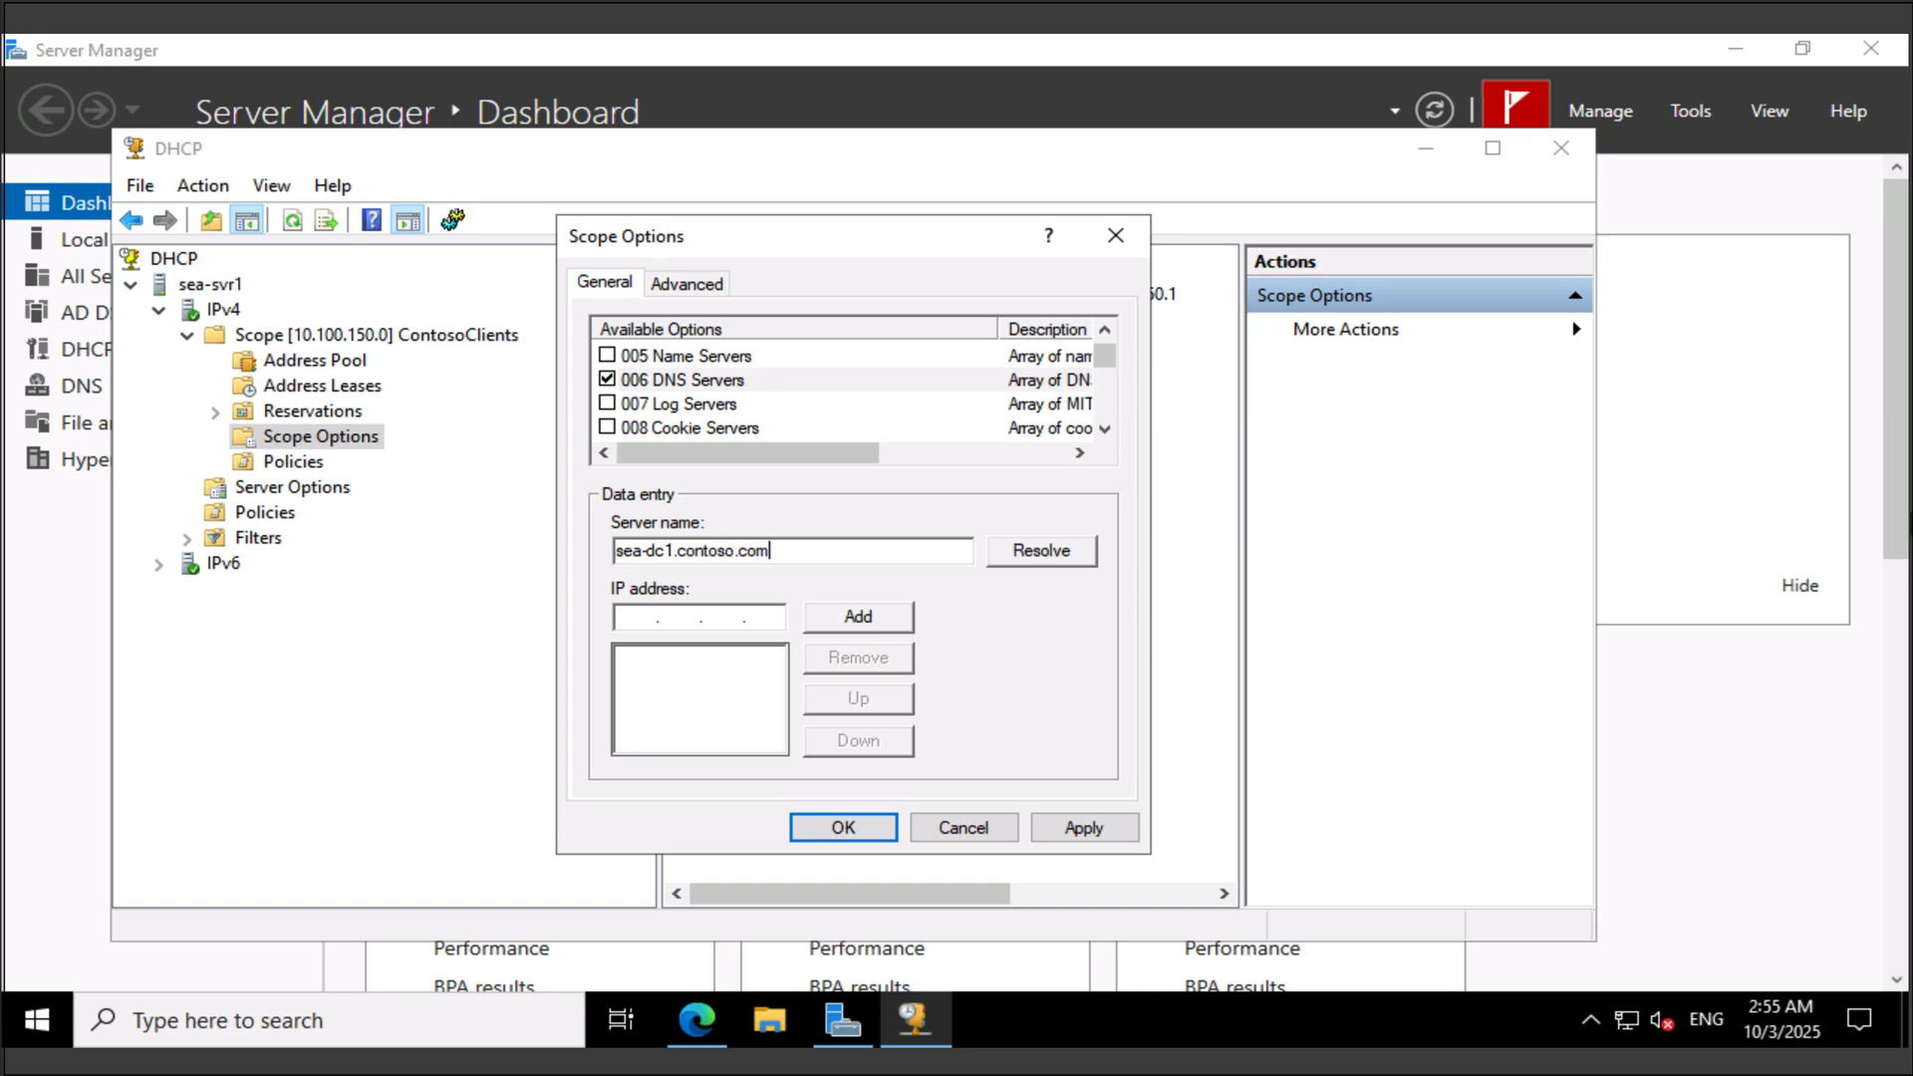
click(1041, 551)
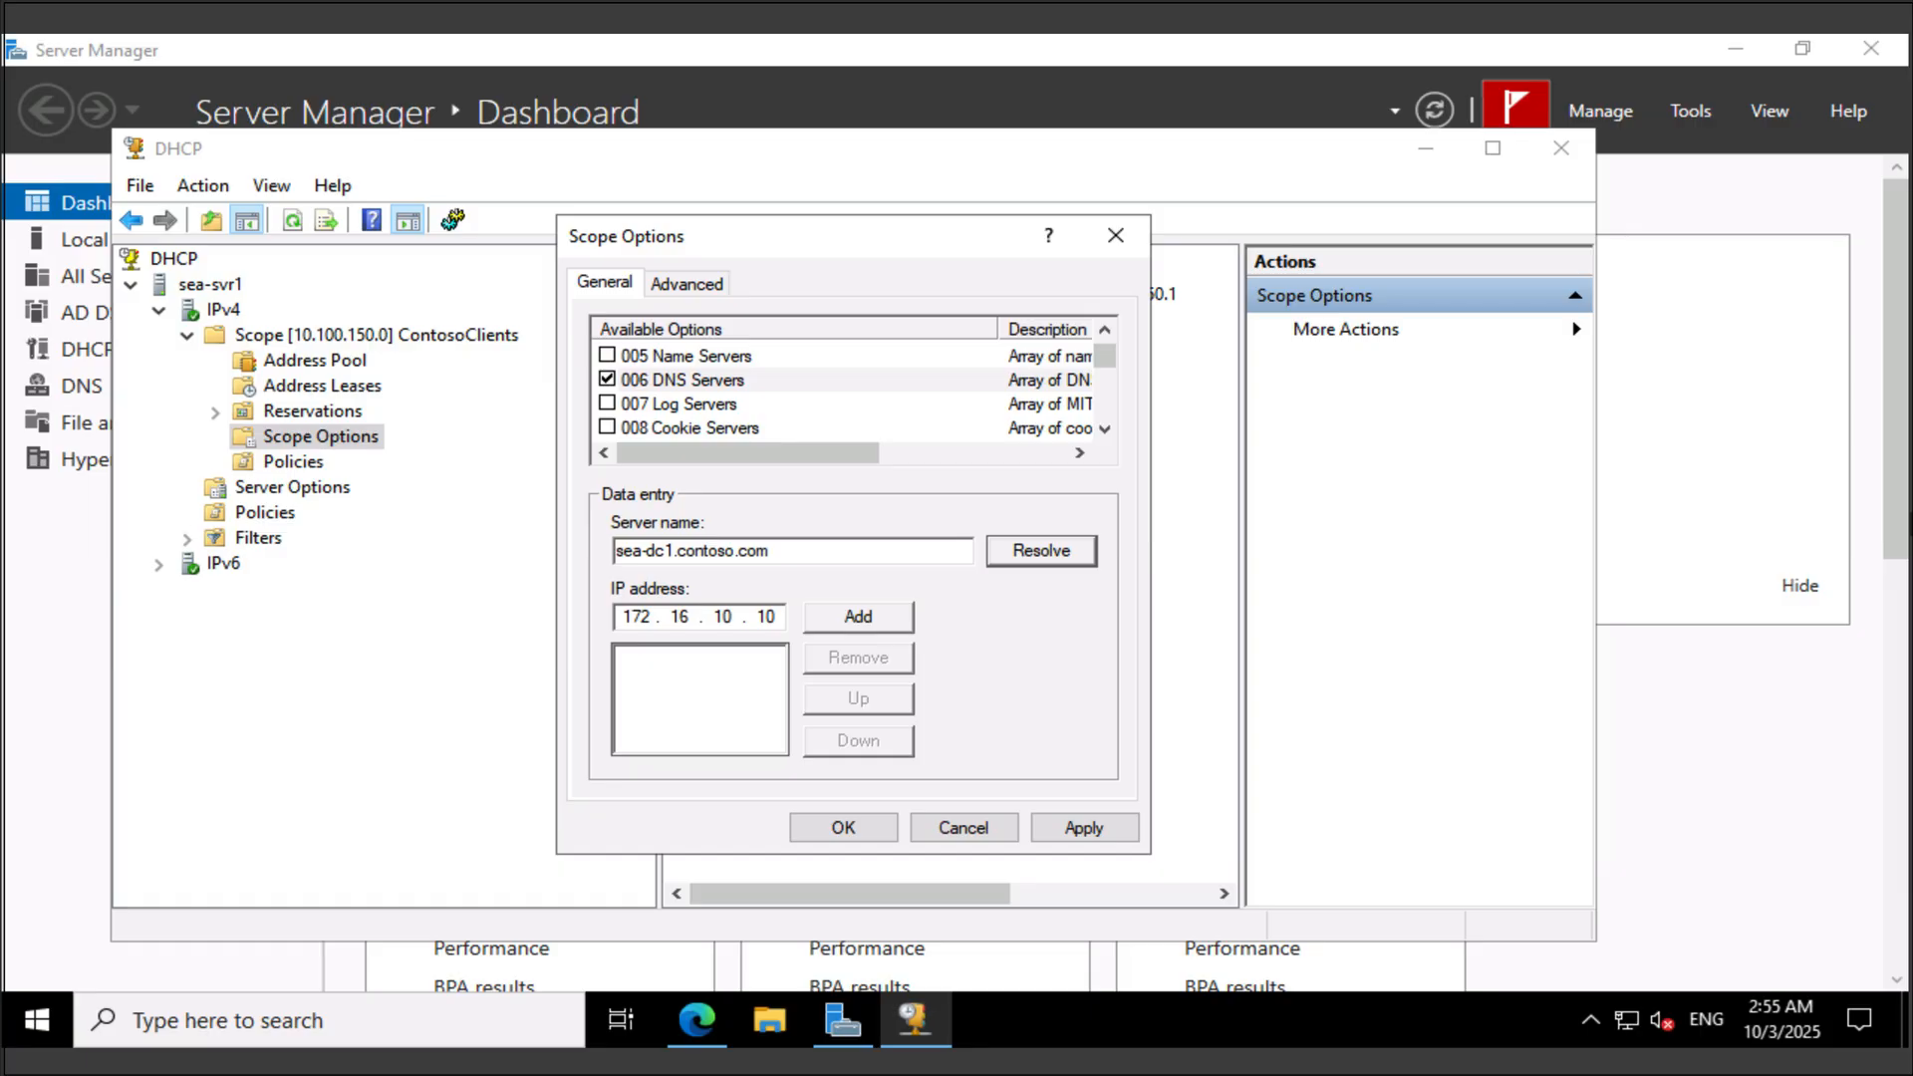
click(857, 616)
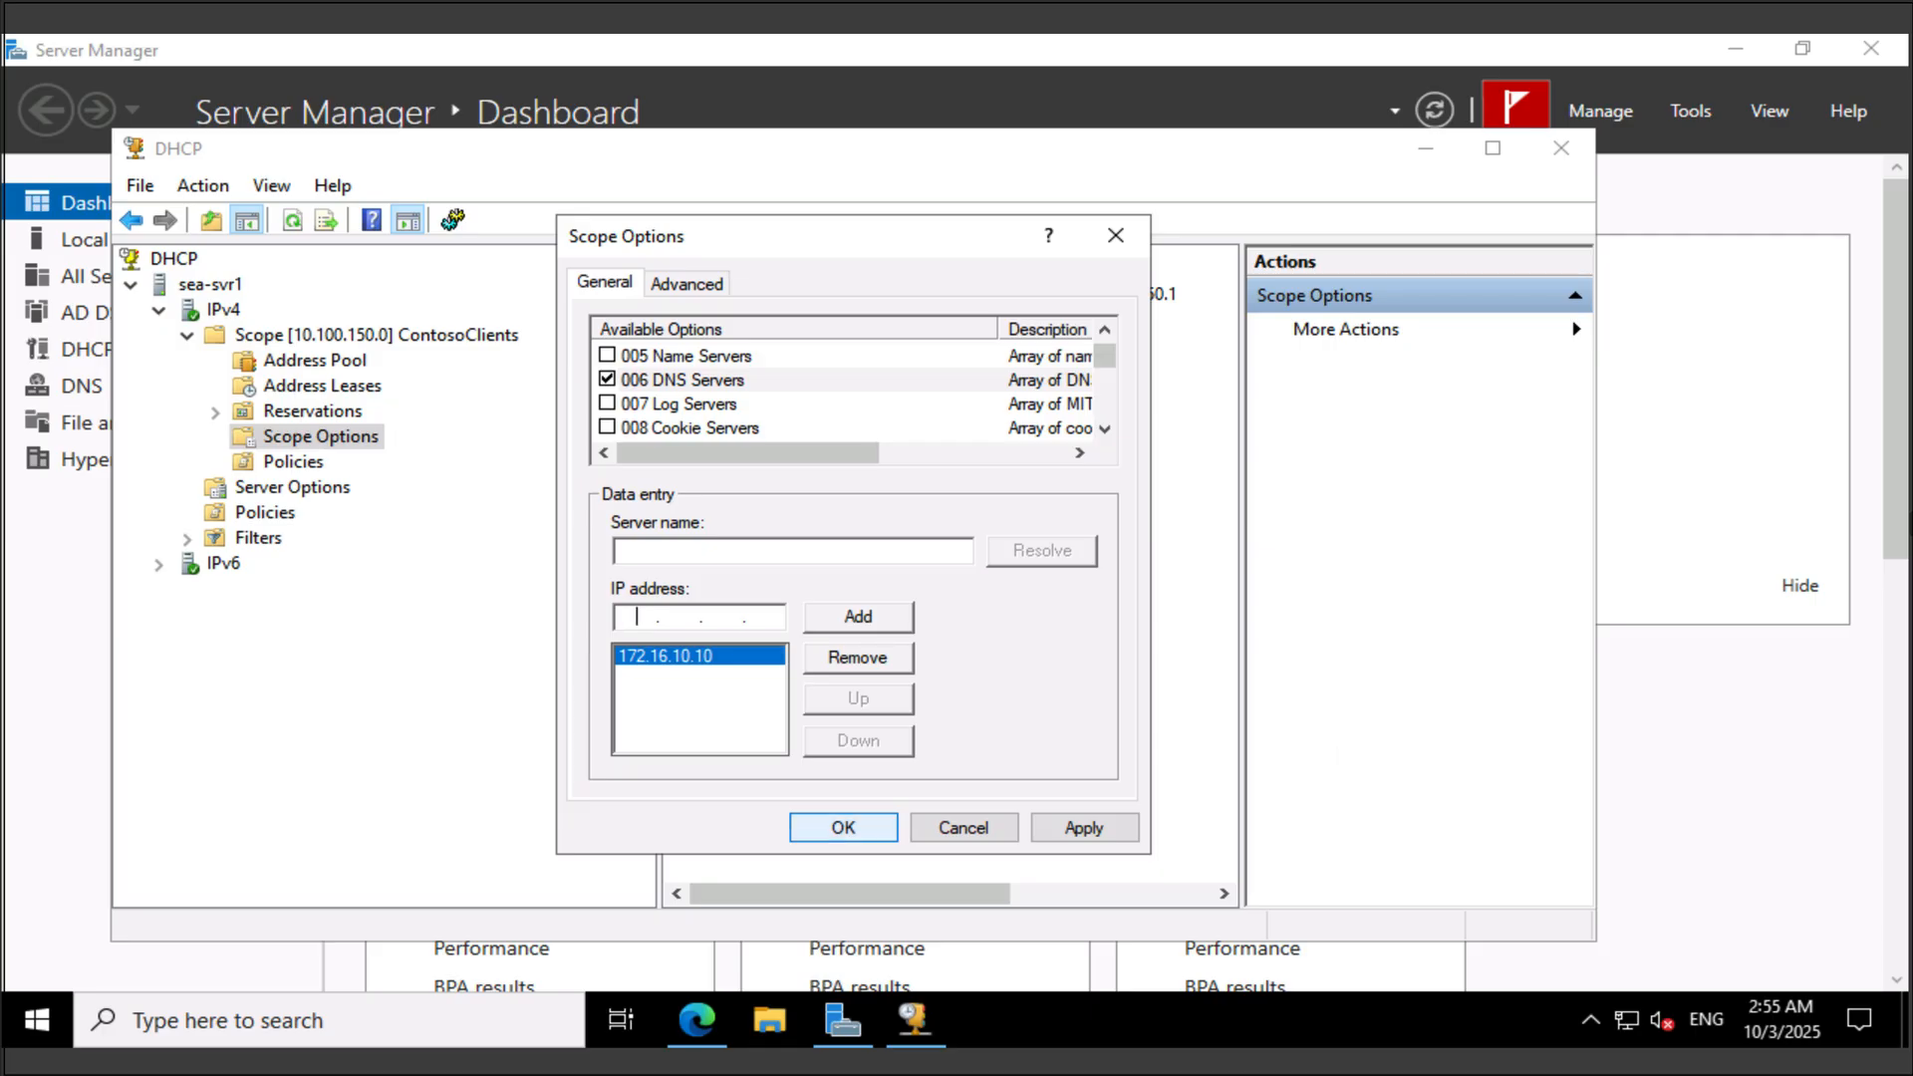
key(Return)
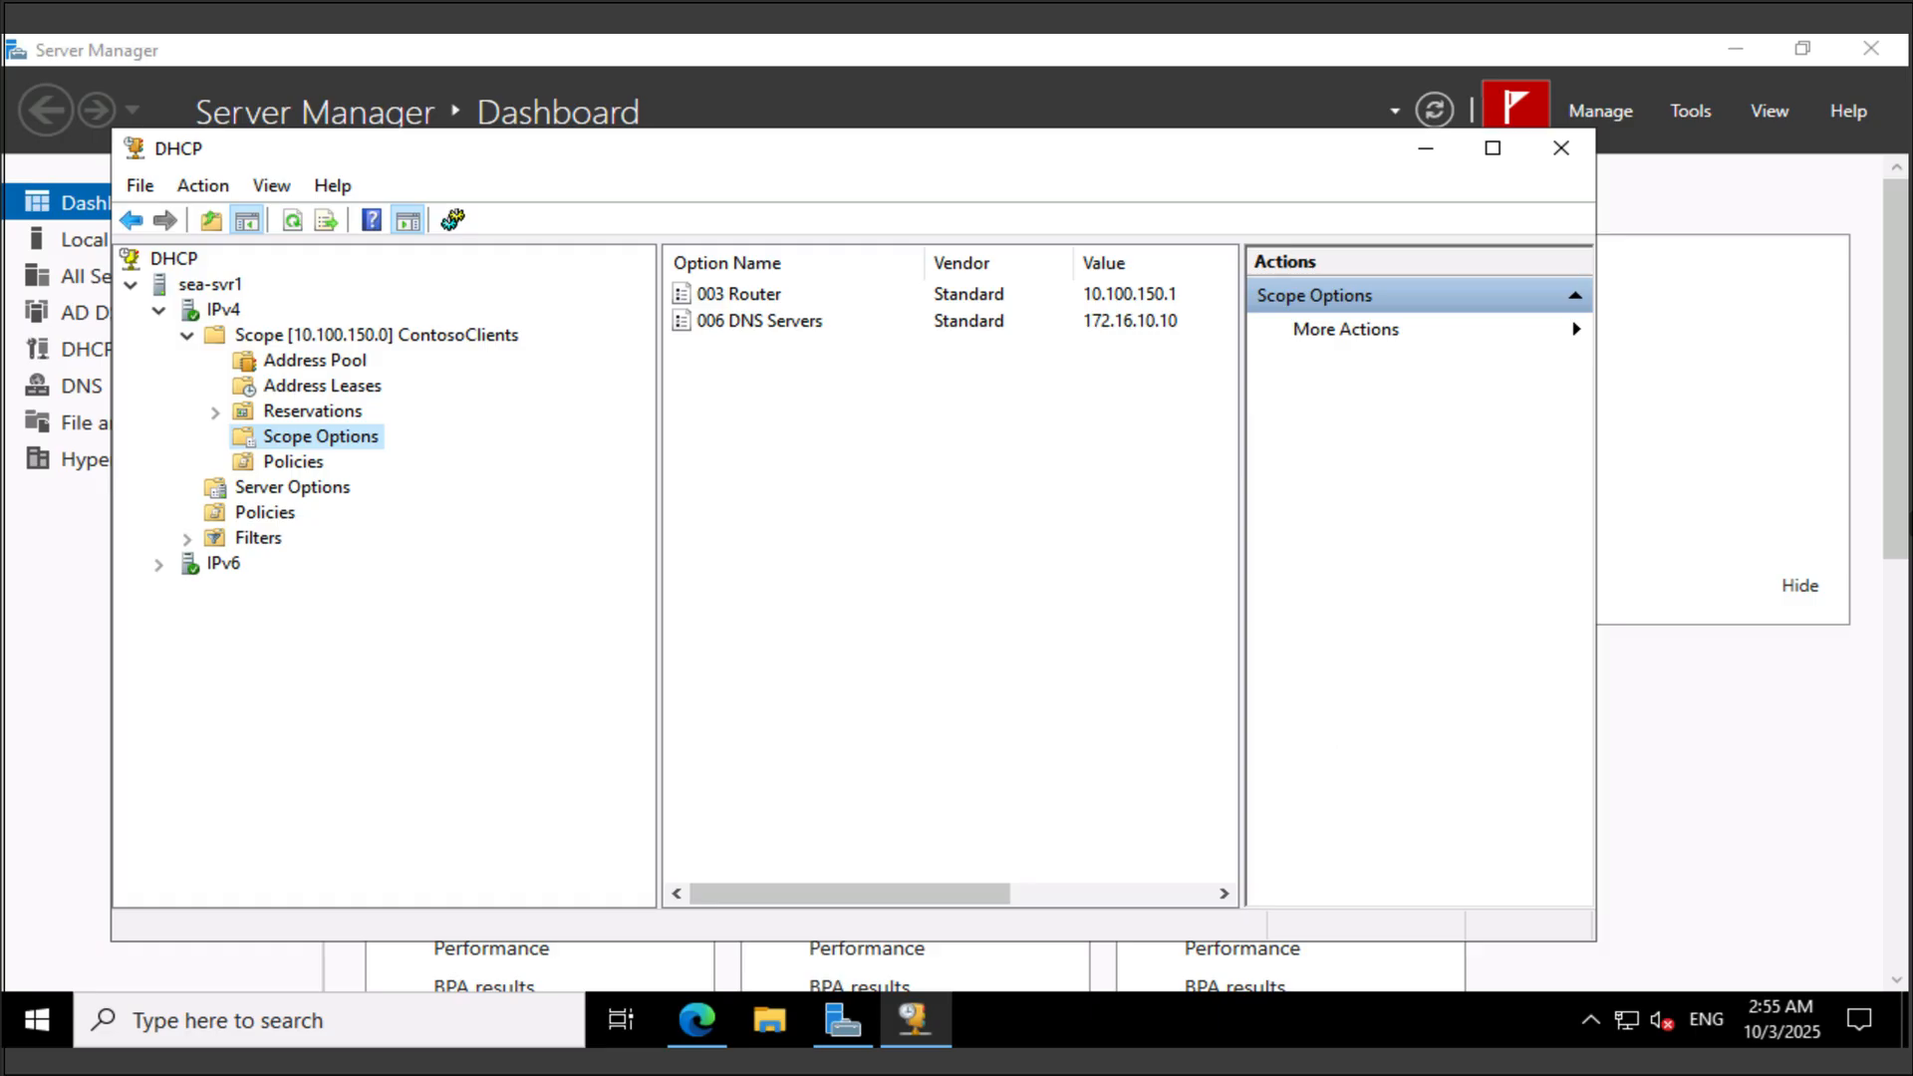
Start Configure Failover on sea-svr1's IPv4 node with all available scopes included.
click(223, 310)
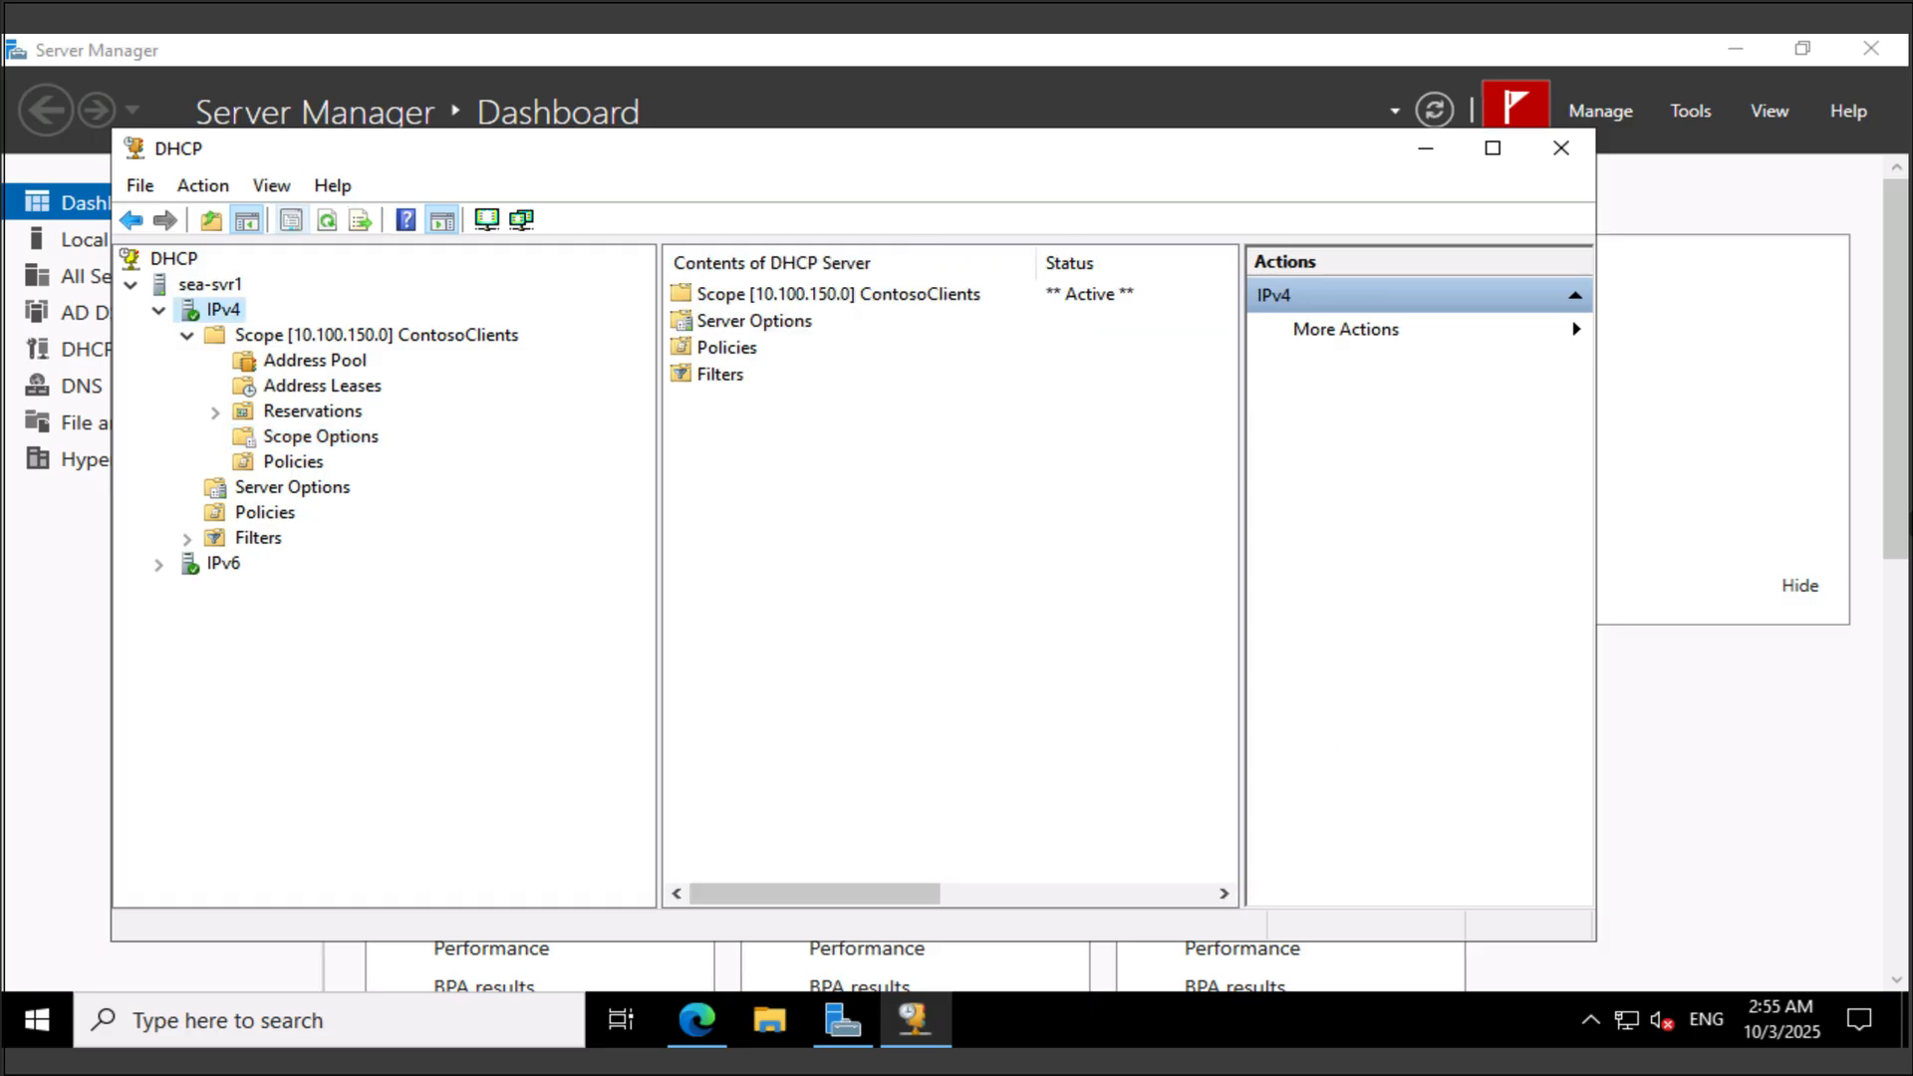
click(204, 186)
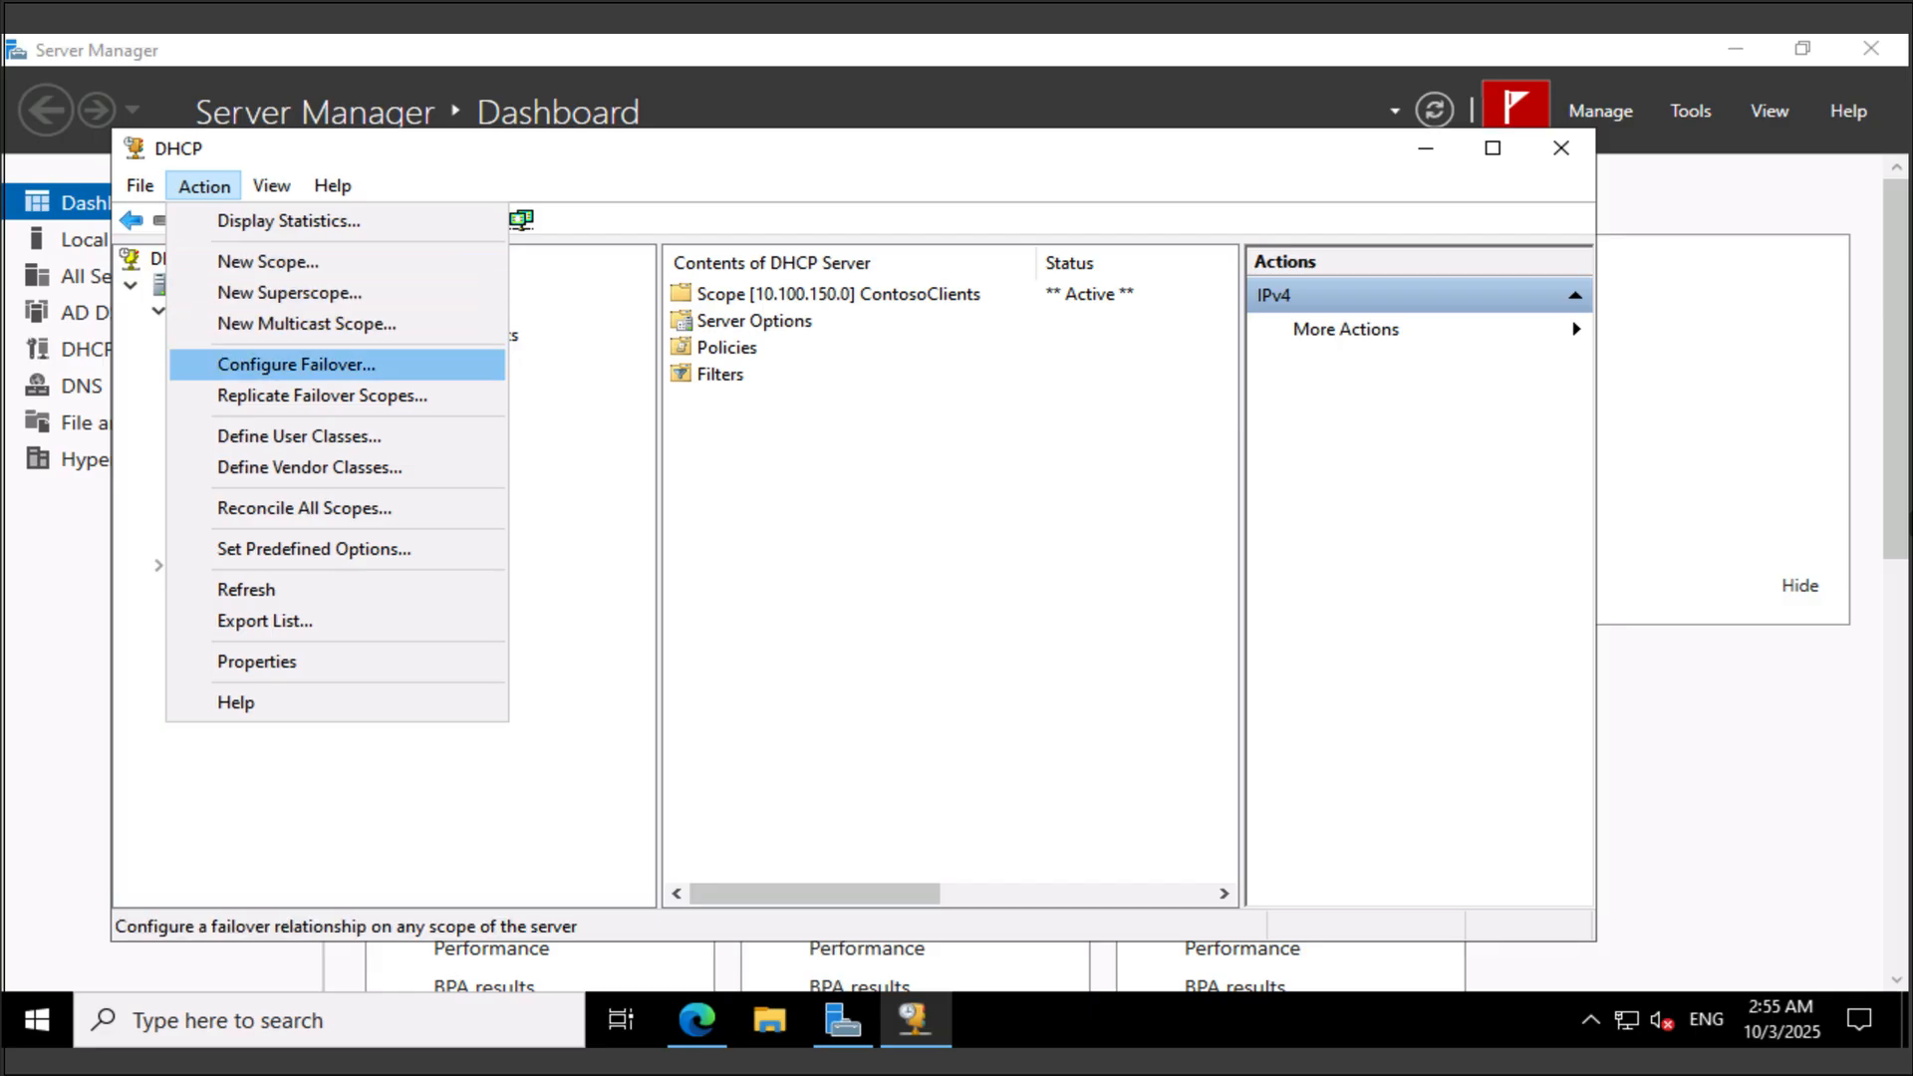
click(295, 365)
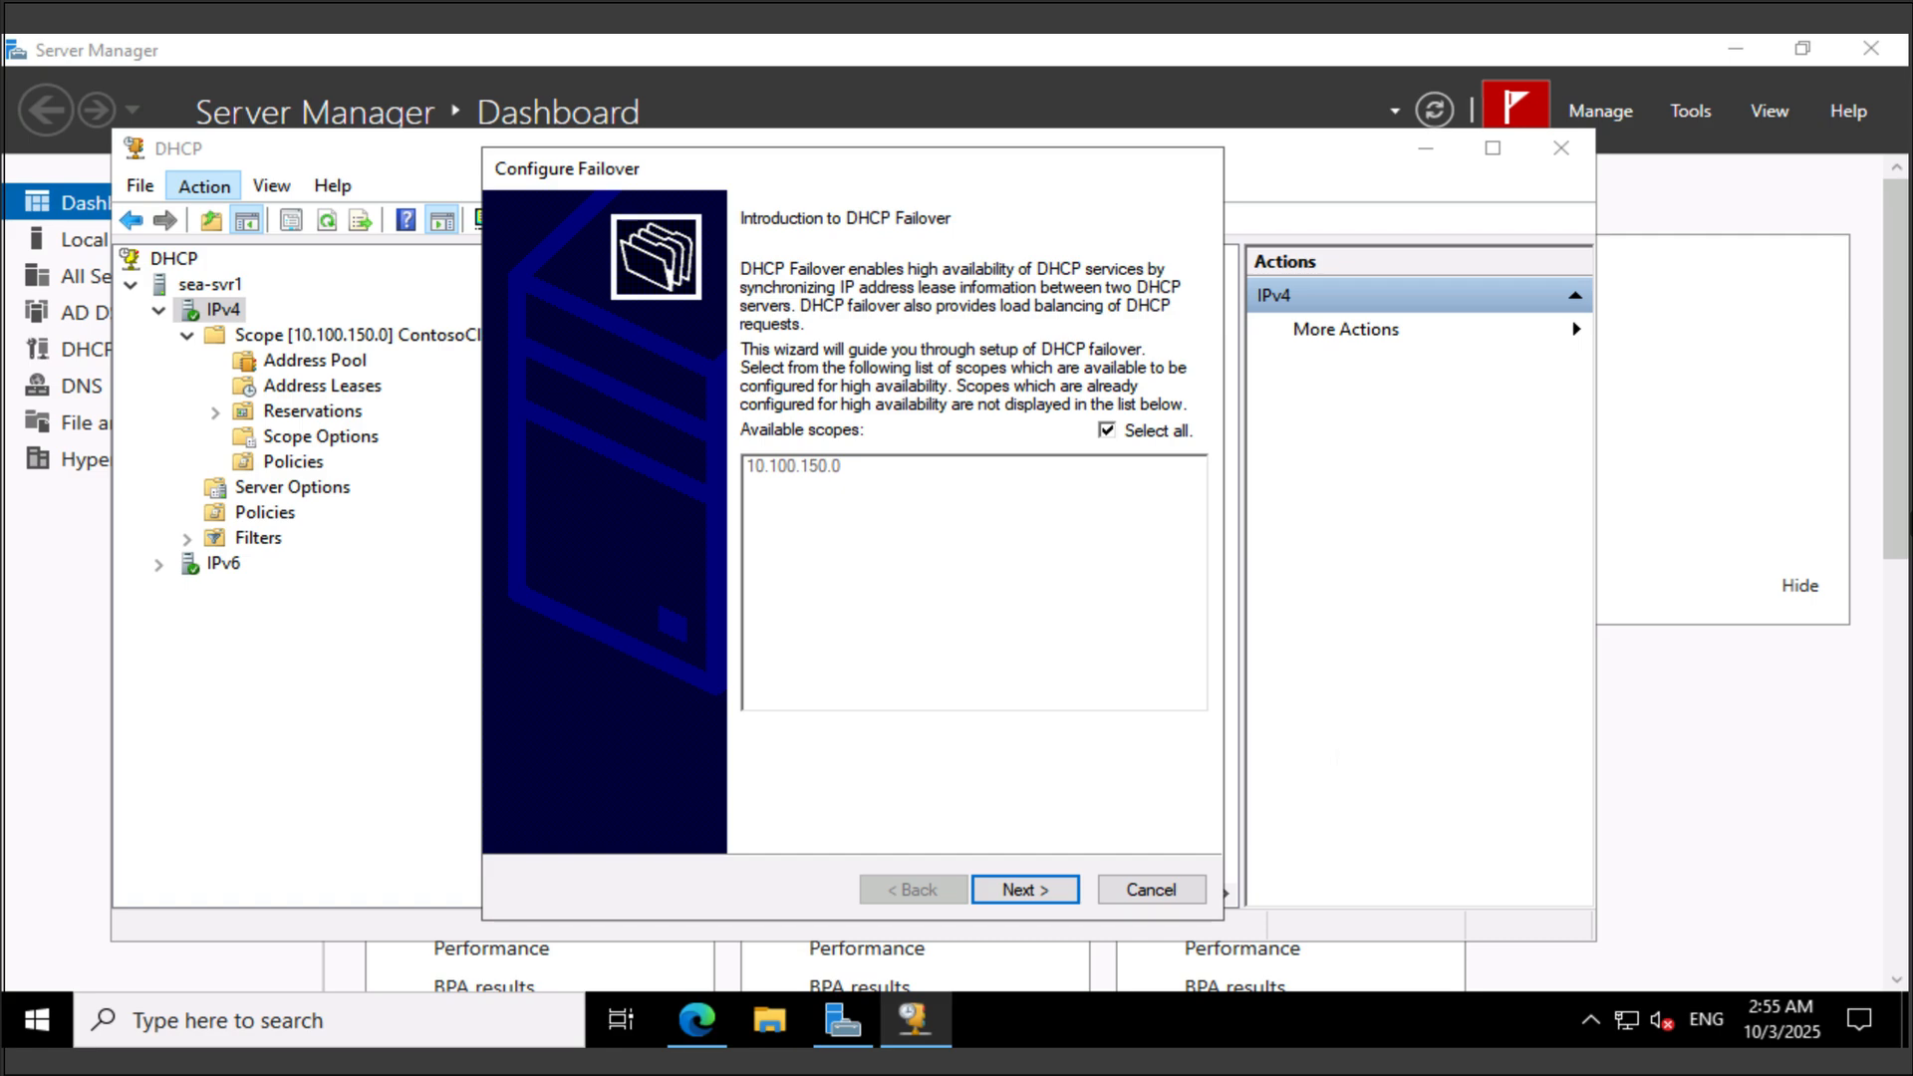
key(Return)
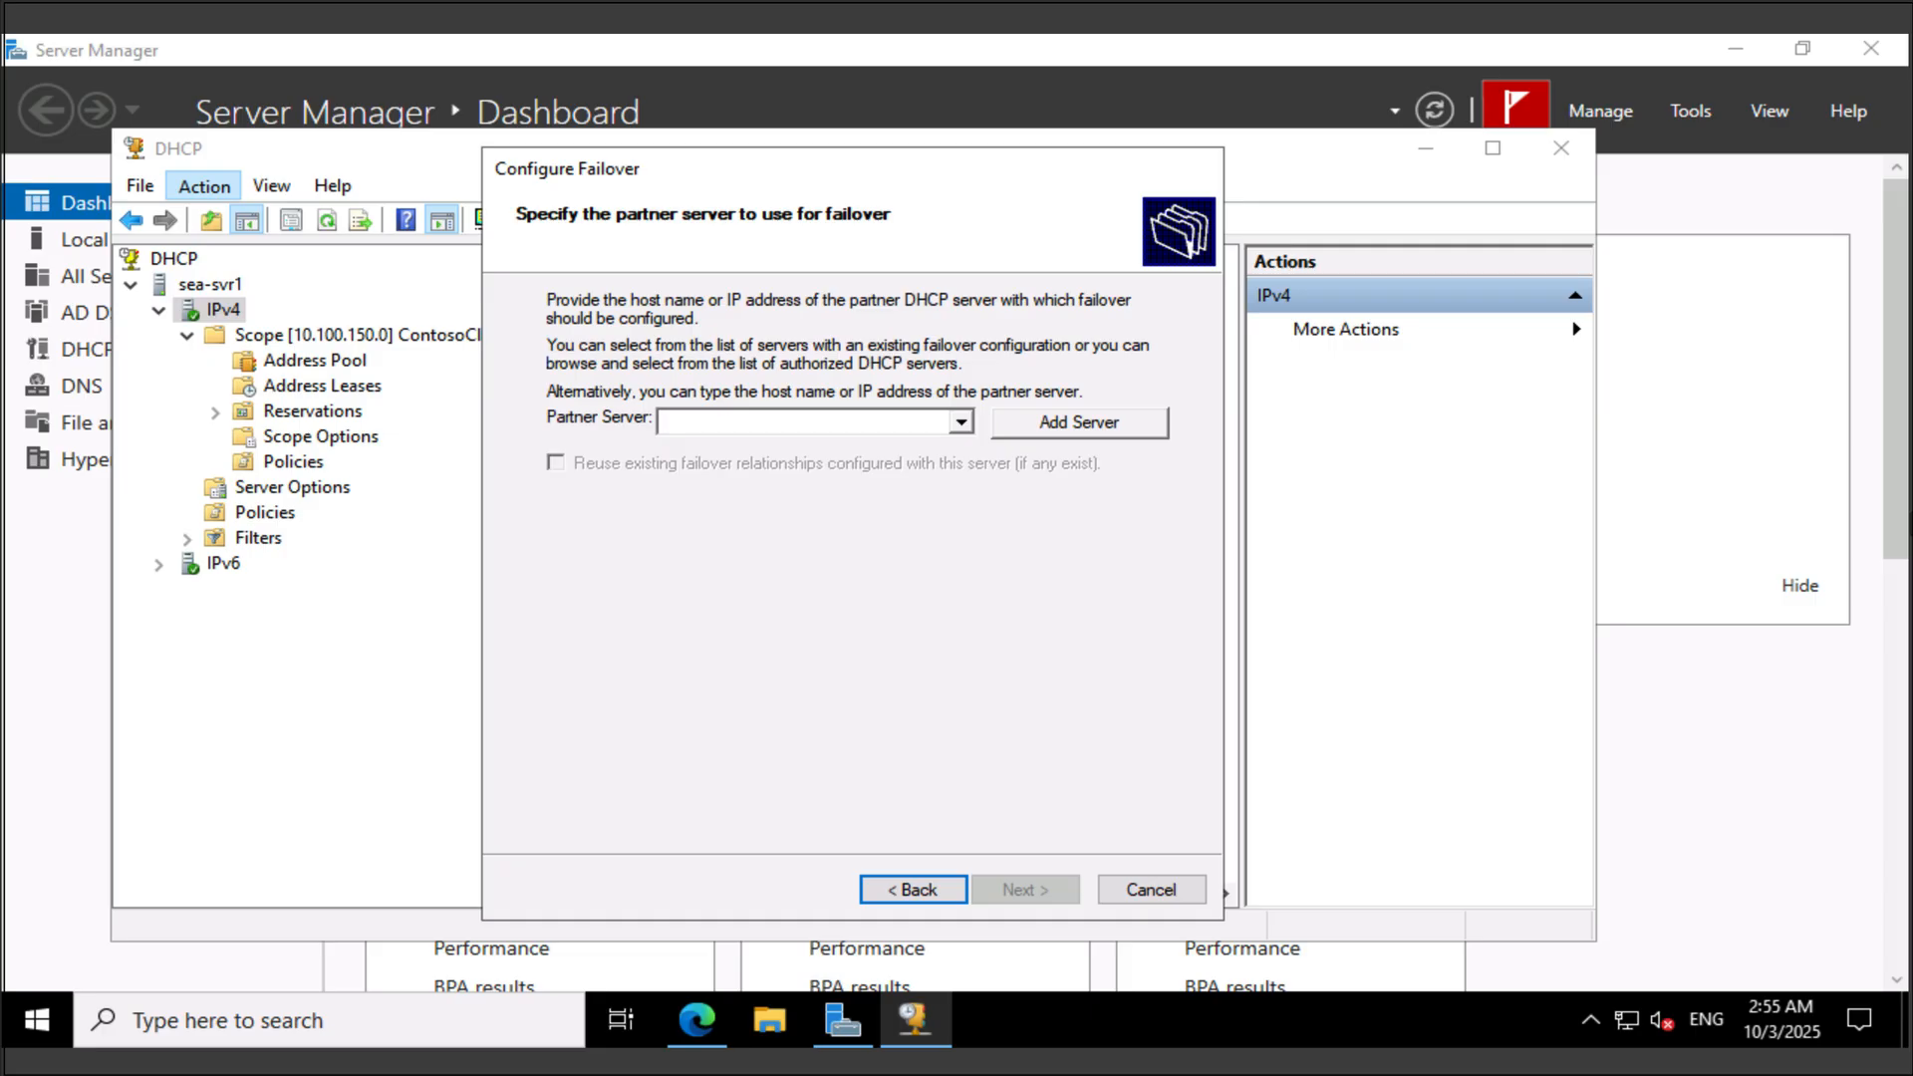
Set the authorized DHCP server sea-dc1.contoso.com as the failover partner and continue to the relationship settings.
click(1079, 423)
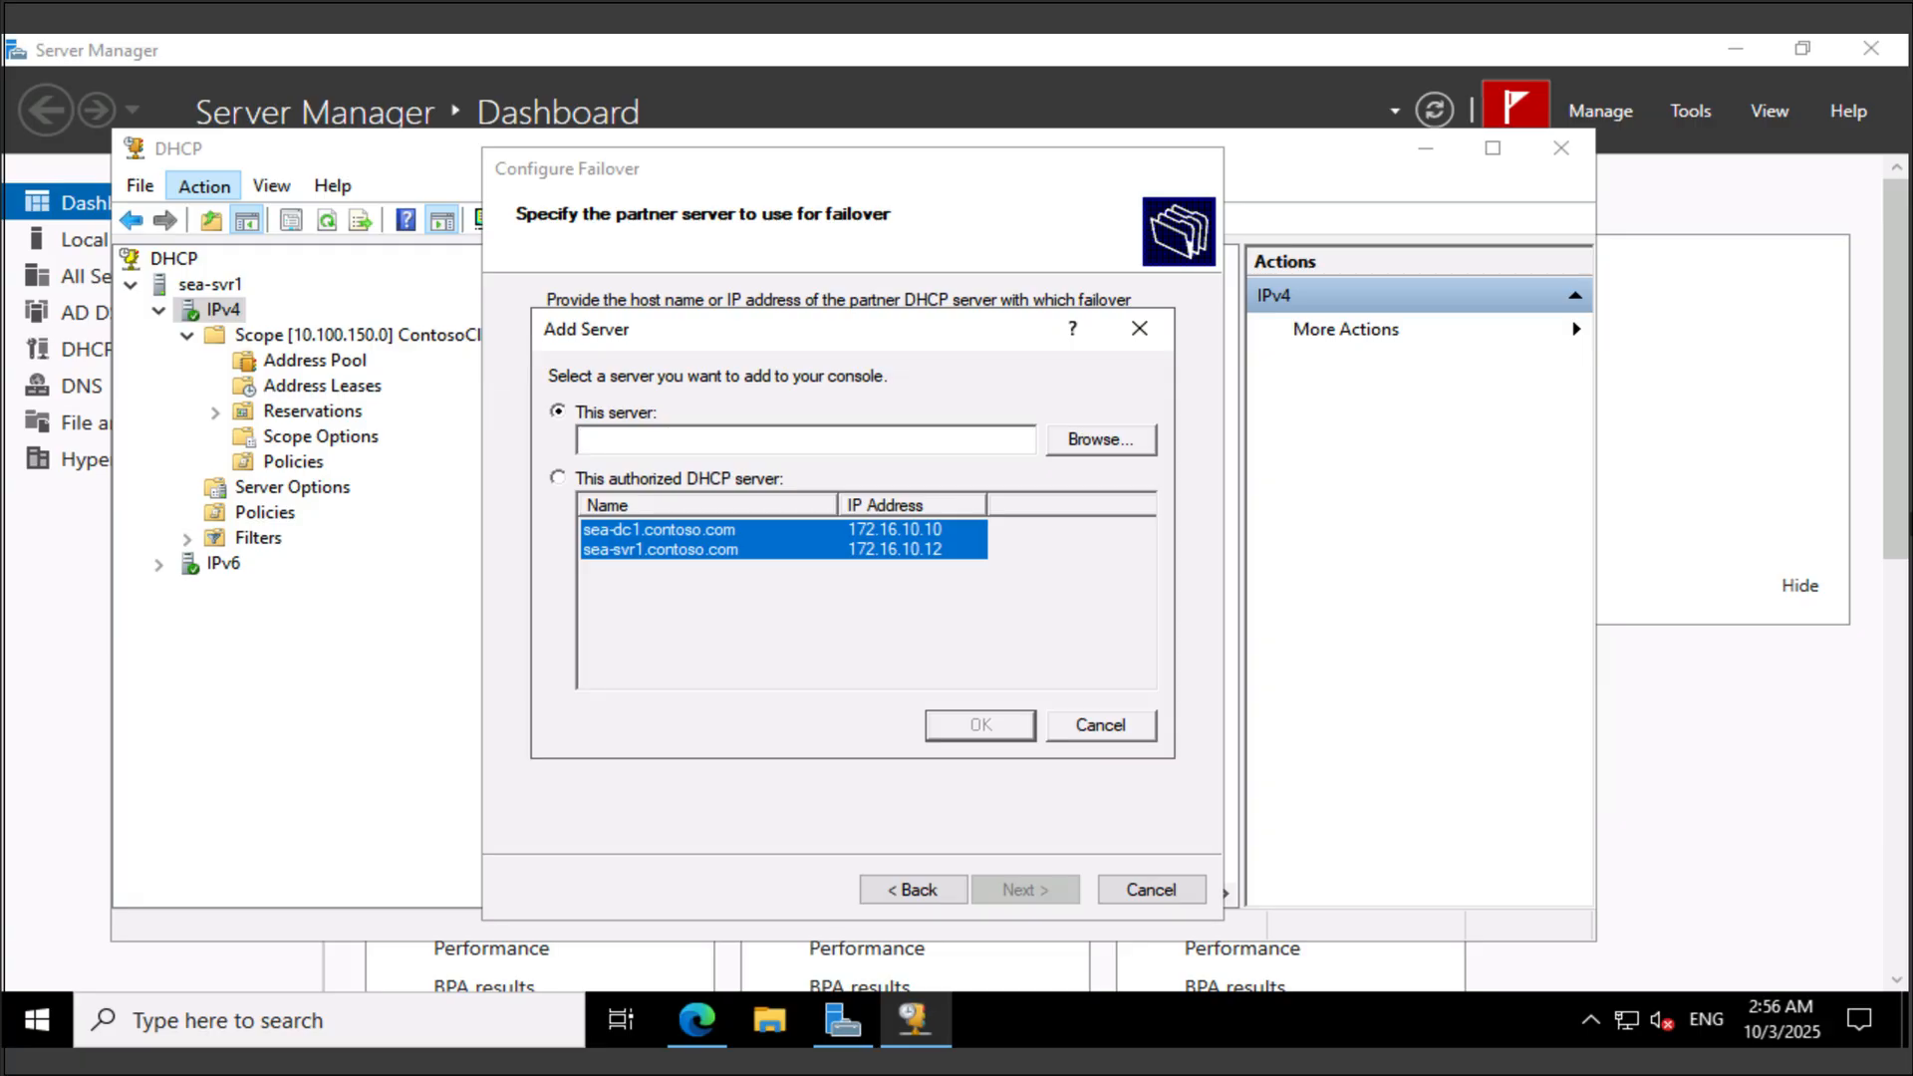
click(558, 479)
click(659, 530)
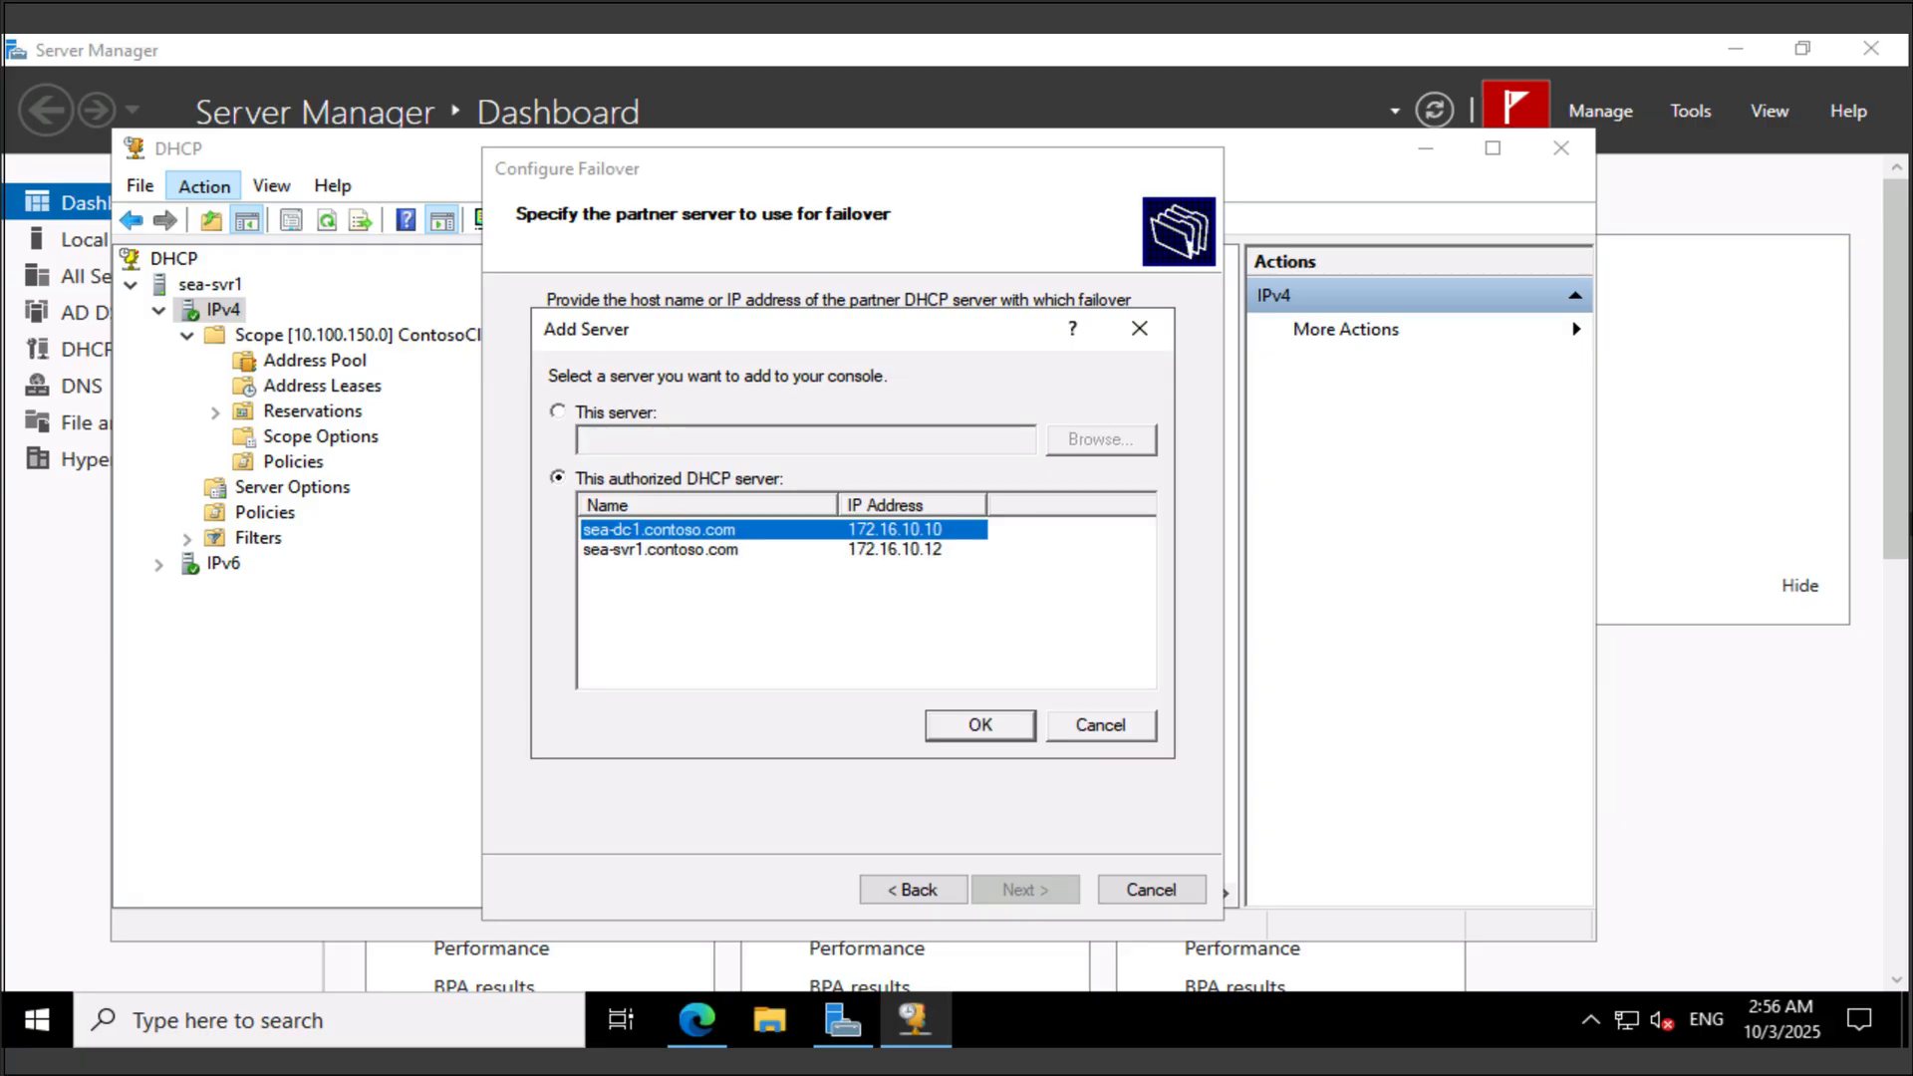
key(Return)
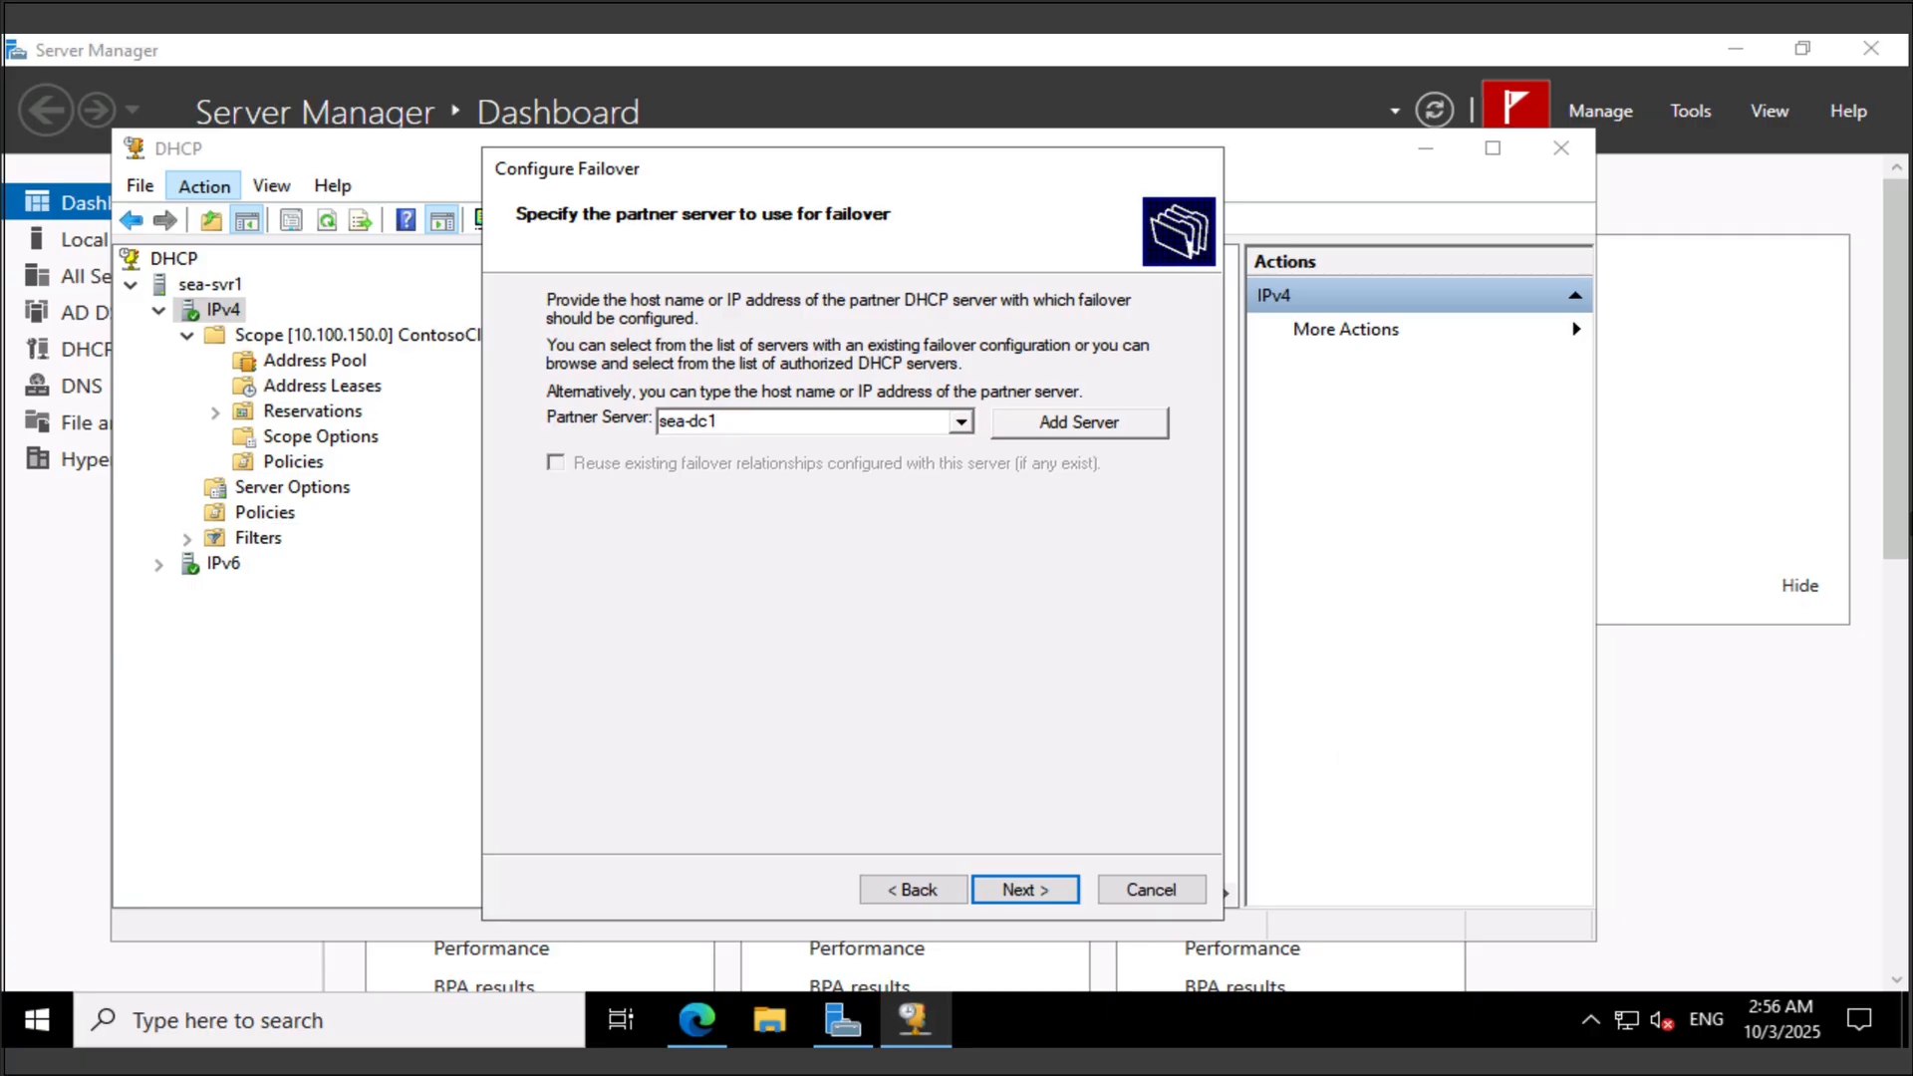
click(1025, 889)
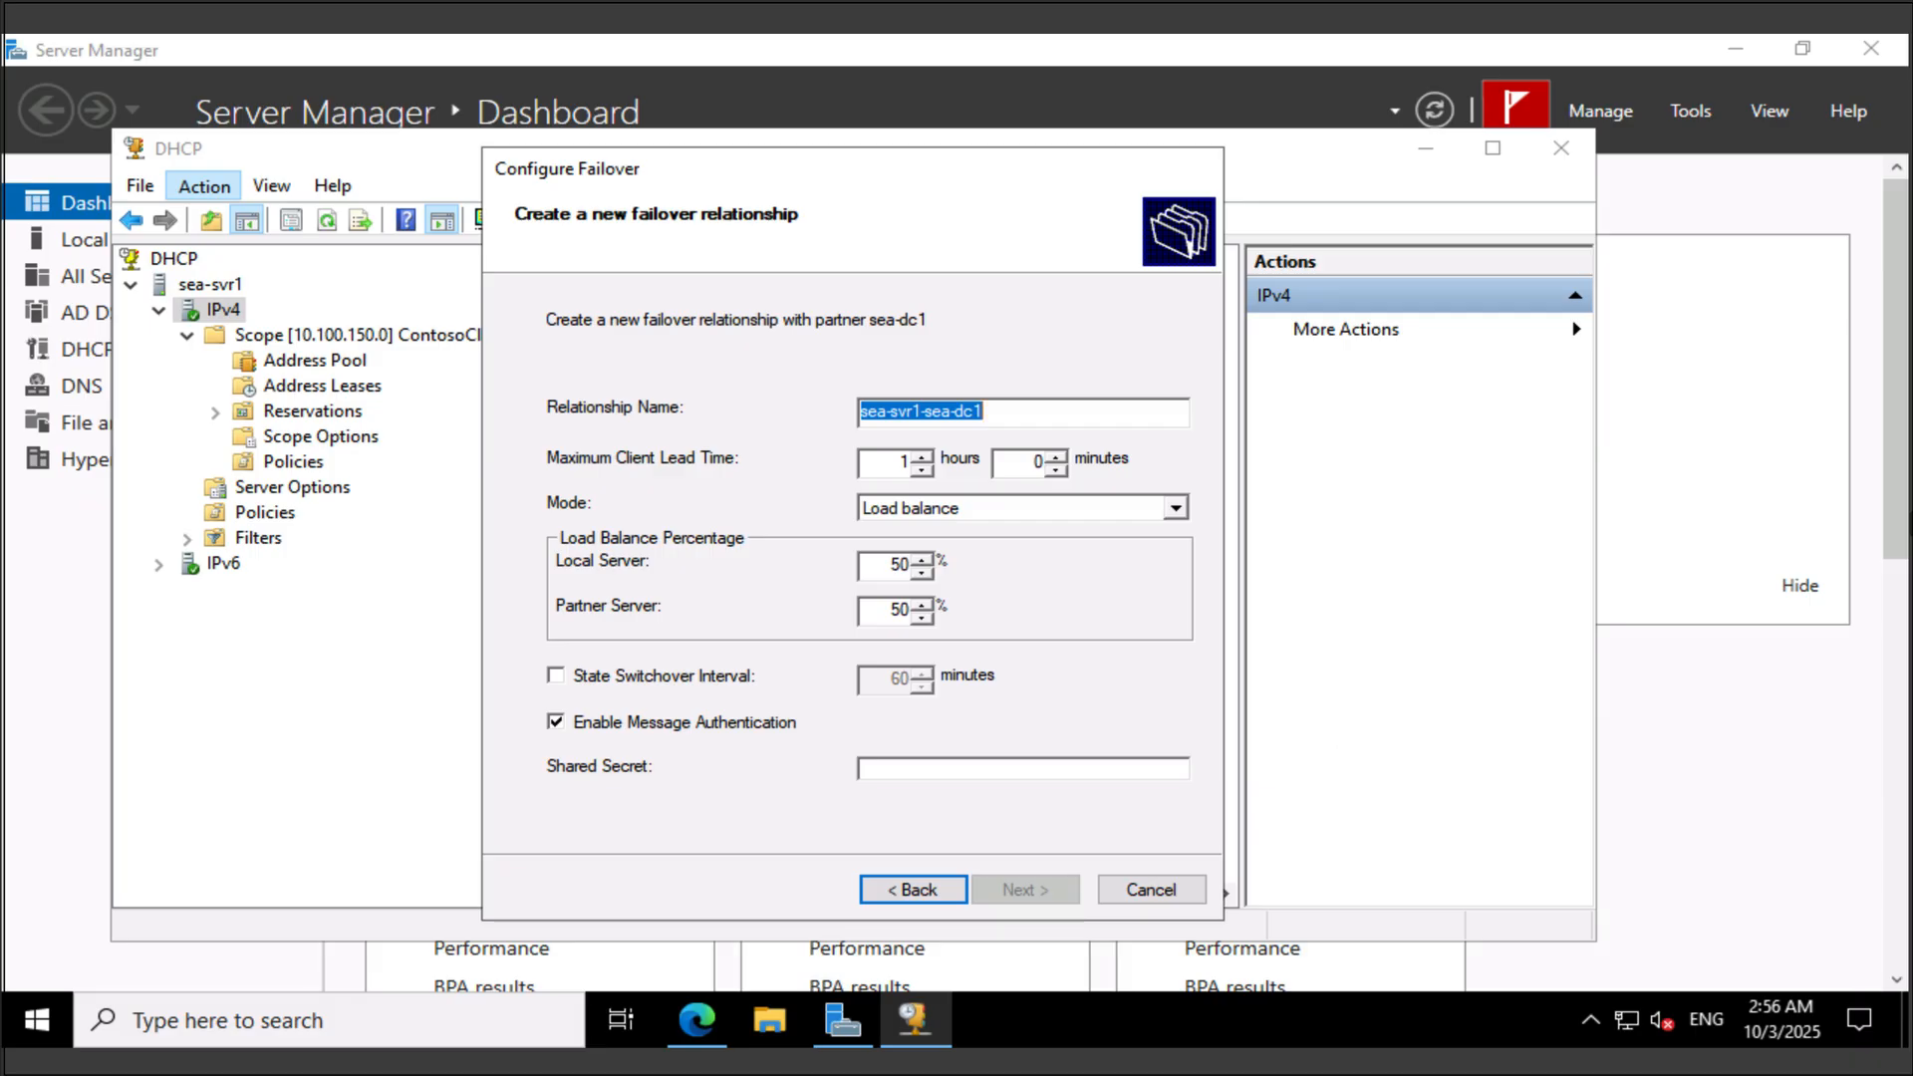
Name the failover relationship SEA-SVR1 to SEA-DC1 and set its mode to Hot standby.
text(SEA-SVR1 to SEA-DC1)
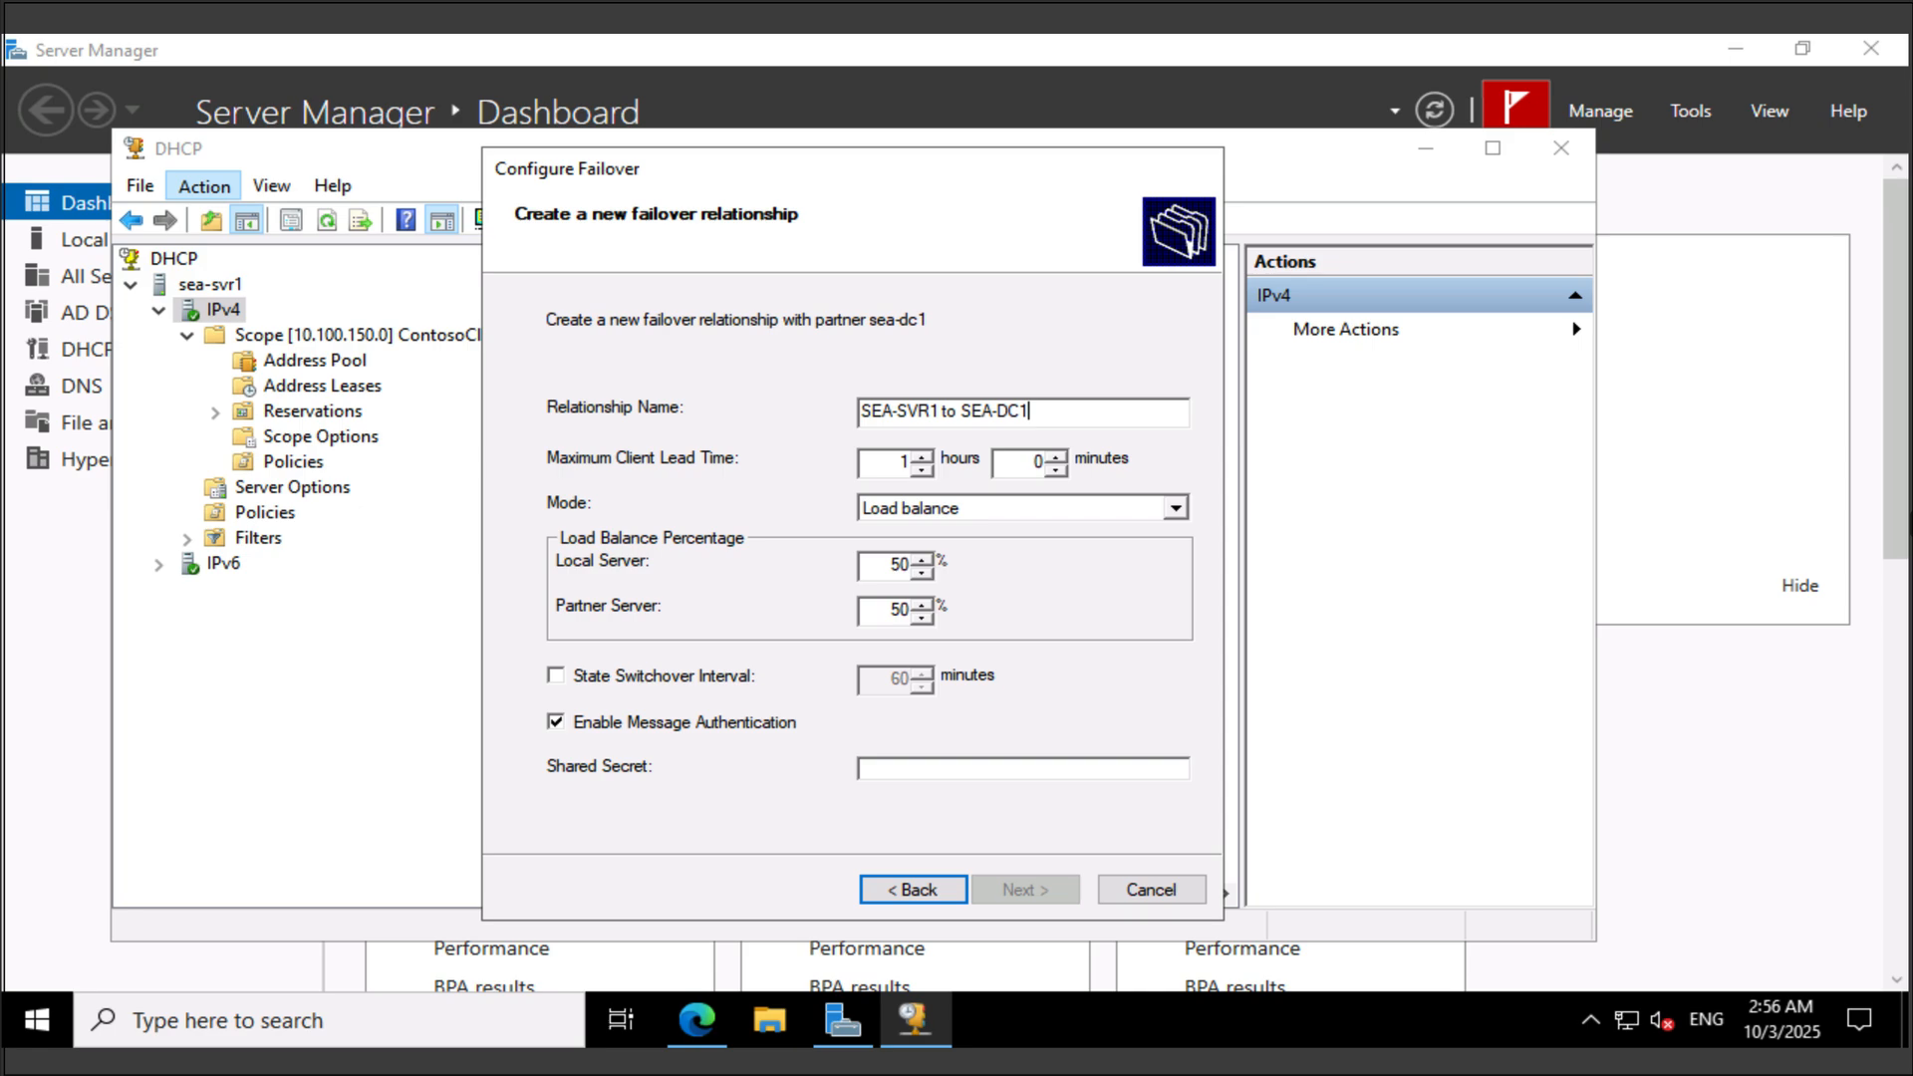
click(1176, 508)
key(Down)
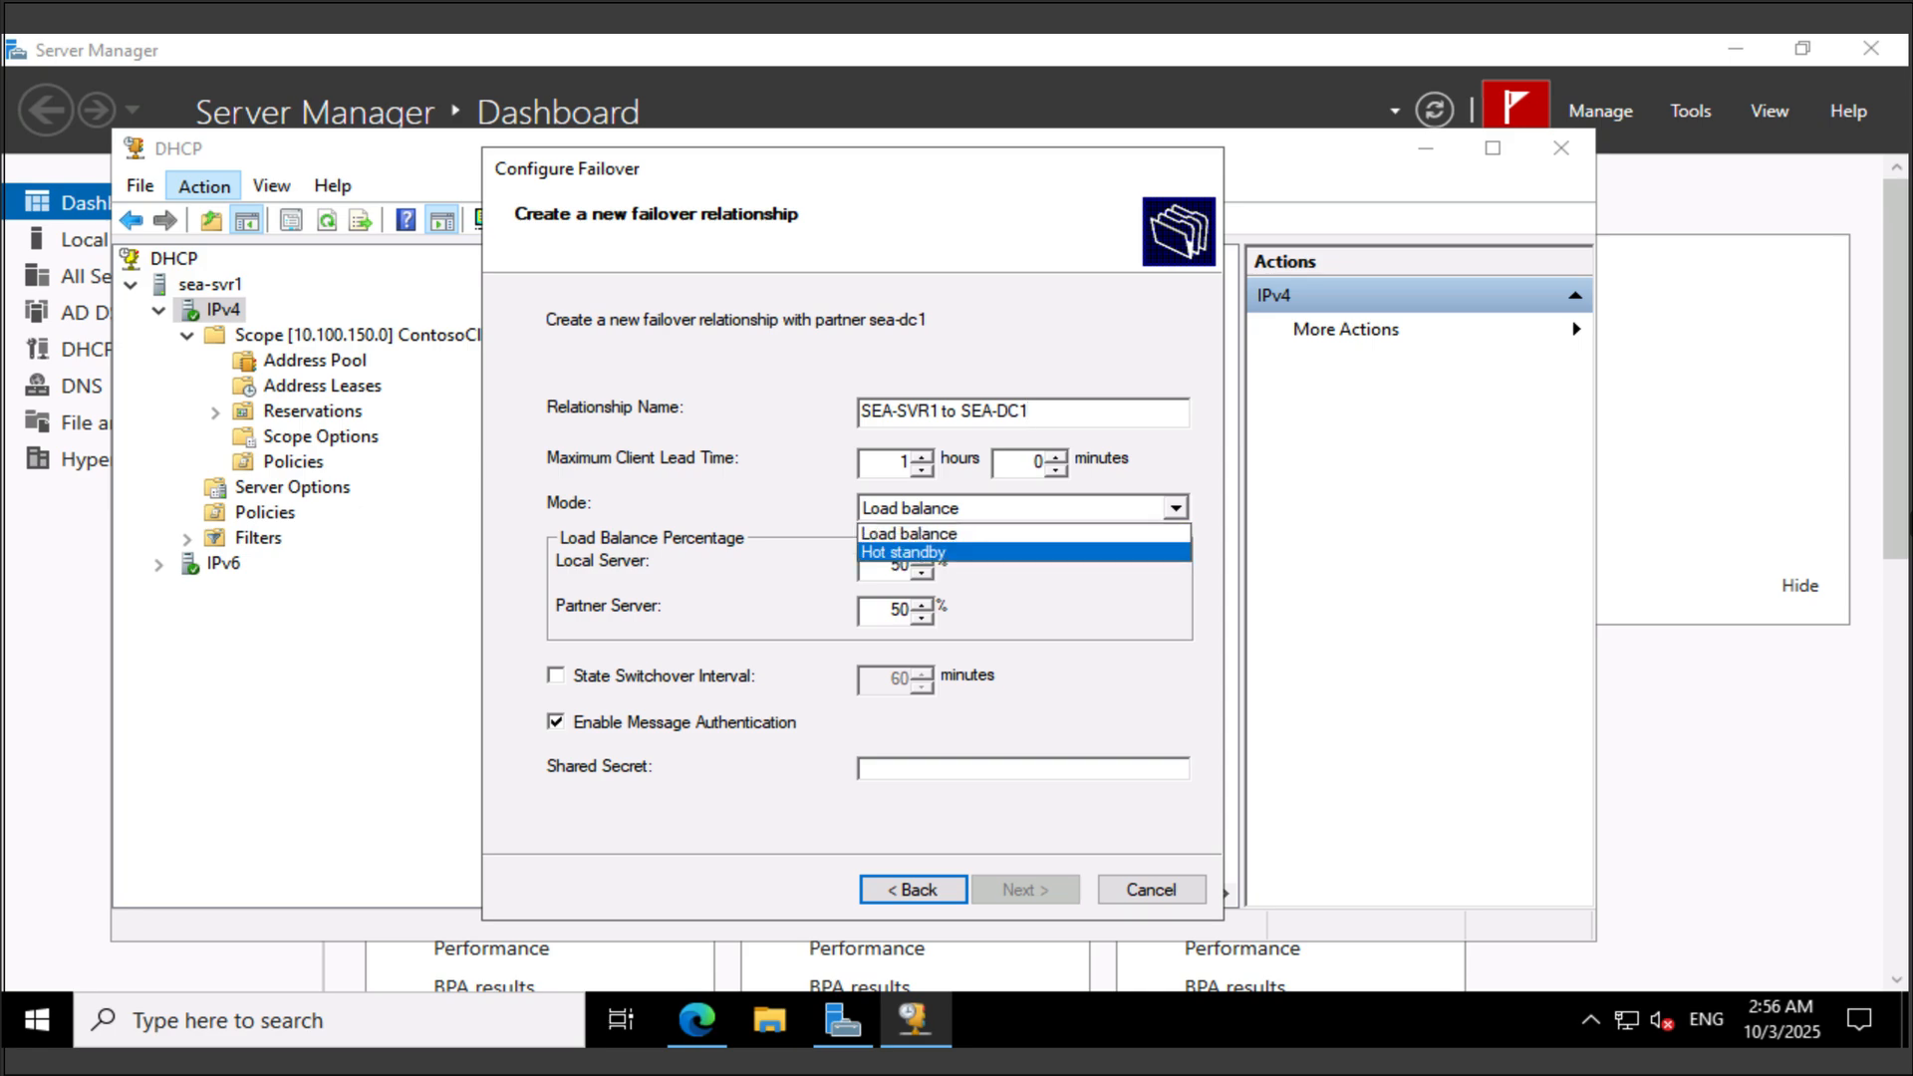
key(Return)
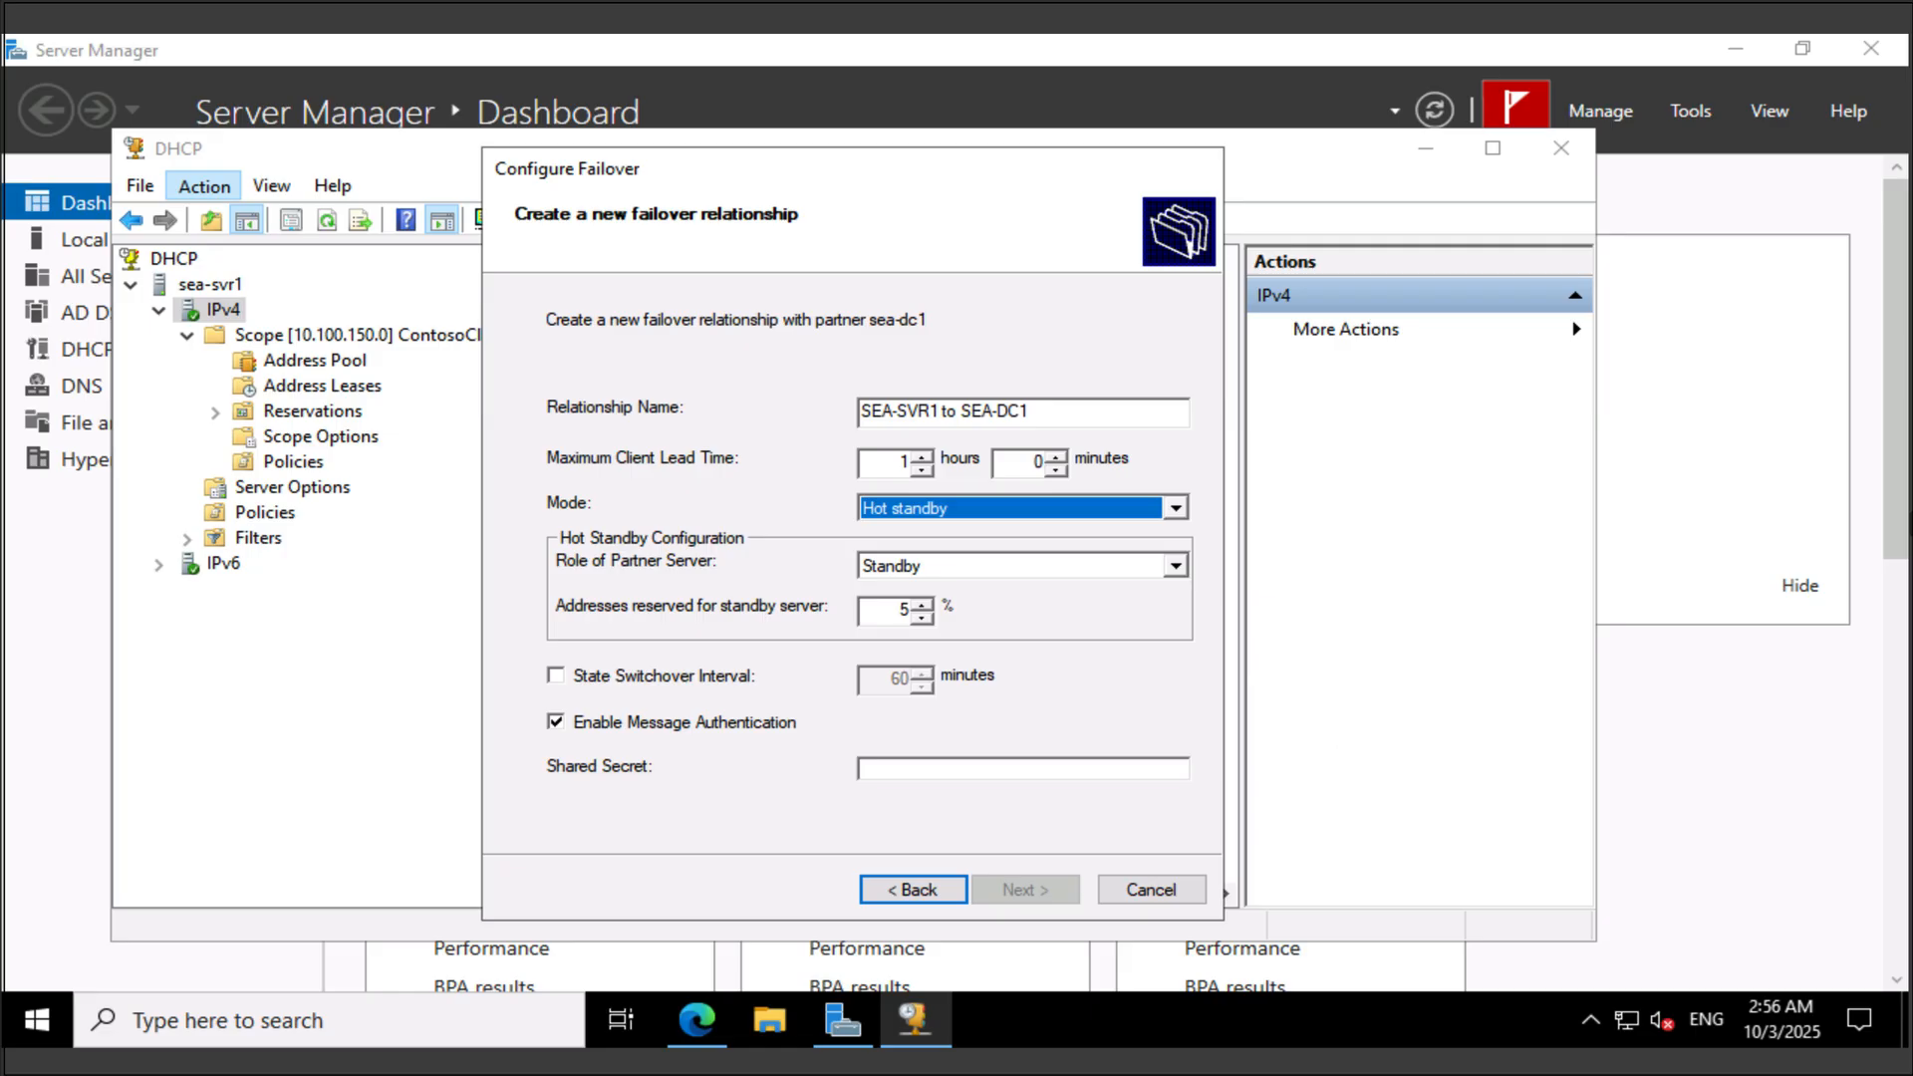
Paste the shared secret for message authentication, then finish the failover configuration and close its progress report.
click(1022, 768)
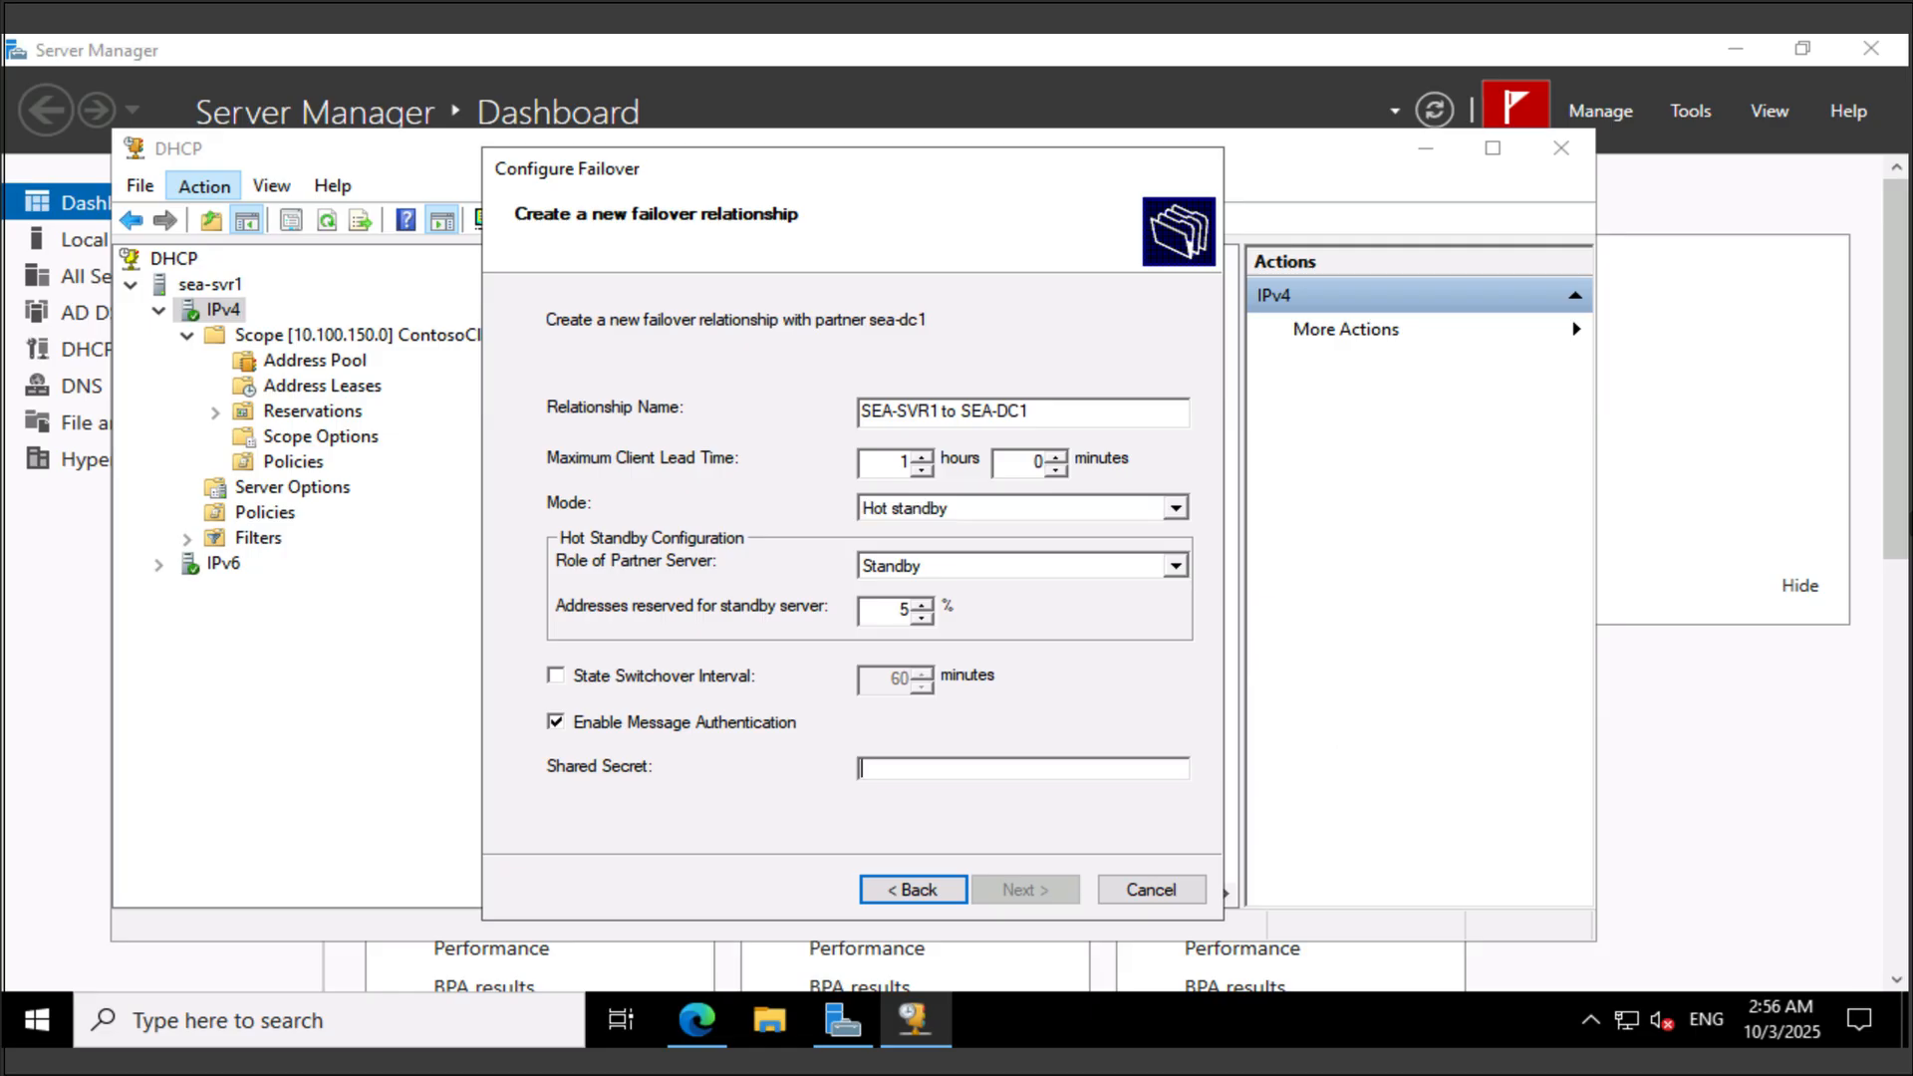
key(ctrl+v)
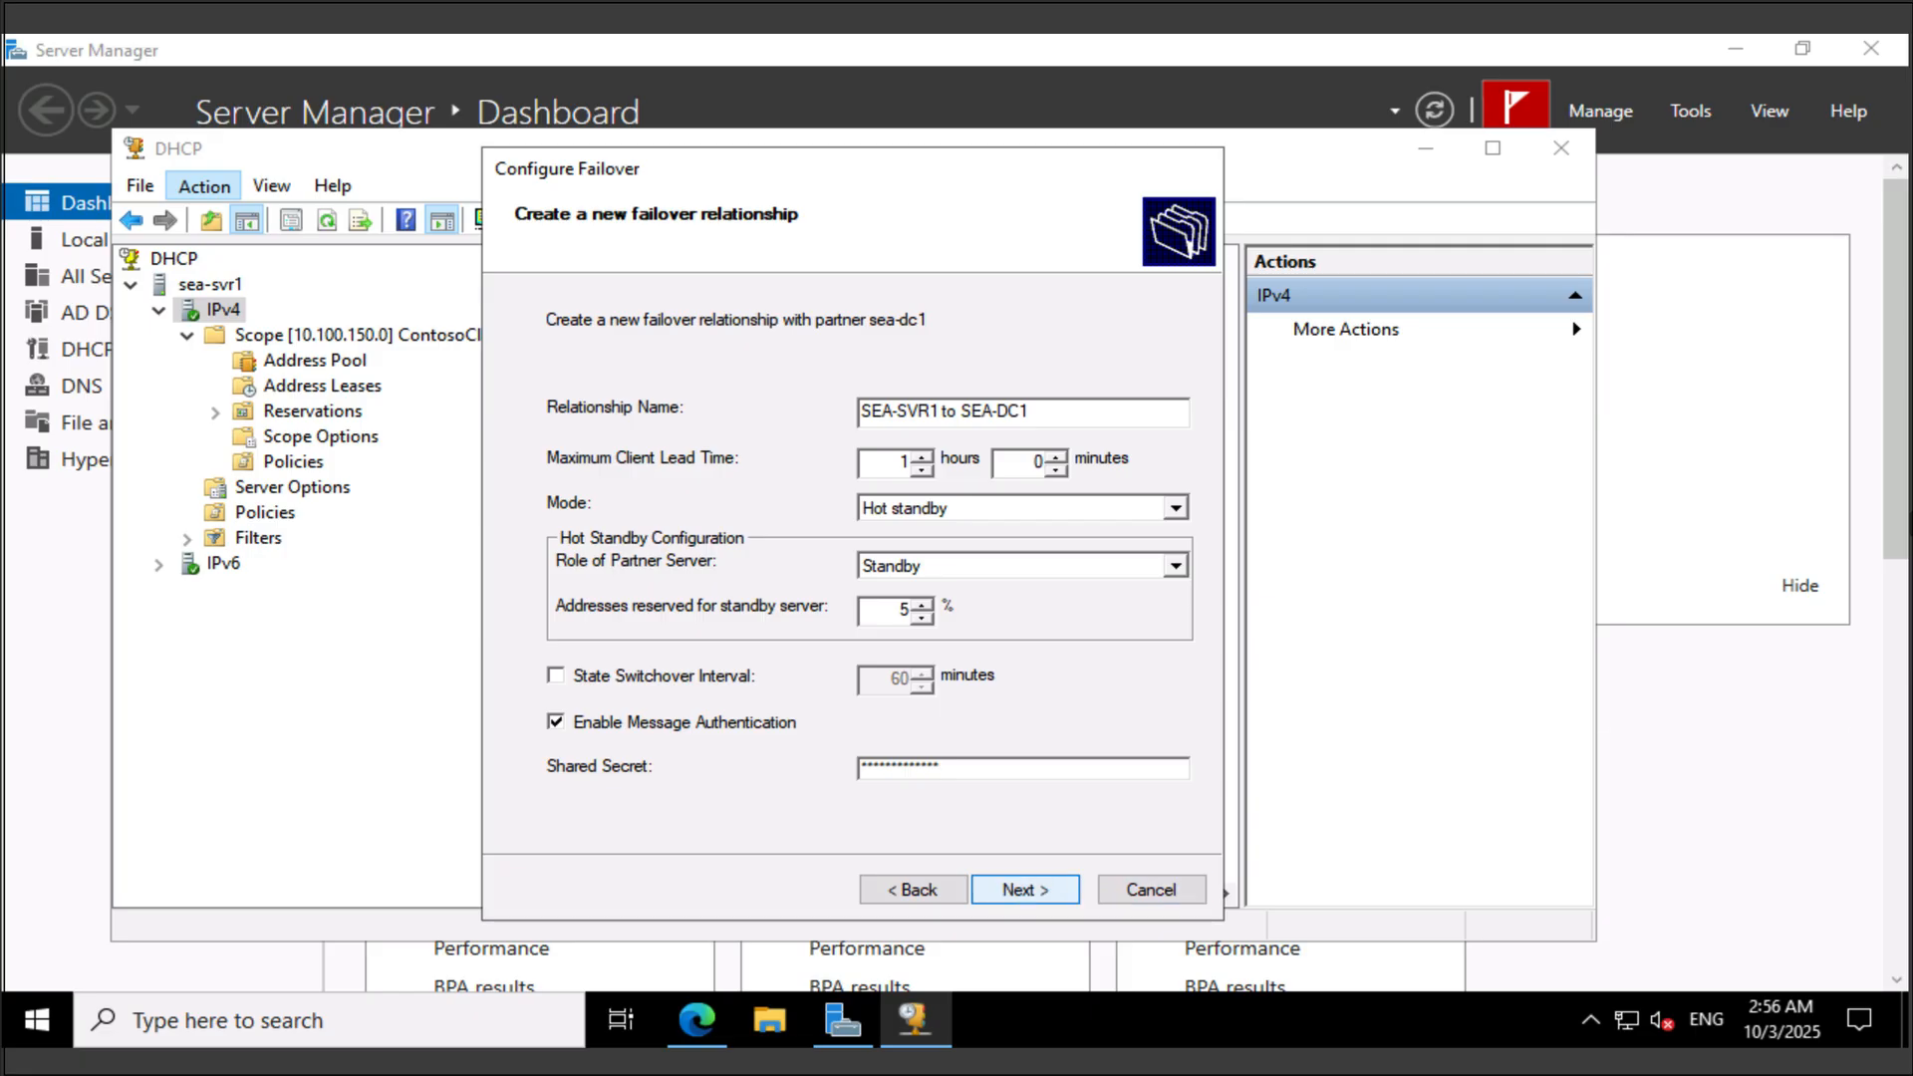
key(Return)
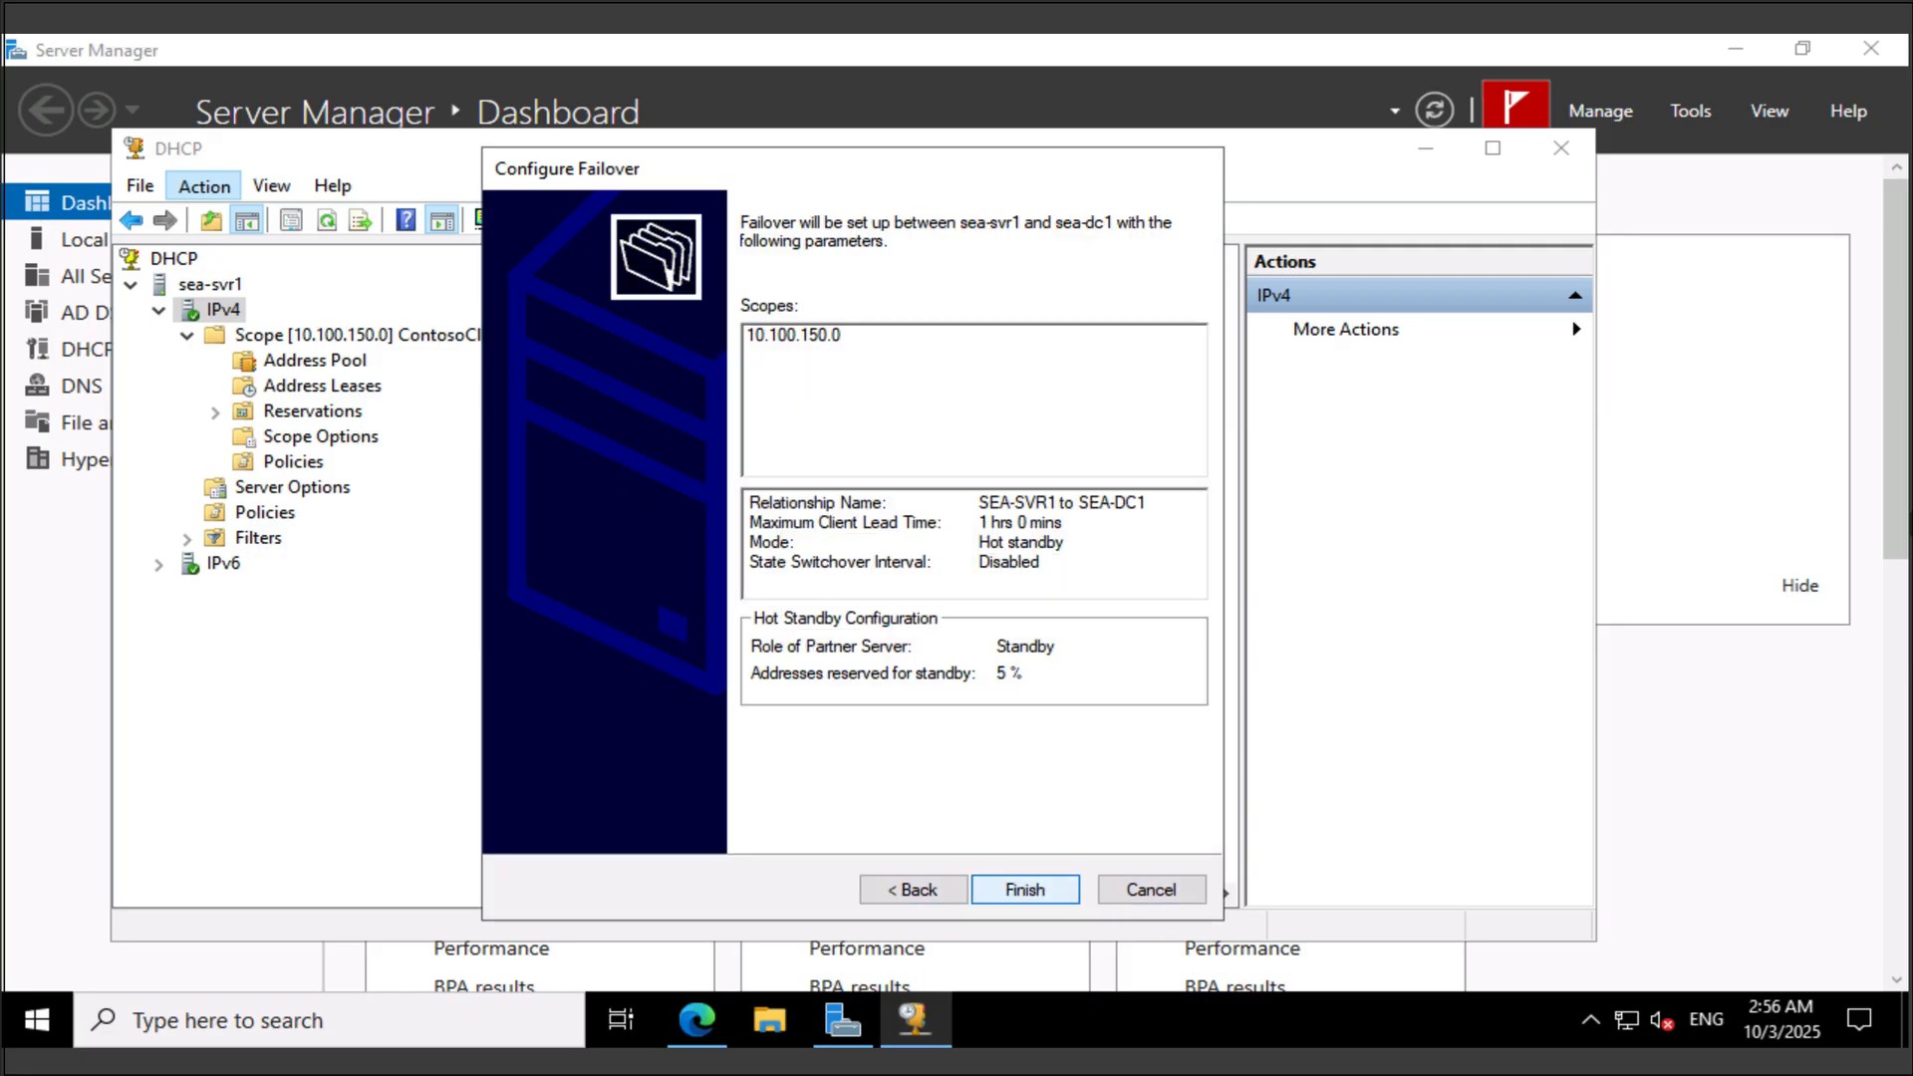
key(Return)
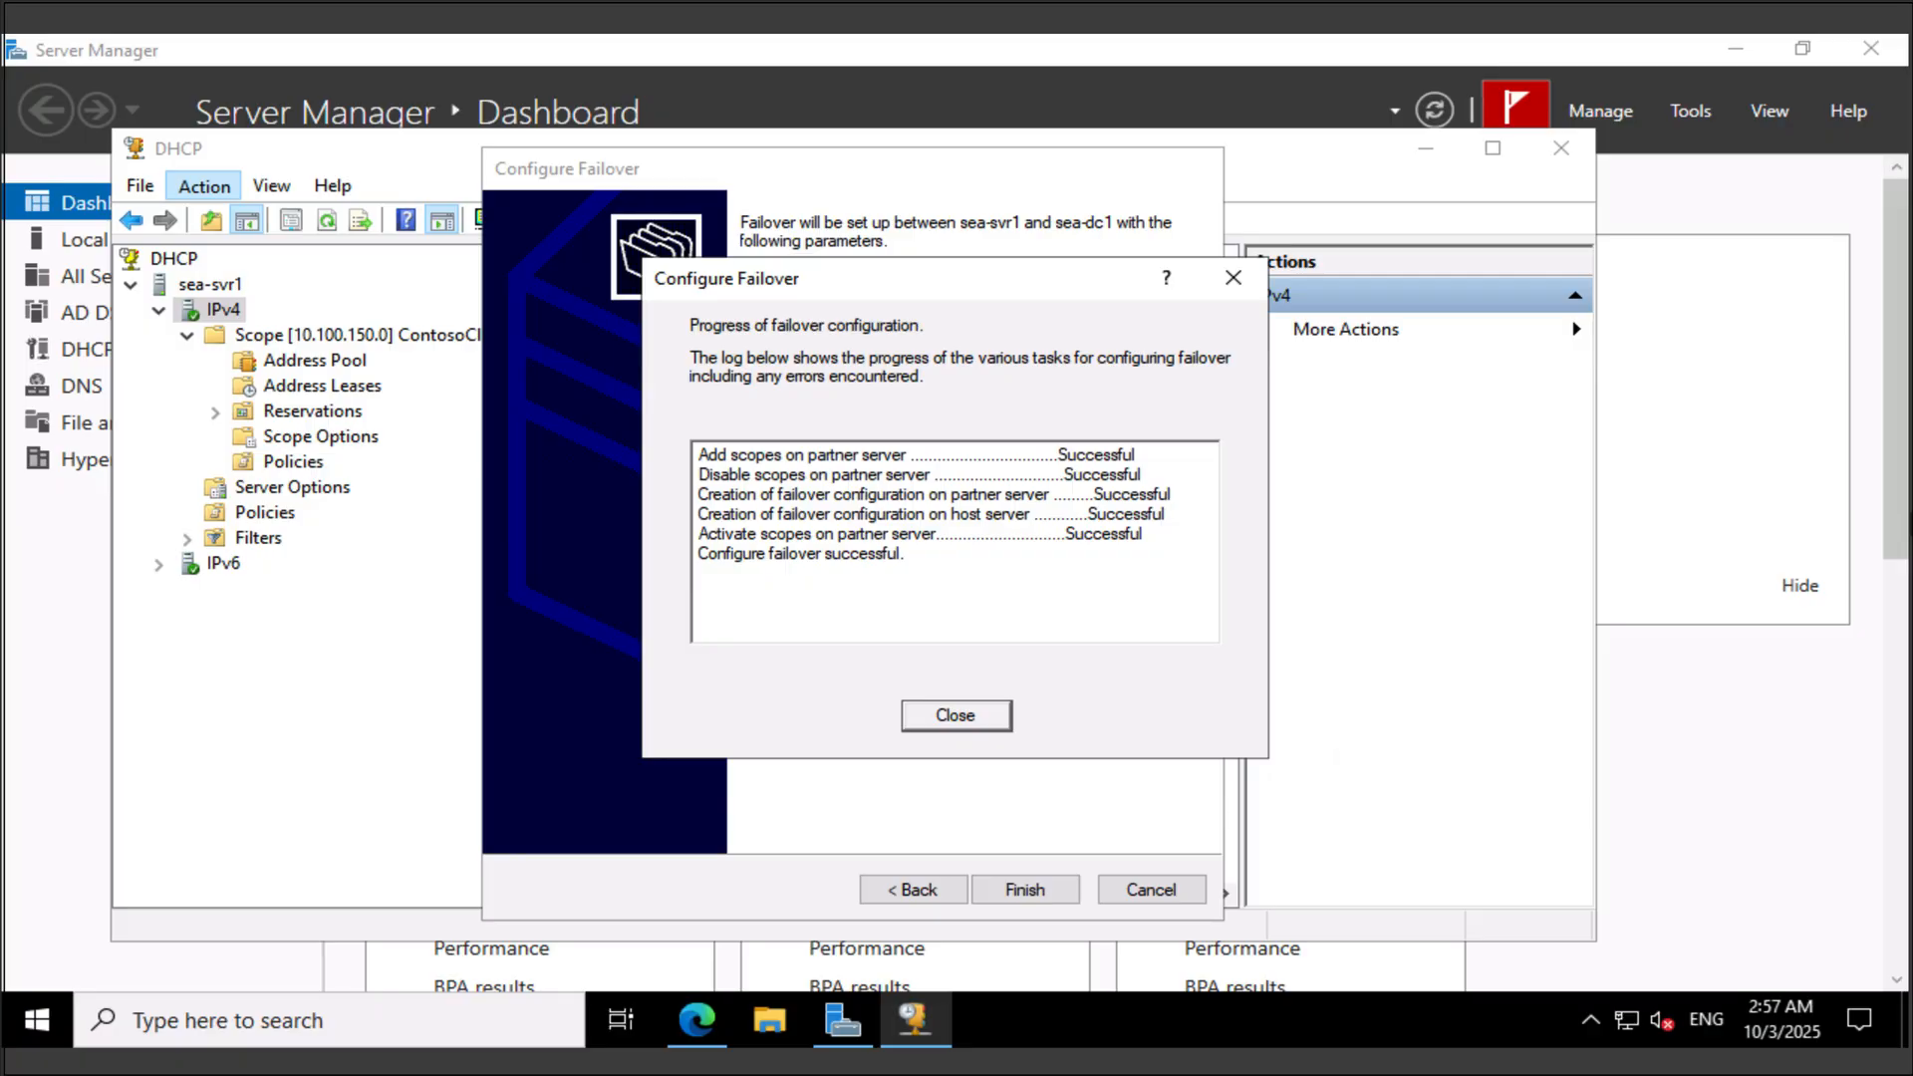
key(Return)
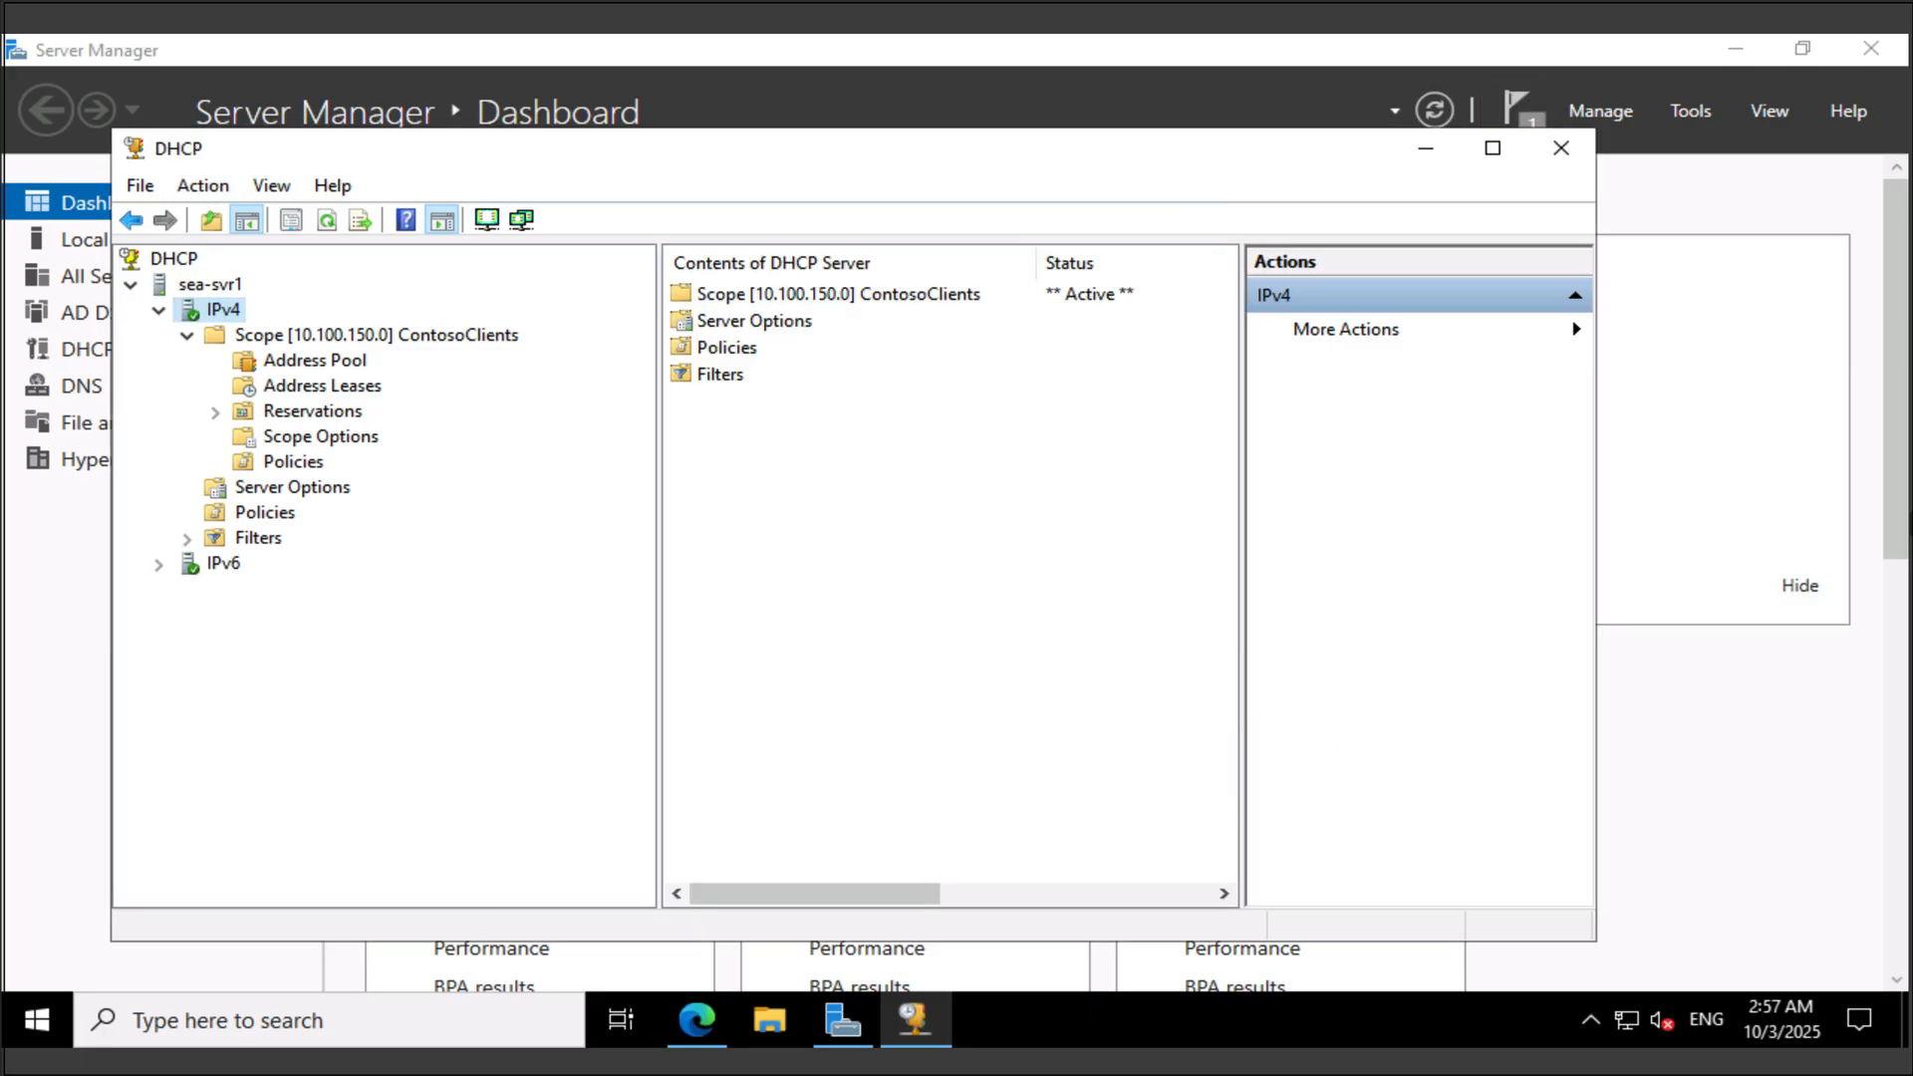
Add the authorized DHCP server sea-dc1.contoso.com to the DHCP console.
right_click(158, 262)
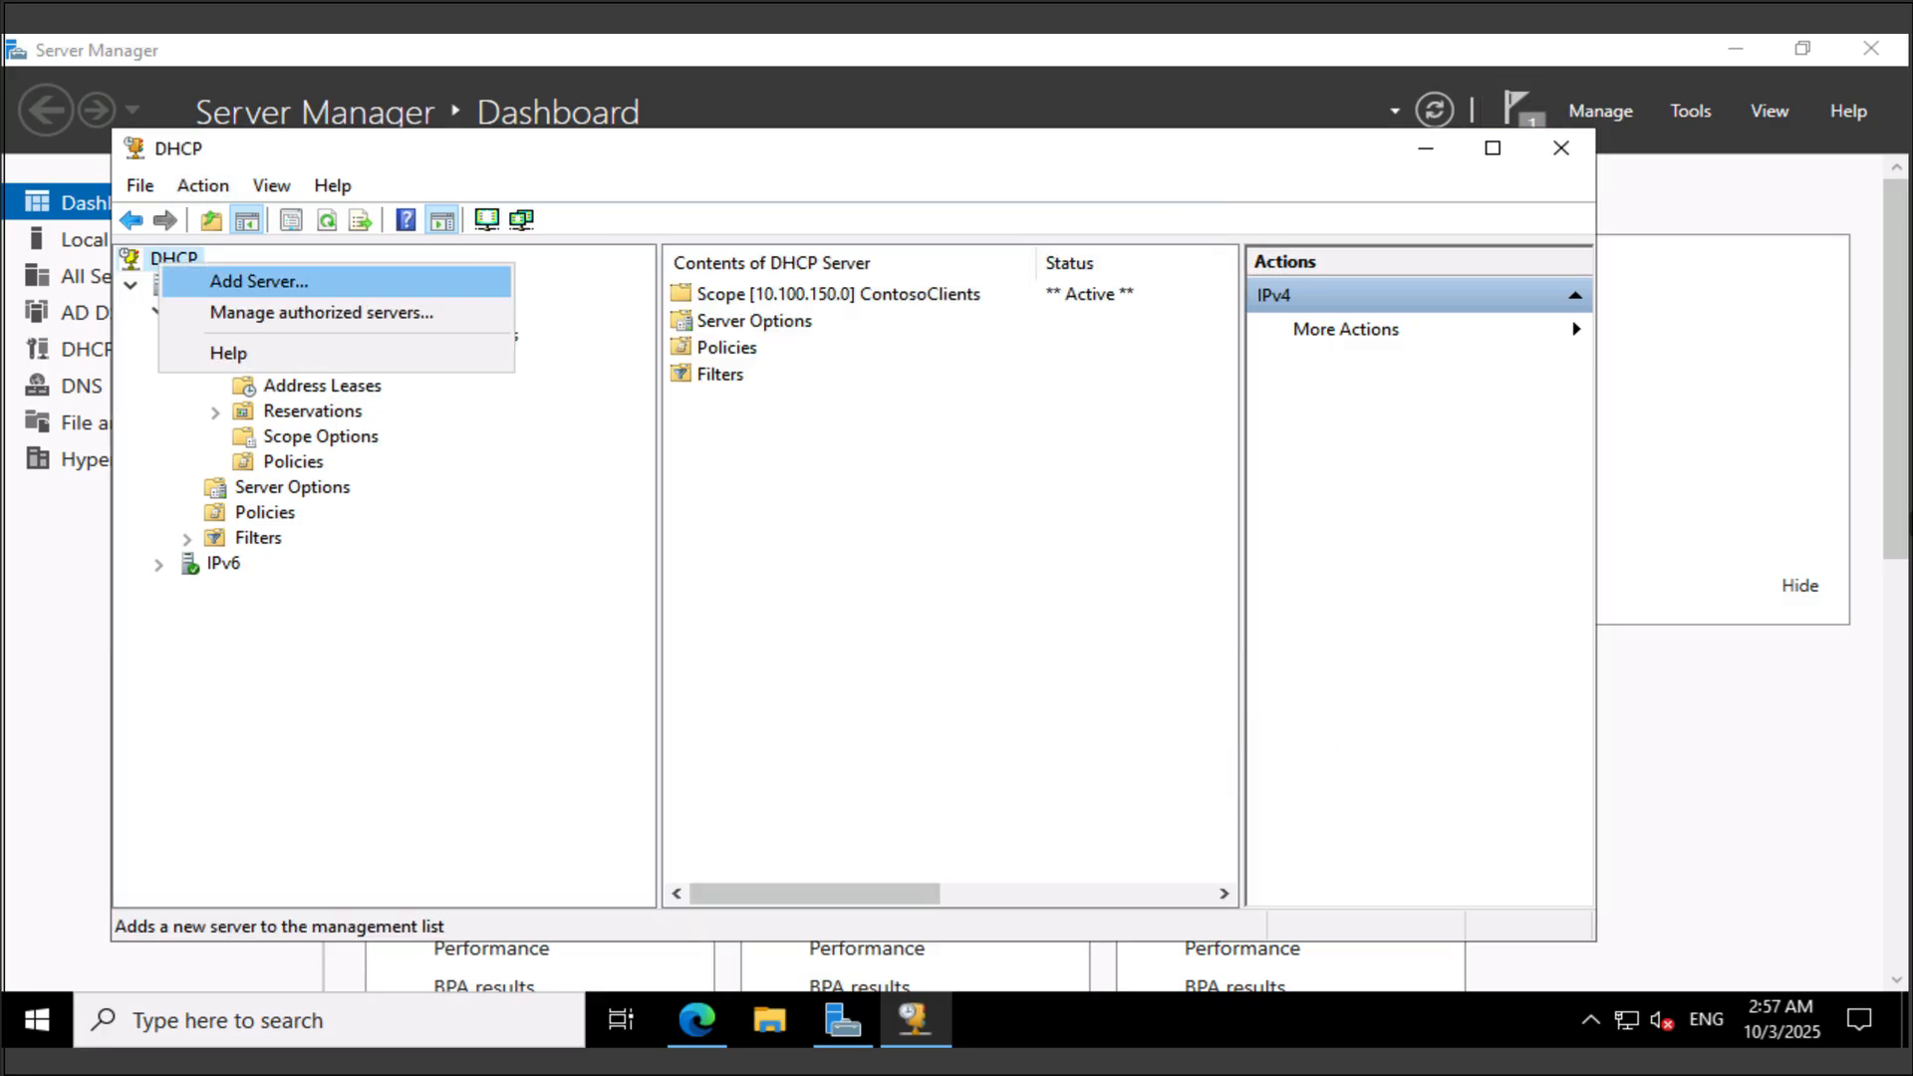
key(Return)
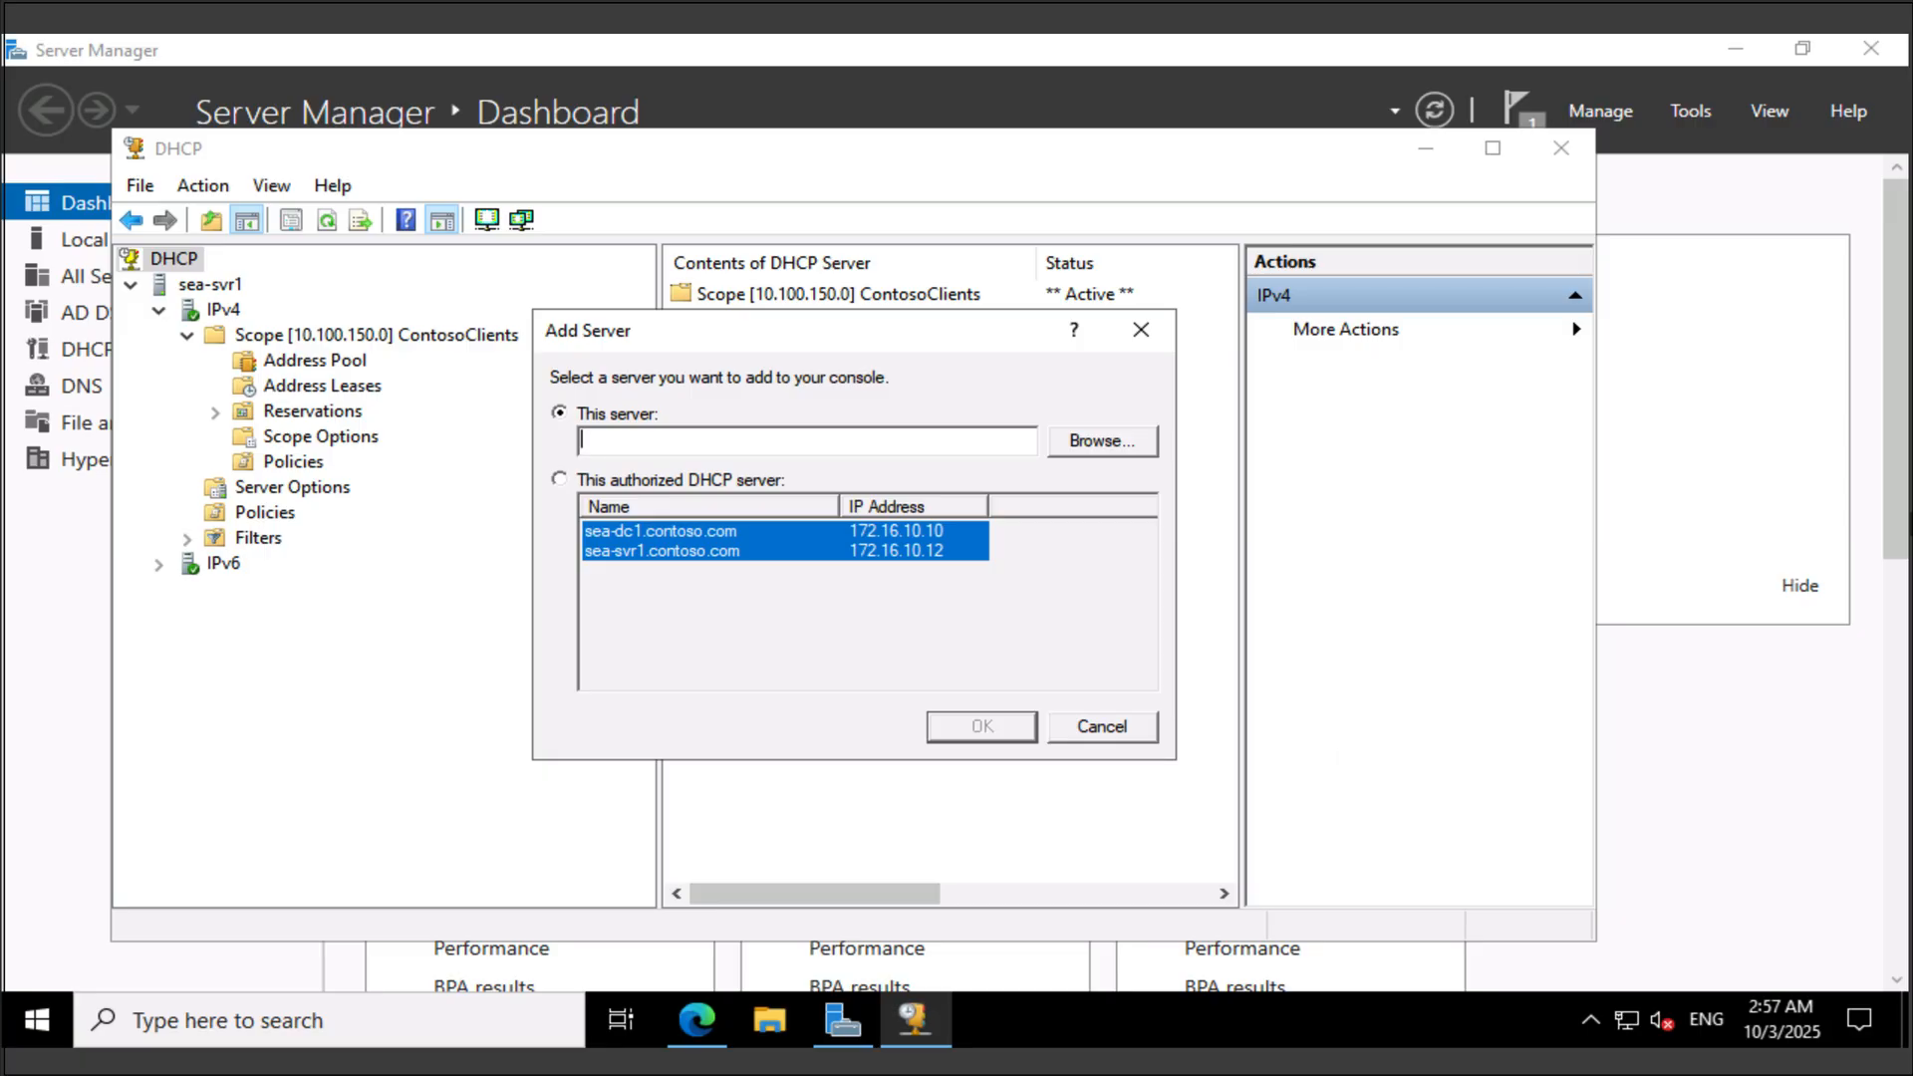
click(560, 479)
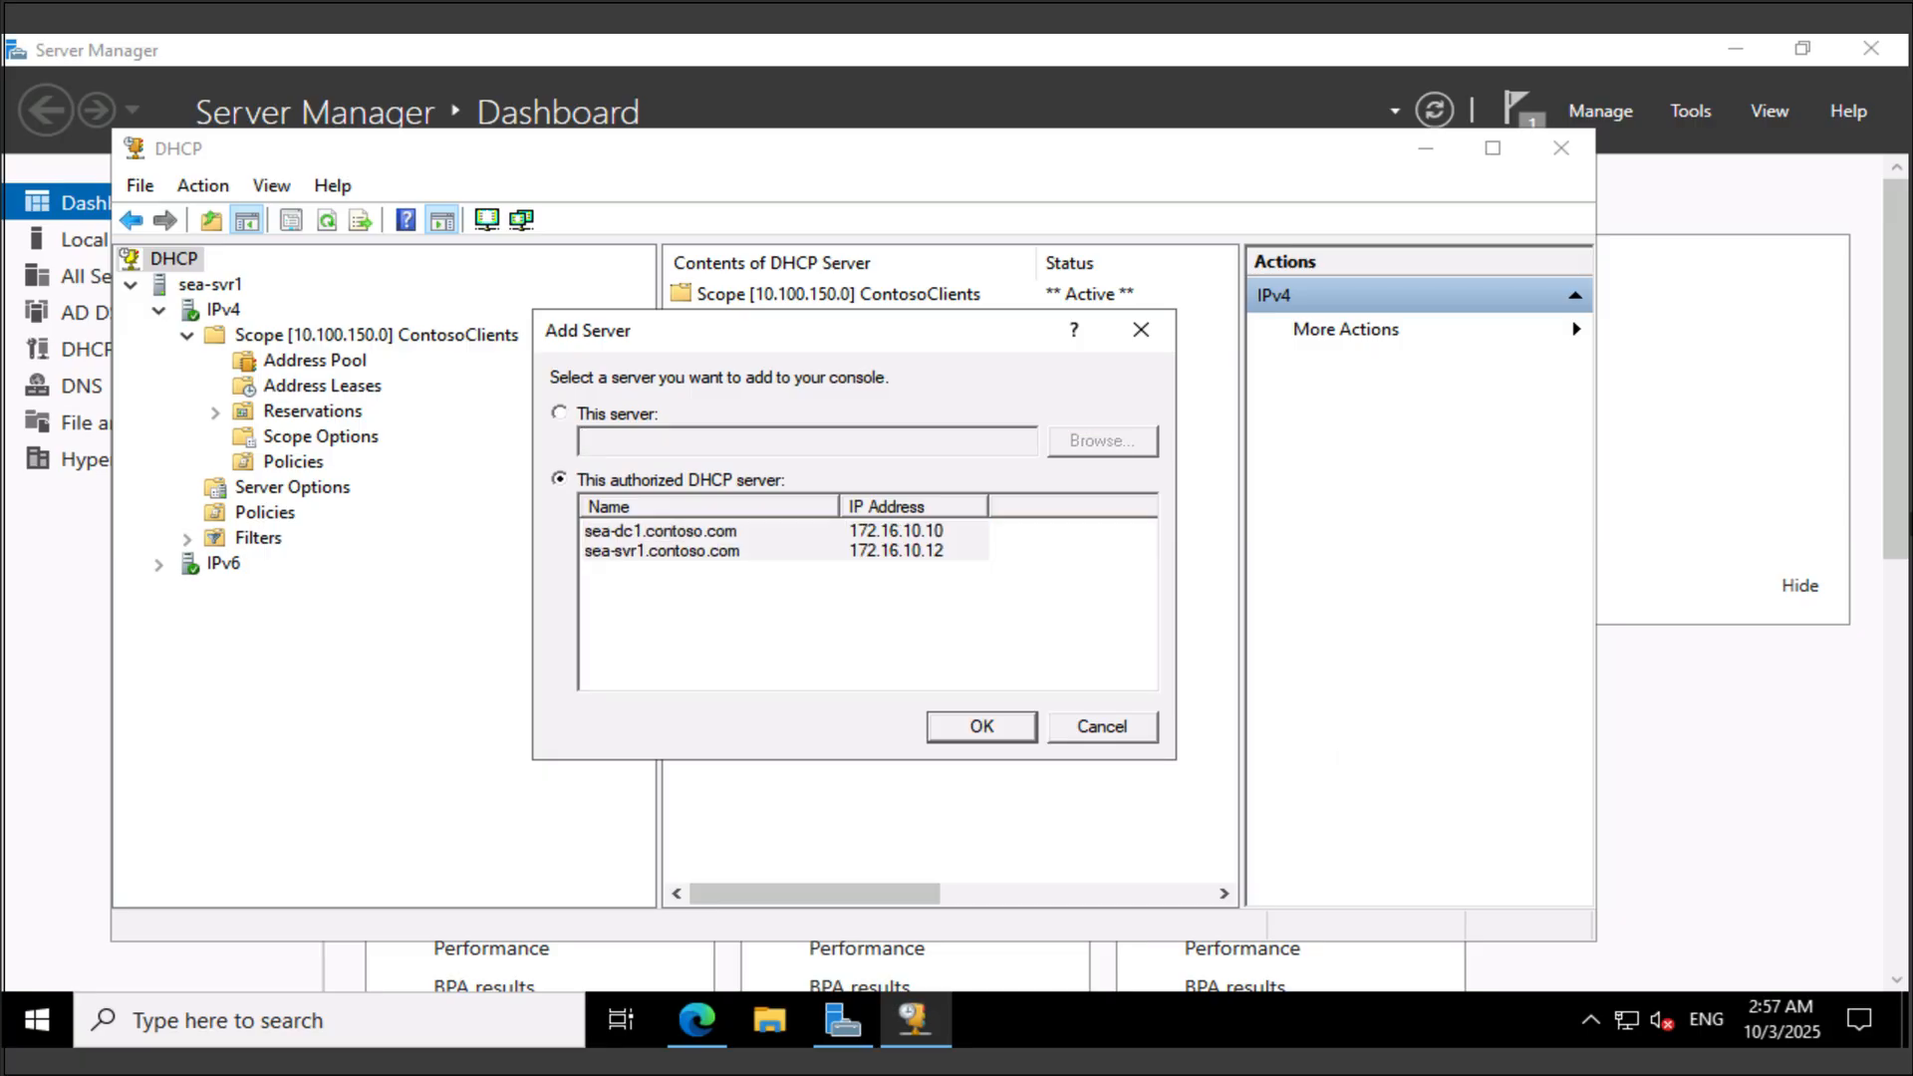
click(660, 531)
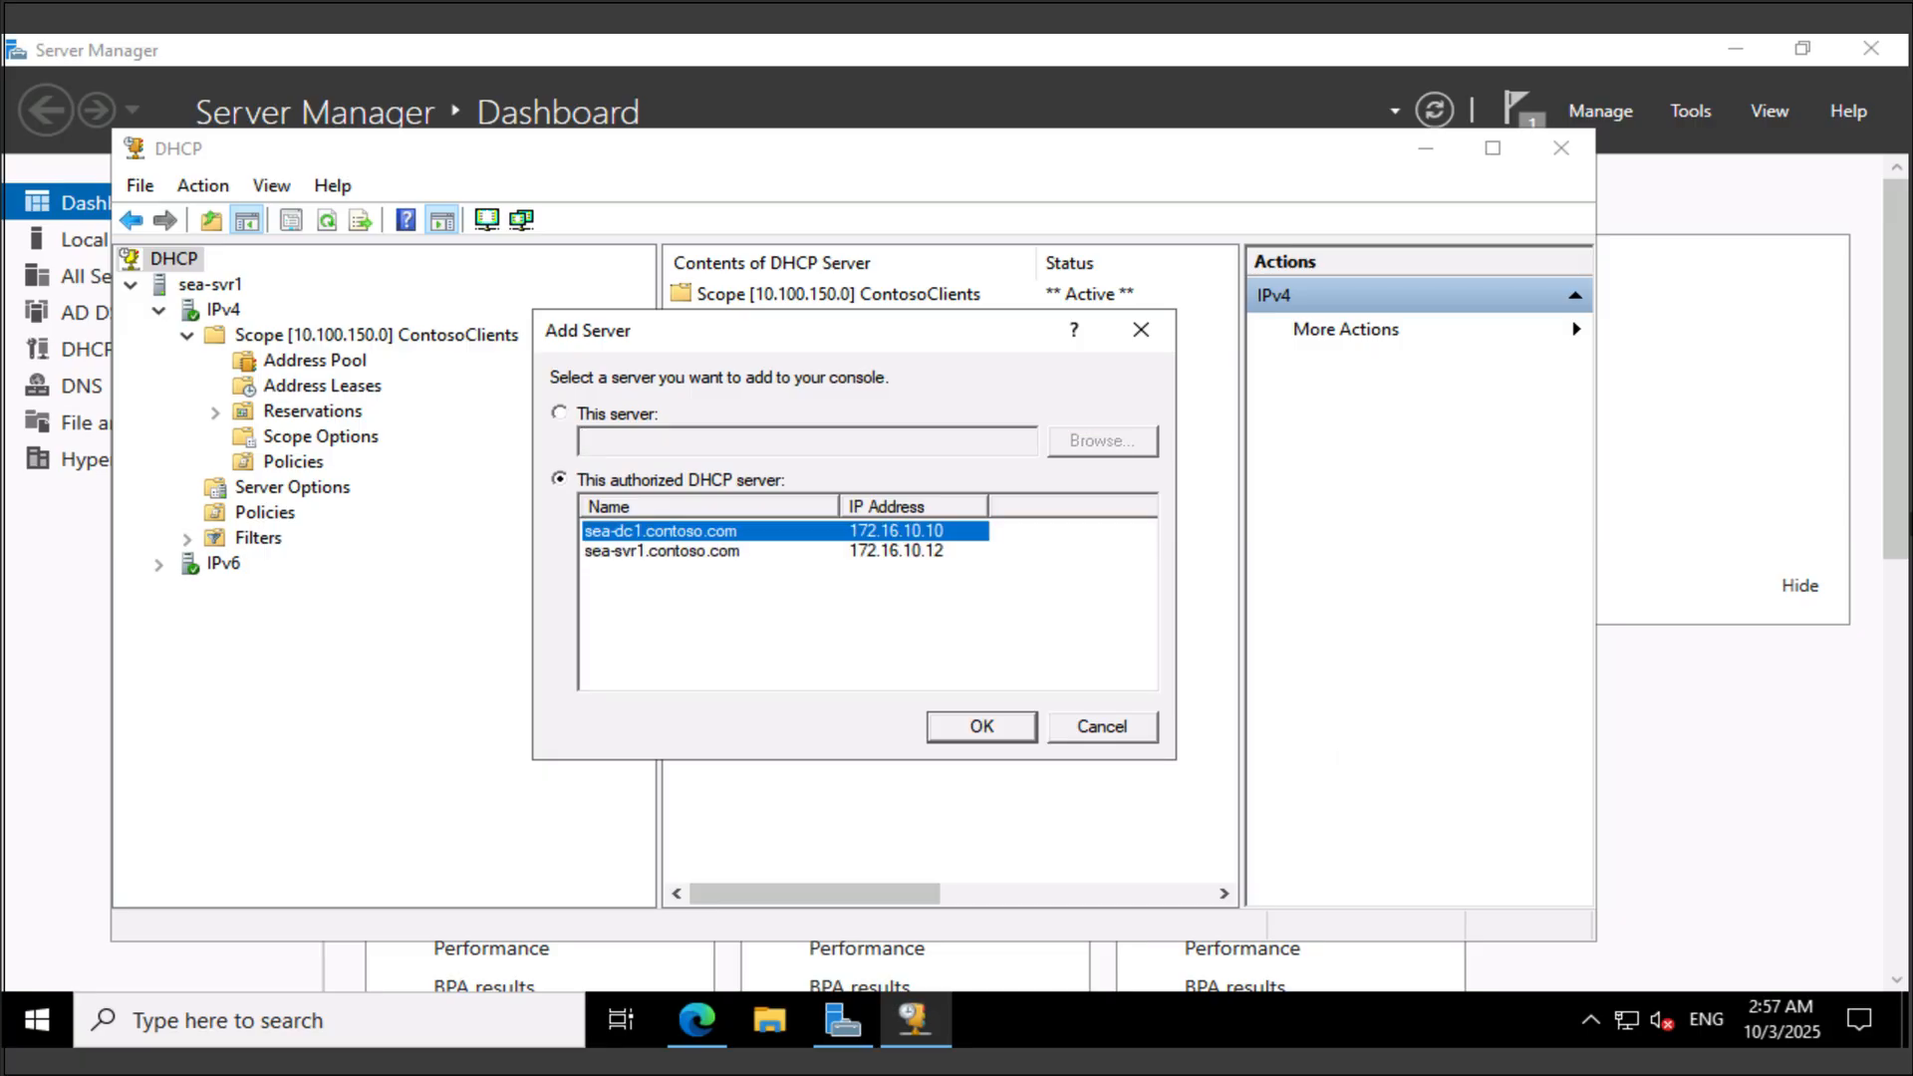
key(Return)
Collapse sea-svr1, expand sea-dc1's IPv4 node and open the Contoso scope 172.16.0.0.
click(131, 311)
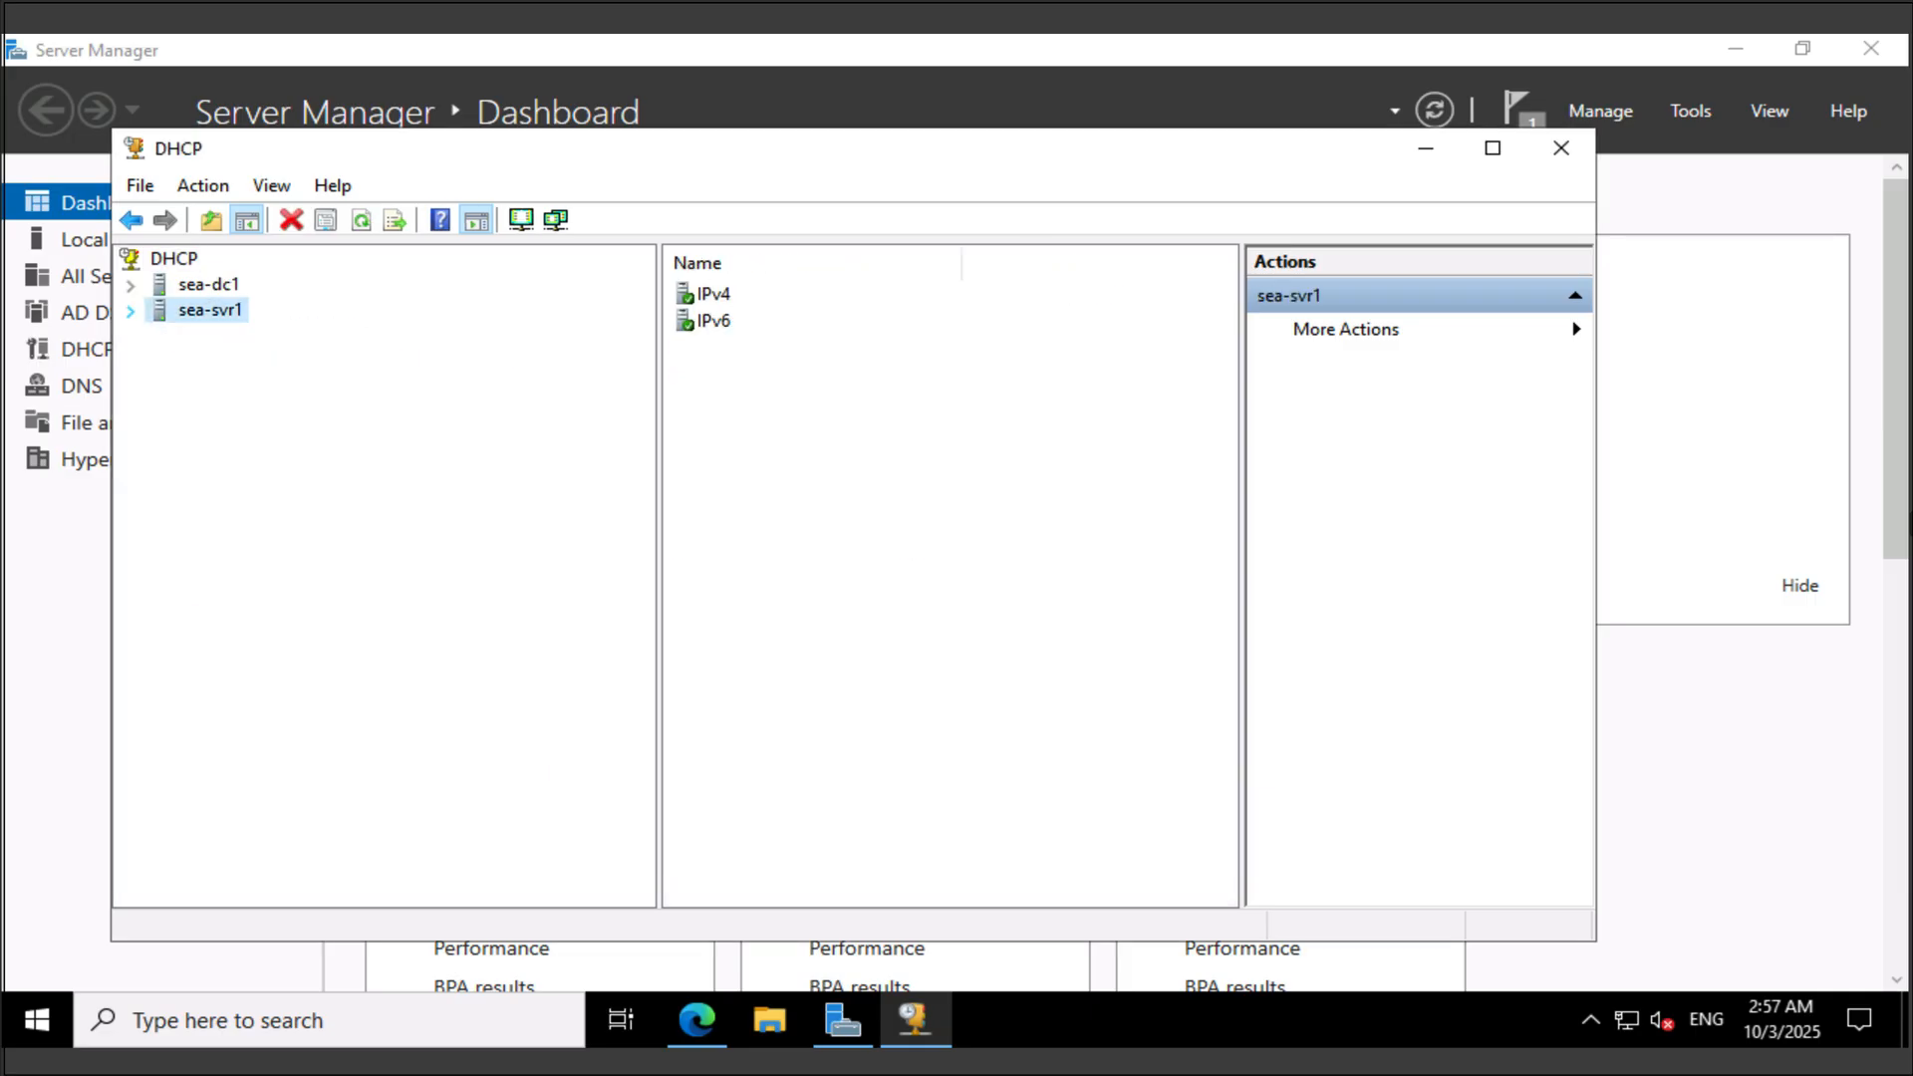
click(131, 284)
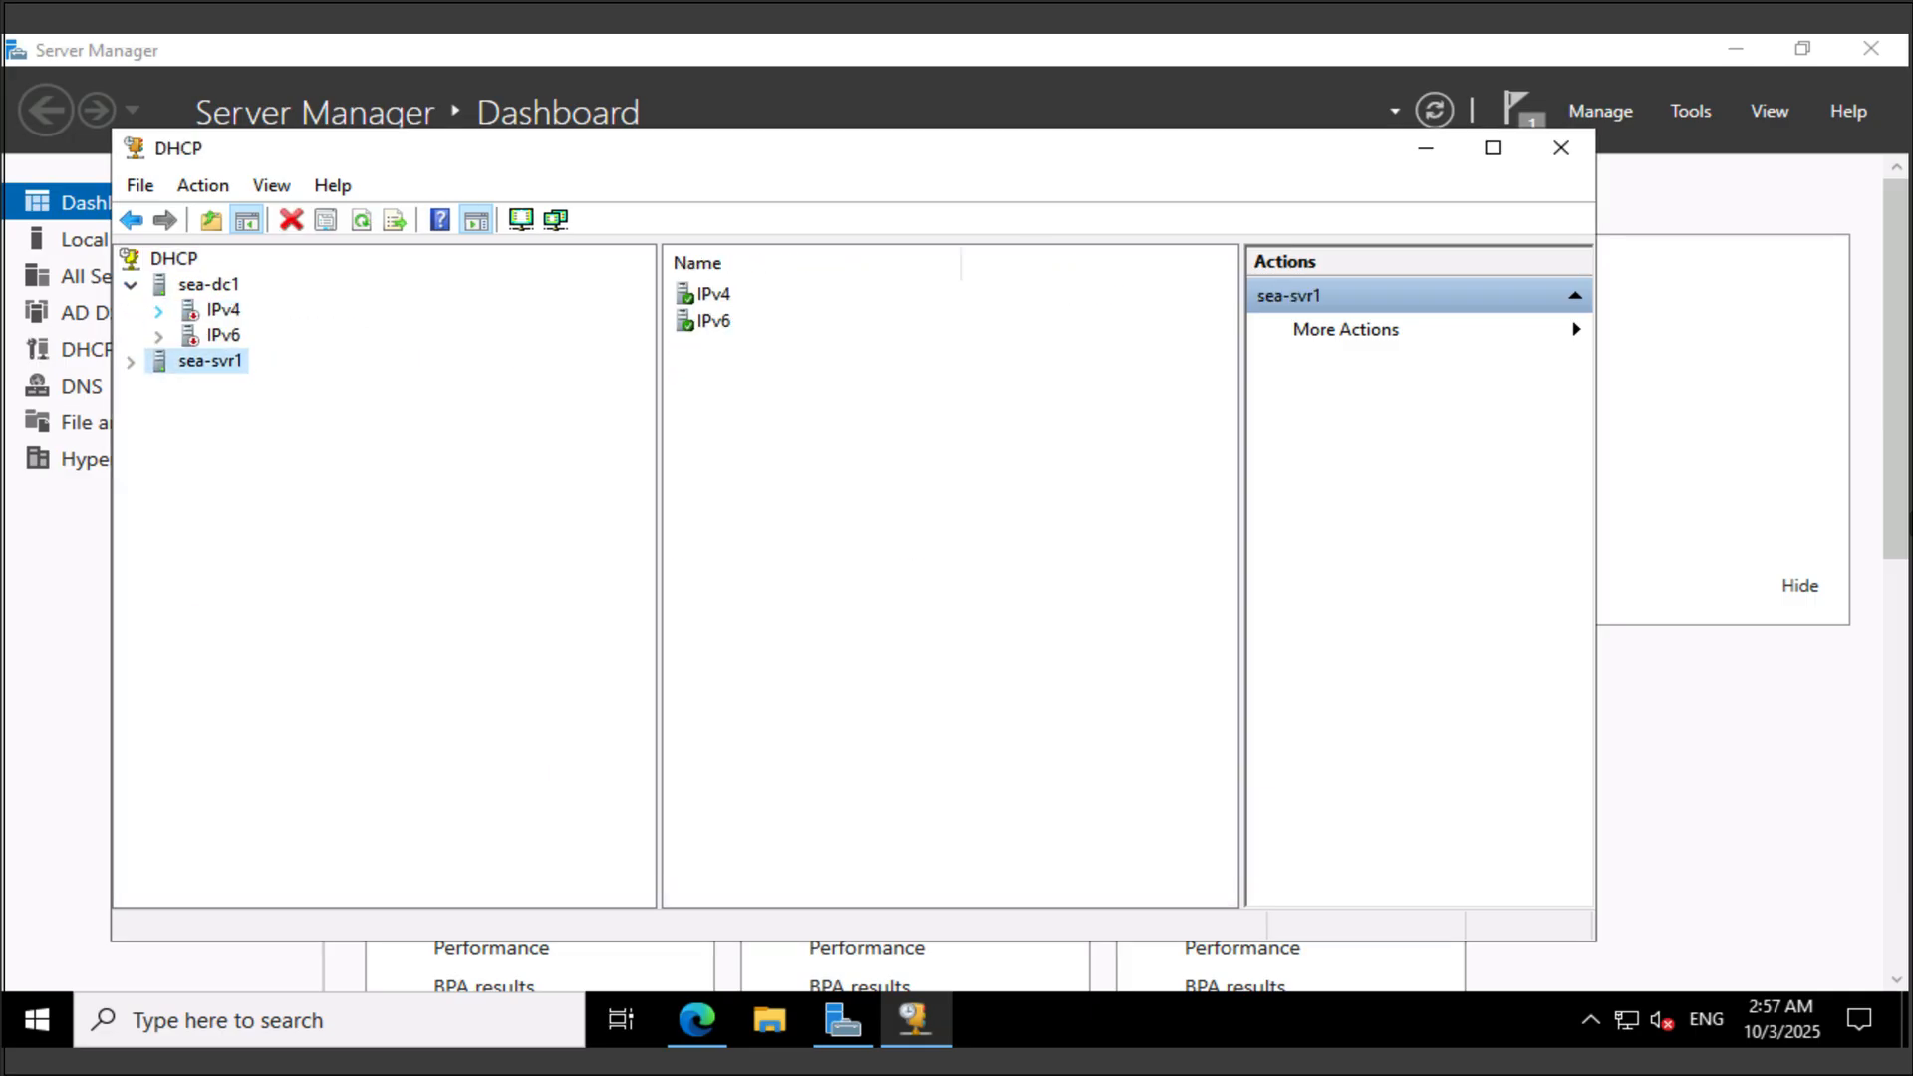
click(159, 311)
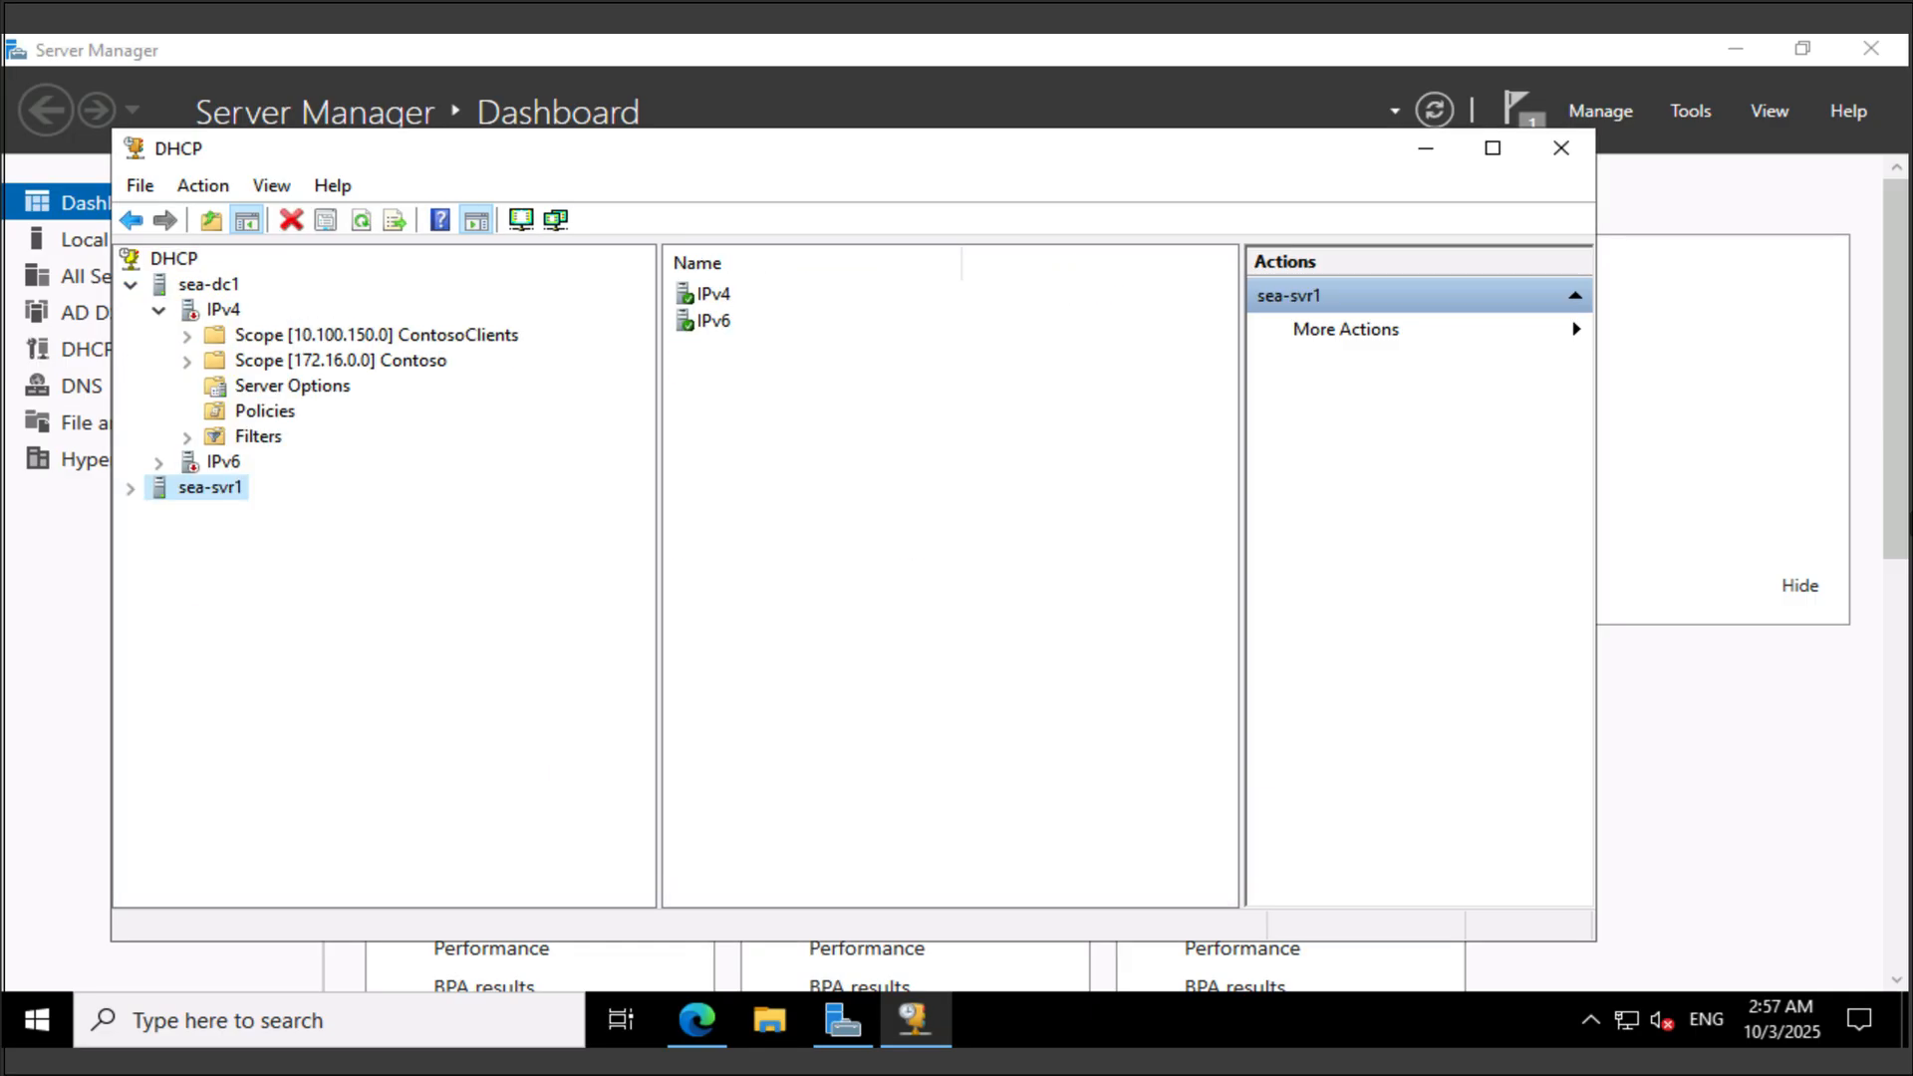
double_click(340, 360)
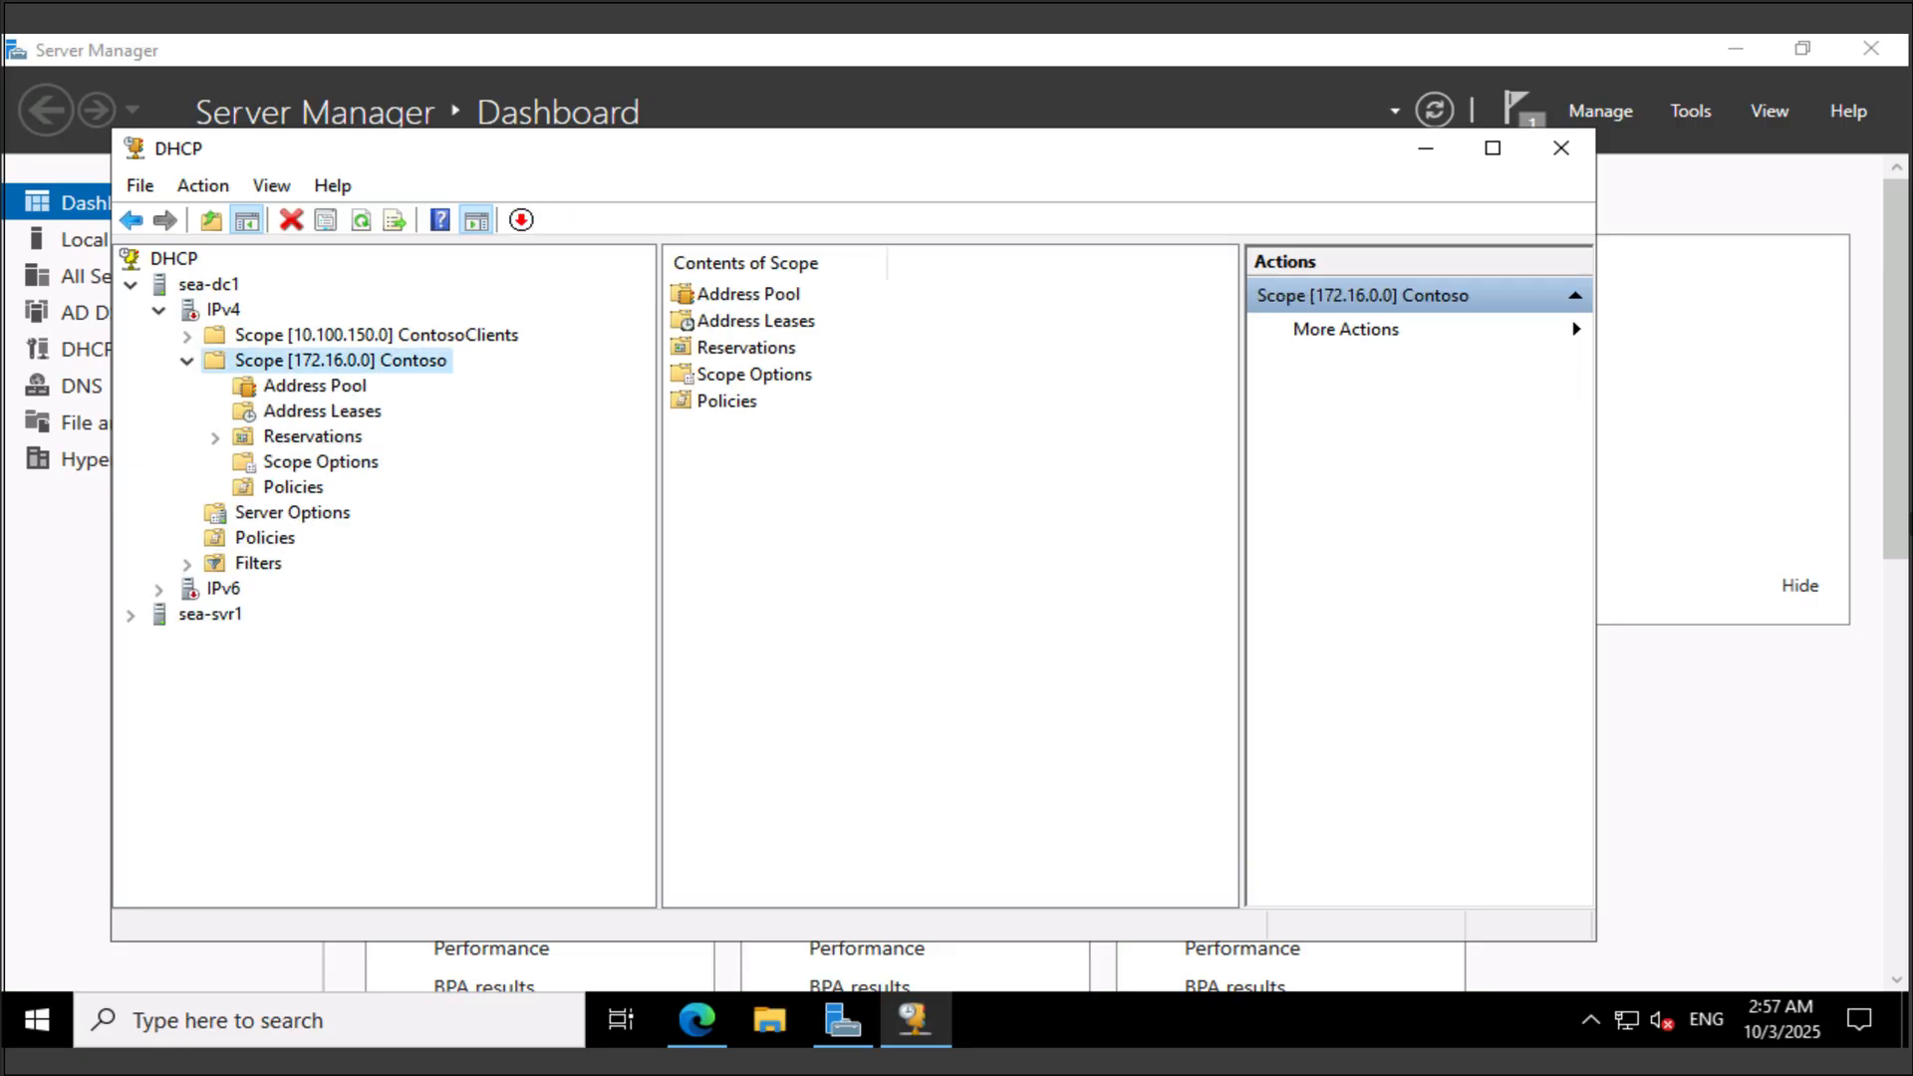
Start a failover configuration for sea-dc1's Contoso scope 172.16.0.0 and choose sea-svr1 as the partner server.
double_click(376, 336)
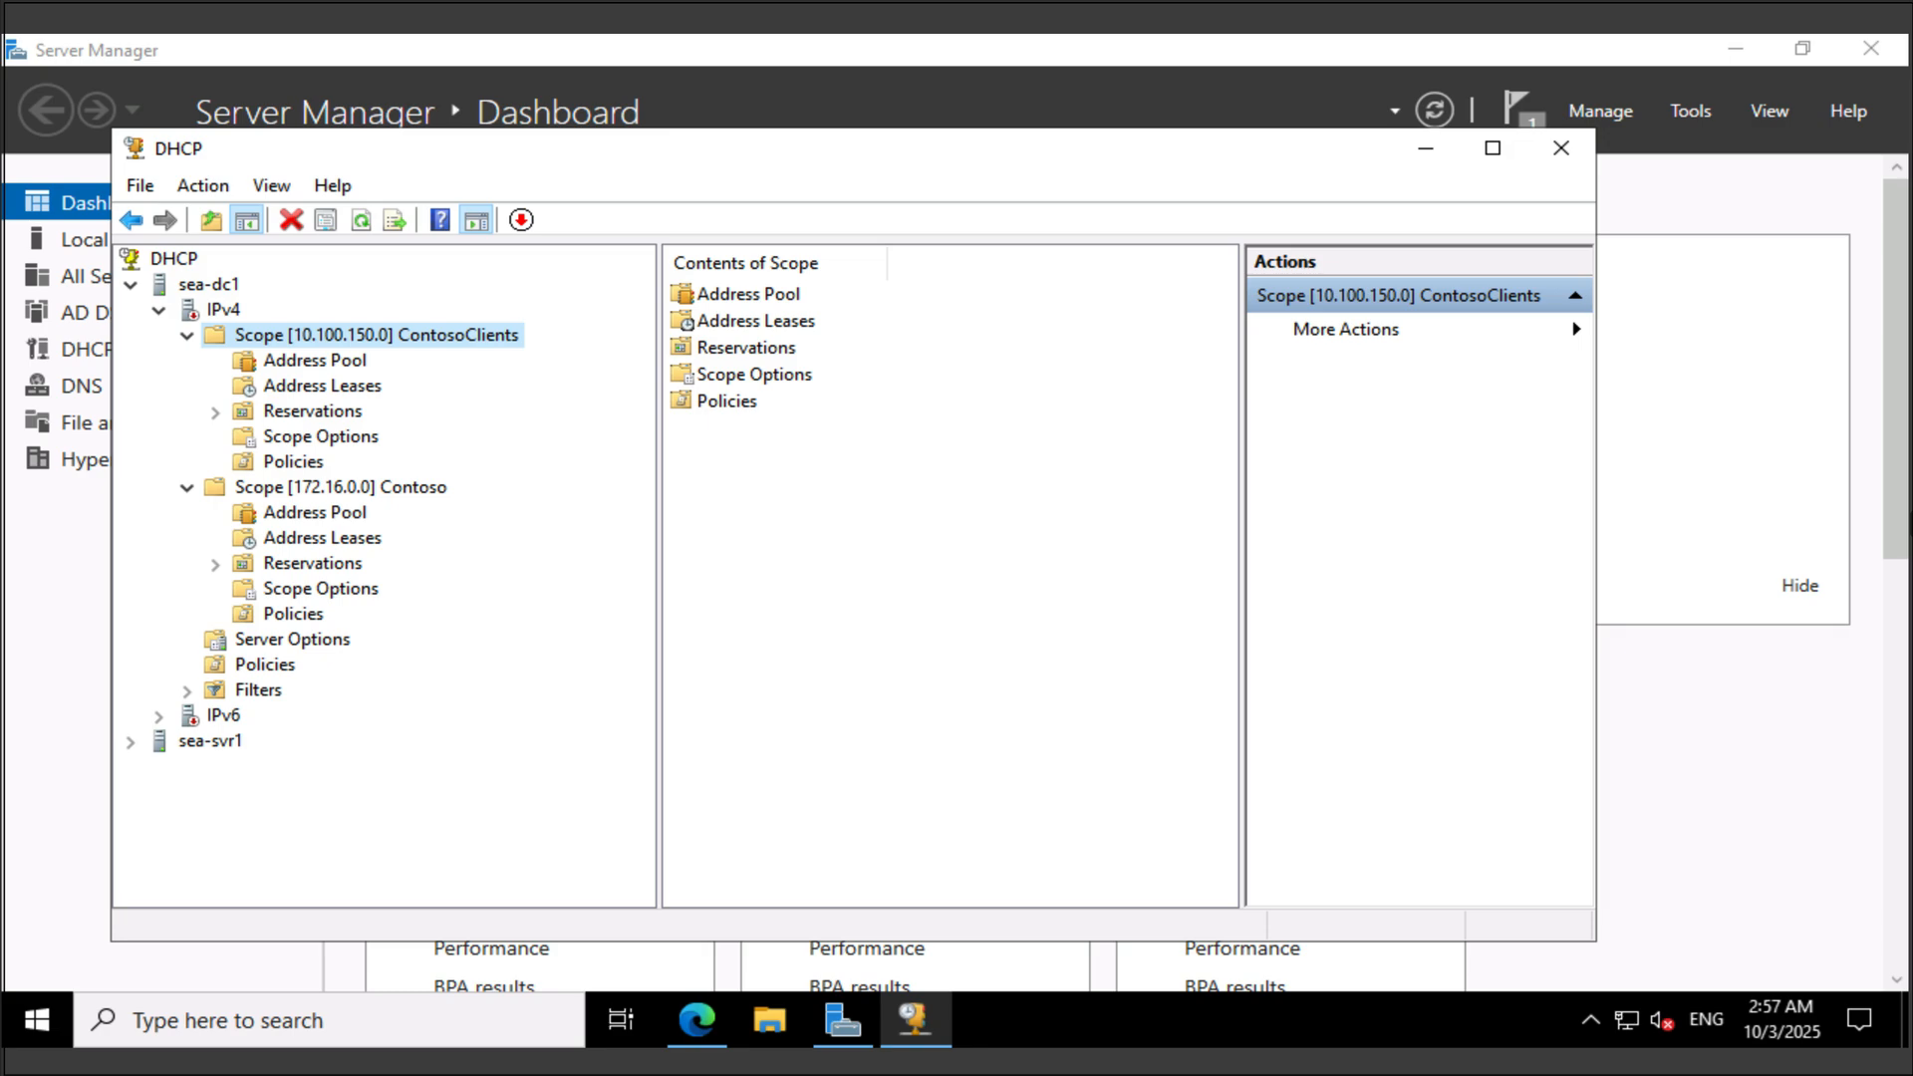
click(340, 487)
right_click(403, 486)
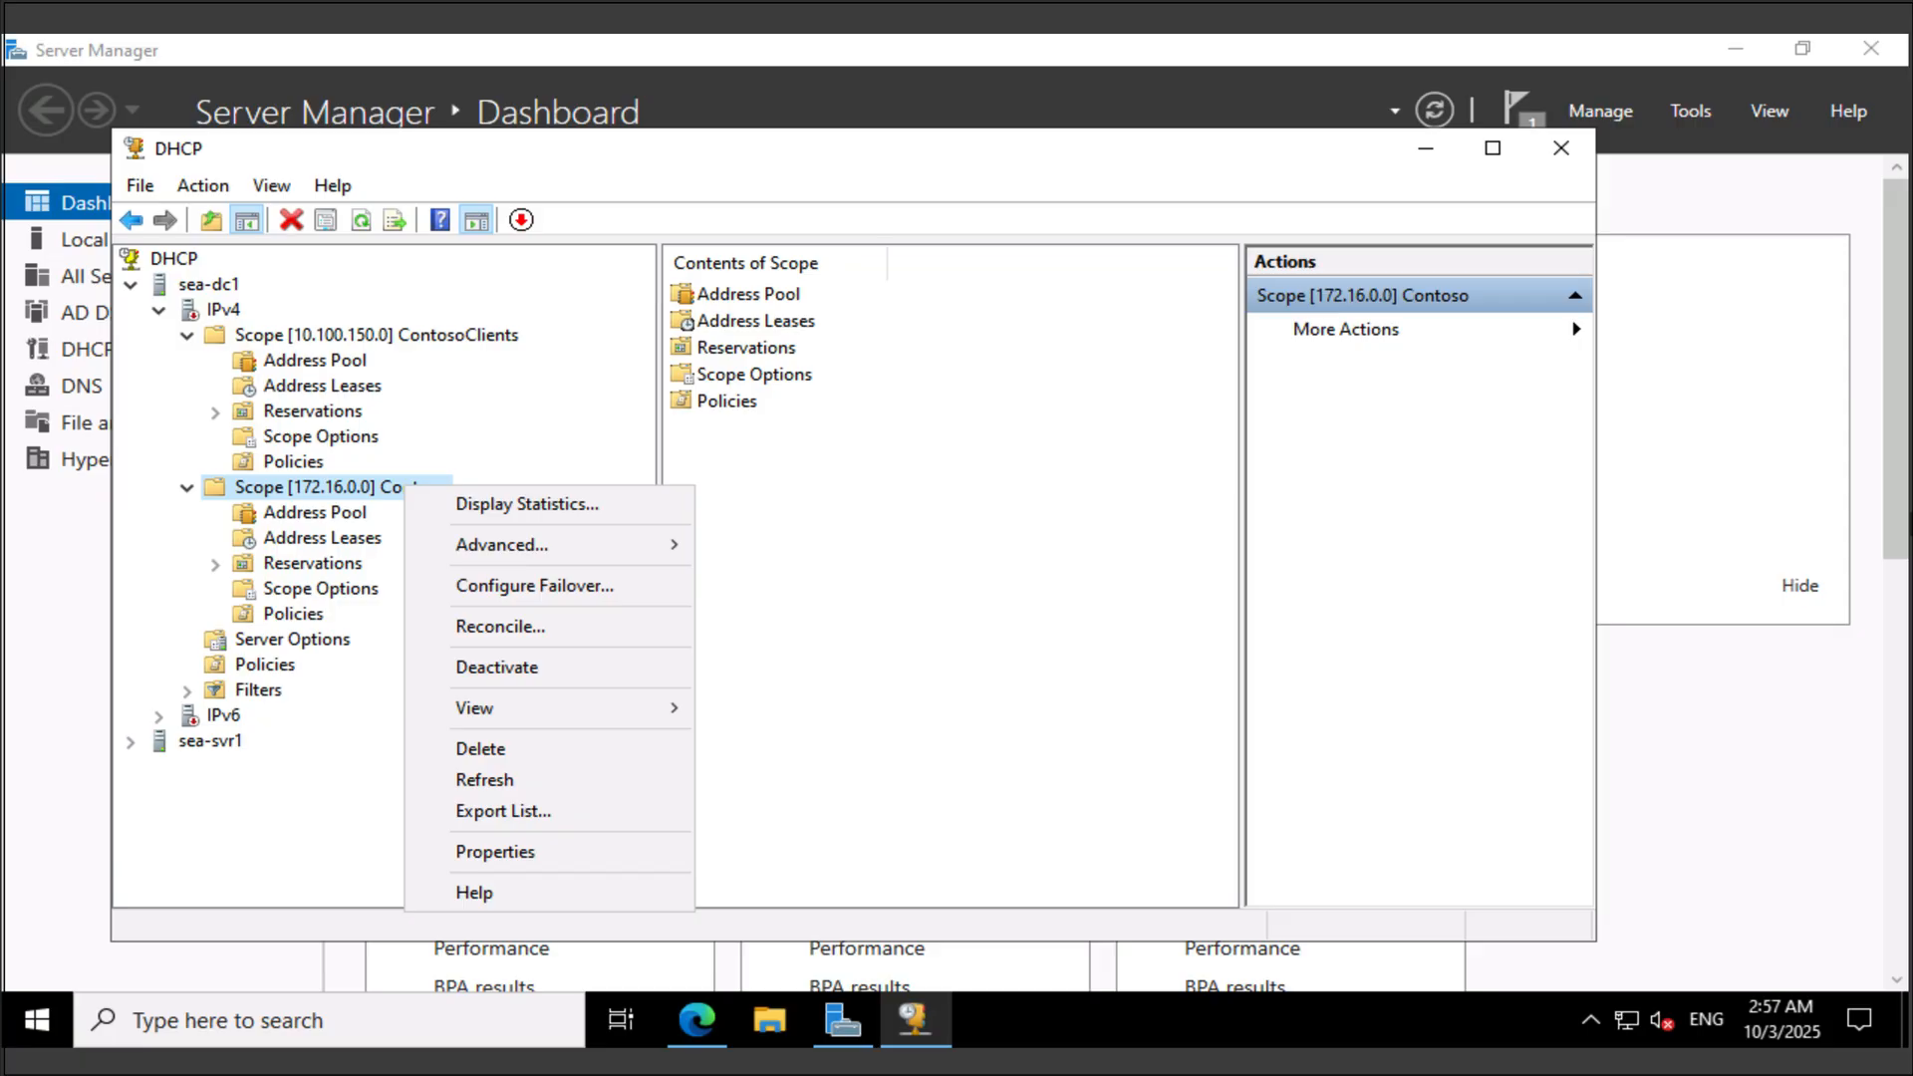
click(534, 586)
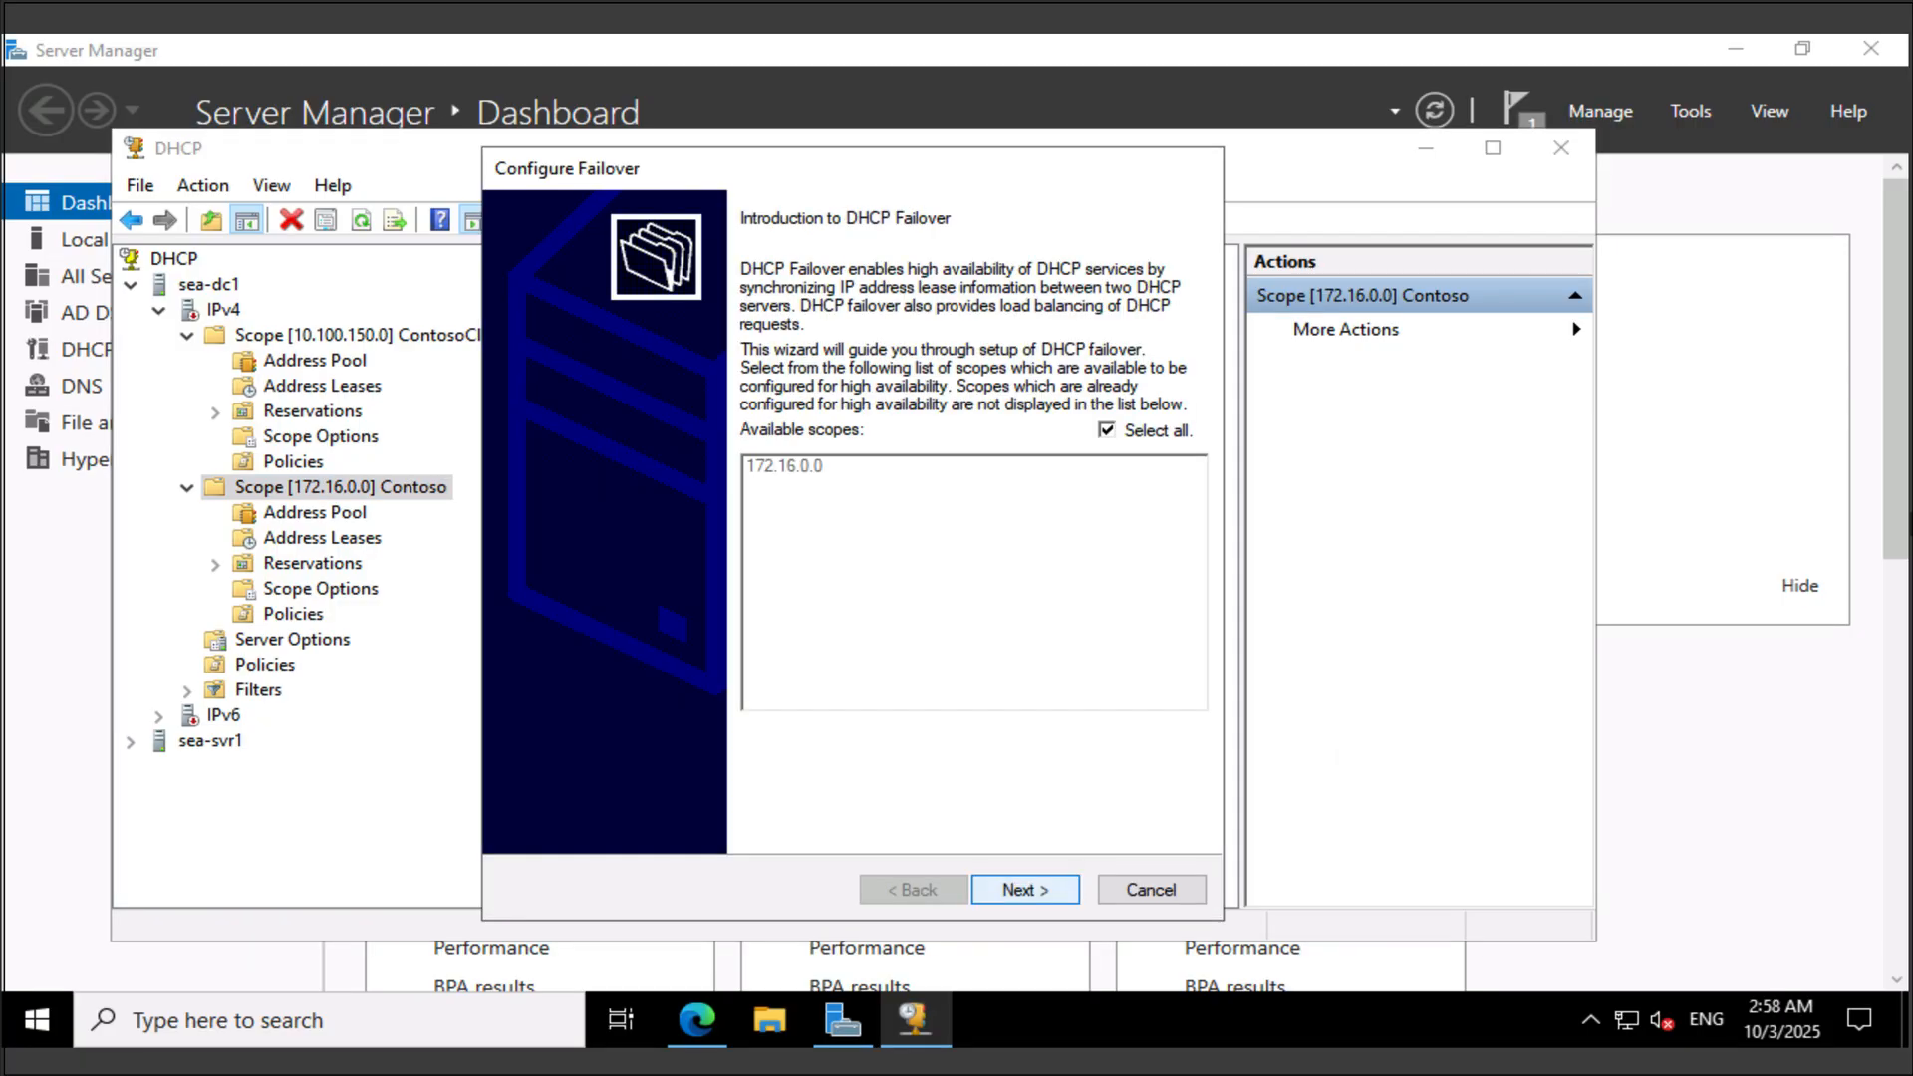
click(1025, 890)
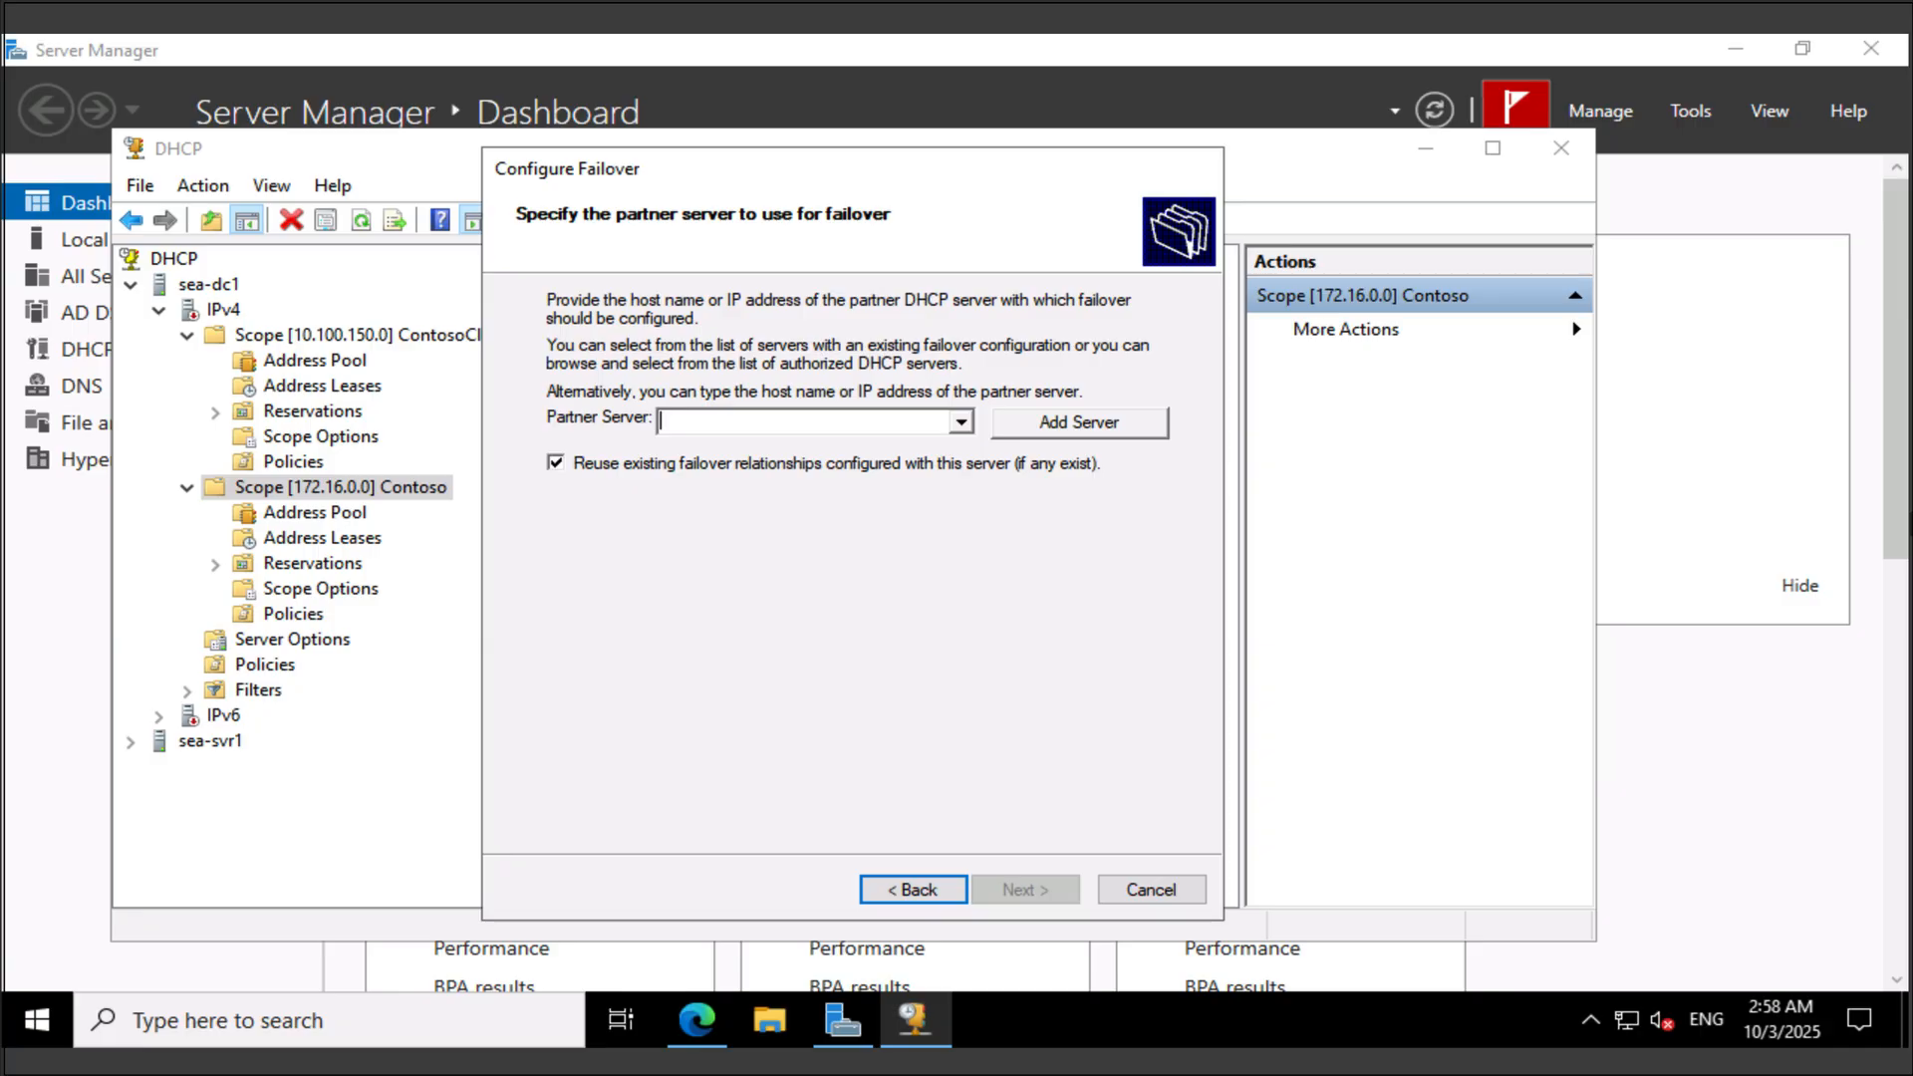
key(Down)
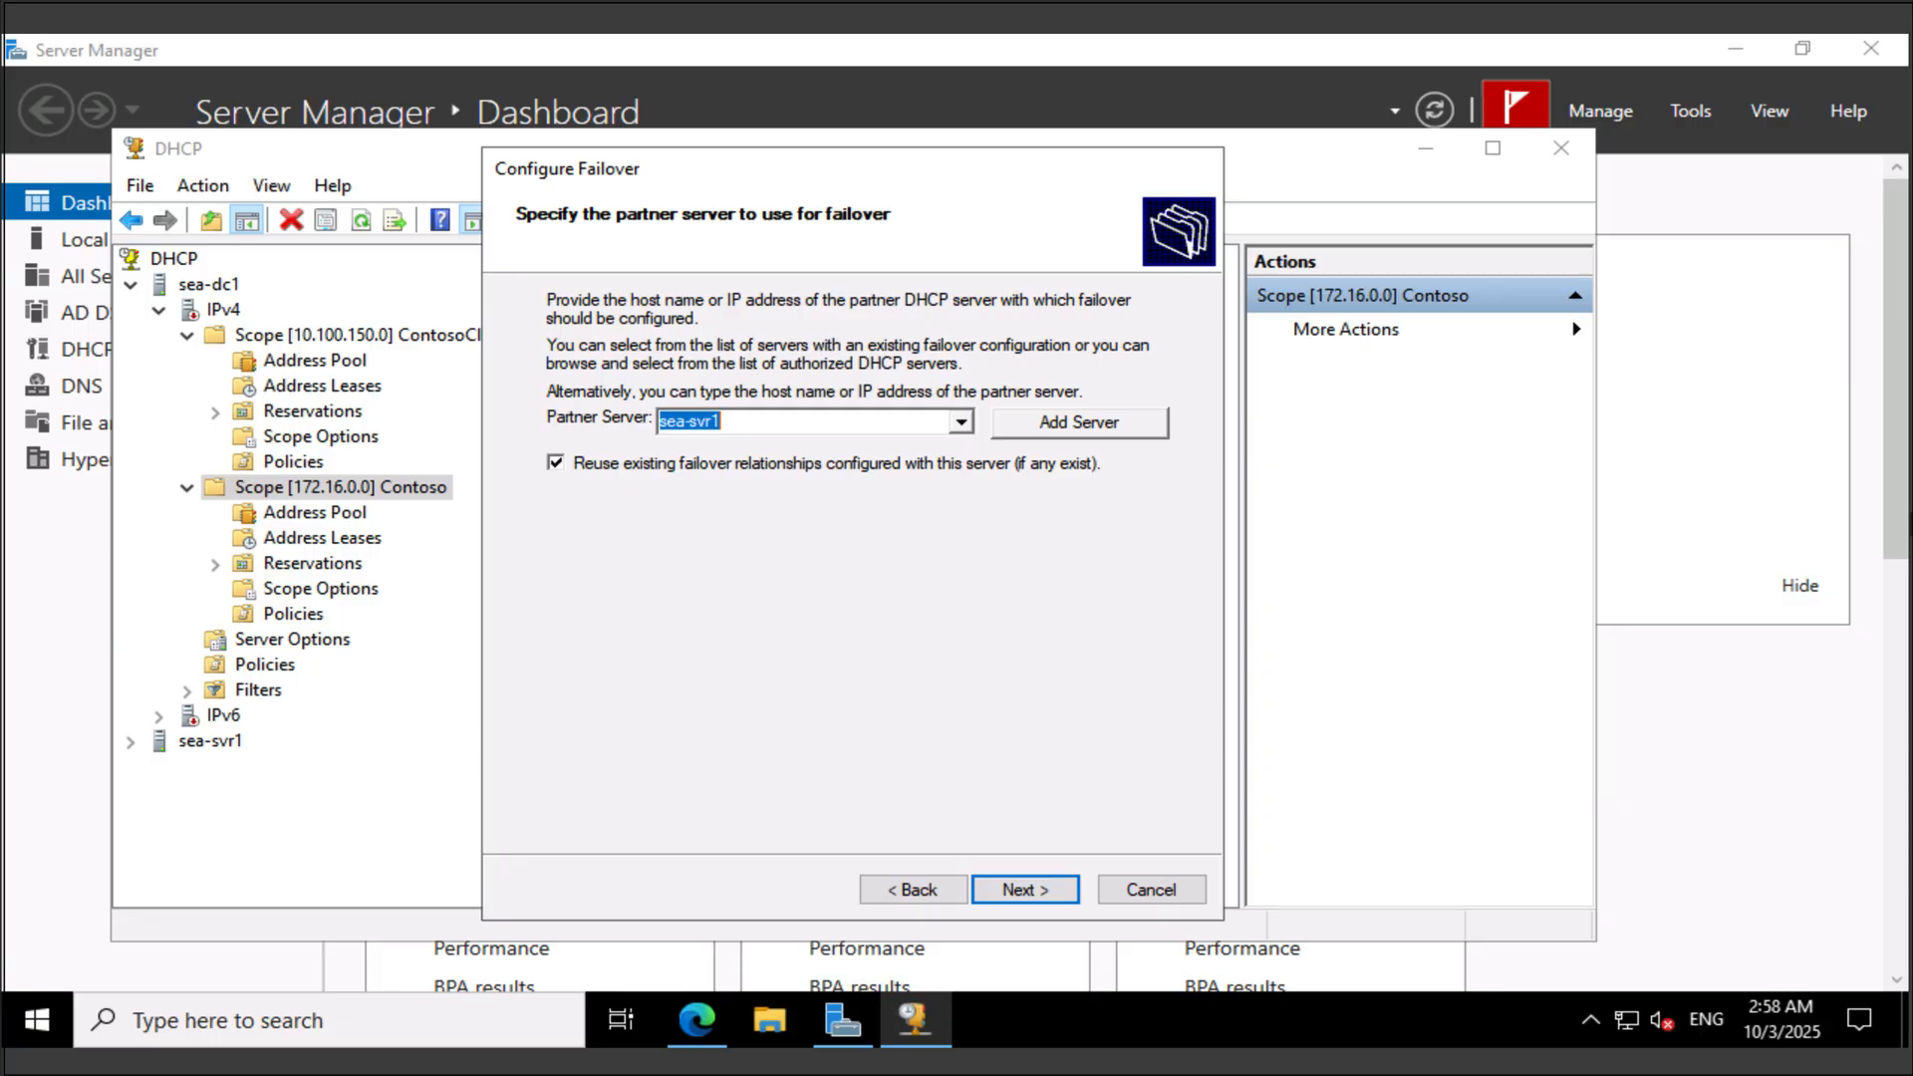
Reuse the existing SEA-SVR1 to SEA-DC1 relationship, finish the failover configuration and close its progress report.
click(1024, 889)
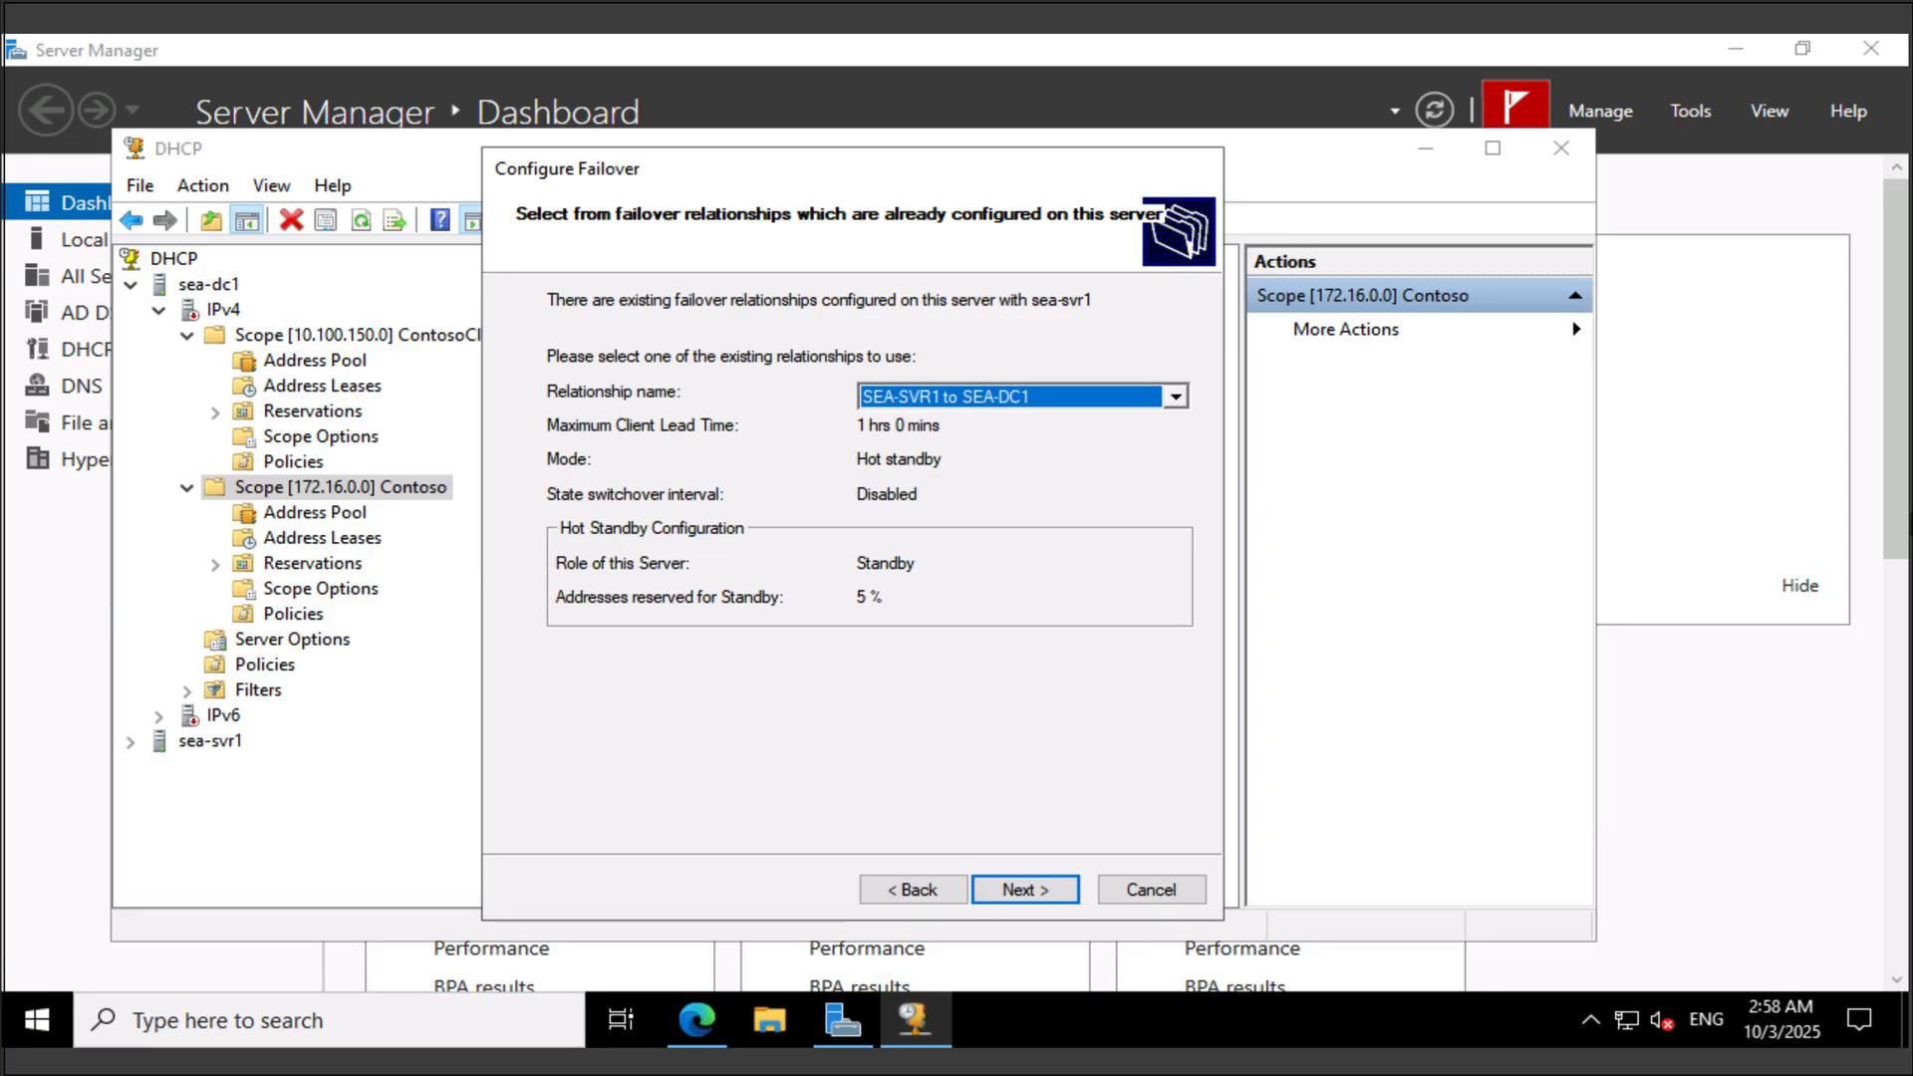
click(1024, 890)
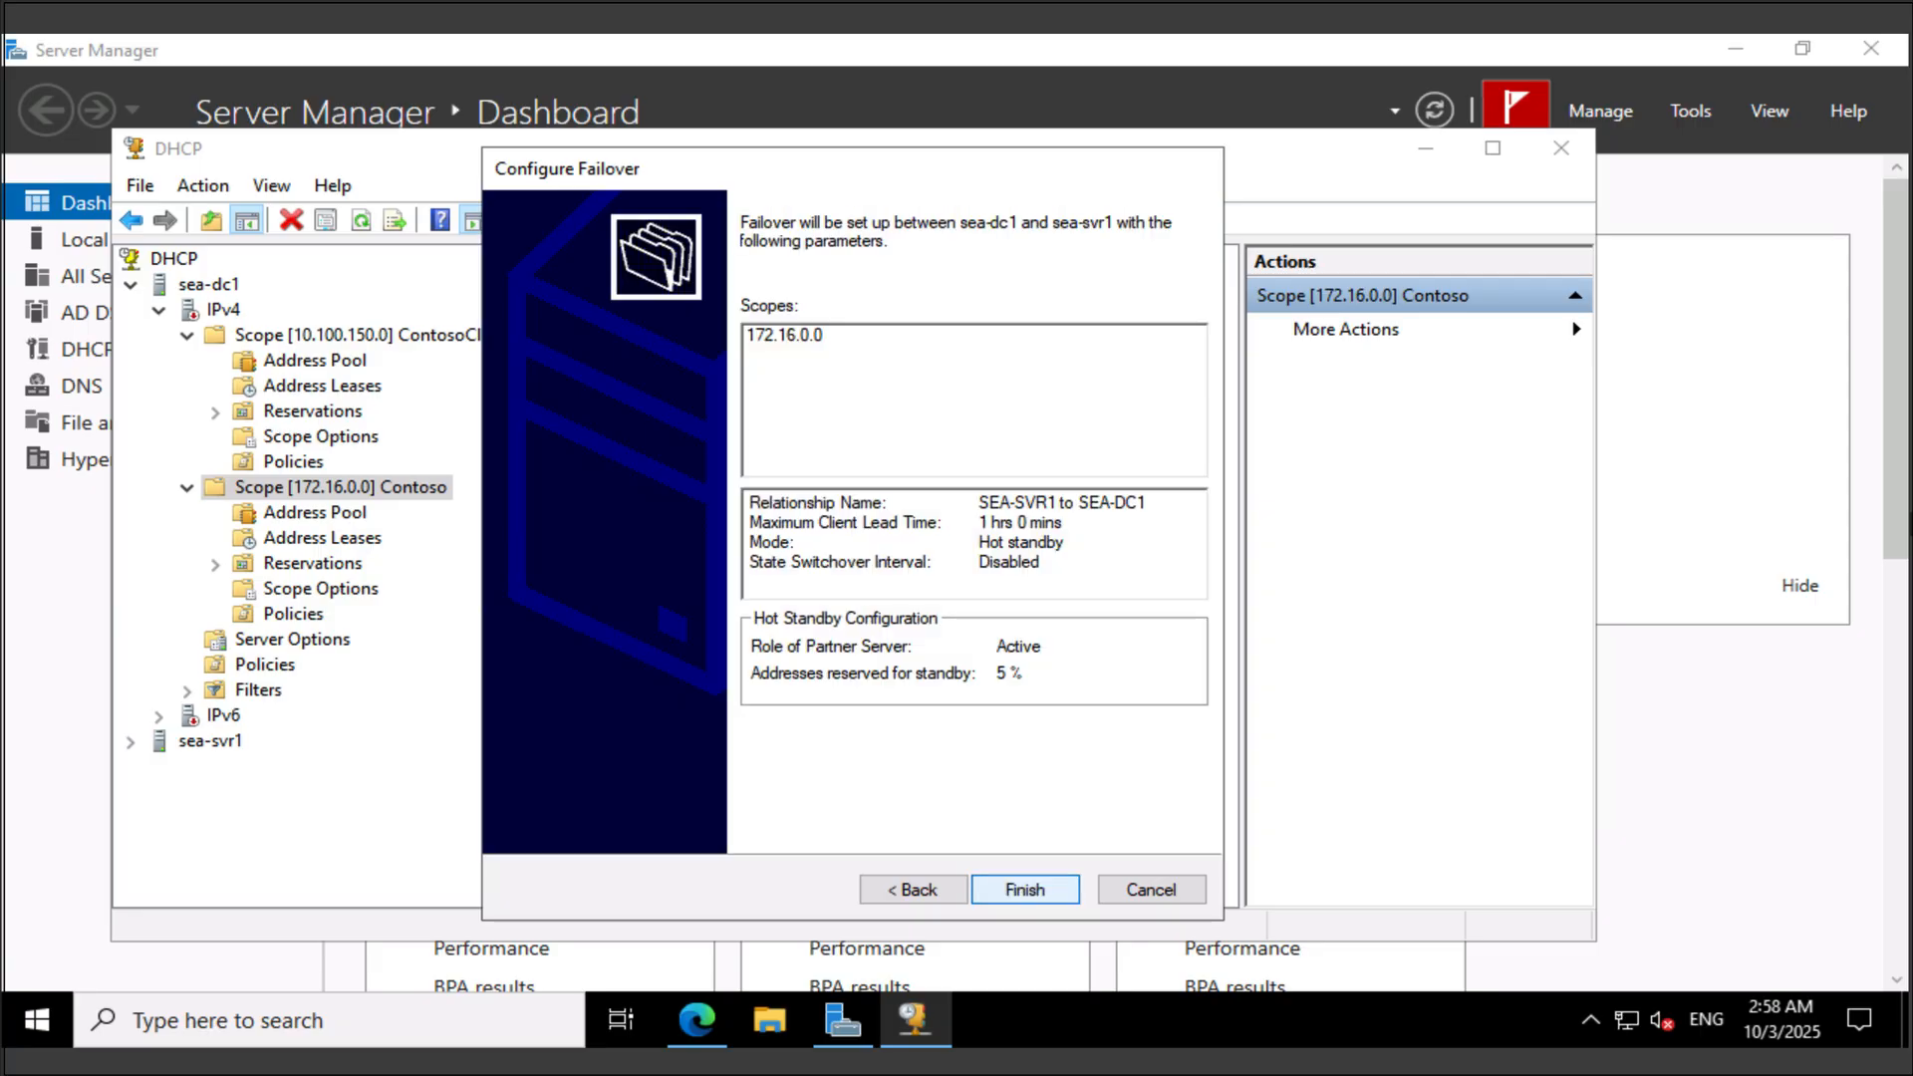
key(Return)
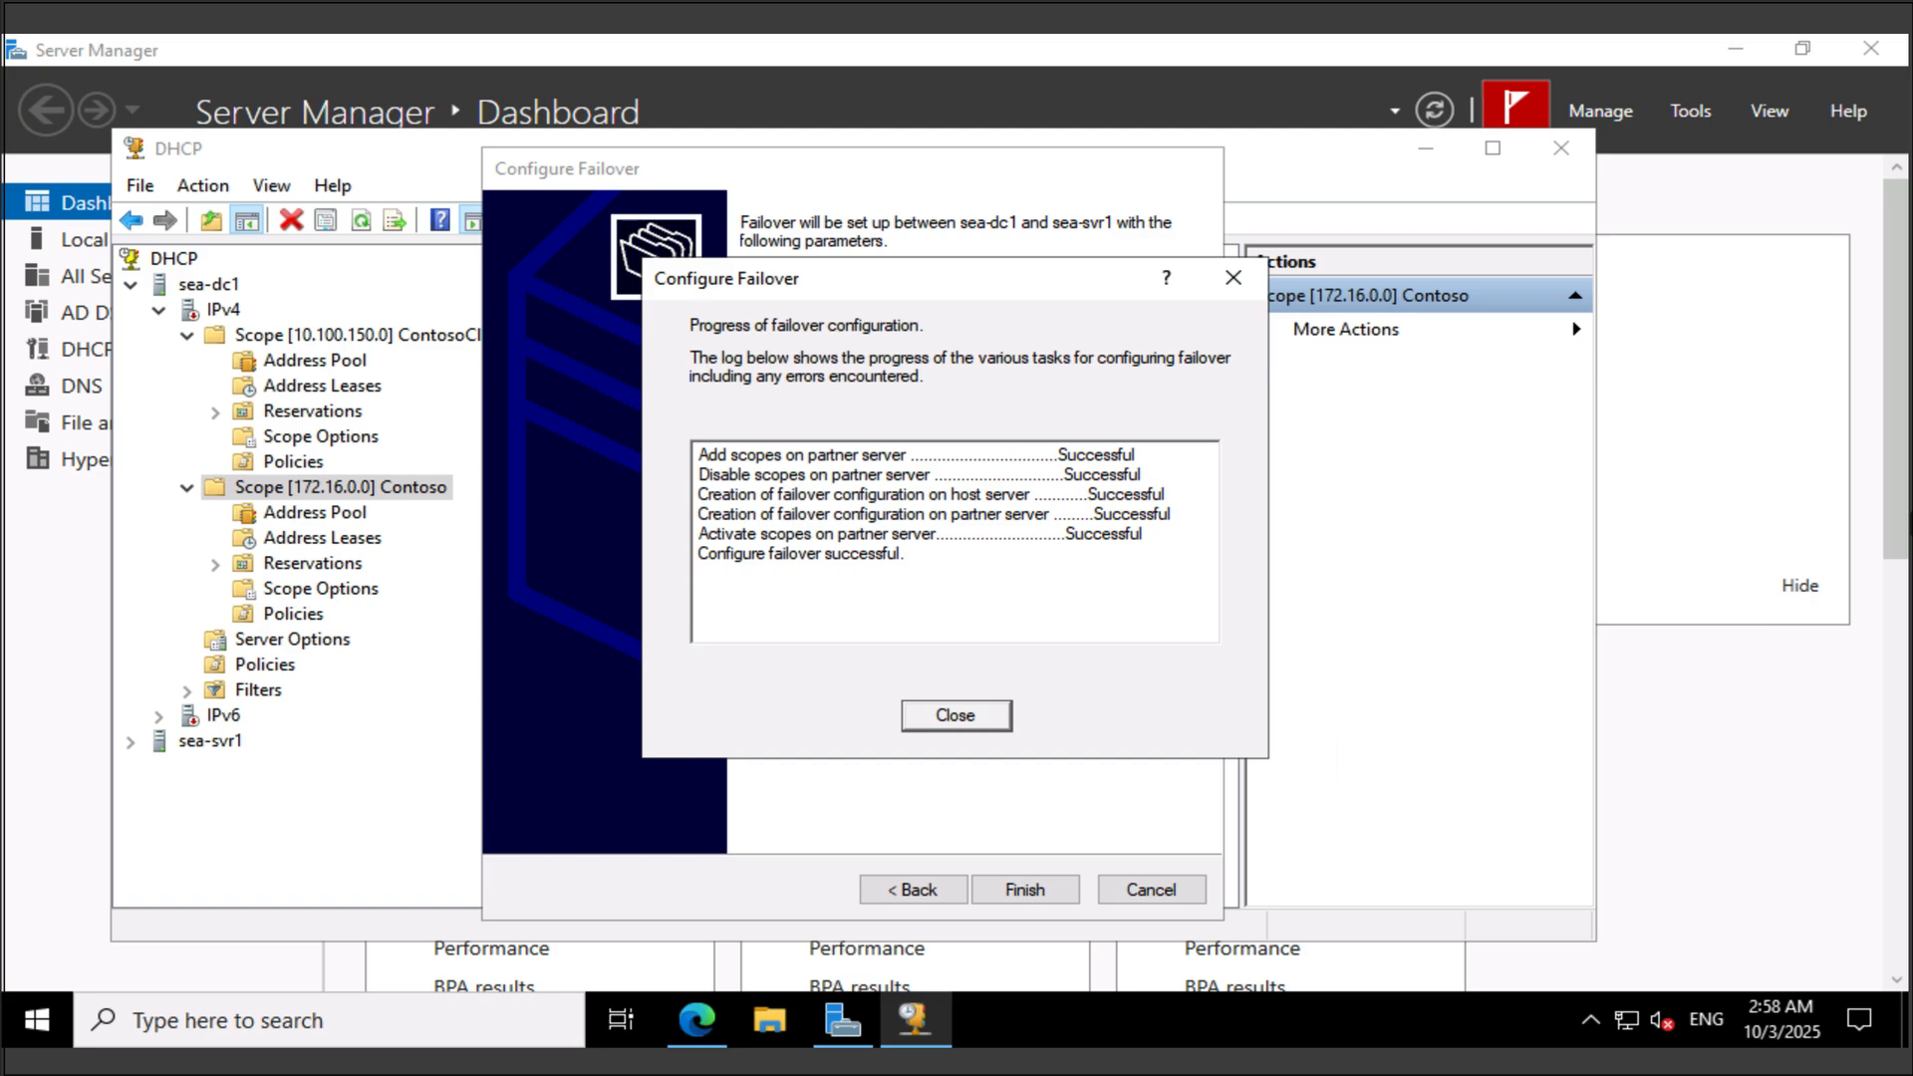
key(Return)
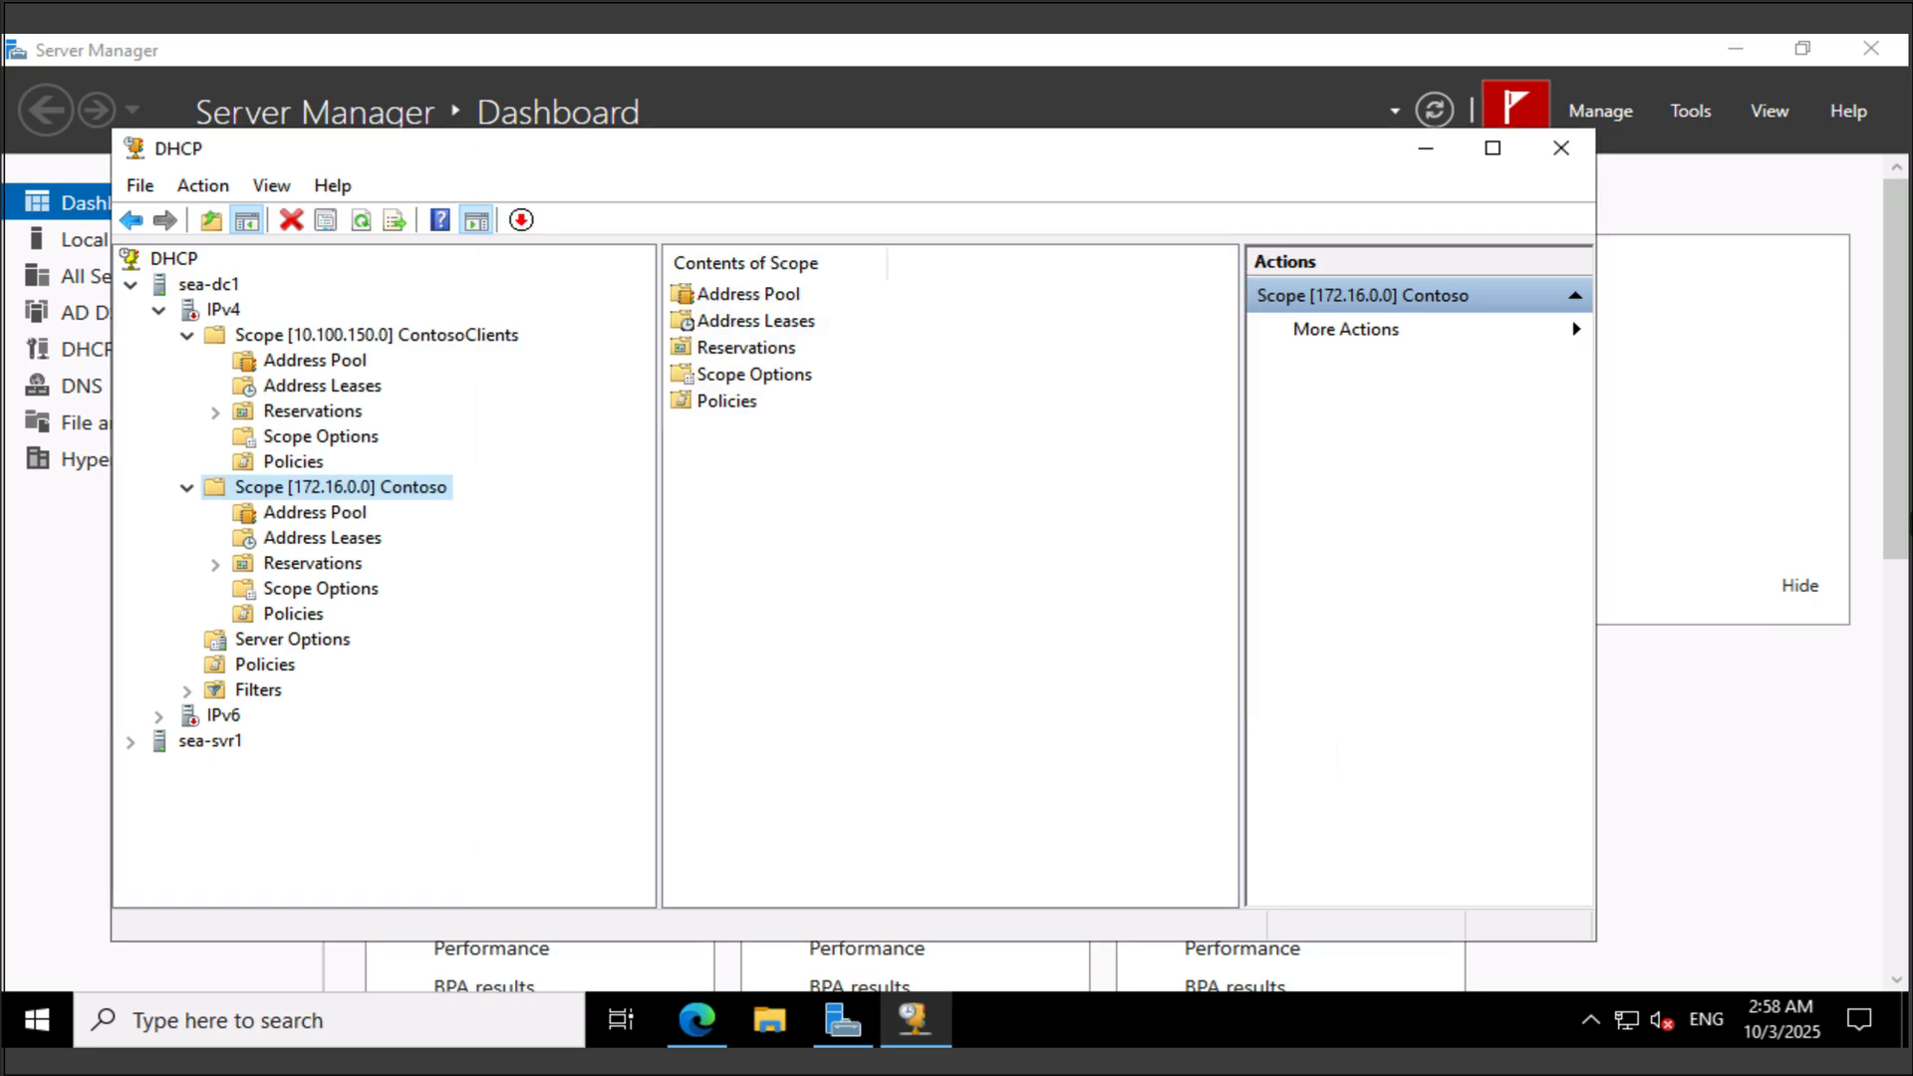
Collapse sea-dc1, expand sea-svr1's IPv4 node and refresh it to update its scope list.
click(130, 285)
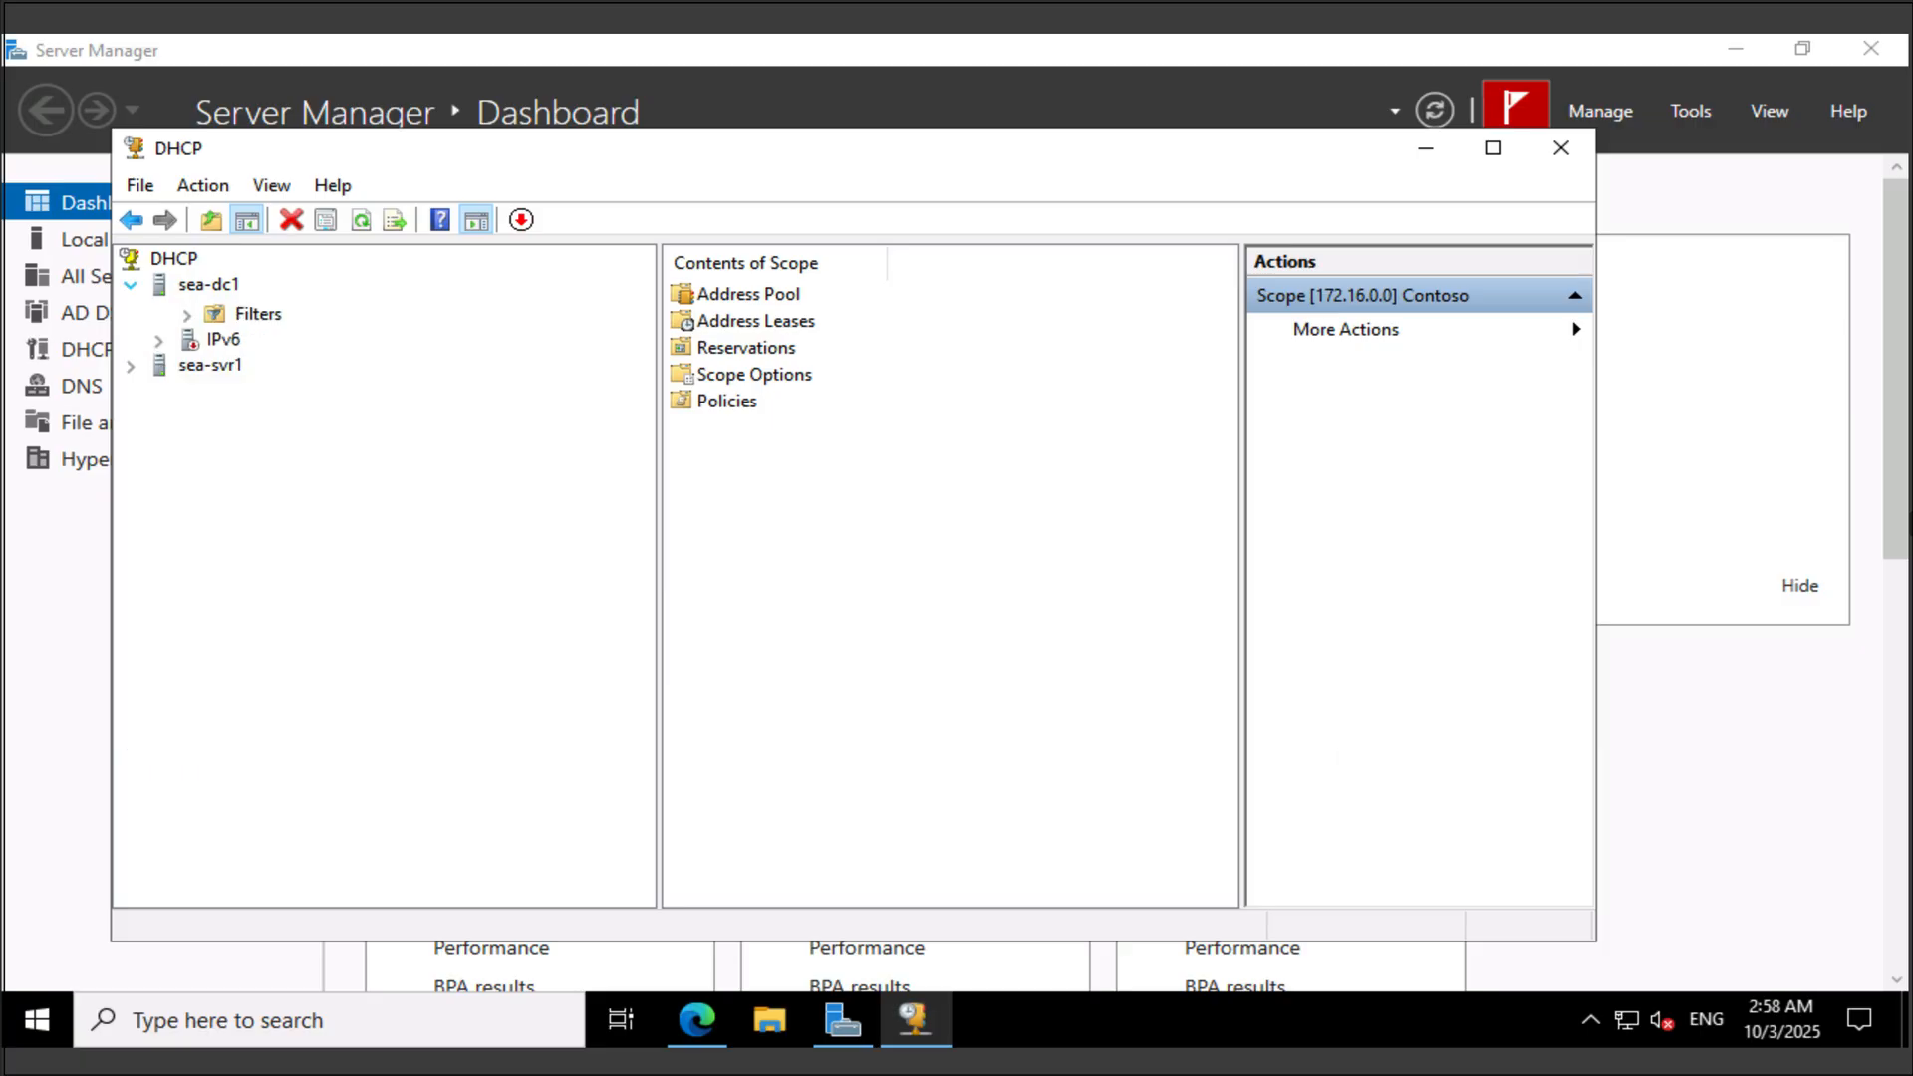
click(130, 310)
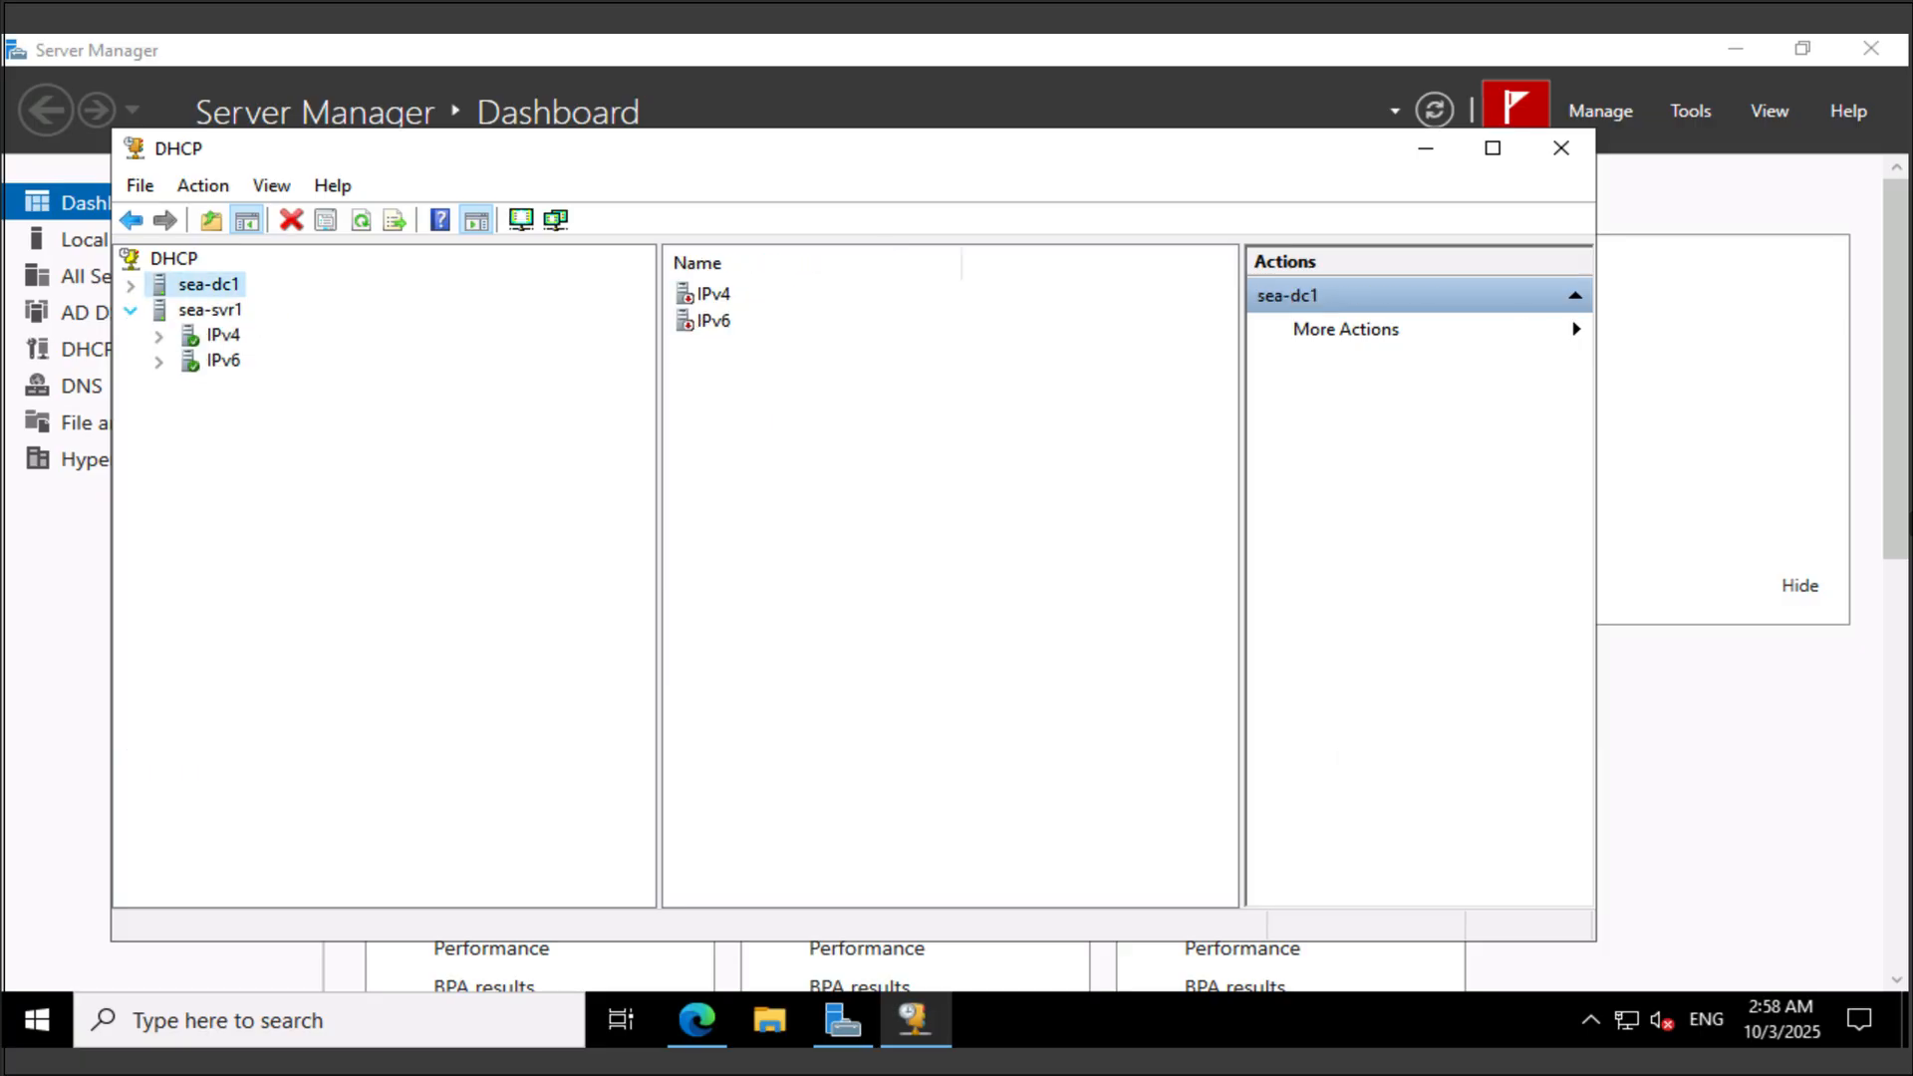
click(159, 336)
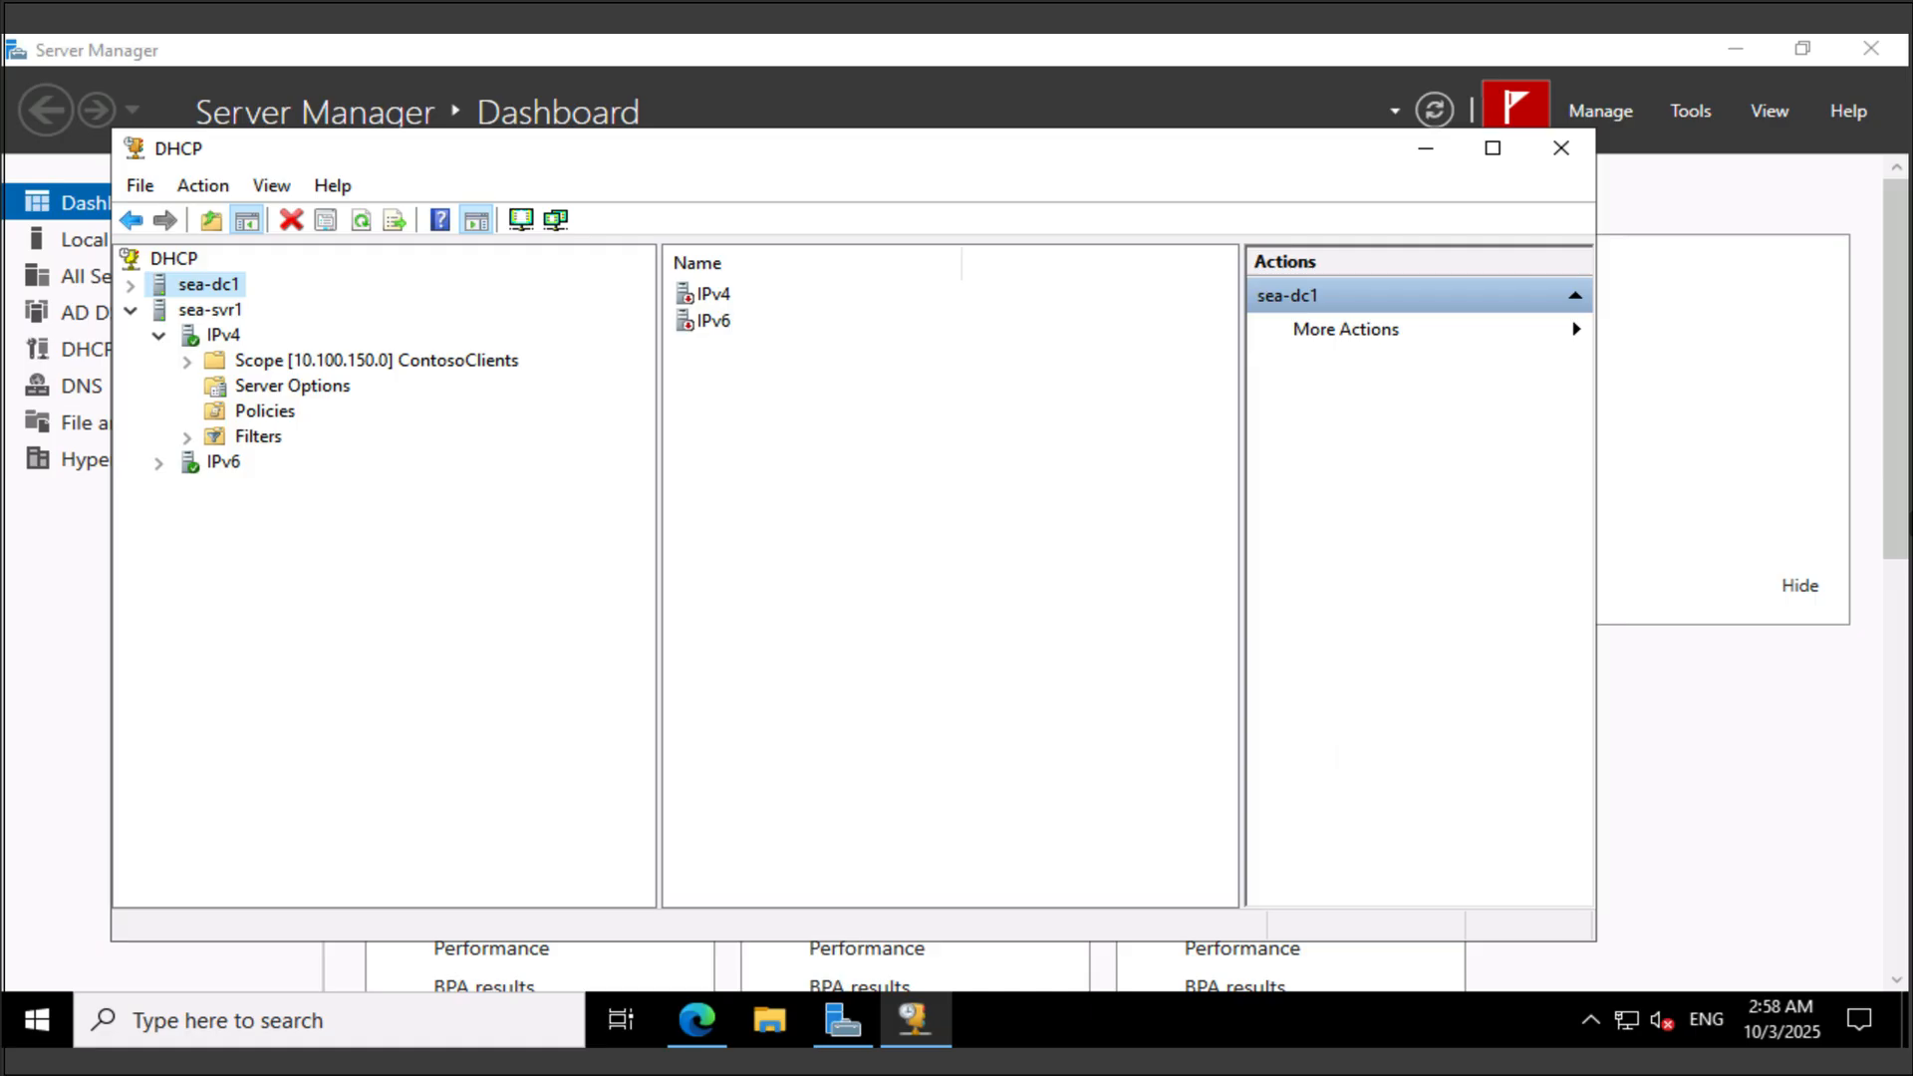
right_click(227, 336)
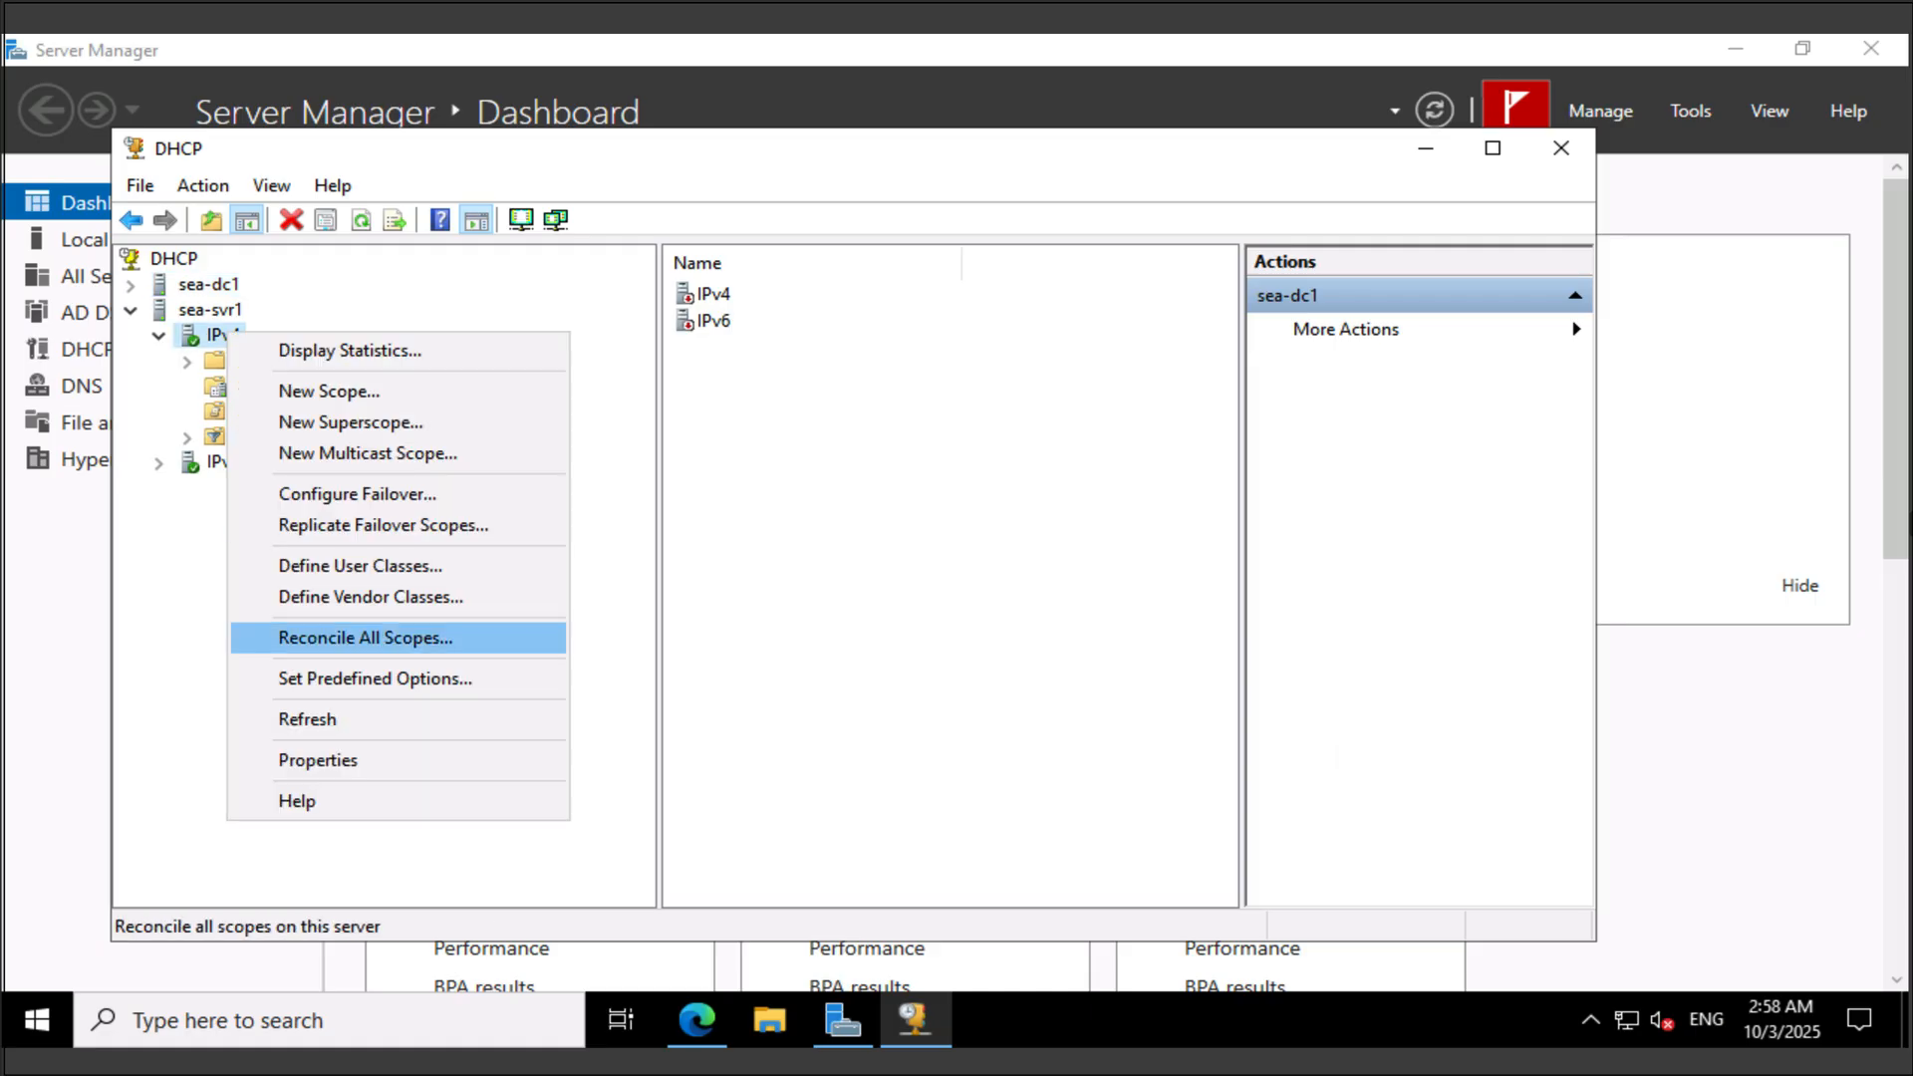
click(307, 718)
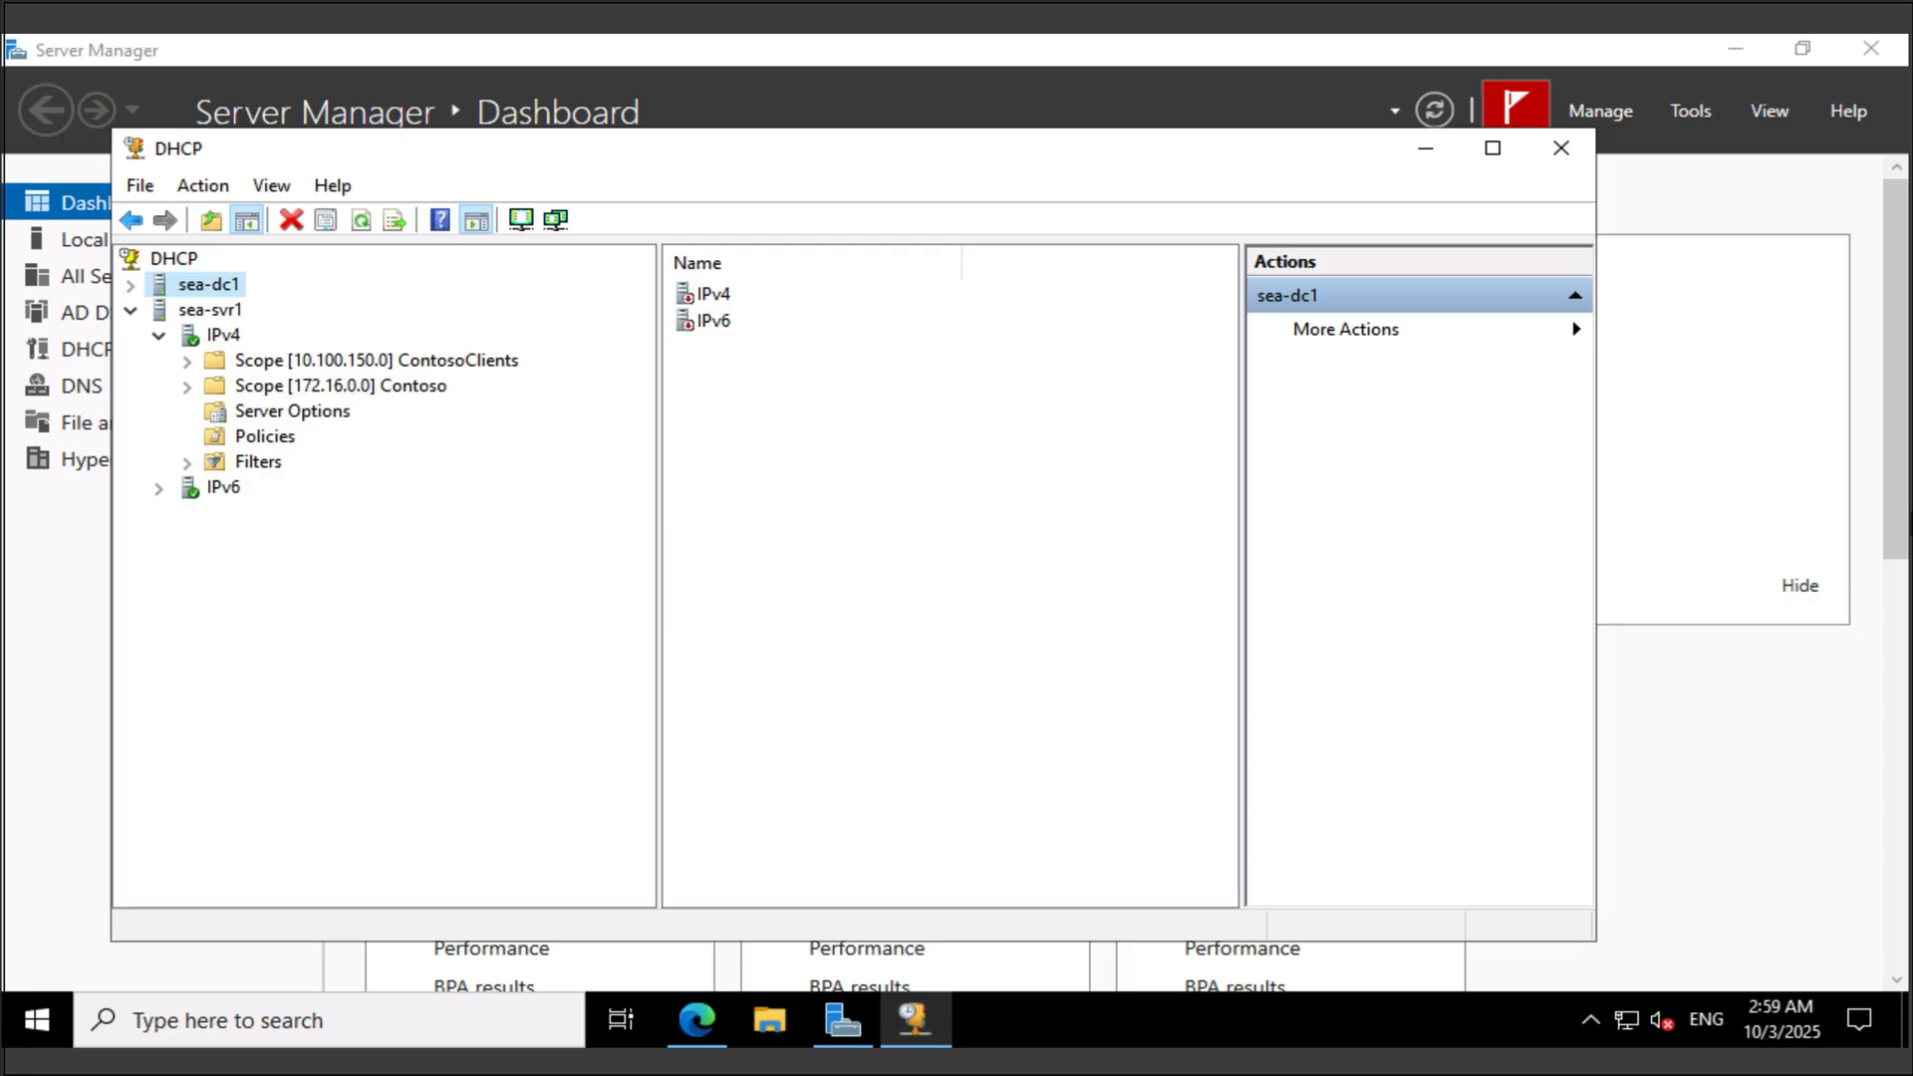
Open the Network and Sharing Center from the Network & Internet page of Windows Settings.
click(329, 1020)
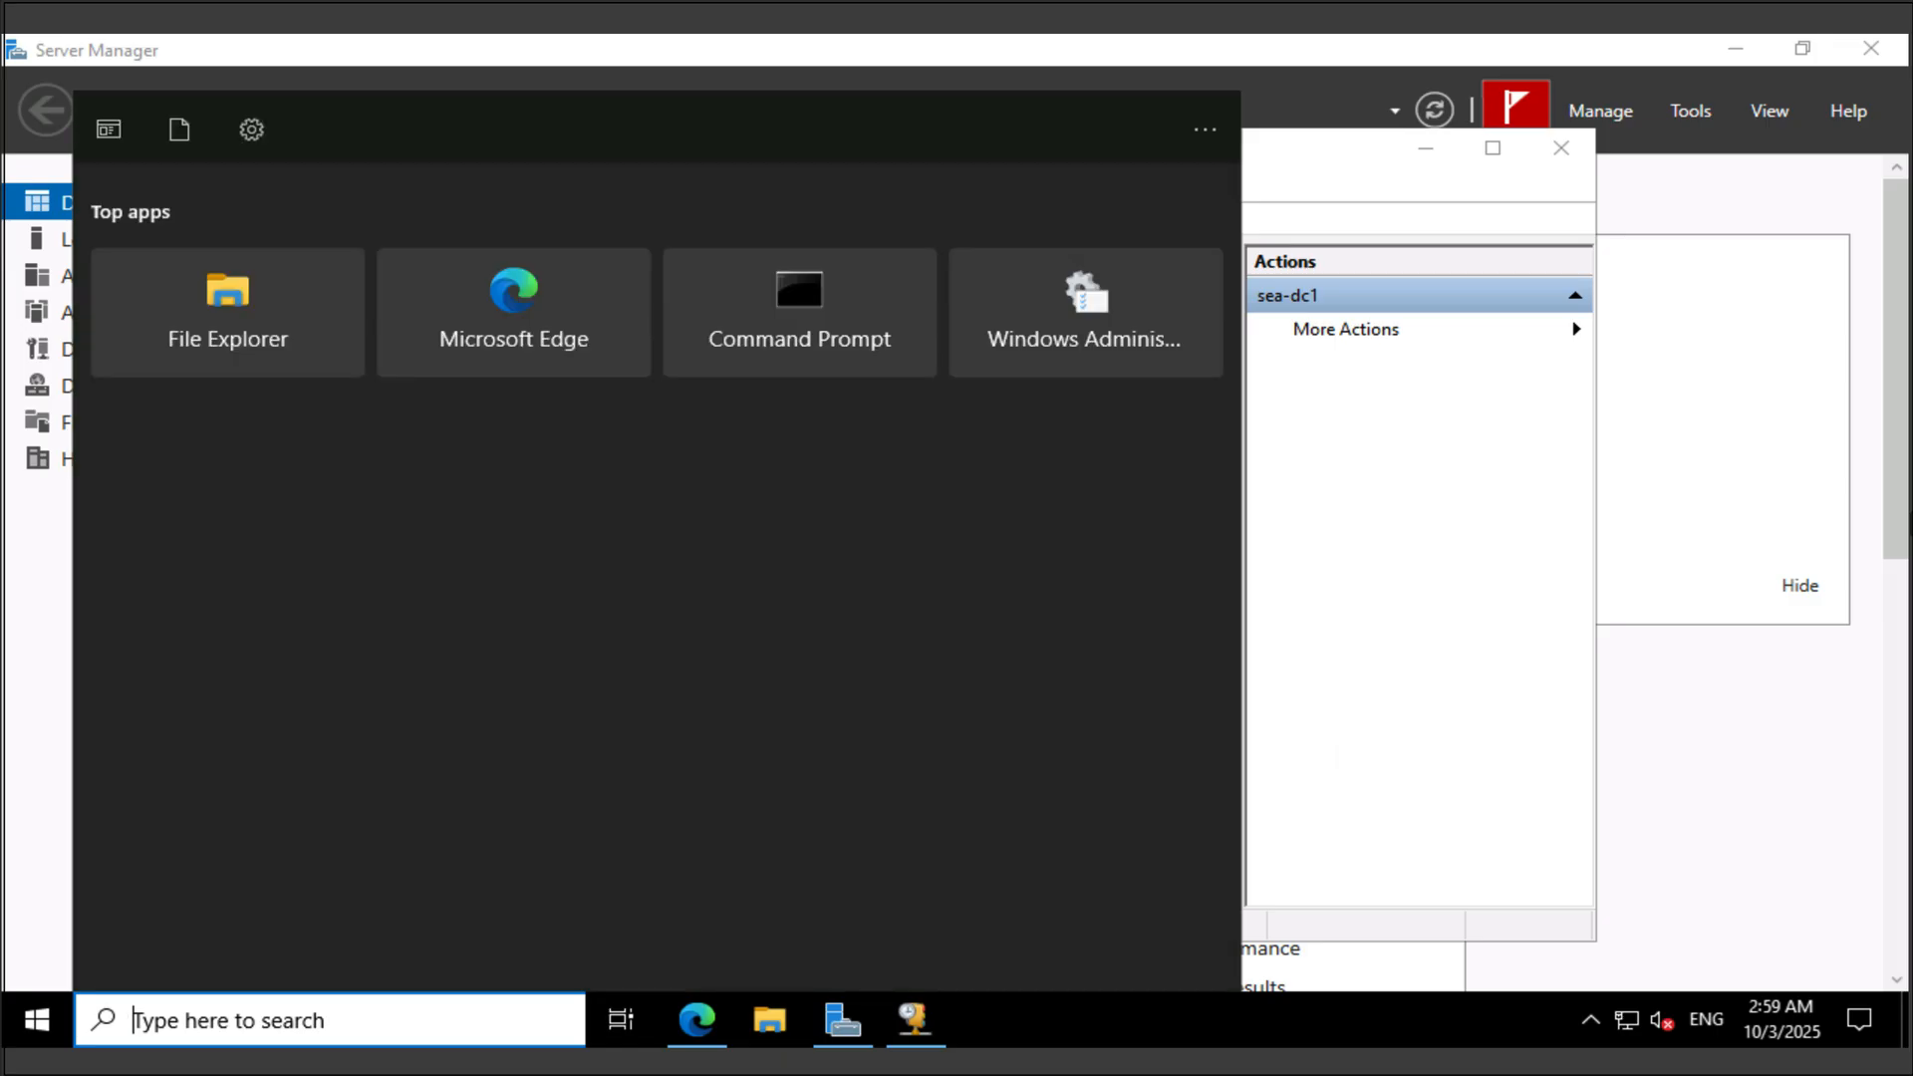
text(network)
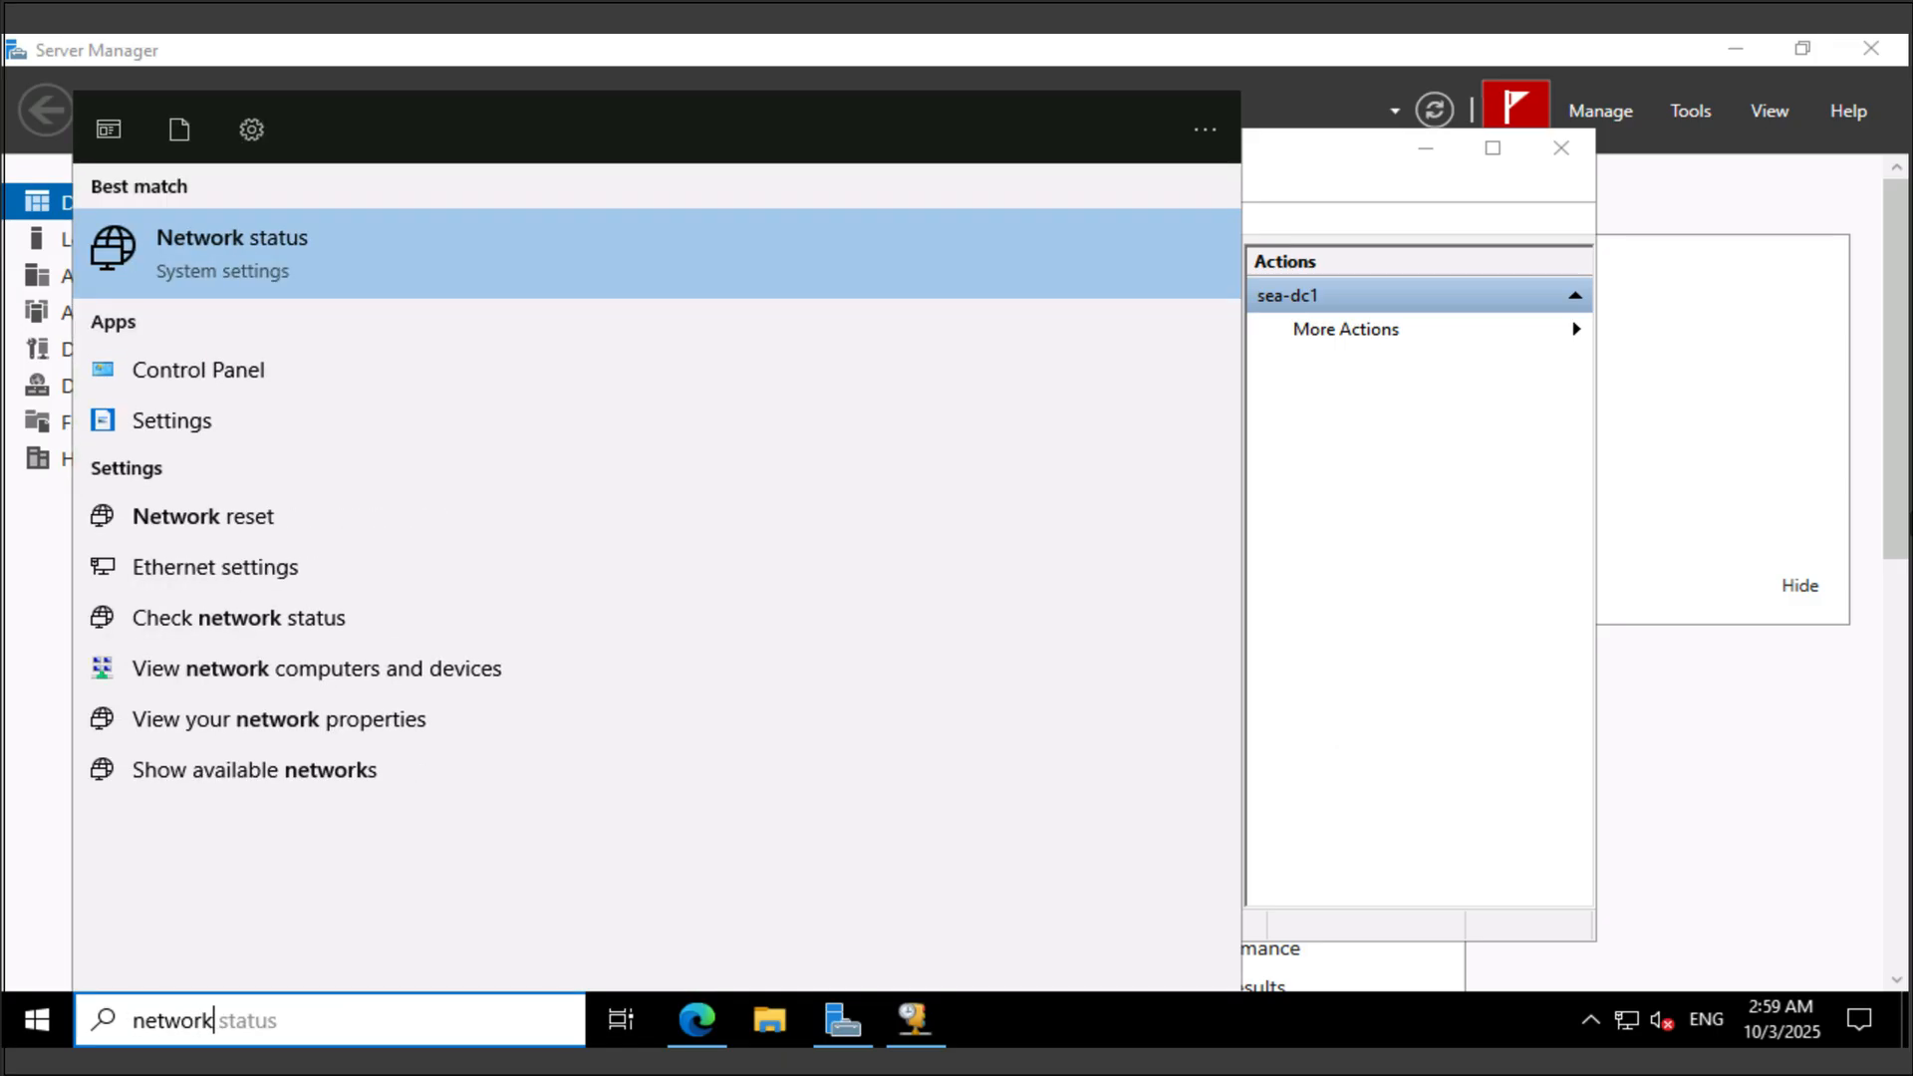
text( and)
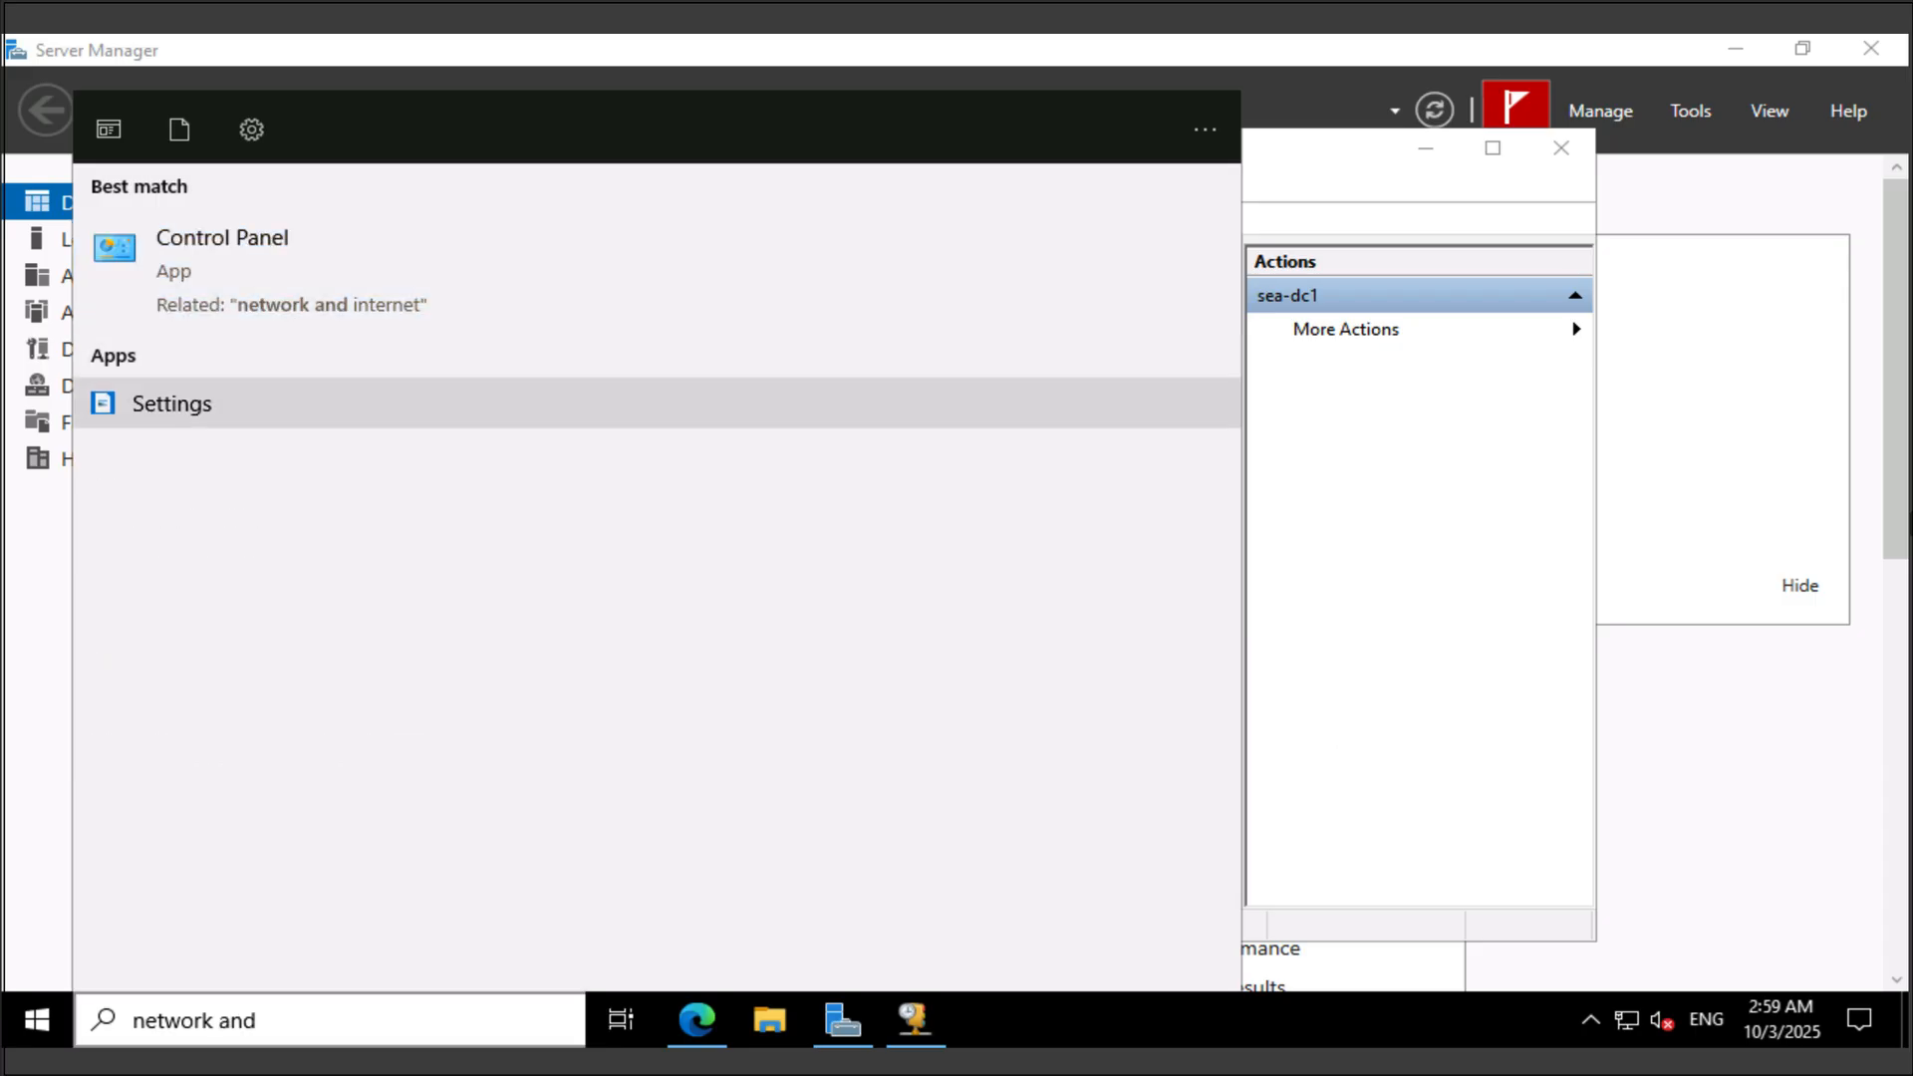
key(Return)
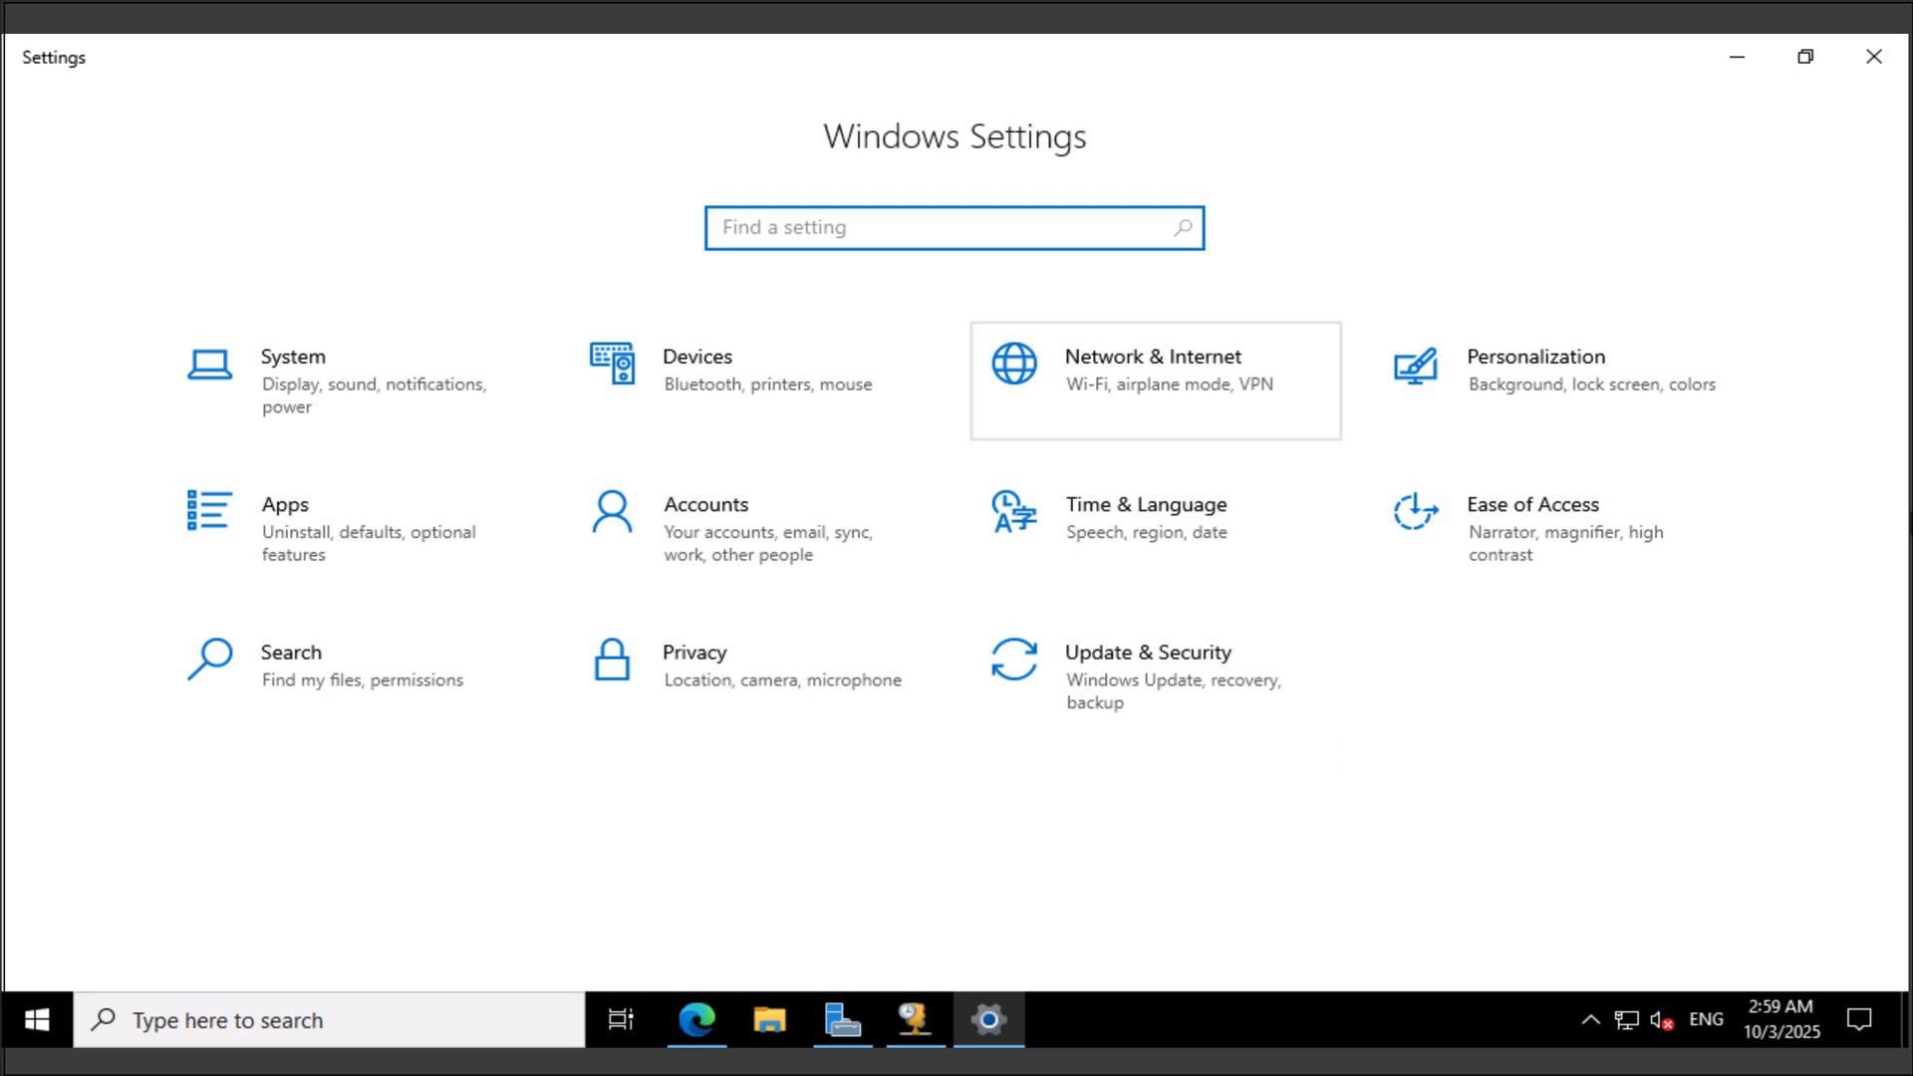
click(1155, 378)
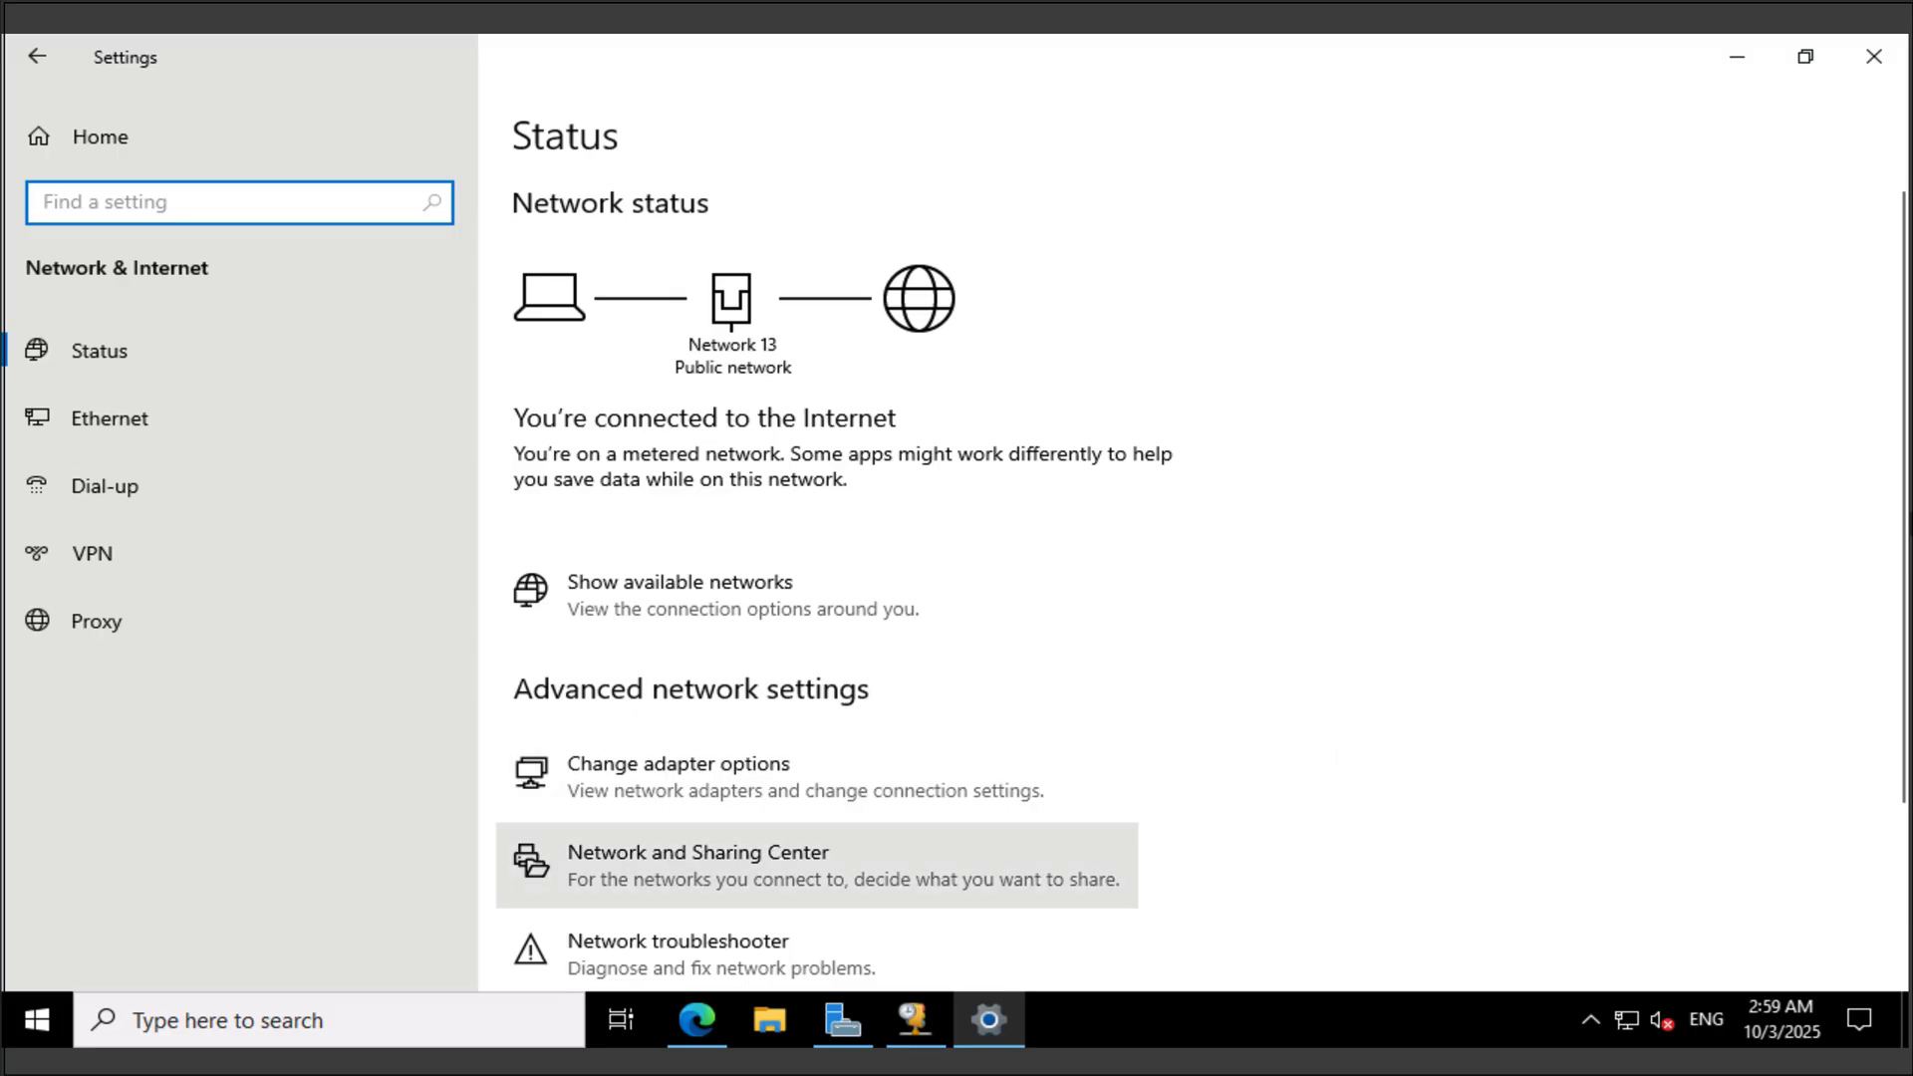
click(700, 859)
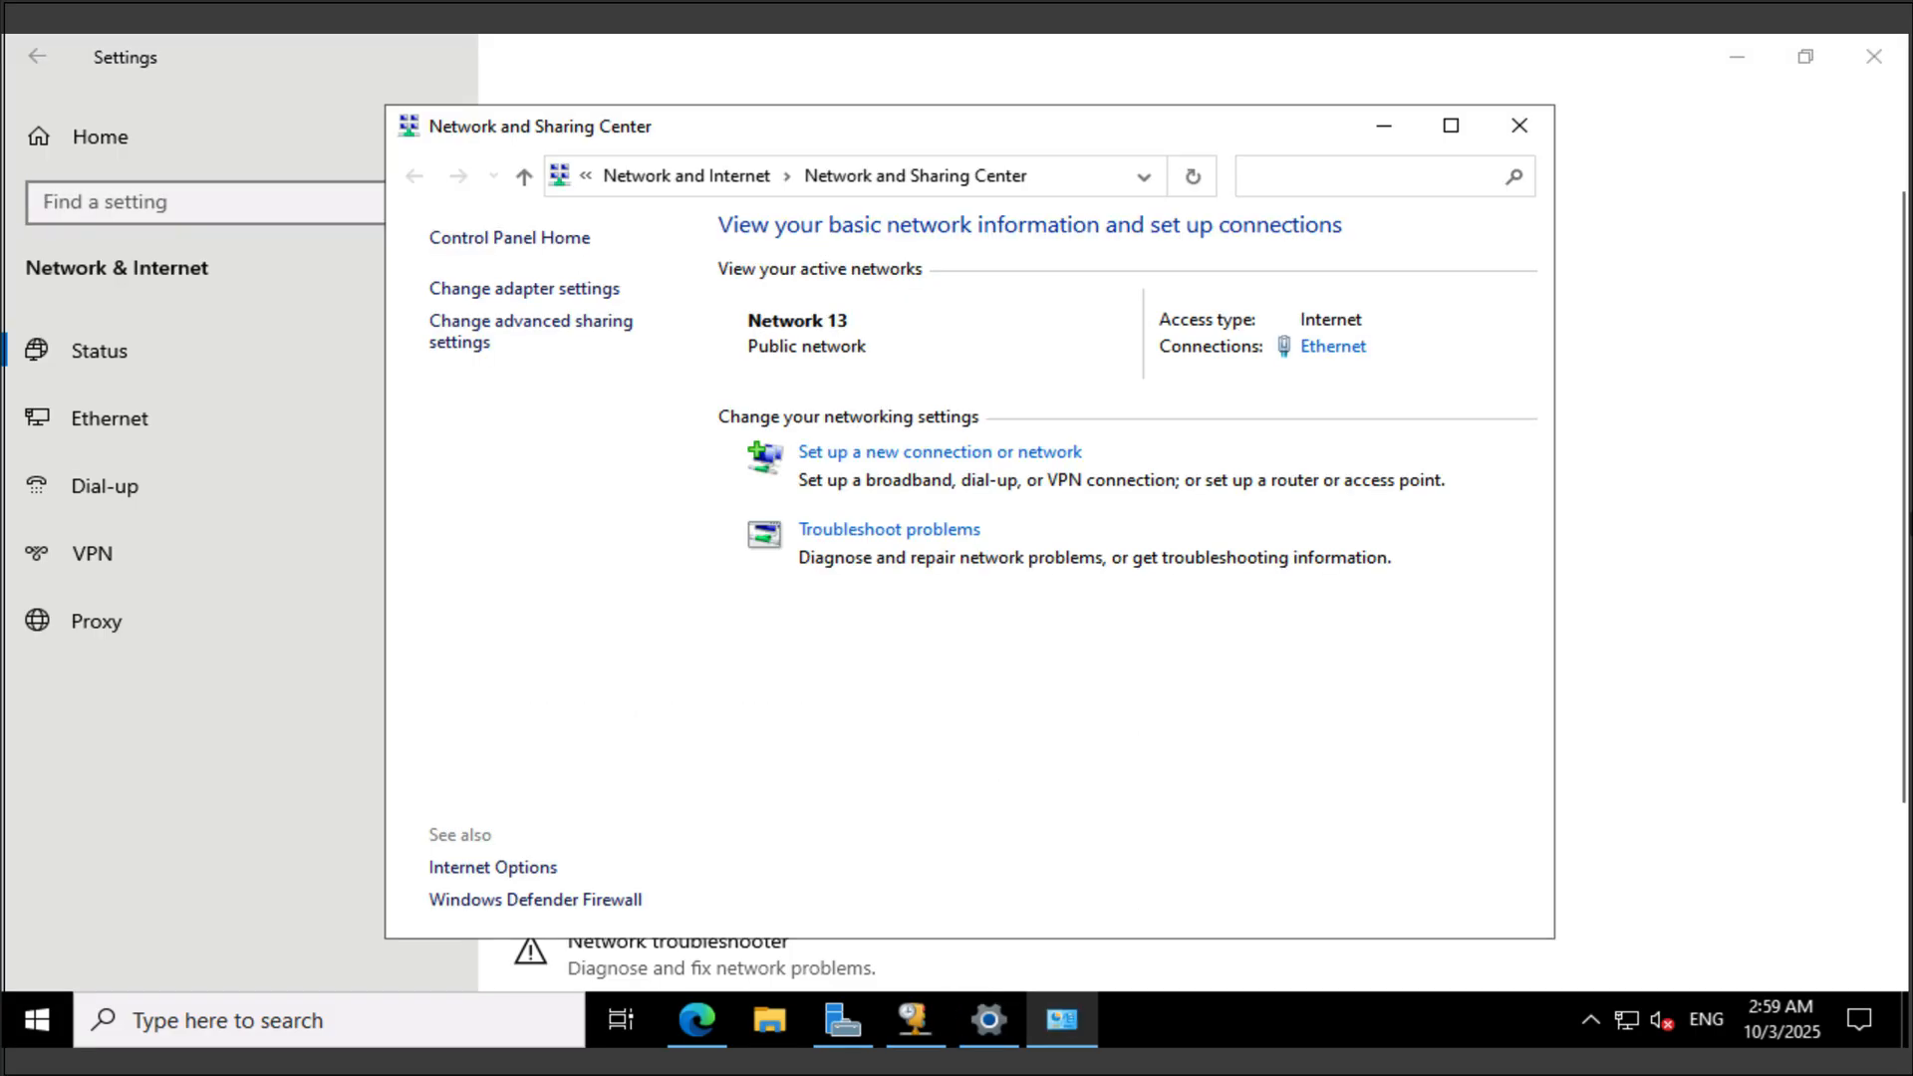
Open the Internet Protocol Version 4 (TCP/IPv4) properties of the Ethernet connection.
click(1333, 345)
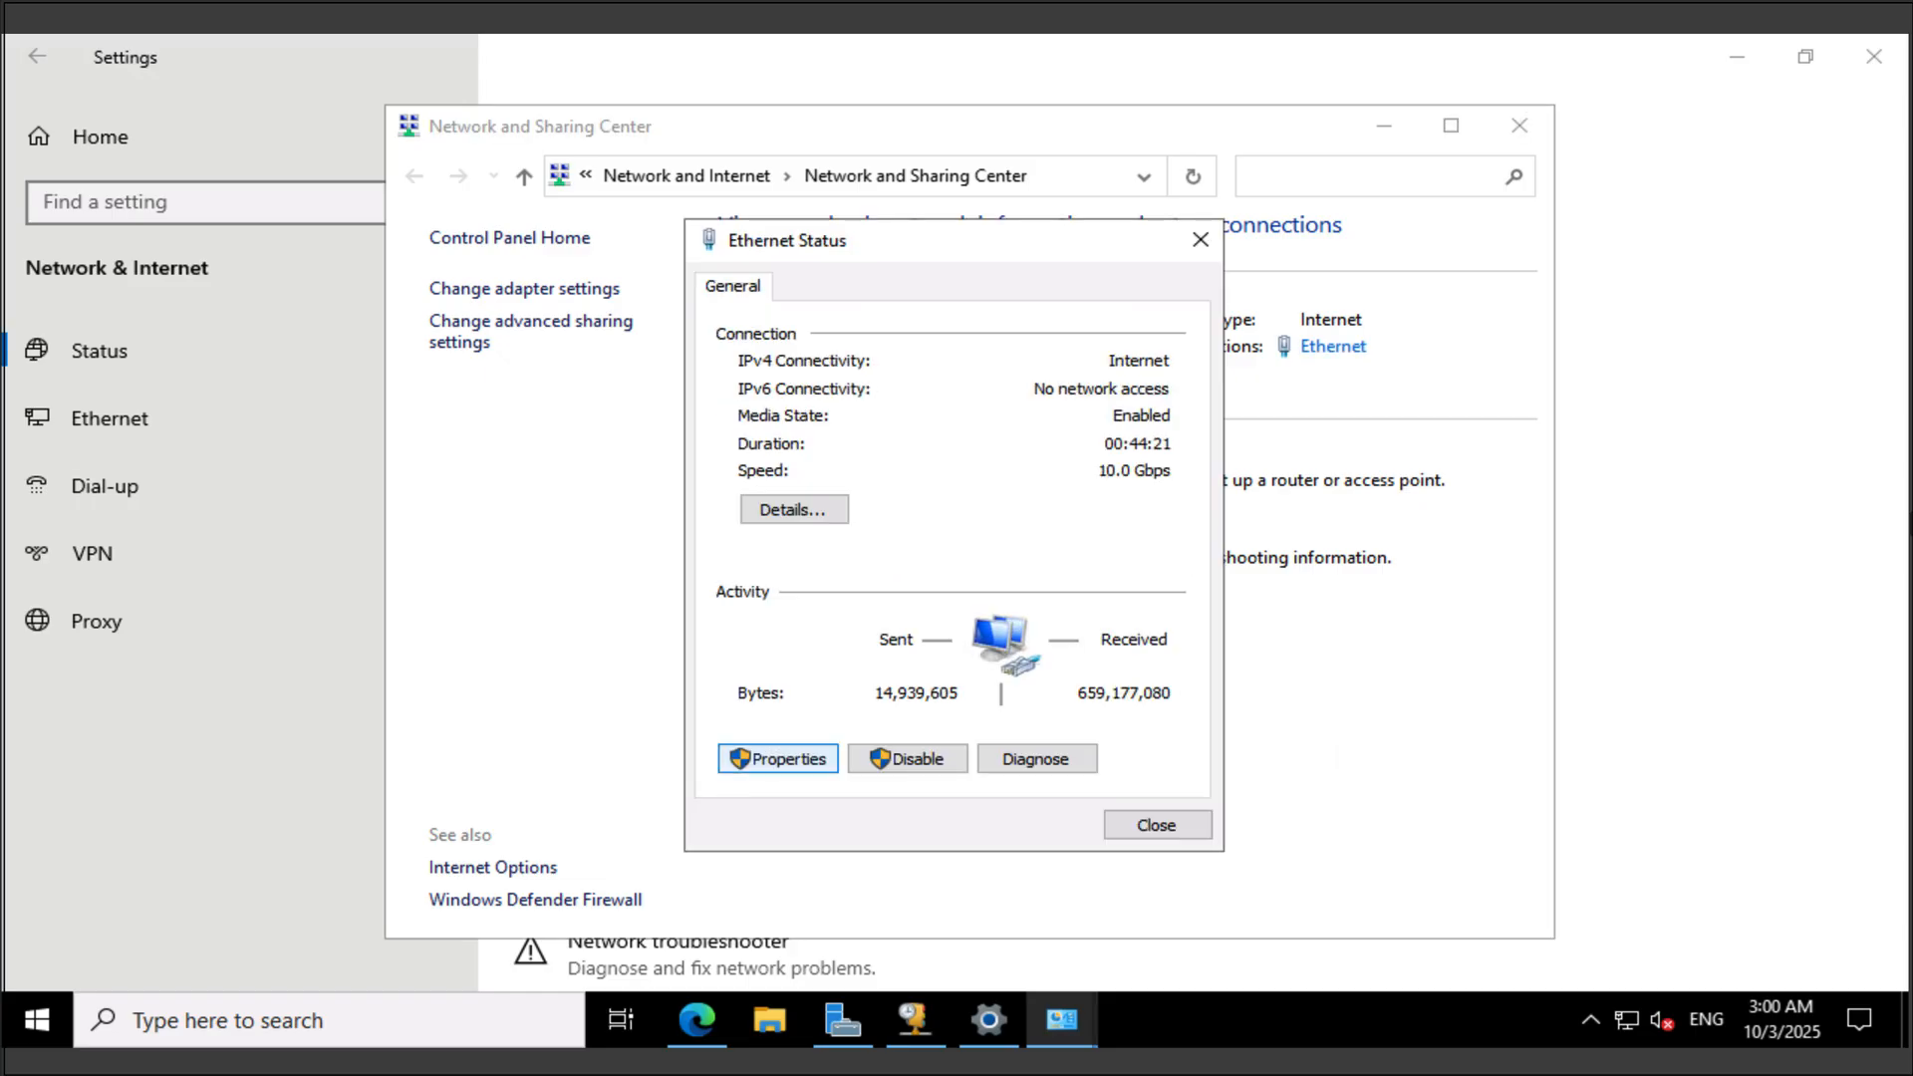
click(778, 758)
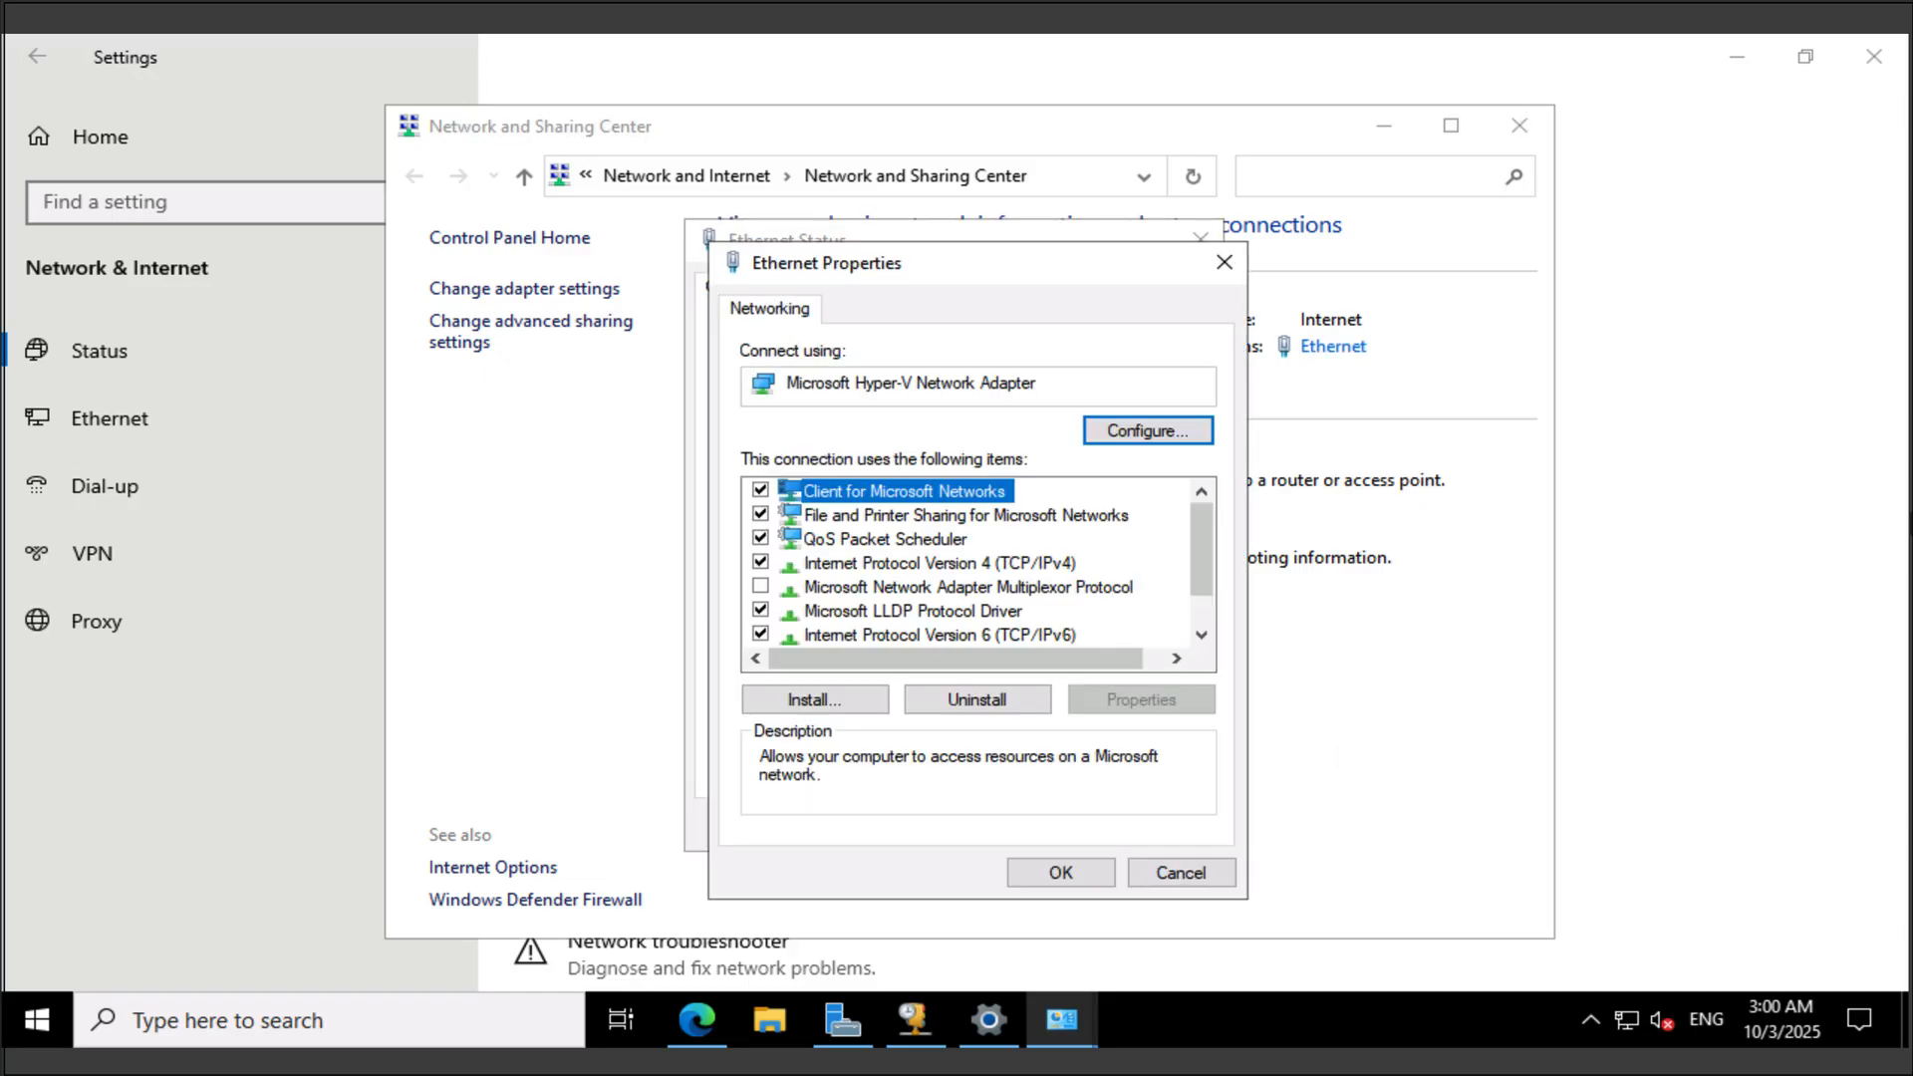
scroll(966, 563, down, 1)
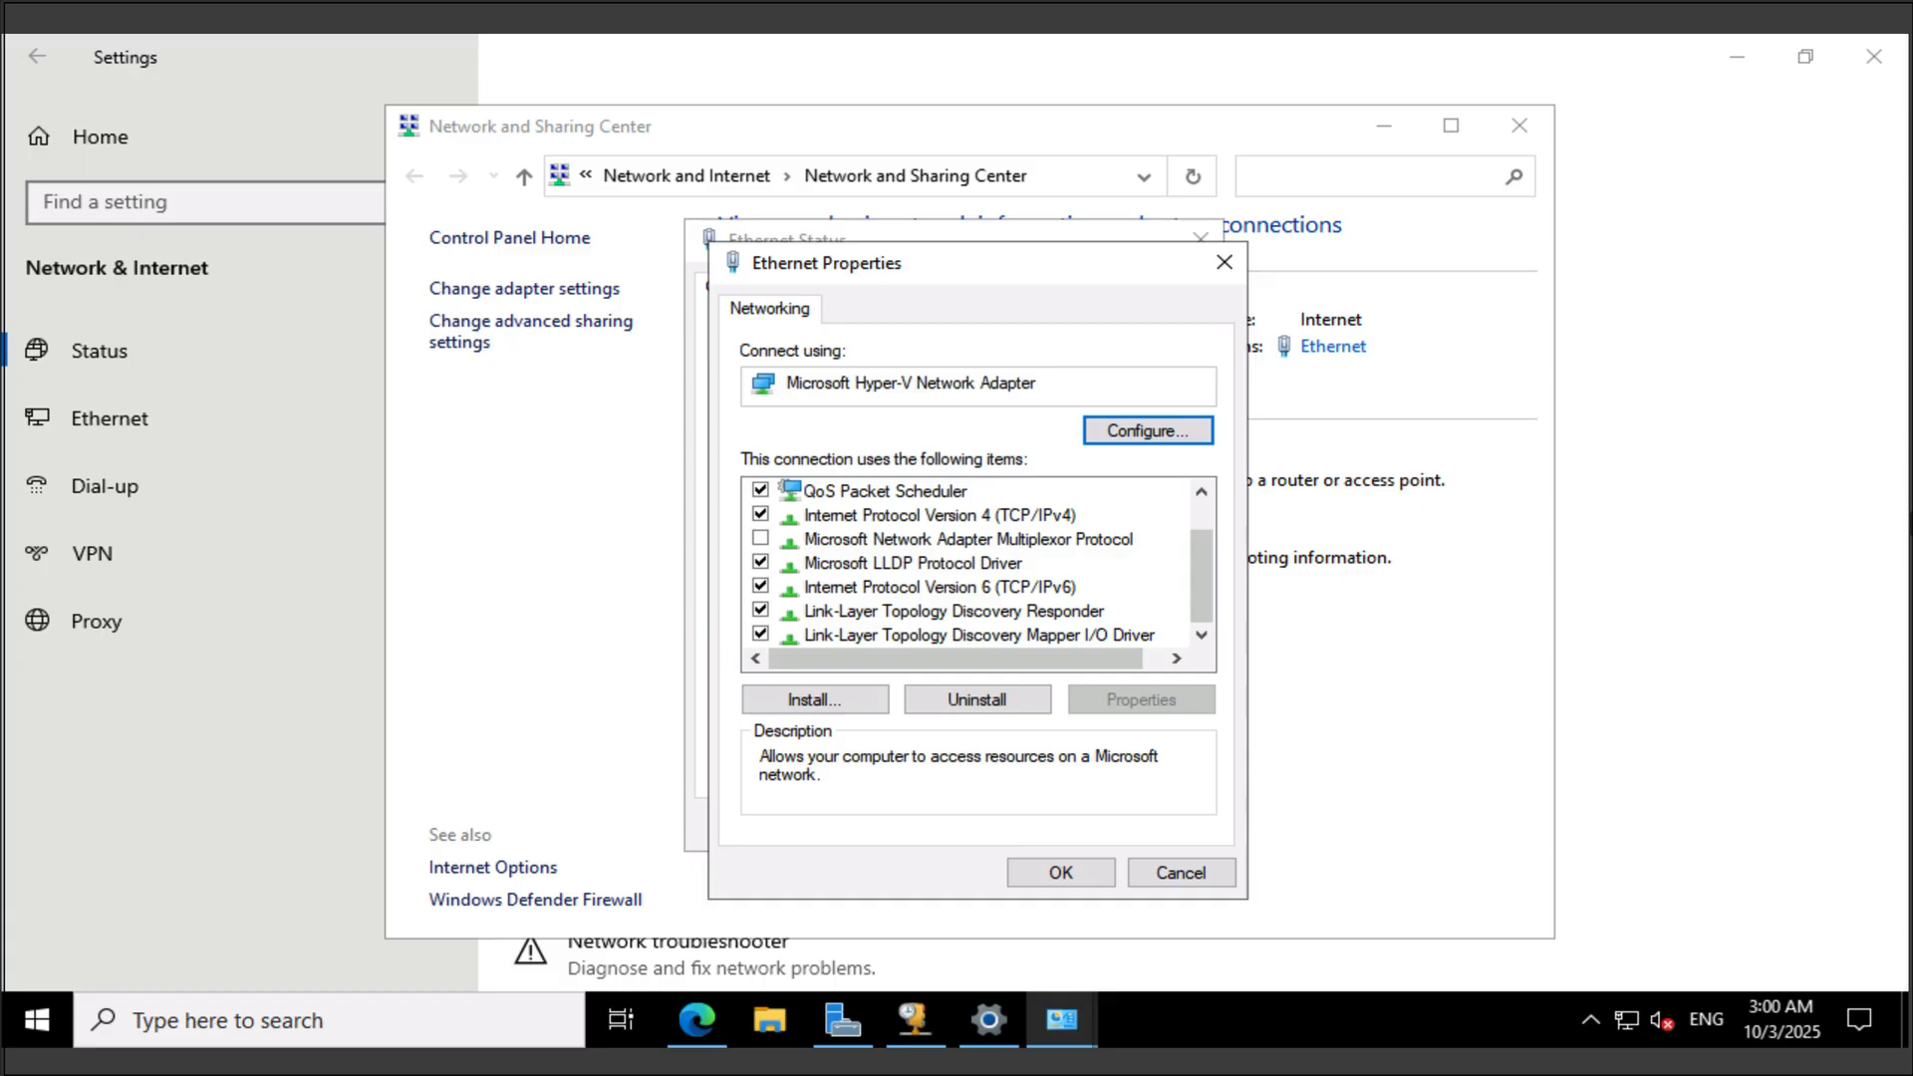
scroll(966, 562, up, 1)
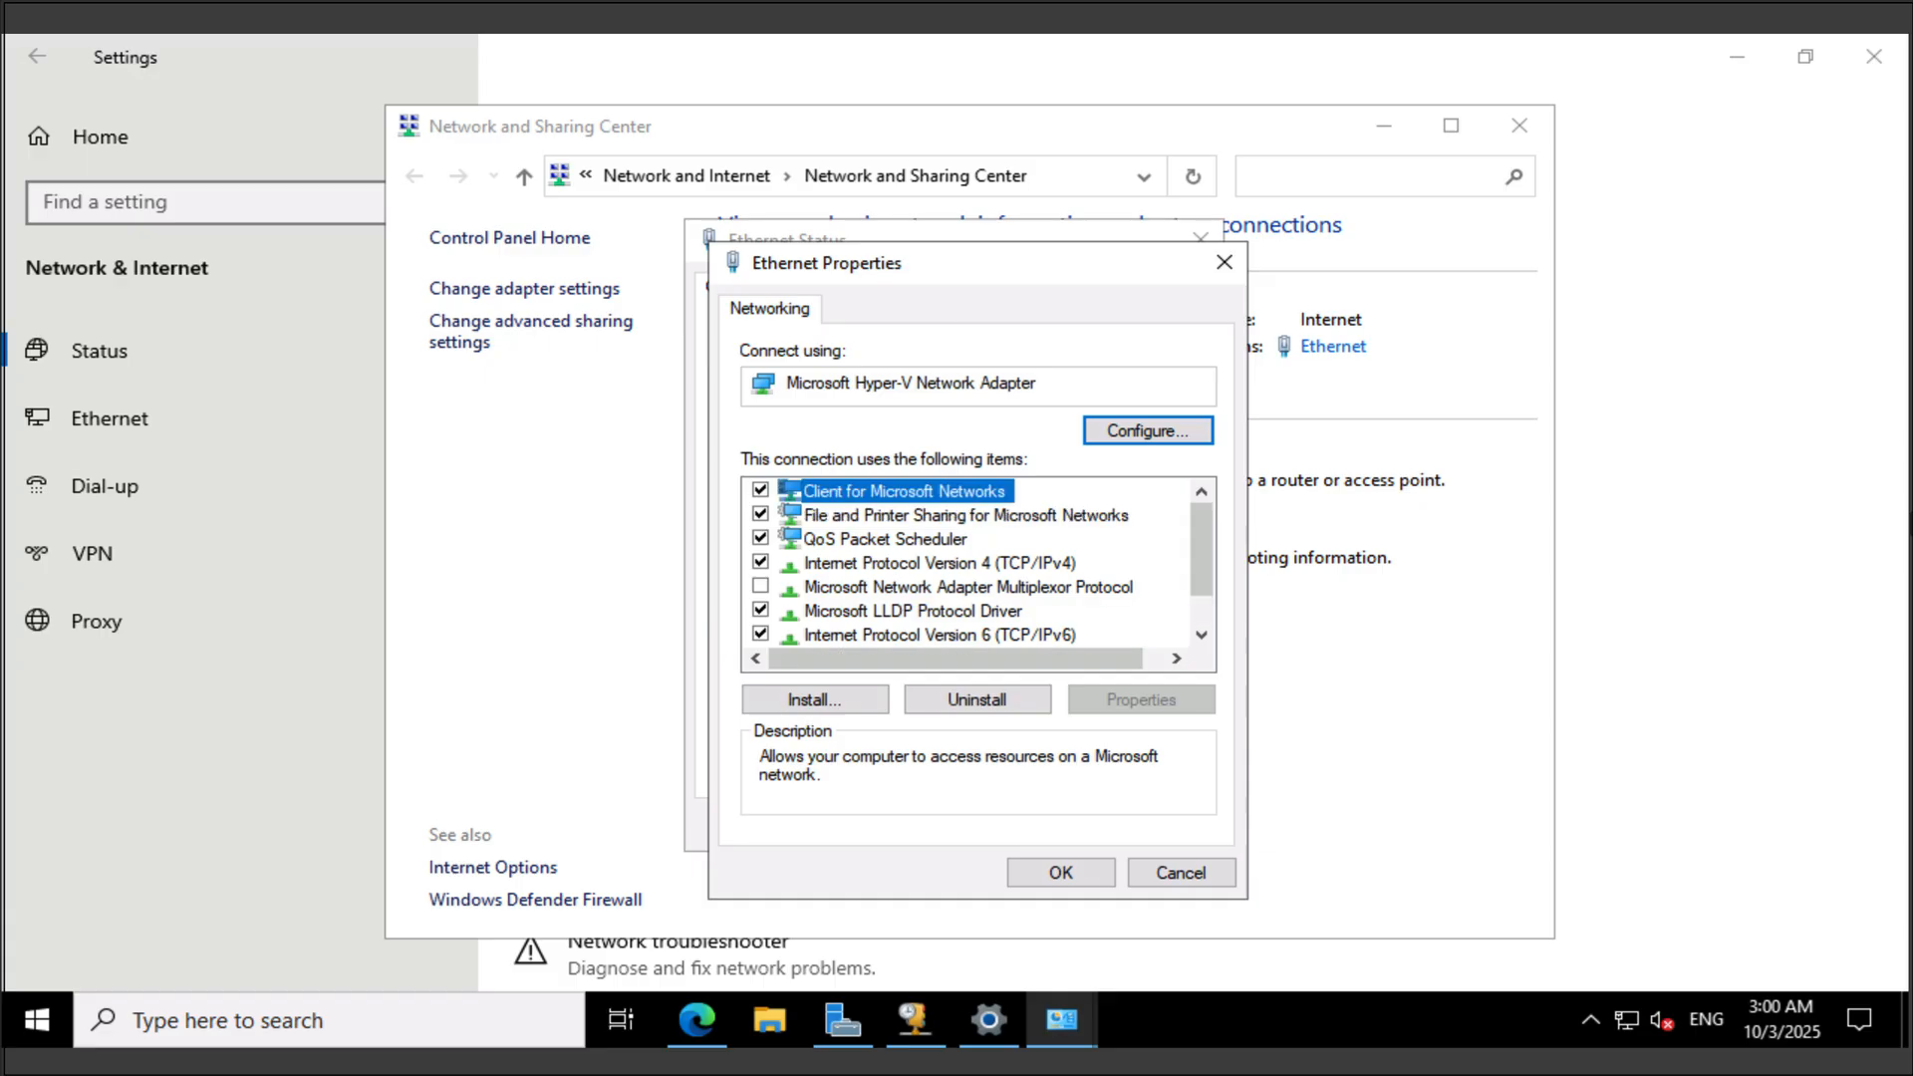
click(939, 563)
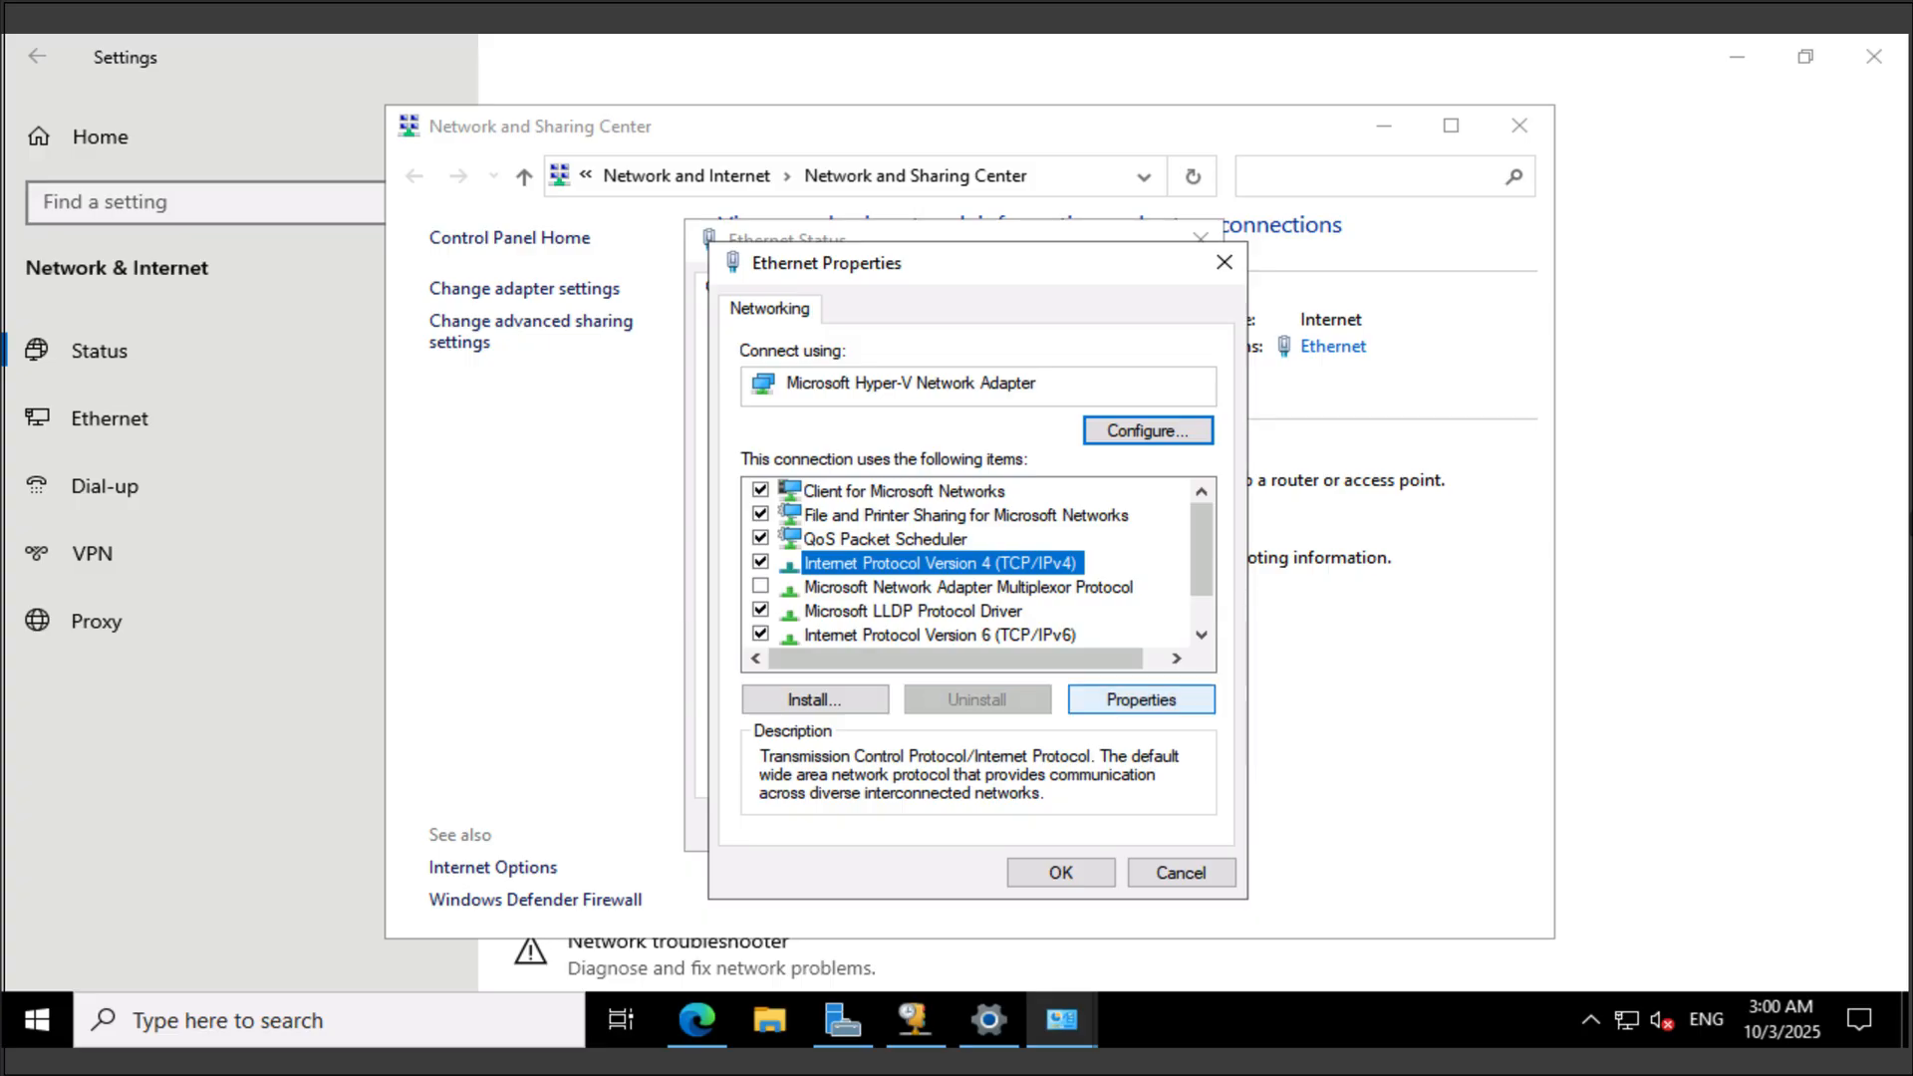
click(1140, 700)
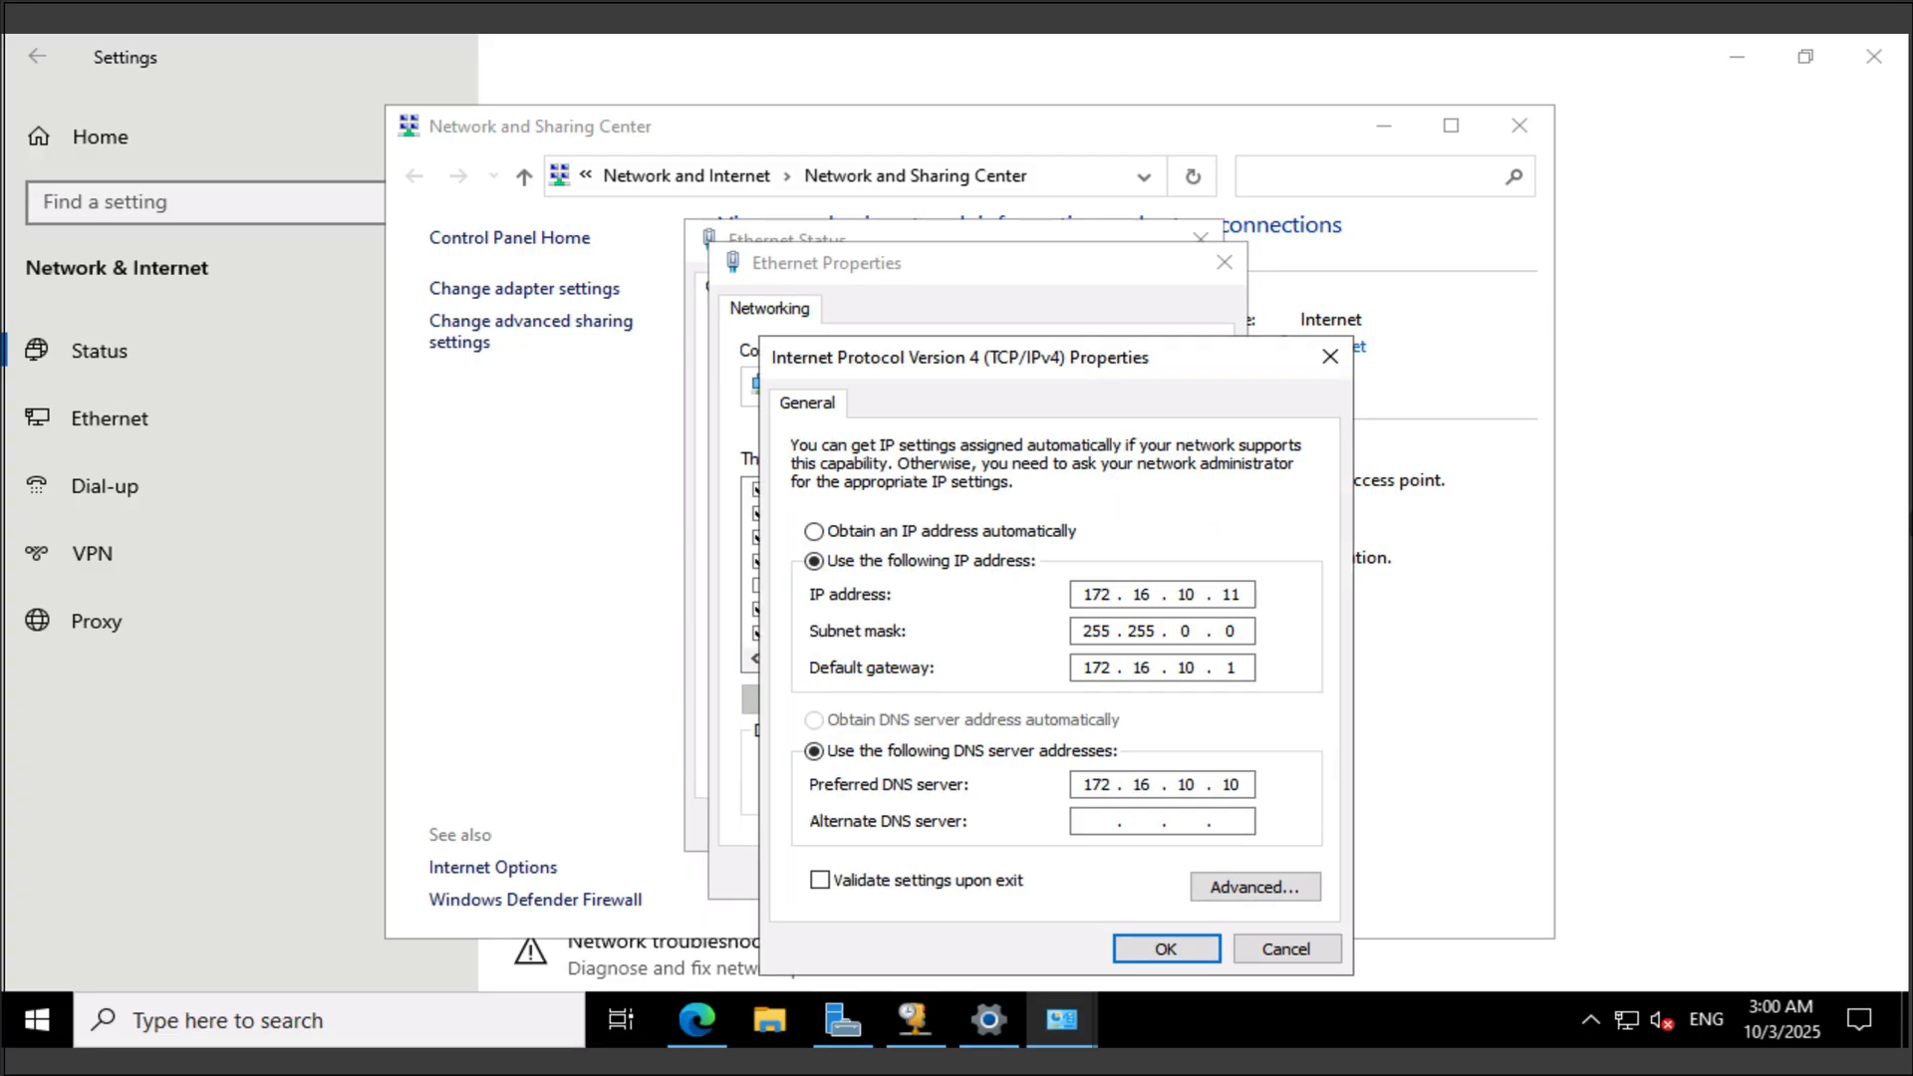
Set the Ethernet connection to obtain its IP address and DNS server address automatically, and apply the settings.
drag(1052, 362, 1191, 227)
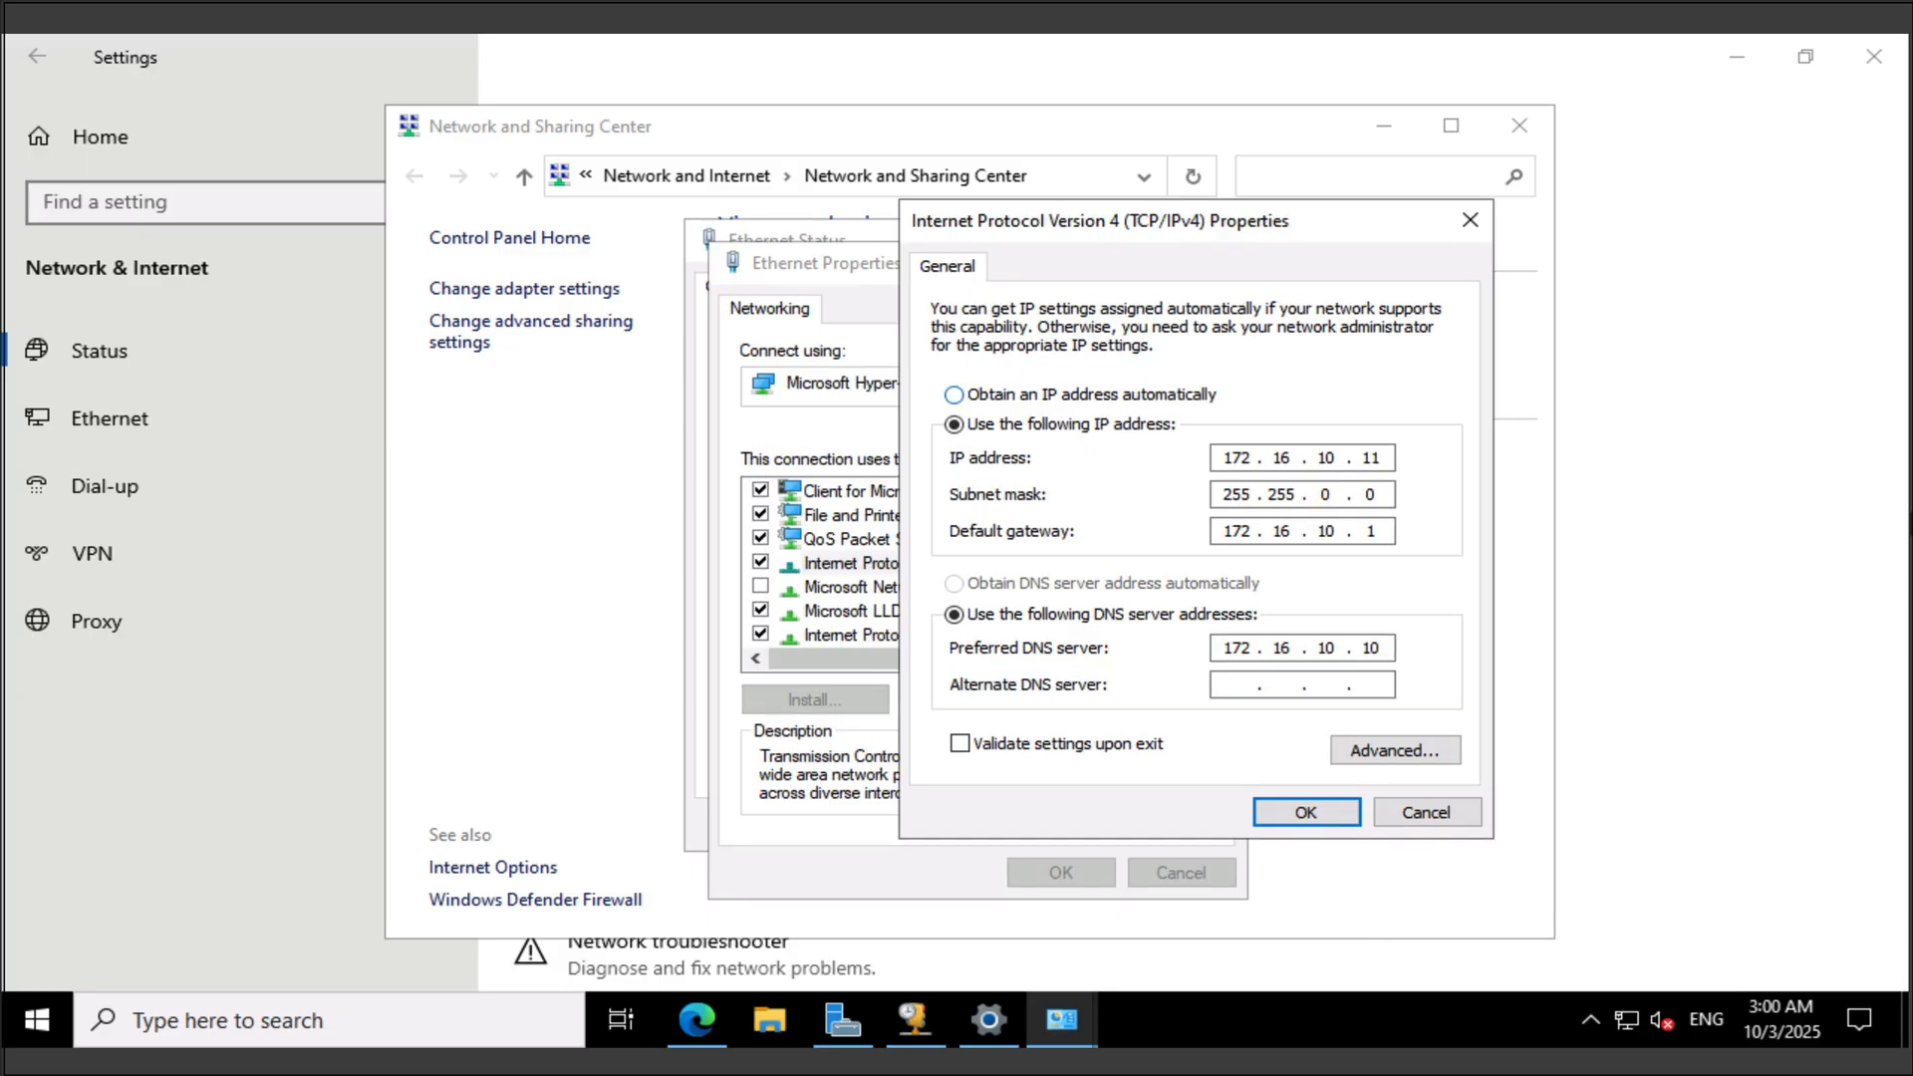
click(953, 393)
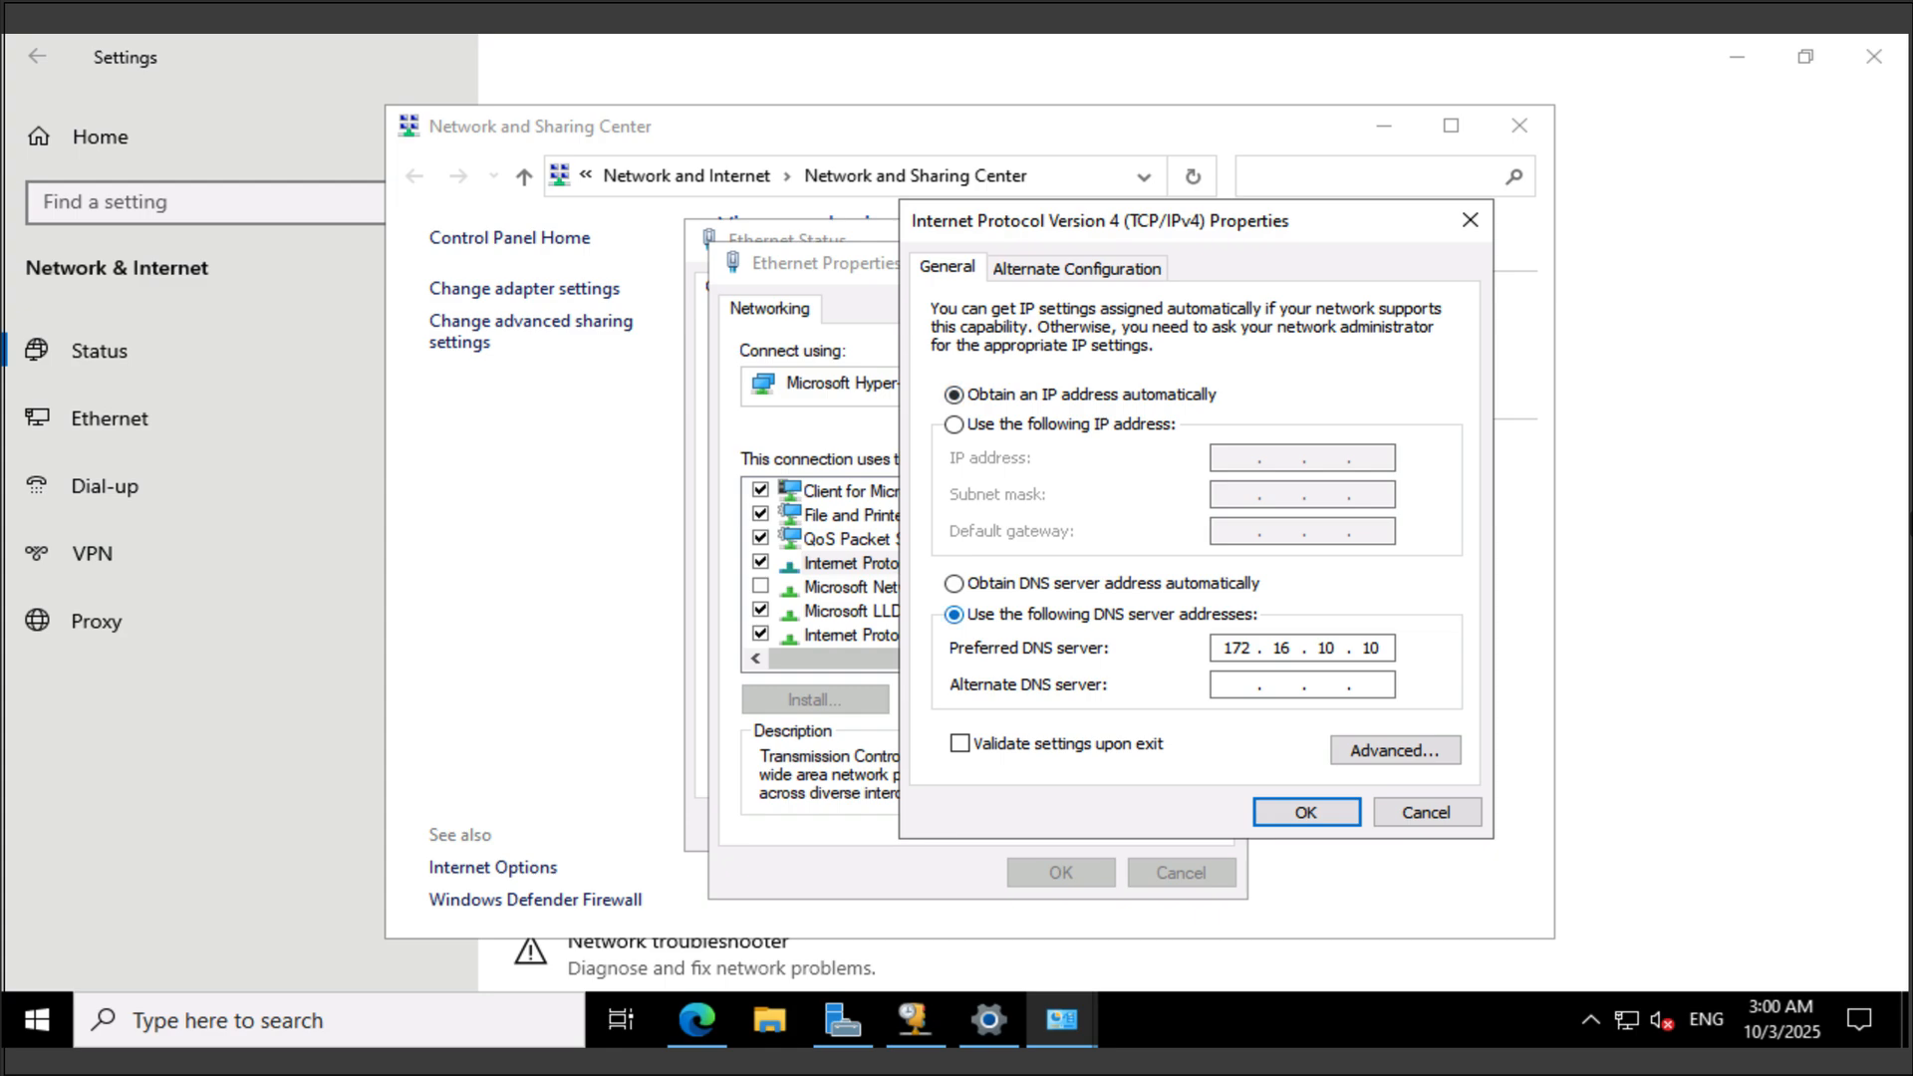
click(953, 583)
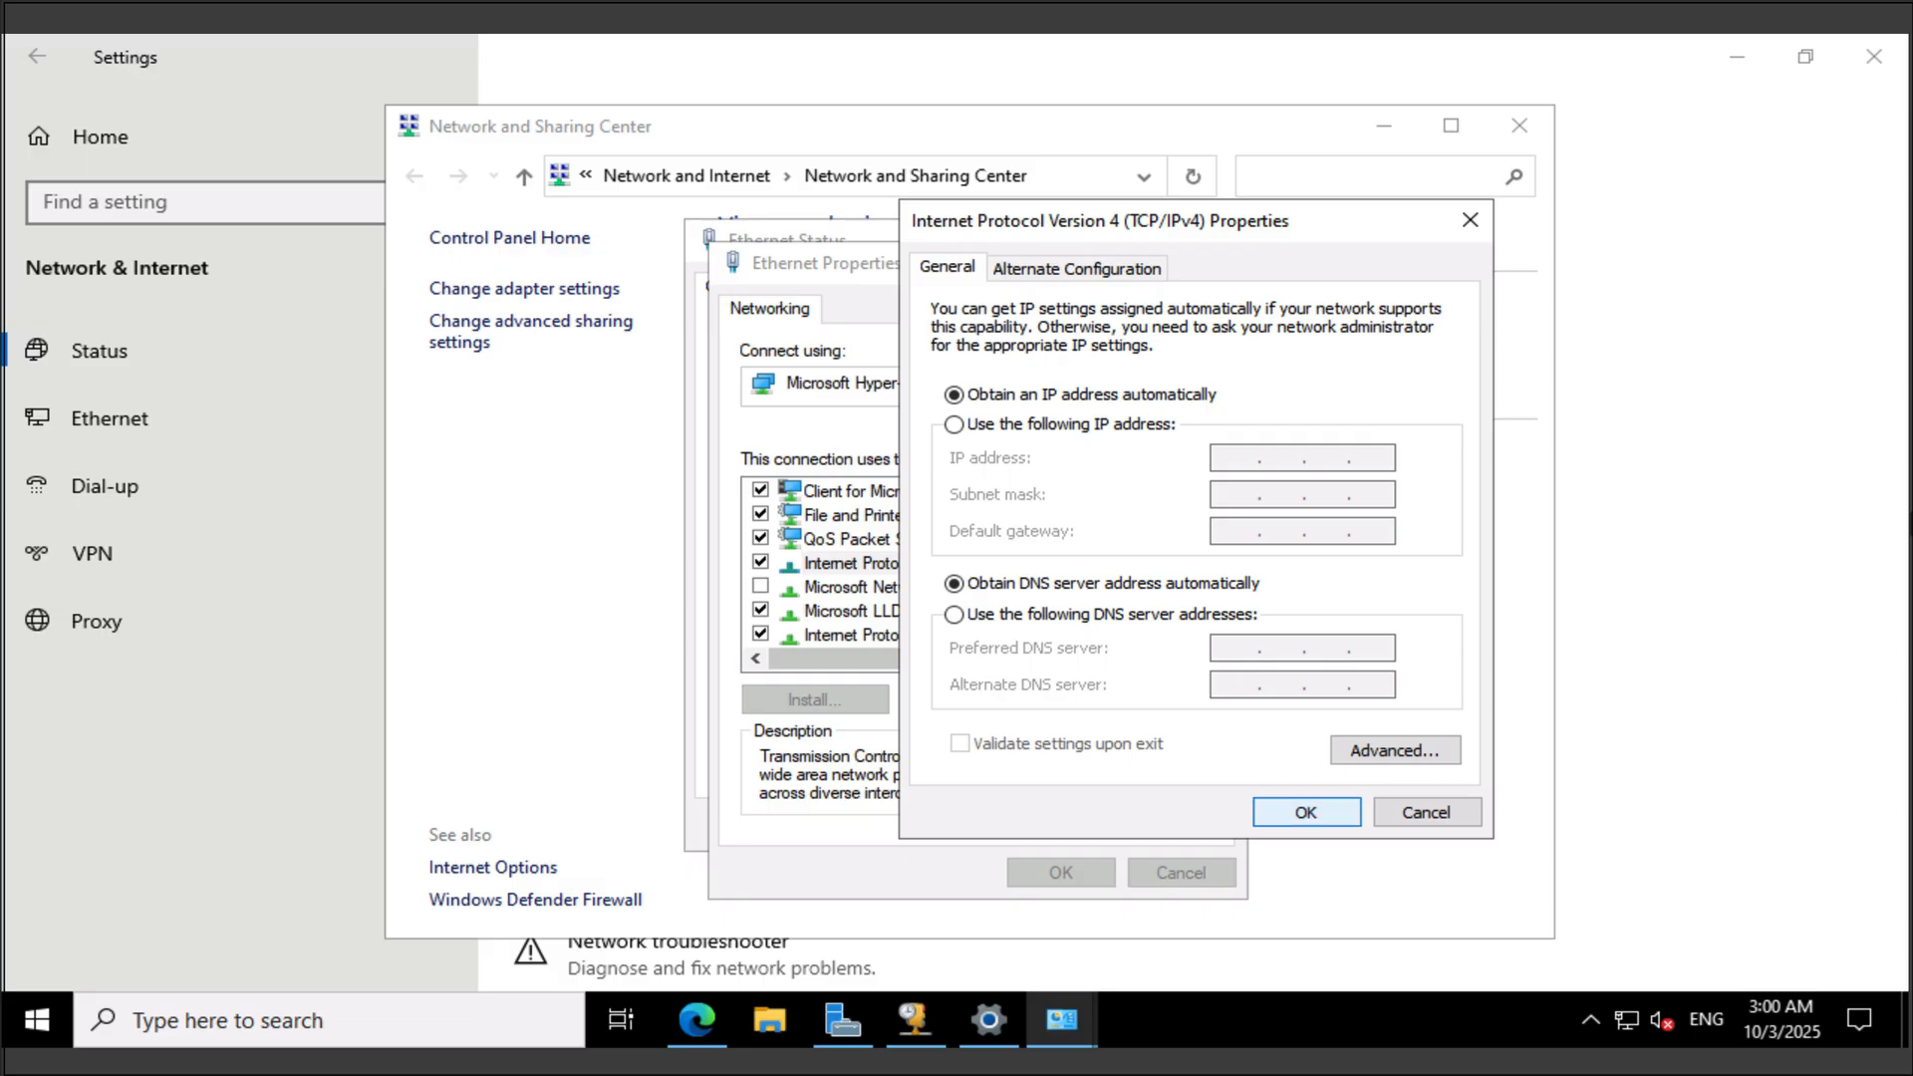
key(Return)
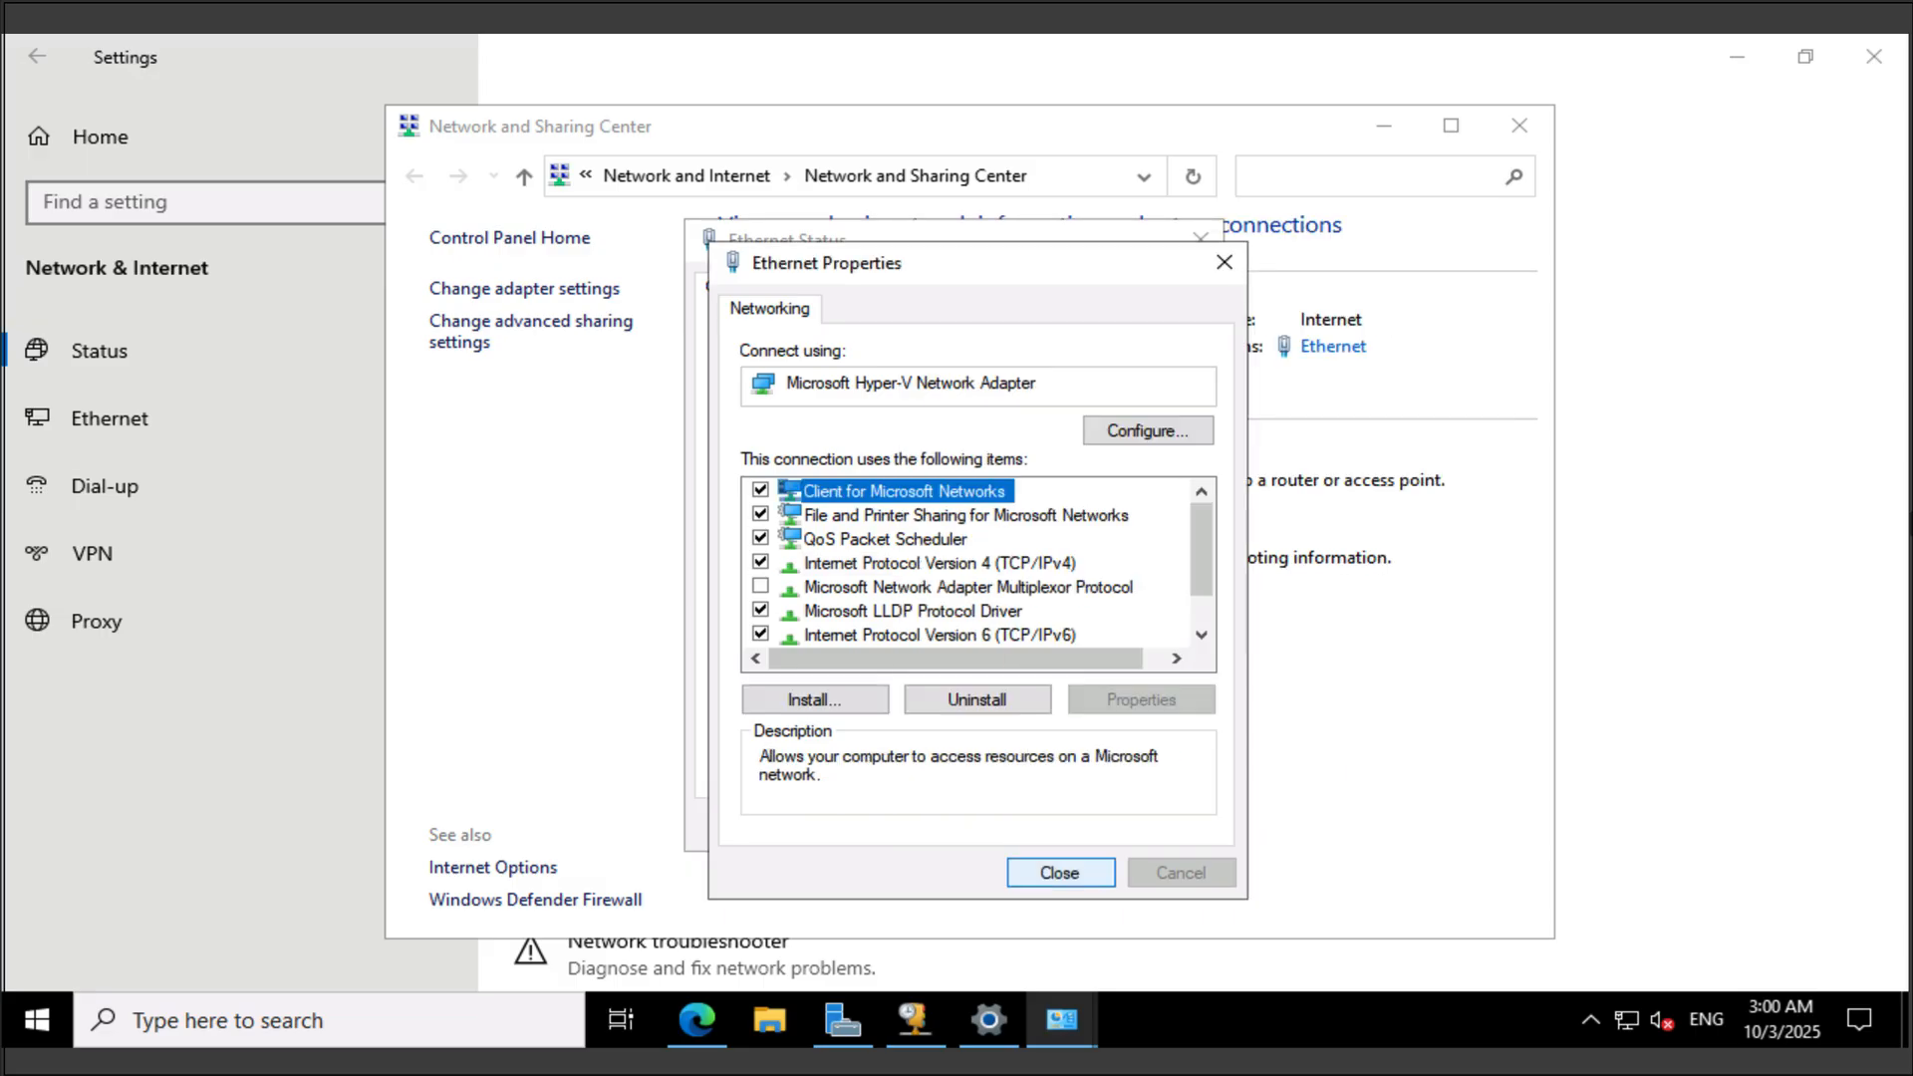
key(Return)
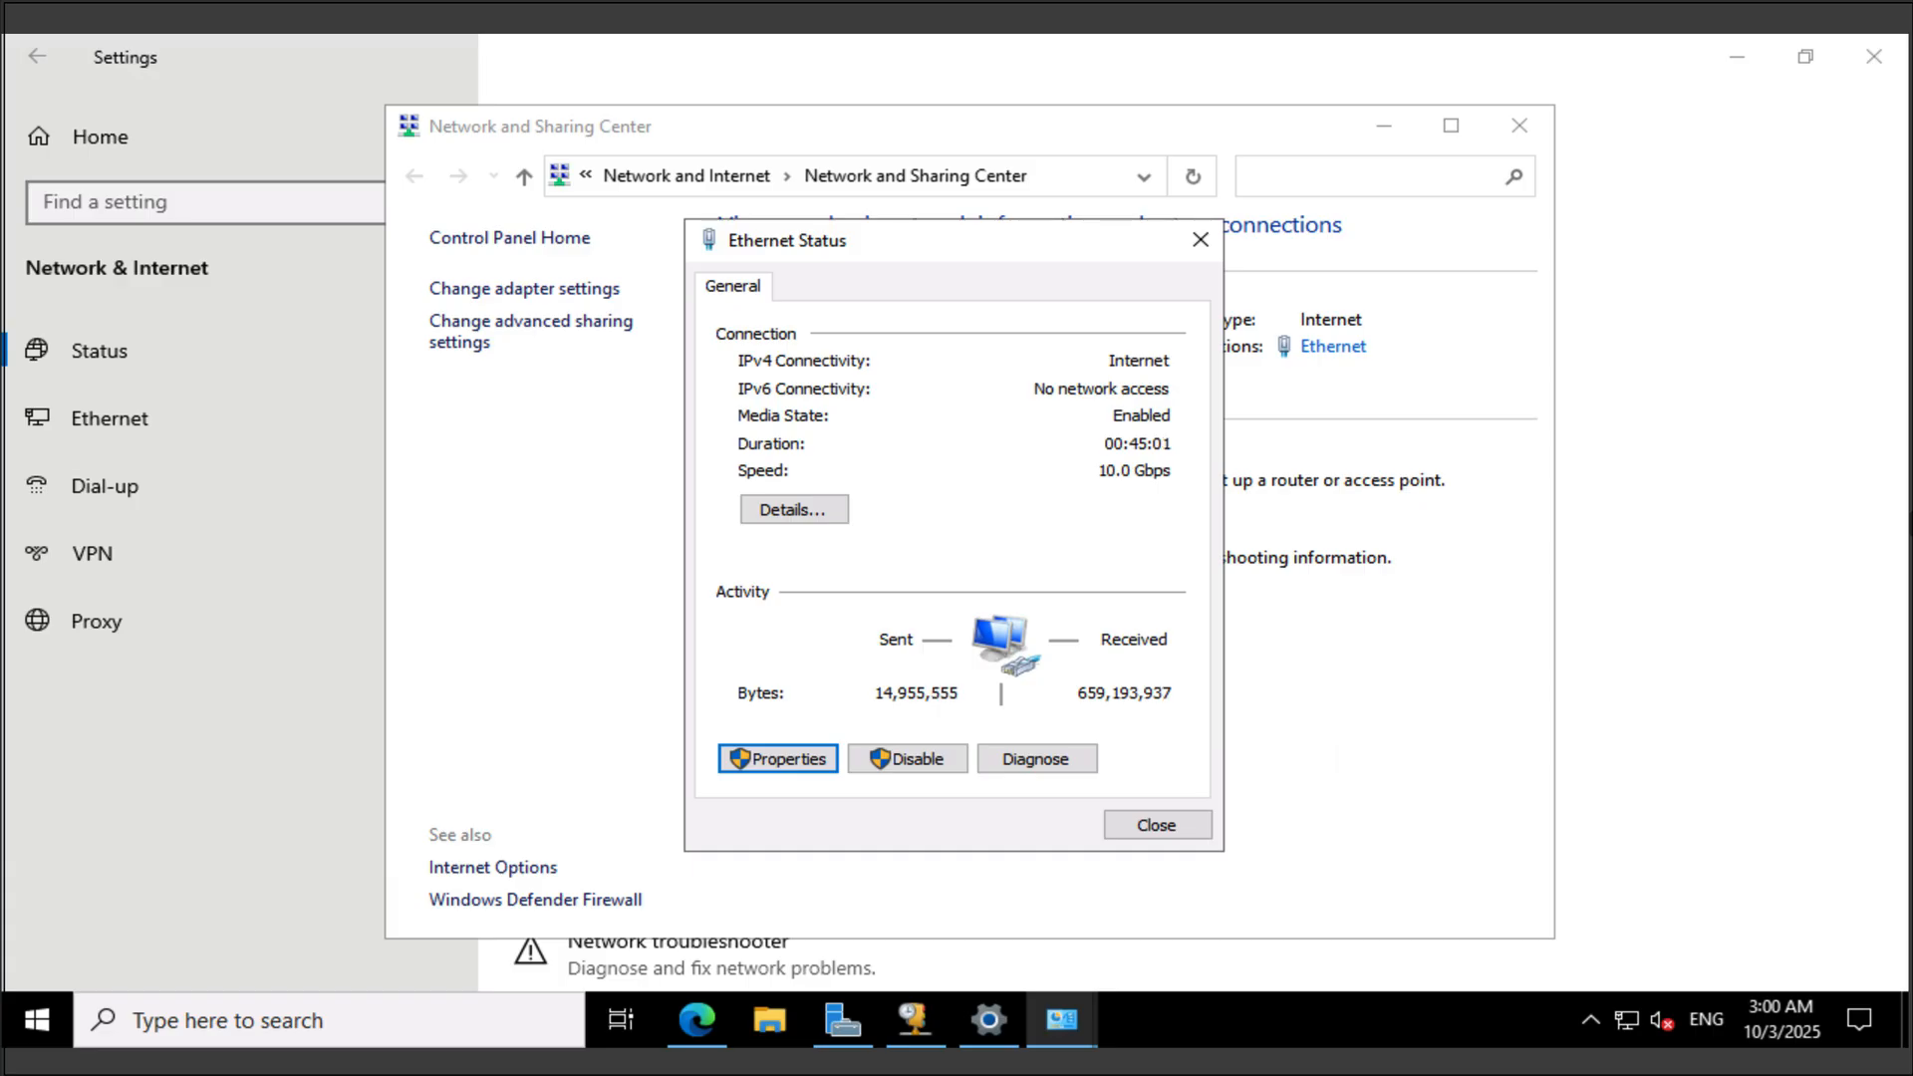
Review the Ethernet connection's details for its DHCP lease and server, close them and switch back to the DHCP console.
click(794, 510)
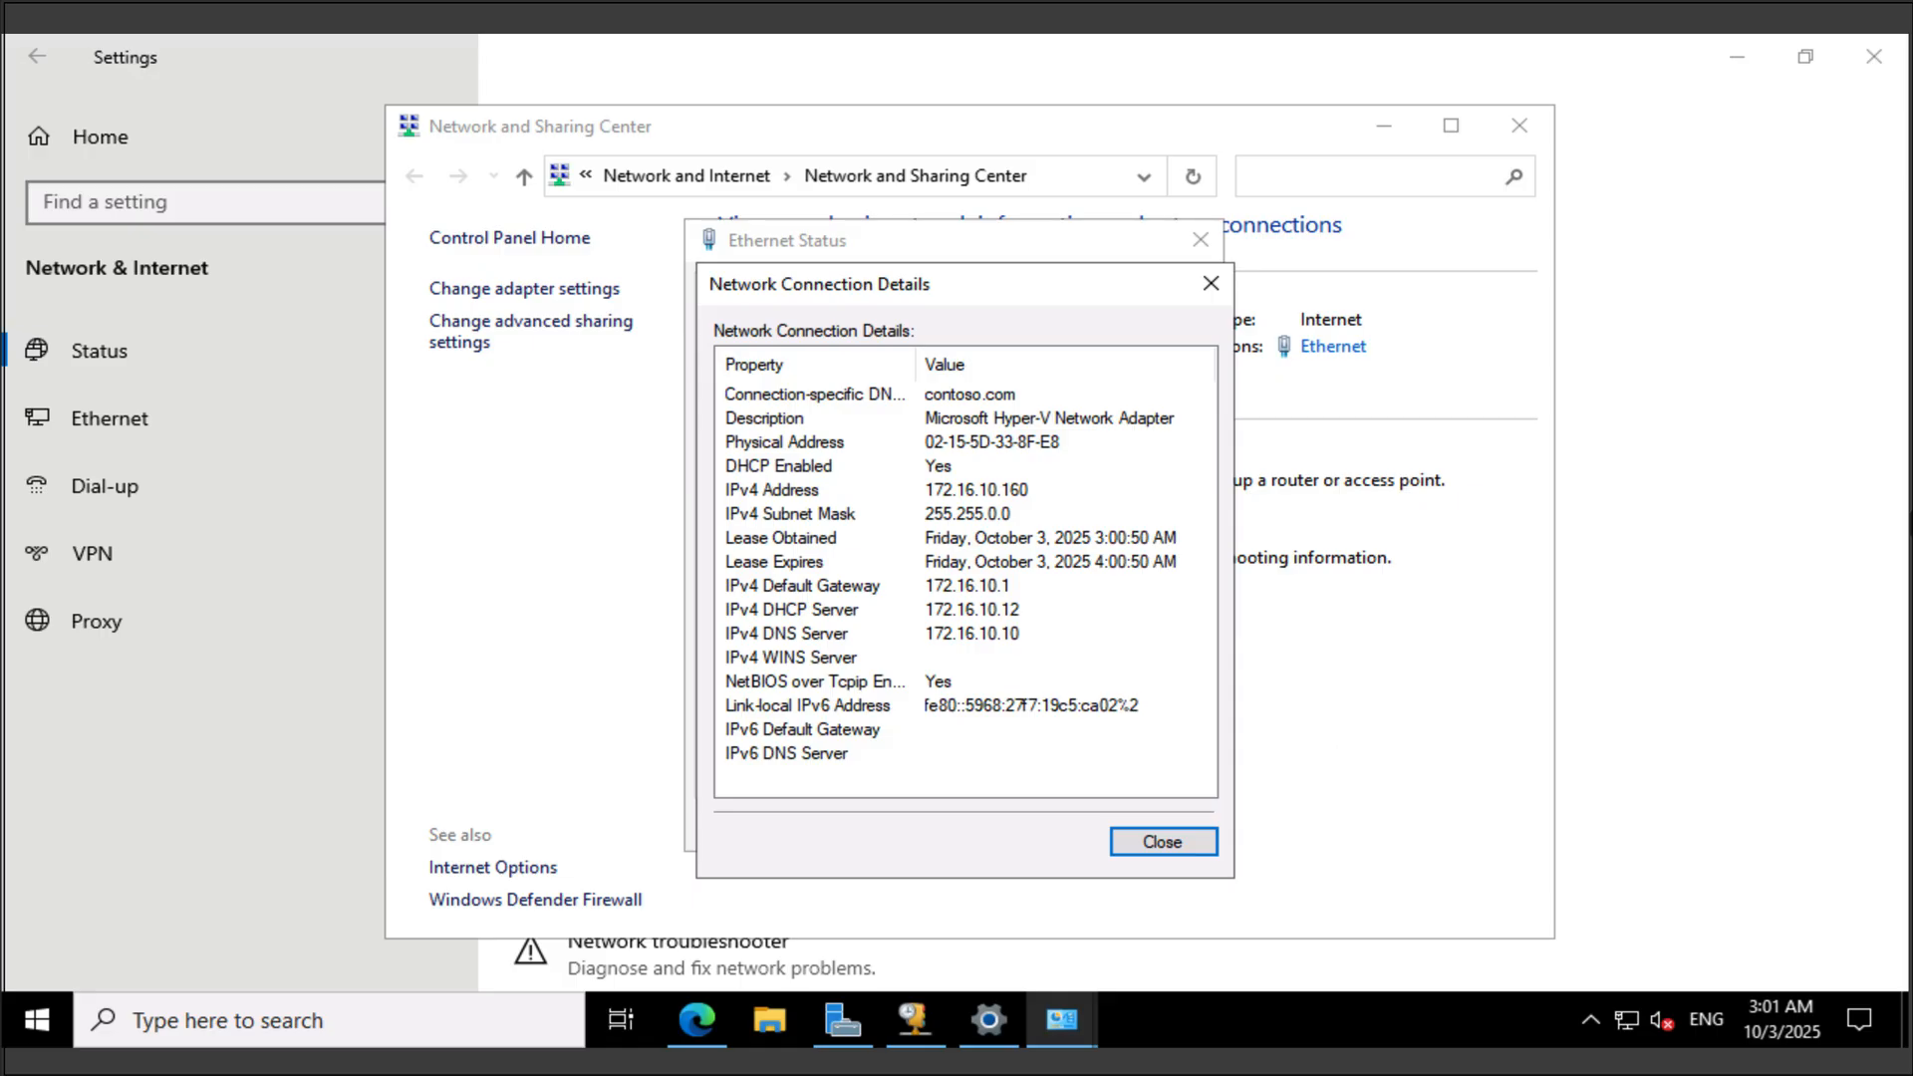
key(Escape)
key(Escape)
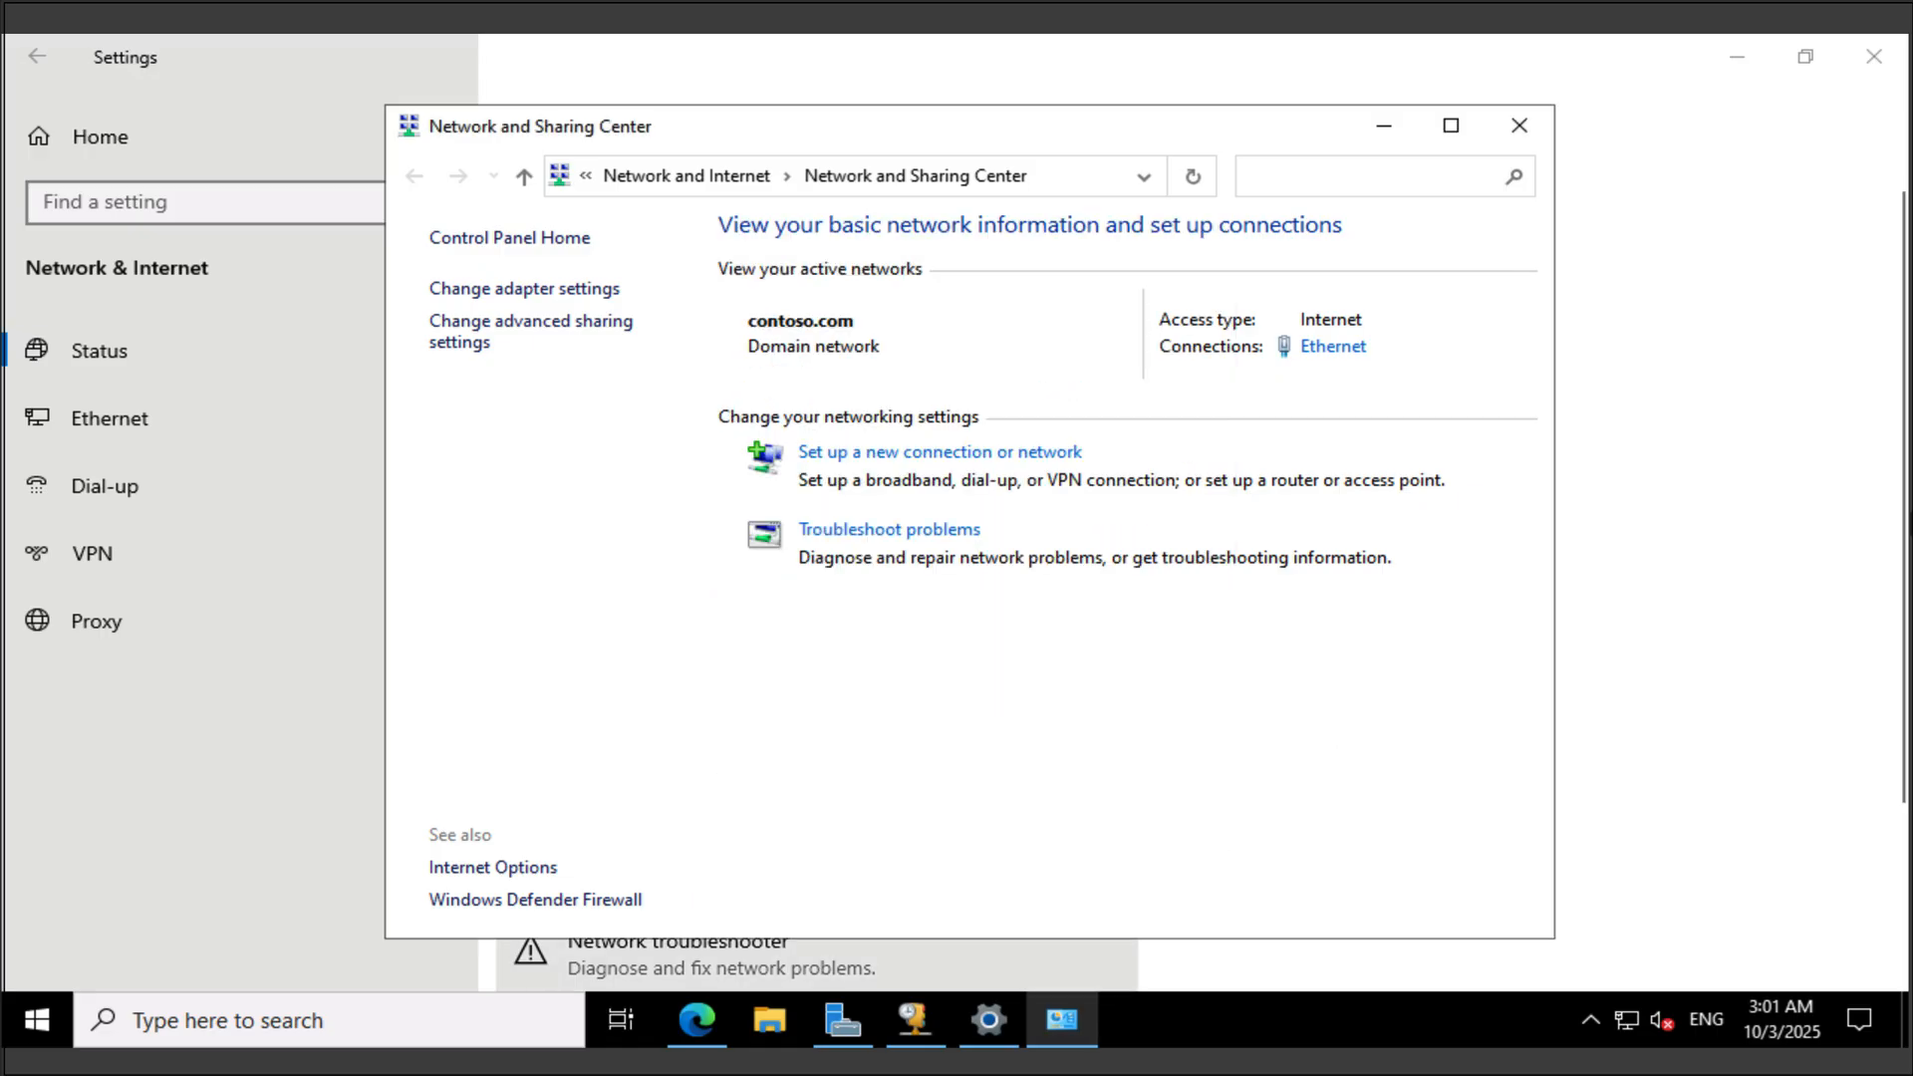
click(841, 1020)
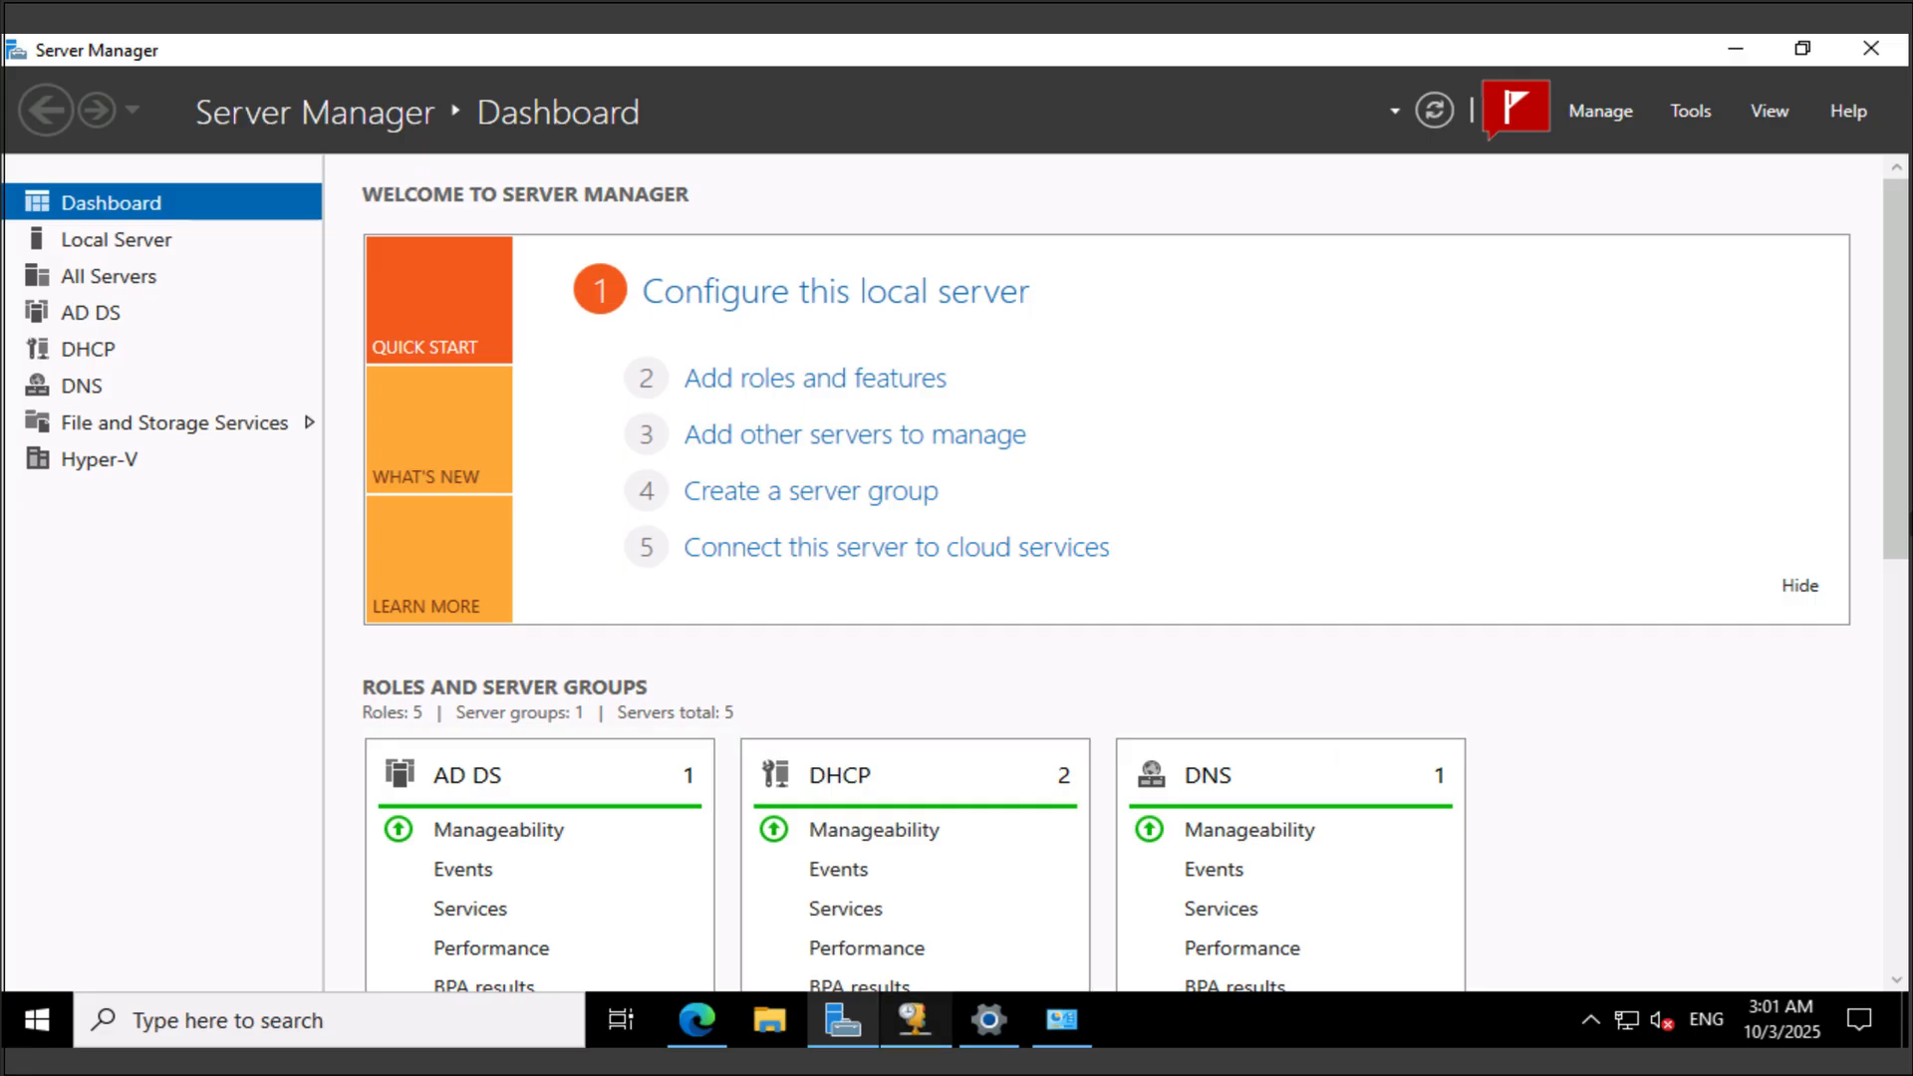
click(914, 1019)
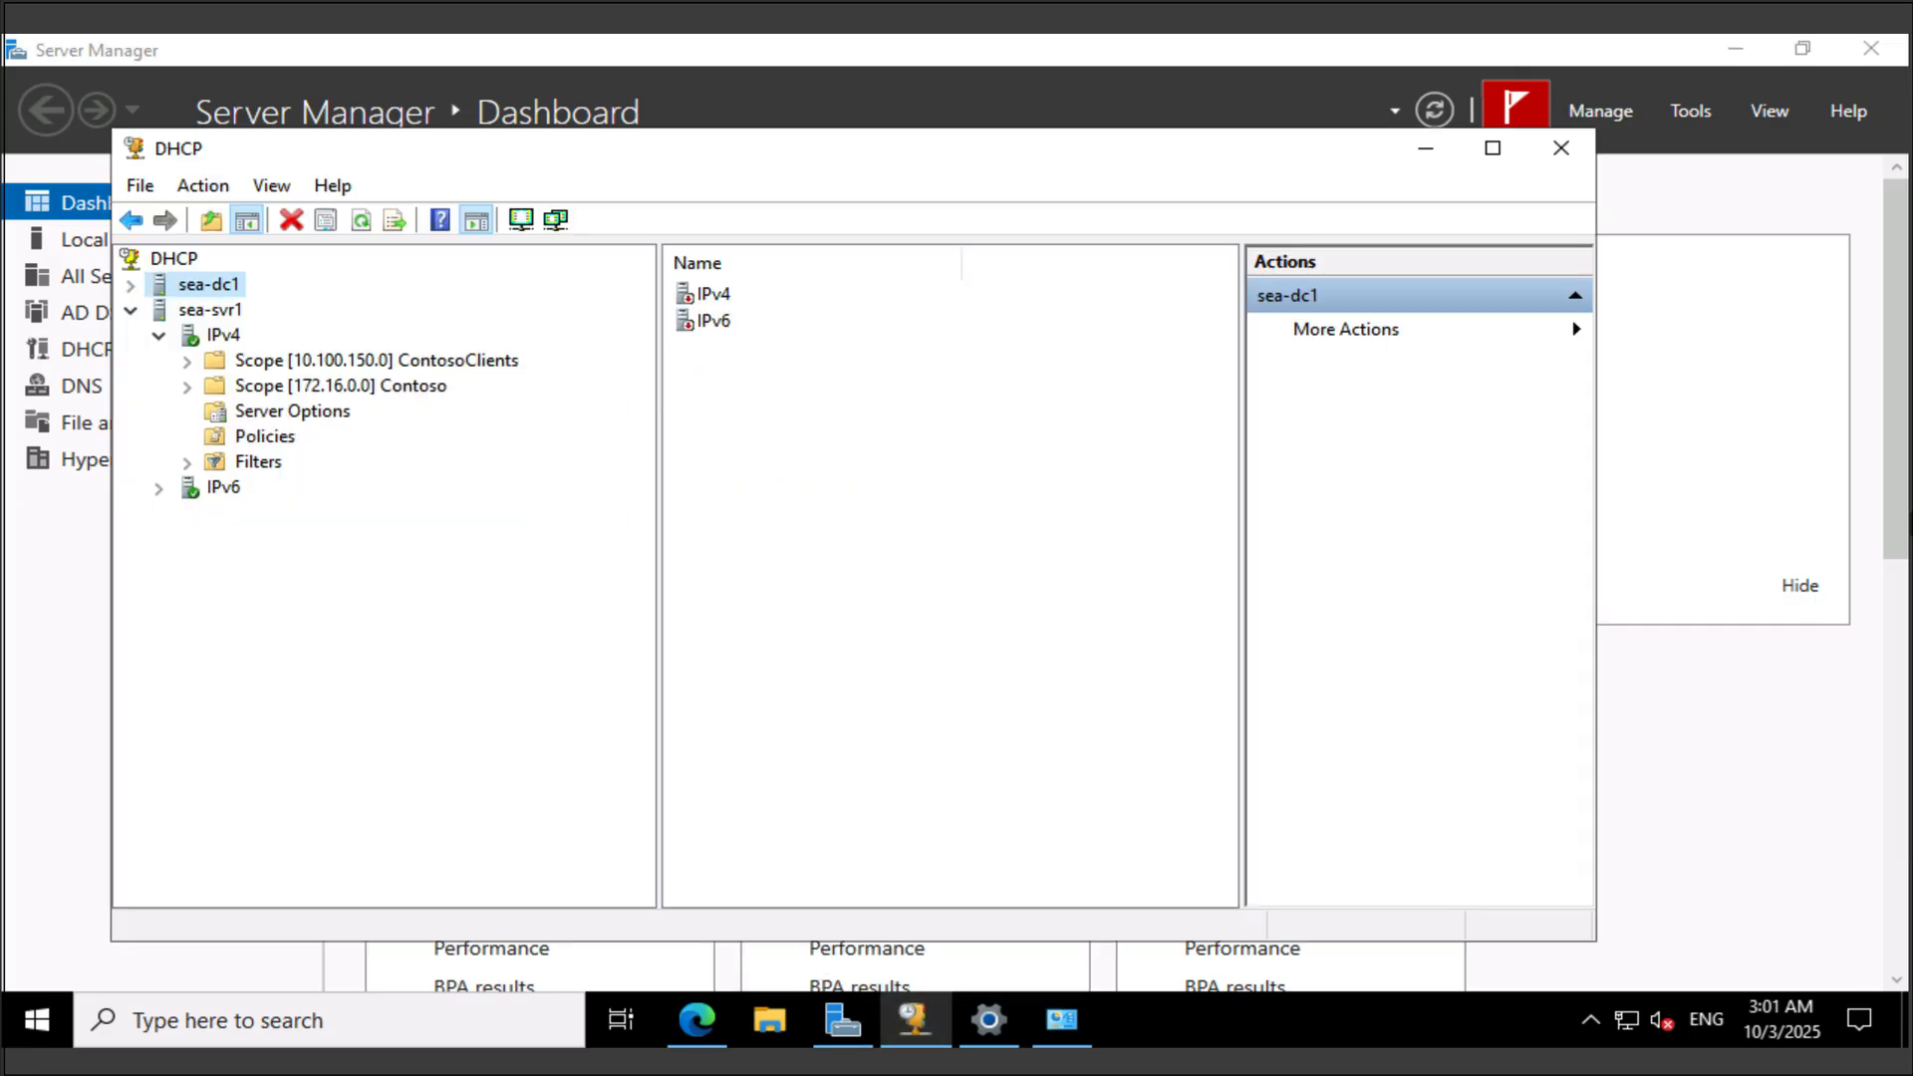
Check the address leases of the Contoso scope 172.16.0.0 on sea-svr1, and switch back to Windows Settings.
click(187, 387)
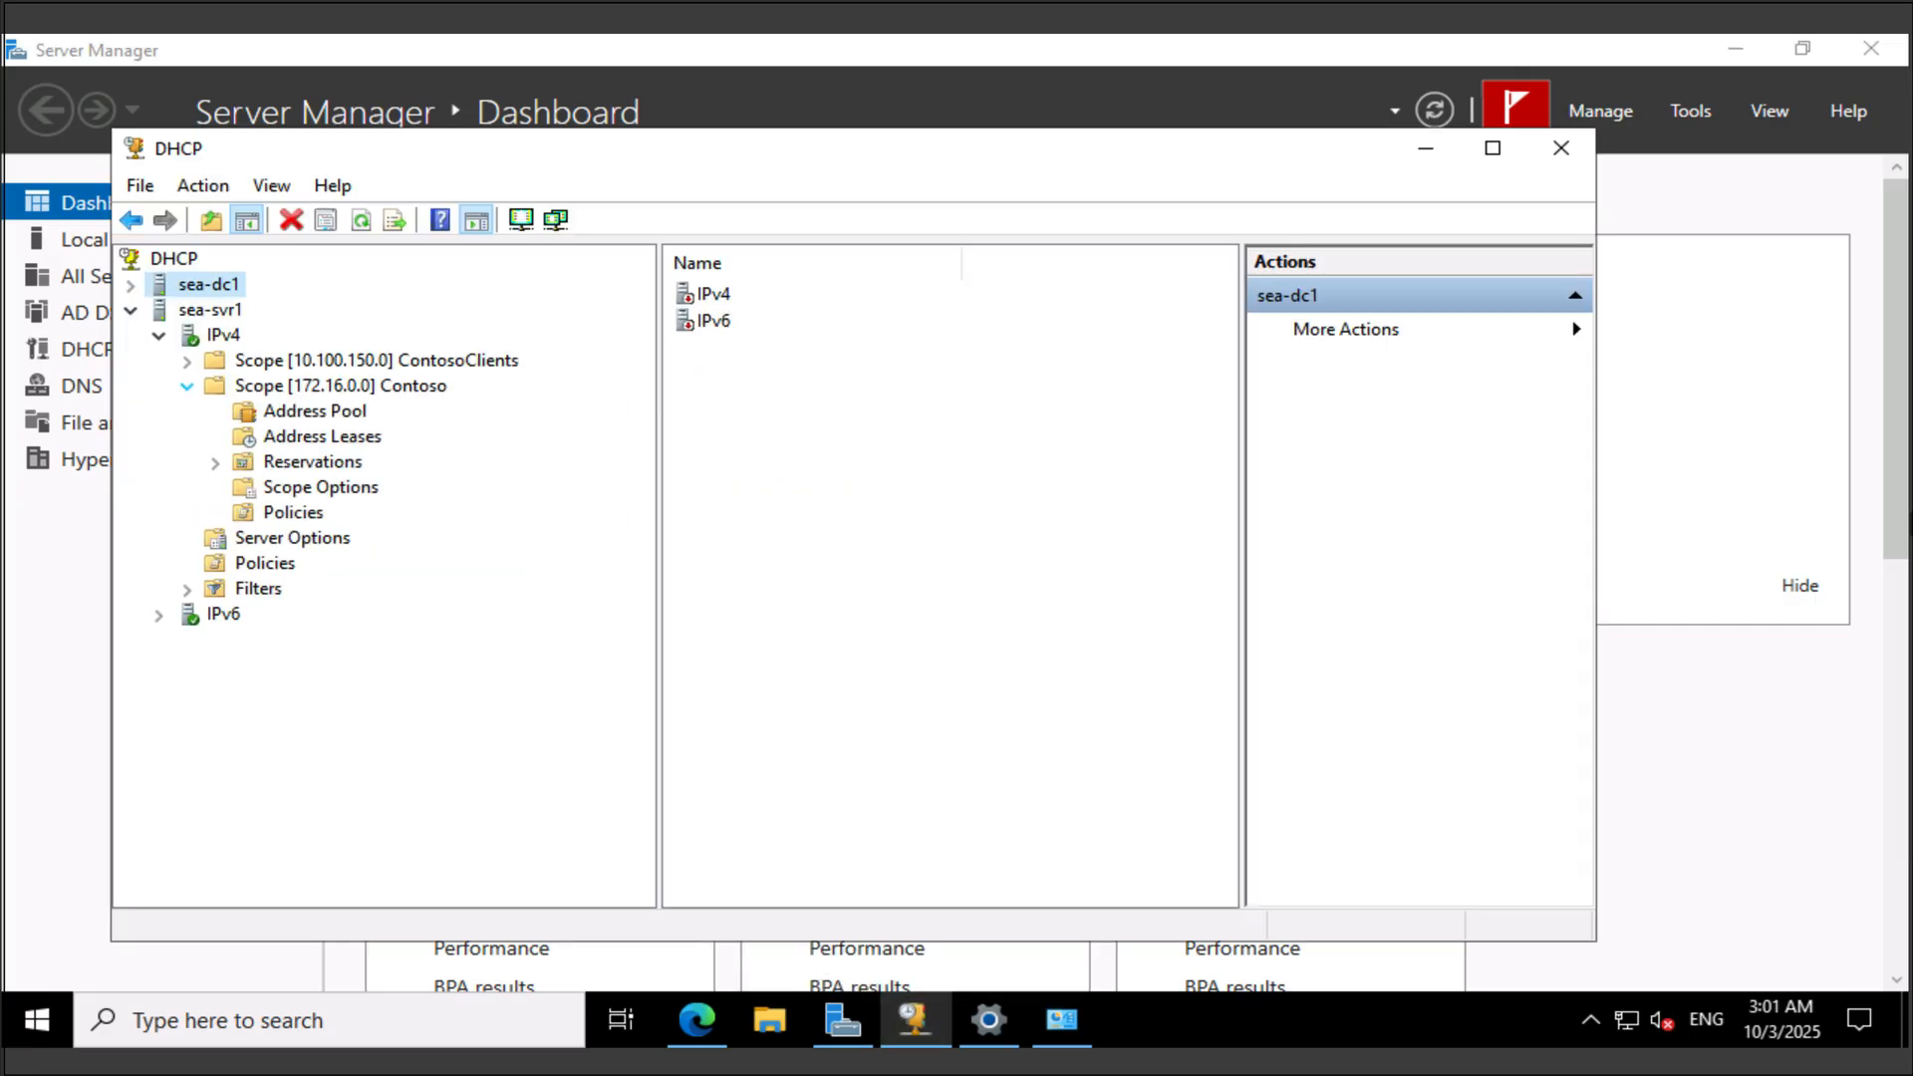
click(321, 436)
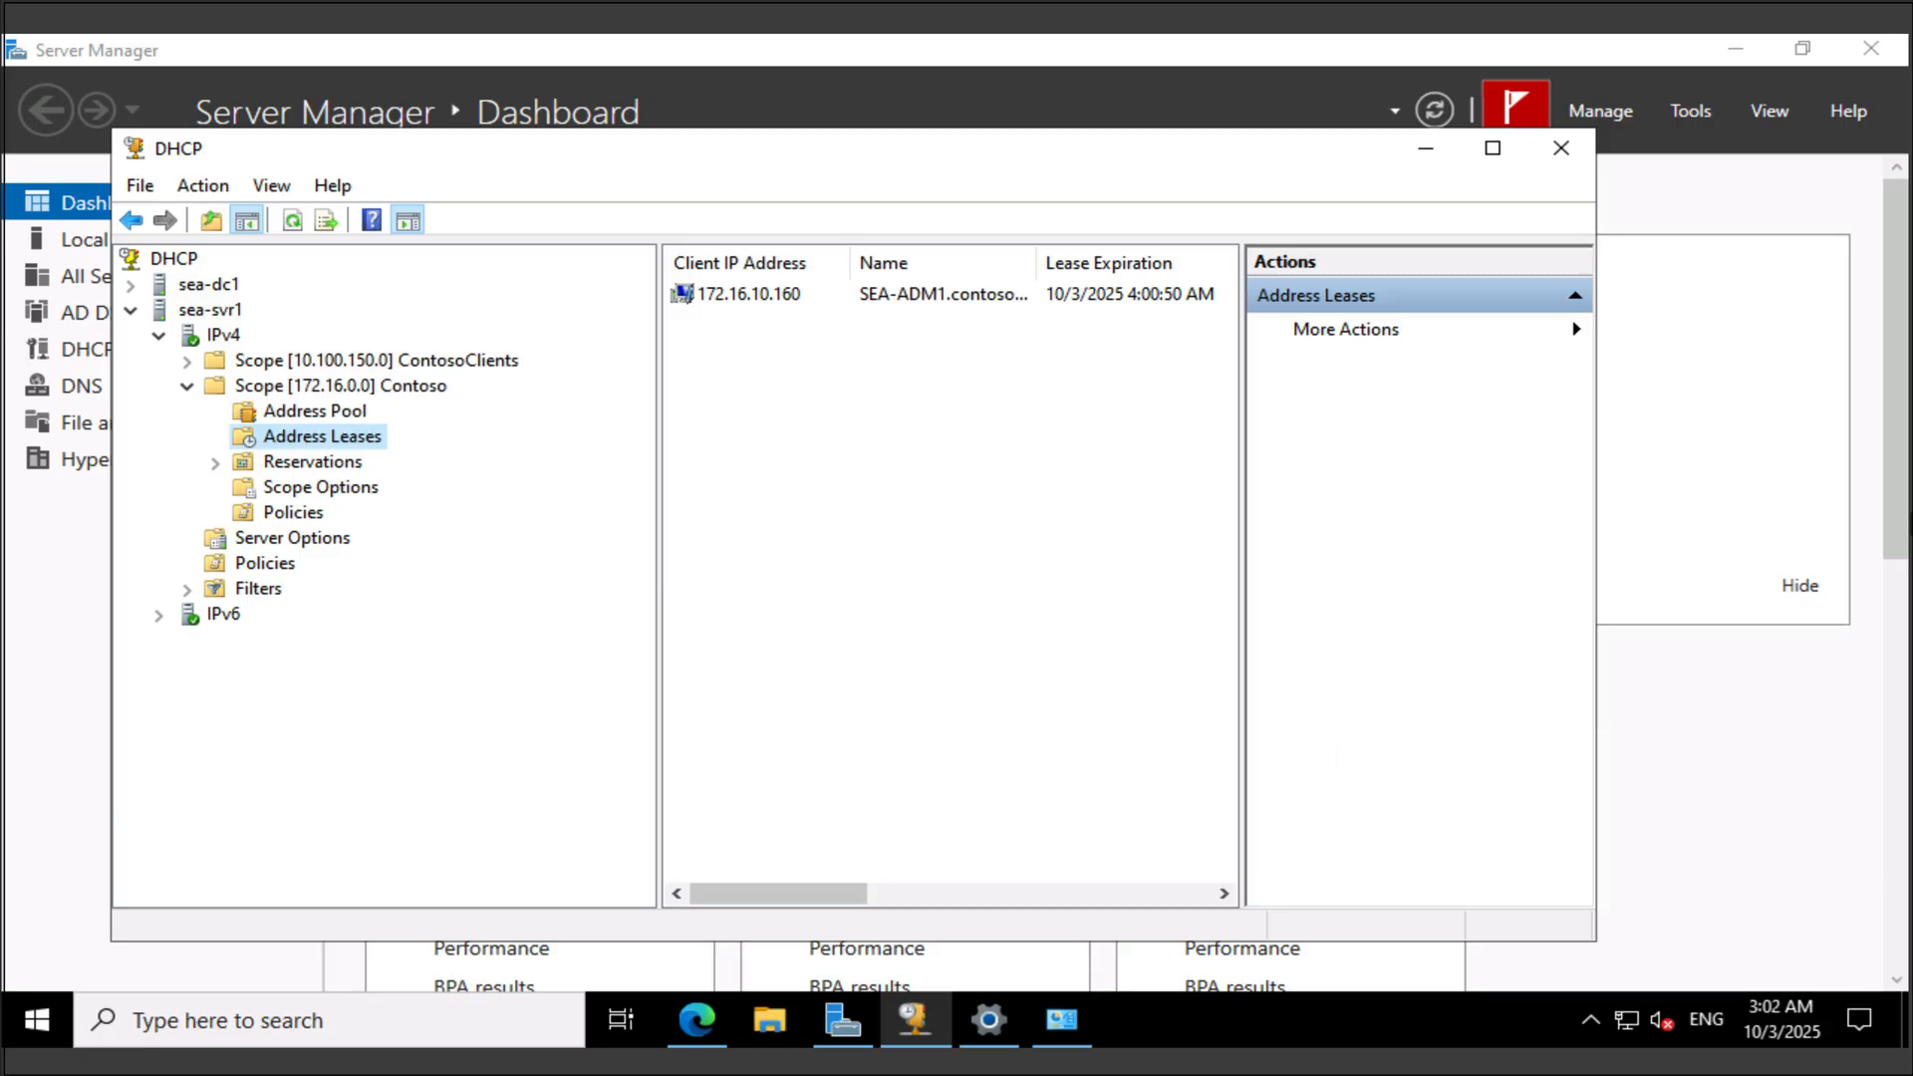
click(988, 1020)
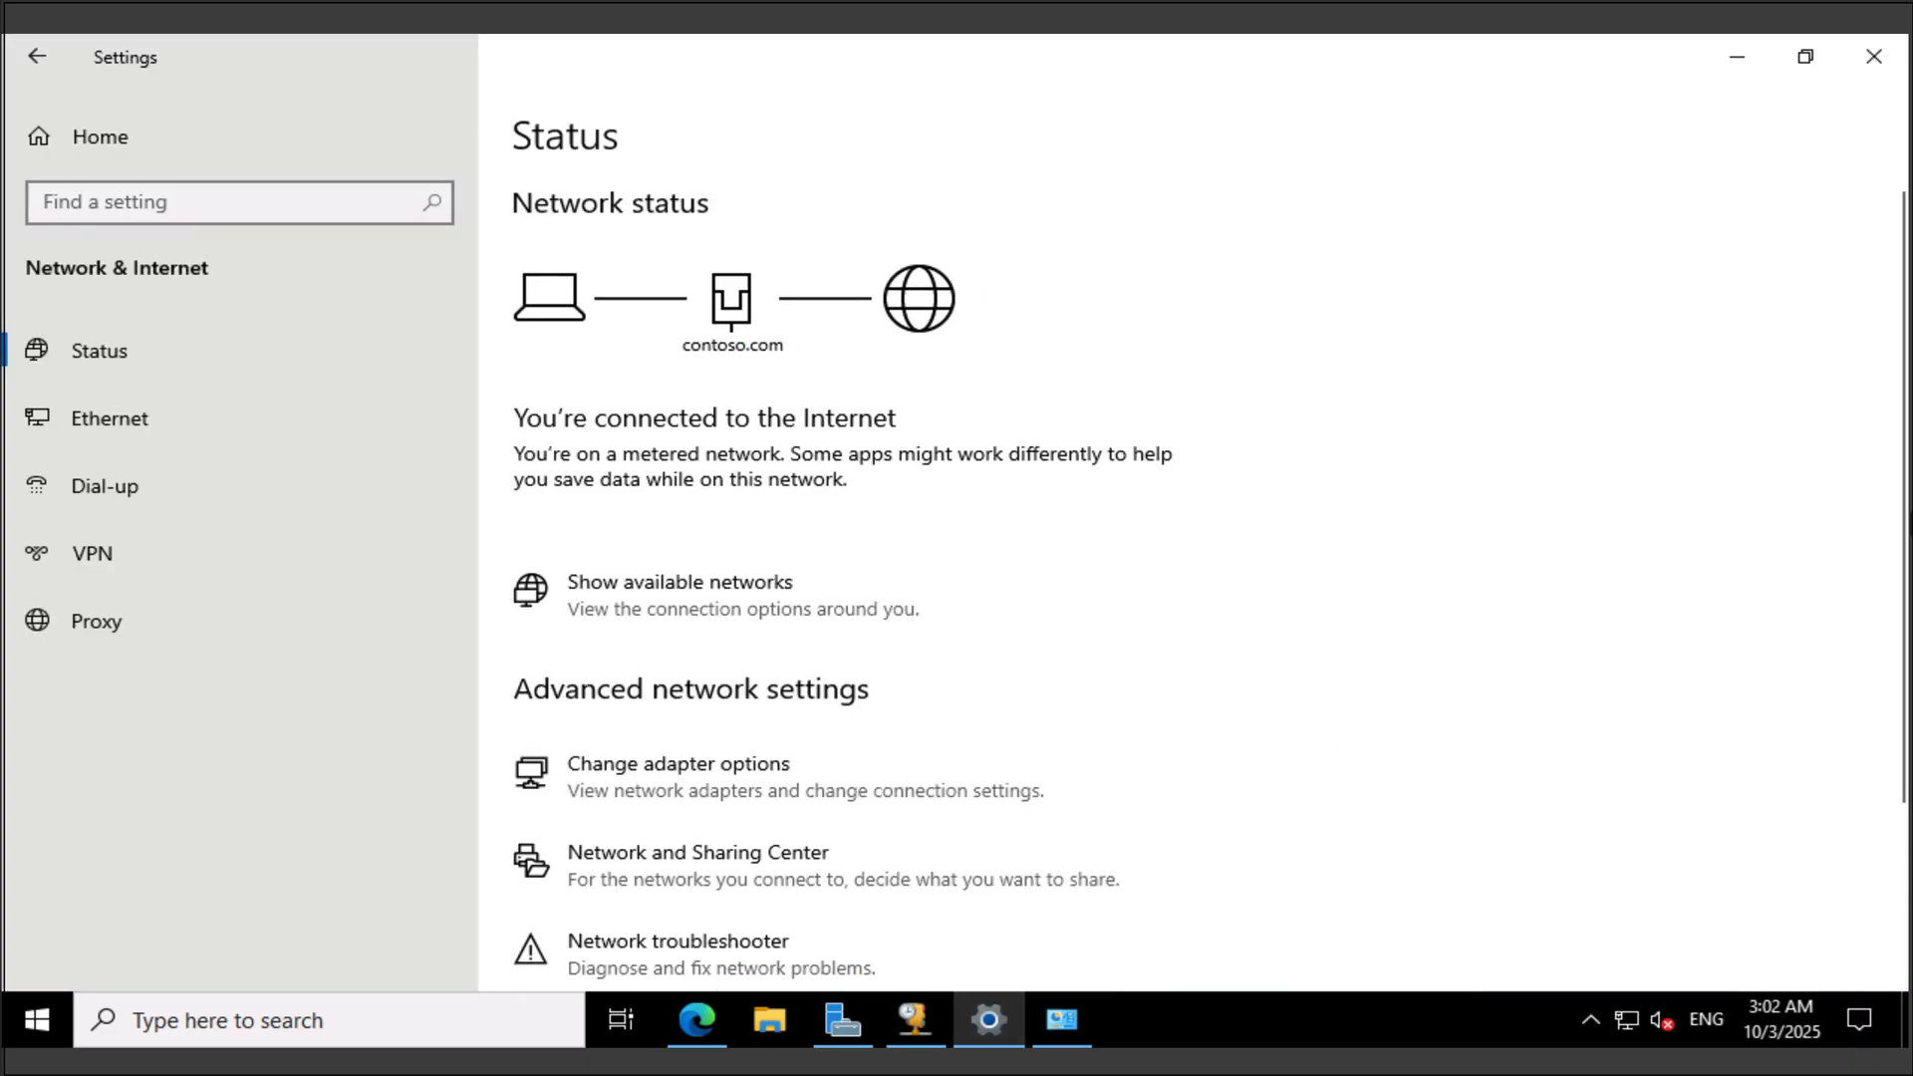
Open the Internet Protocol Version 4 (TCP/IPv4) properties of the Ethernet connection through the Network and Sharing Center.
click(697, 859)
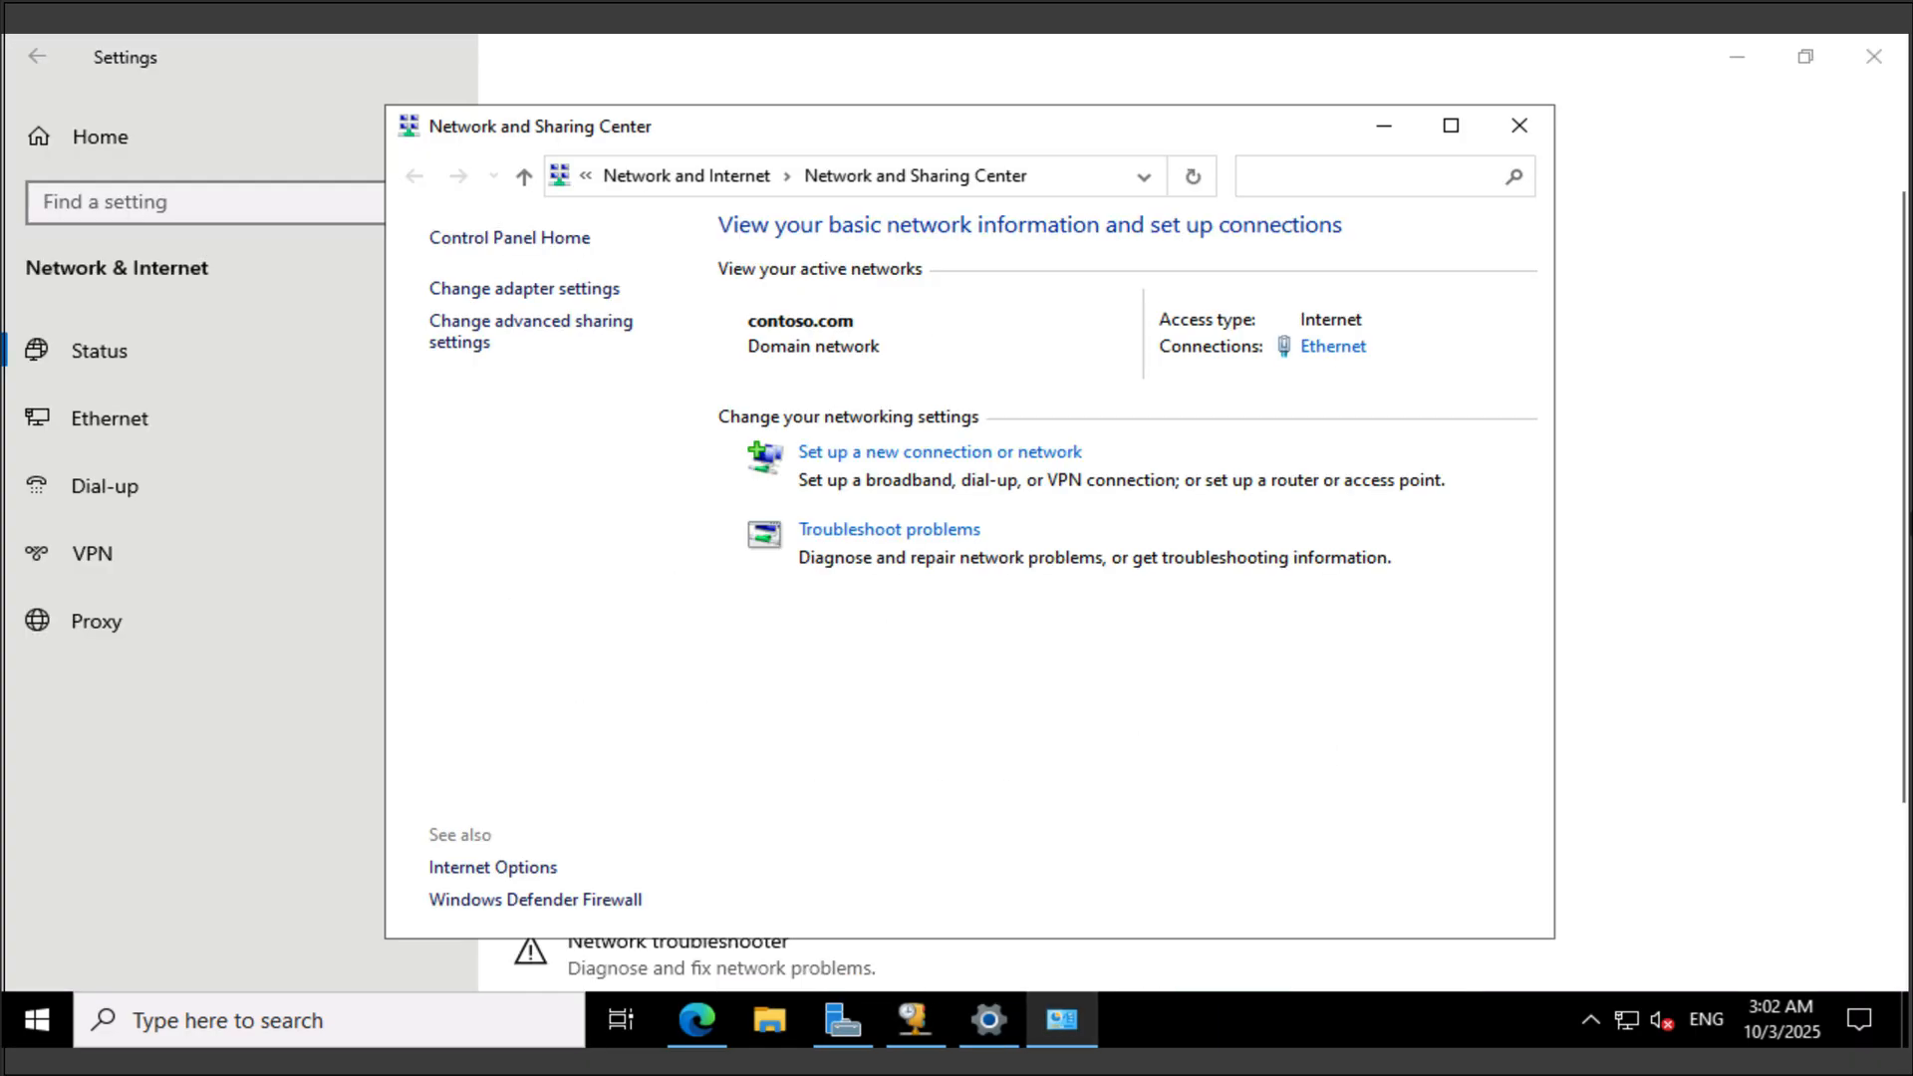
click(1333, 345)
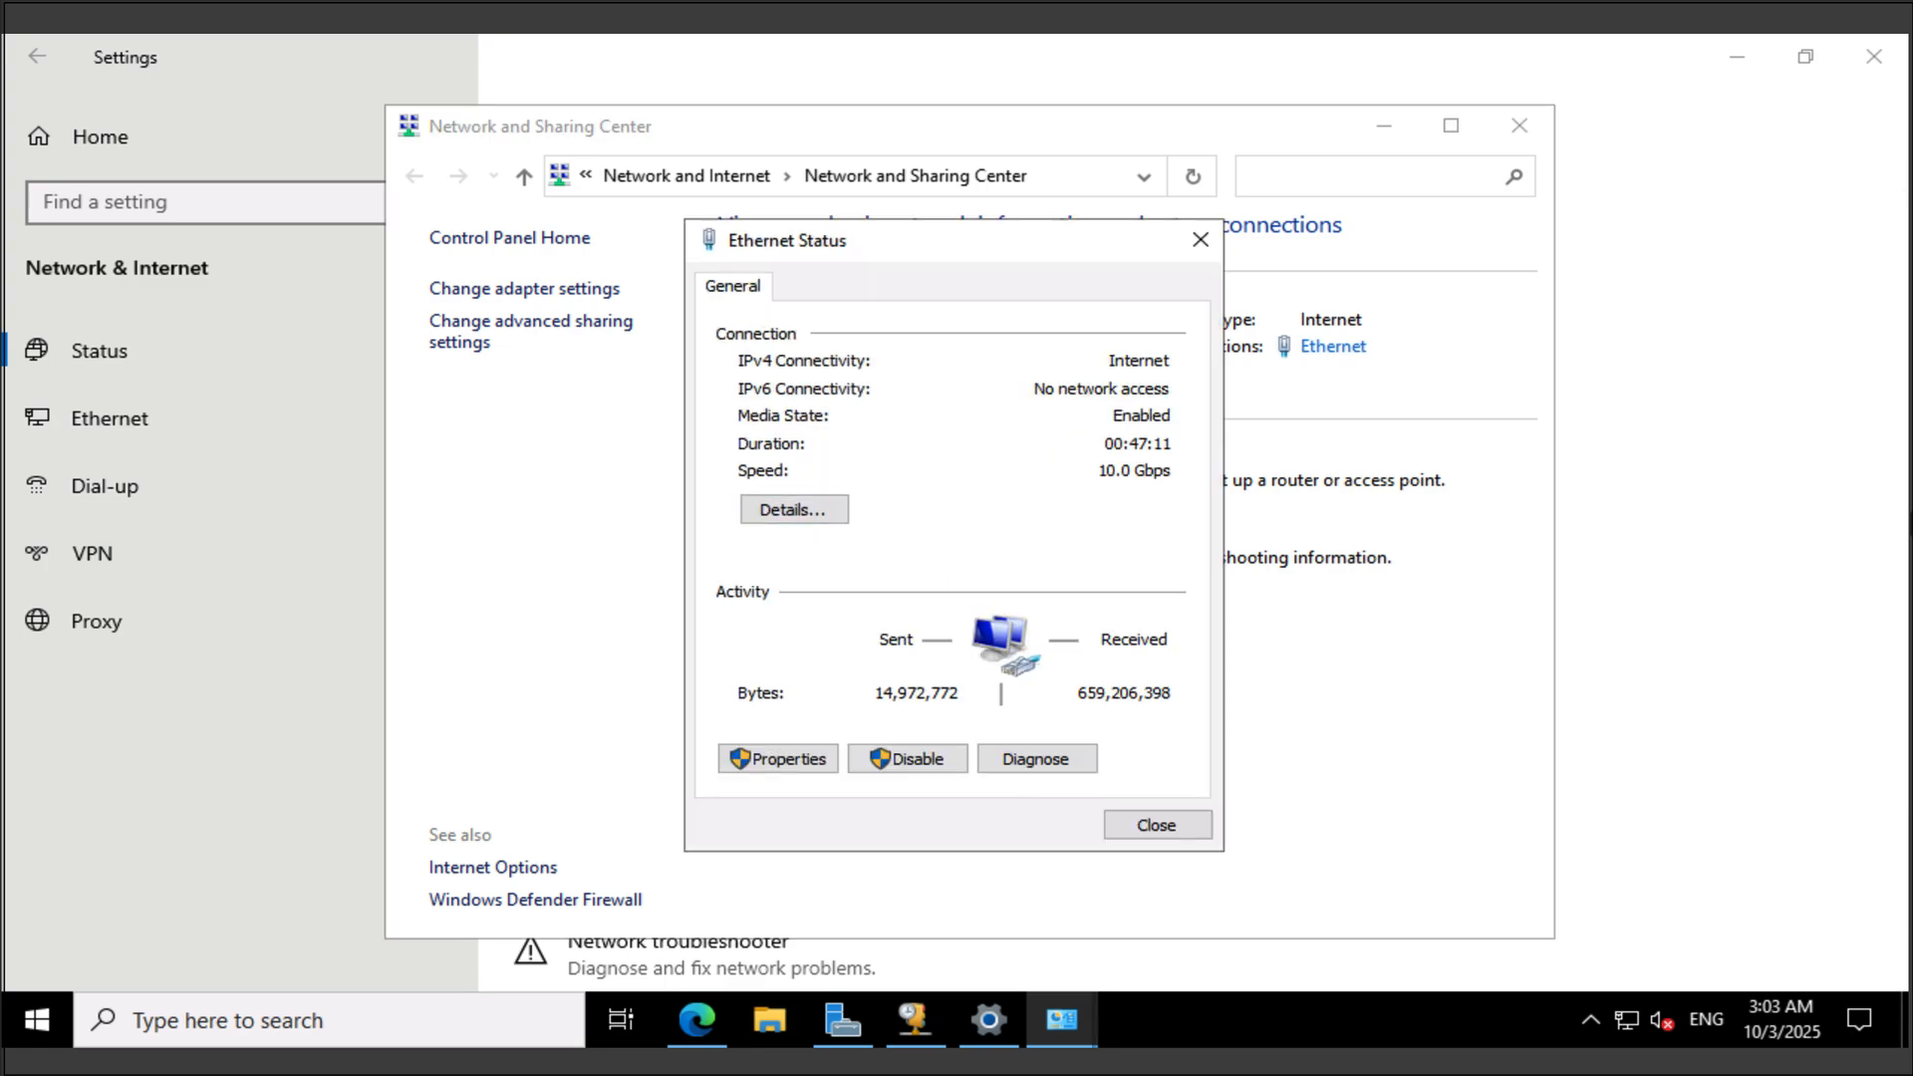
click(778, 759)
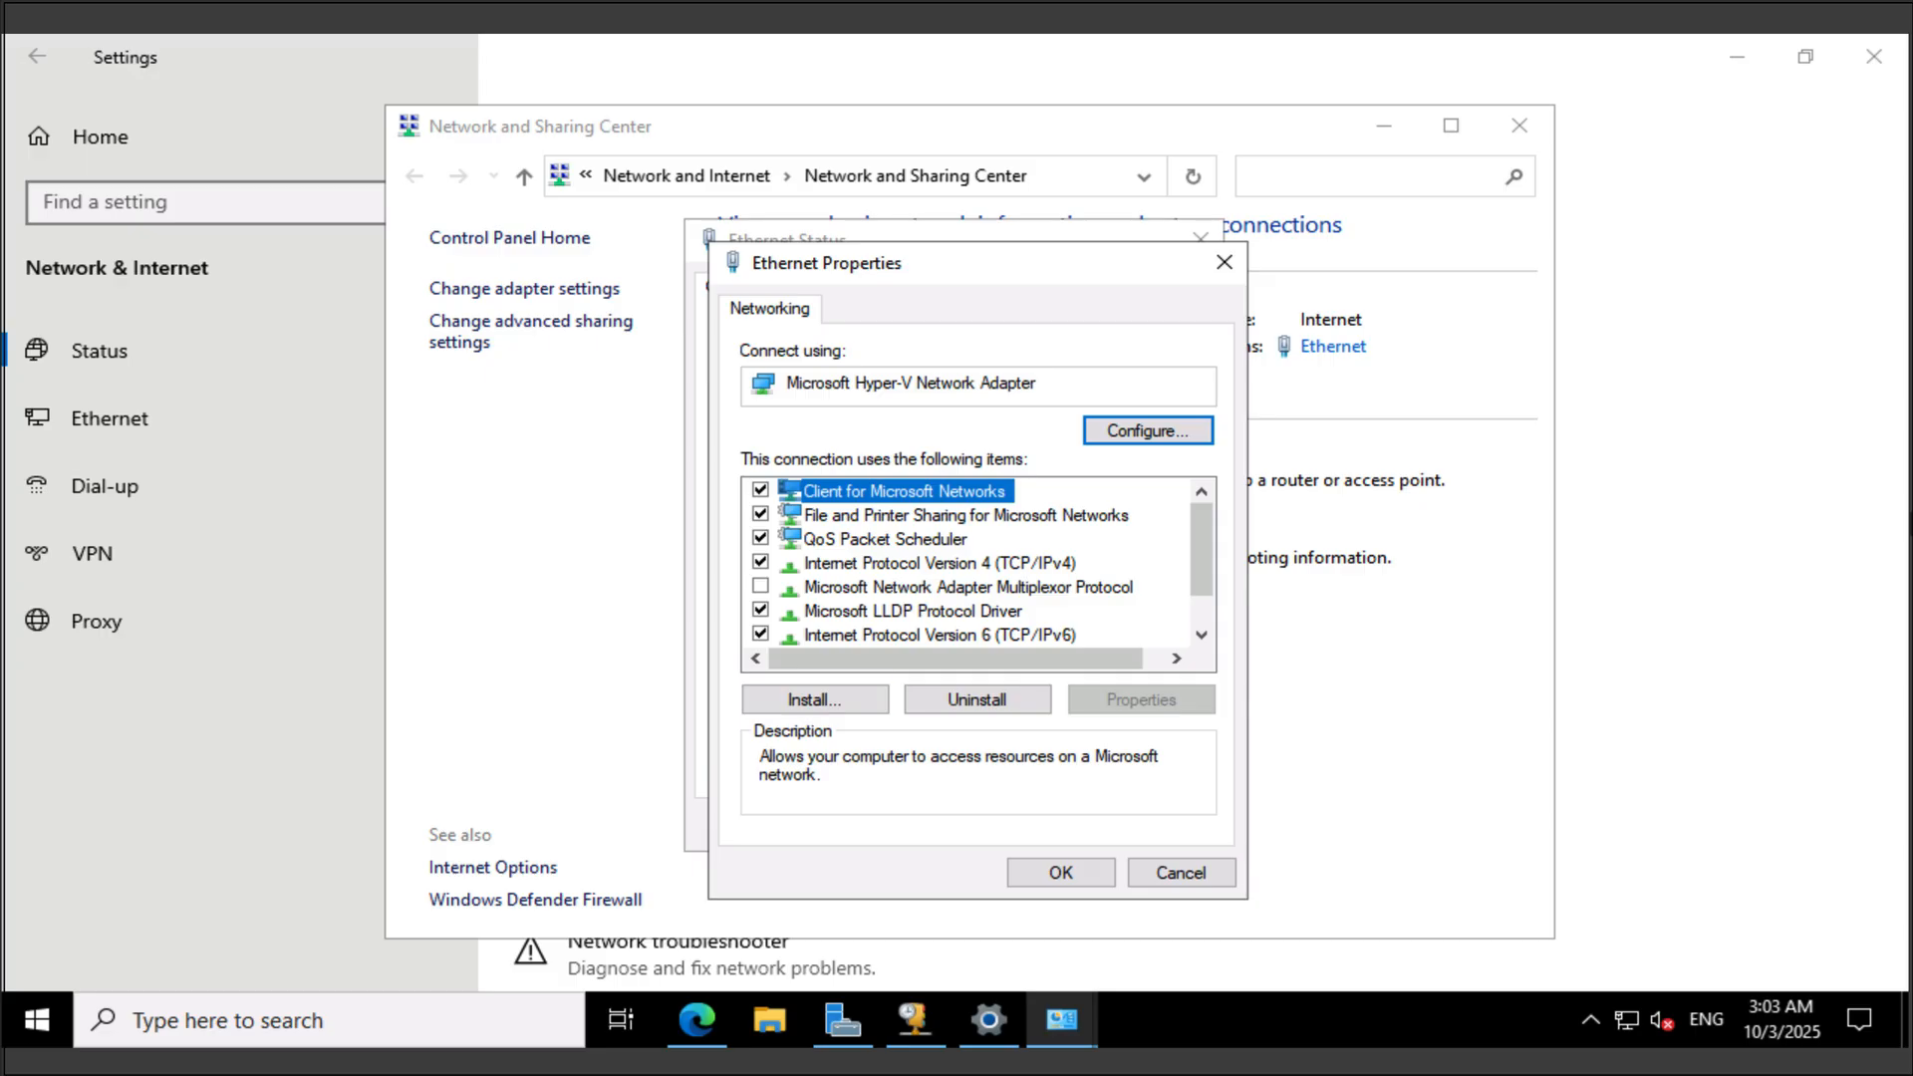
click(939, 563)
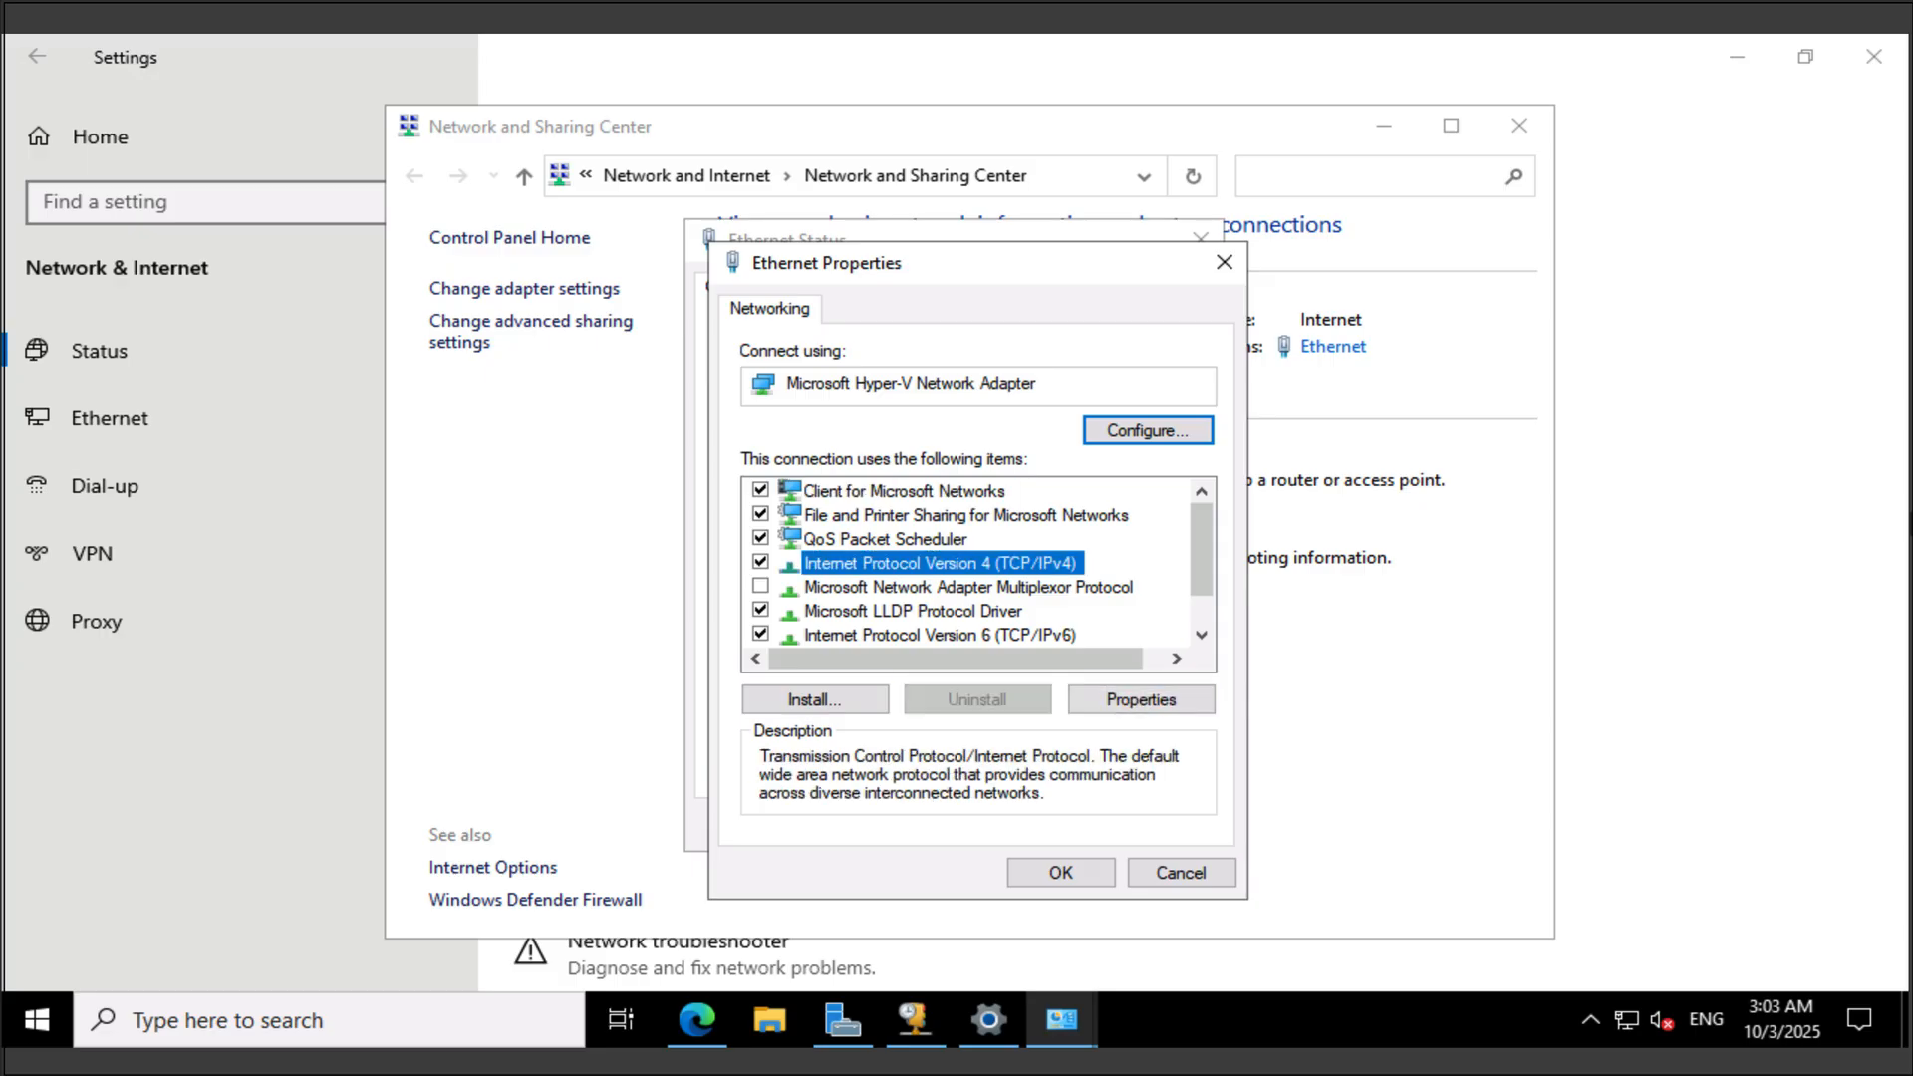
click(1141, 699)
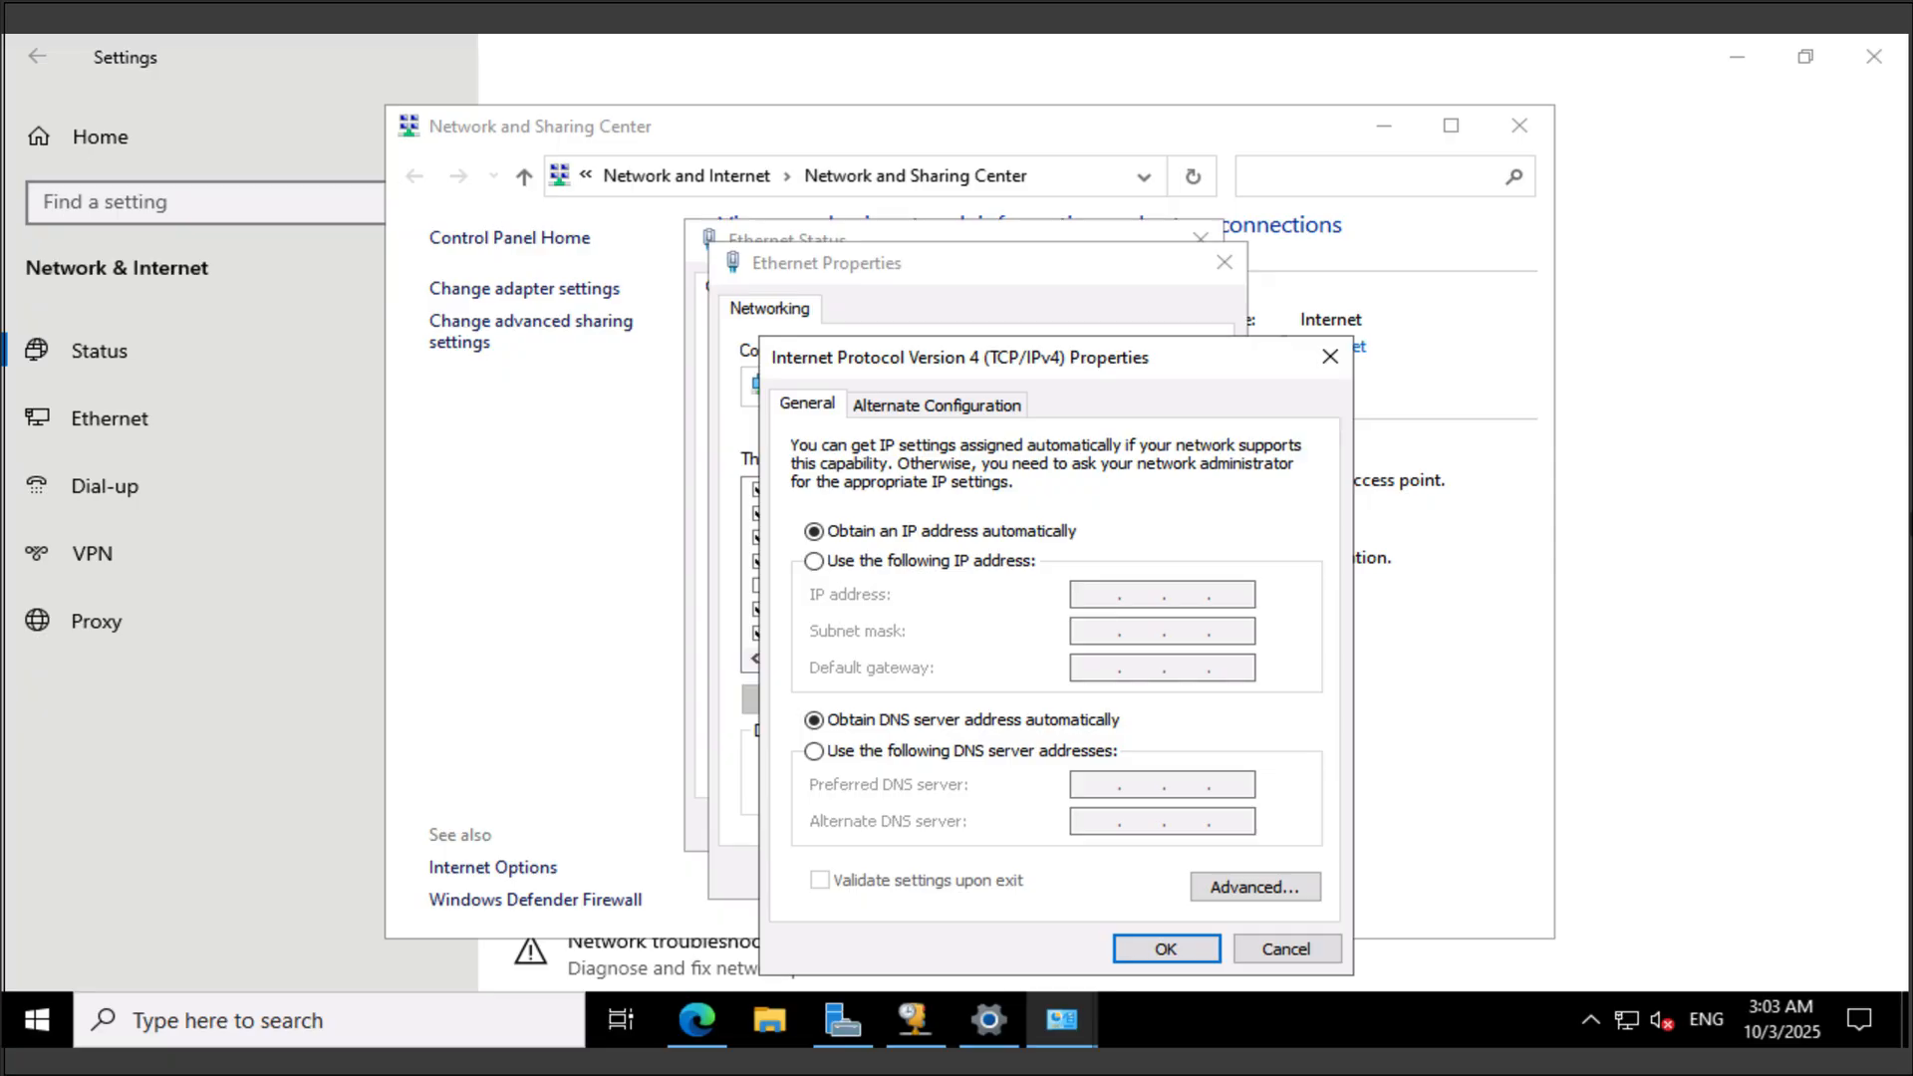
Switch the Ethernet connection to a static configuration with the IP address 172.16.10.11.
click(814, 561)
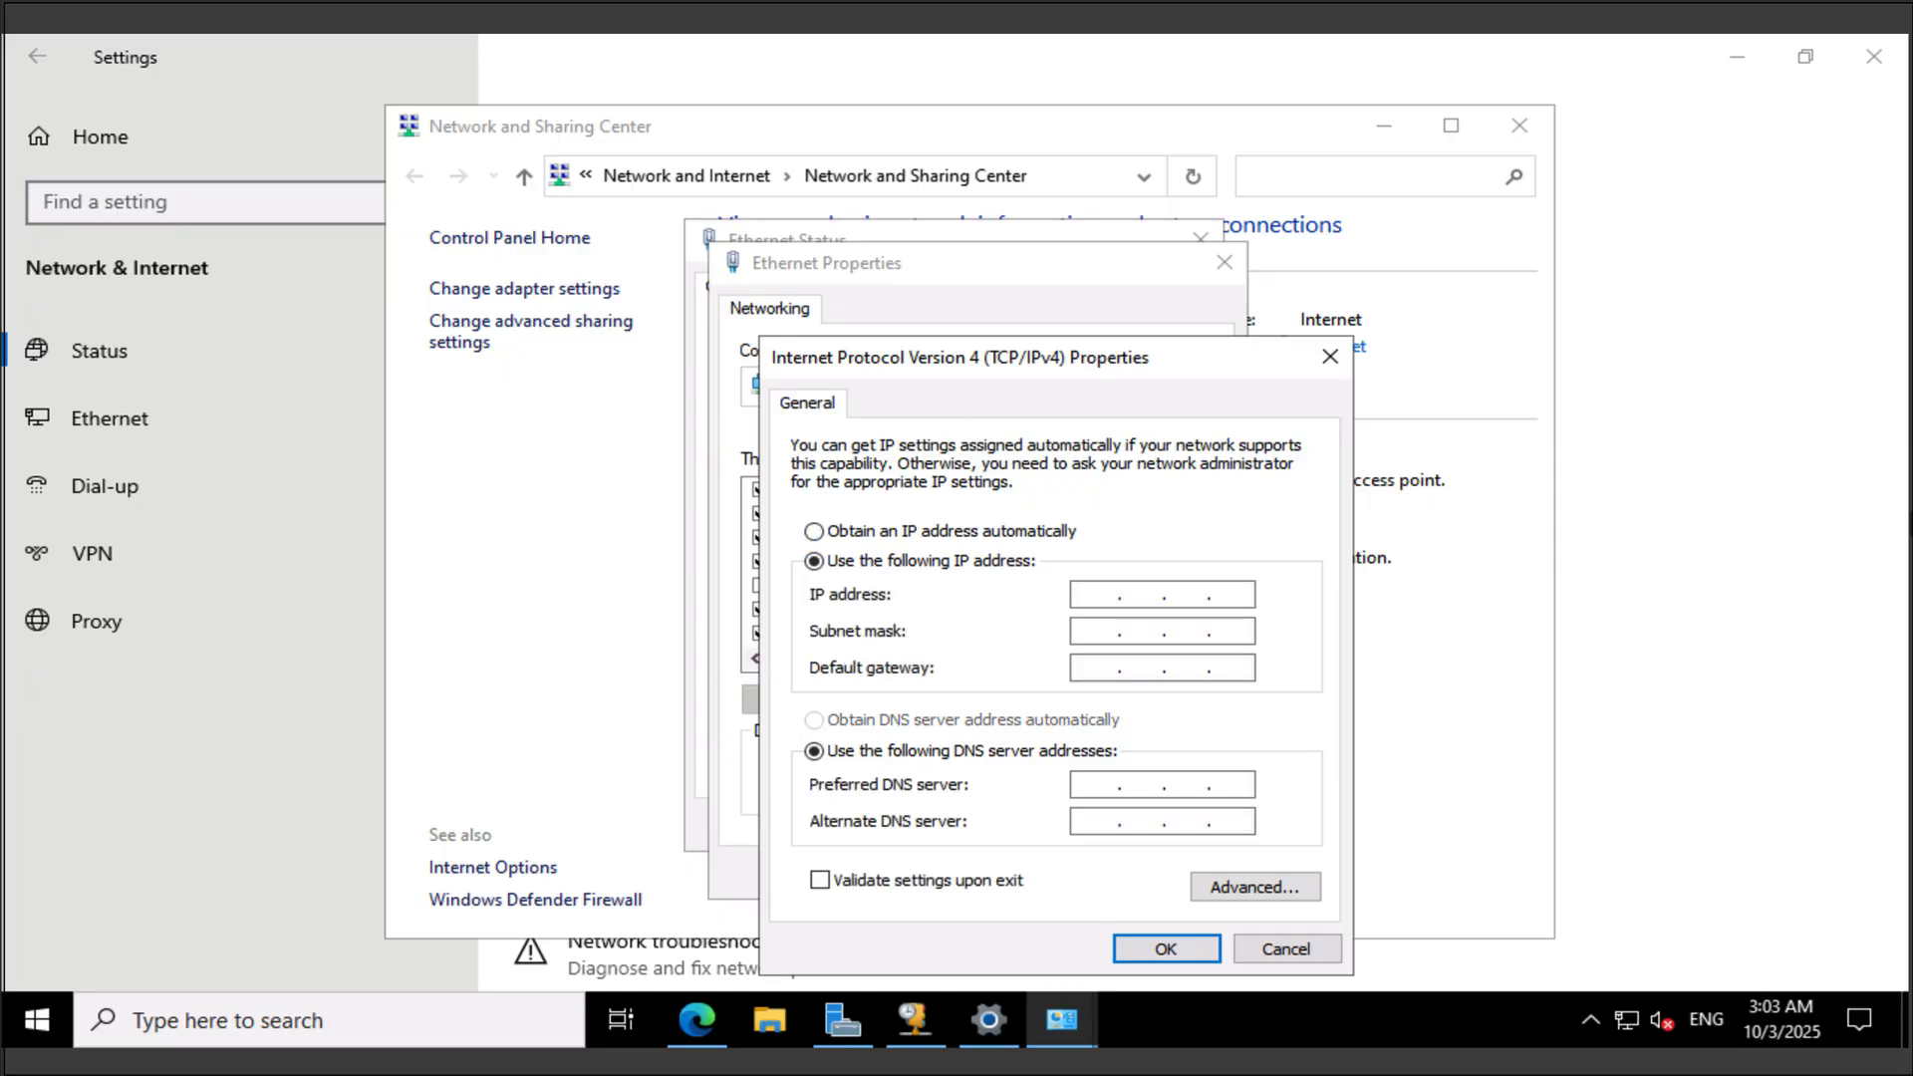
text(172 . 16 .  .)
key(Tab)
text(10)
click(1185, 595)
text(10.11)
key(Tab)
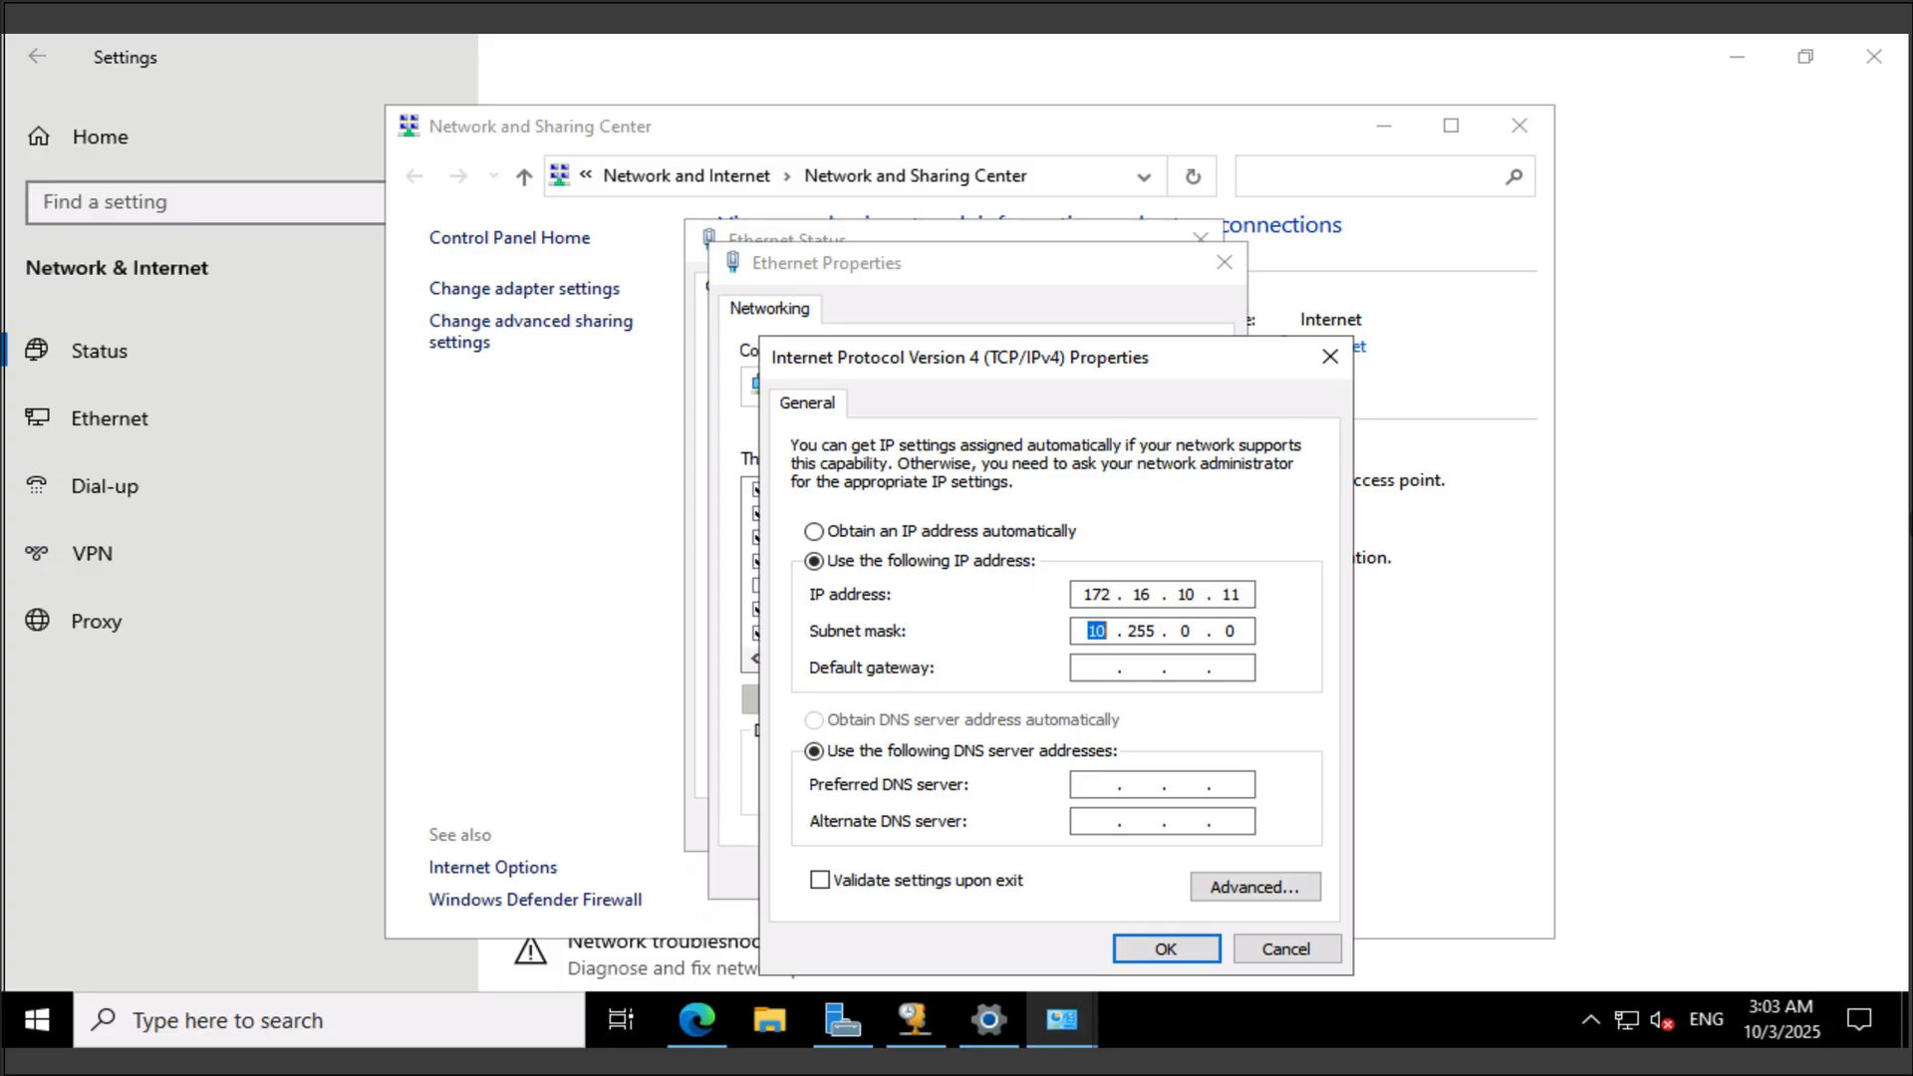
Set the subnet mask of the static configuration to 255.255.0.0.
text(255)
key(Tab)
click(1192, 631)
key(BackSpace)
text(255)
key(BackSpace)
key(BackSpace)
key(BackSpace)
key(BackSpace)
key(BackSpace)
text(0)
key(Tab)
key(shift+Tab)
click(1231, 631)
text(0)
Set the default gateway to 172.16.10.1 and the preferred DNS server to 172.16.10.10, and apply the Ethernet settings.
text(172 . 16 . 10 . 1)
key(Tab)
key(Tab)
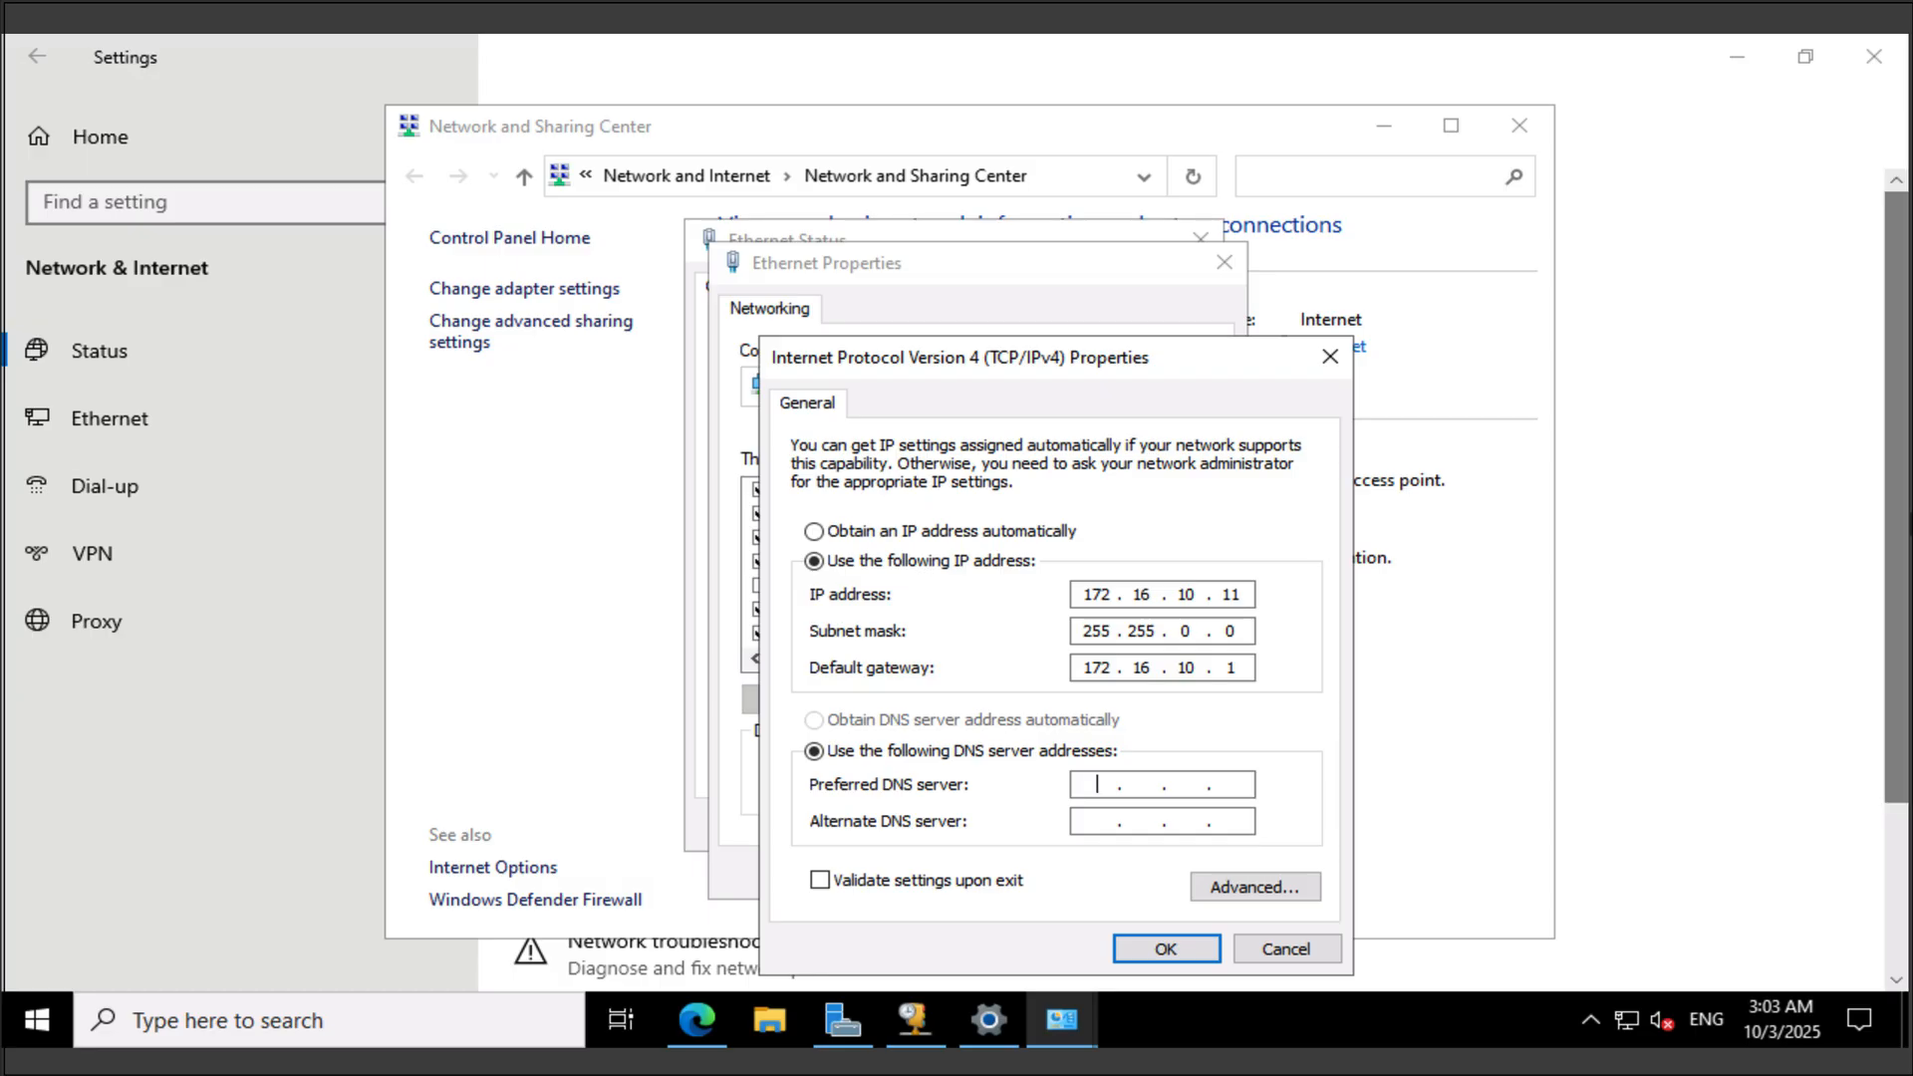
text(172 . 16 . 10 . 10)
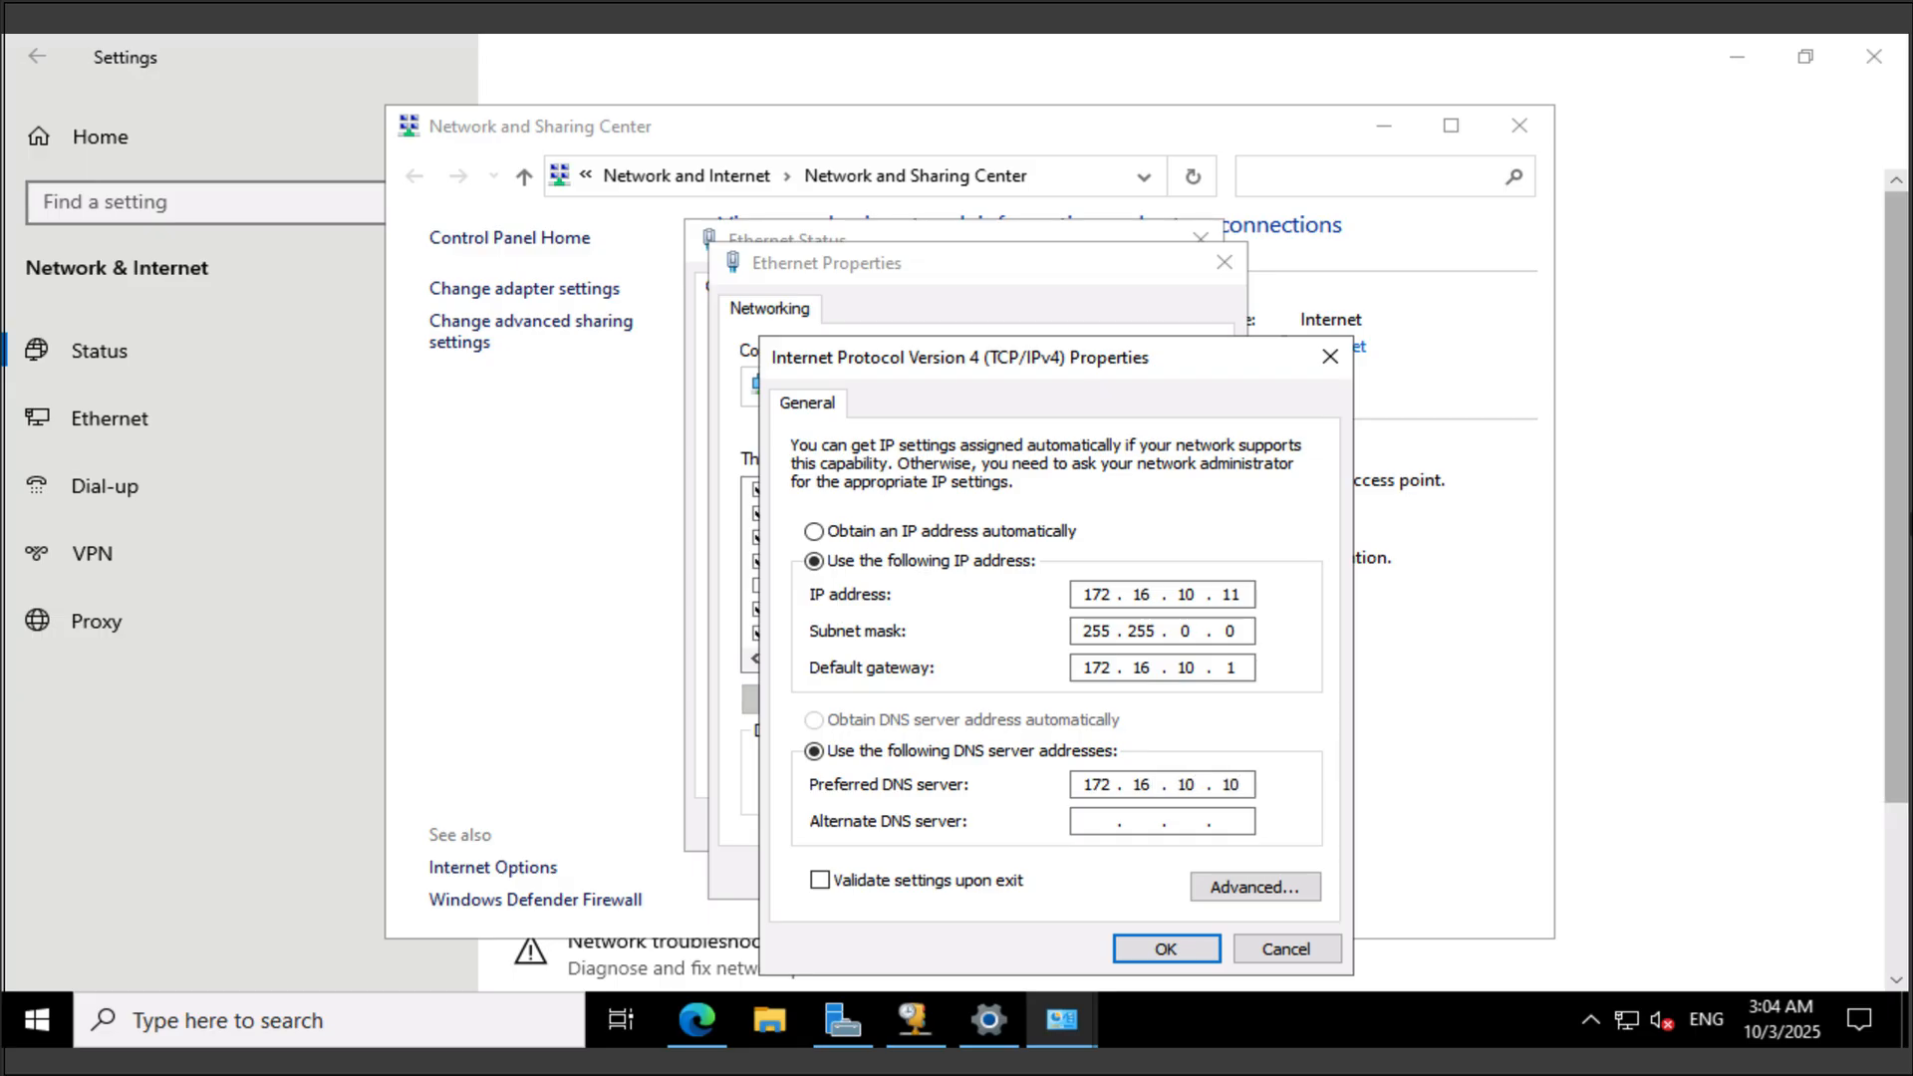
key(Return)
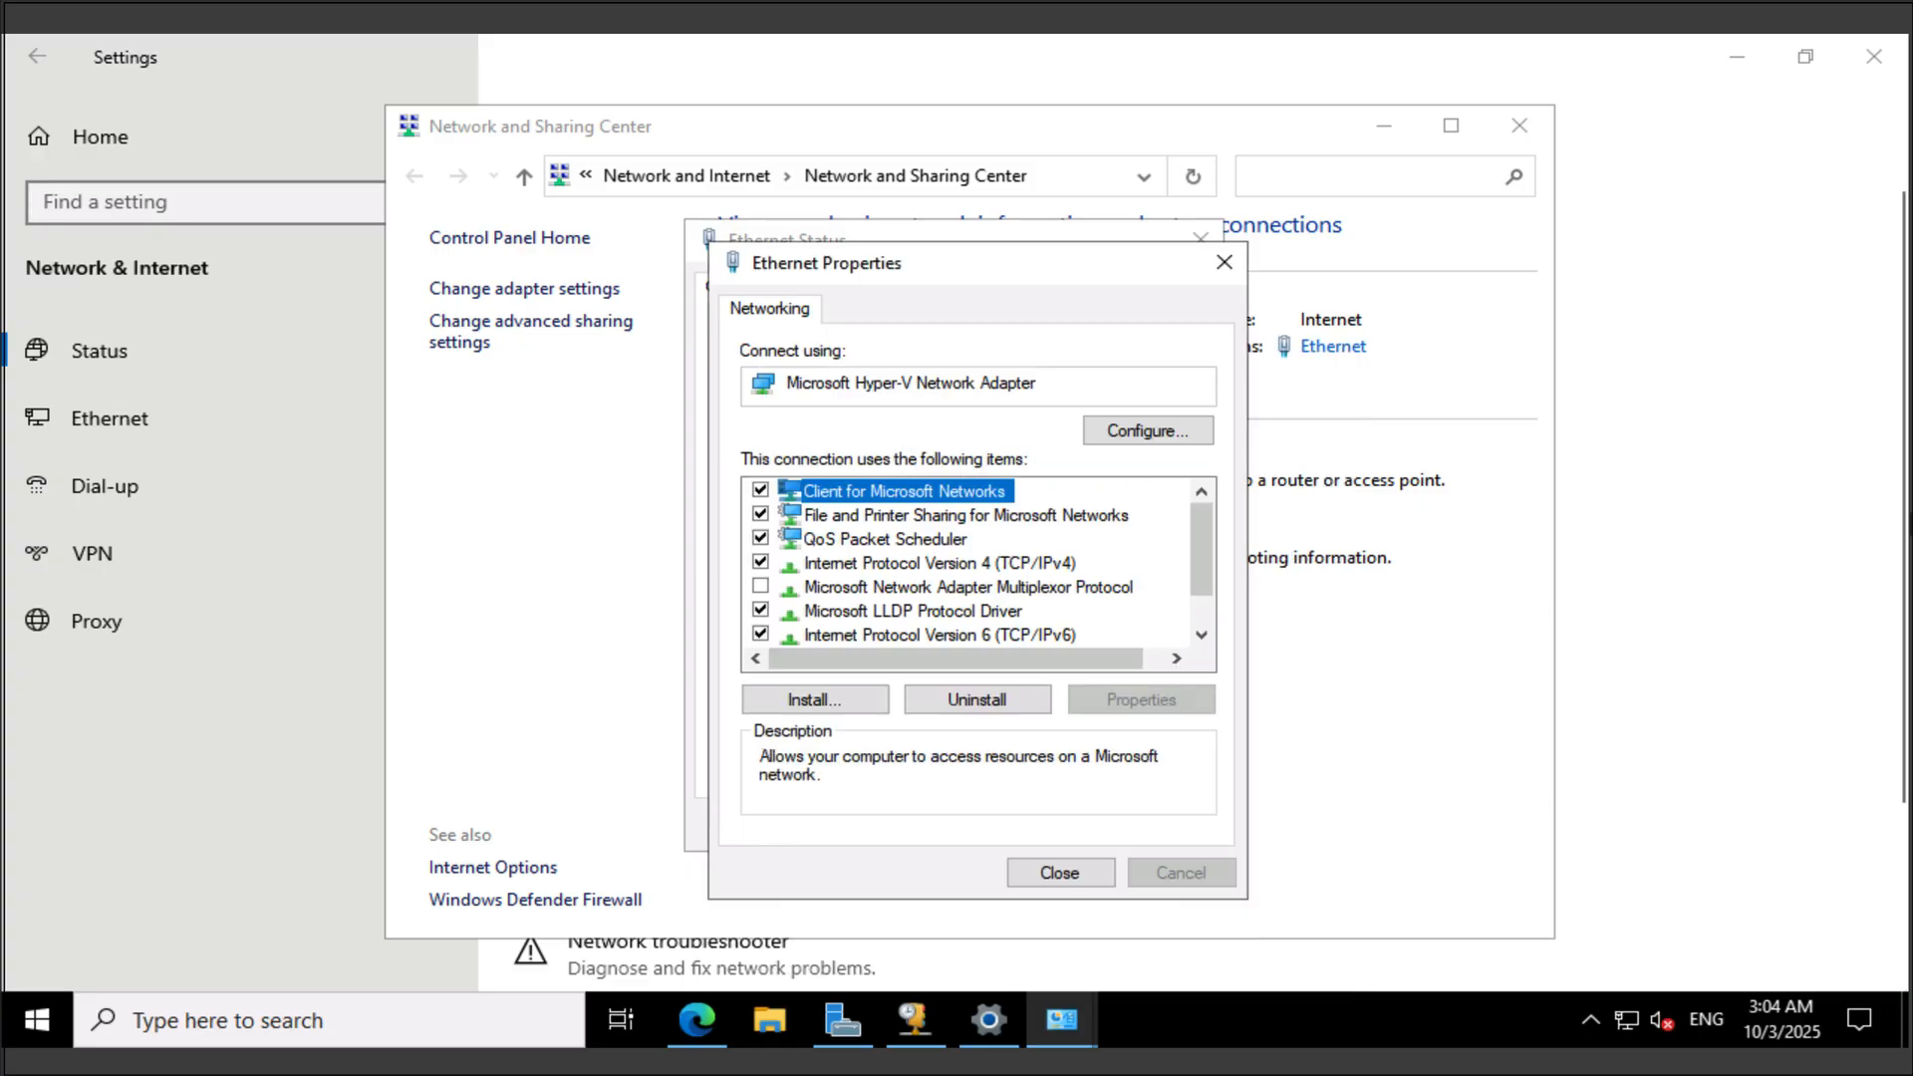
key(Return)
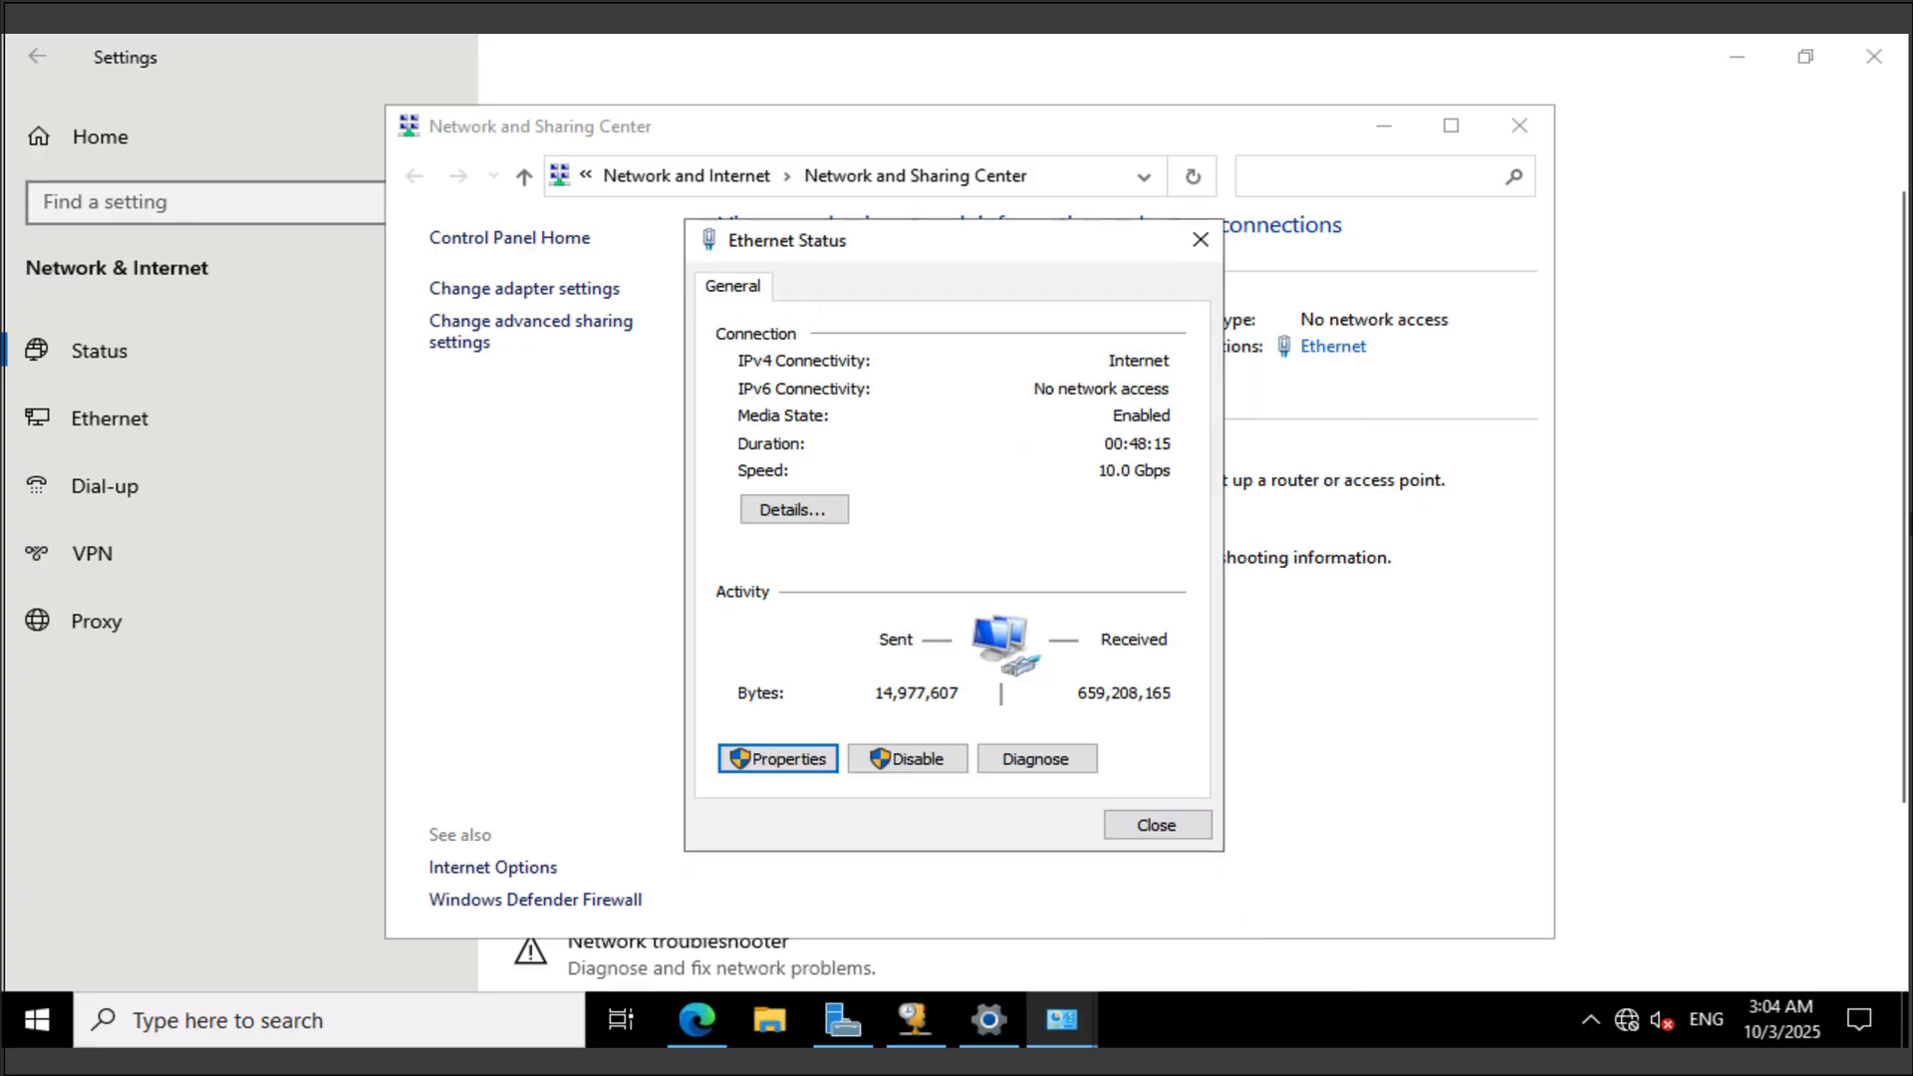
Review the Ethernet connection's details for the static addressing, close them and switch to Windows Admin Center in the browser.
click(794, 509)
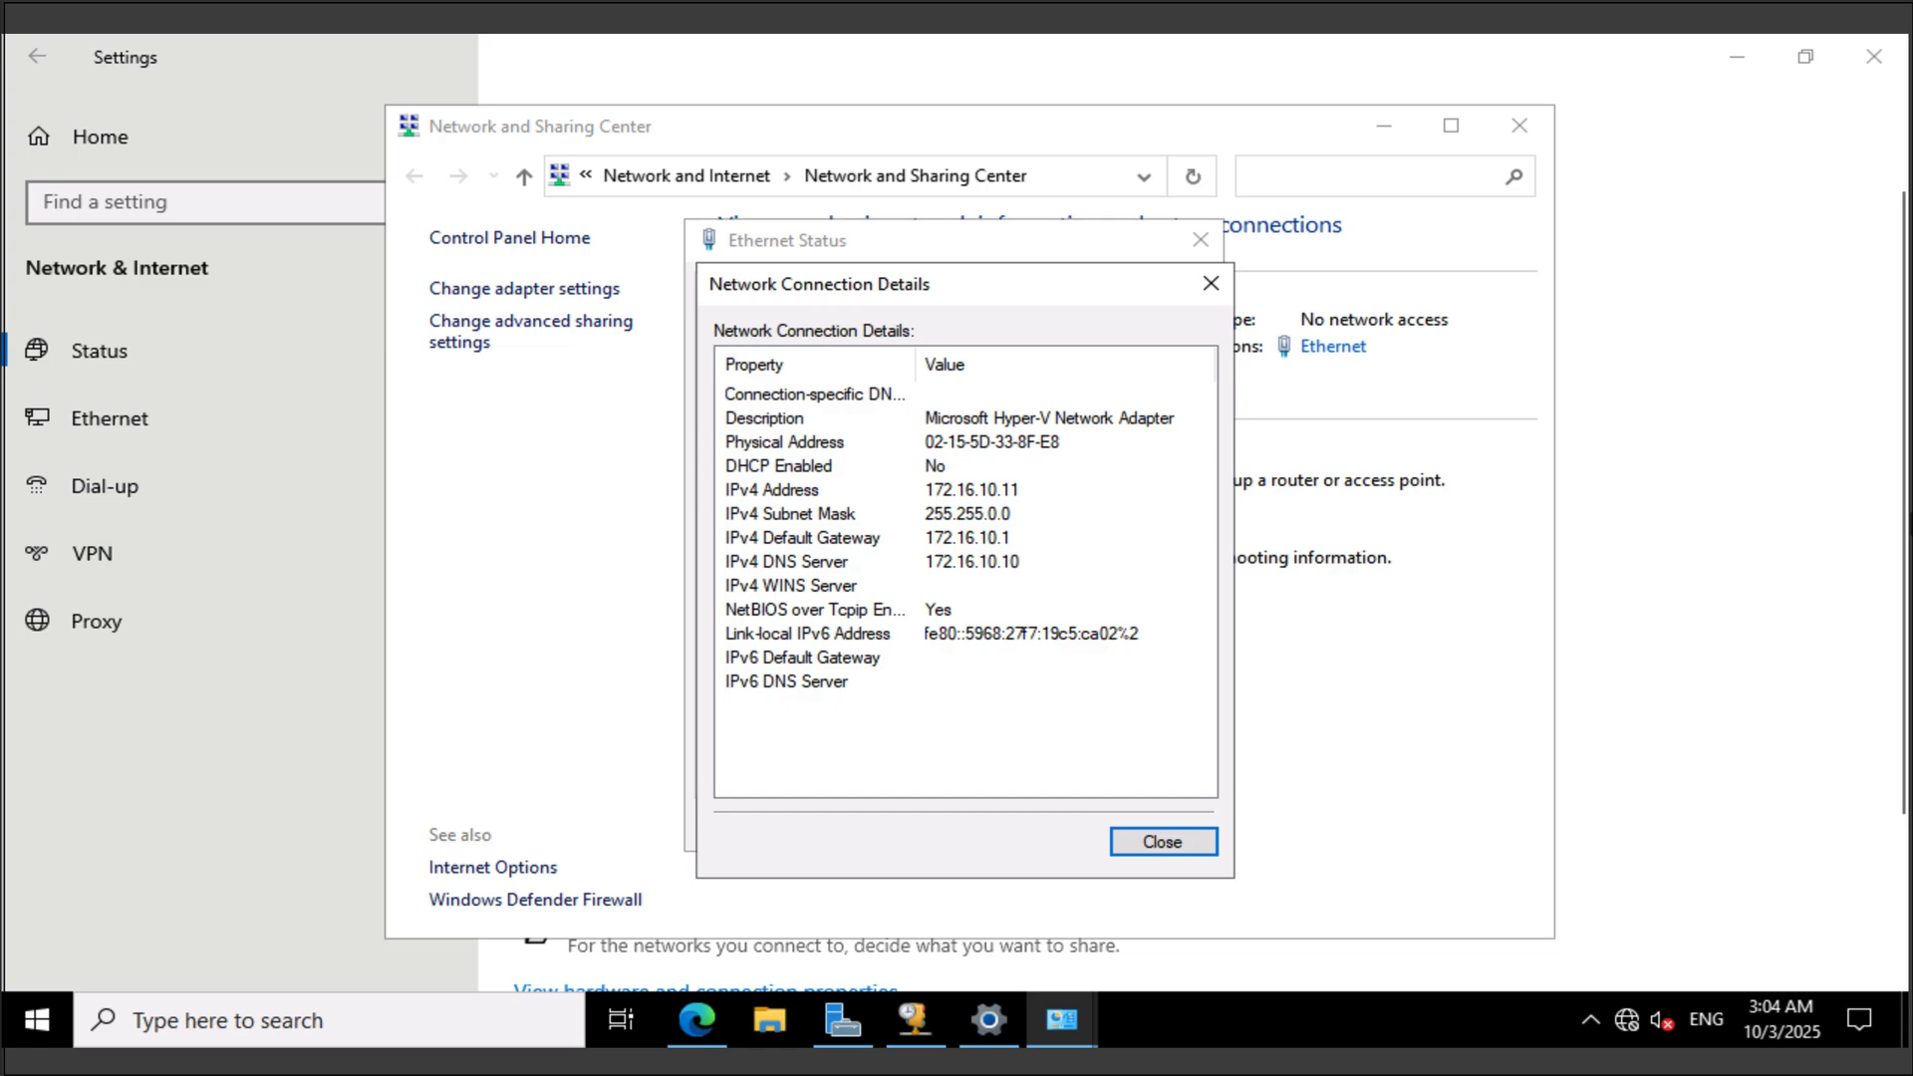
key(Return)
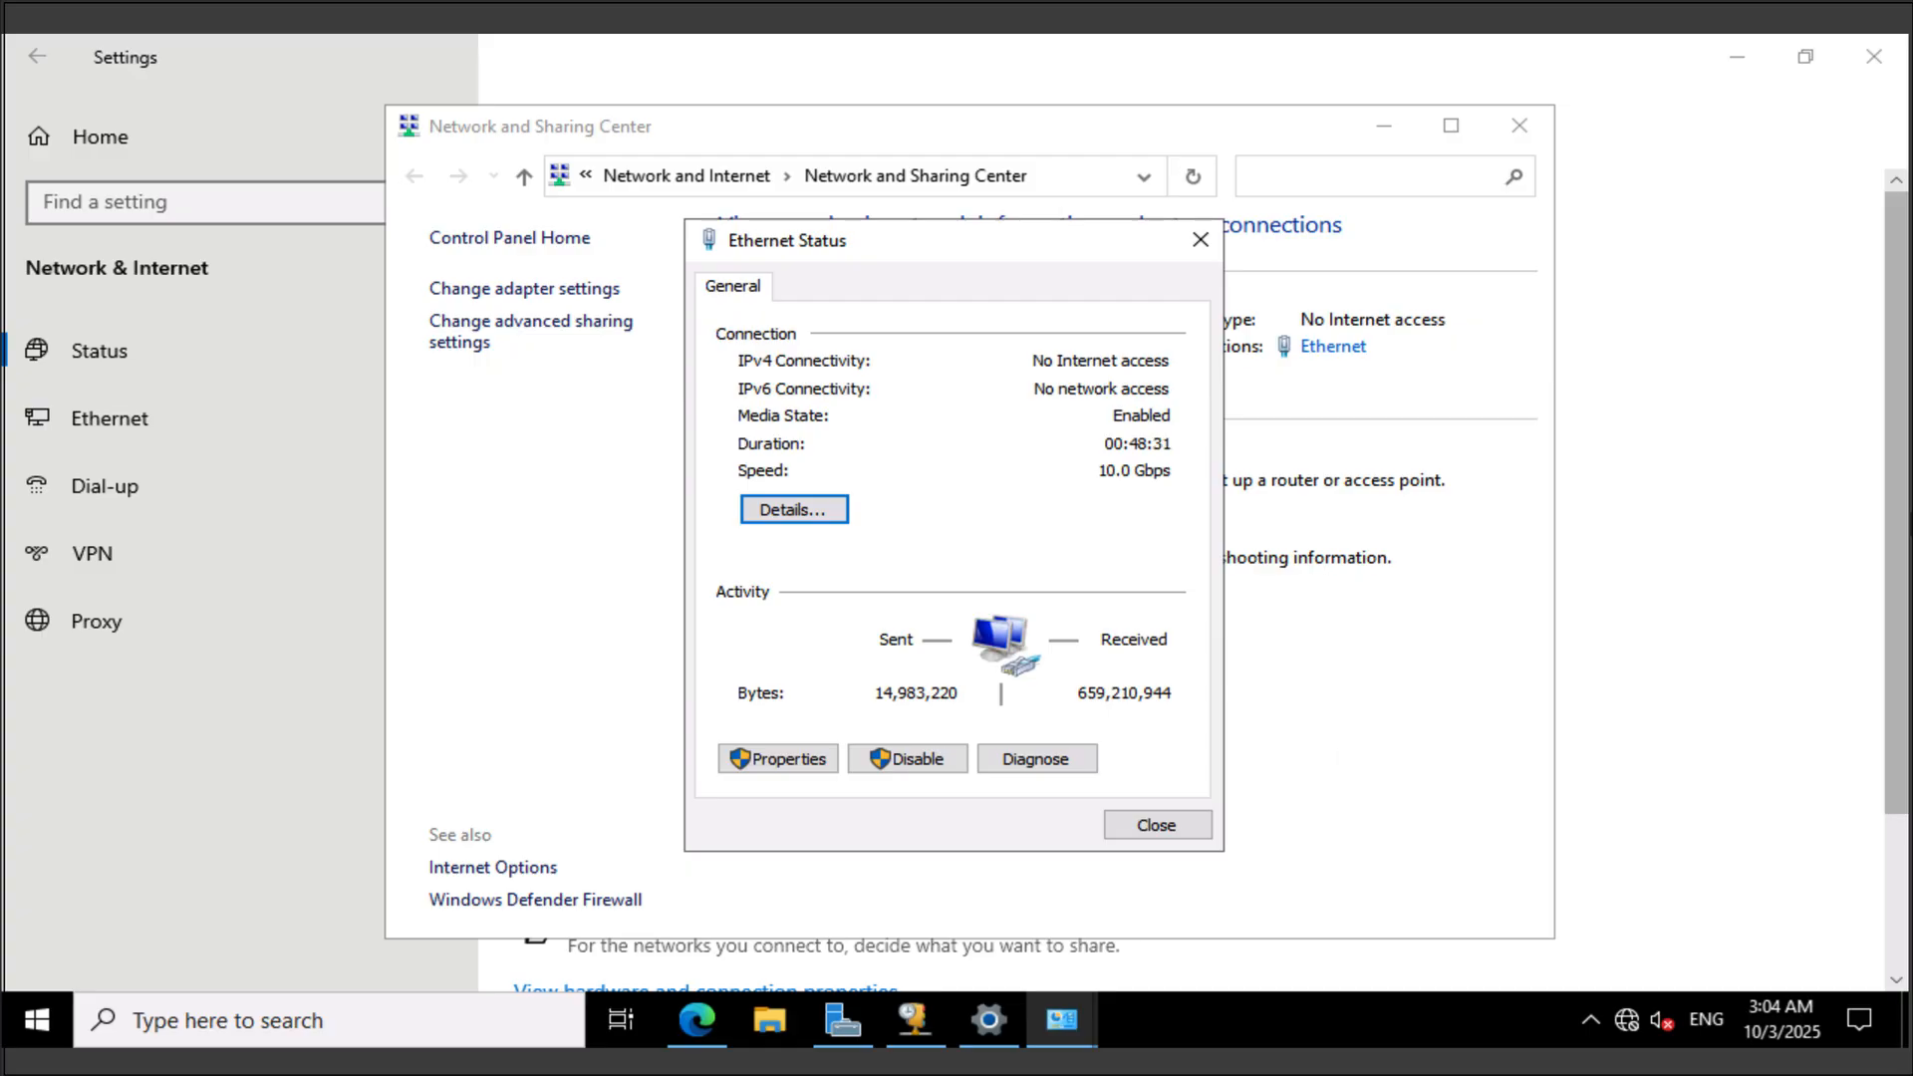
click(696, 1018)
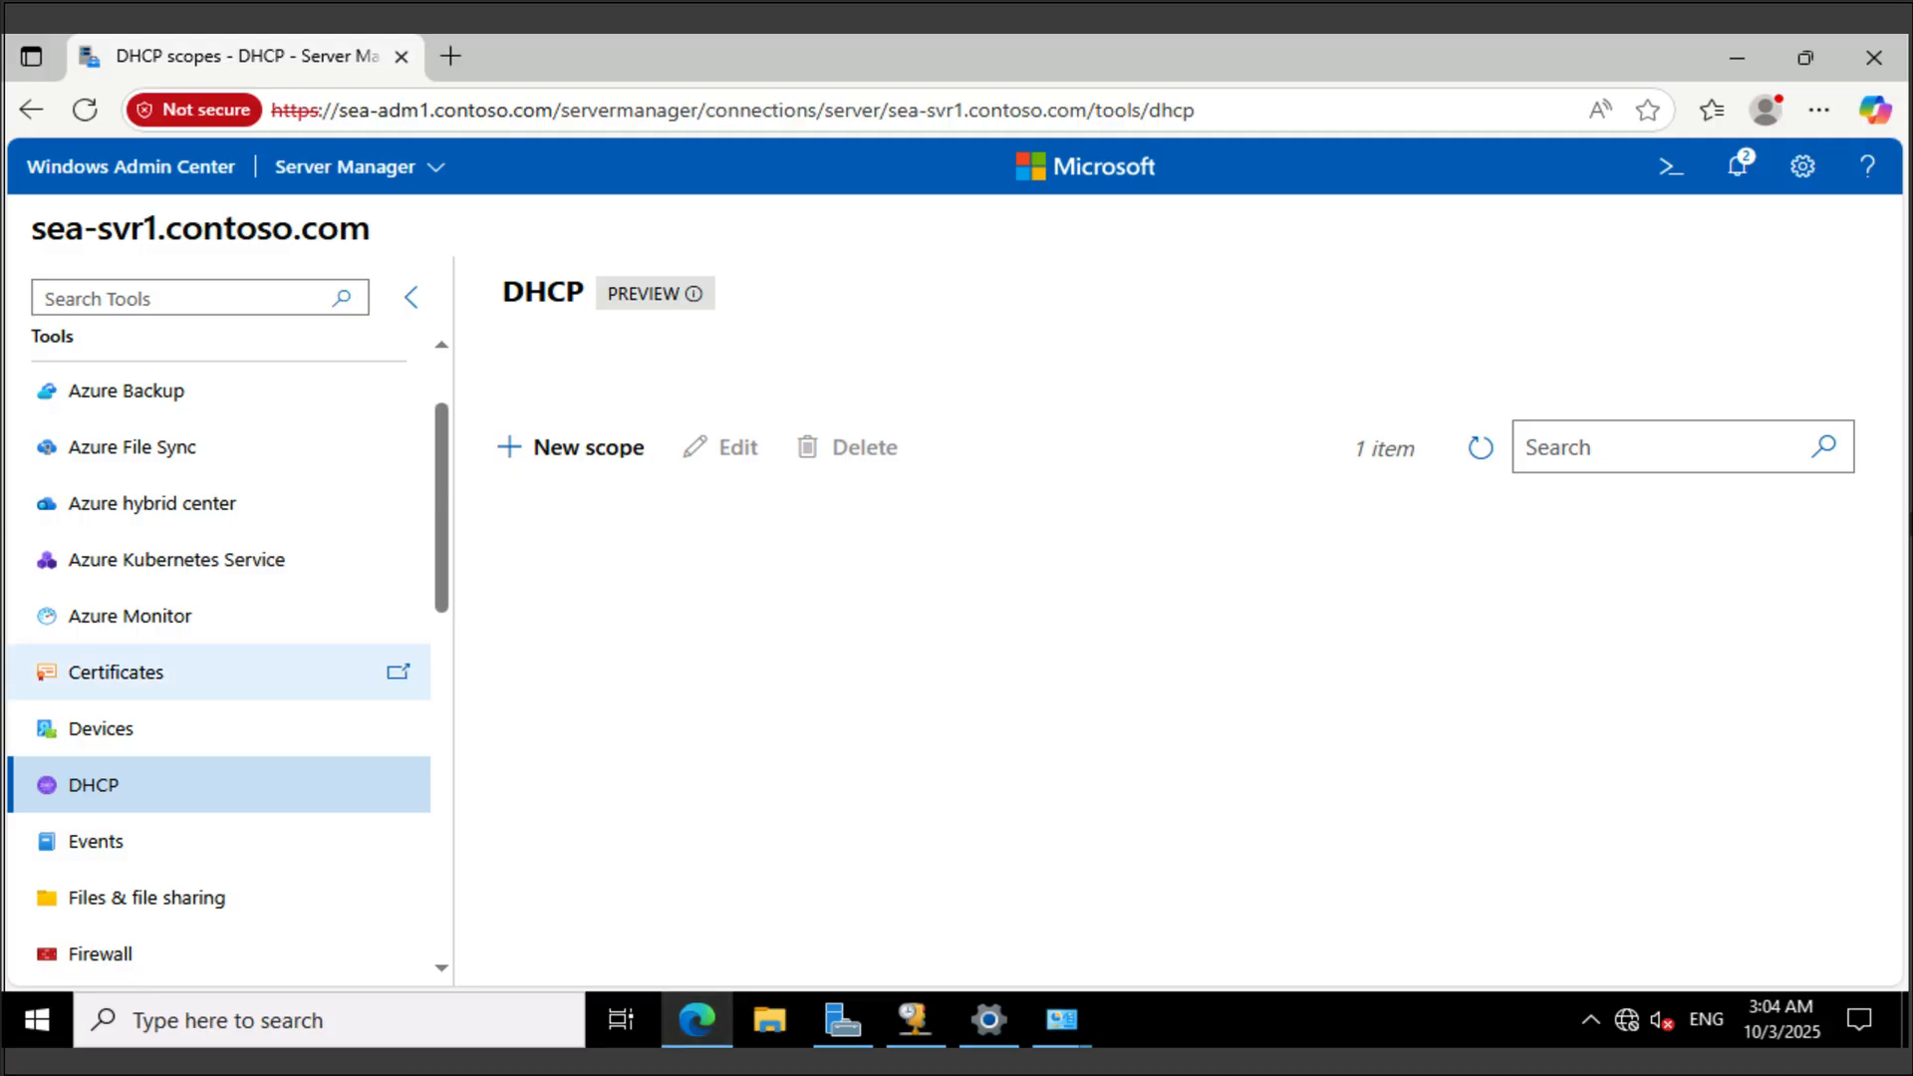
Install the DNS Server role on sea-svr1 from Roles & features, without an automatic reboot.
scroll(220, 688, down, 10)
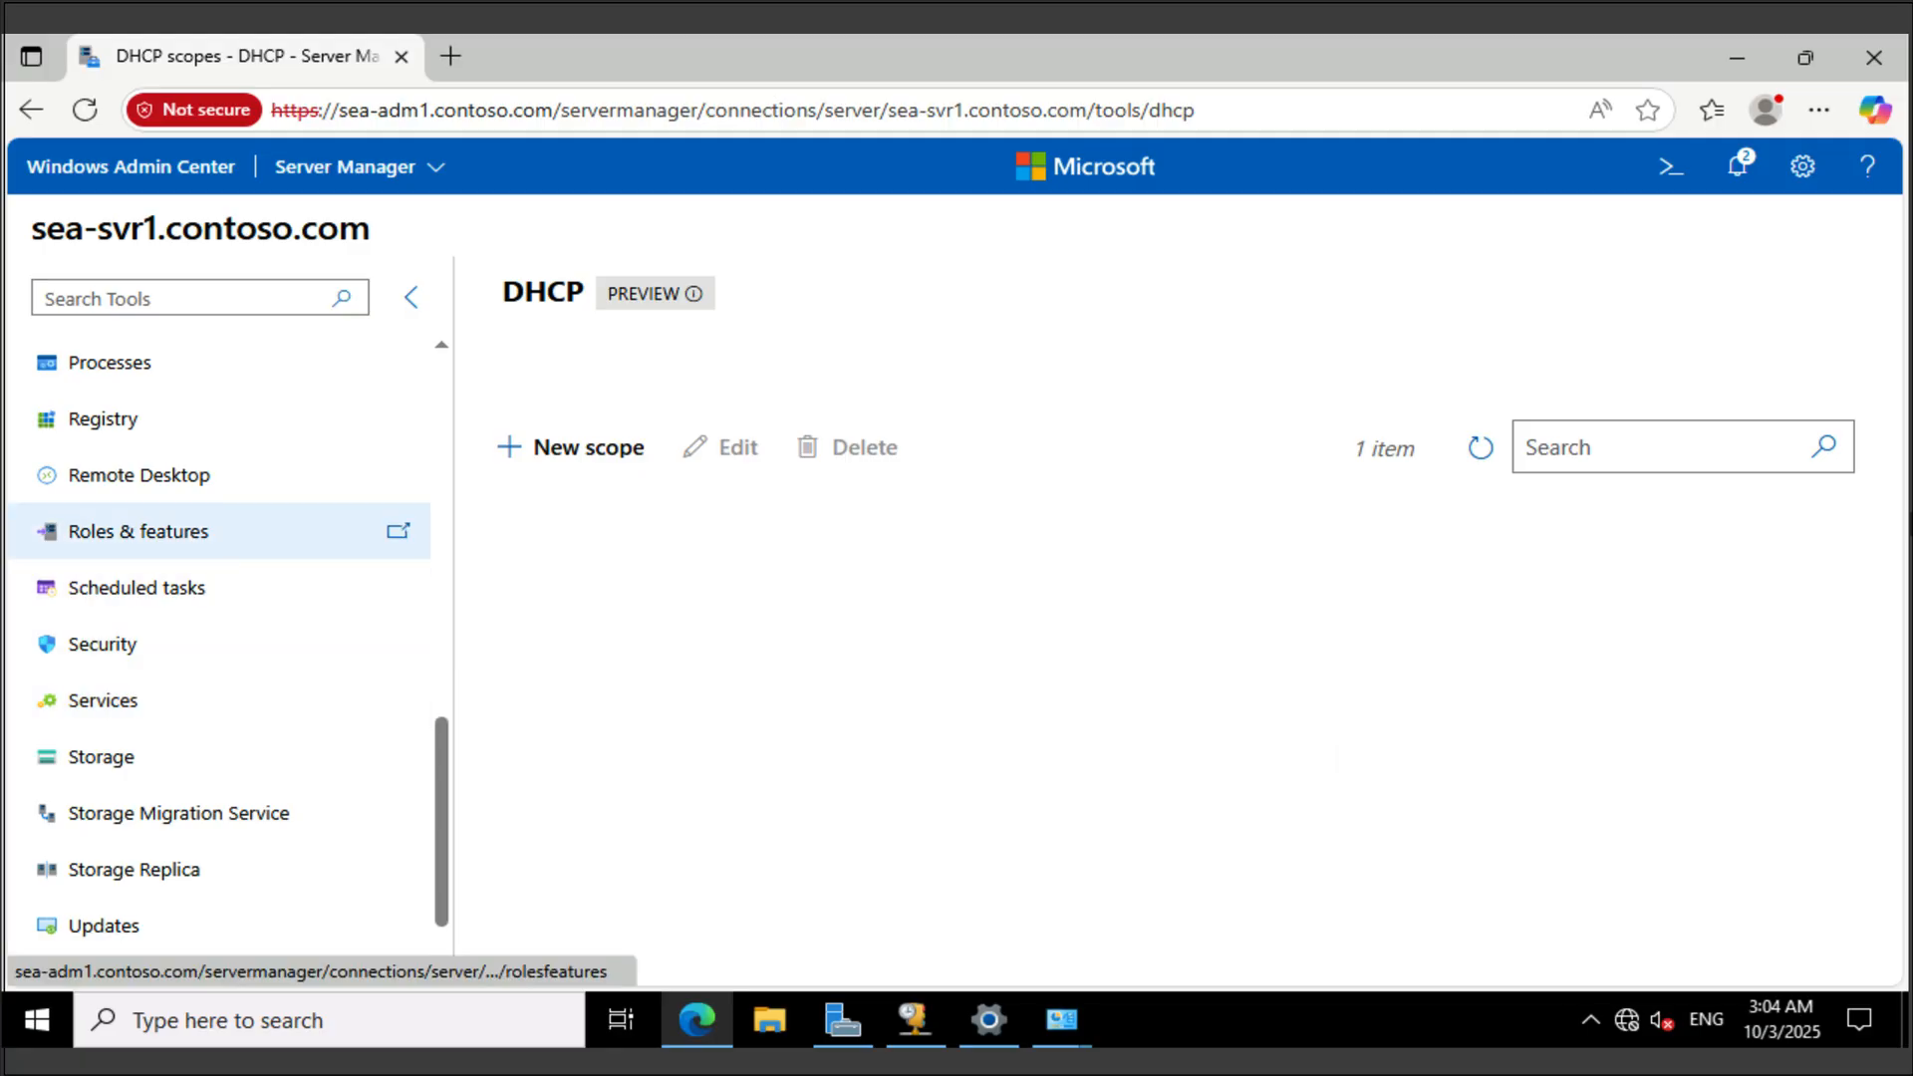
click(139, 531)
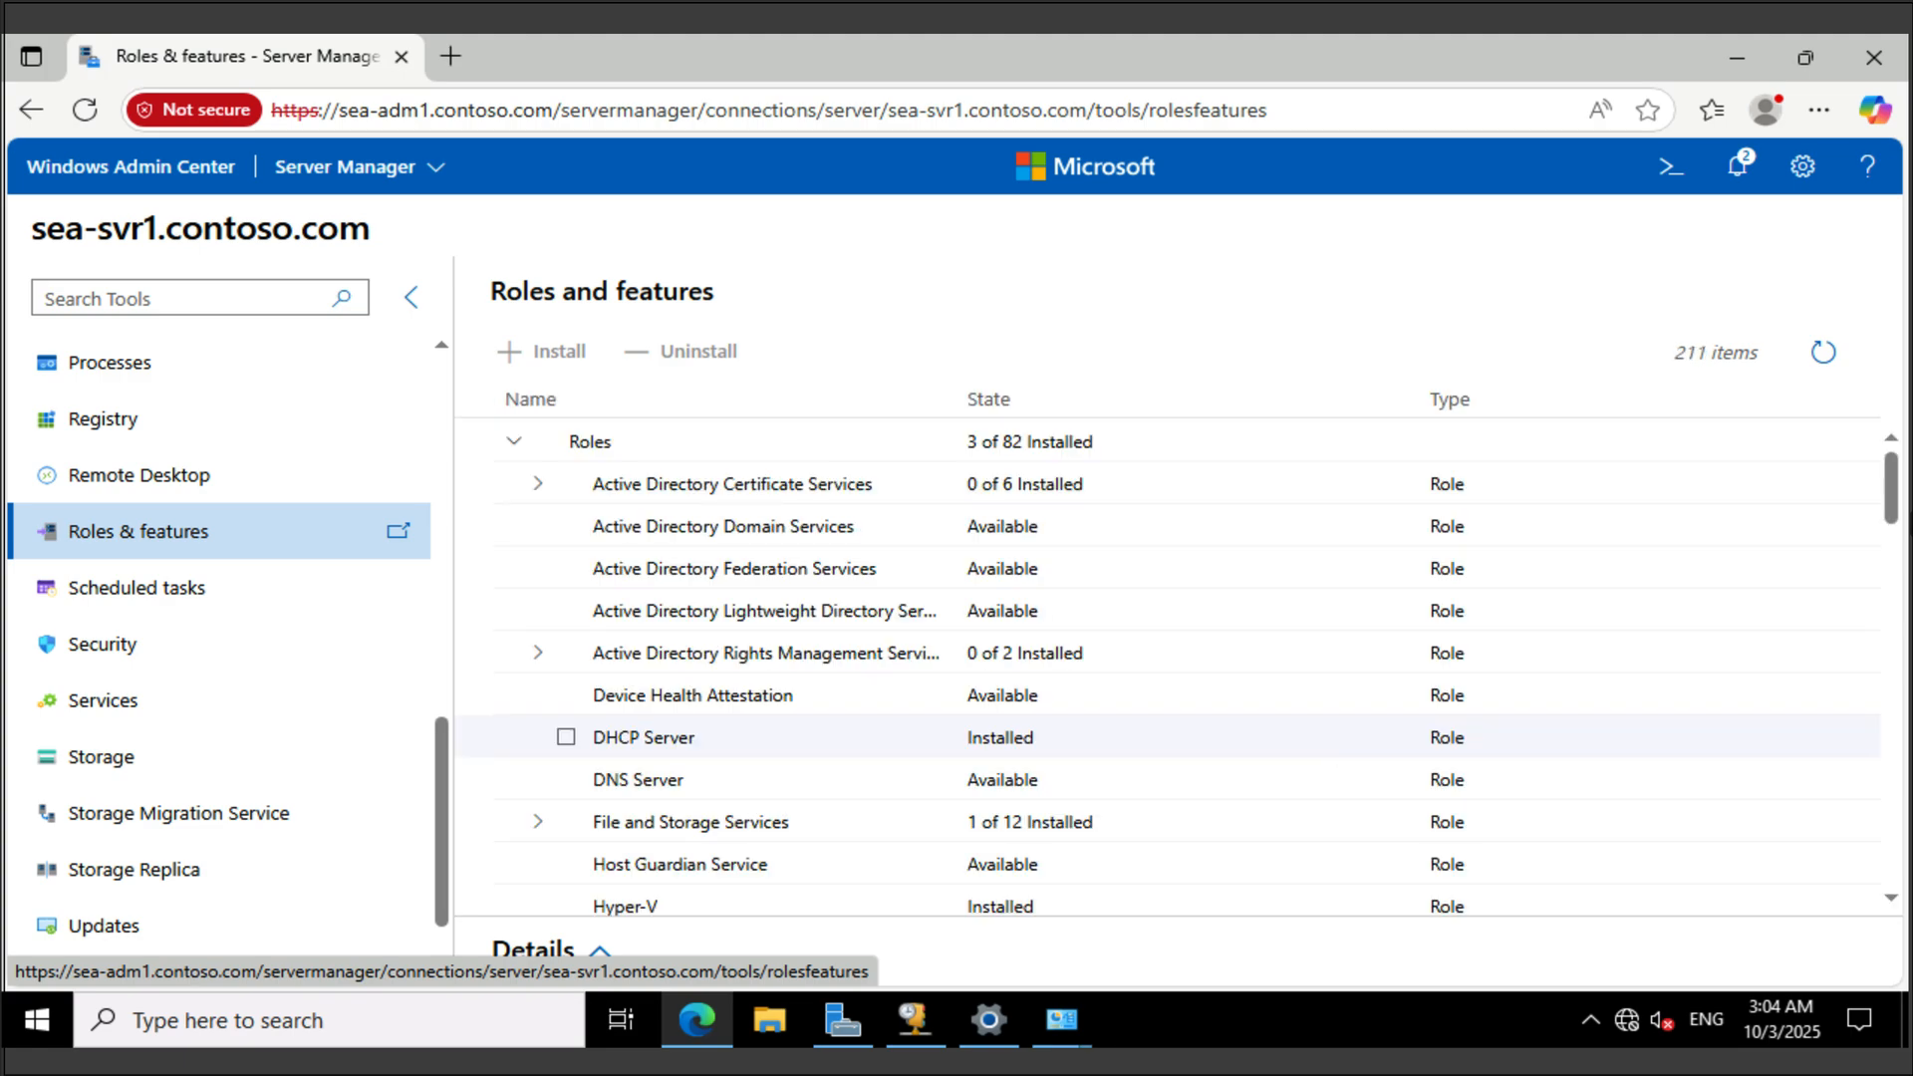
click(567, 780)
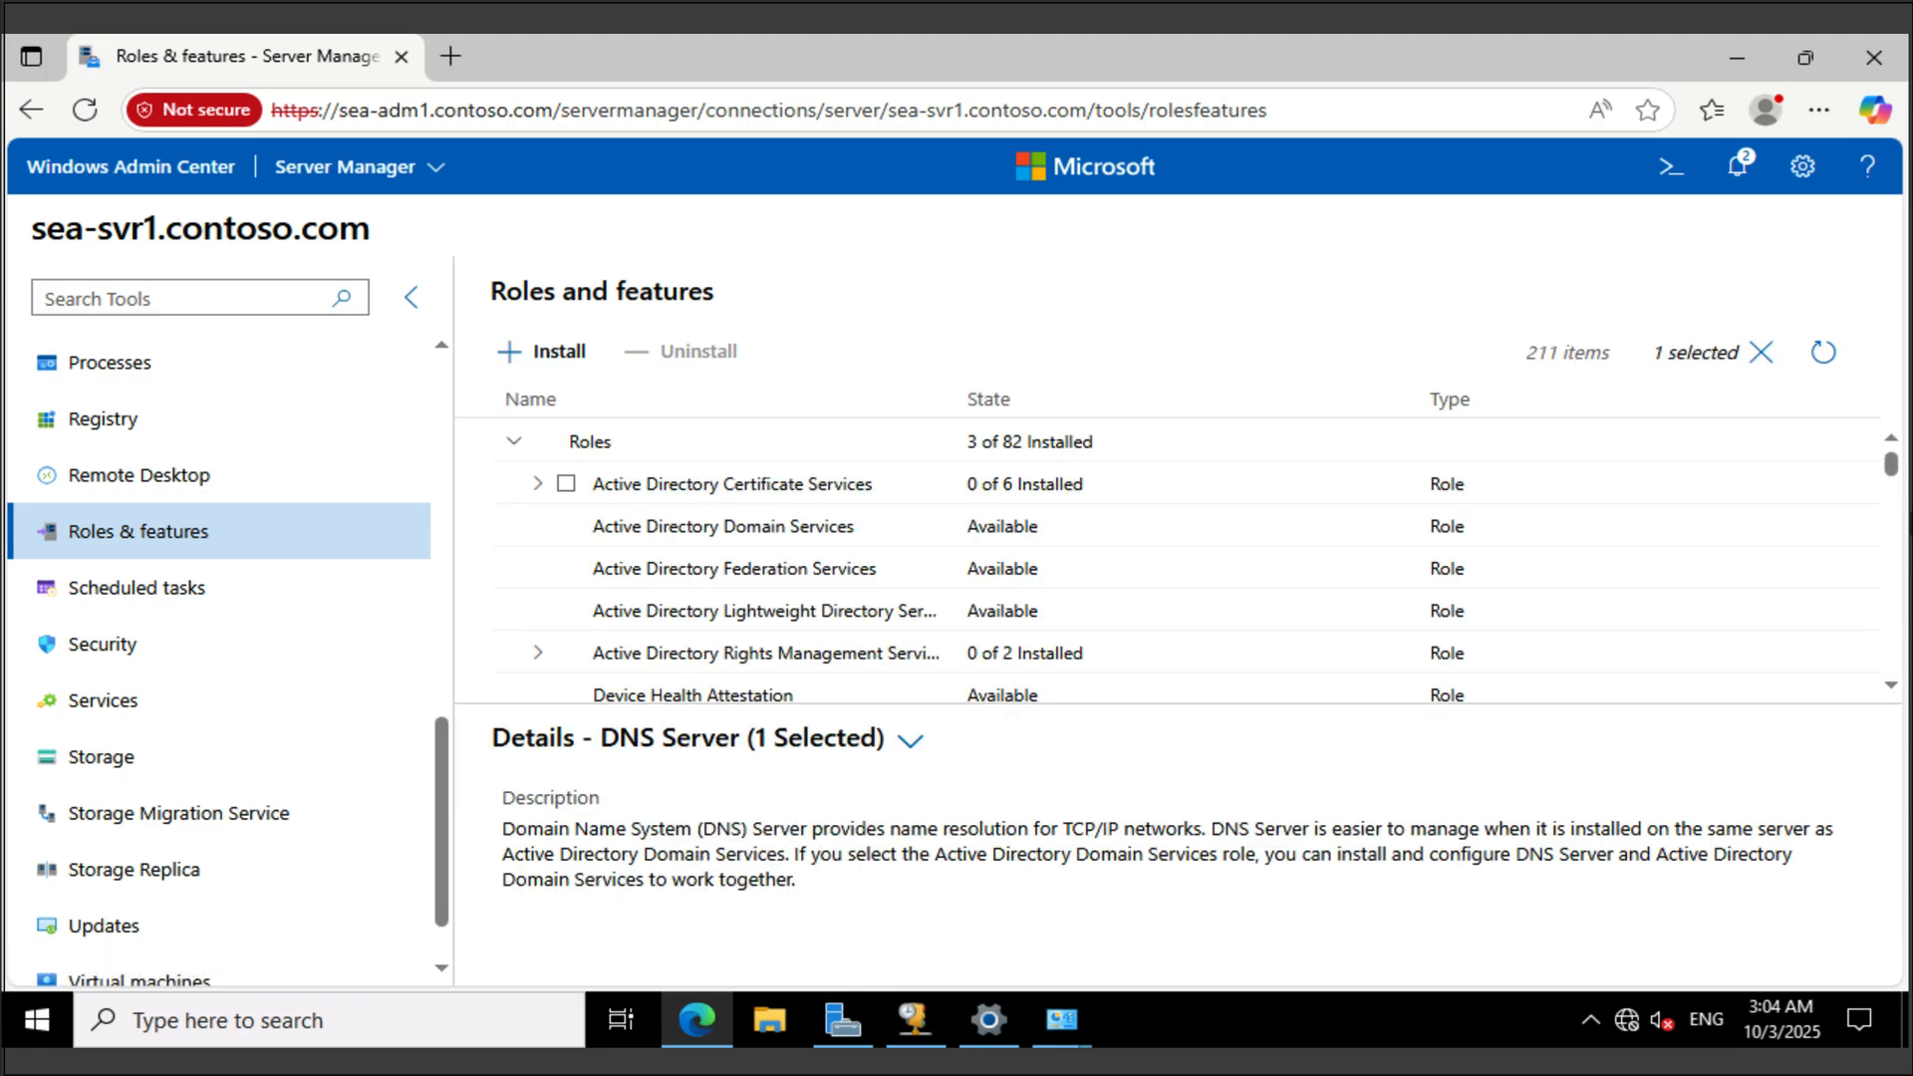
click(541, 351)
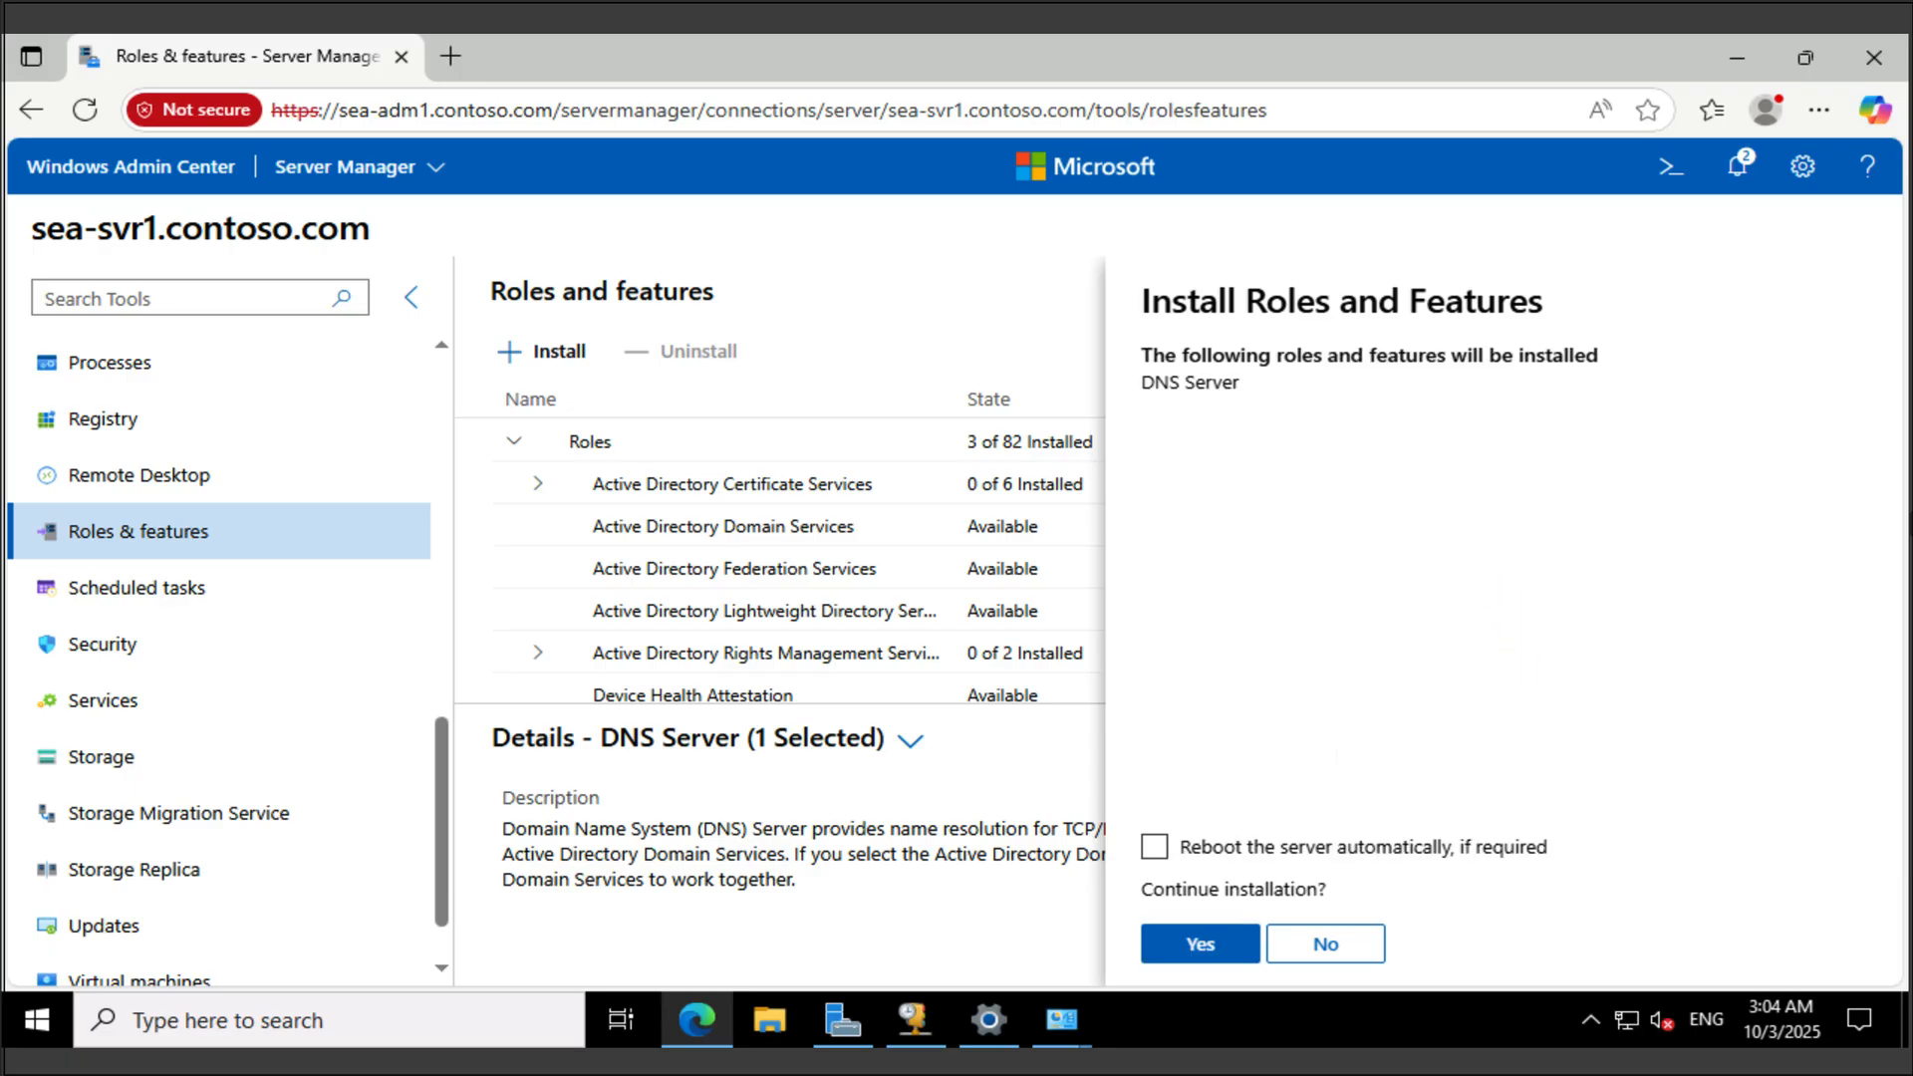
click(1199, 944)
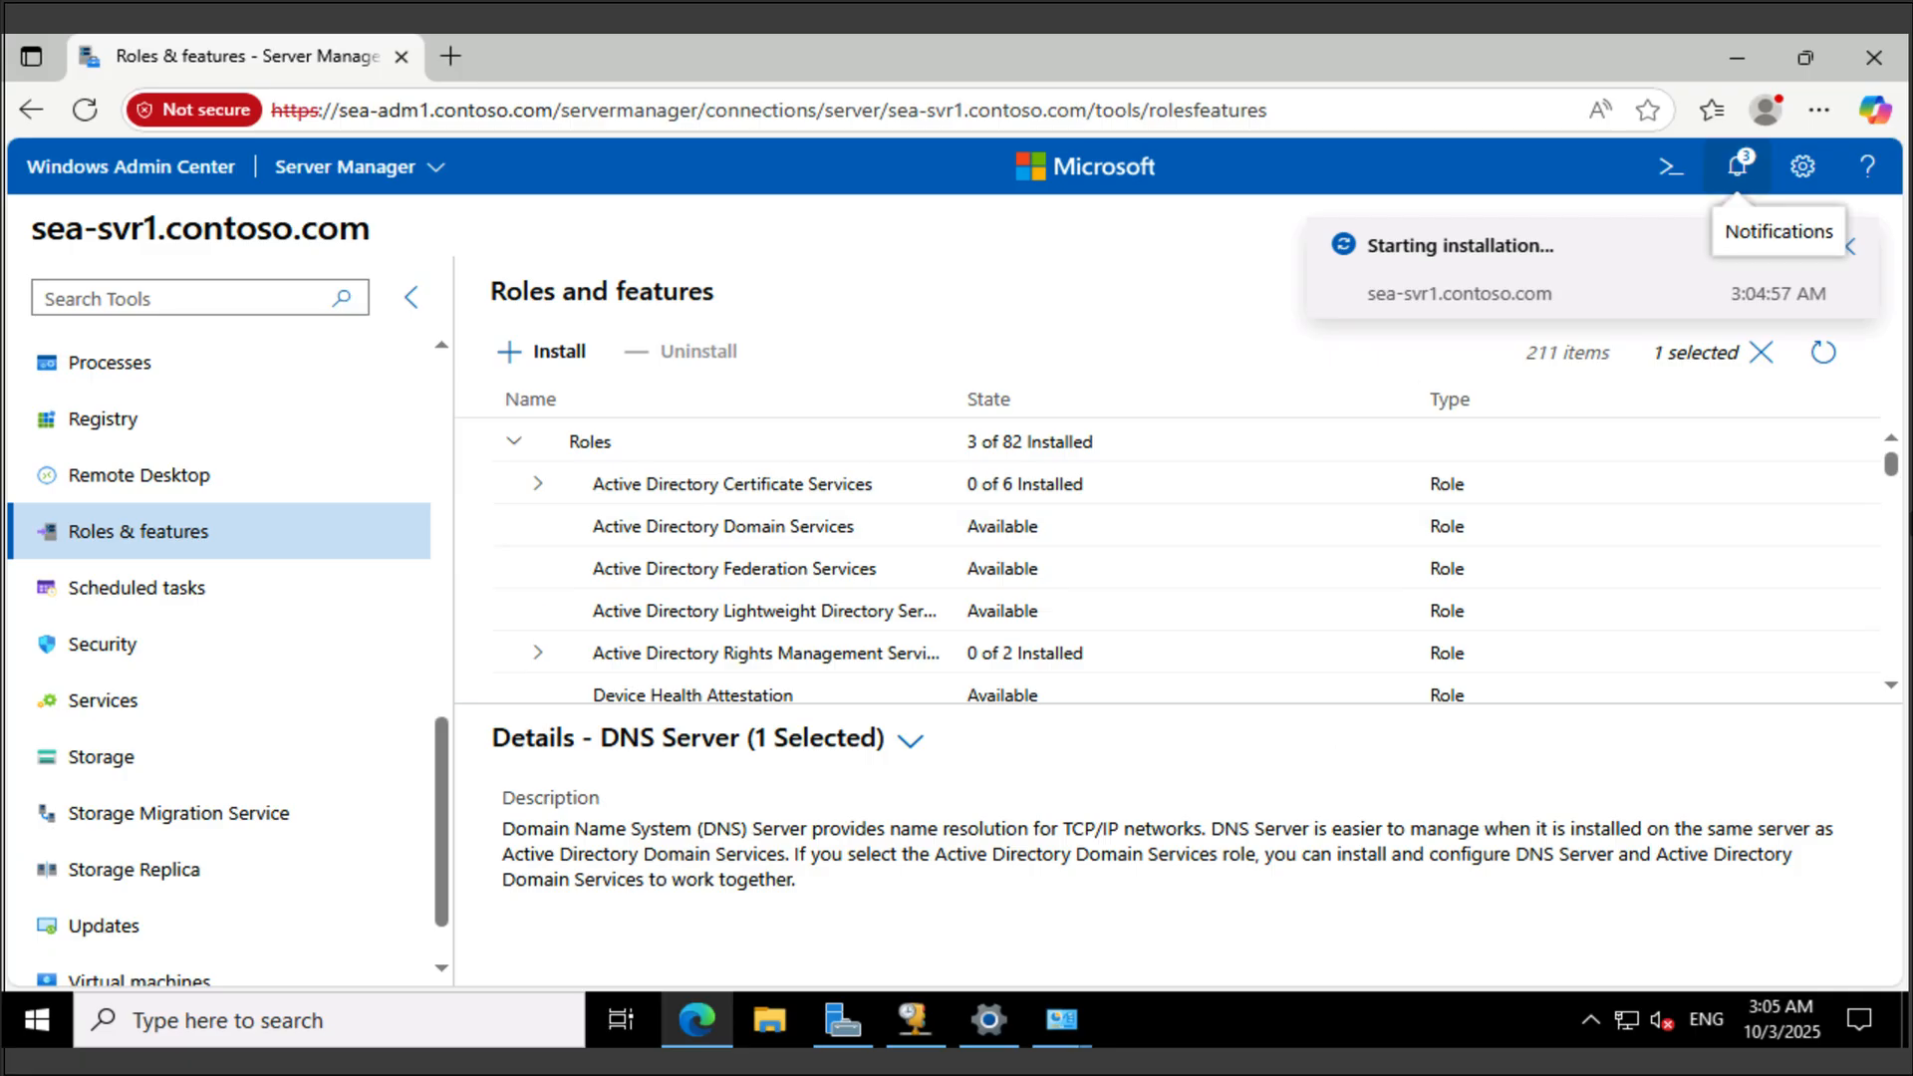
Check the progress of the DNS Server installation in the notifications and its state in the reloaded roles list.
click(1737, 166)
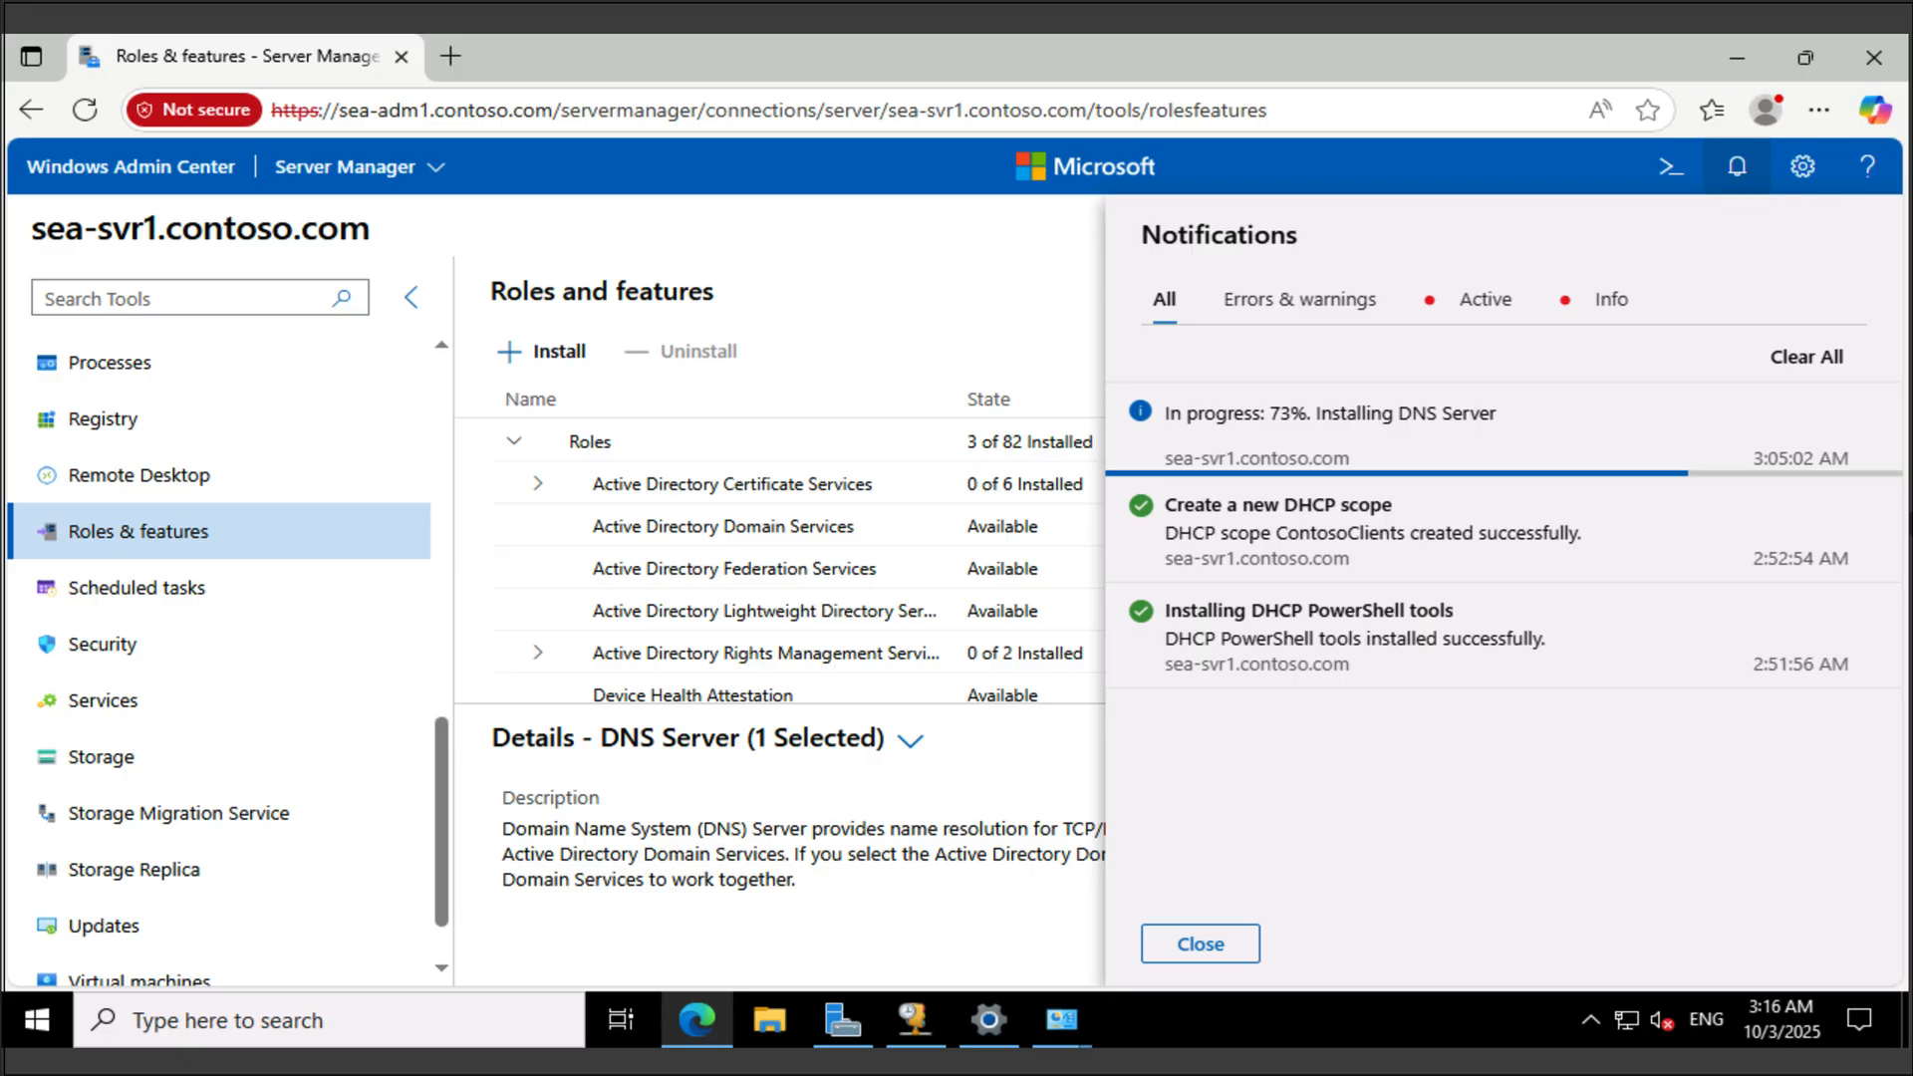
click(1201, 943)
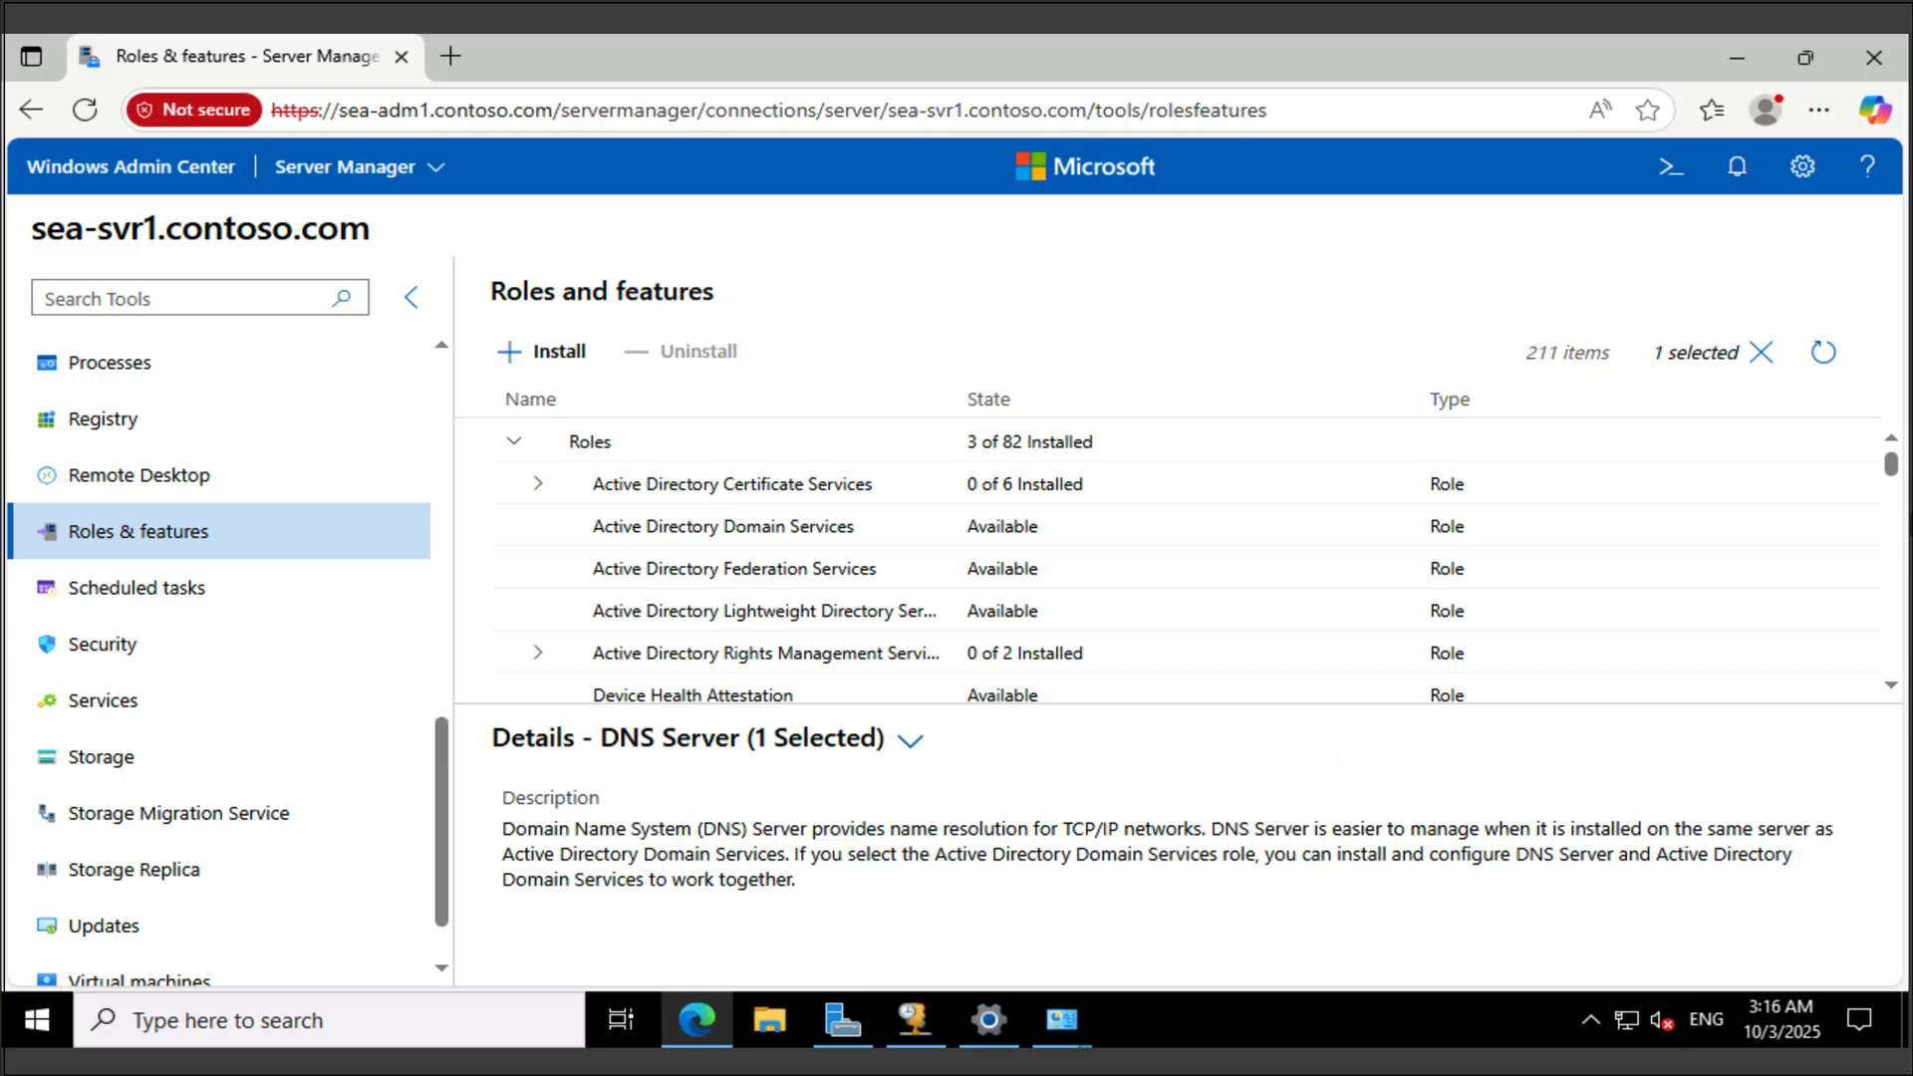
scroll(1185, 652, down, 1)
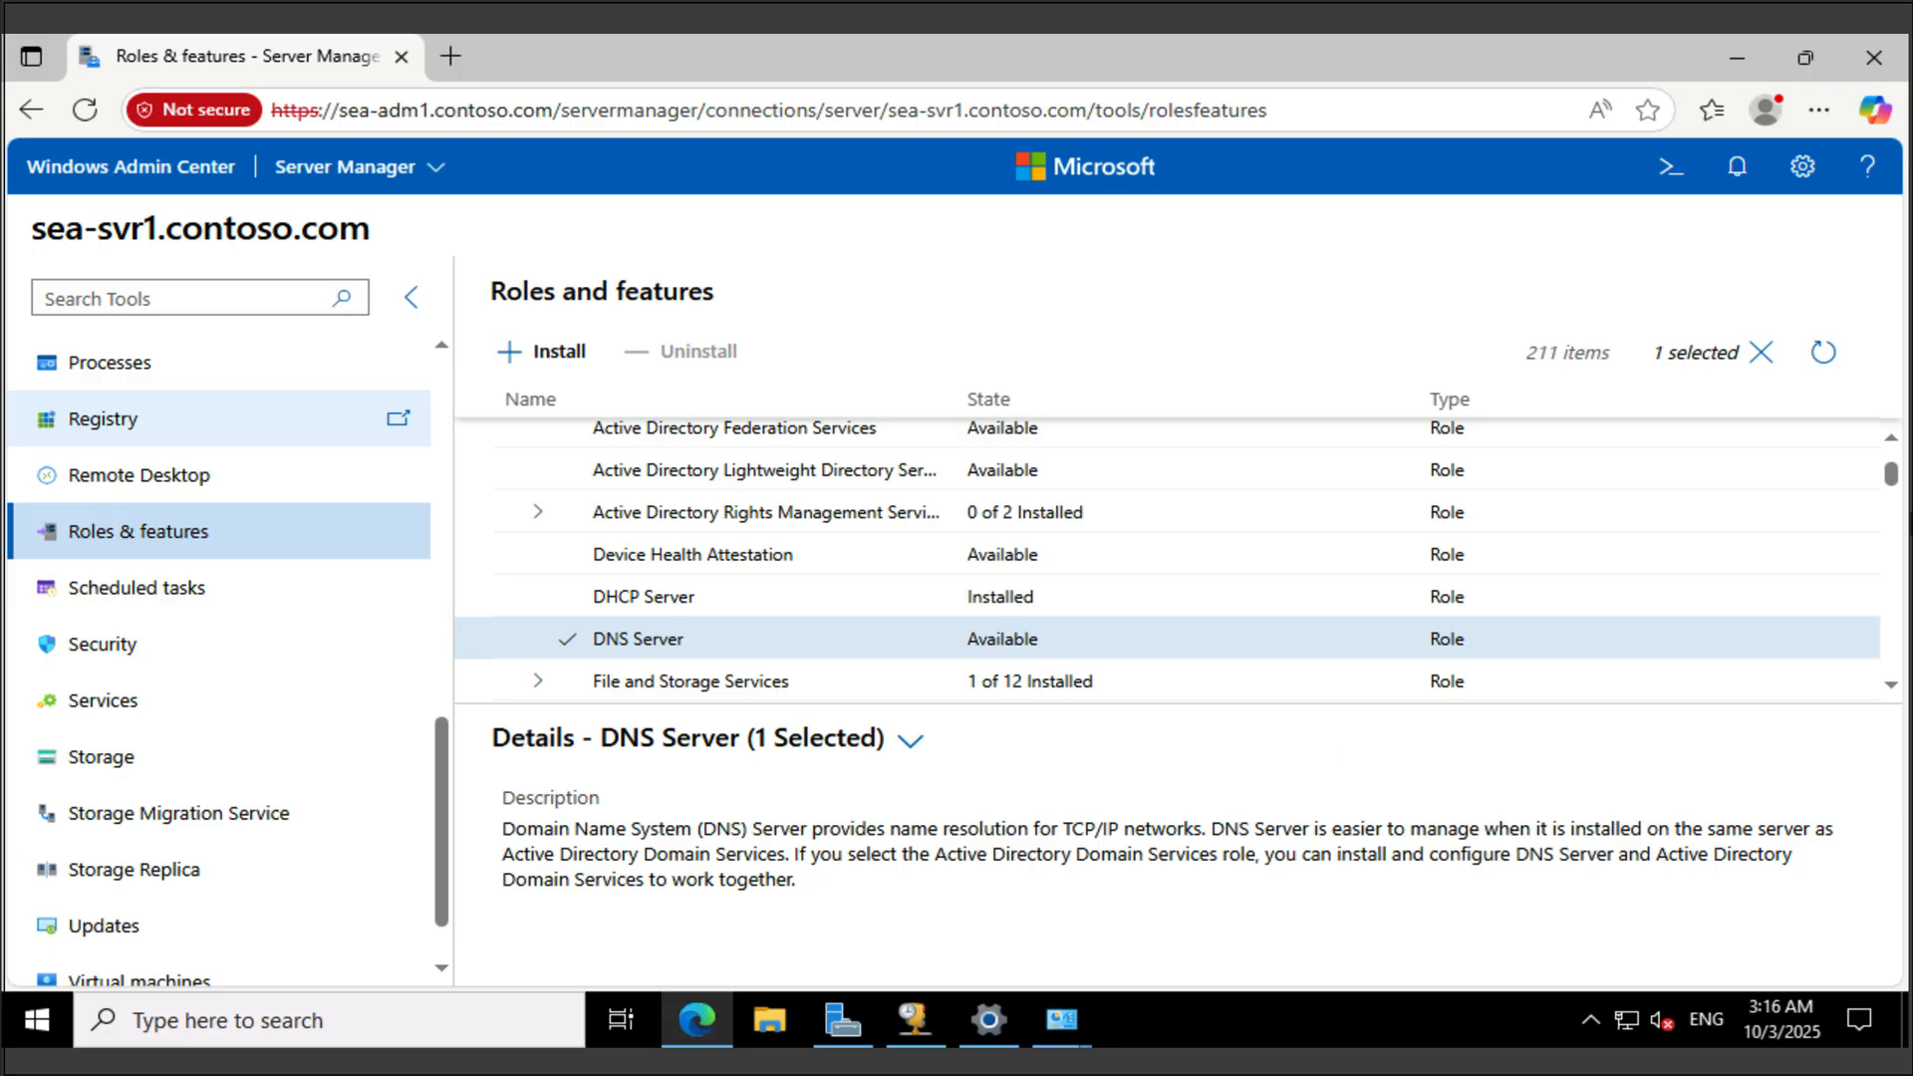
click(139, 476)
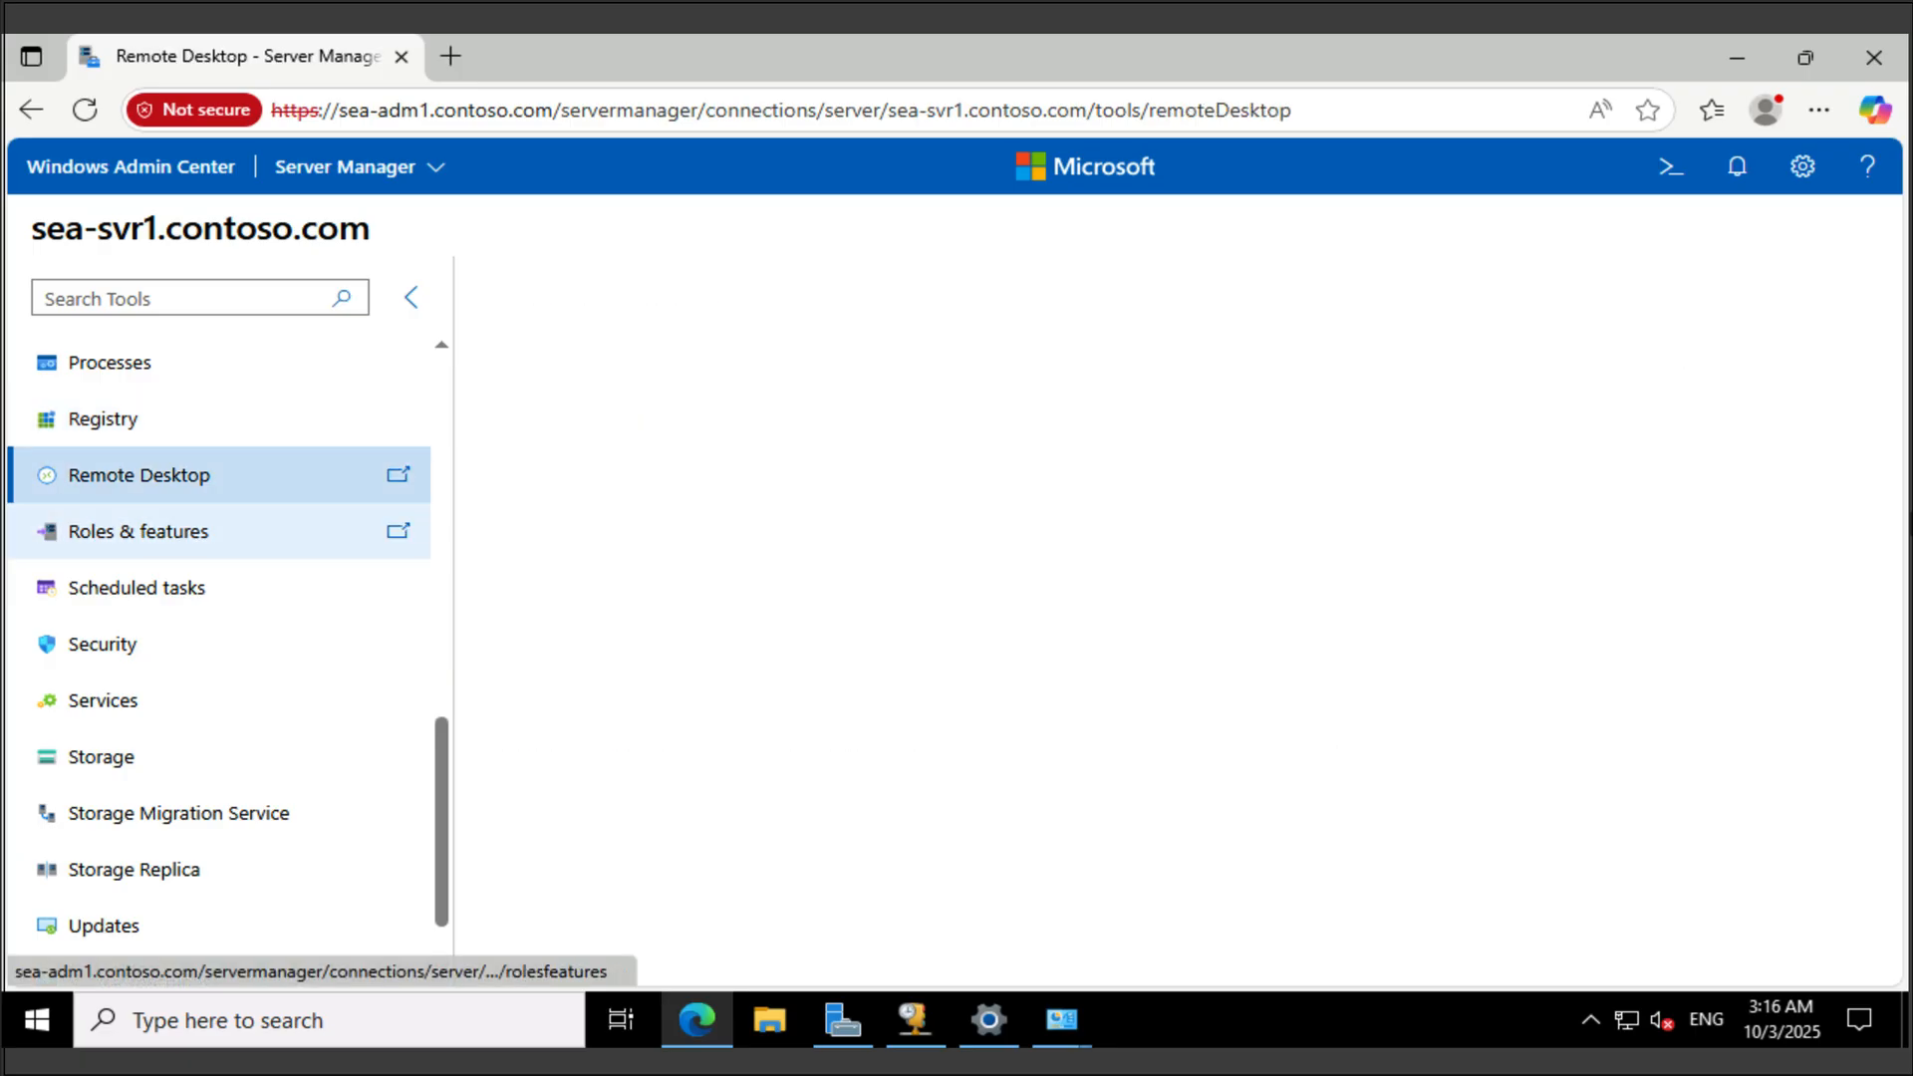
click(140, 532)
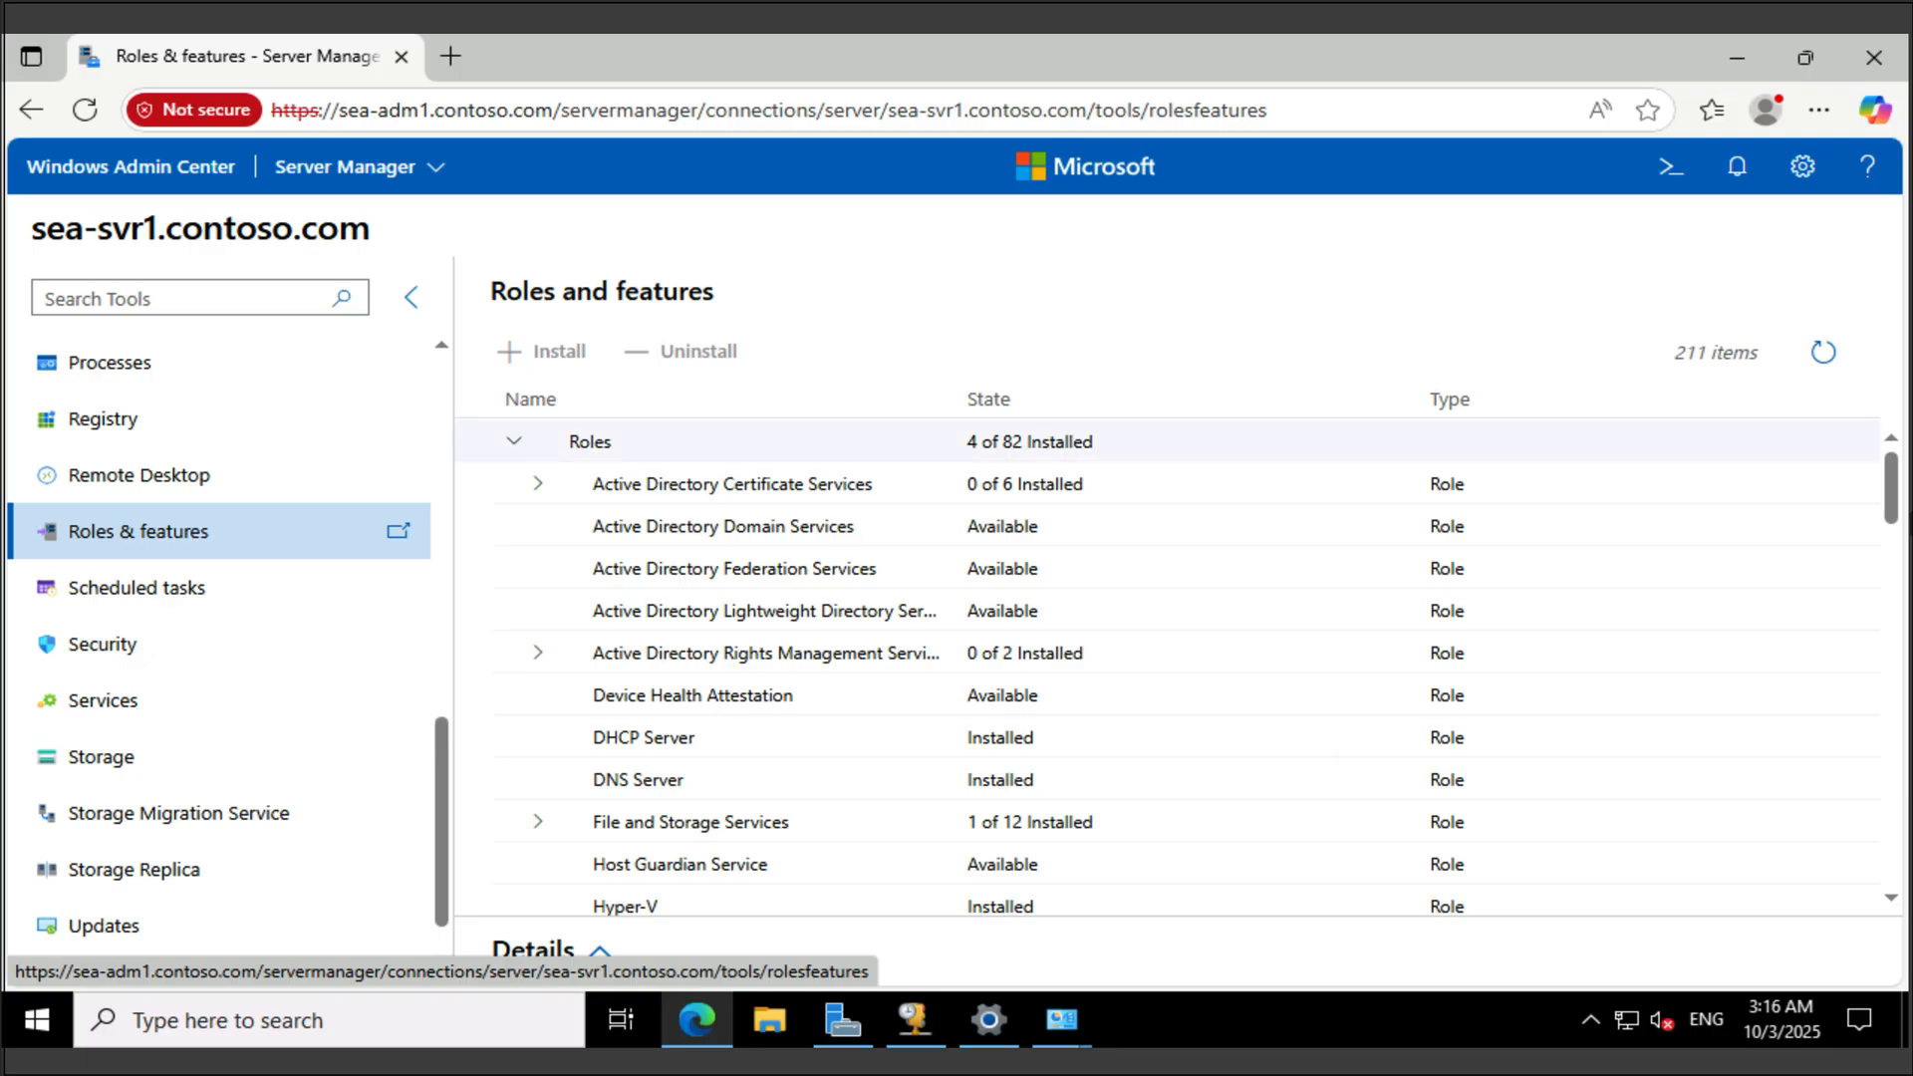
scroll(149, 644, down, 1)
Refresh the page to load the DNS tool for sea-svr1, open it and install the DNS PowerShell tools.
scroll(150, 598, up, 5)
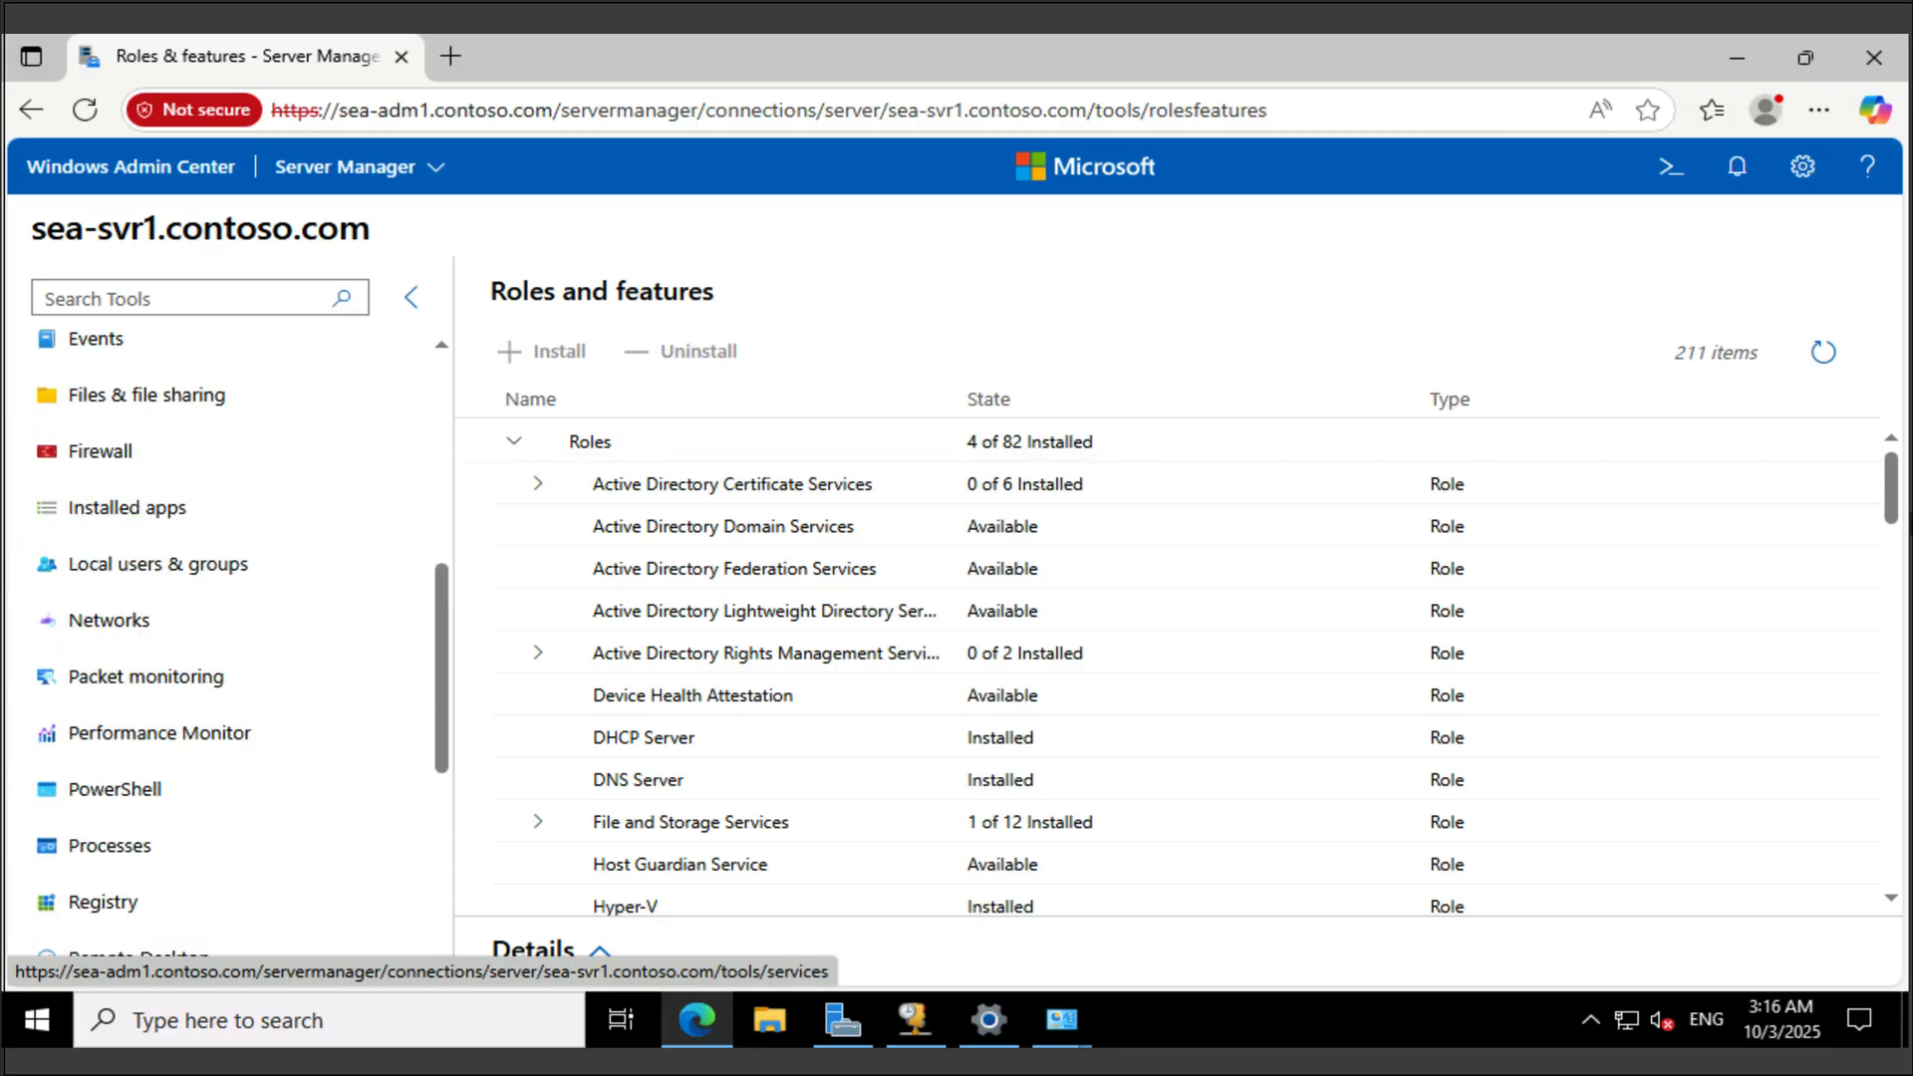
scroll(149, 597, down, 2)
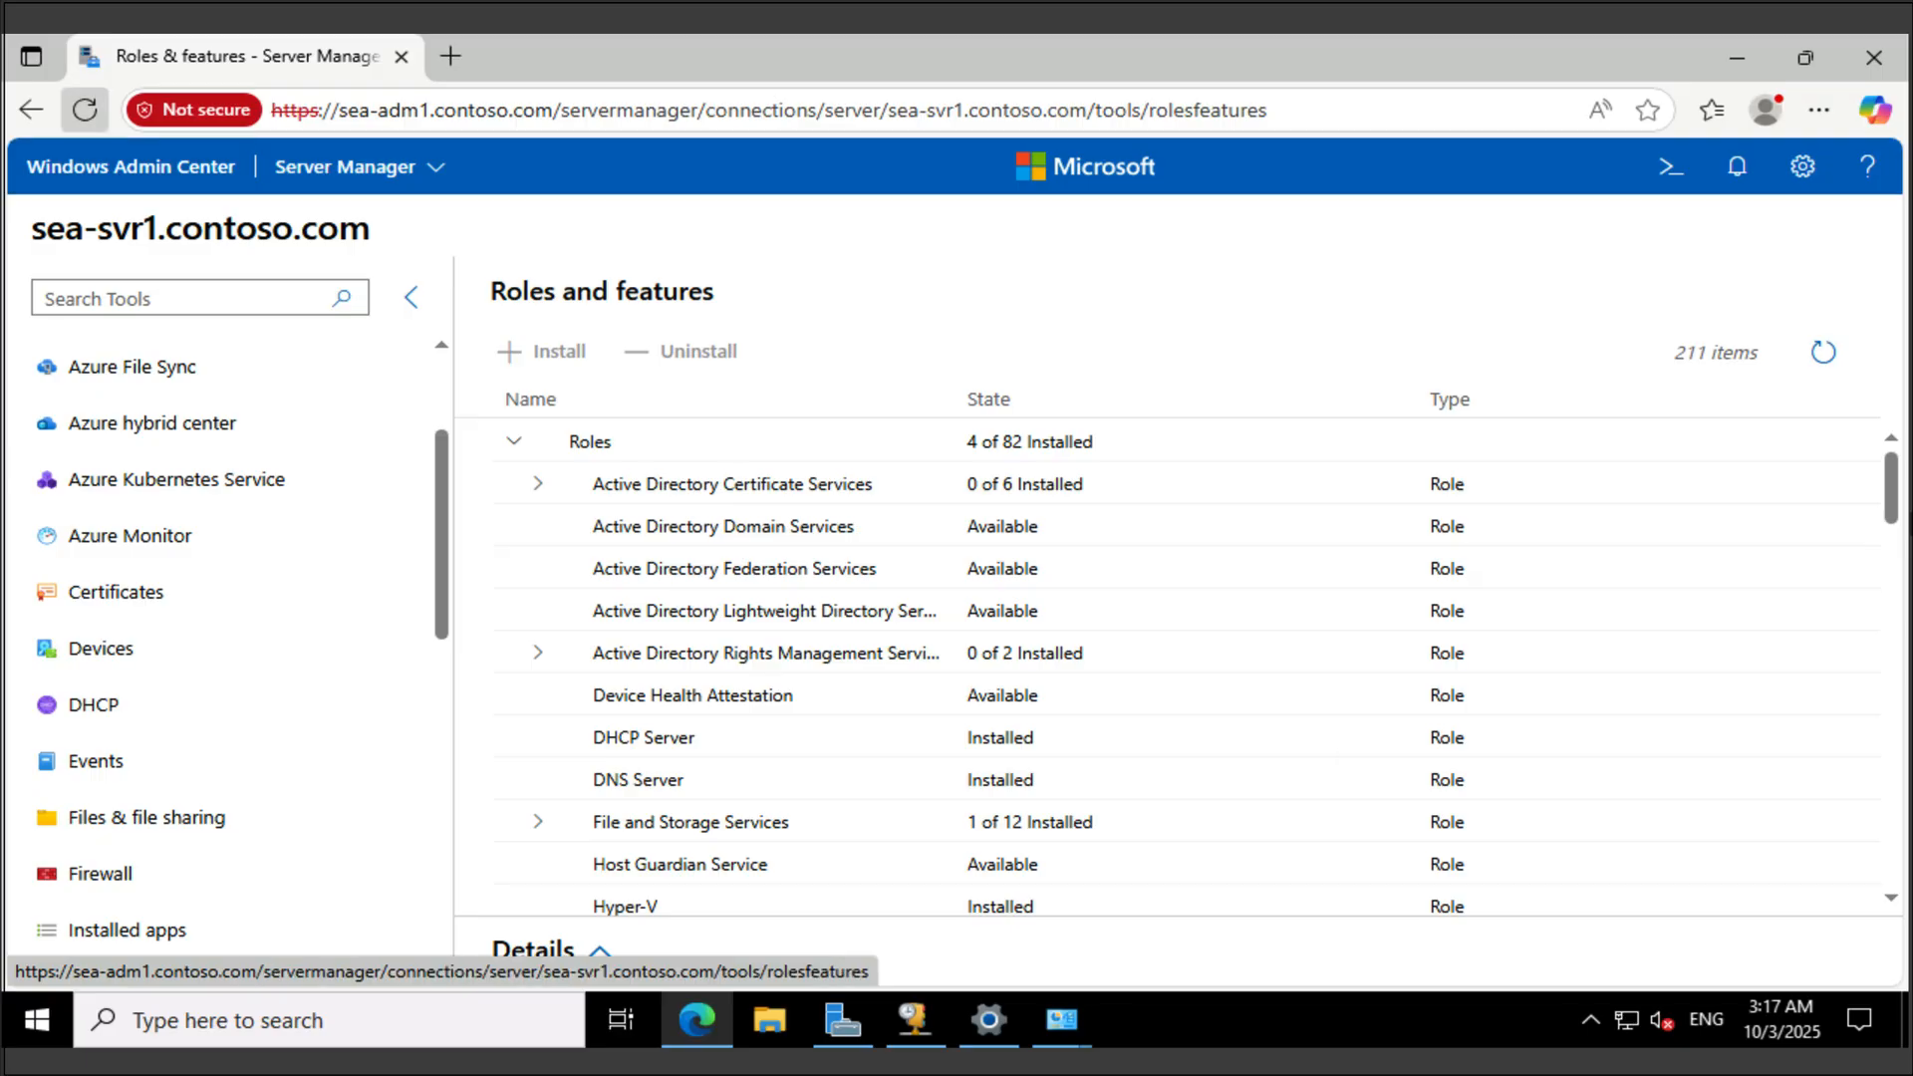
click(85, 110)
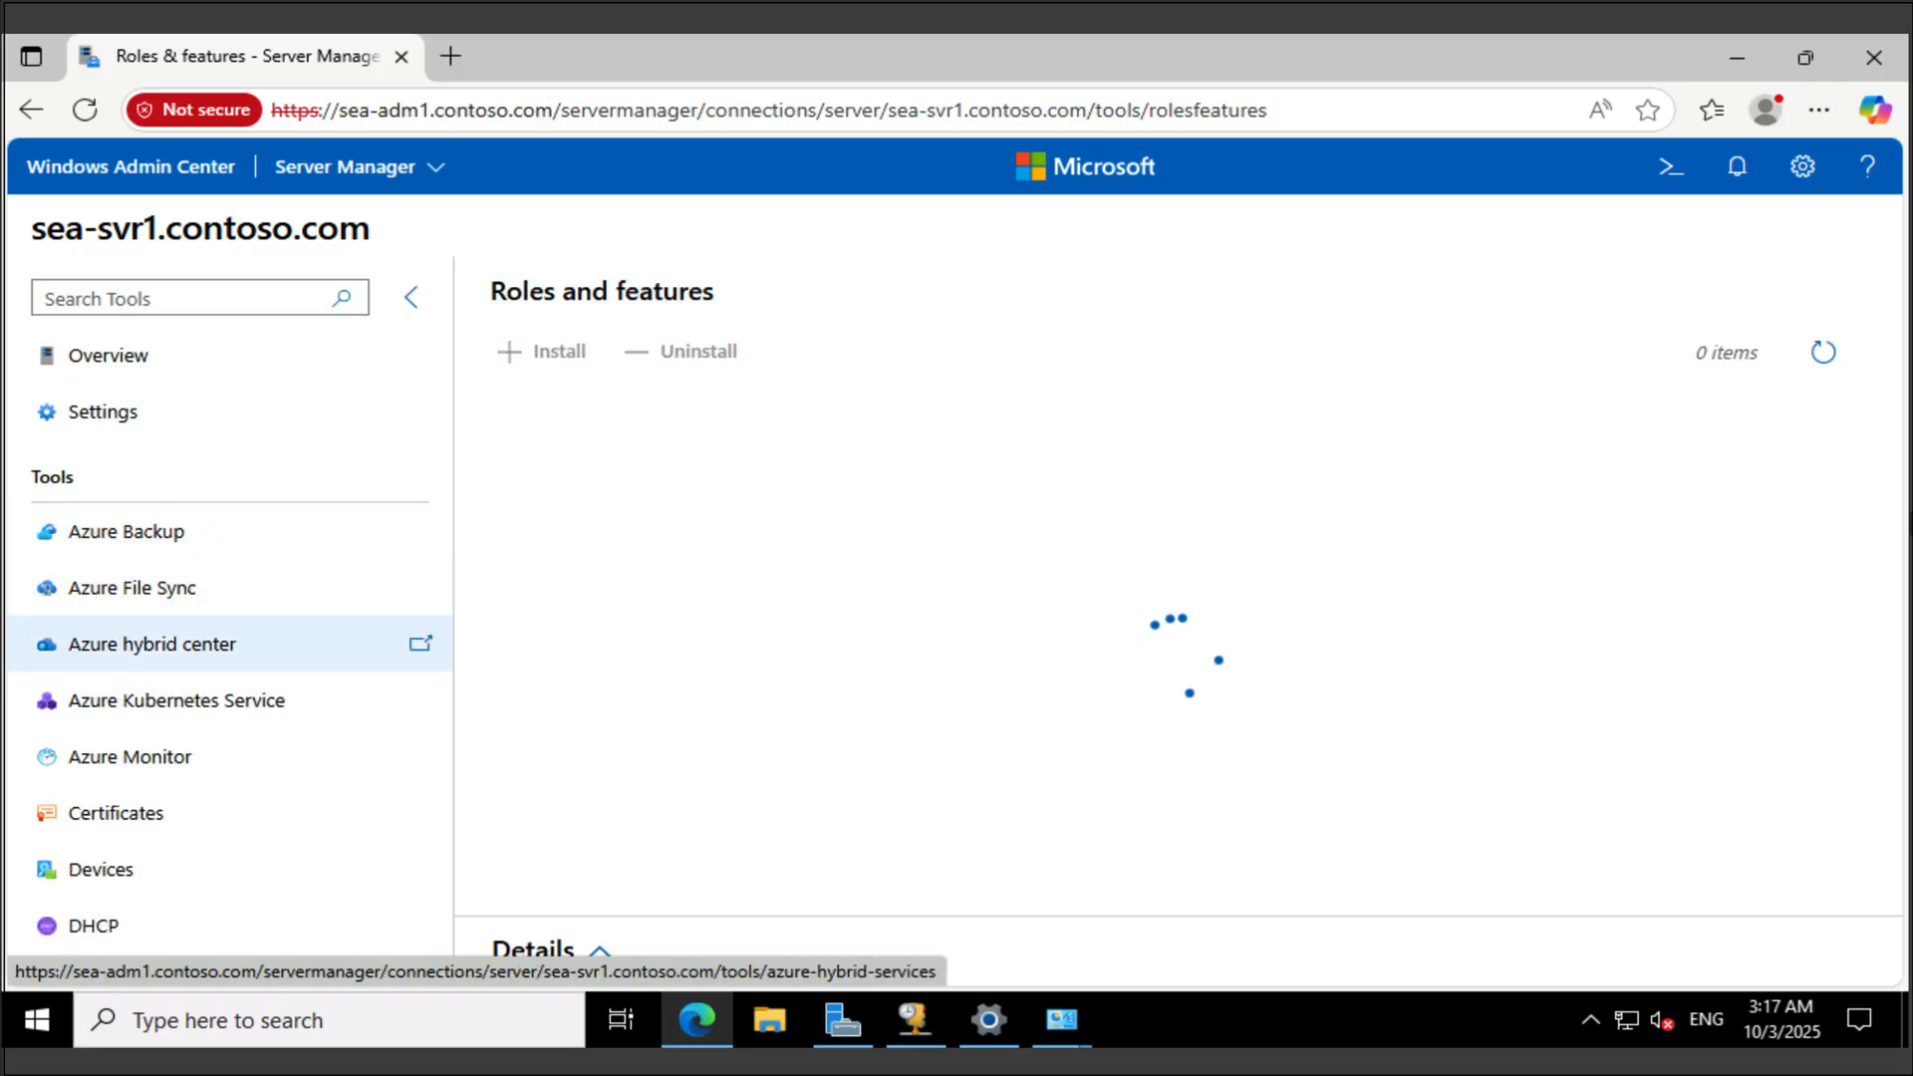
scroll(199, 767, down, 1)
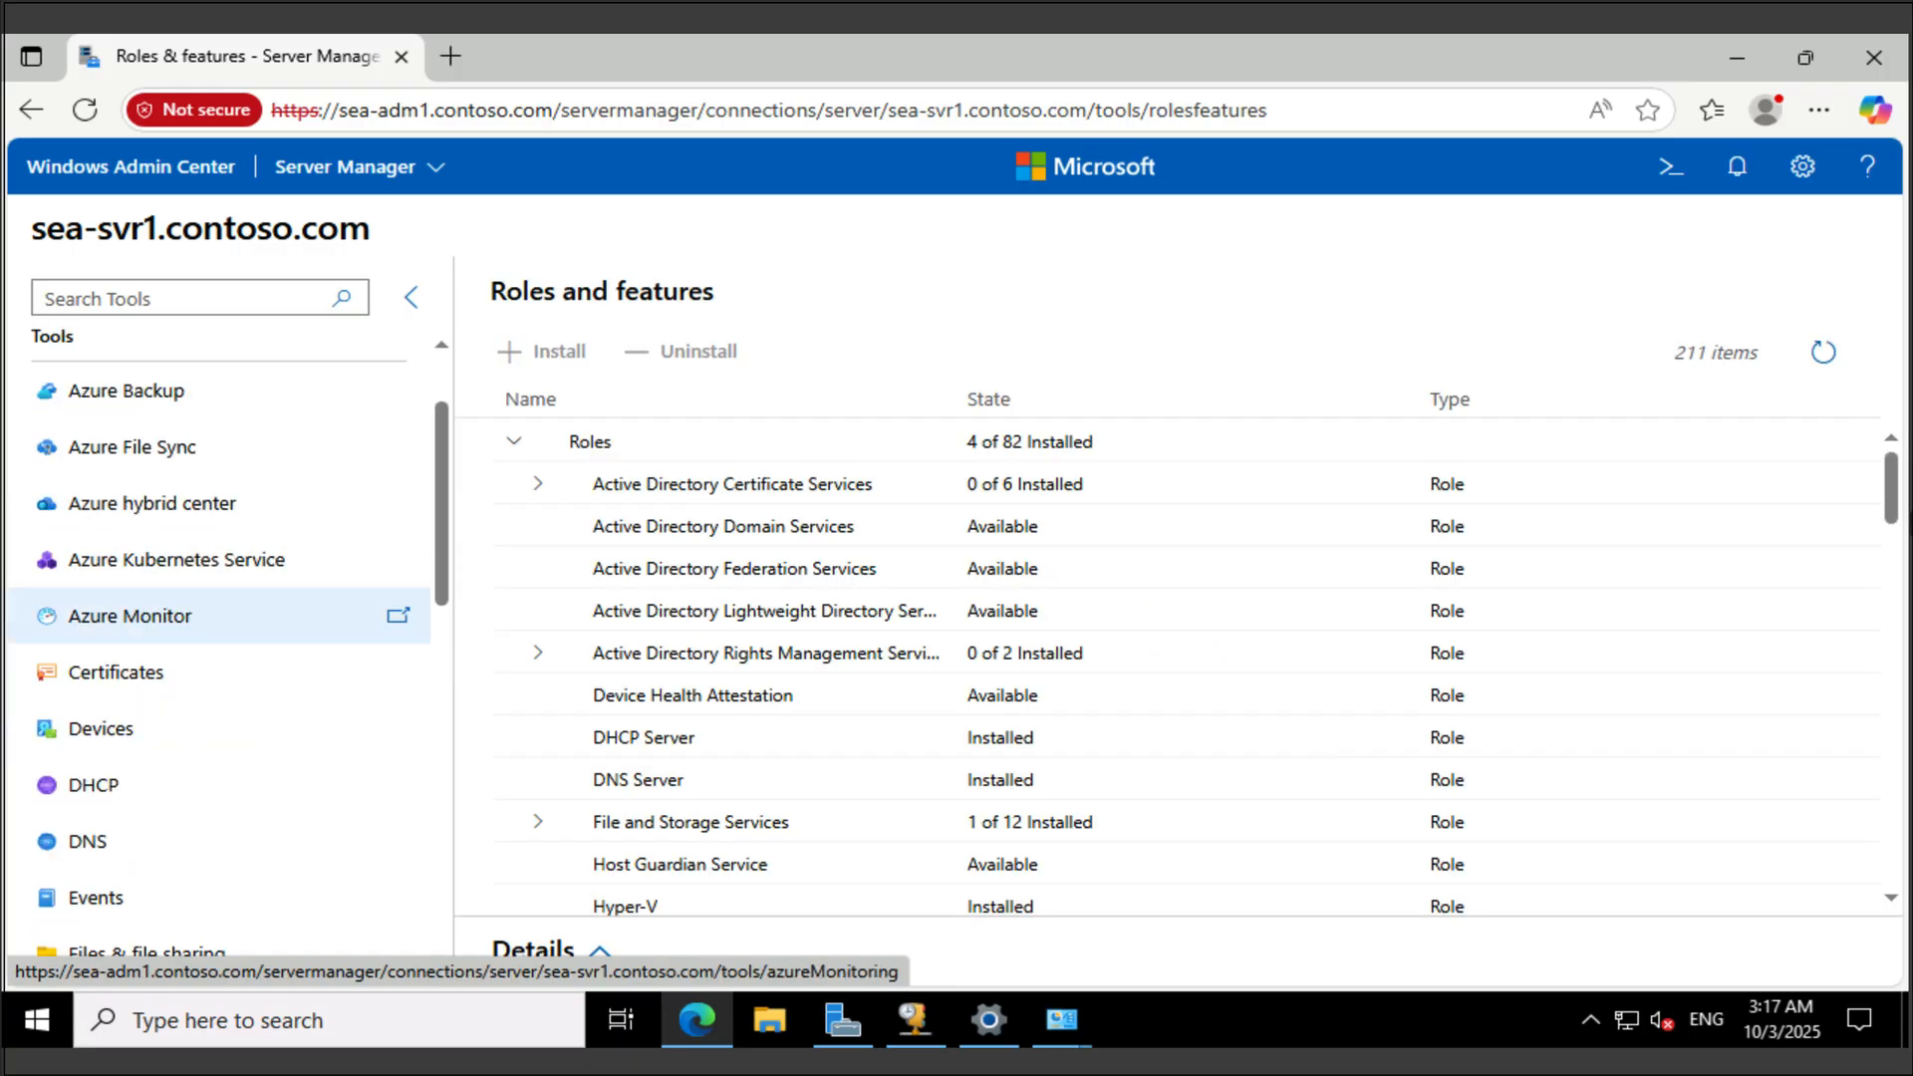
click(88, 841)
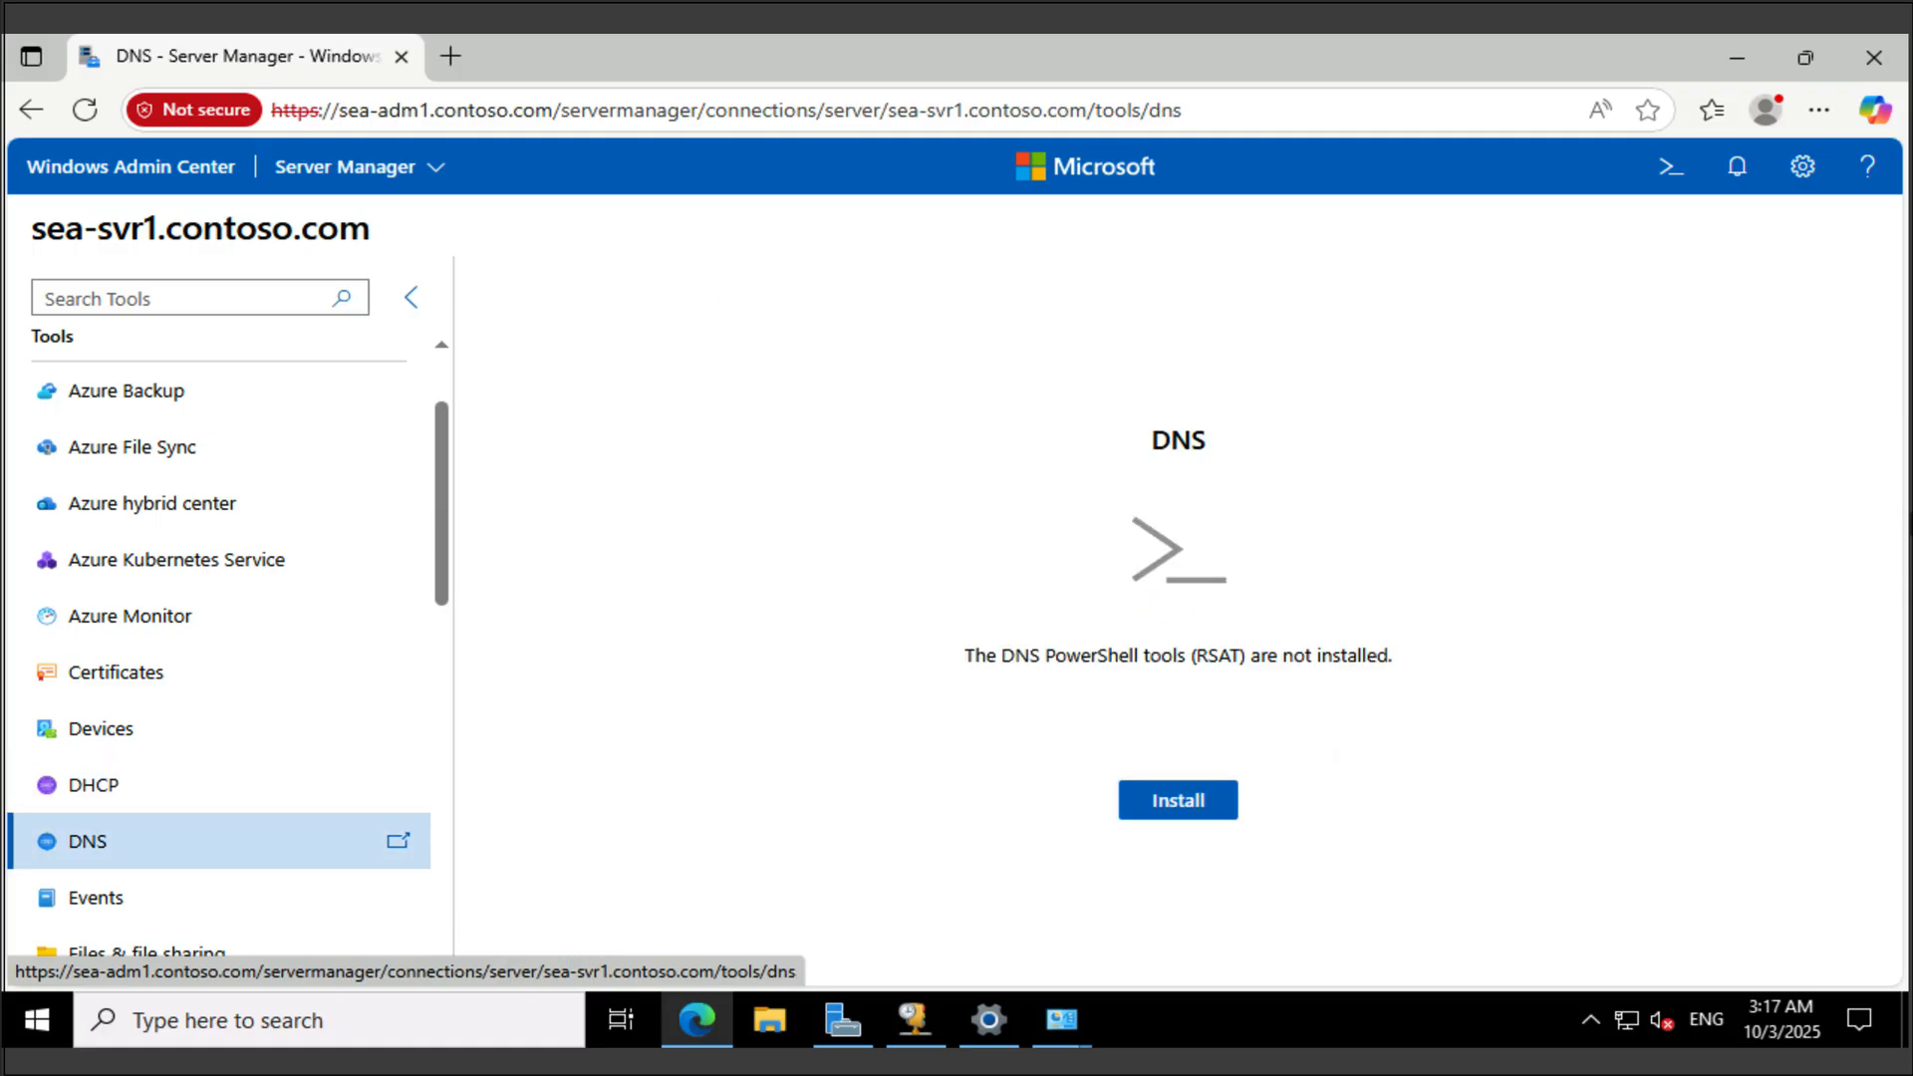
click(1178, 800)
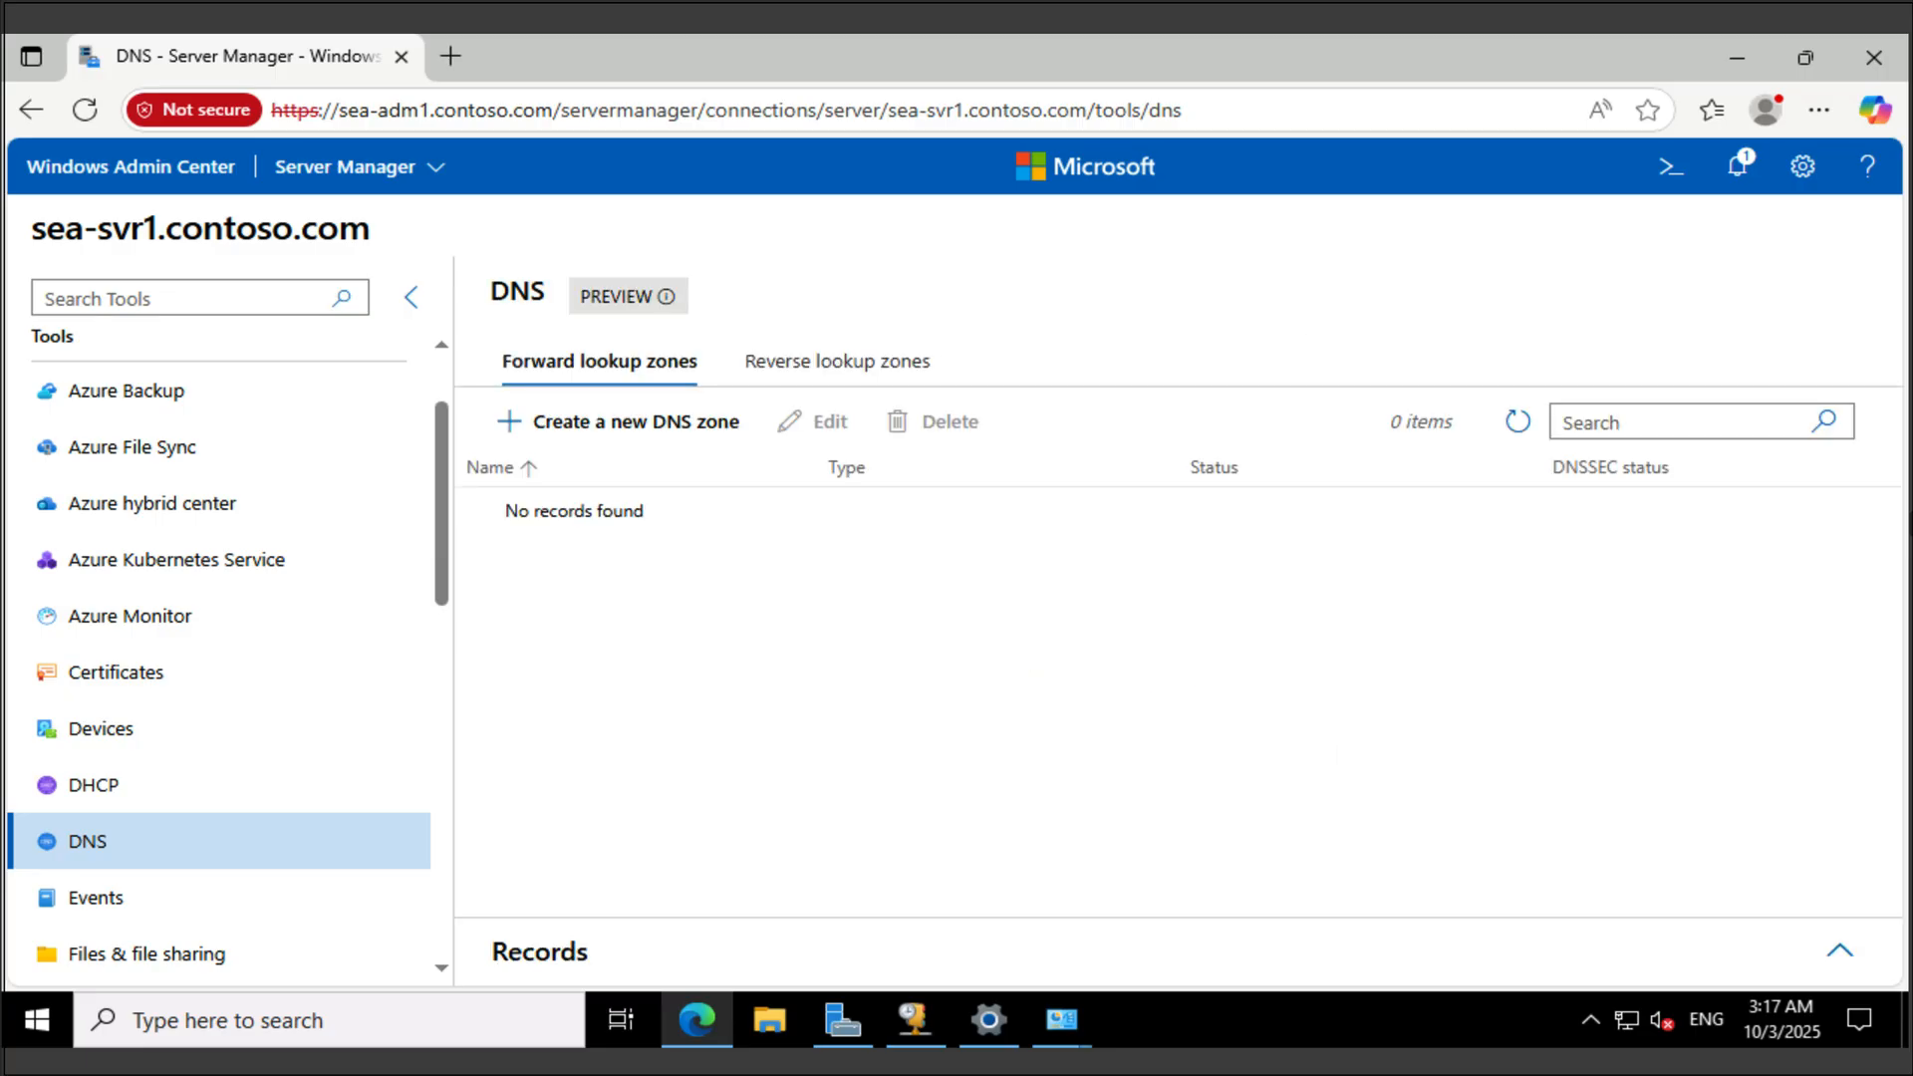
Create a primary forward lookup zone named TreyResearch.net with a new zone file and dynamic updates not allowed.
click(618, 421)
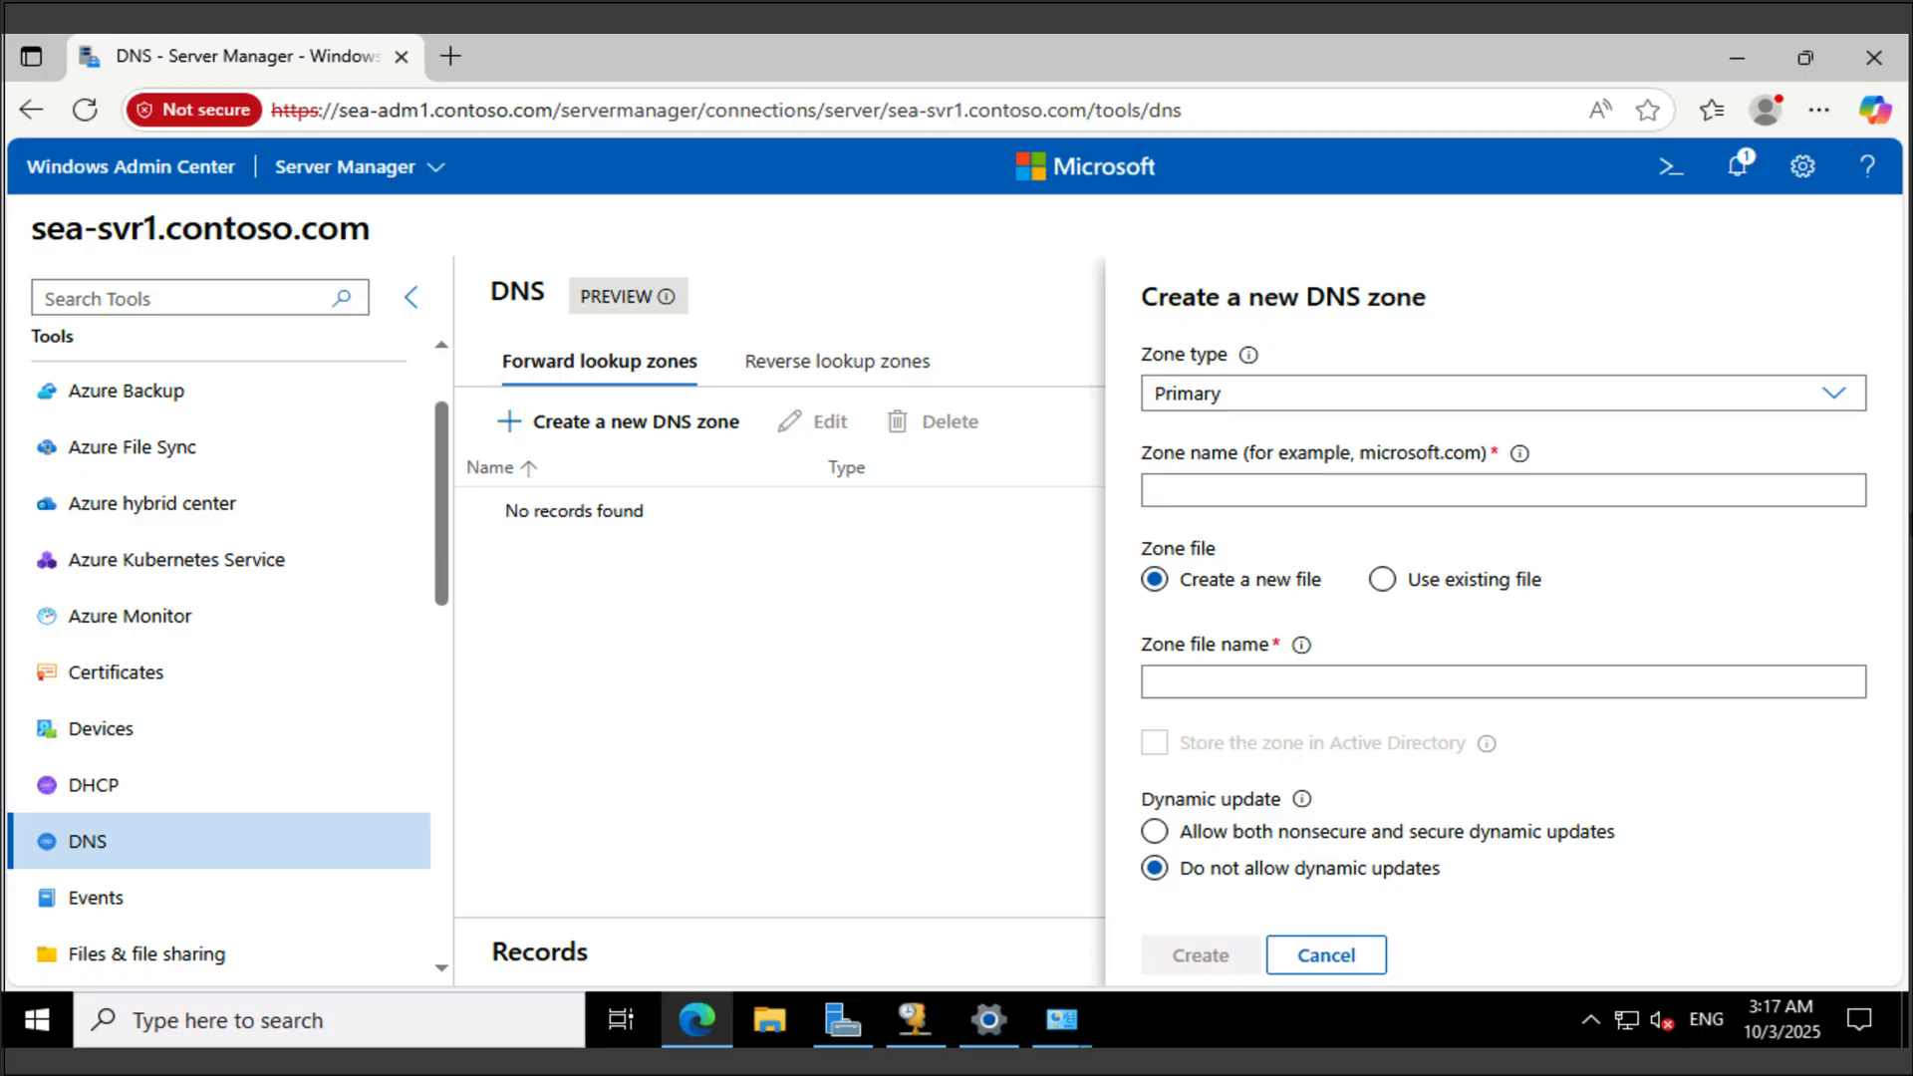
text(TreyResearch.net)
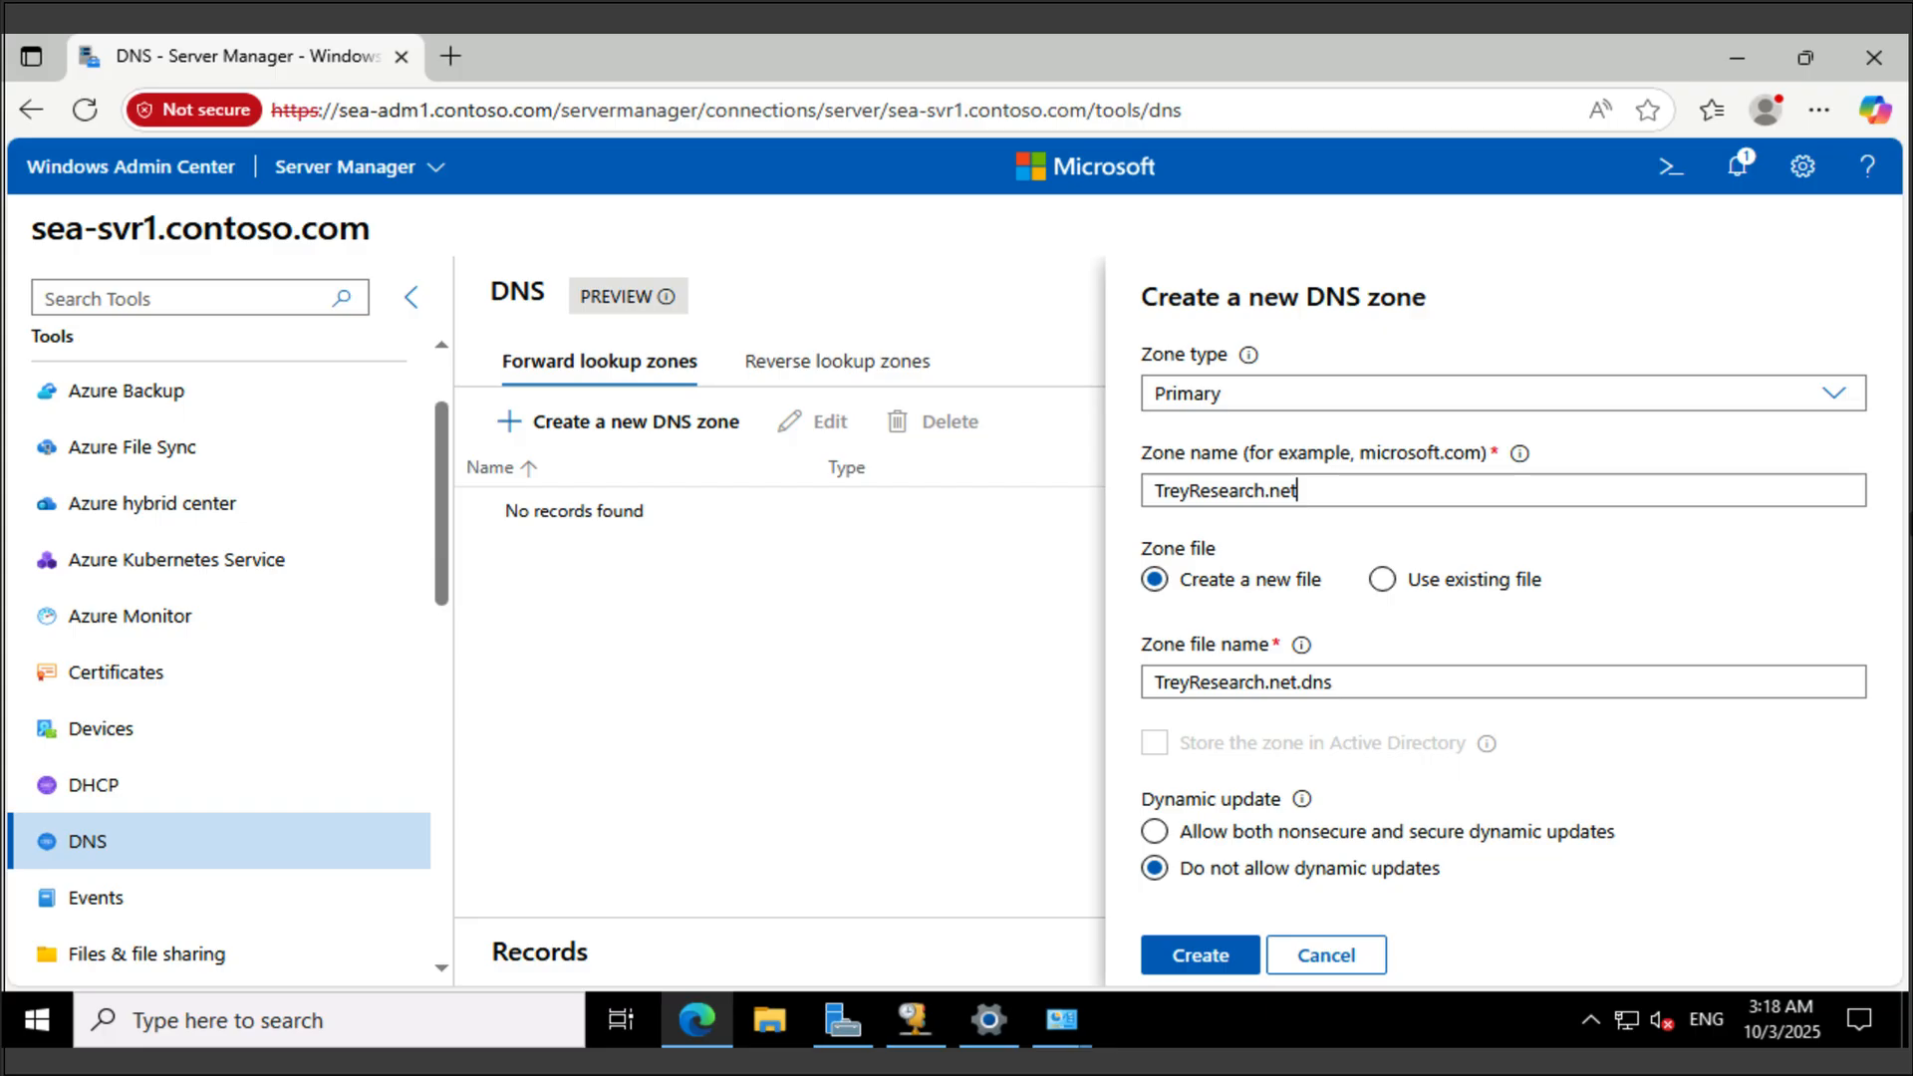
click(1210, 954)
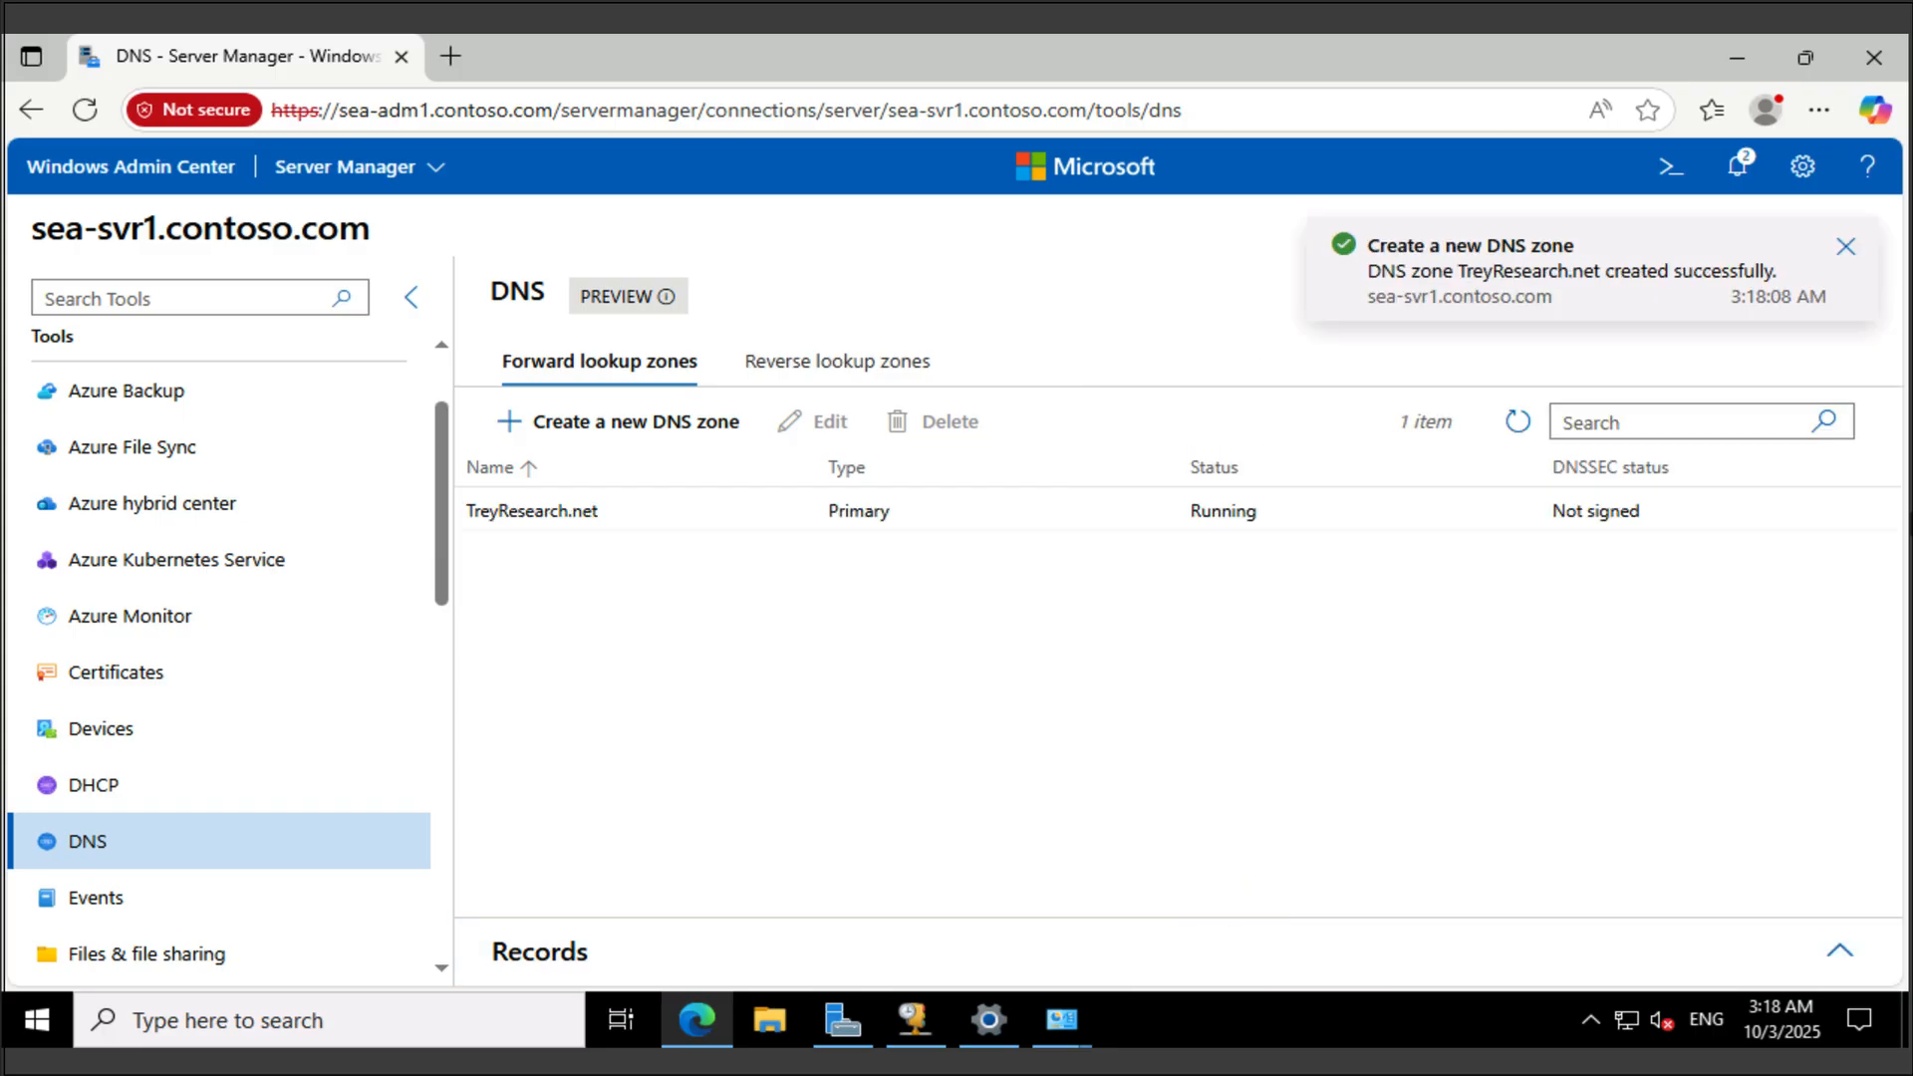
Create a Host (A) record named TestApp in the TreyResearch.net zone with IP address 172.30.99.234 and a TTL of 600 seconds.
click(532, 511)
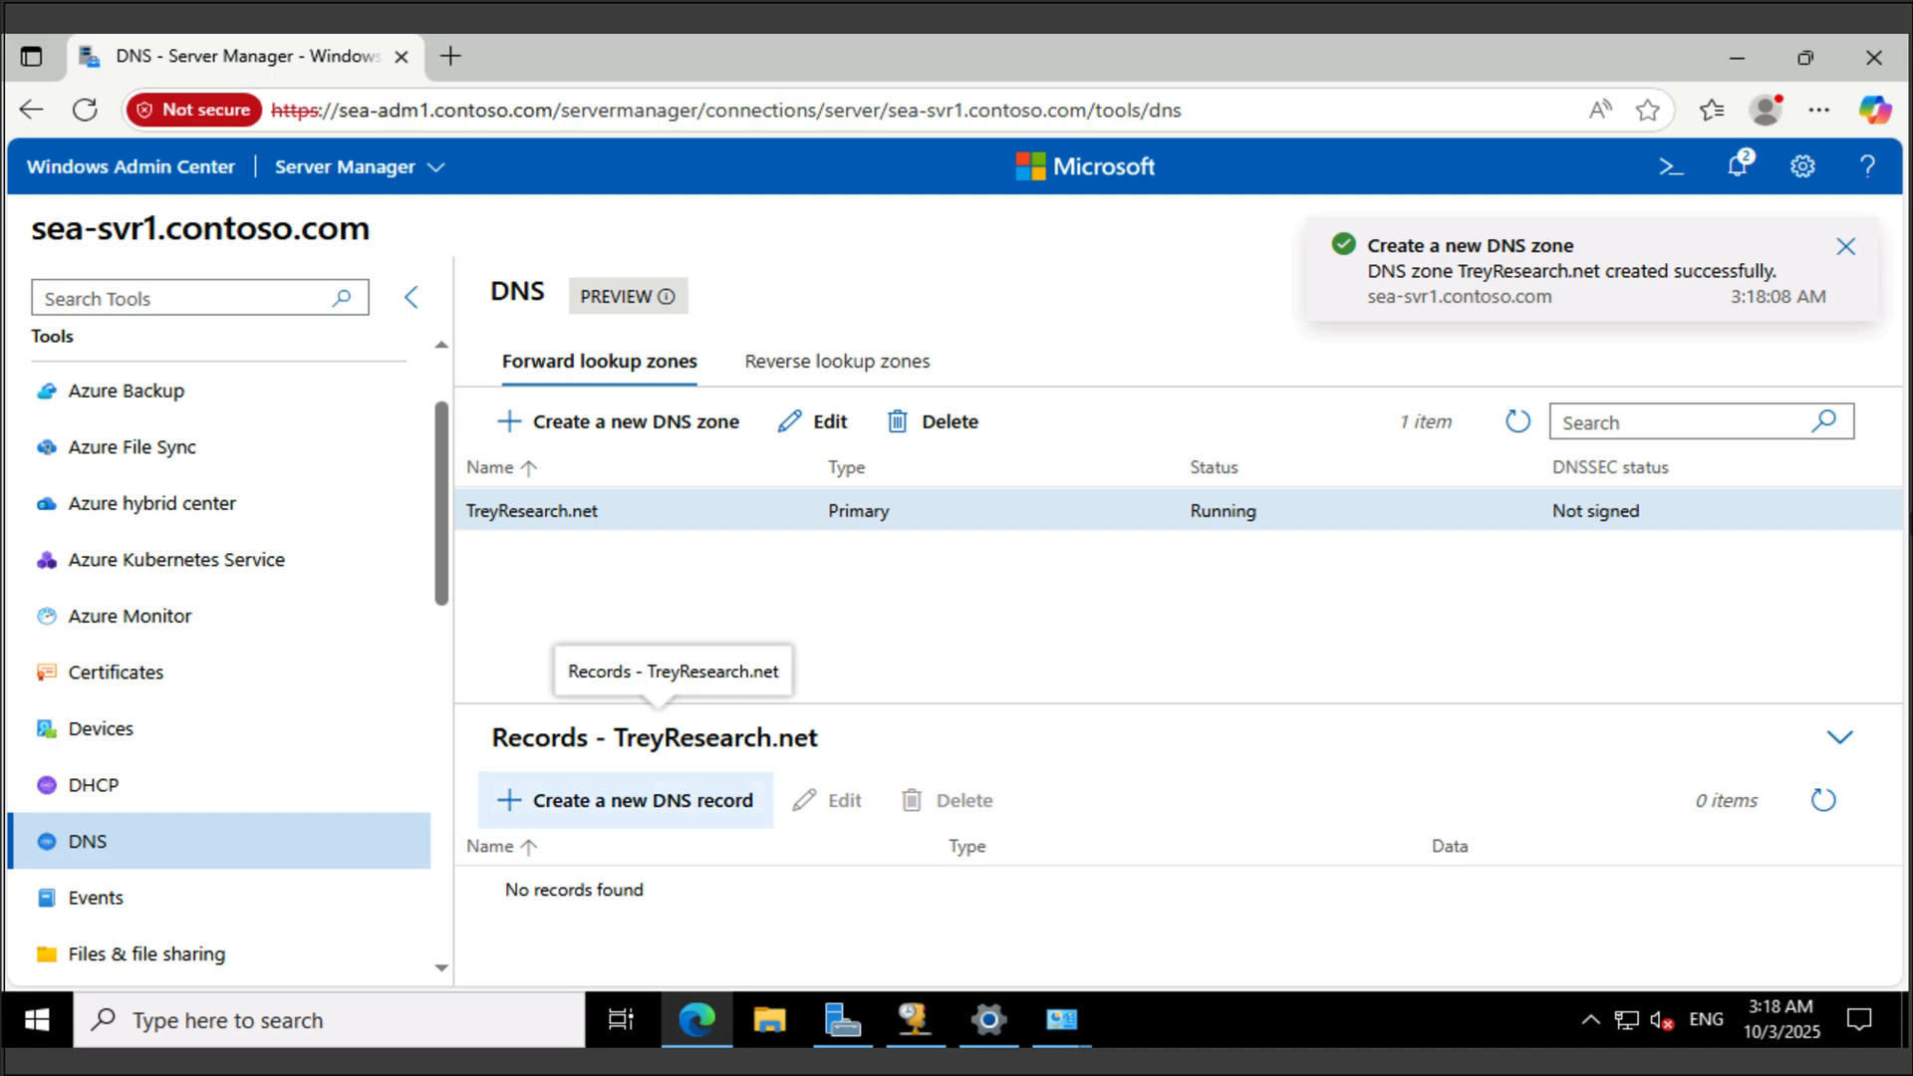
click(625, 800)
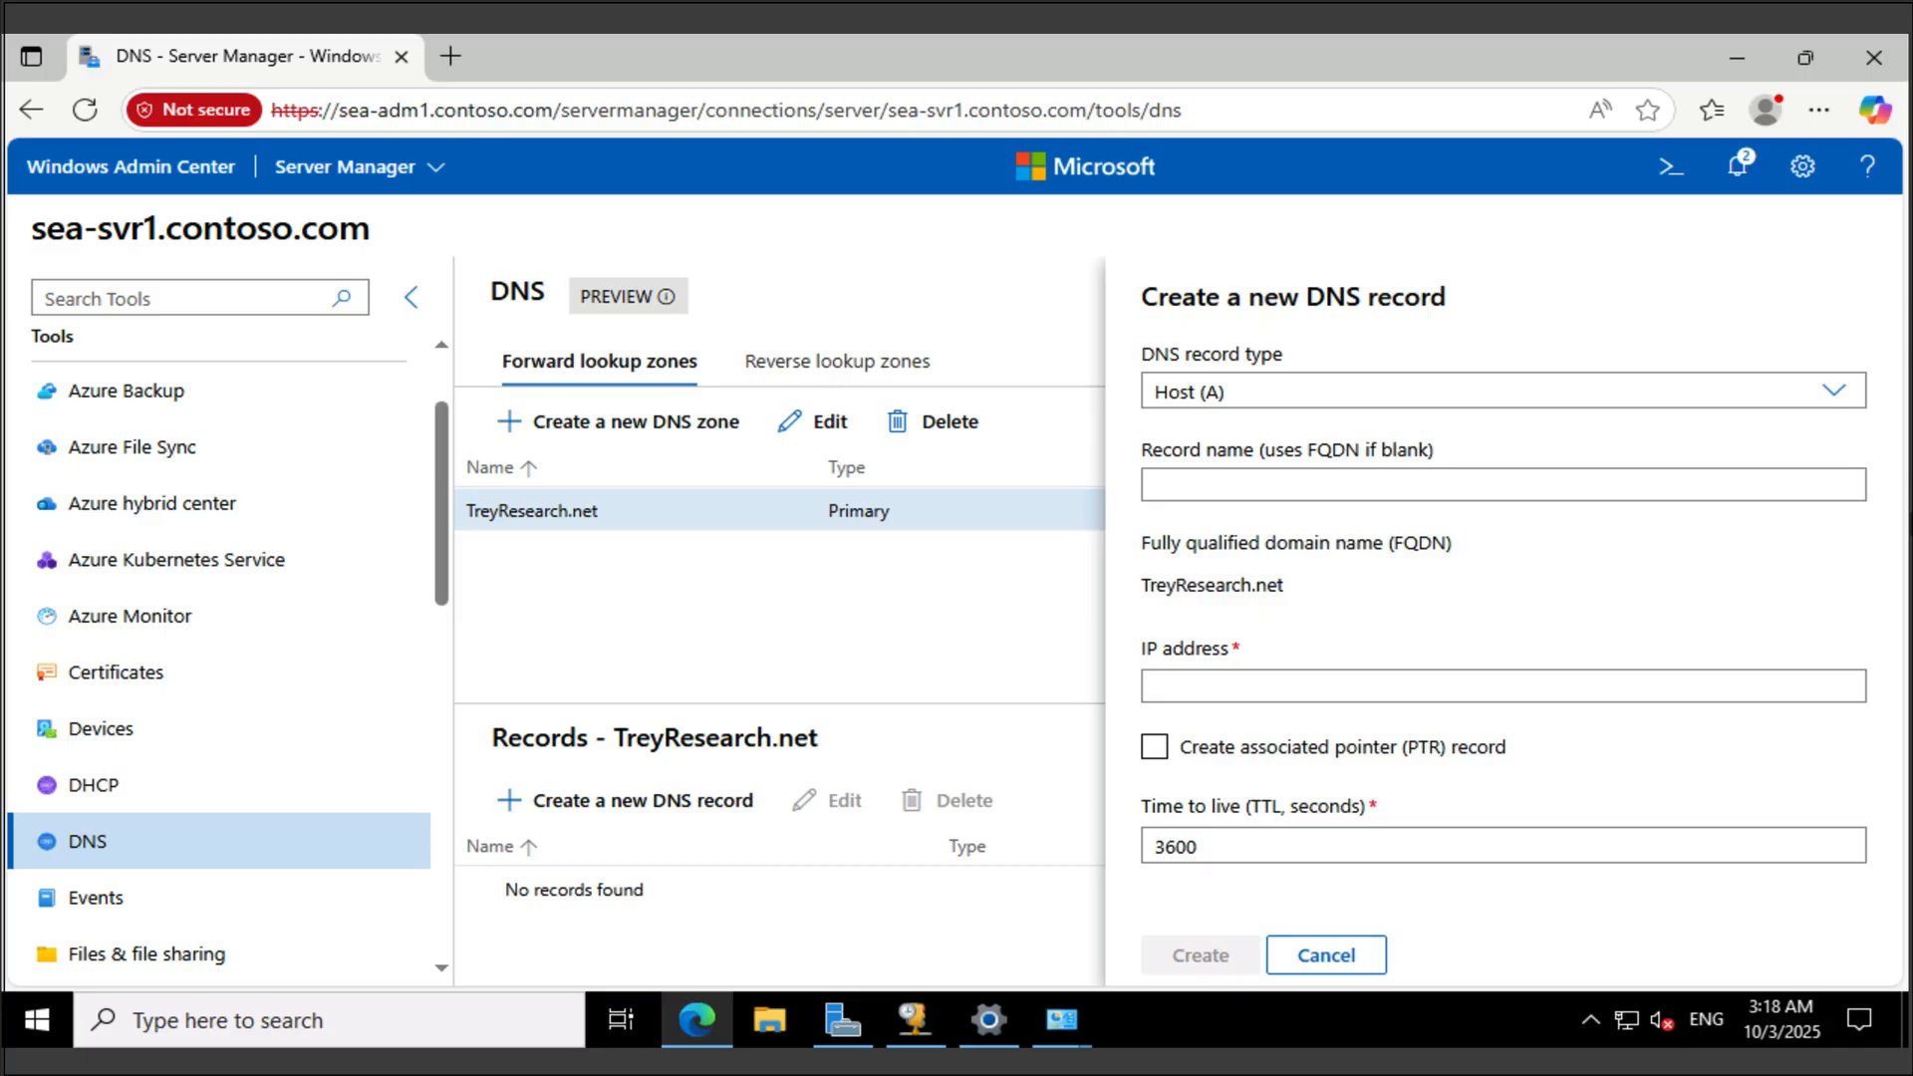
text(TestApp)
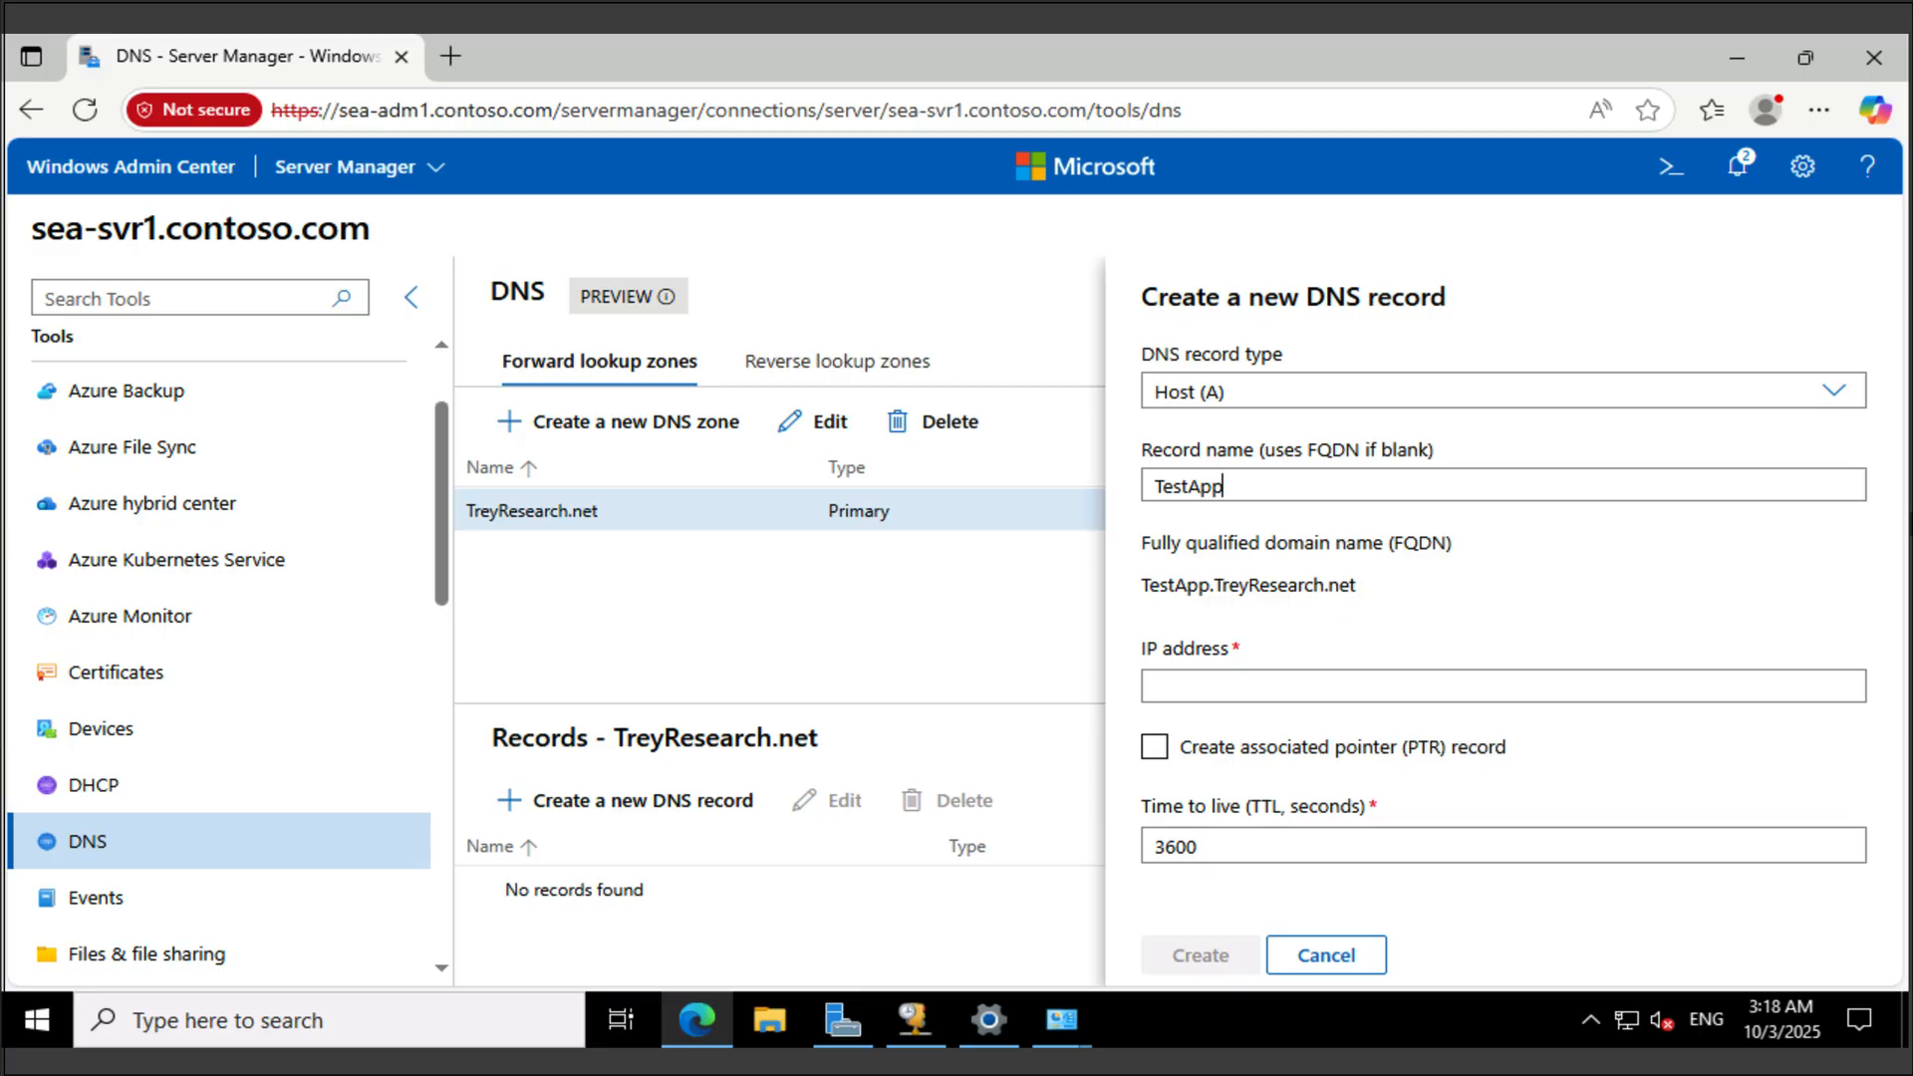
click(1196, 686)
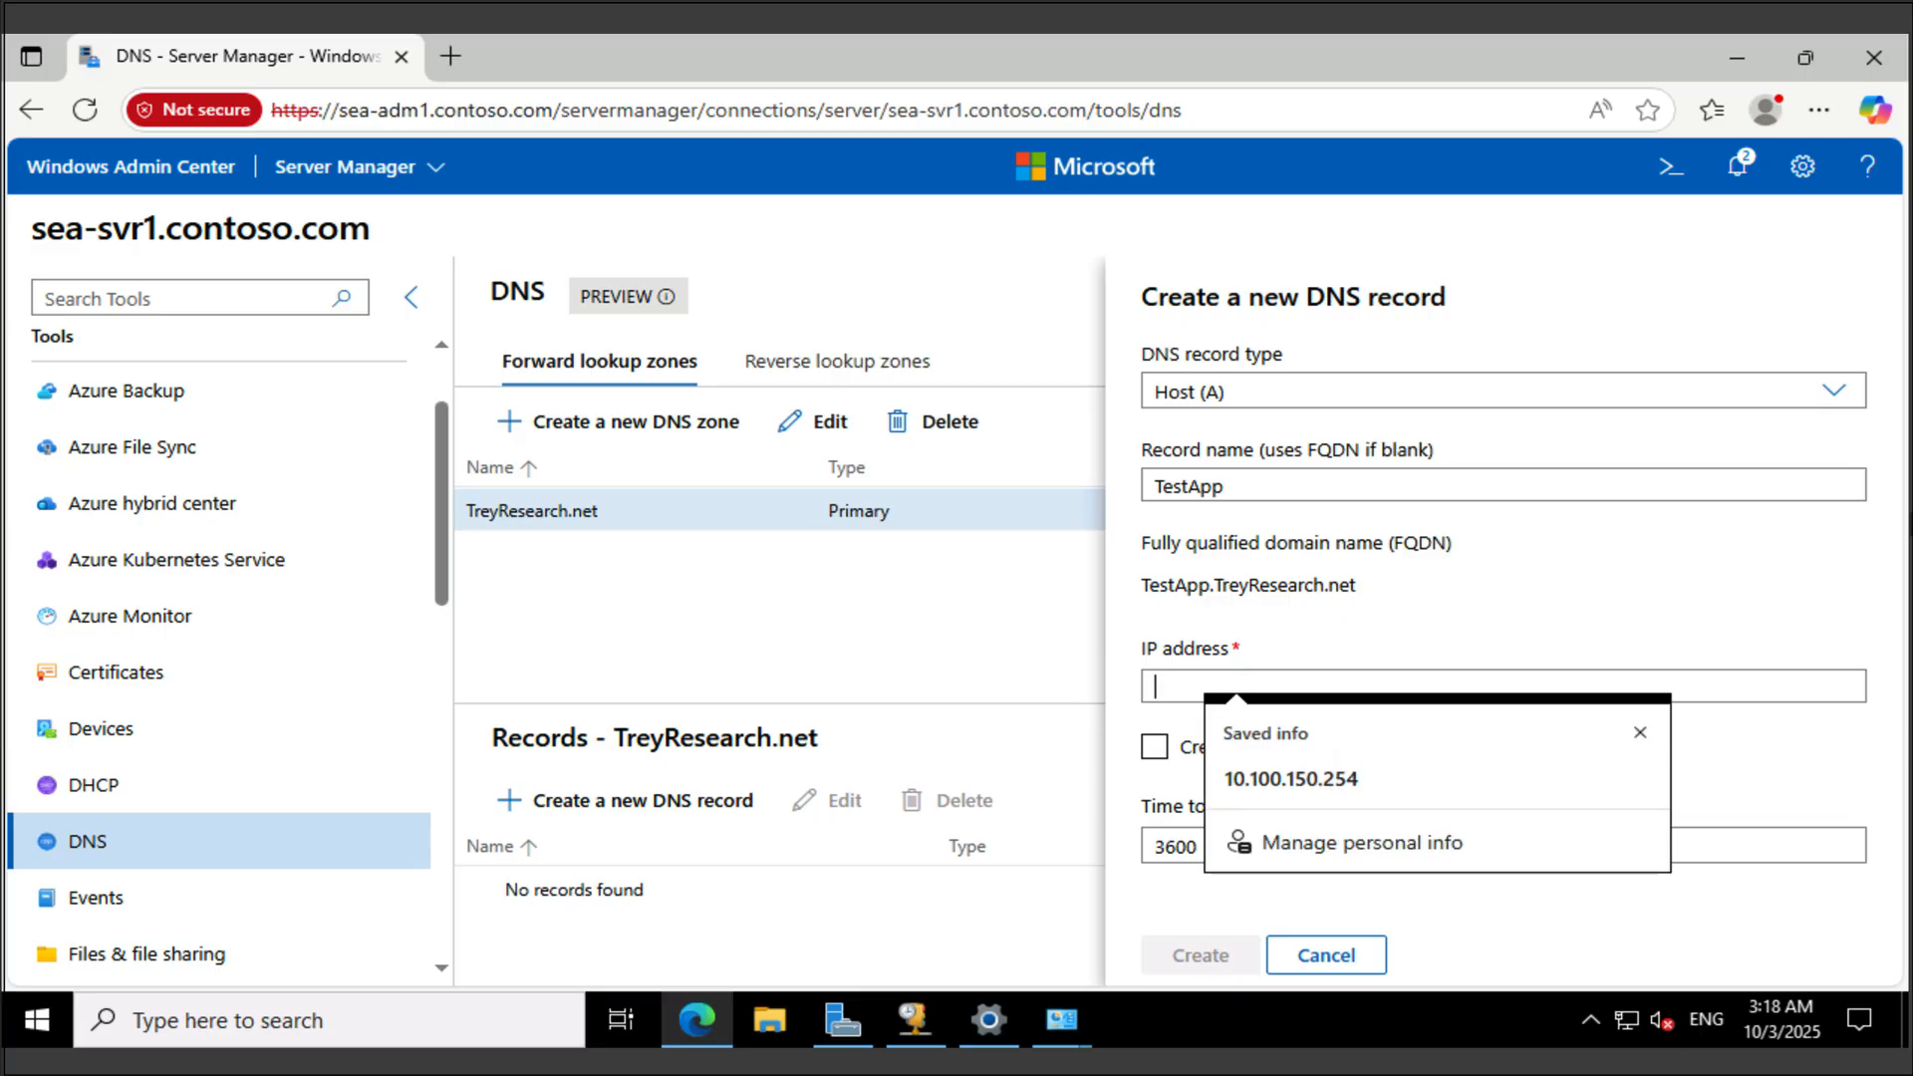
text(172.30.99.234)
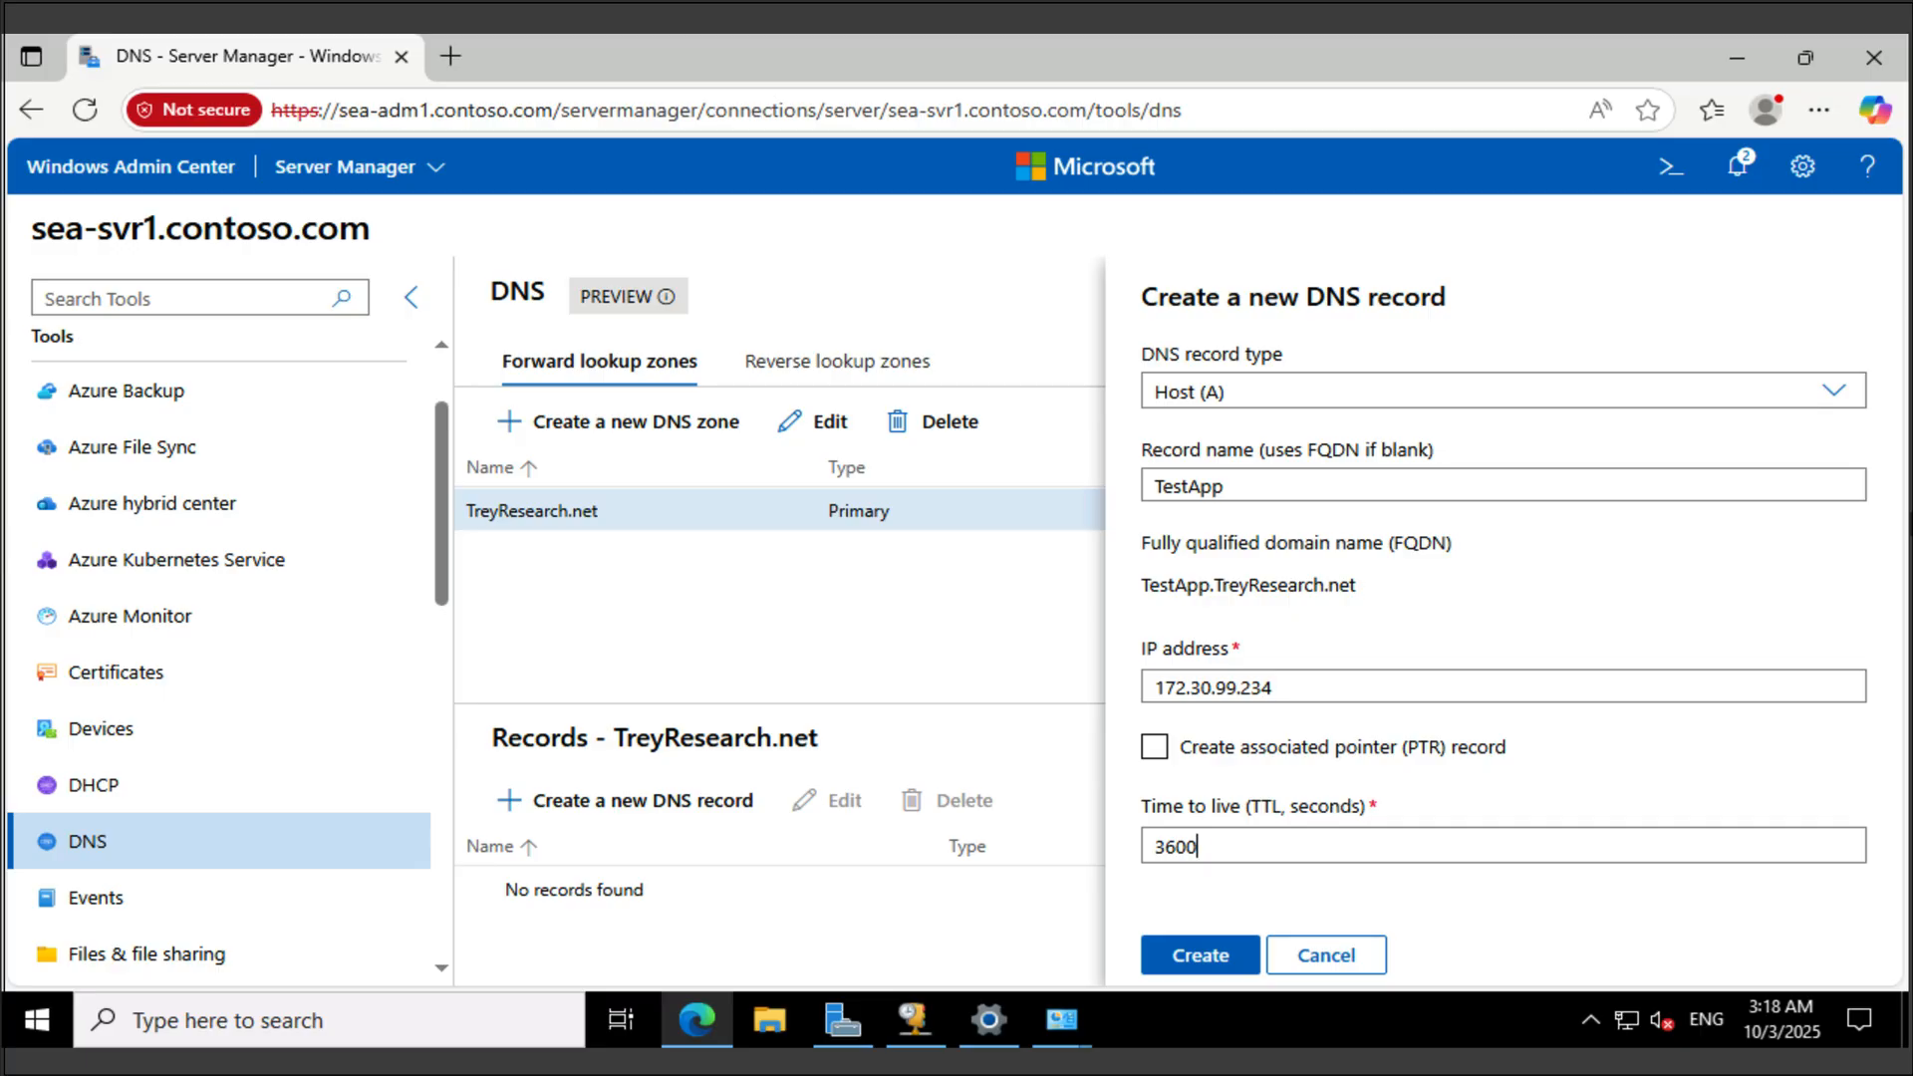
click(1186, 845)
key(Left)
key(Left)
key(BackSpace)
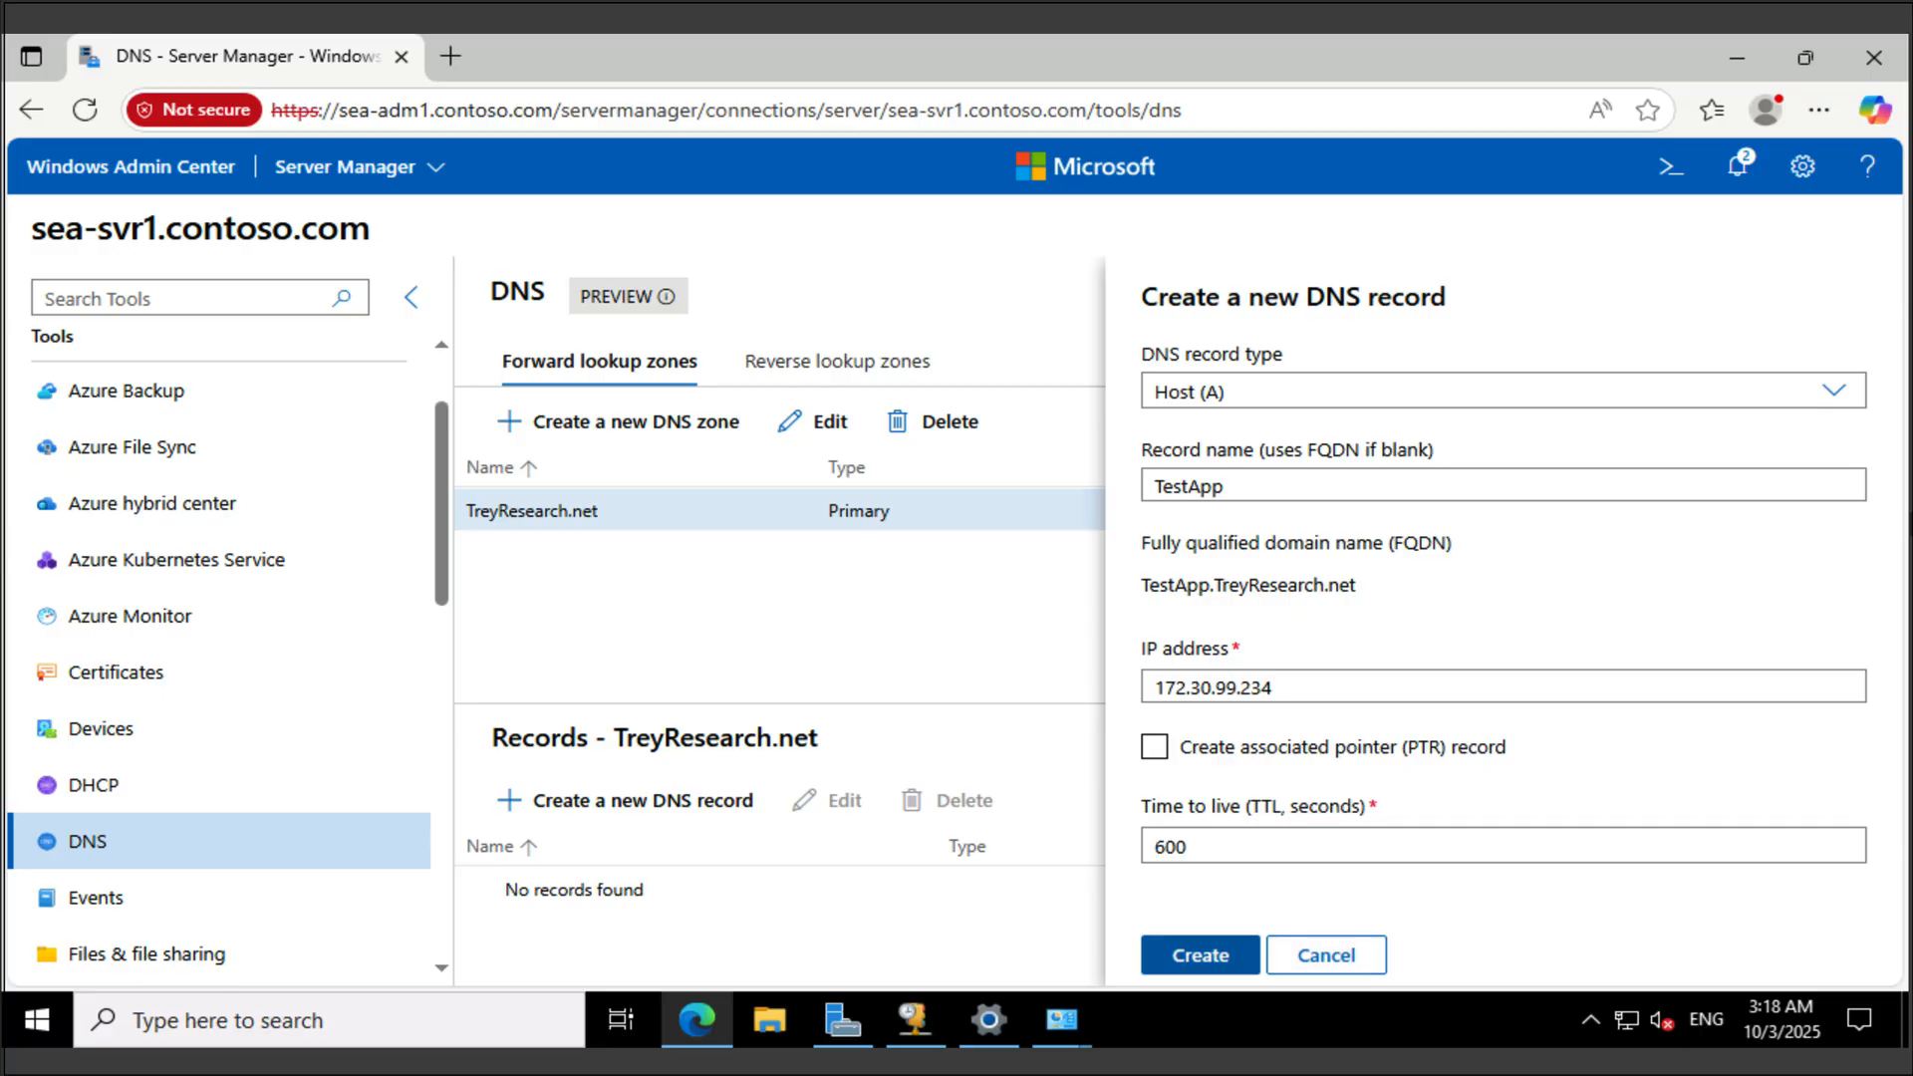
click(1199, 954)
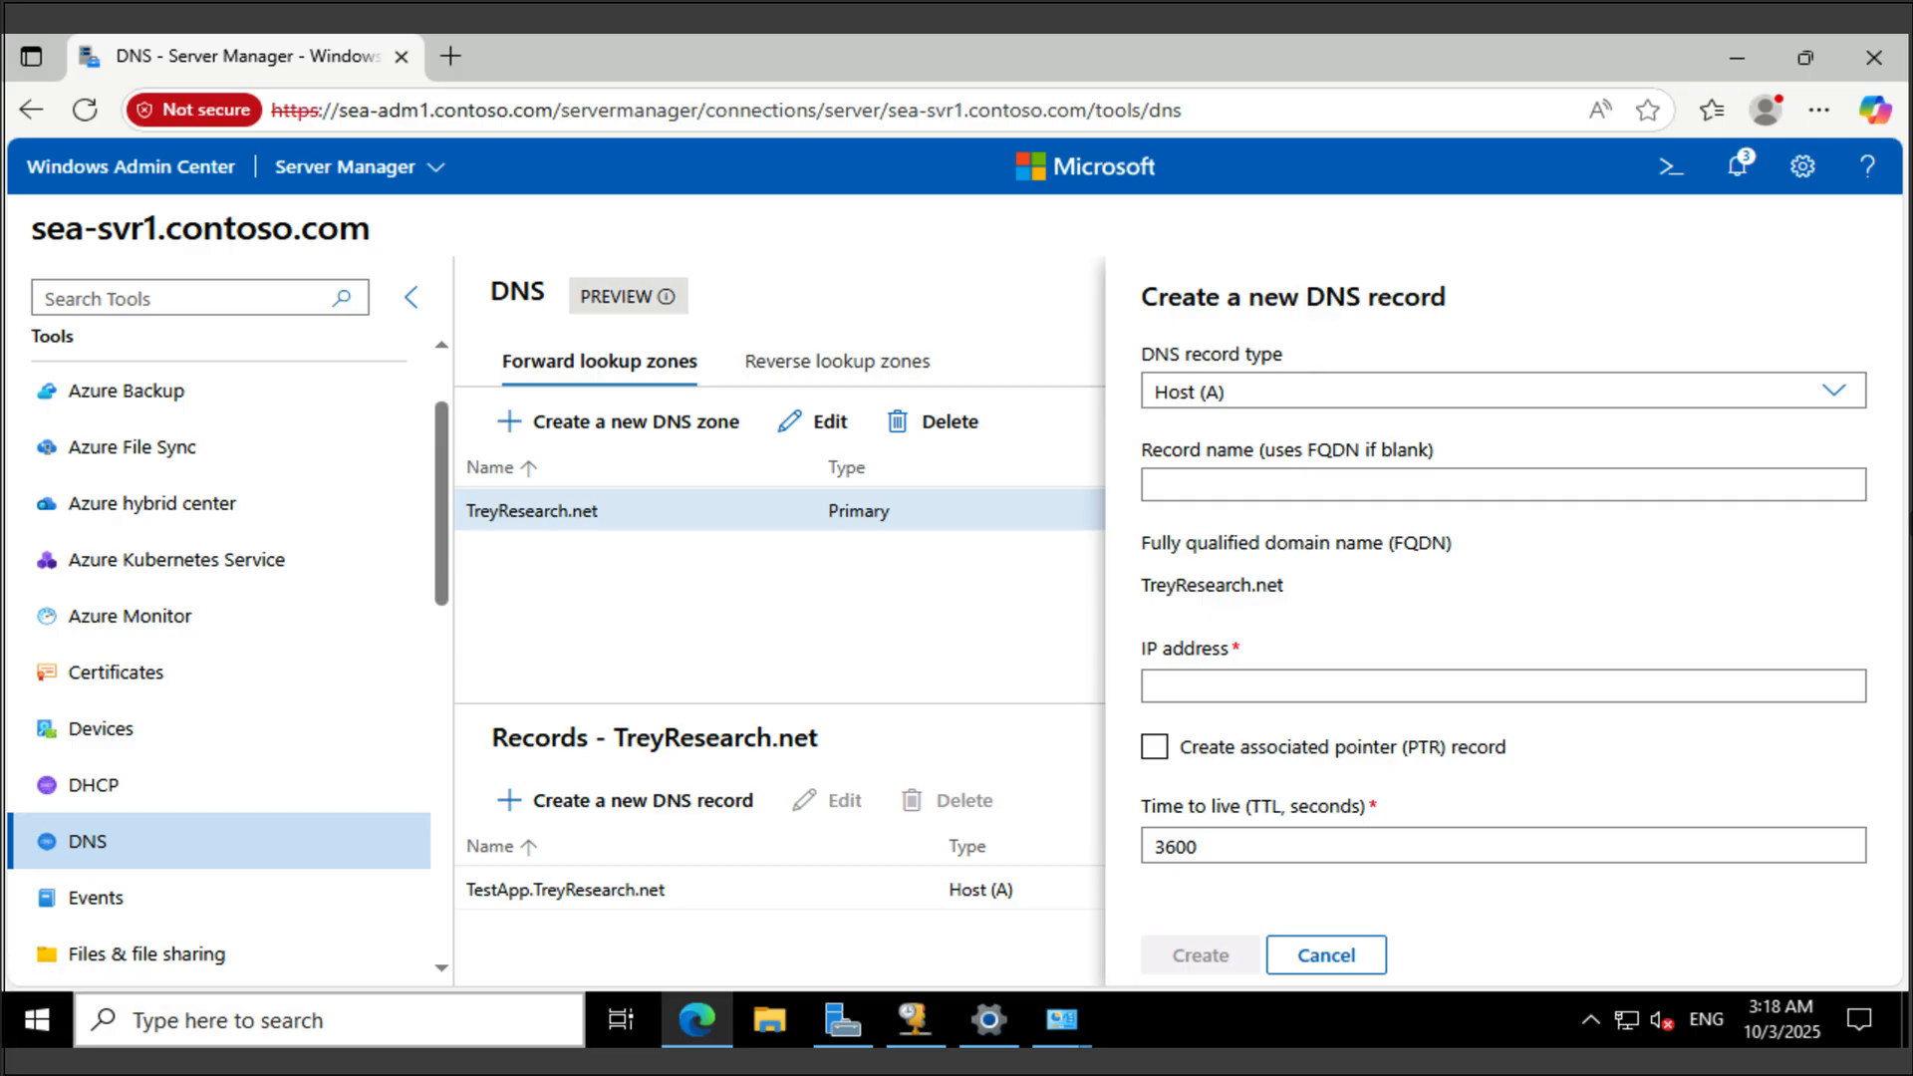
Search Windows for powershell and open Windows PowerShell.
click(229, 1020)
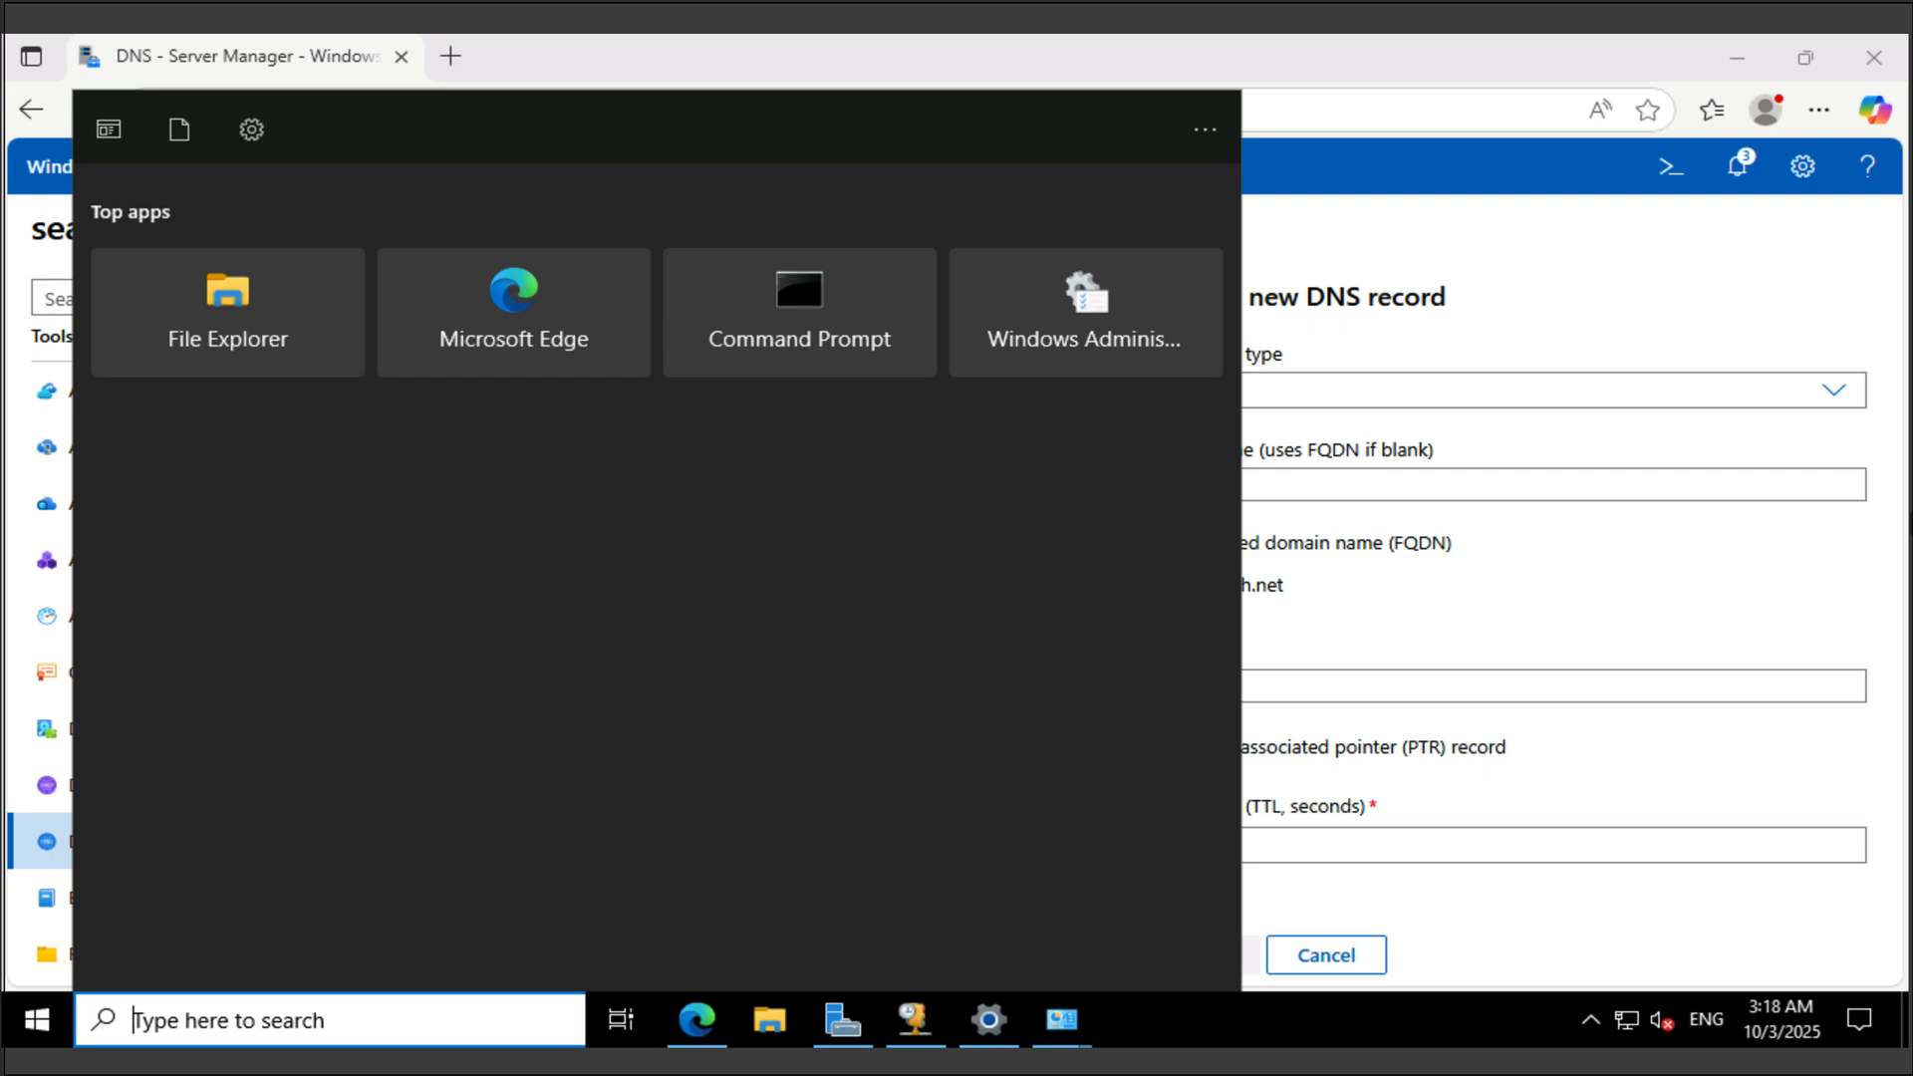
text([pwersje;)
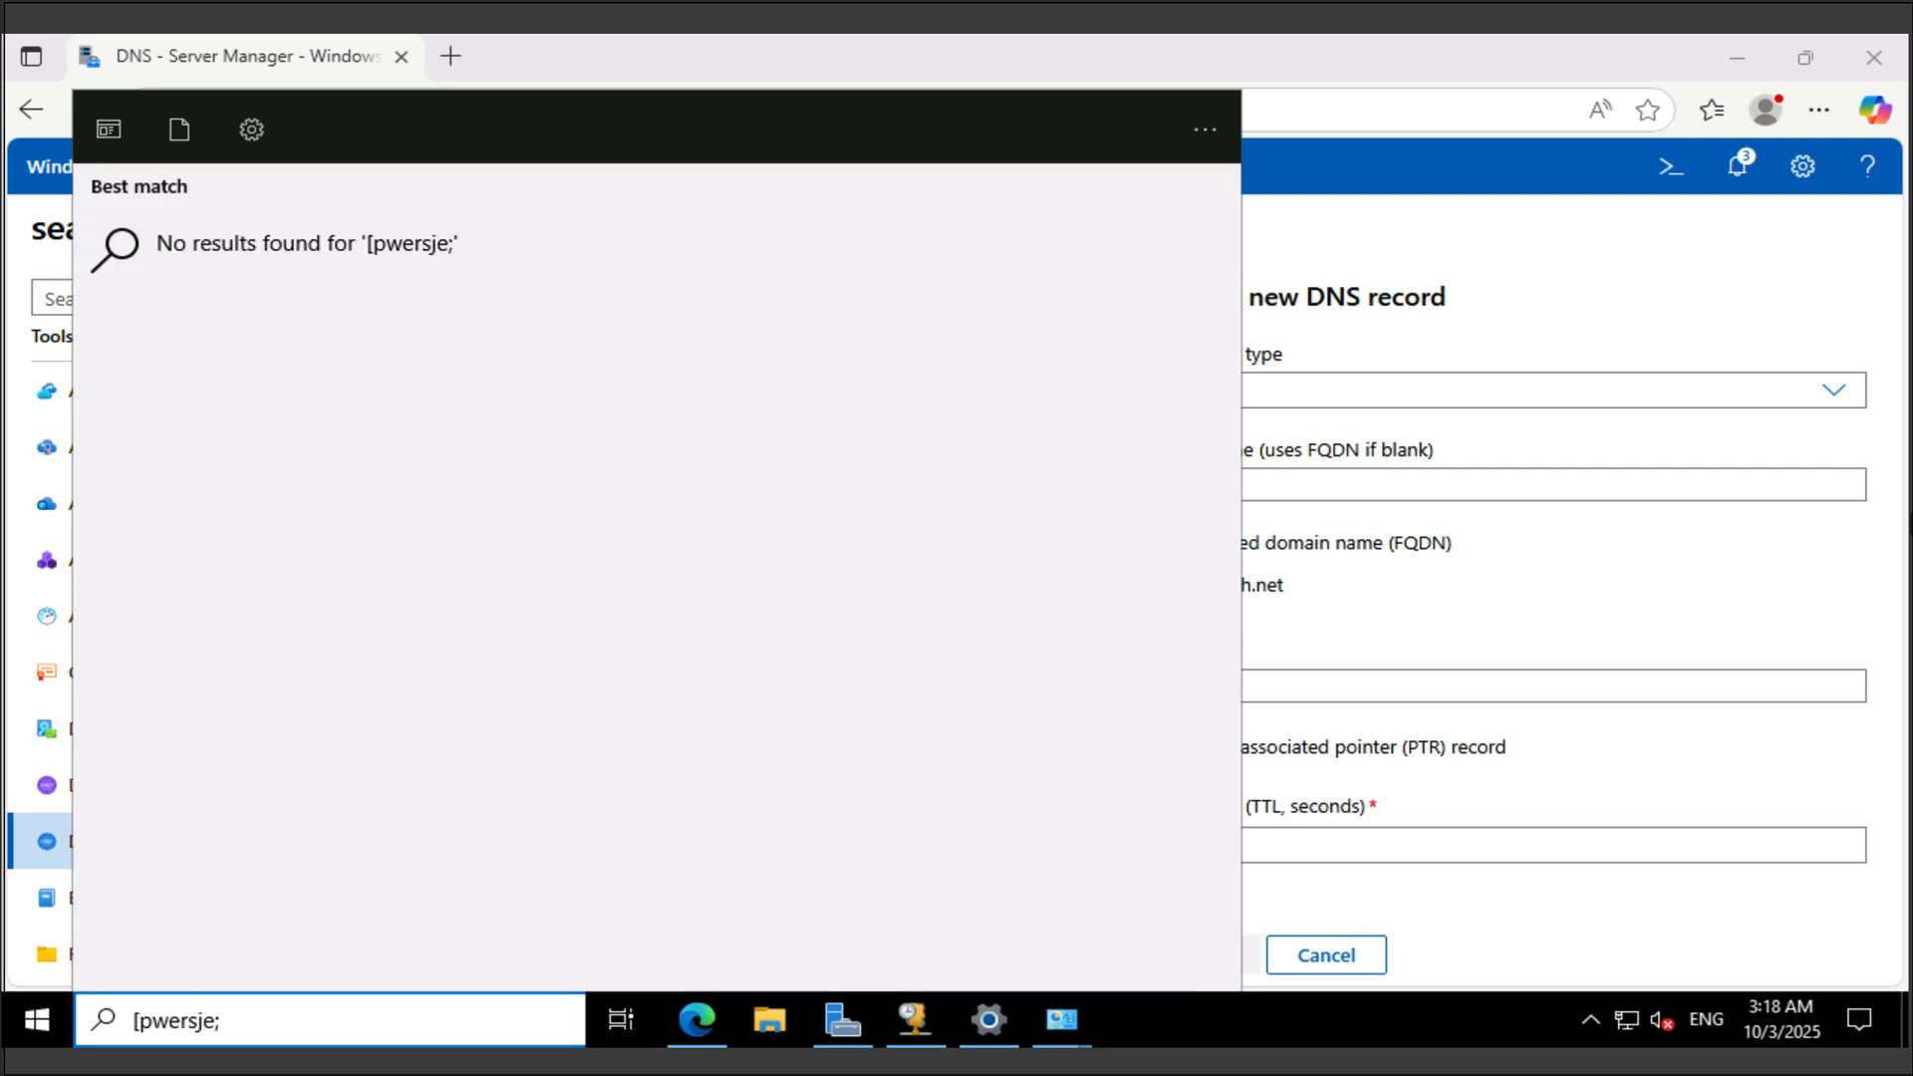
key(BackSpace)
key(BackSpace)
key(BackSpace)
key(BackSpace)
key(BackSpace)
key(BackSpace)
key(BackSpace)
key(BackSpace)
key(BackSpace)
text(powershell)
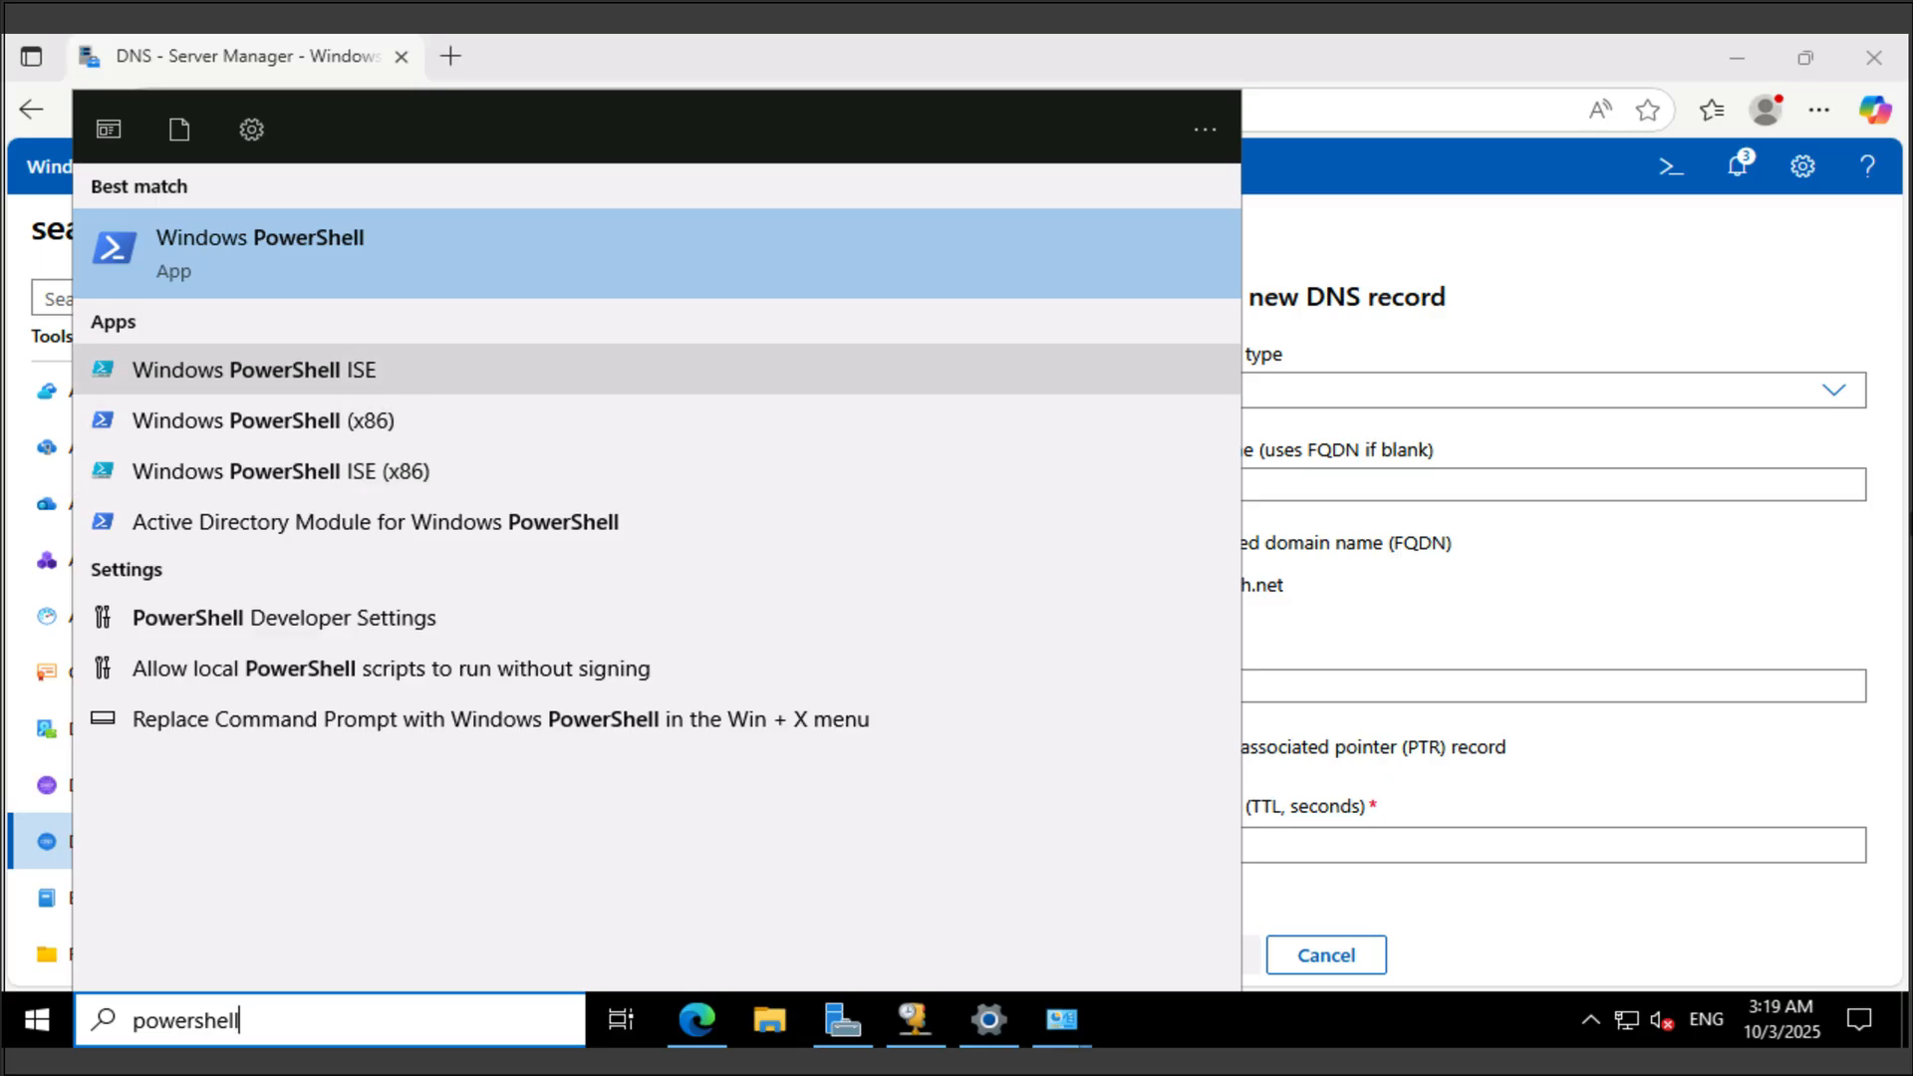
click(259, 253)
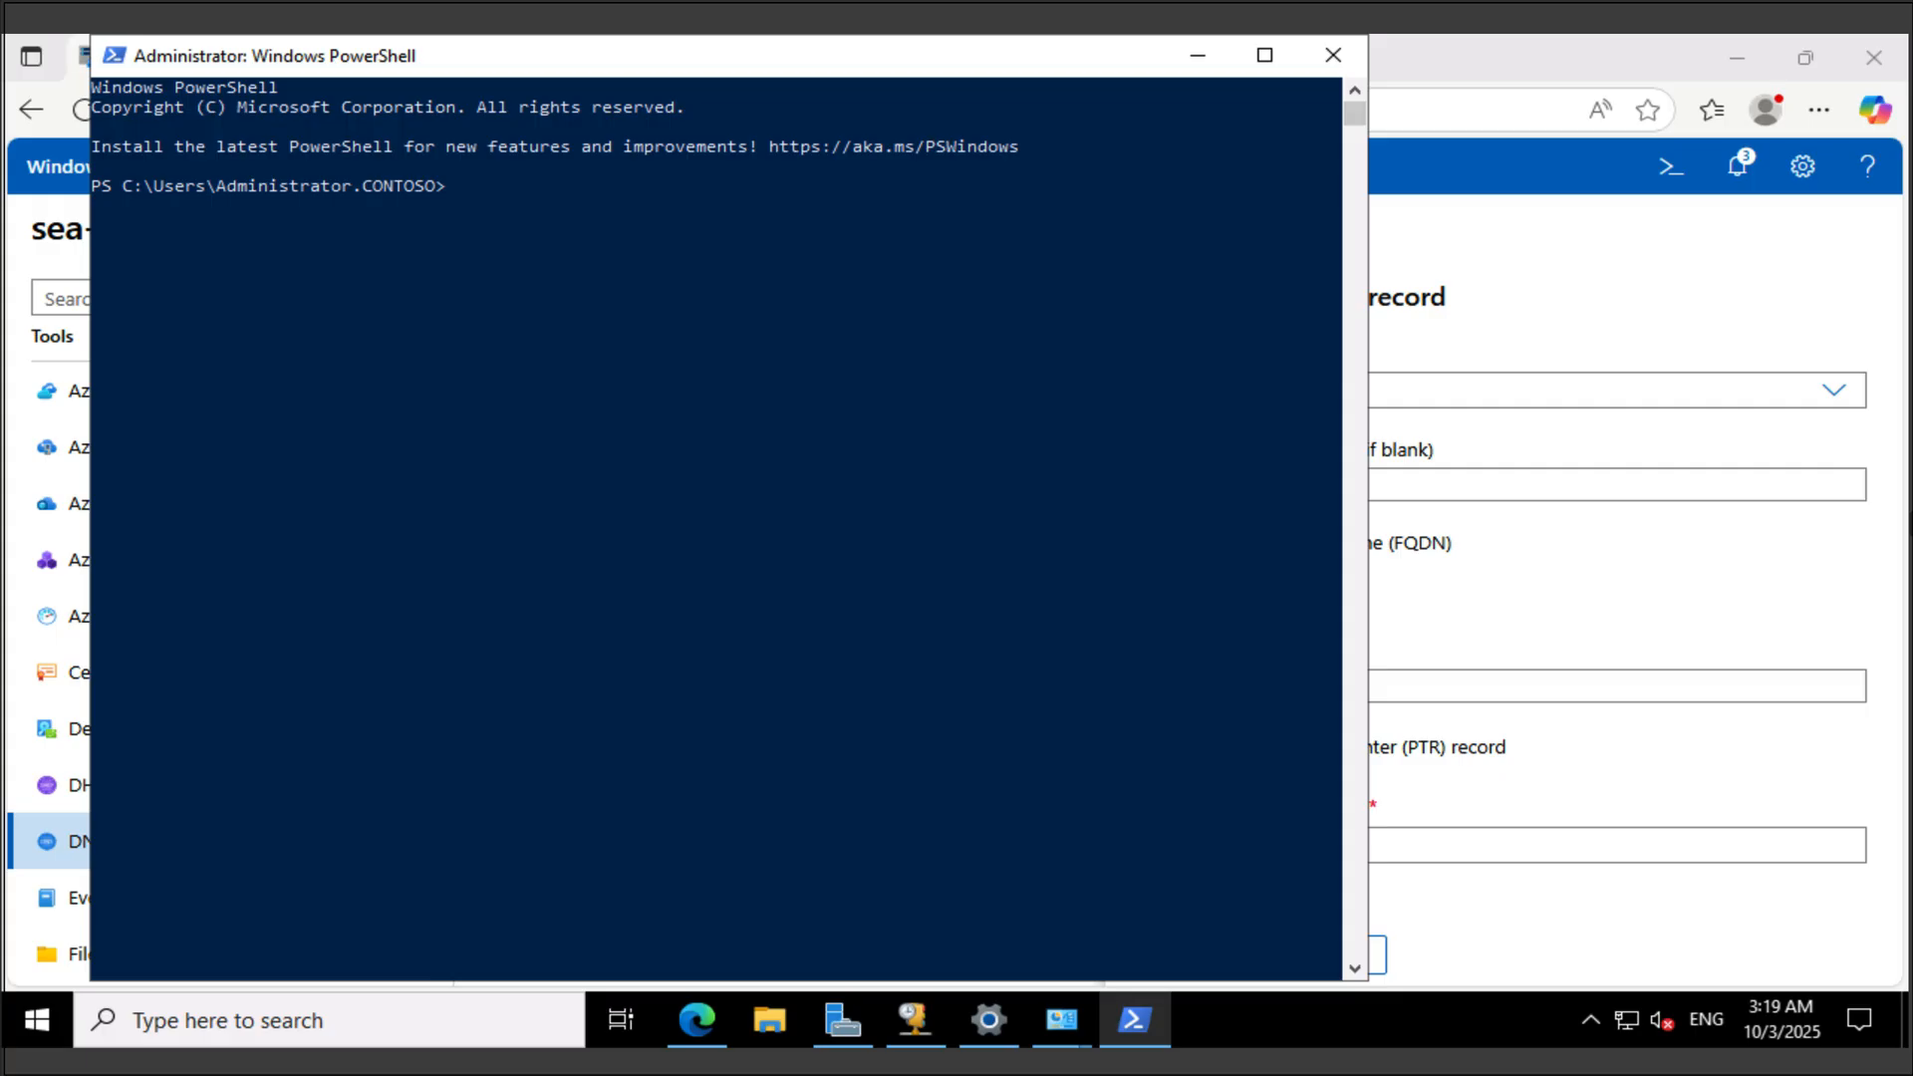
Try to resolve testapp.treyresearch.net with Resolve-DnsName against the server sea-srv1.contoso.com.
click(889, 580)
text(Resolve-Dns)
key(Tab)
text(-Server)
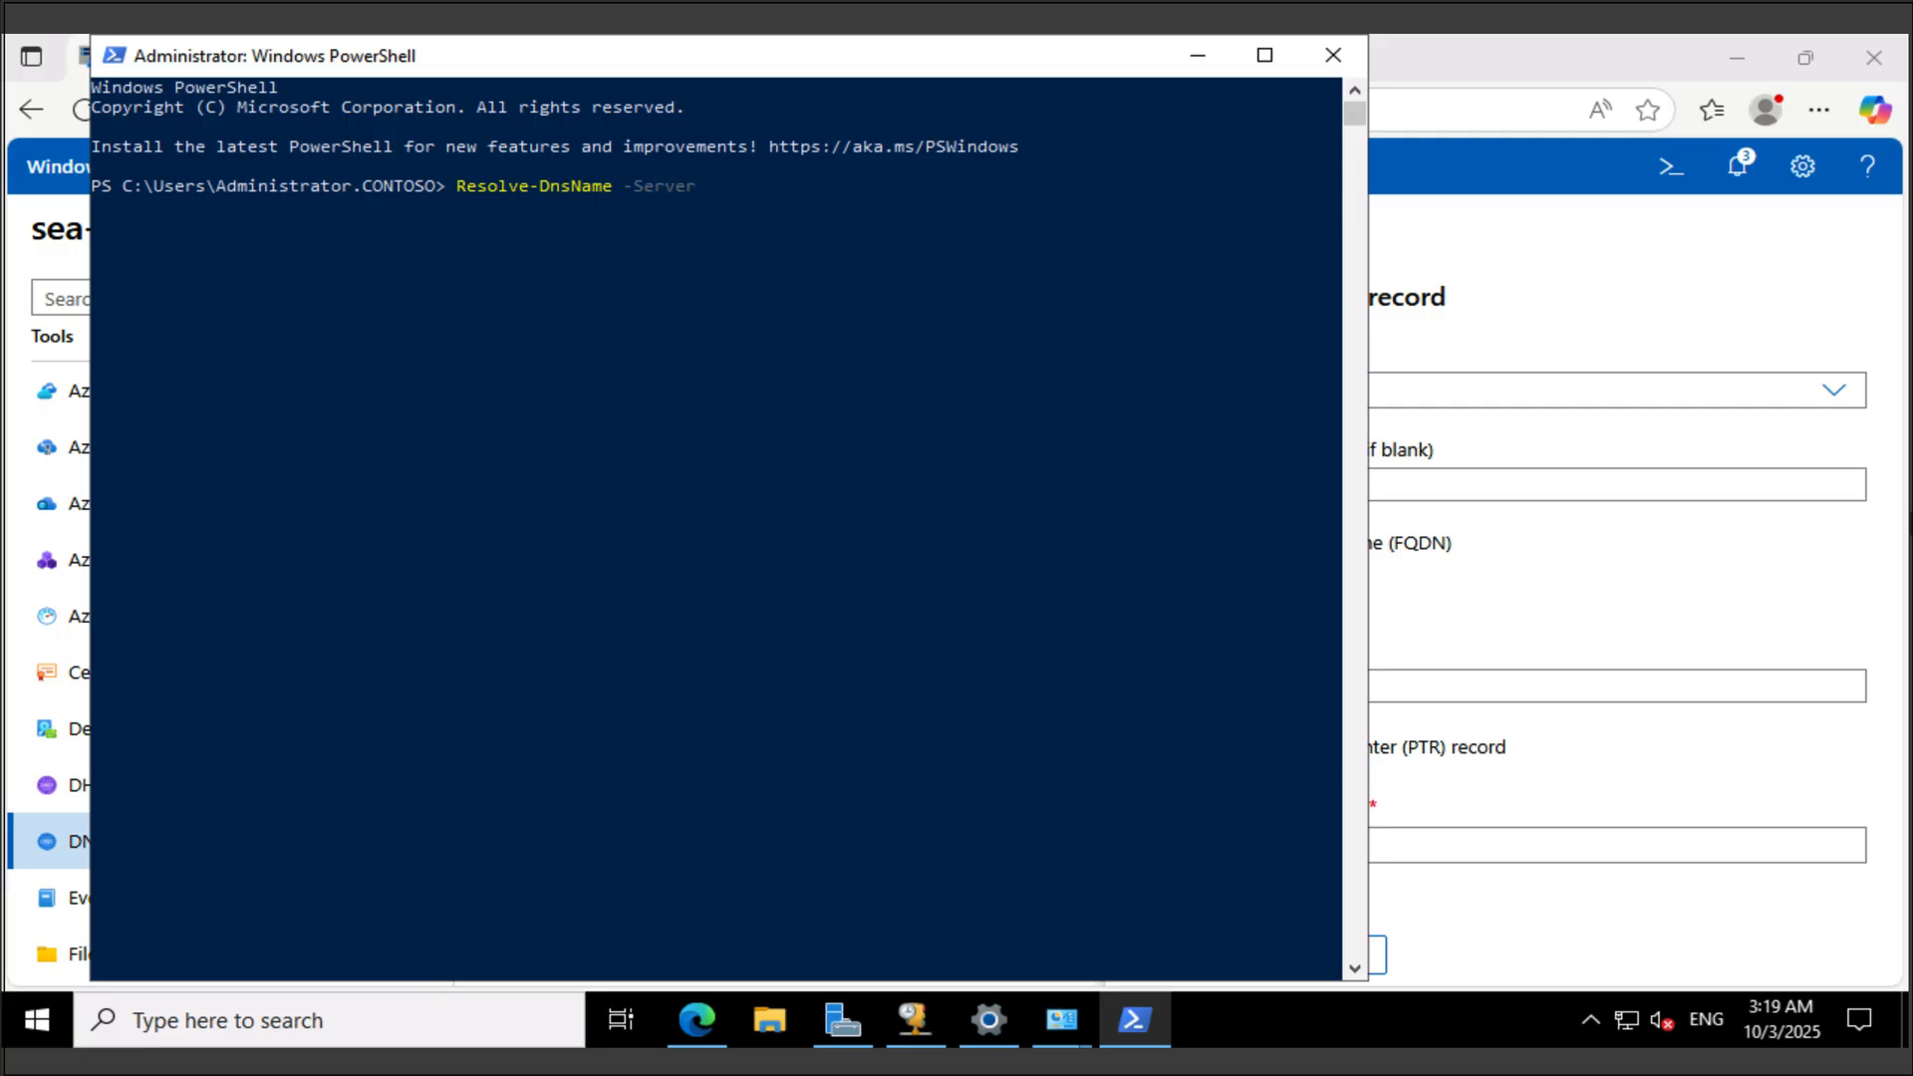
text( sea-srv1.contoso.com -Nam)
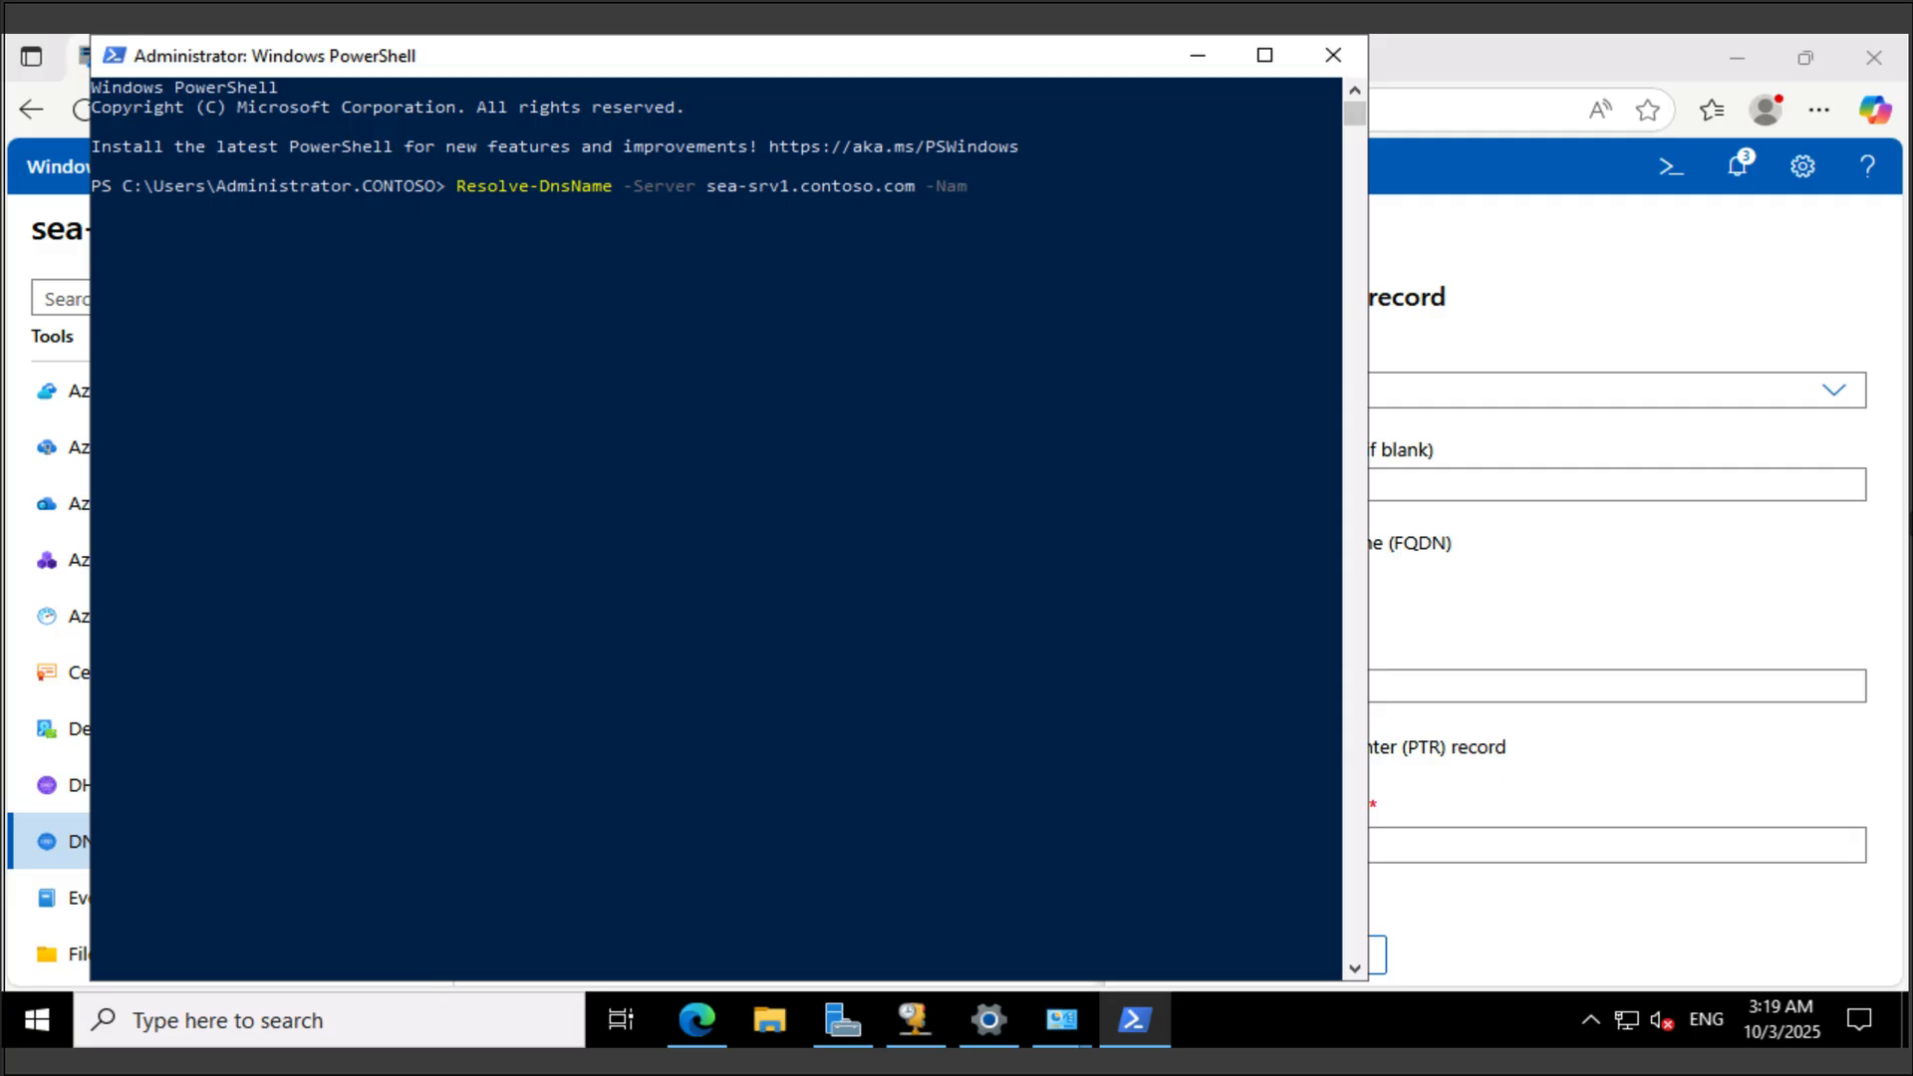
text(e testapp.treyresearch.net)
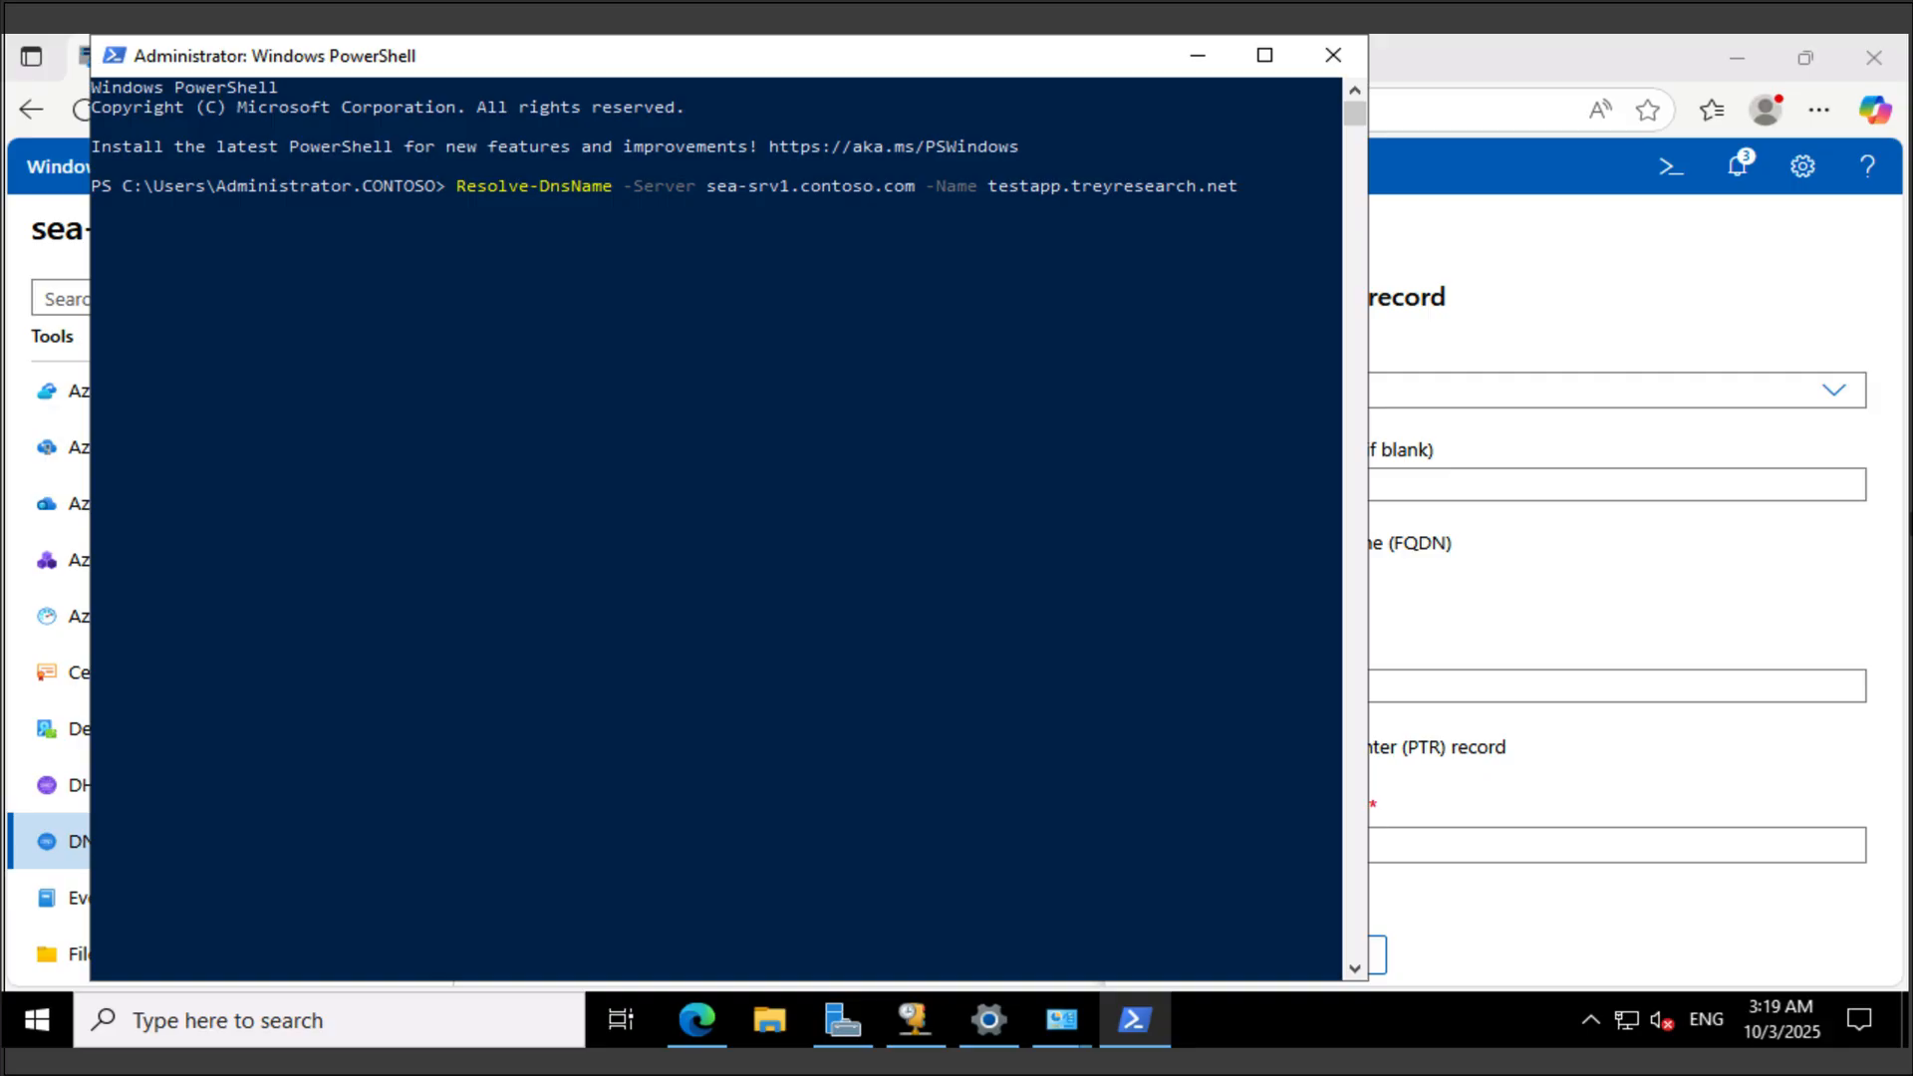
key(Return)
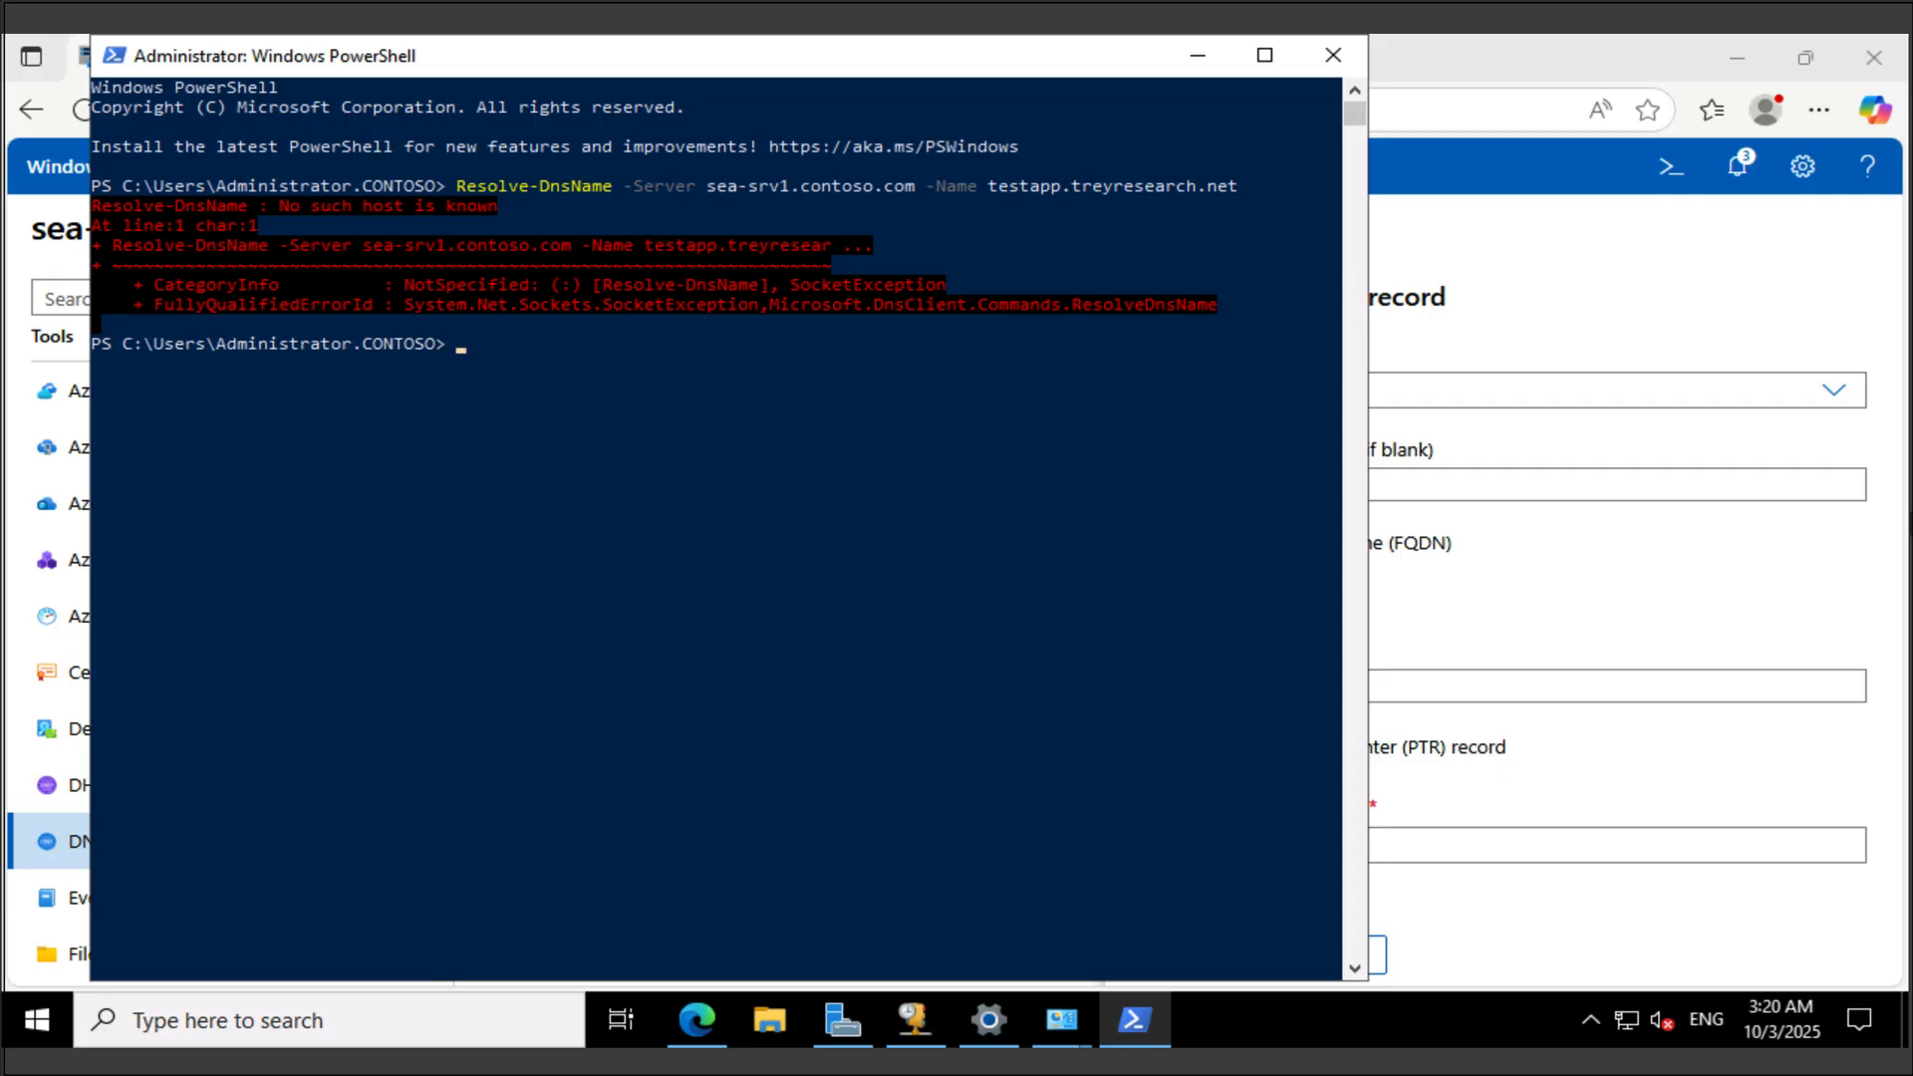
Query testapp.treyresearch.net with nslookup on the default DNS server.
text(nslookup testapp.treyres)
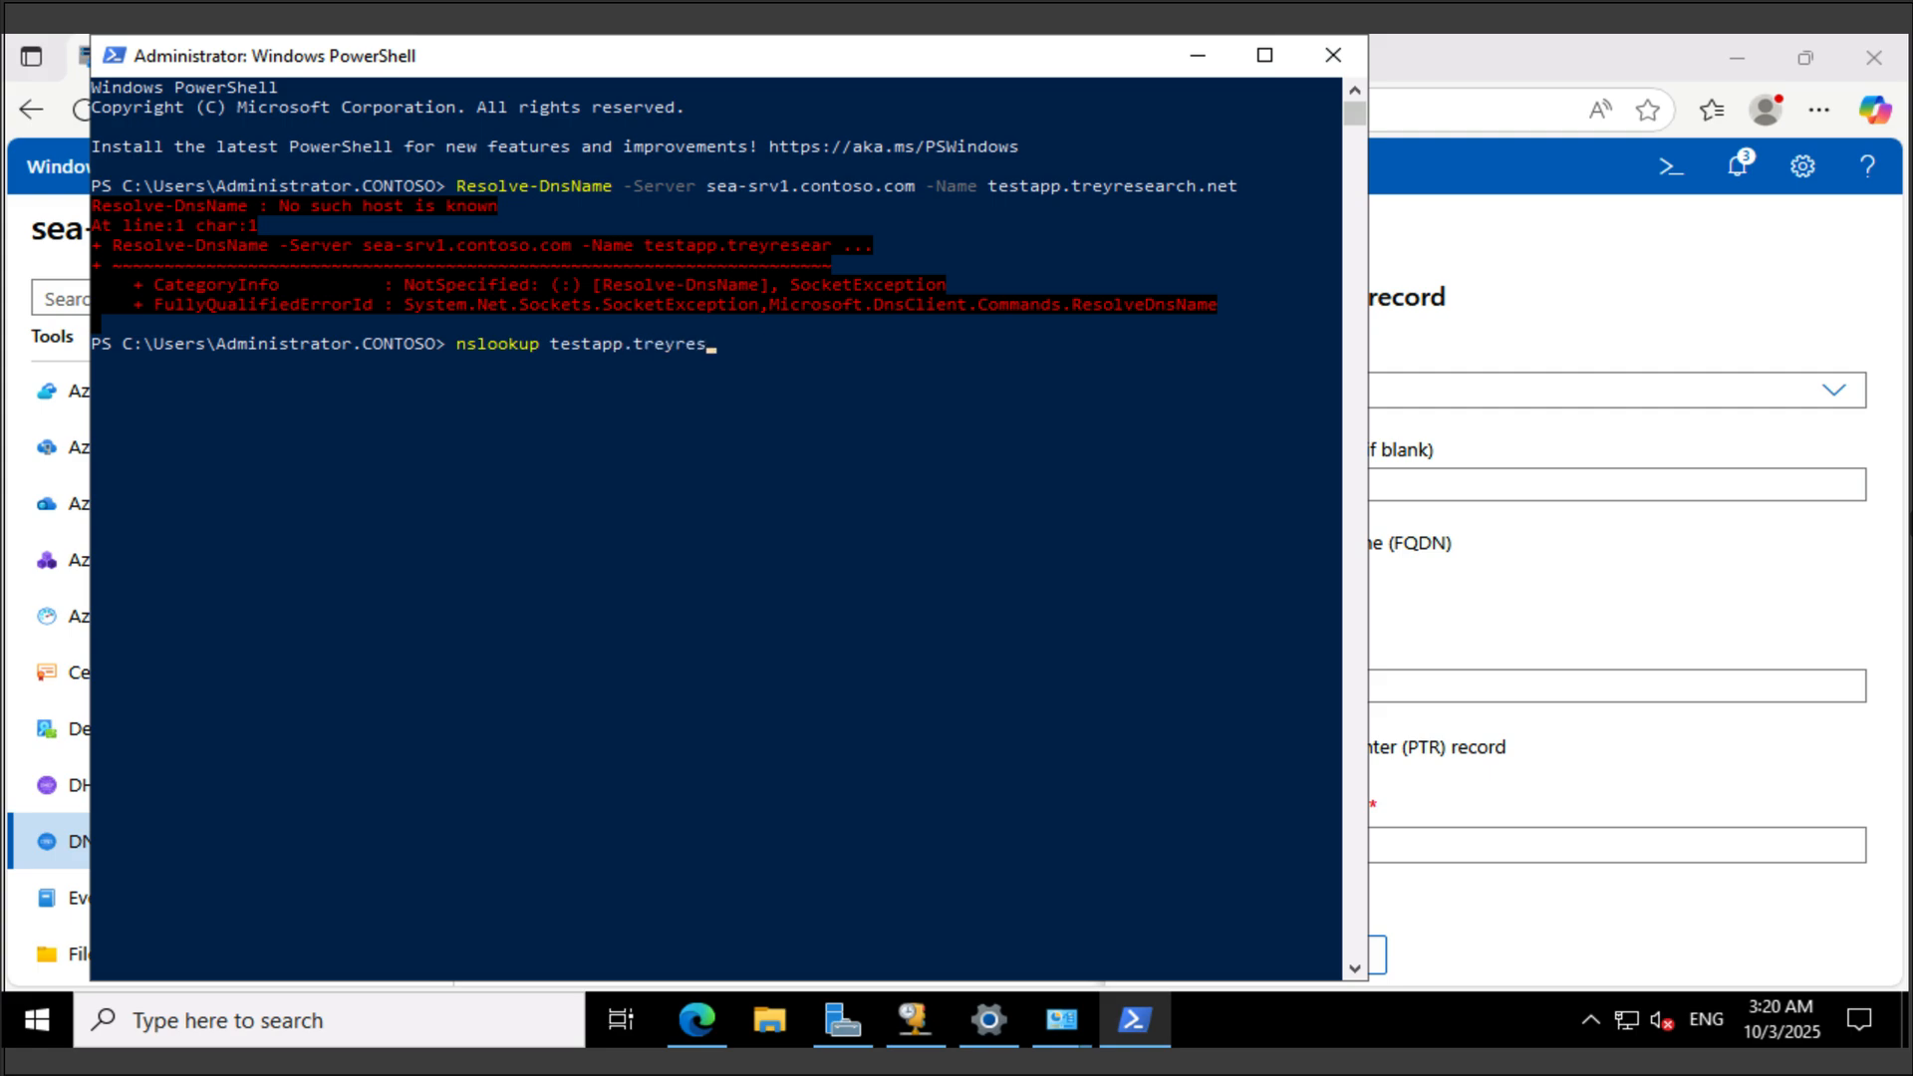
text(earch.net)
key(Return)
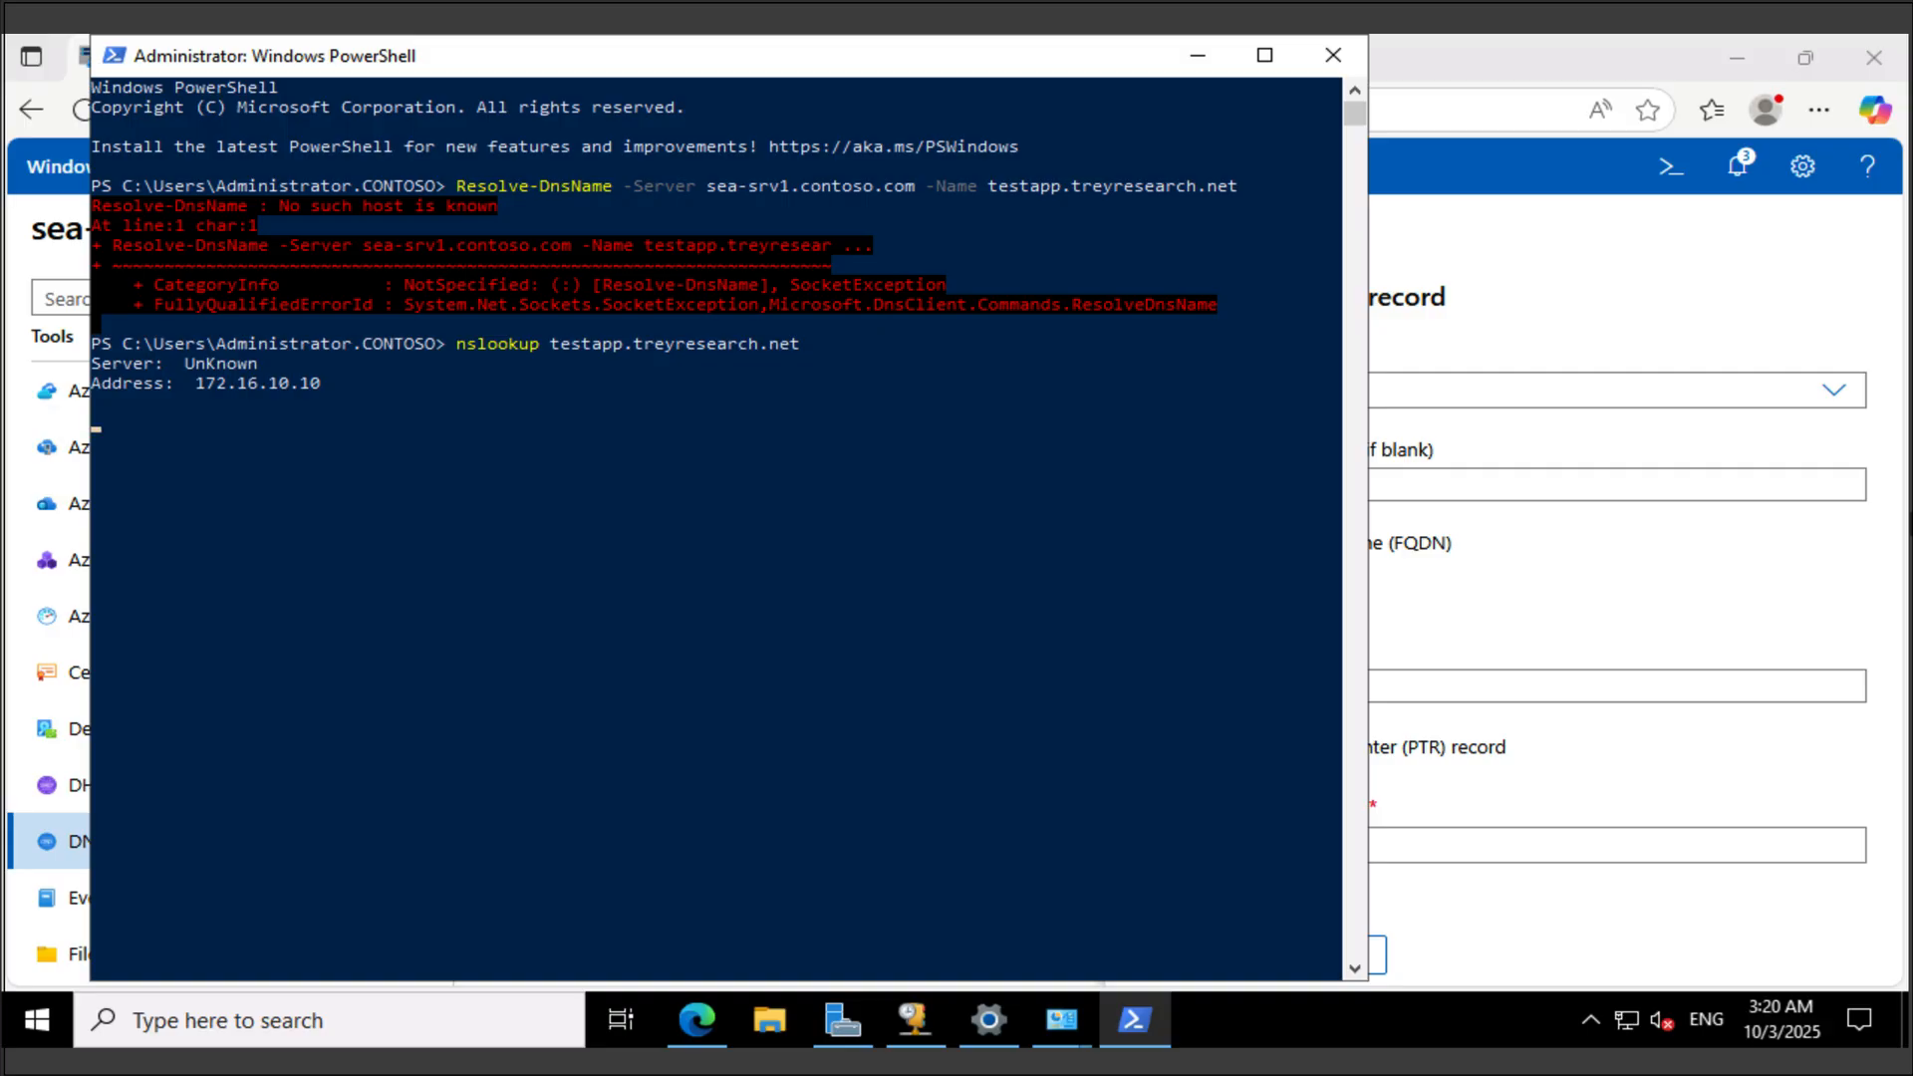
Rerun the Resolve-DnsName query for testapp.treyresearch.net with the server name corrected to sea-svr1.contoso.com.
key(Up)
key(Up)
key(Left)
key(Left)
key(Left)
key(Left)
key(Left)
key(Left)
key(Left)
key(Left)
key(Left)
key(Left)
key(Left)
key(Left)
key(Left)
key(Left)
key(Left)
key(Left)
key(Left)
key(Left)
key(Left)
key(Left)
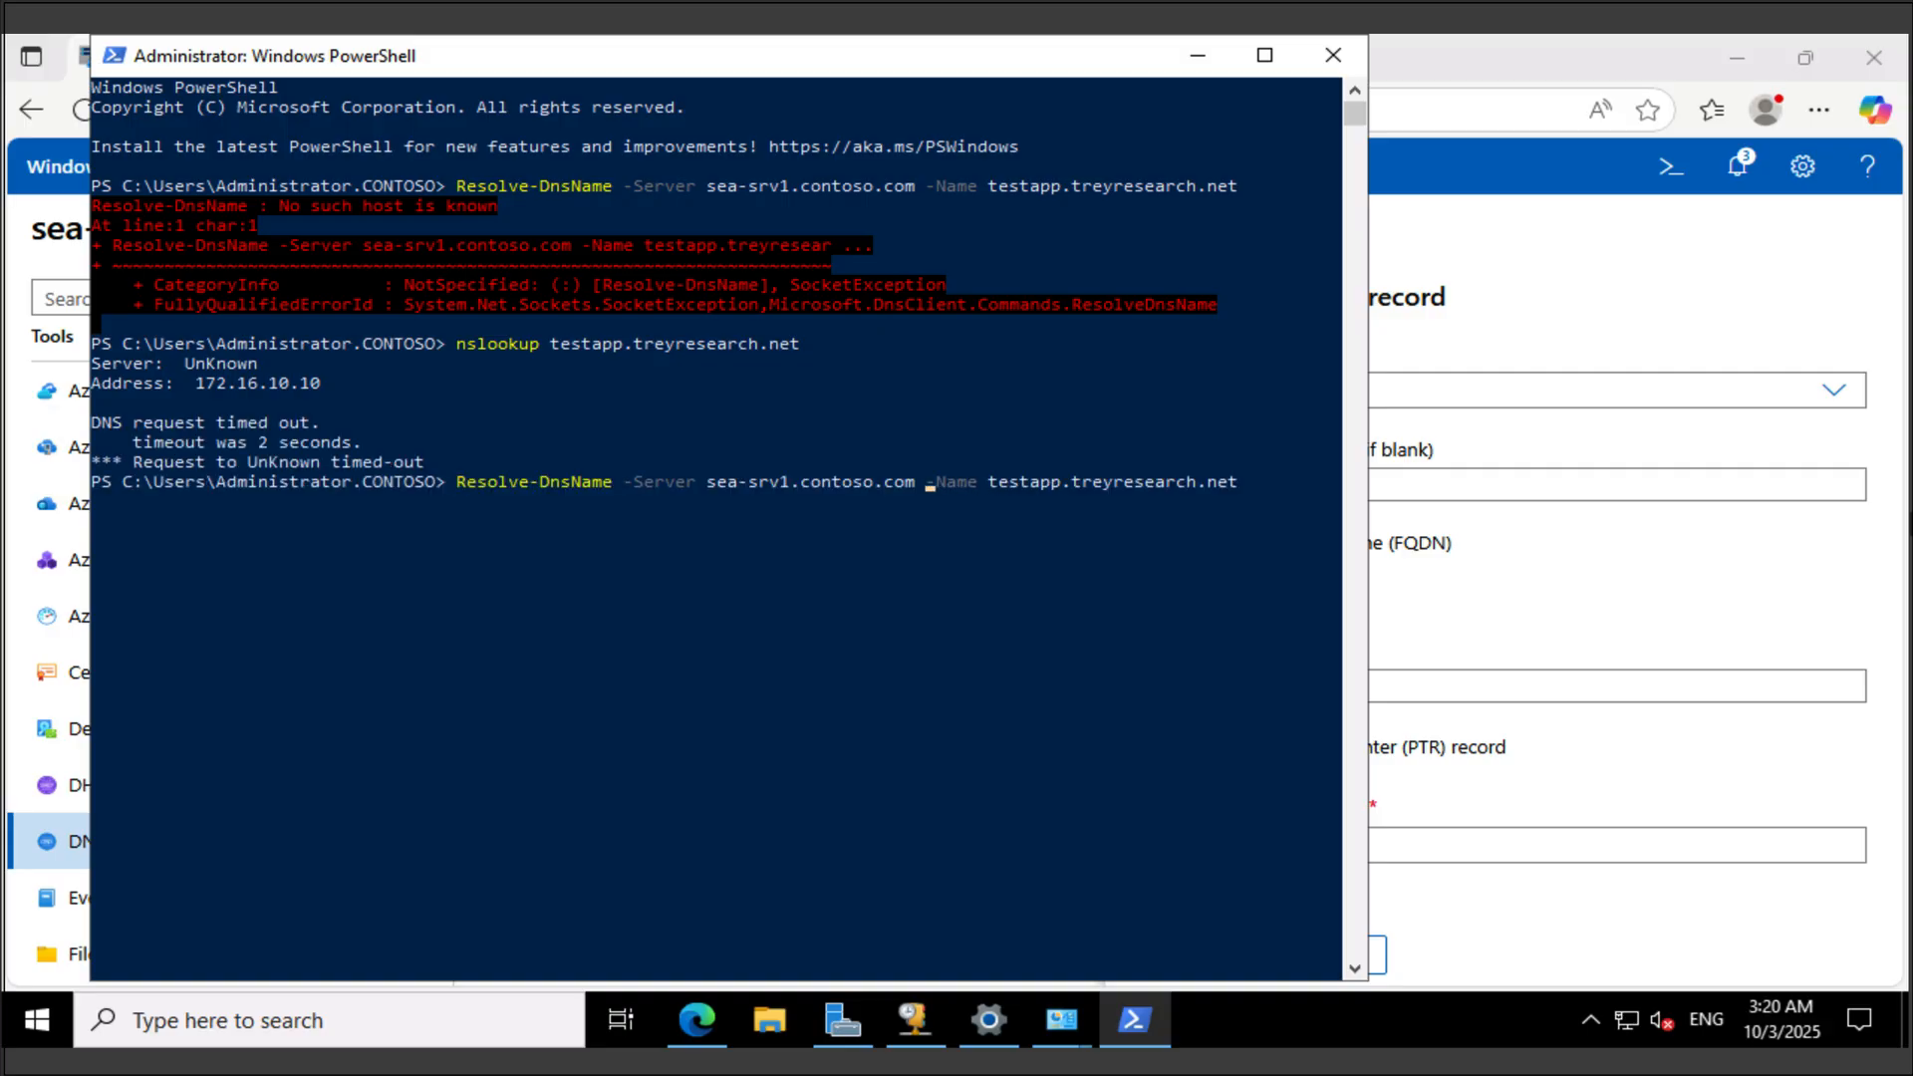
key(Left)
key(Left)
key(Left)
key(Left)
key(BackSpace)
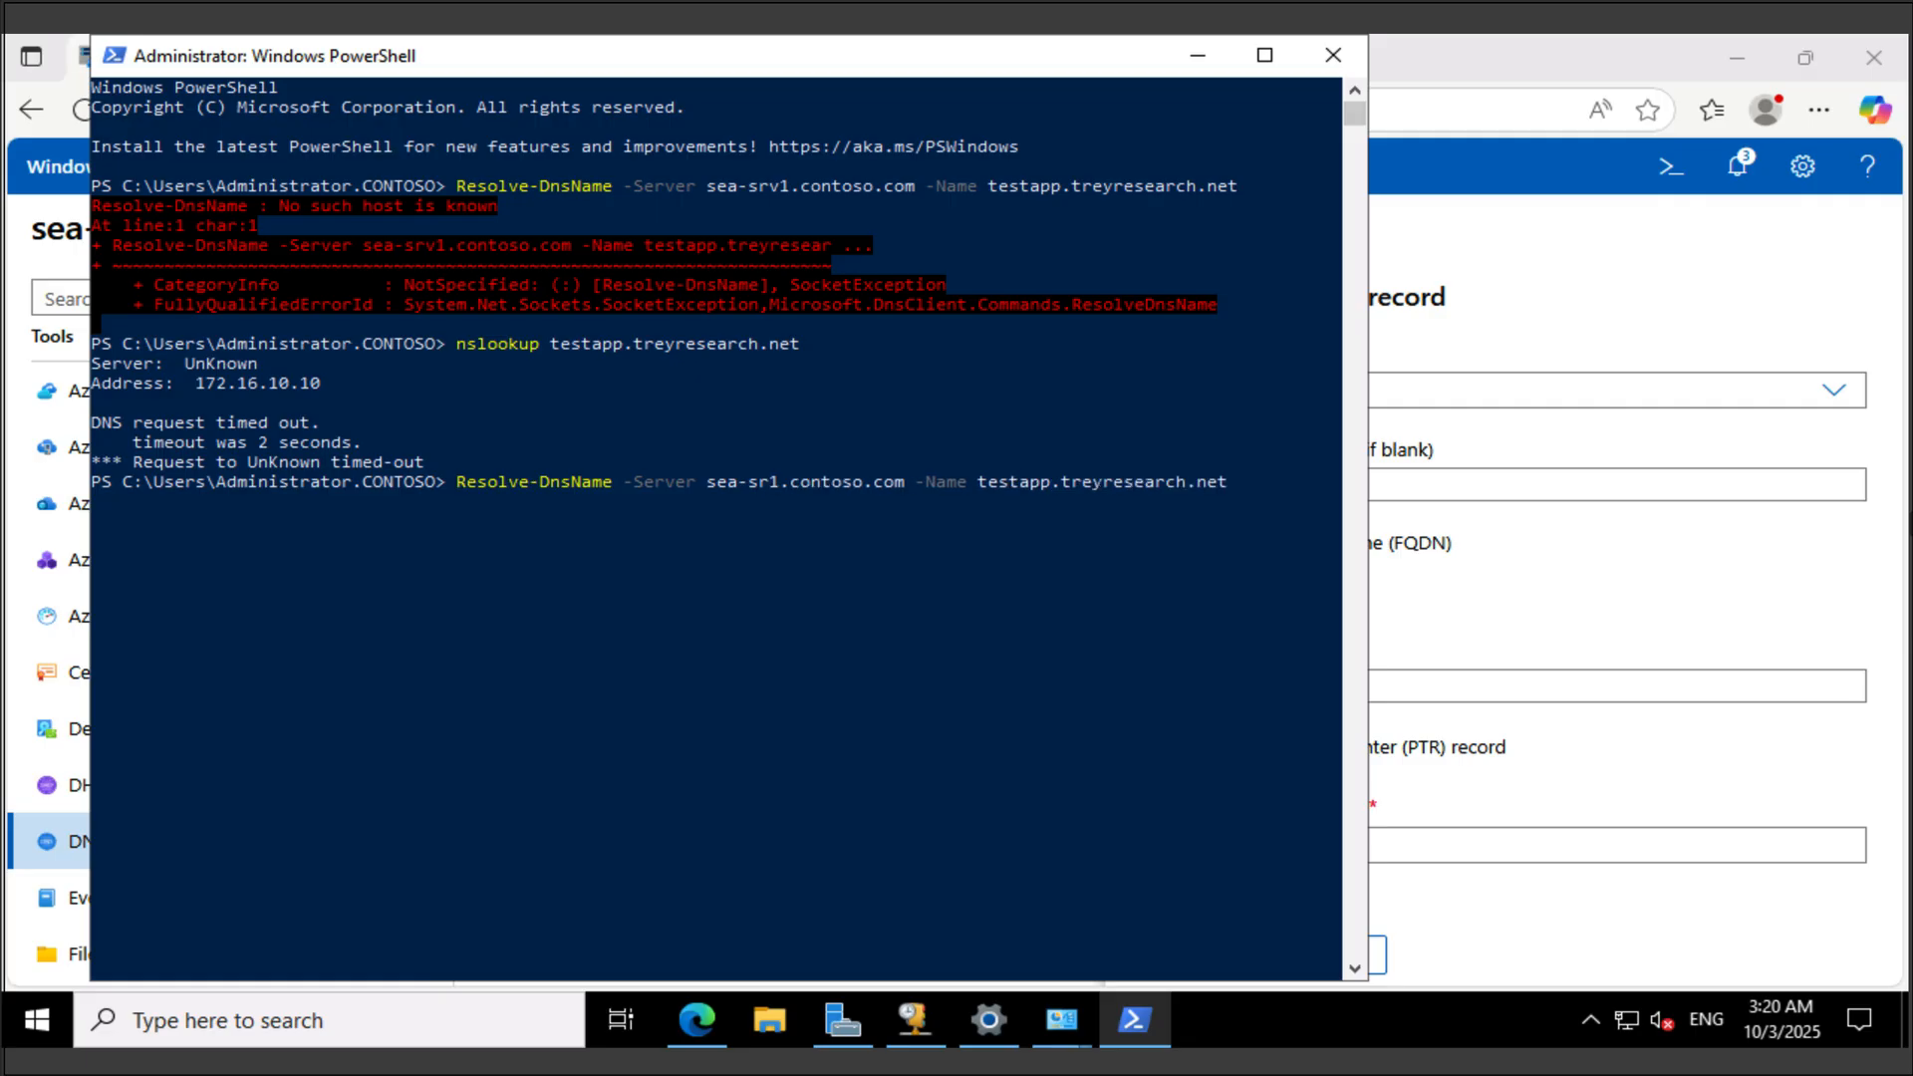
text(v)
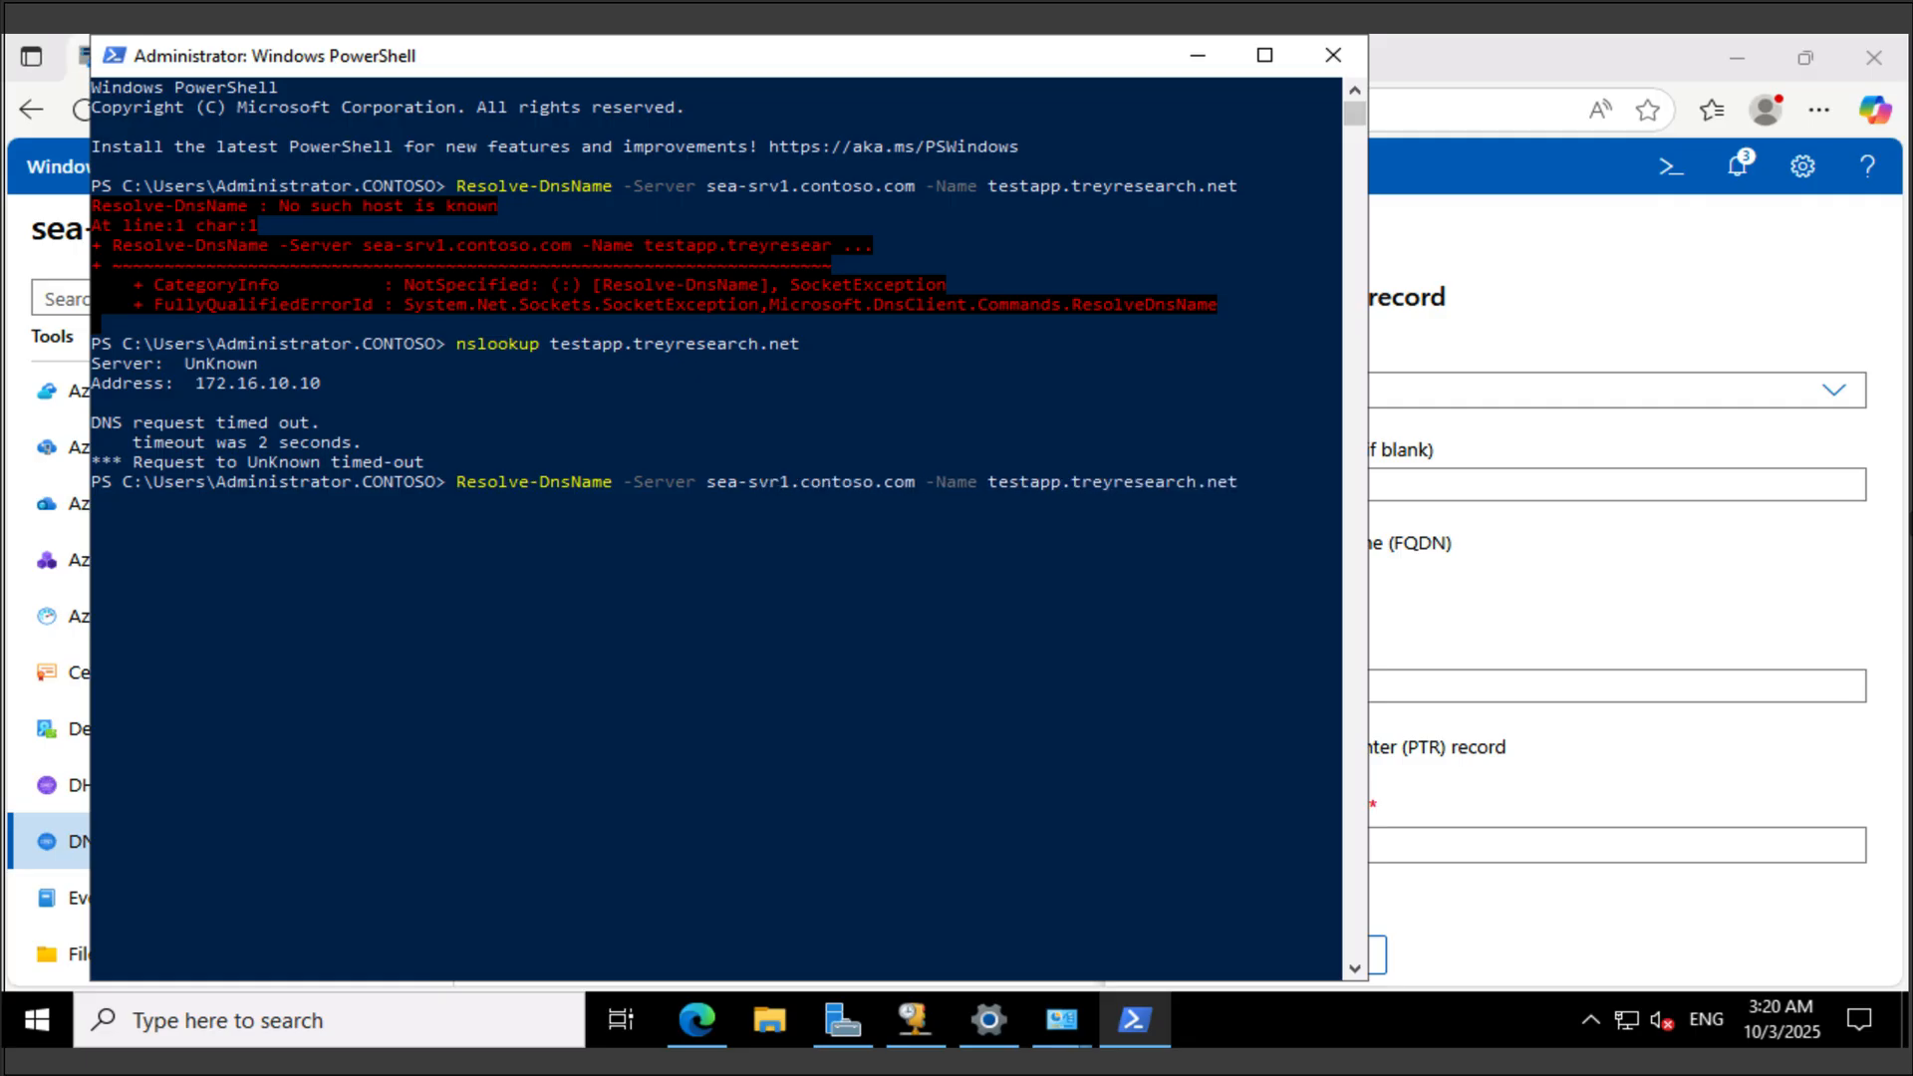
key(Return)
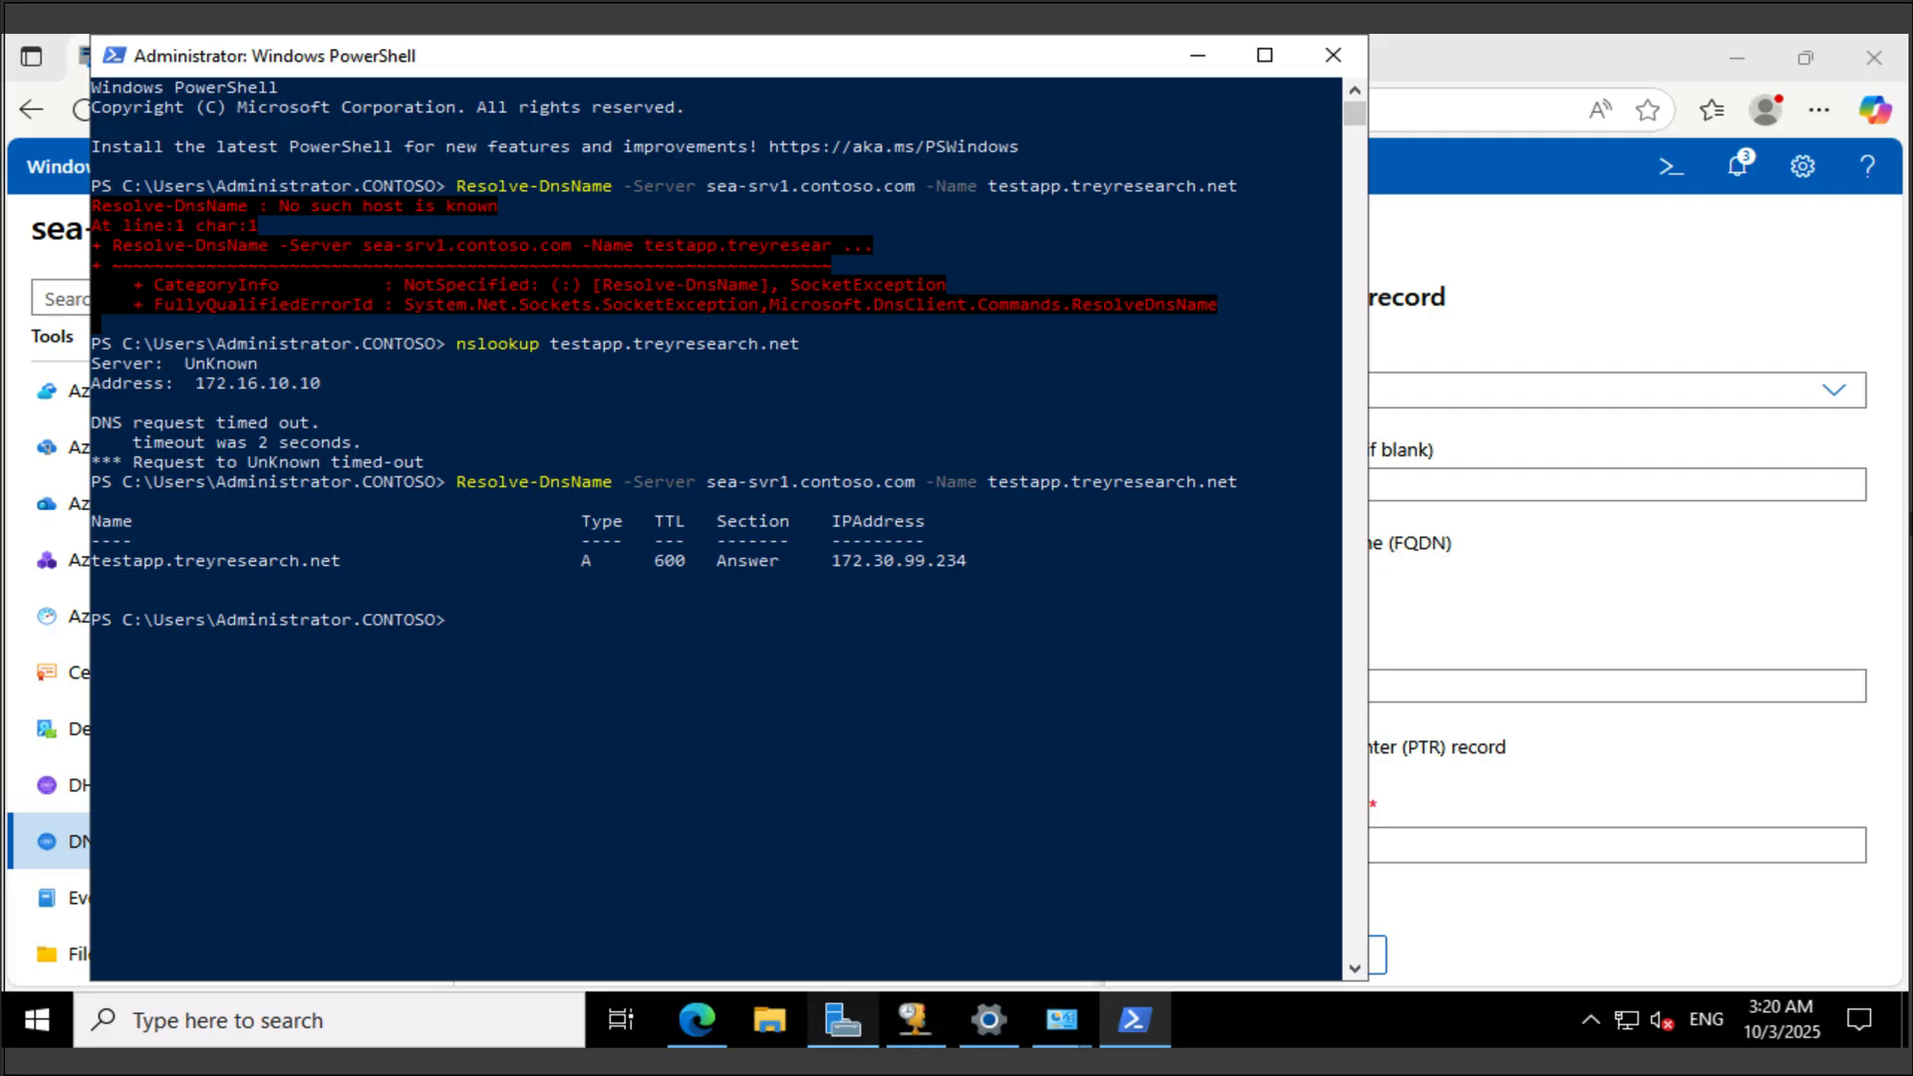
Switch to Server Manager and open the DNS console connected to the computer sea-svr1.contoso.com.
click(842, 1018)
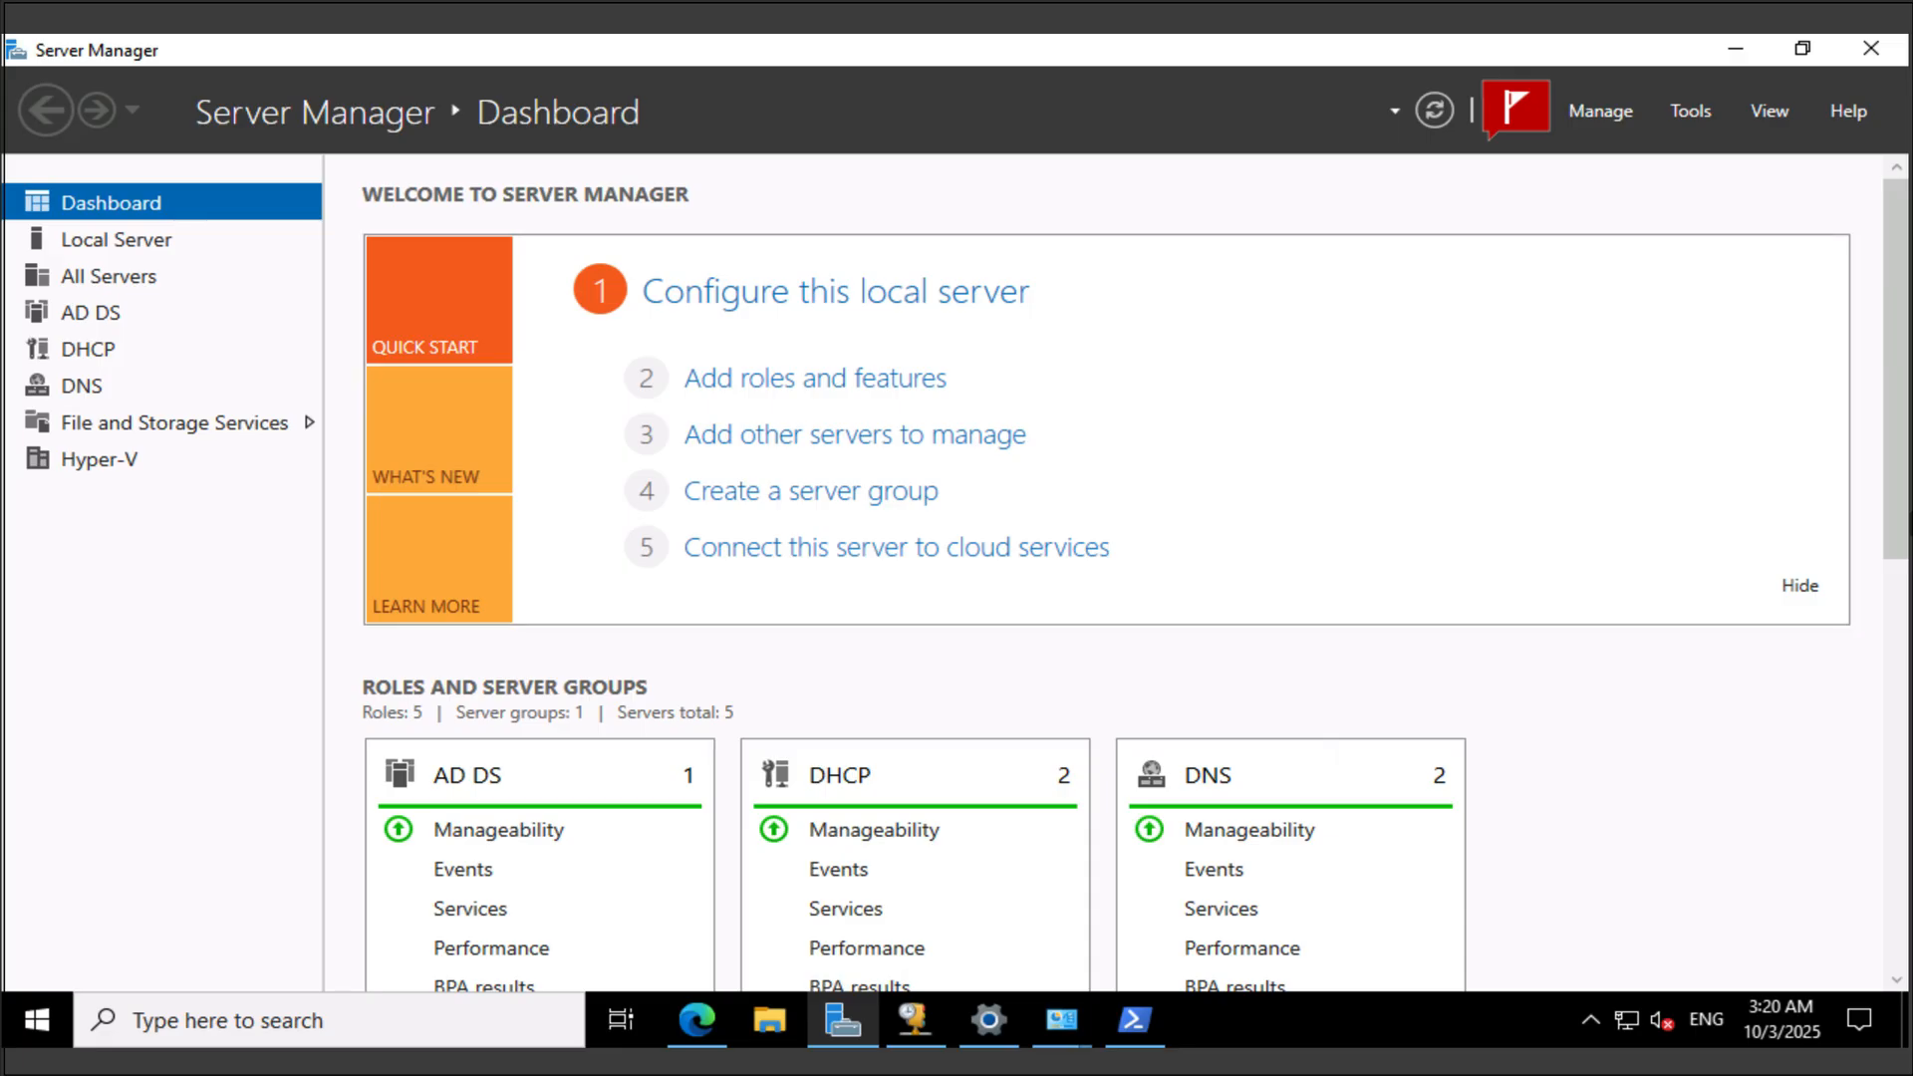
click(1690, 110)
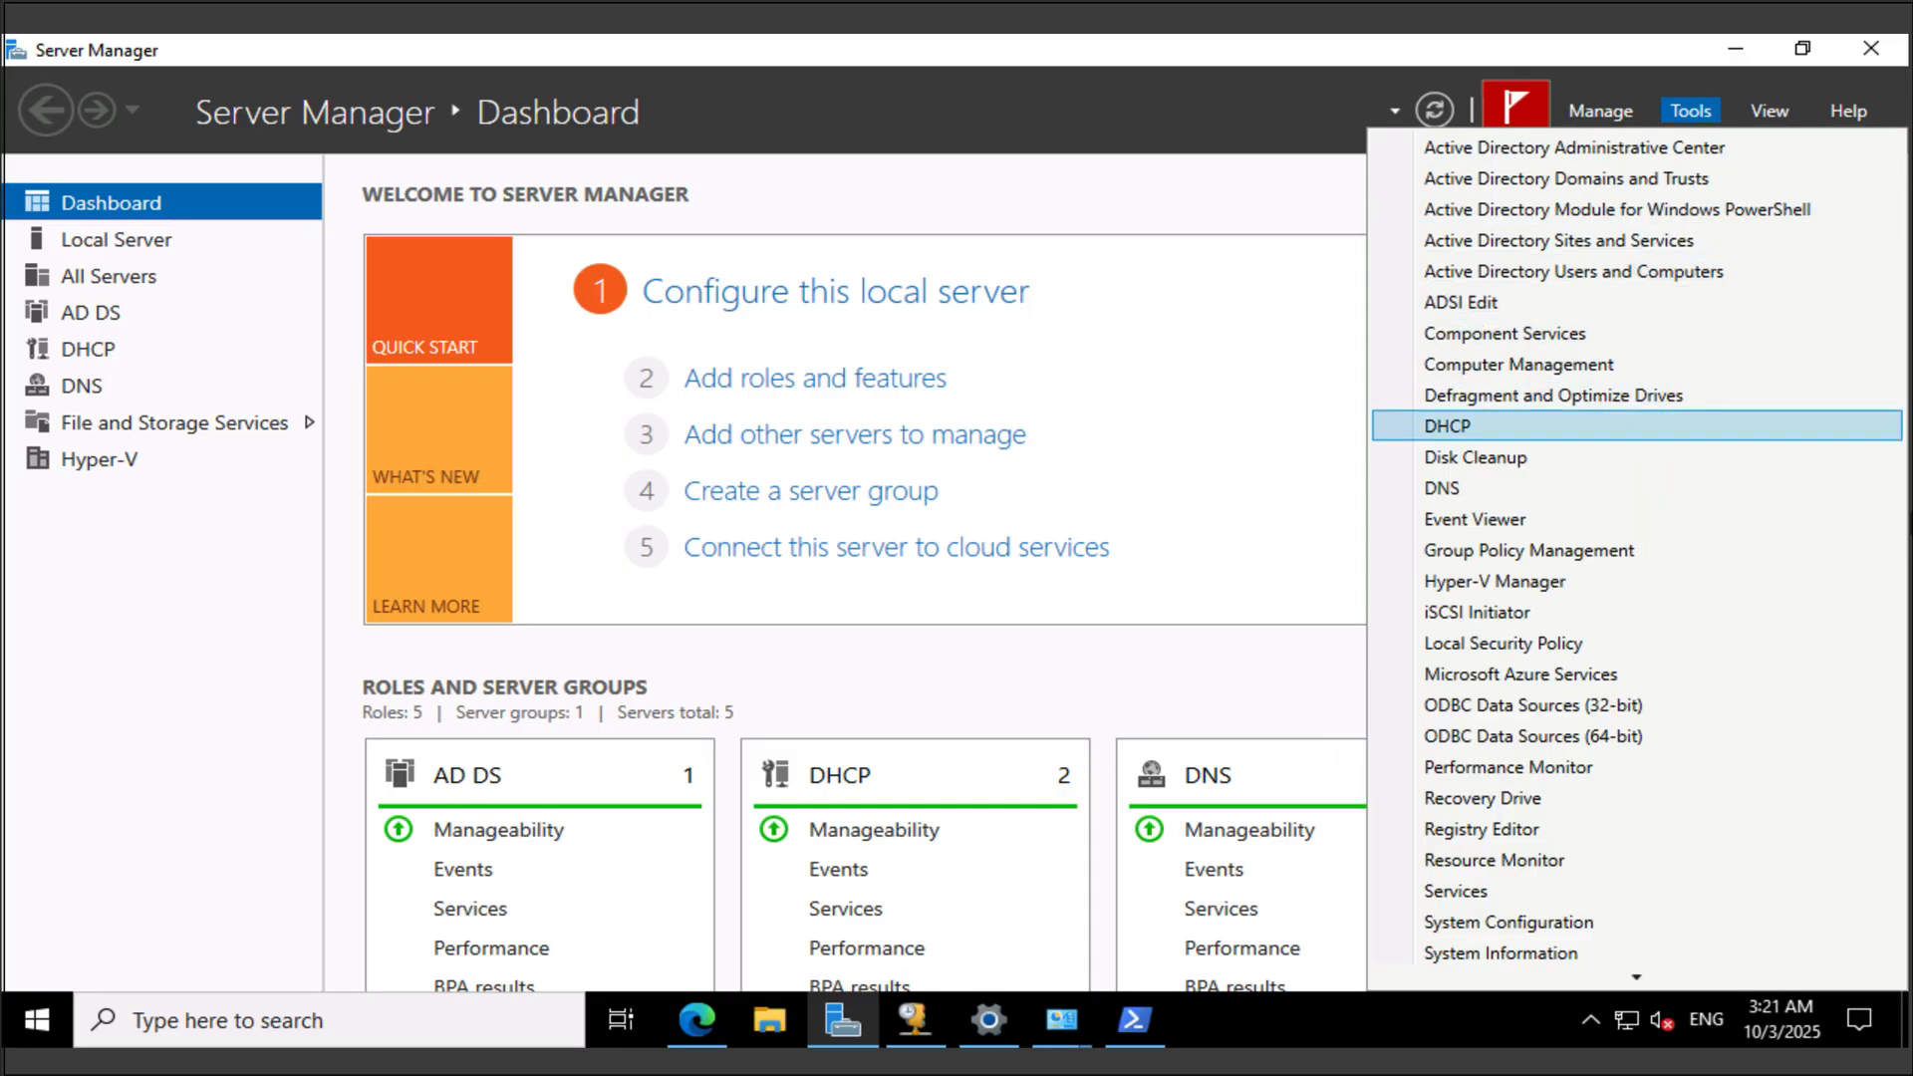
click(1444, 487)
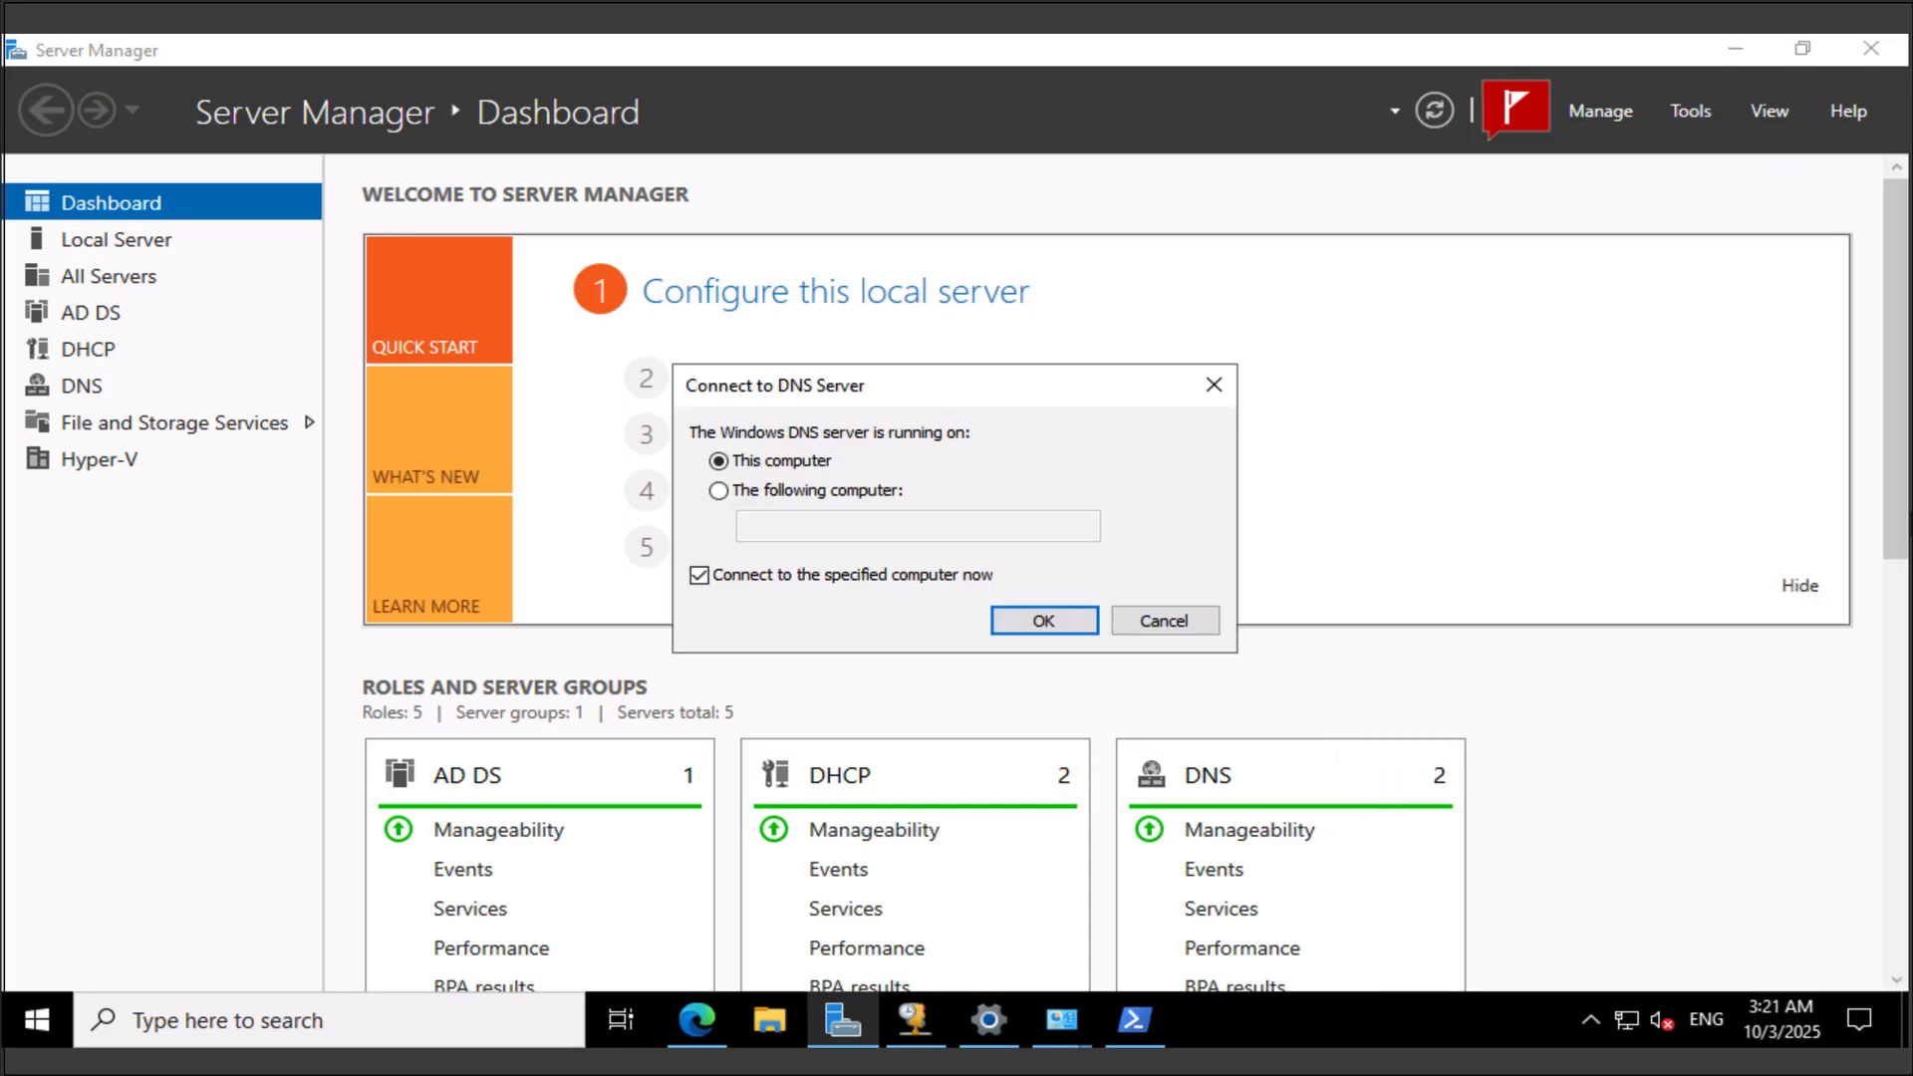
click(757, 490)
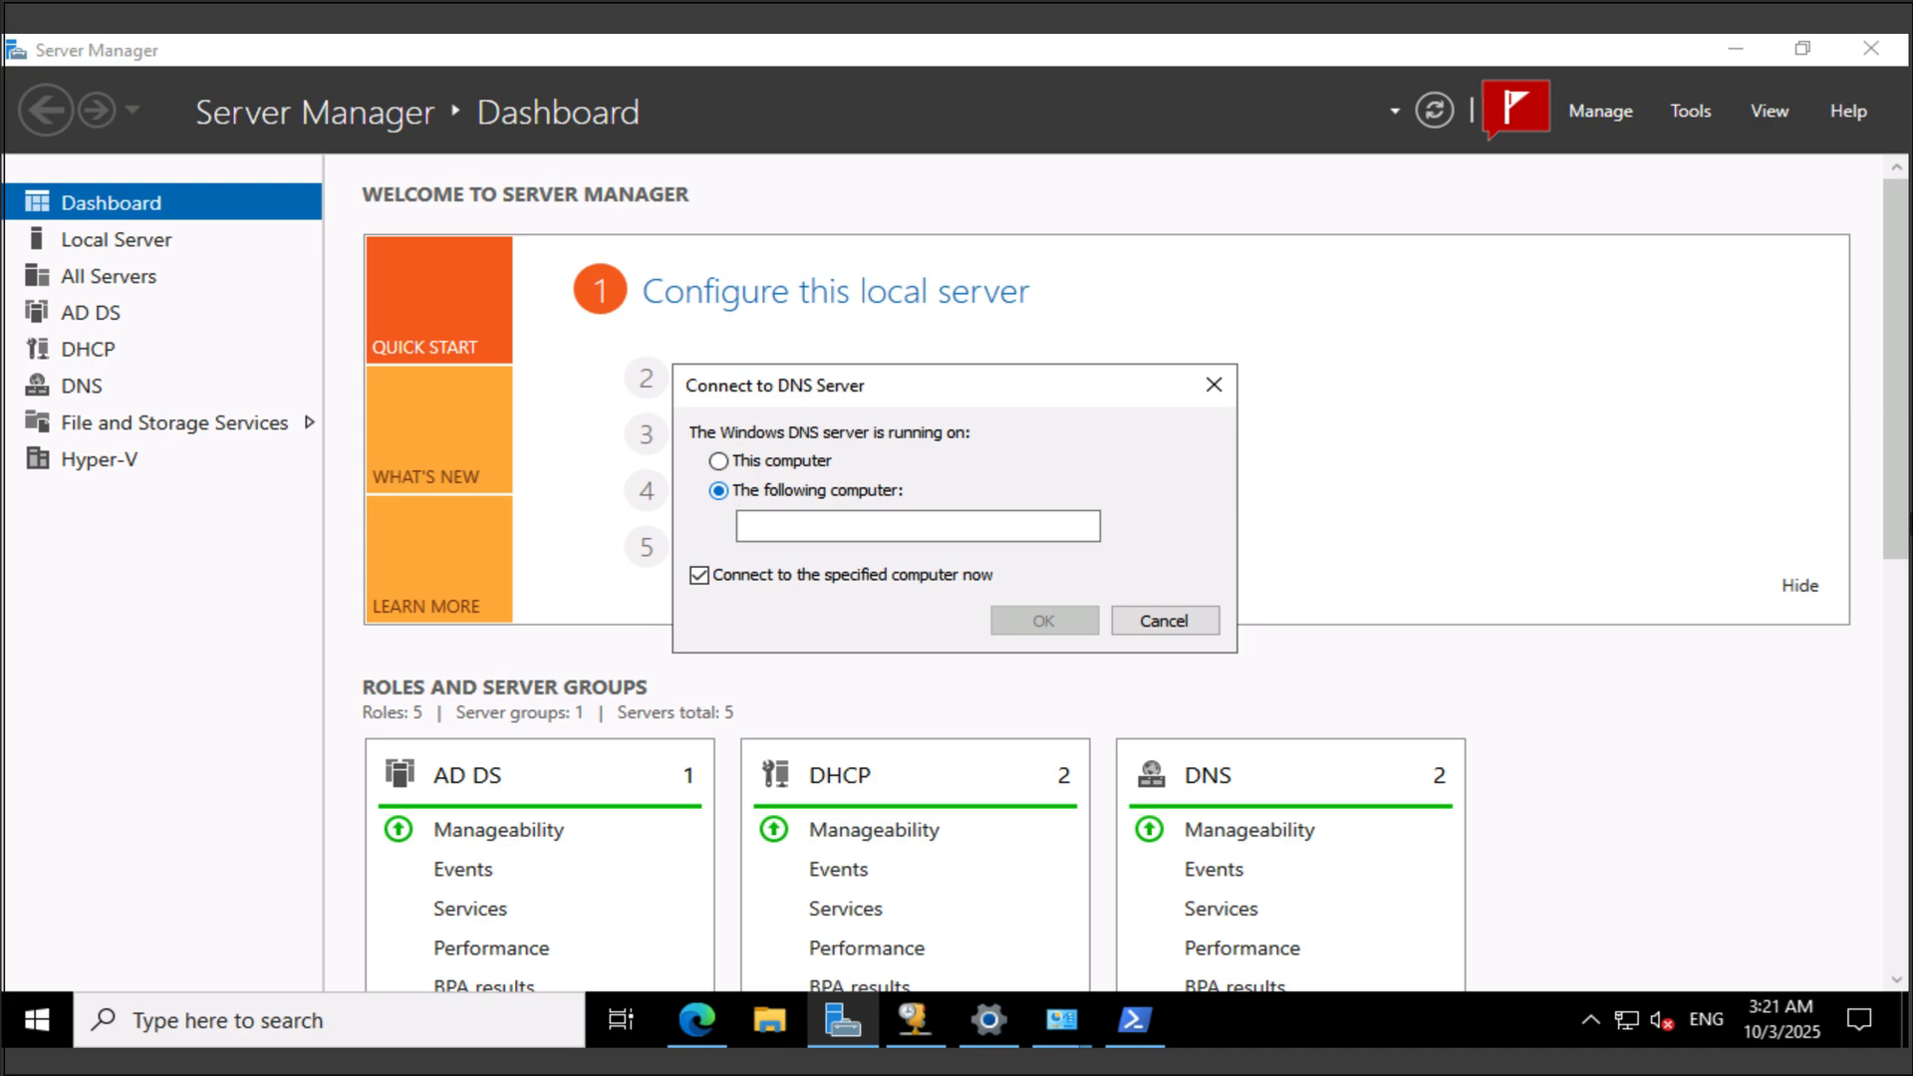
click(797, 525)
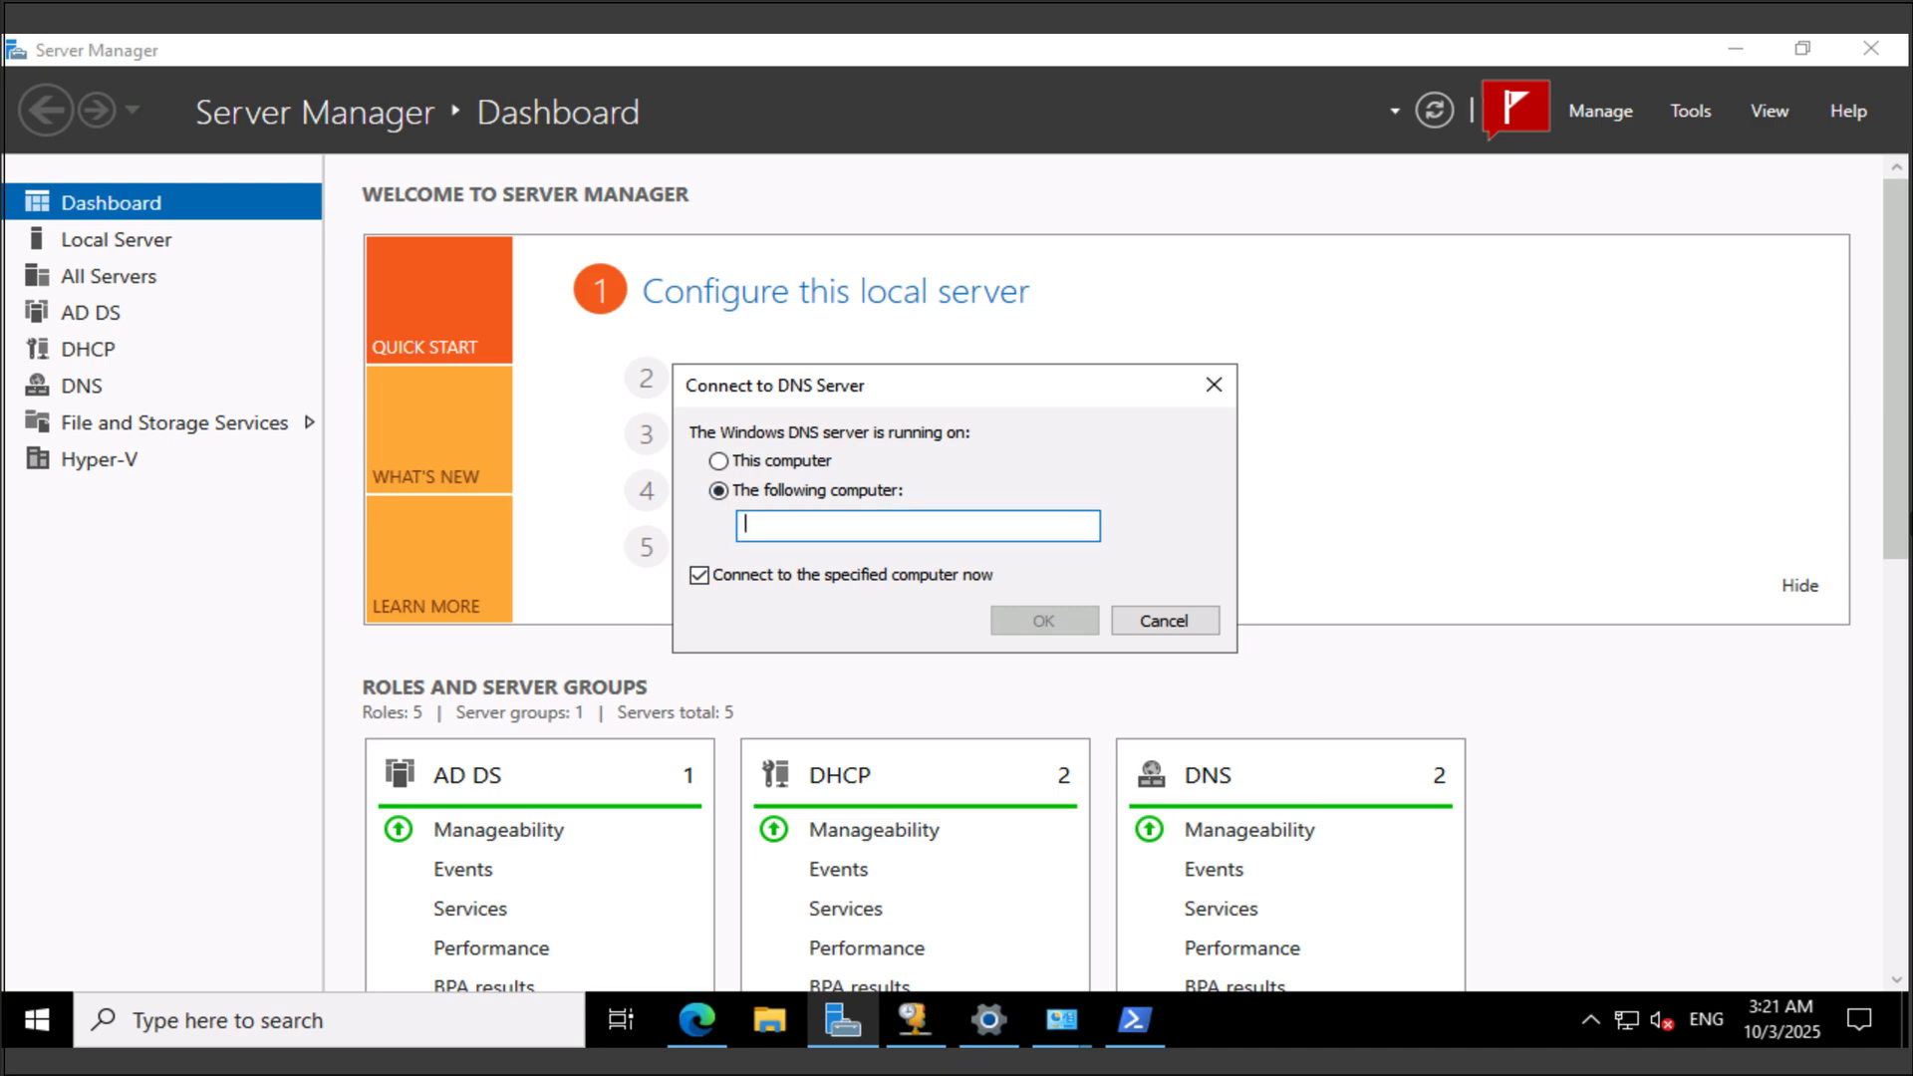
text(se)
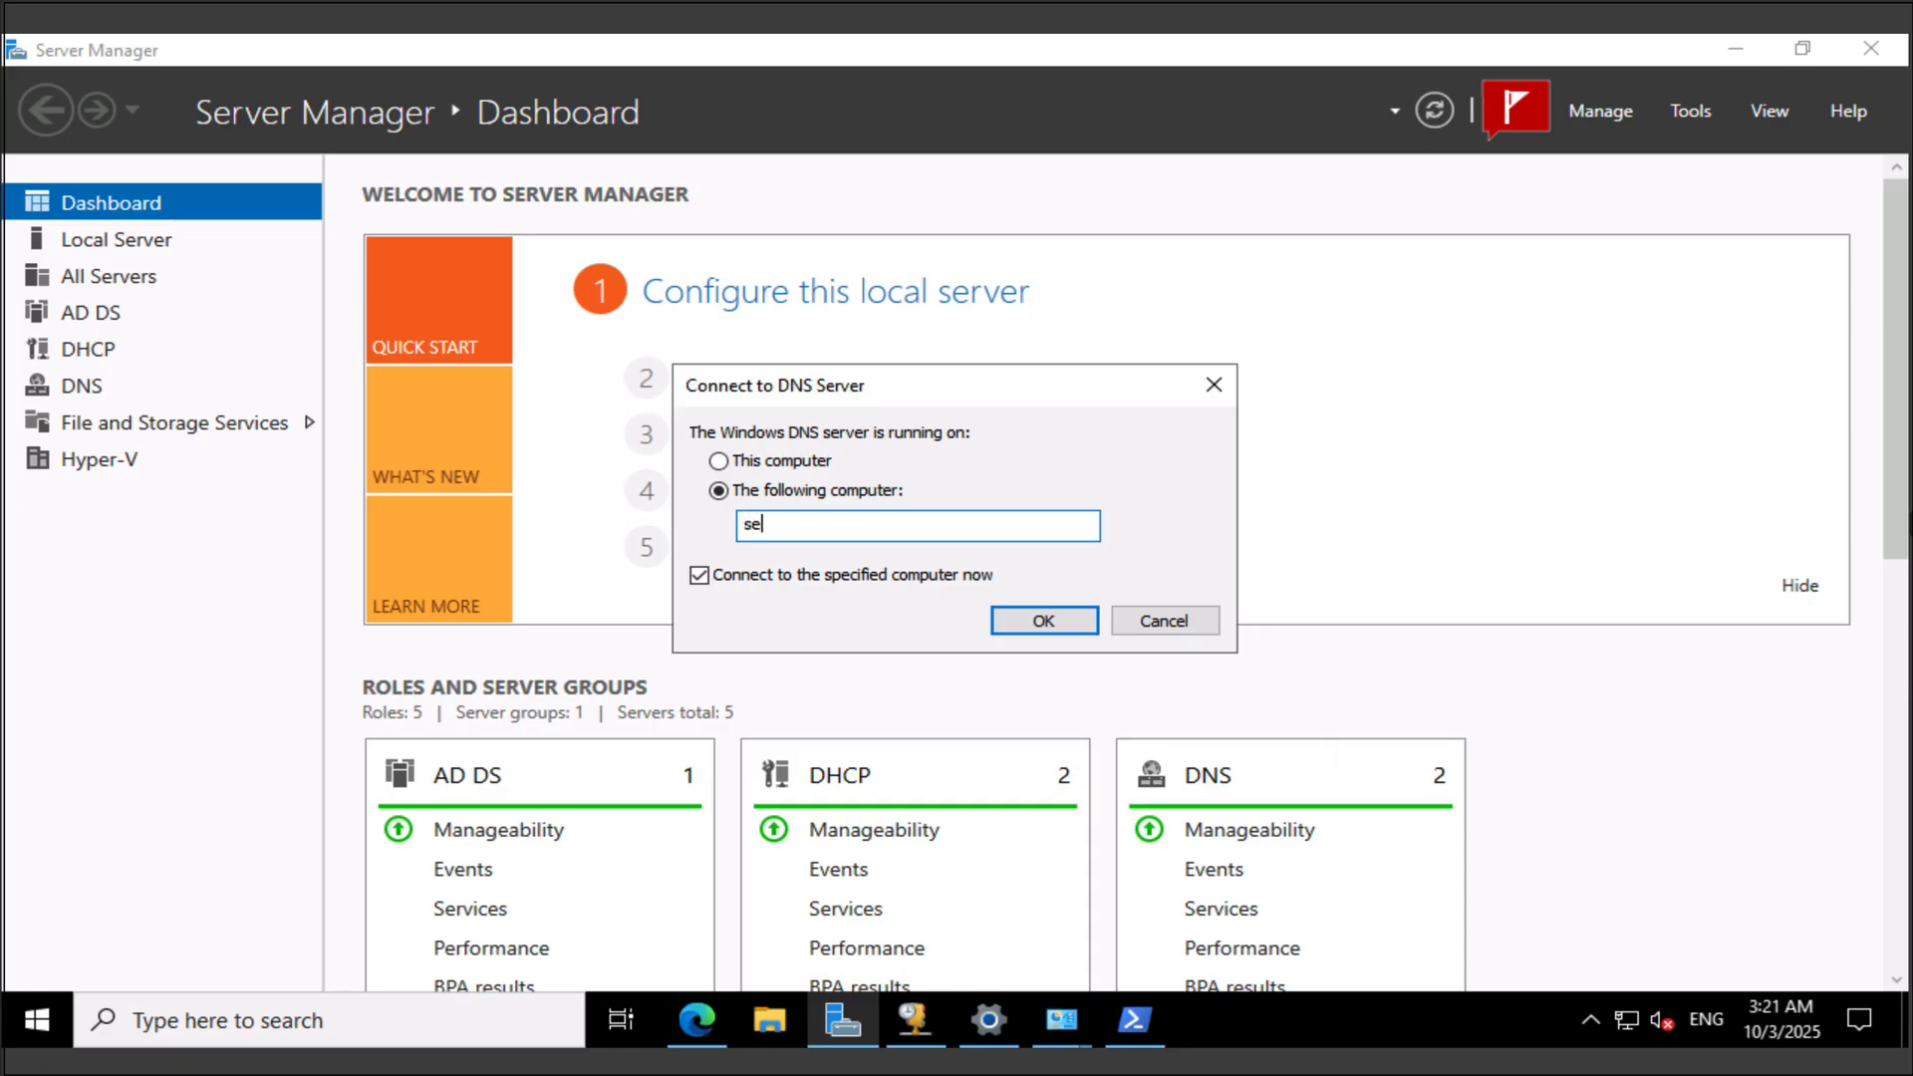
text(a/svr1)
key(BackSpace)
key(BackSpace)
key(BackSpace)
key(BackSpace)
key(BackSpace)
text(-svr1.contoso.com)
key(Return)
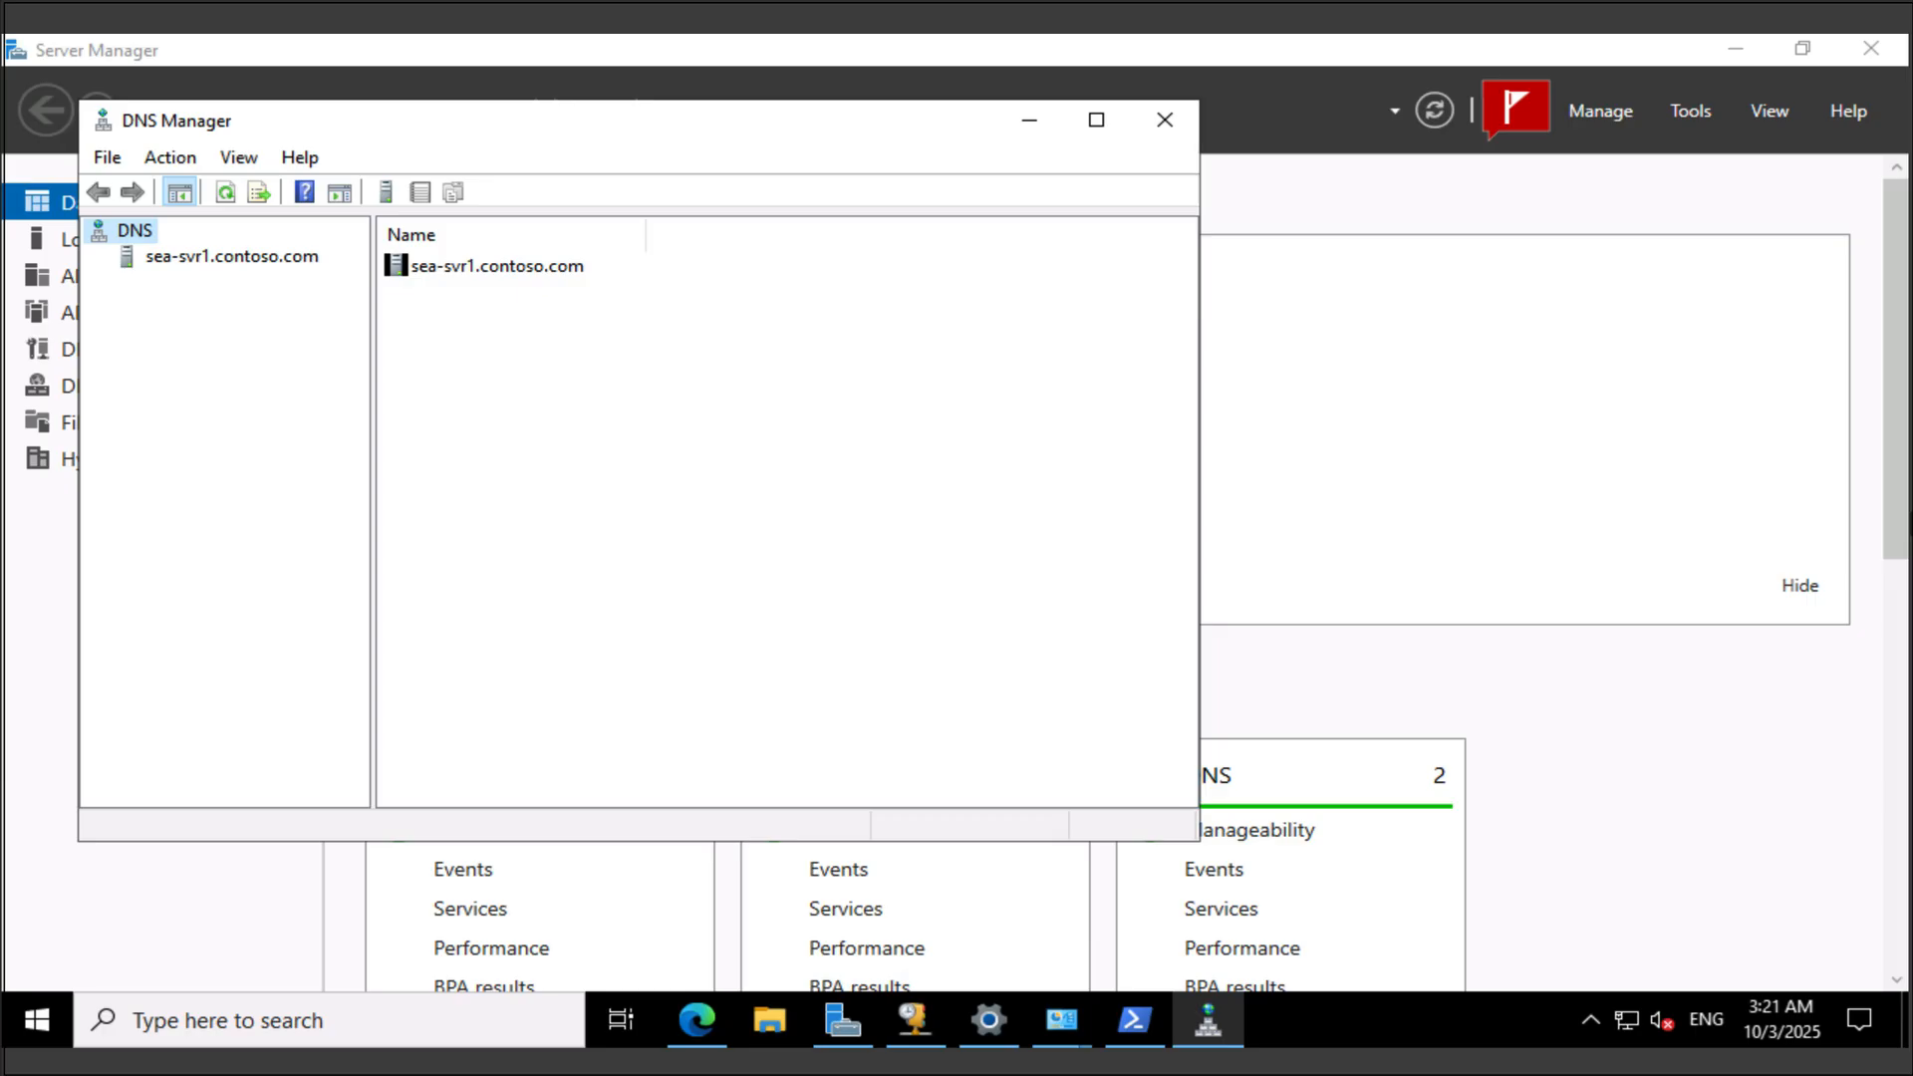
Expand the forward lookup zones of sea-svr1.contoso.com and examine the records in the TreyResearch.net zone.
click(231, 257)
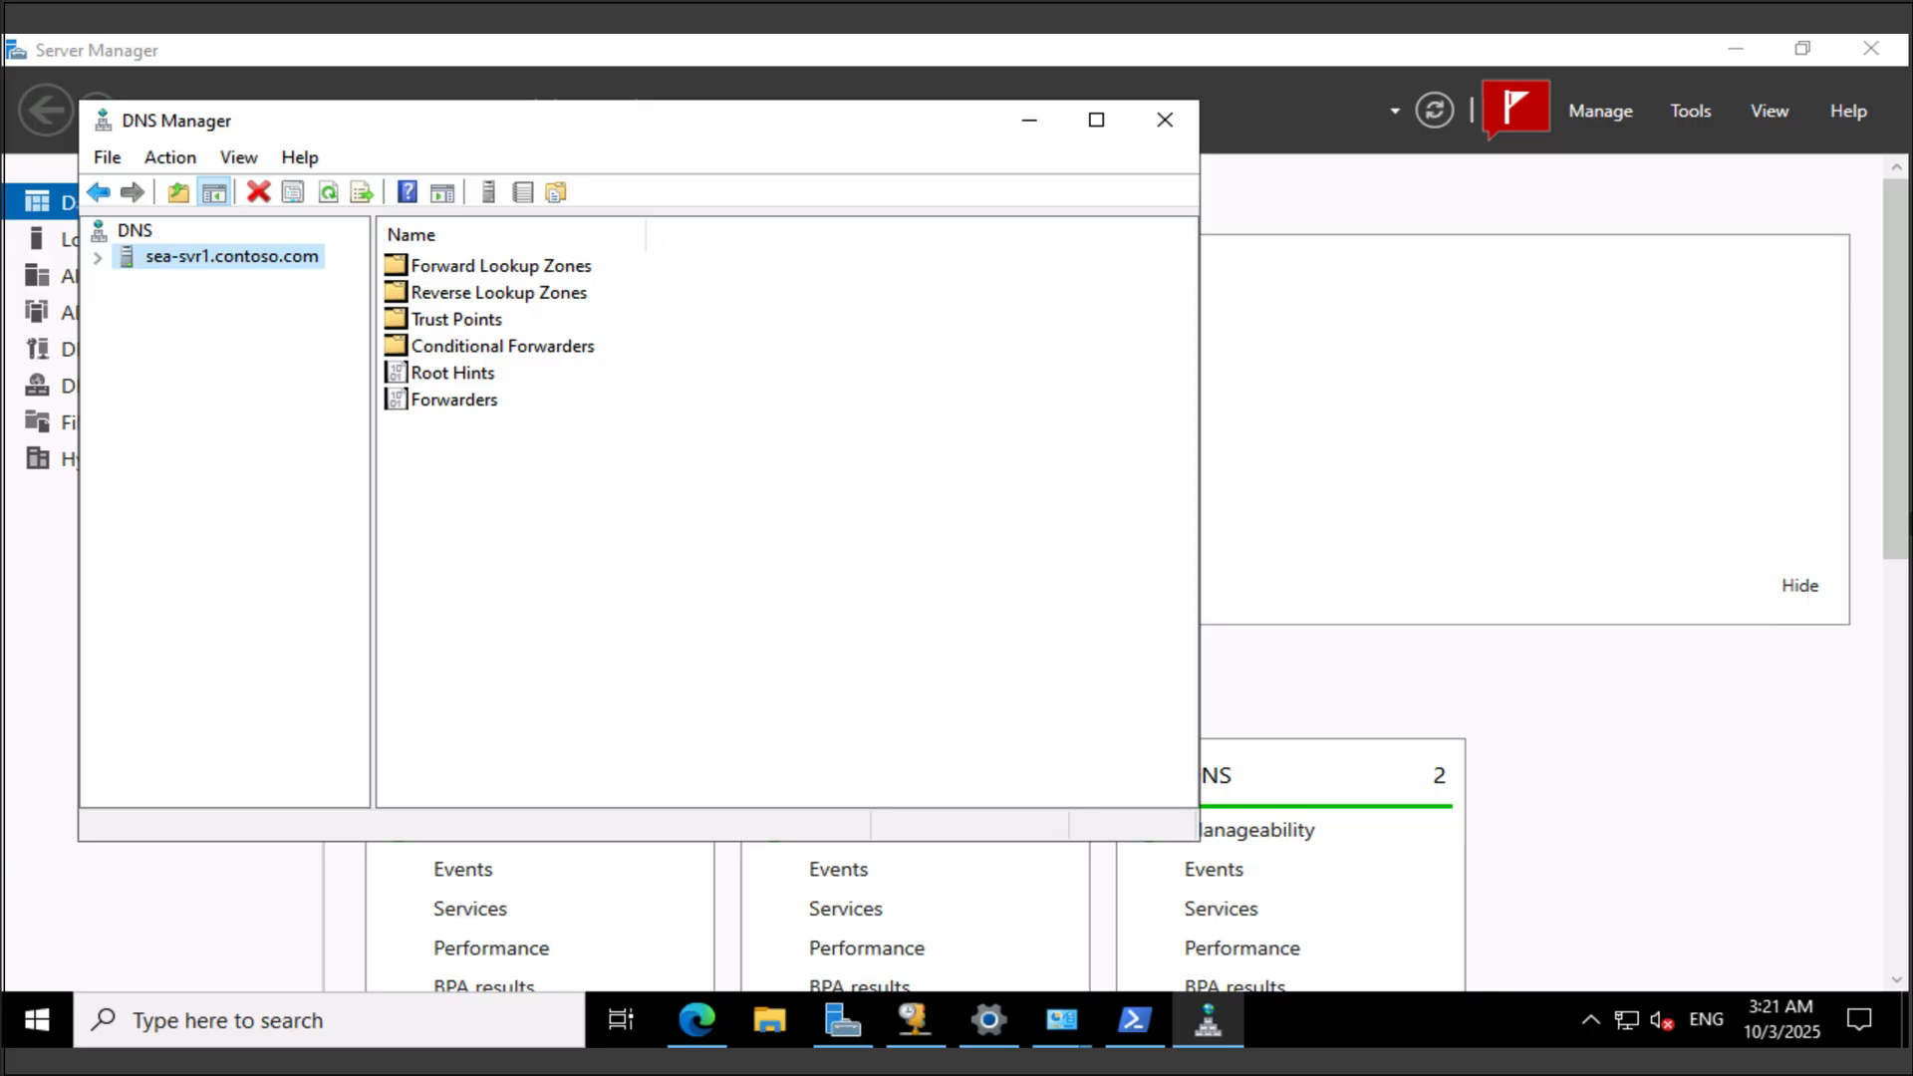
click(98, 258)
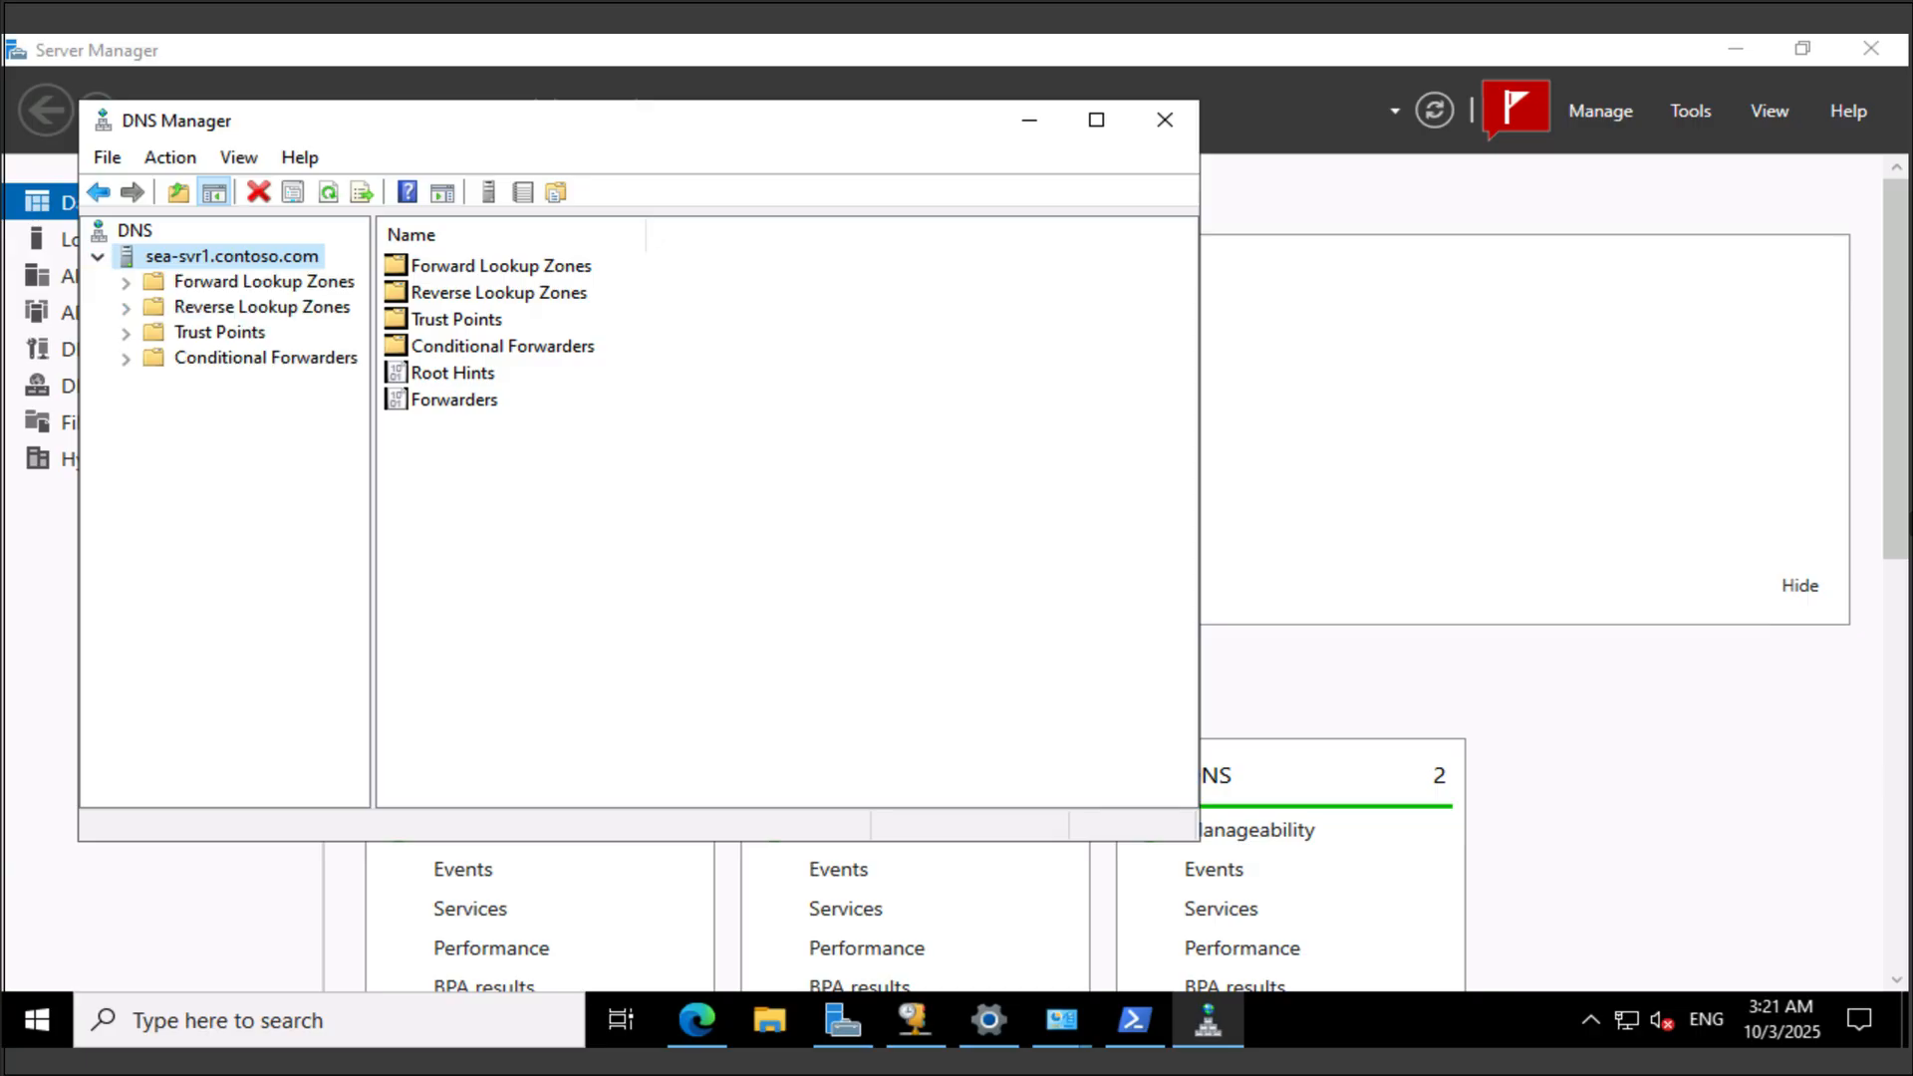
click(126, 283)
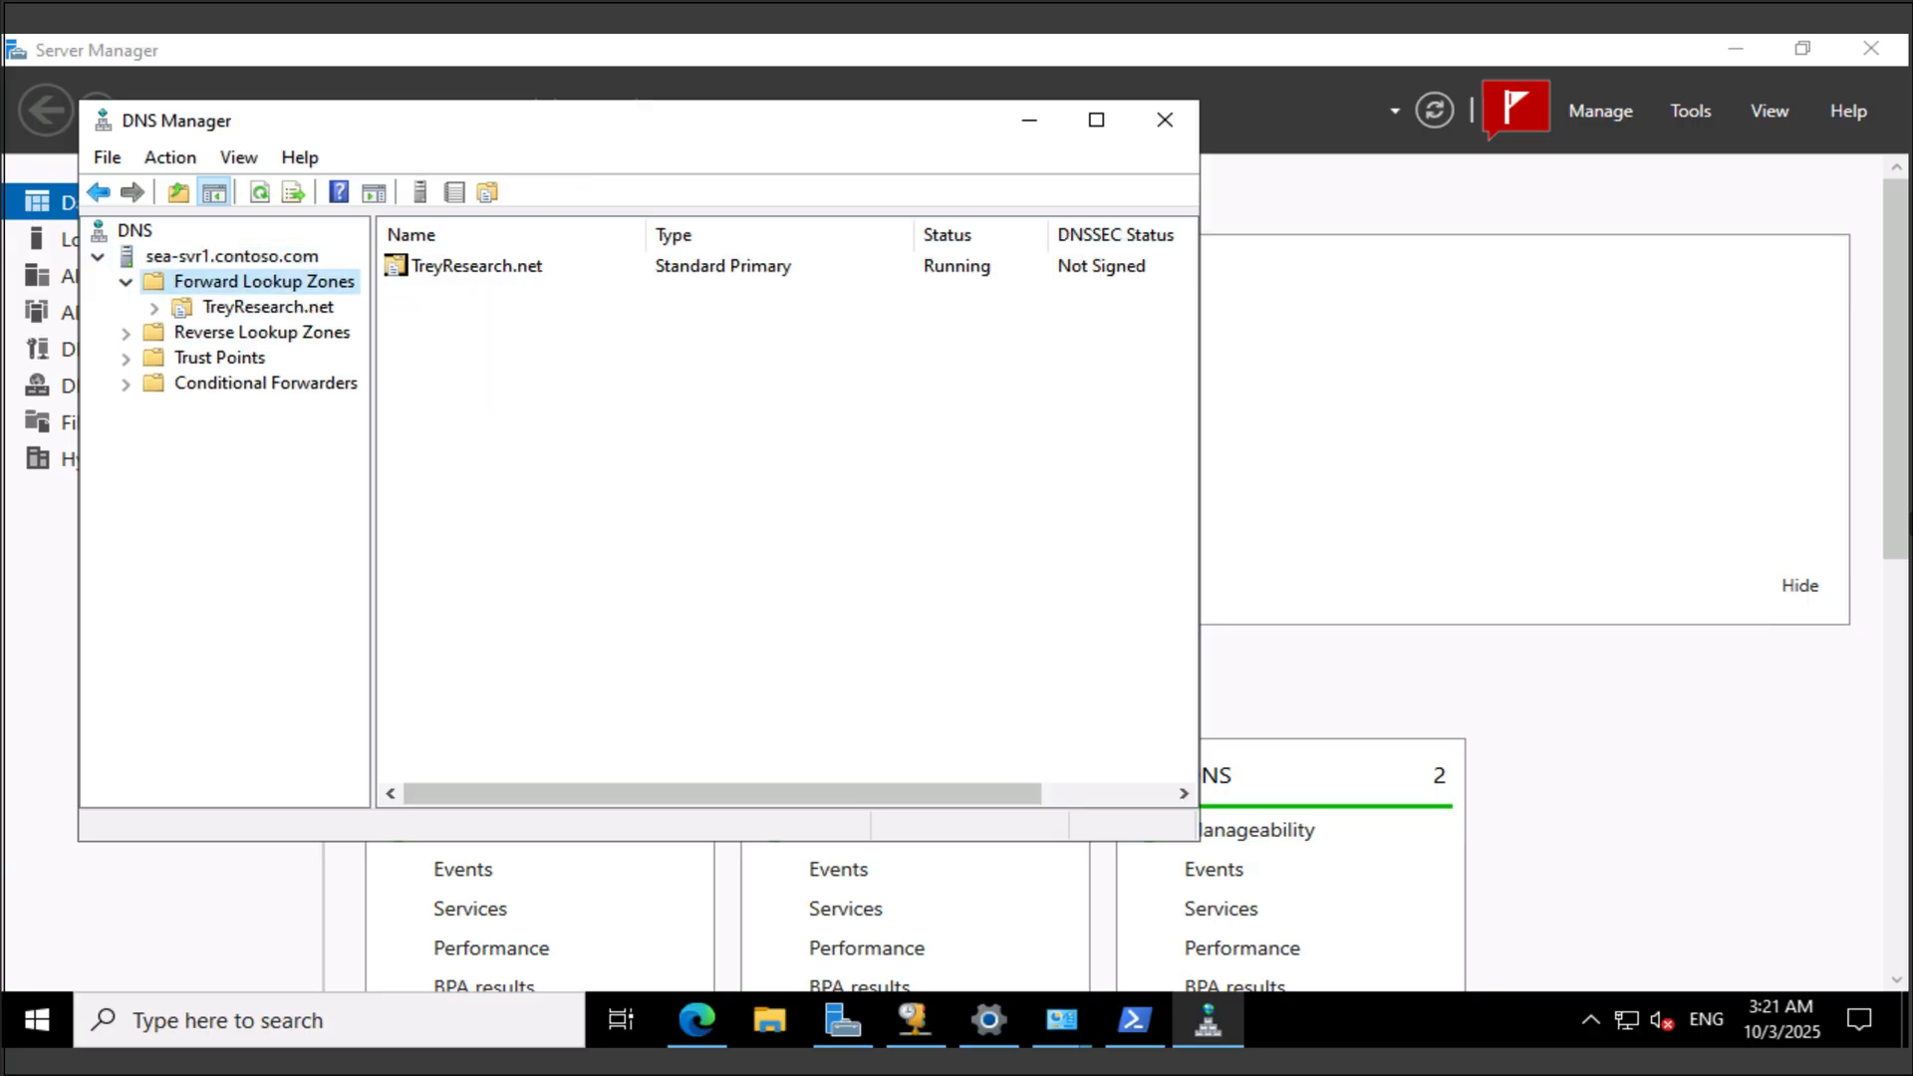
click(267, 308)
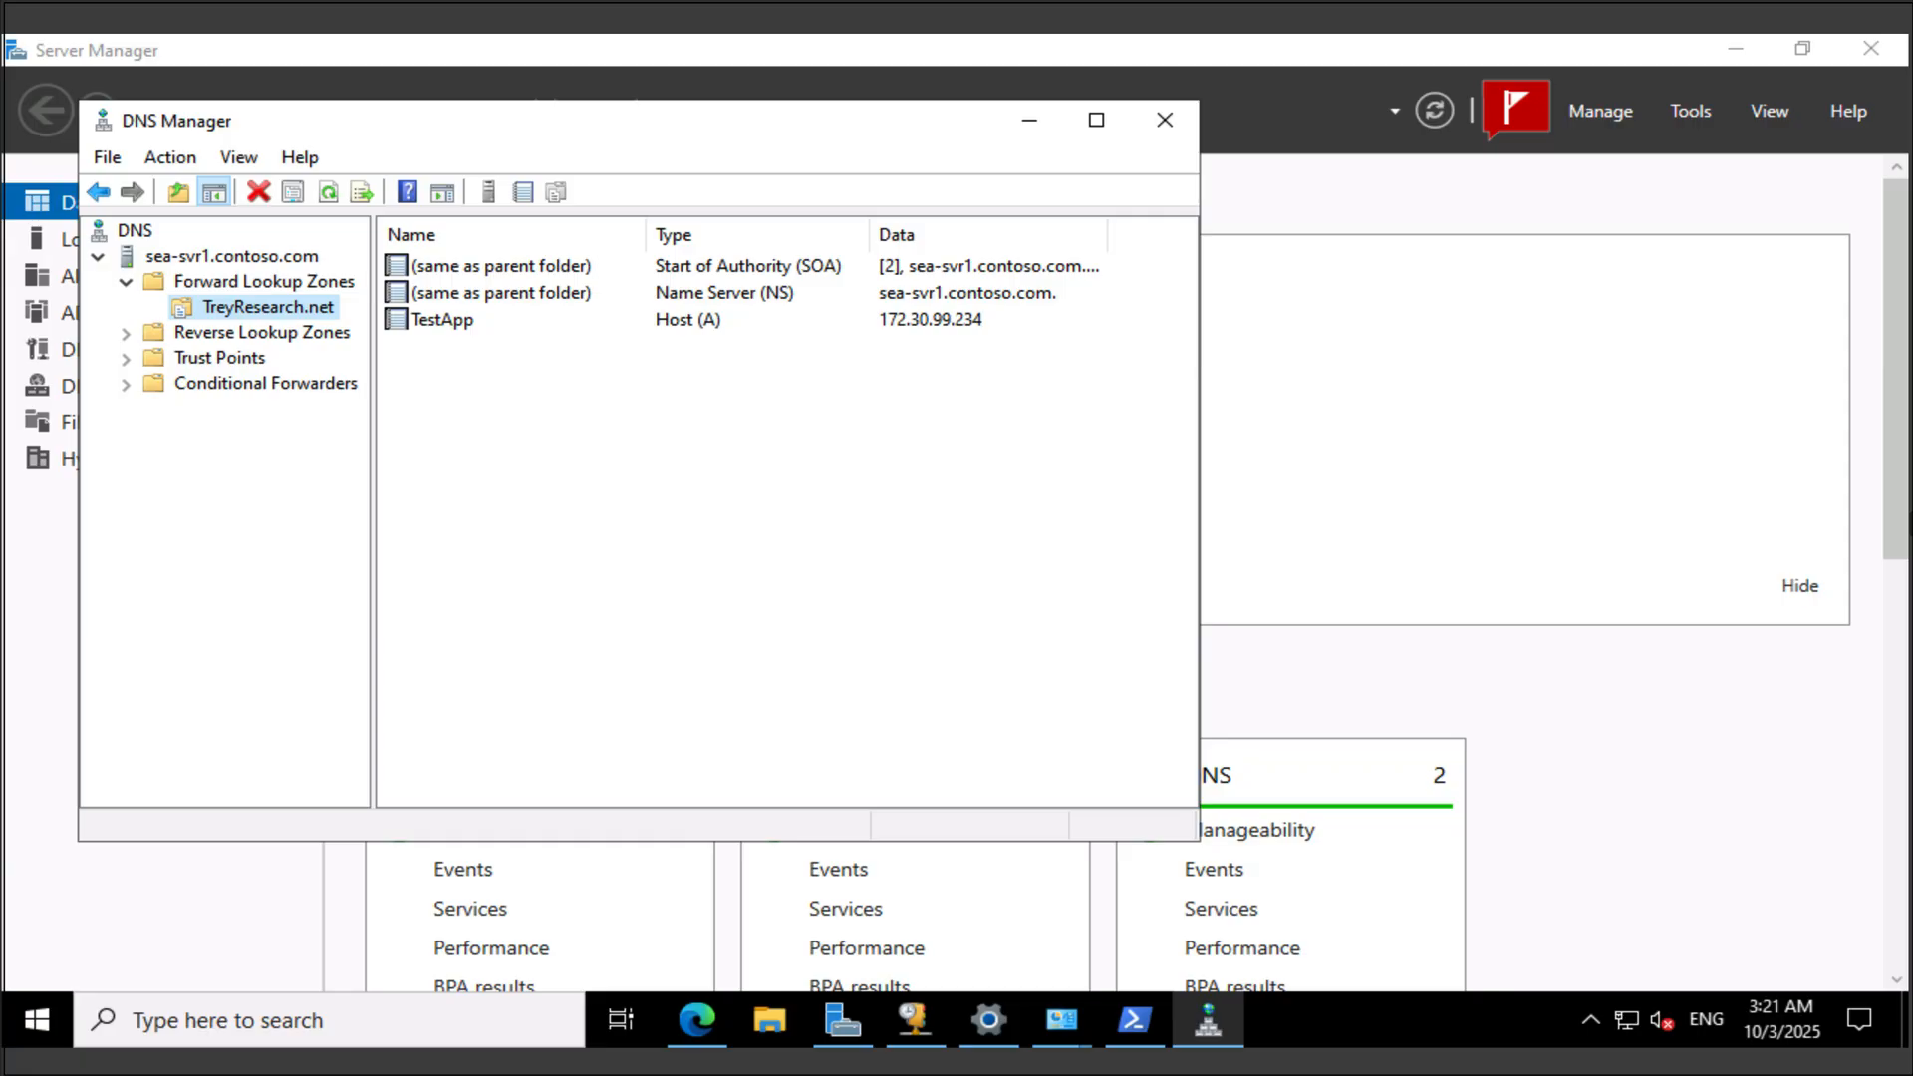
Add 131.107.0.100 as a forwarder in the properties of the sea-svr1.contoso.com DNS server.
right_click(229, 257)
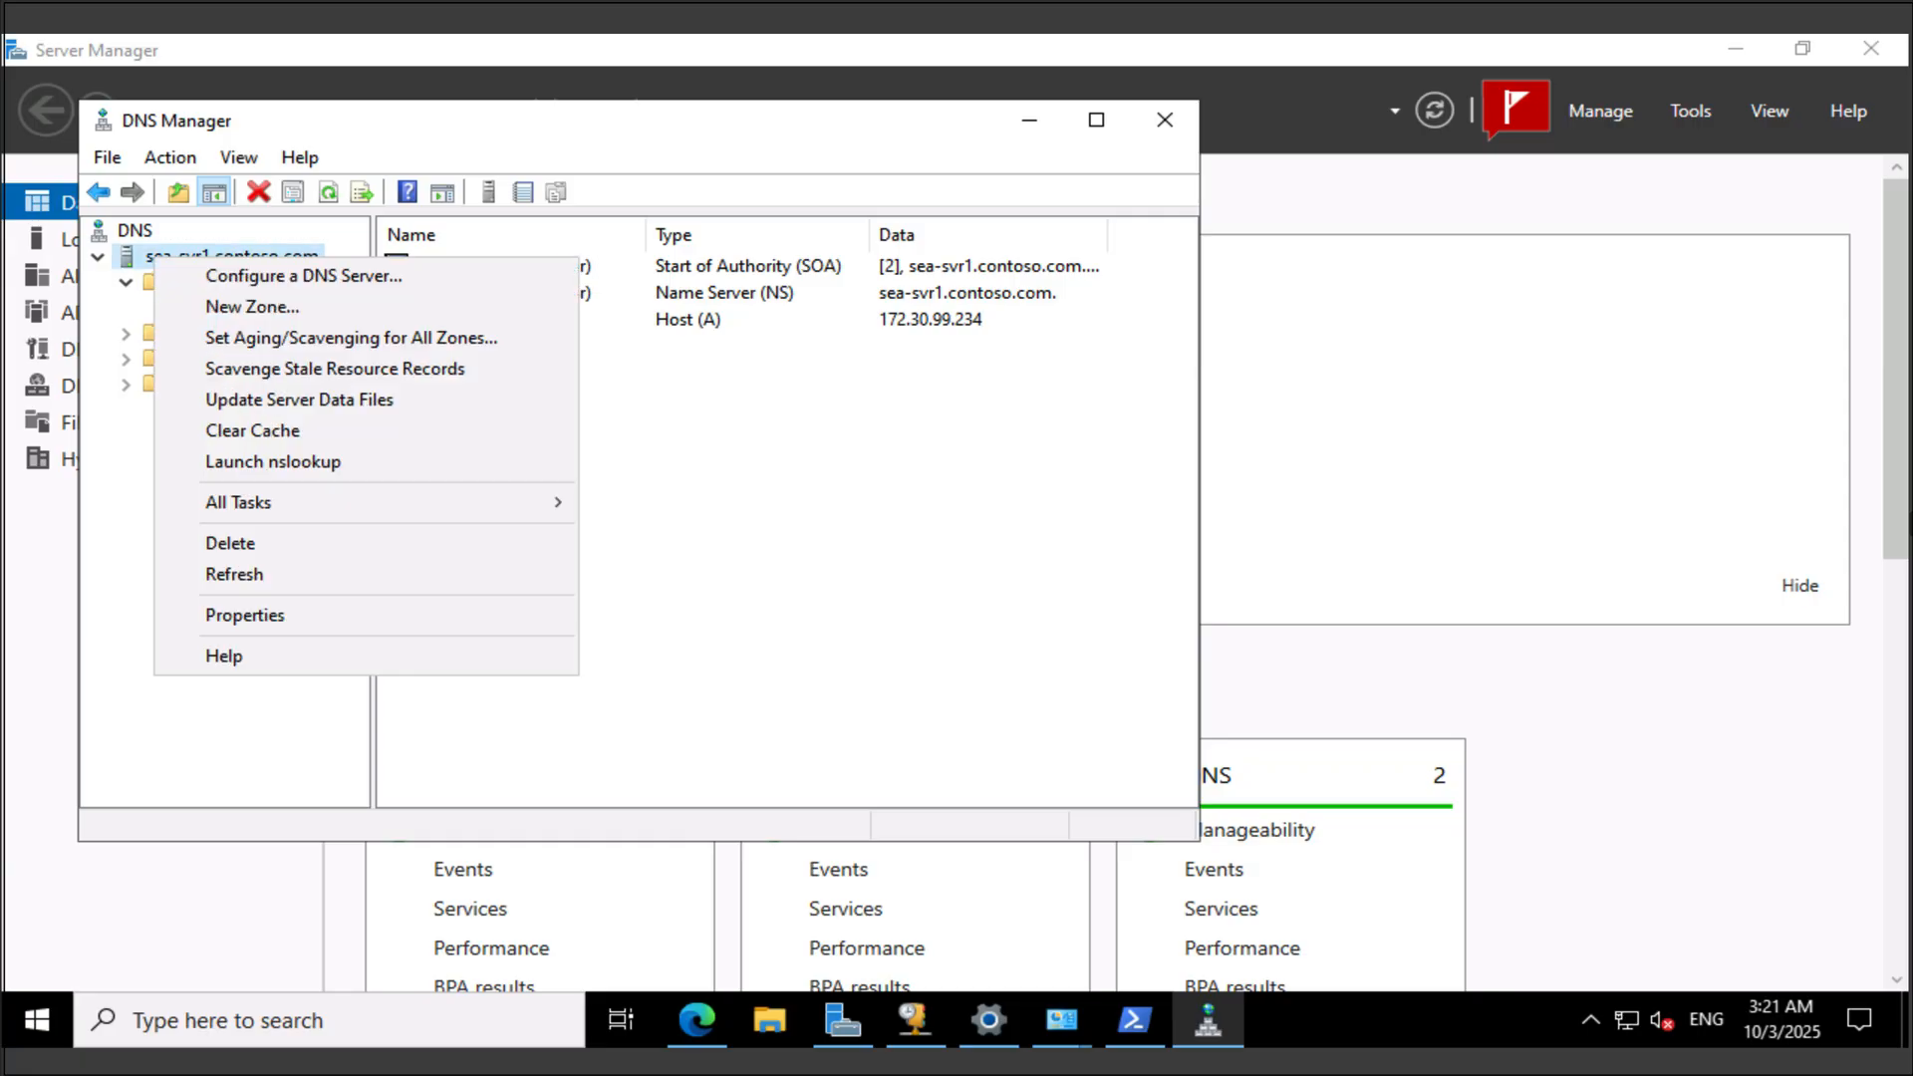
click(245, 615)
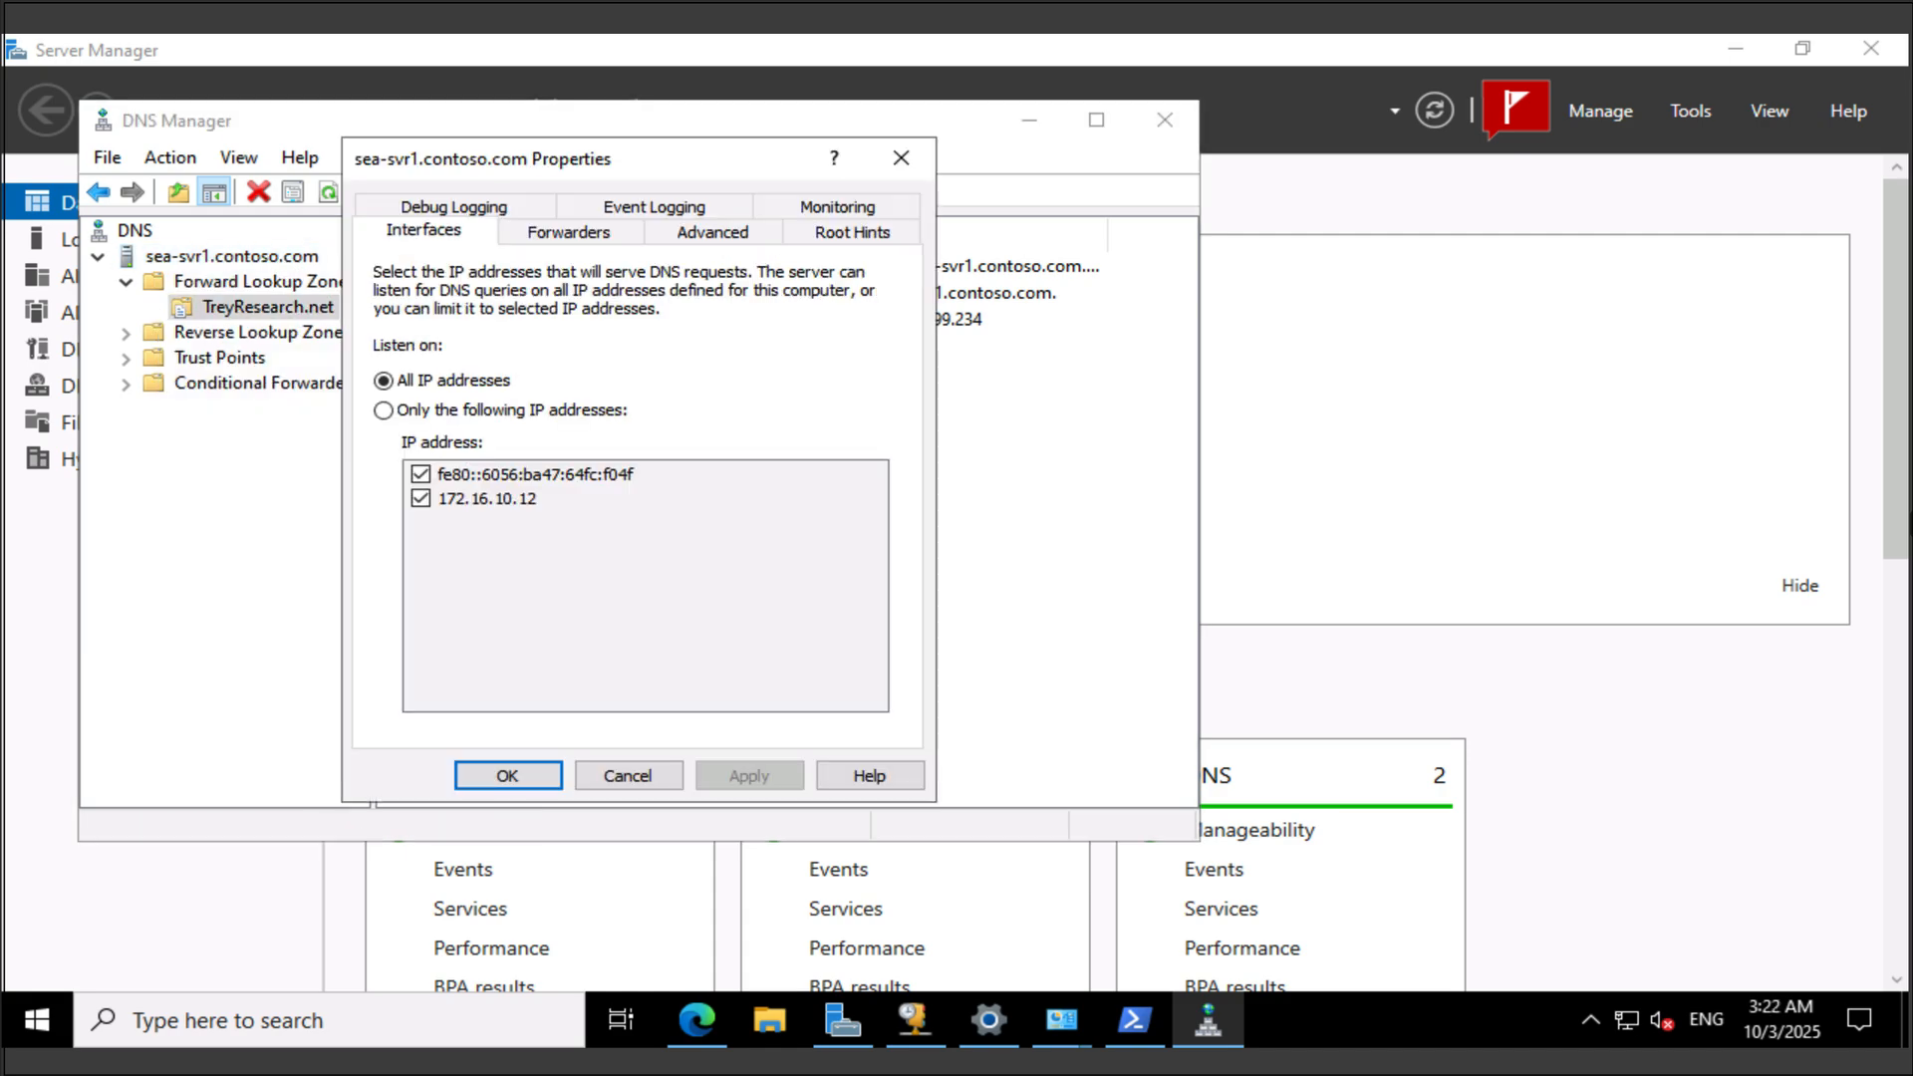
click(569, 232)
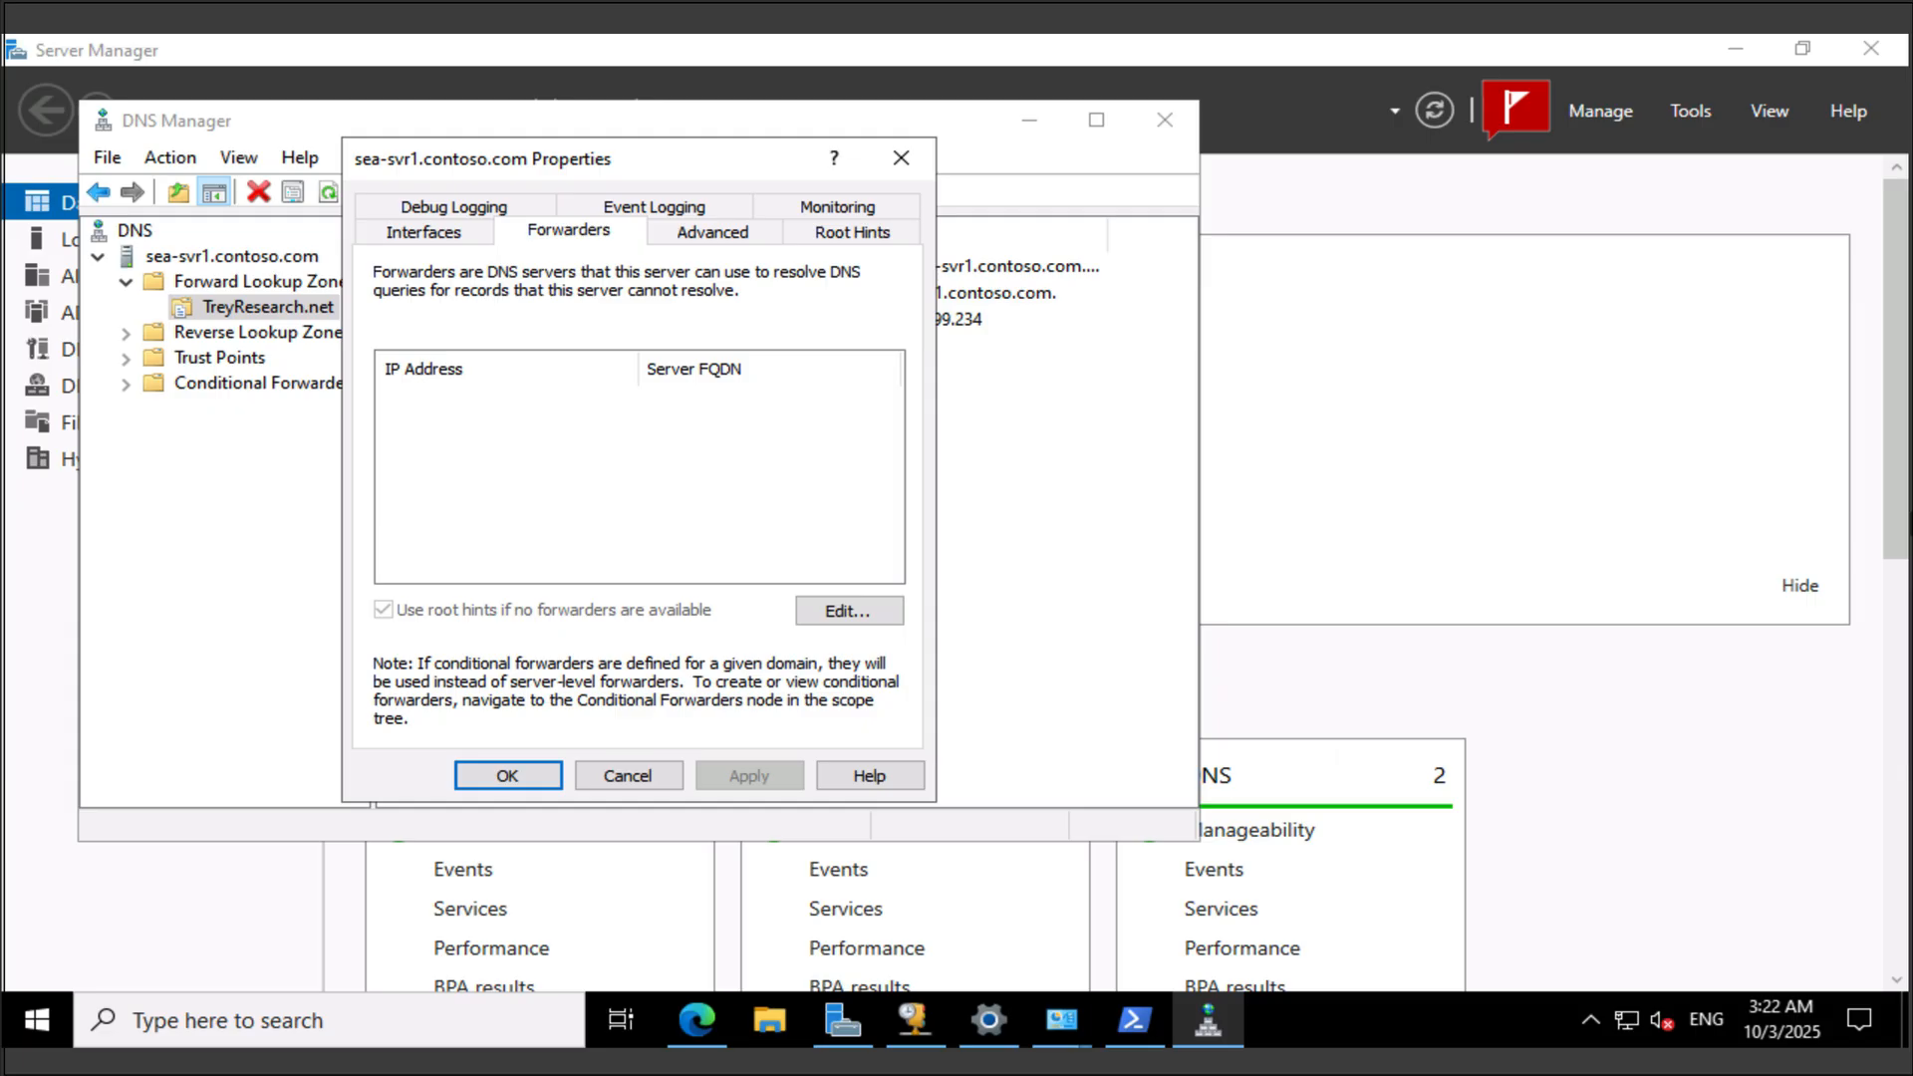
click(848, 611)
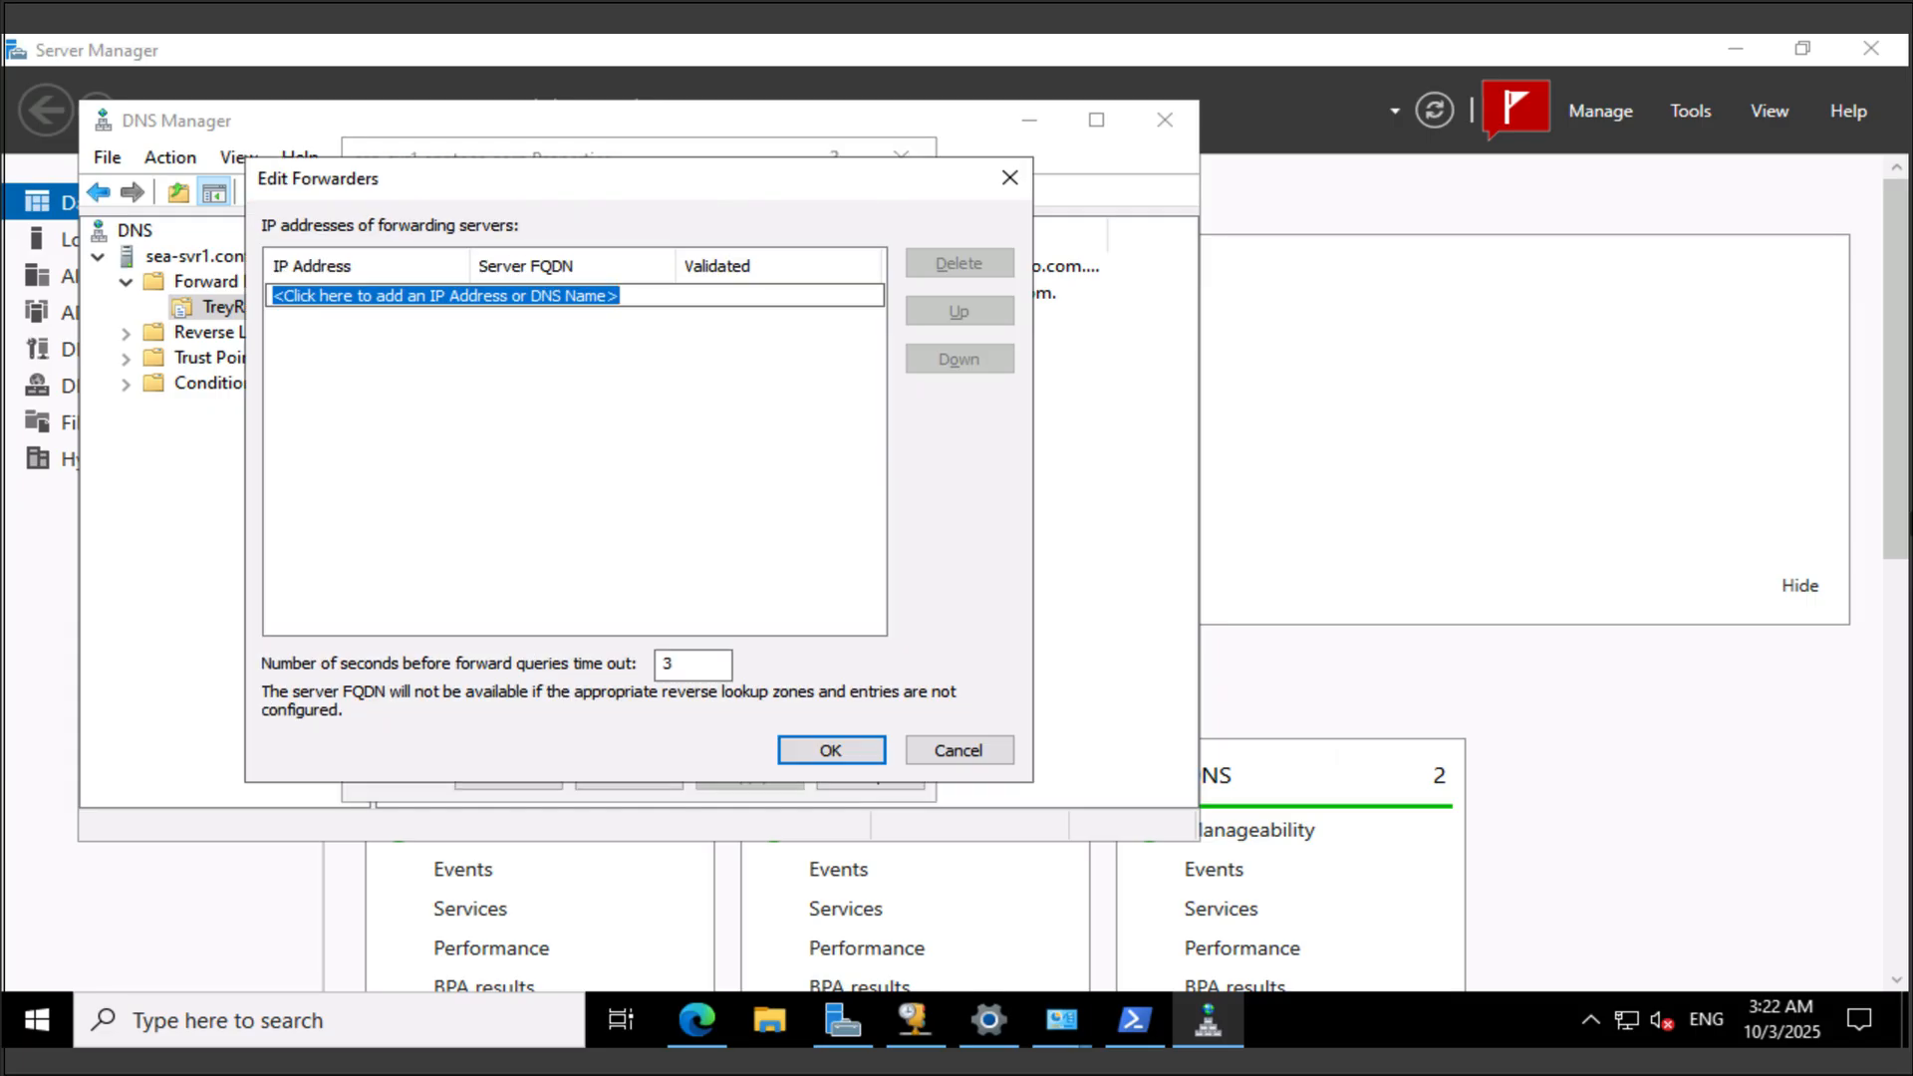
click(445, 296)
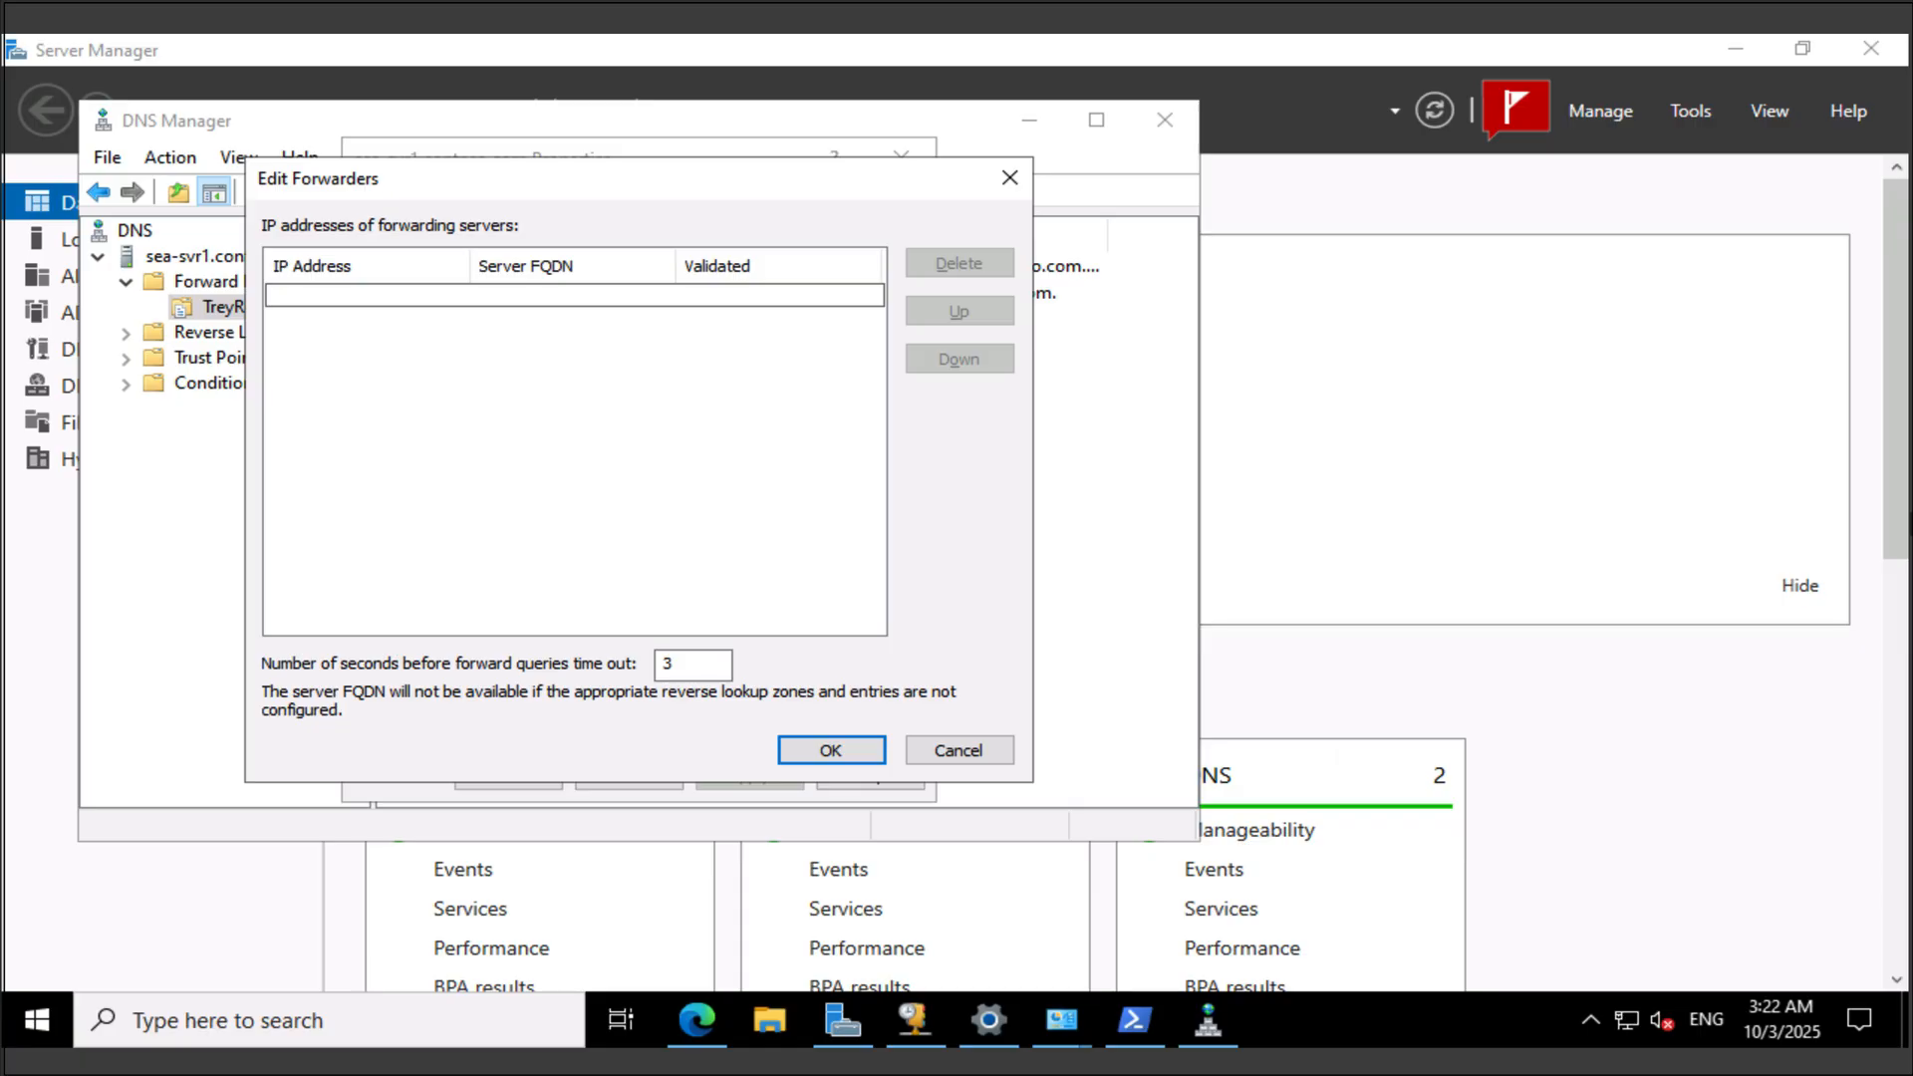
text(131.107.0.100)
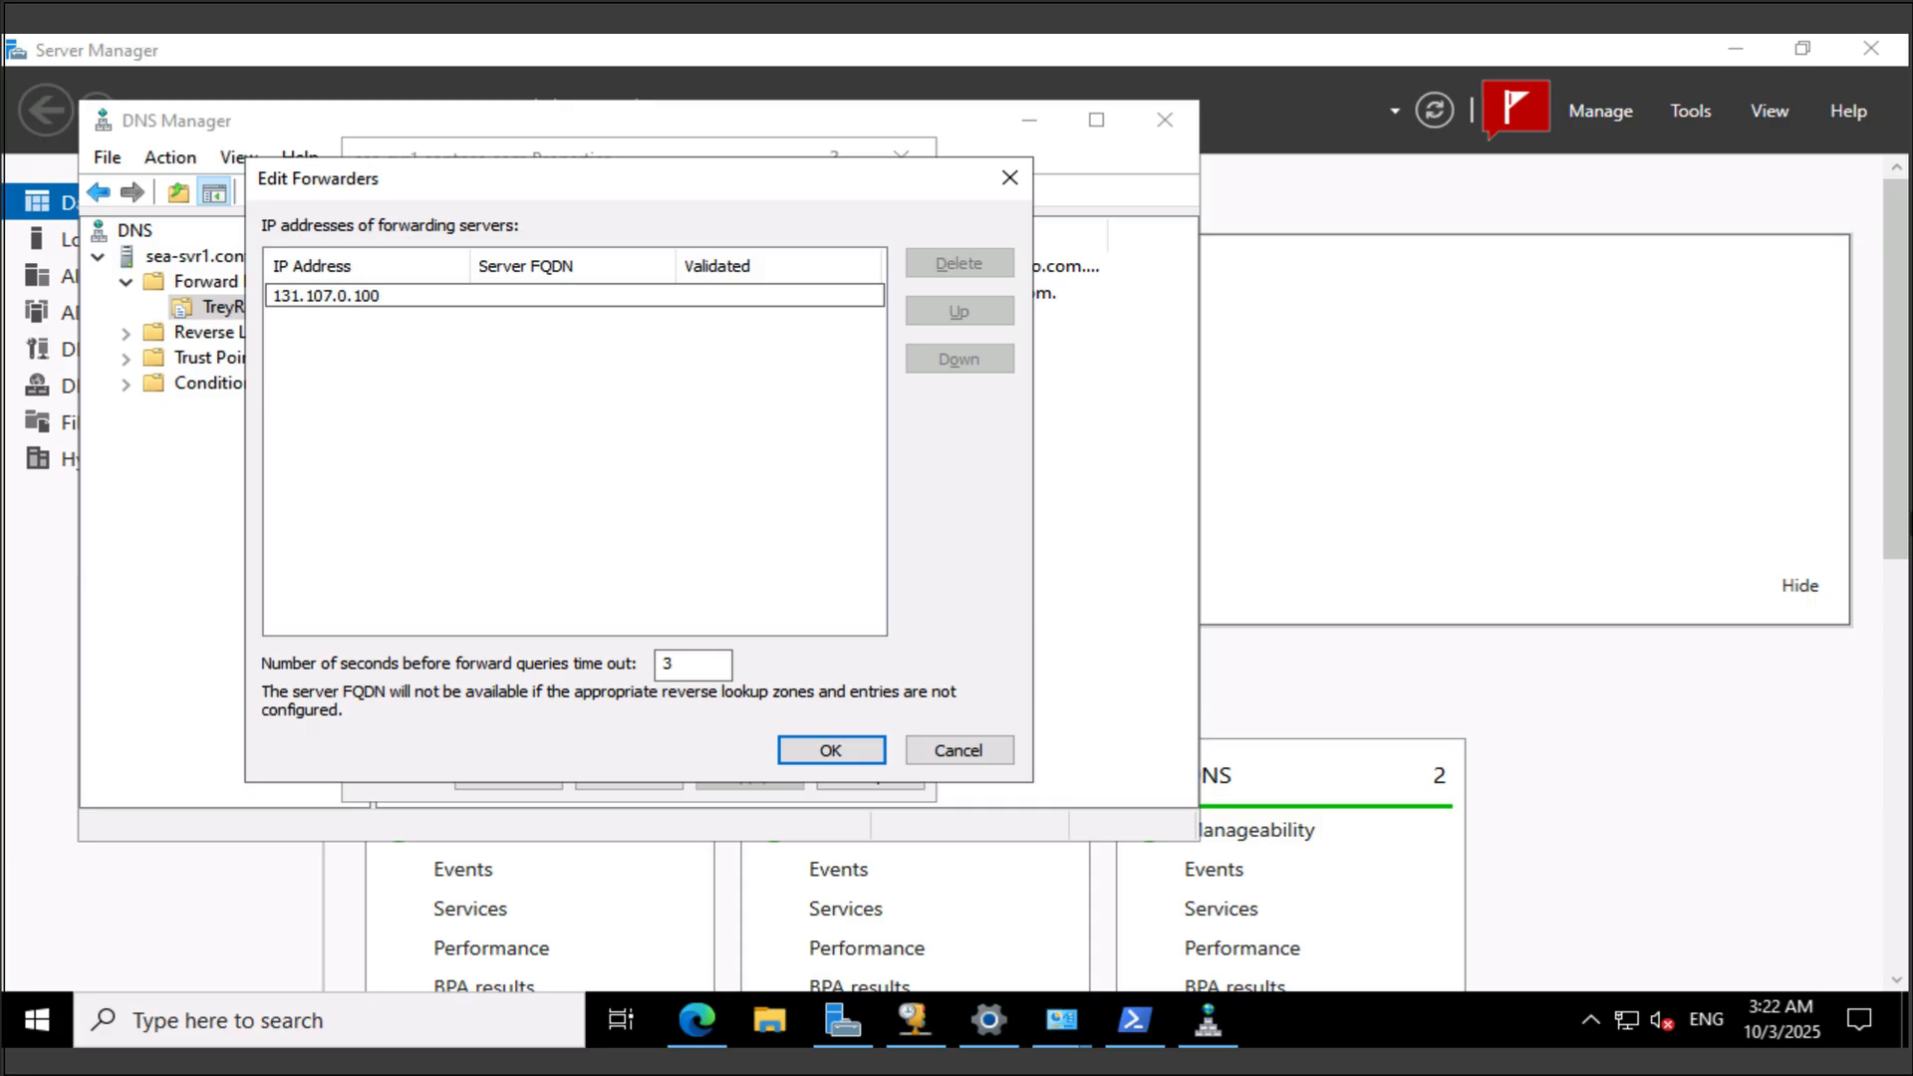
key(Return)
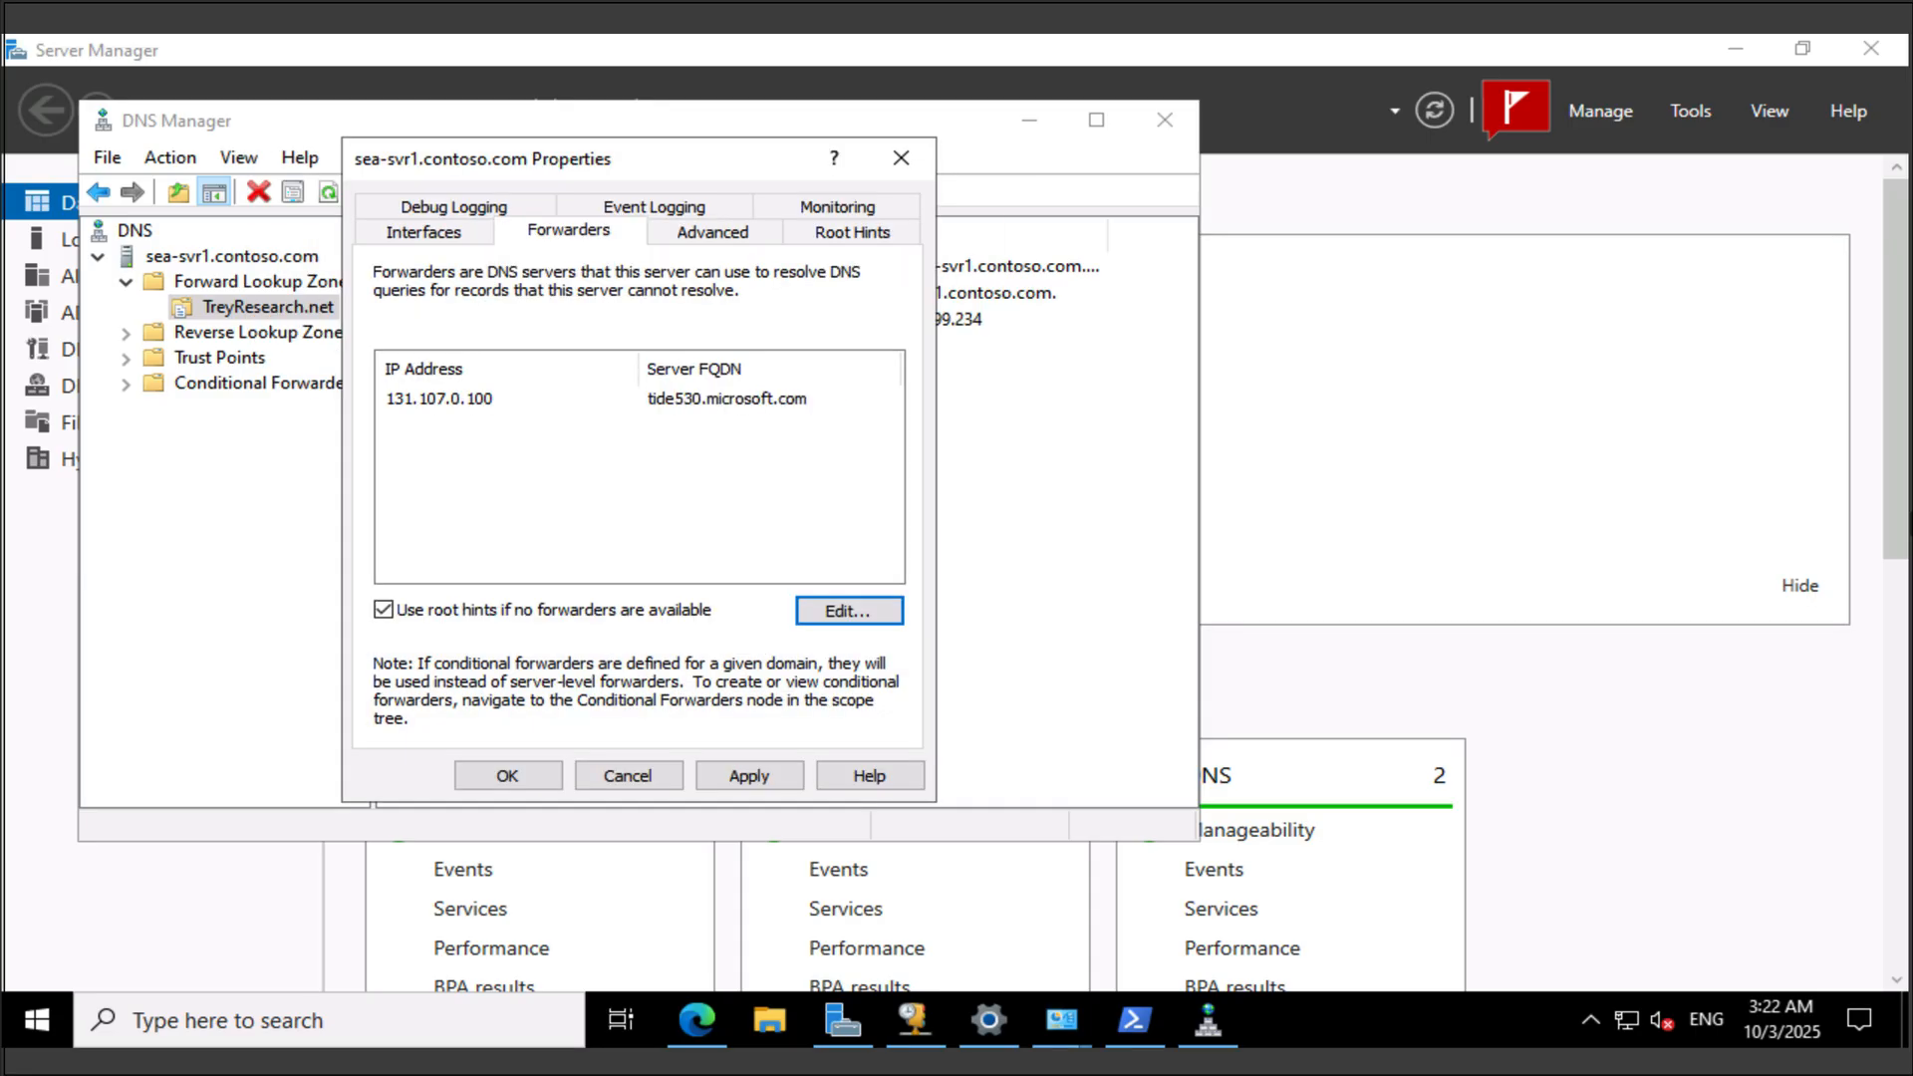
key(Return)
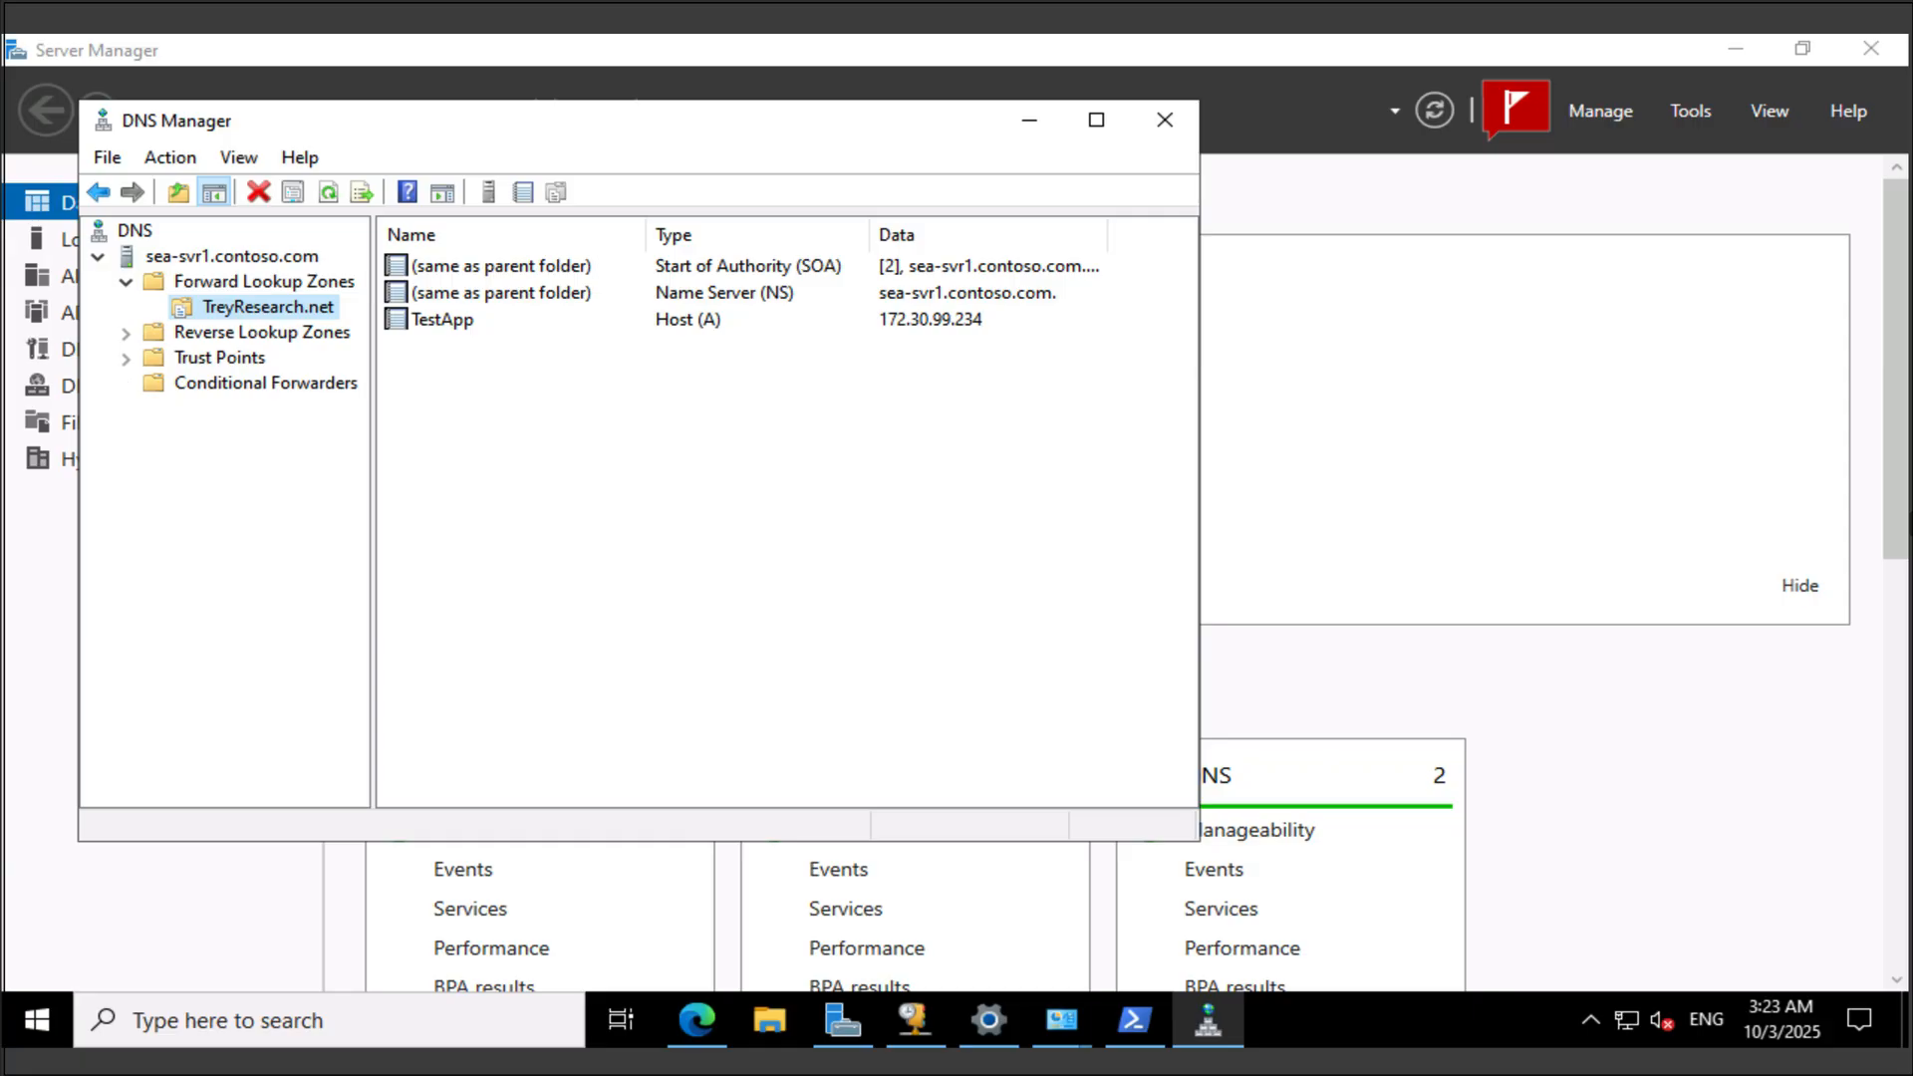
Create a conditional forwarder for the DNS domain constoso.com with master server 172.16.10.10.
click(265, 383)
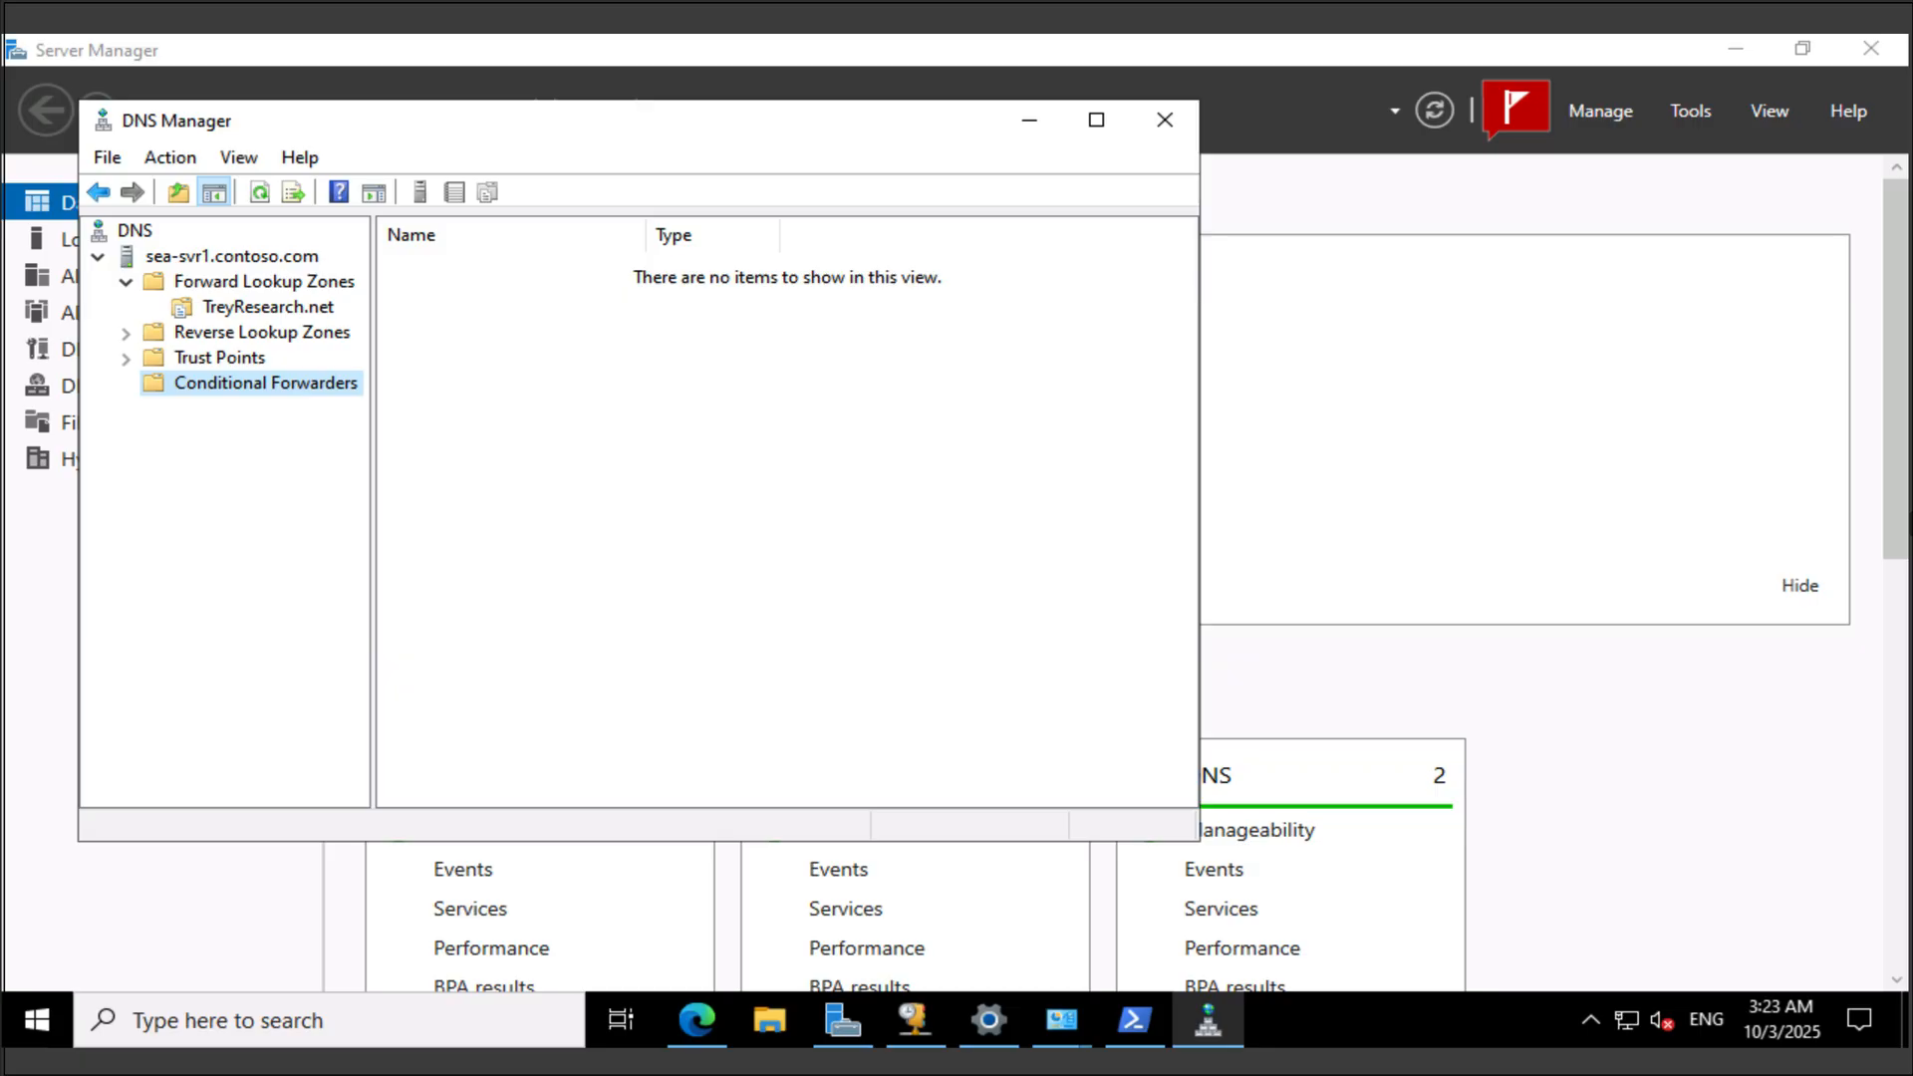
right_click(280, 383)
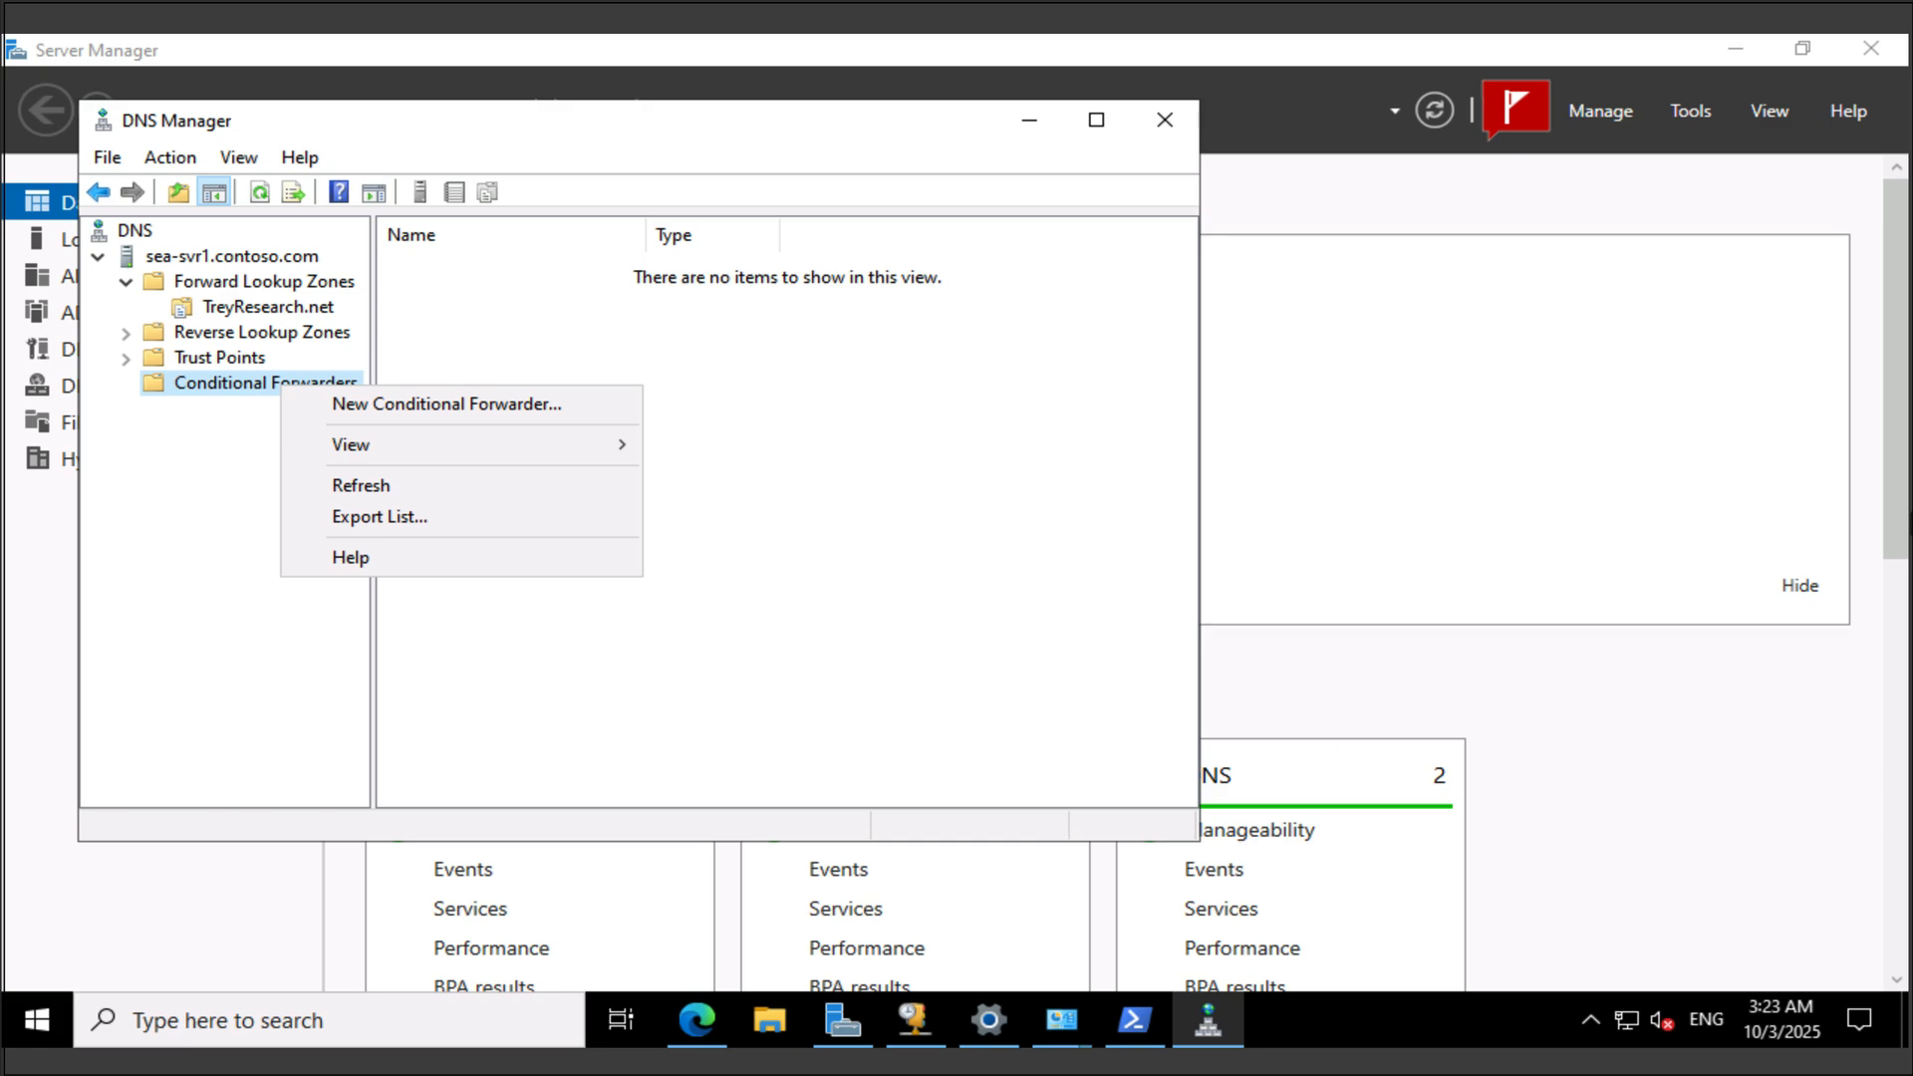
click(446, 403)
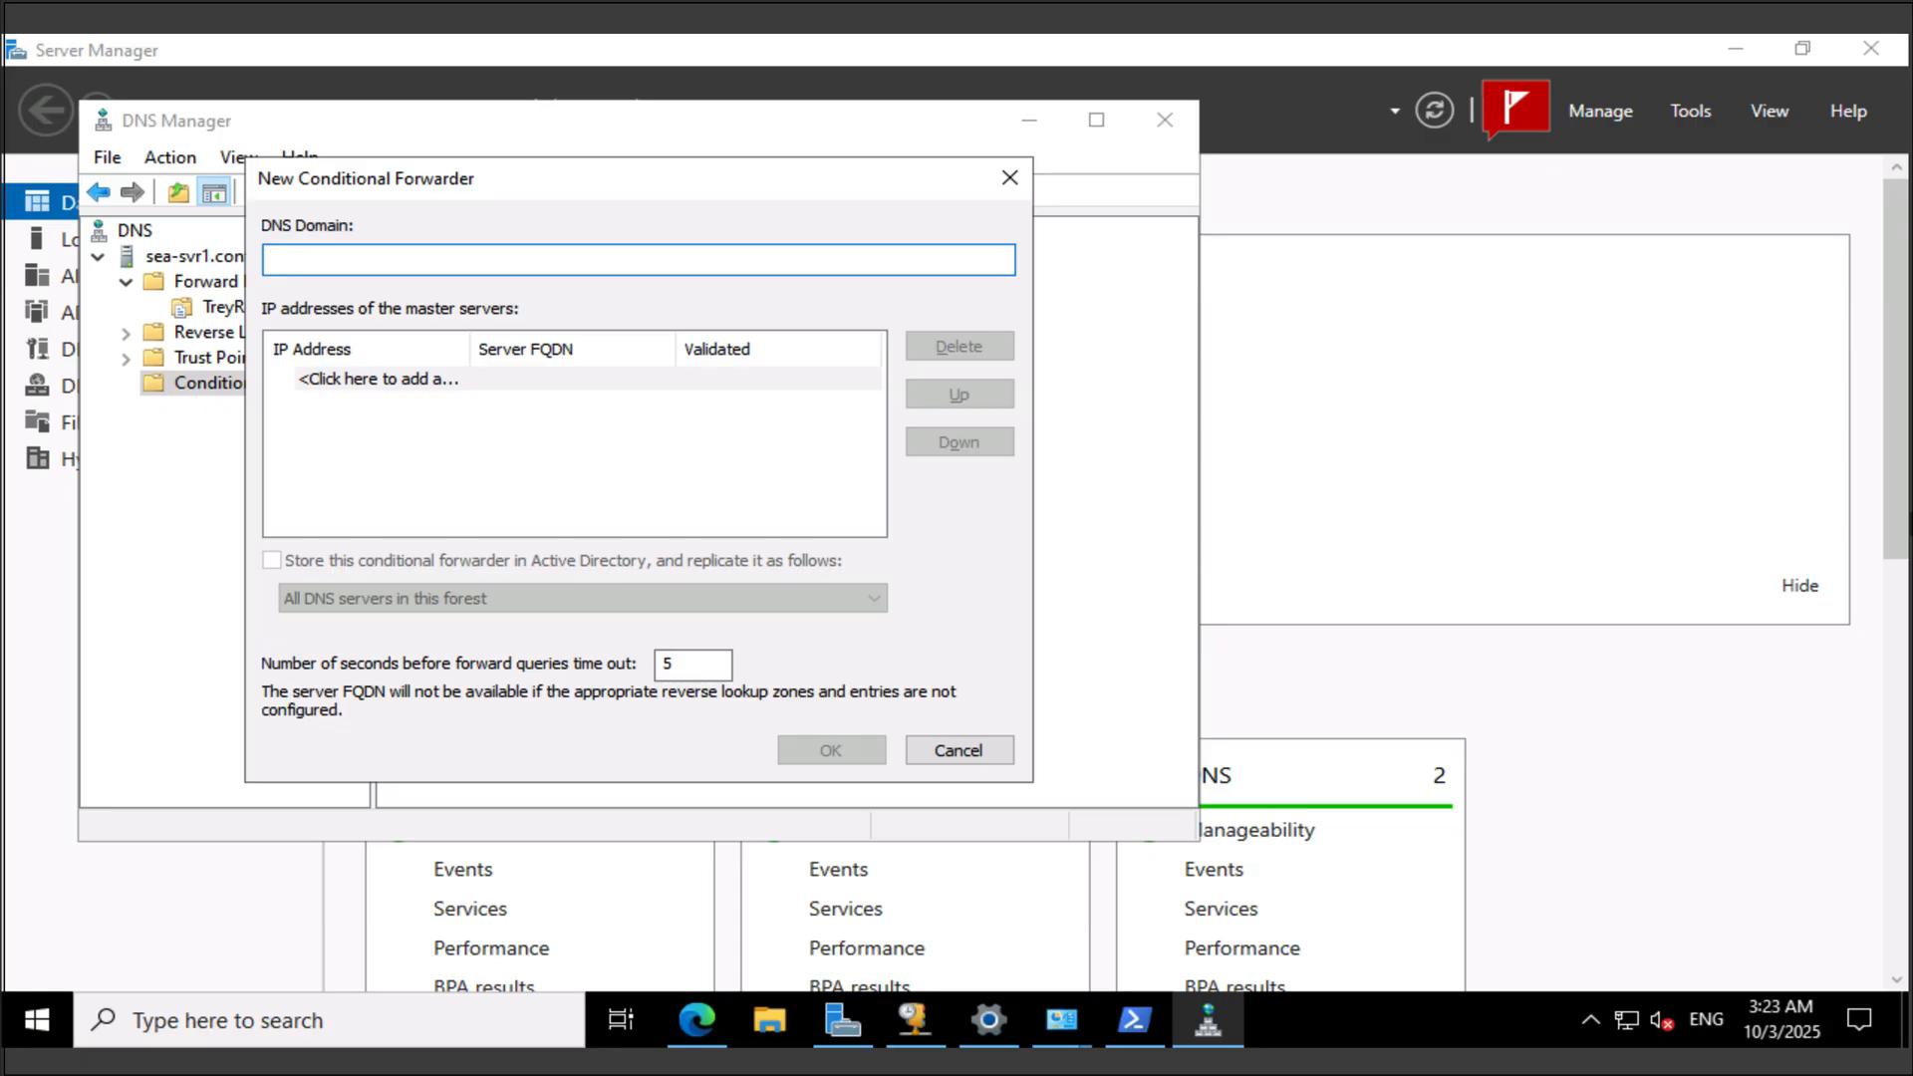
text(constoso.com)
key(Tab)
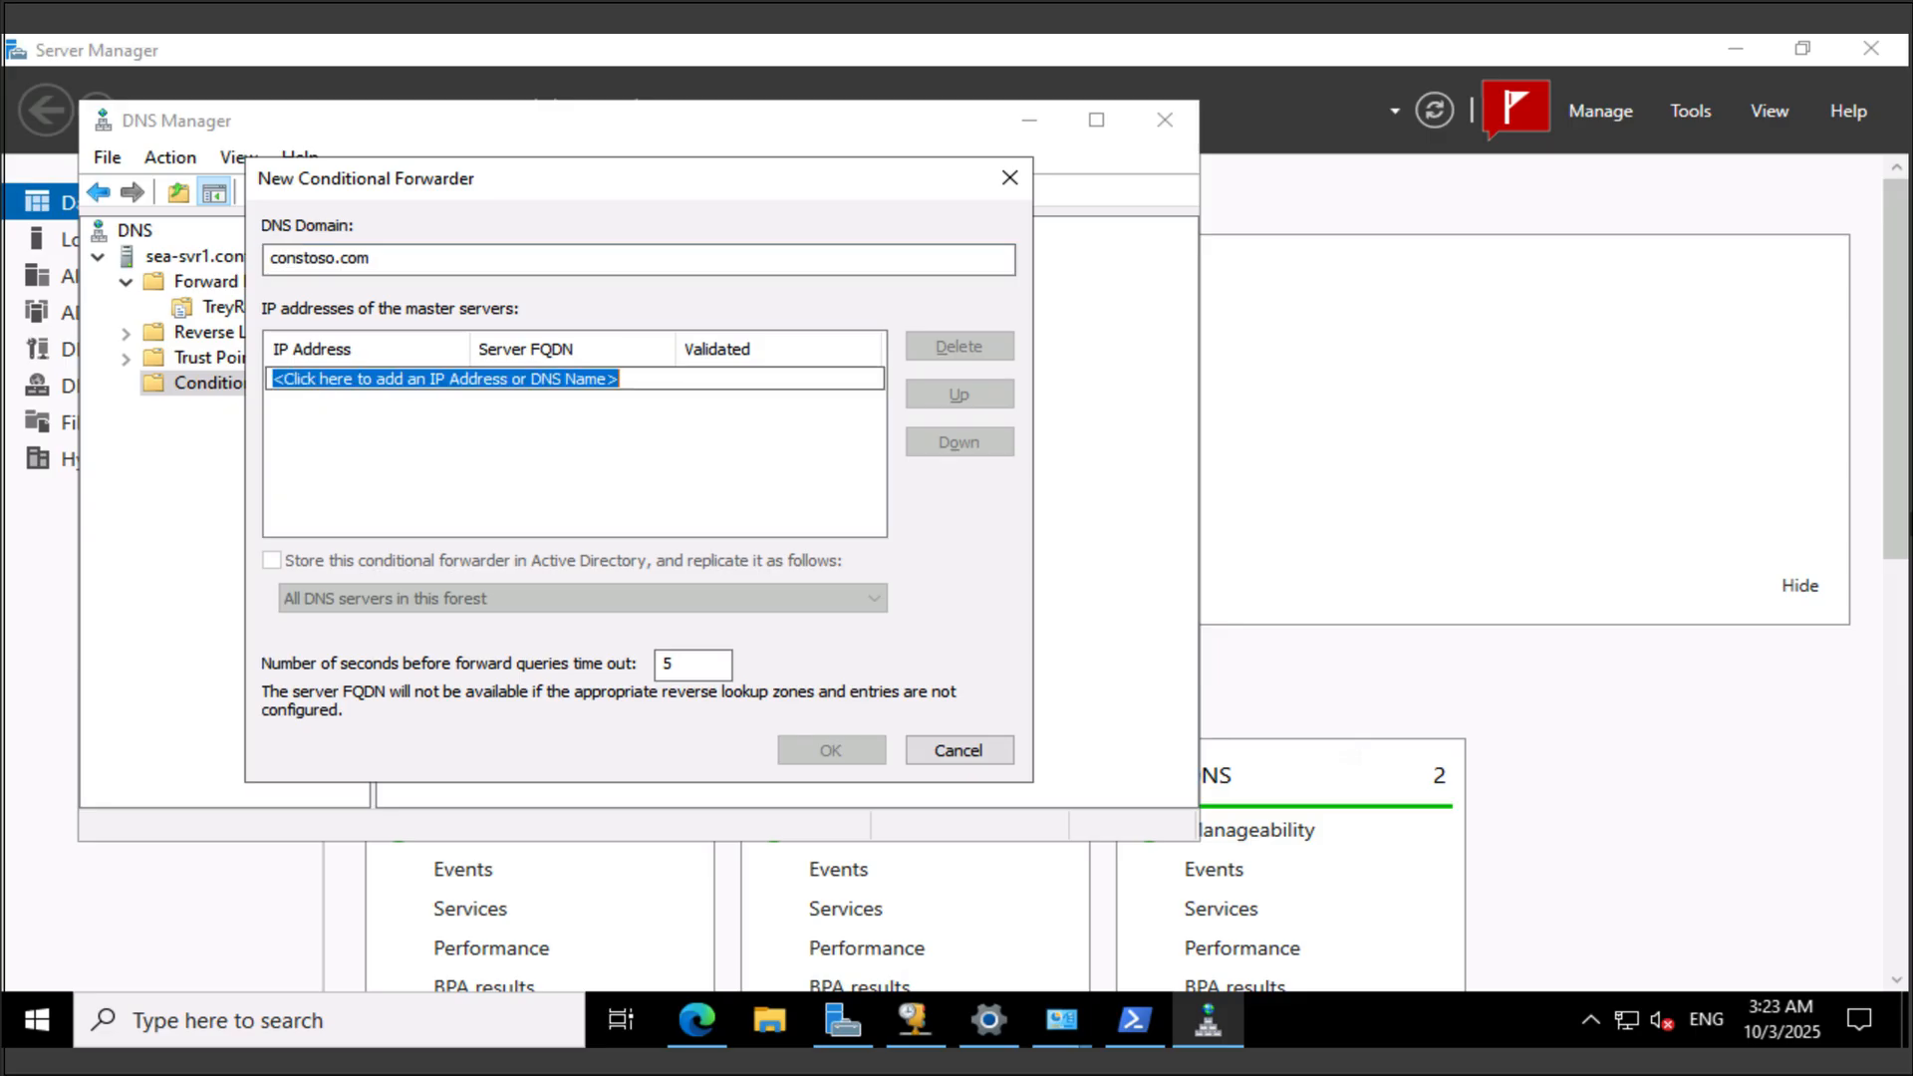
key(BackSpace)
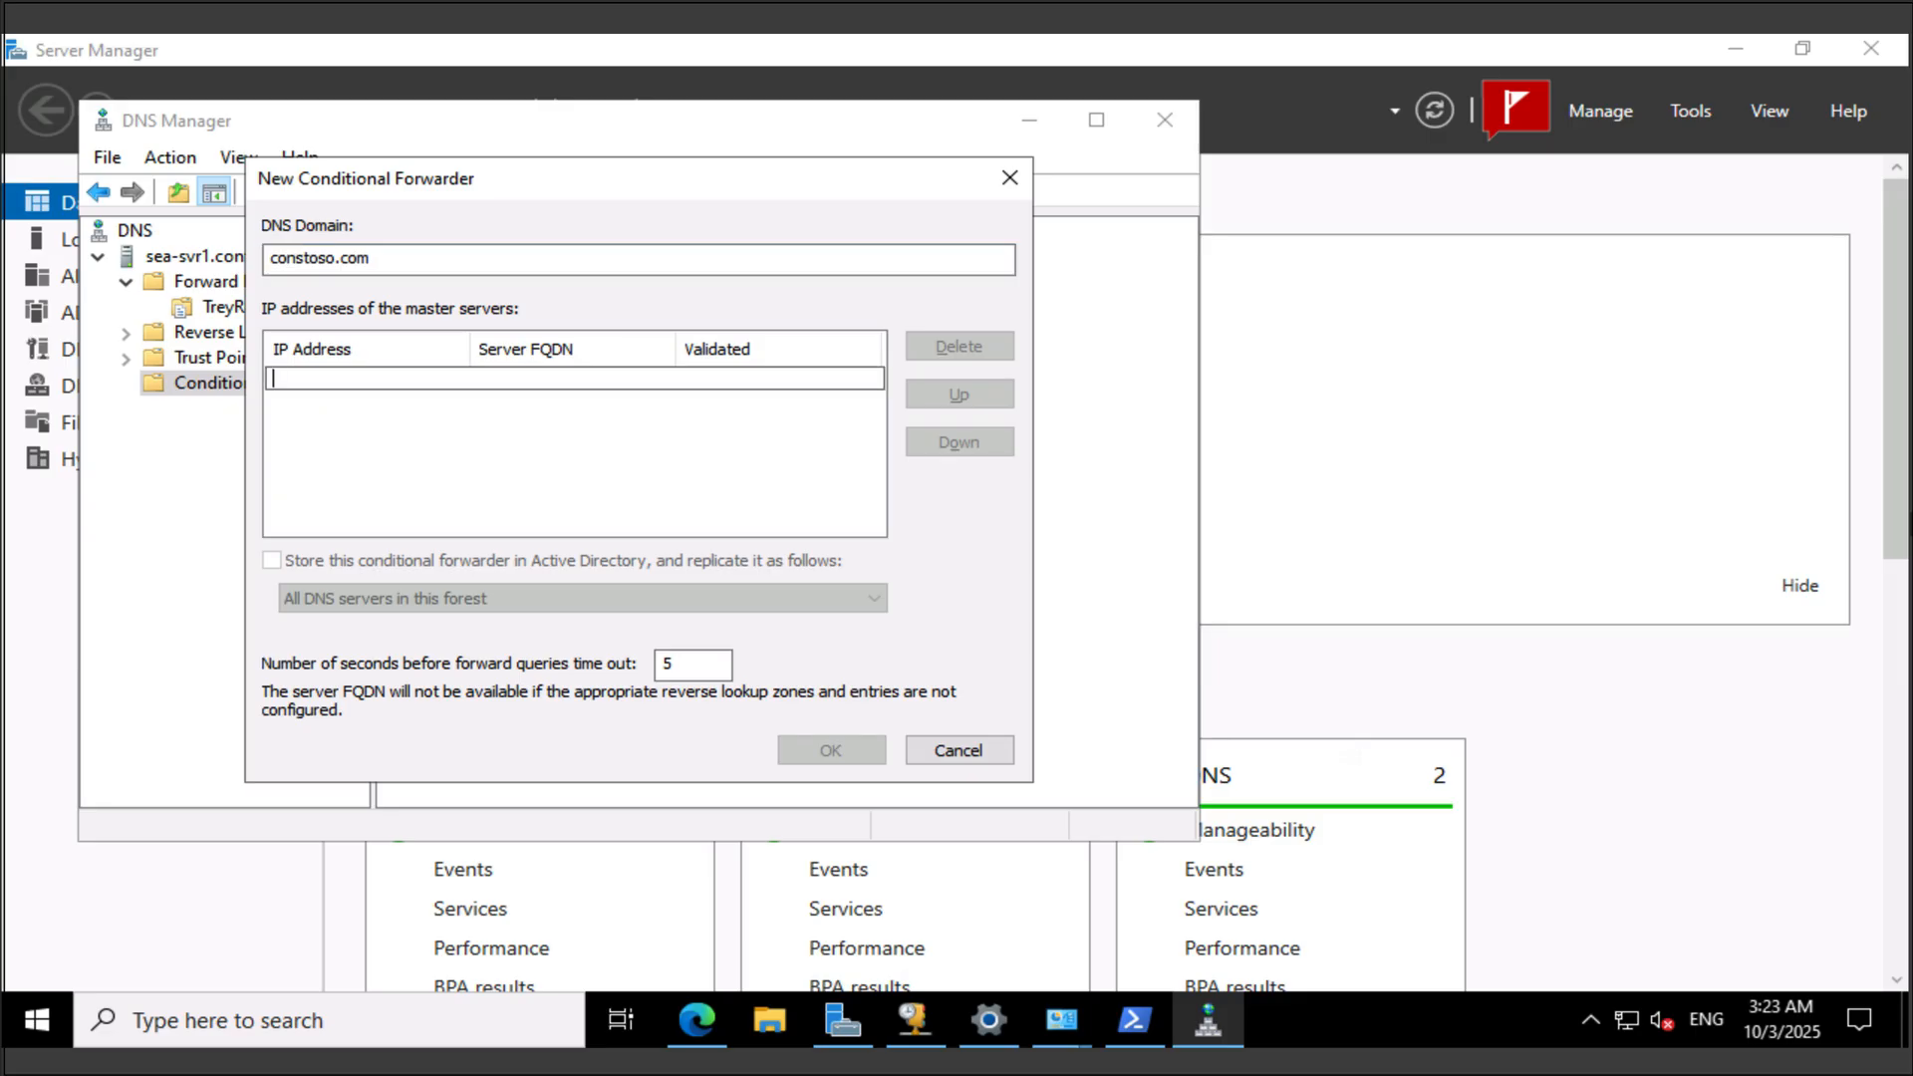
text(172.16.10.10)
key(Tab)
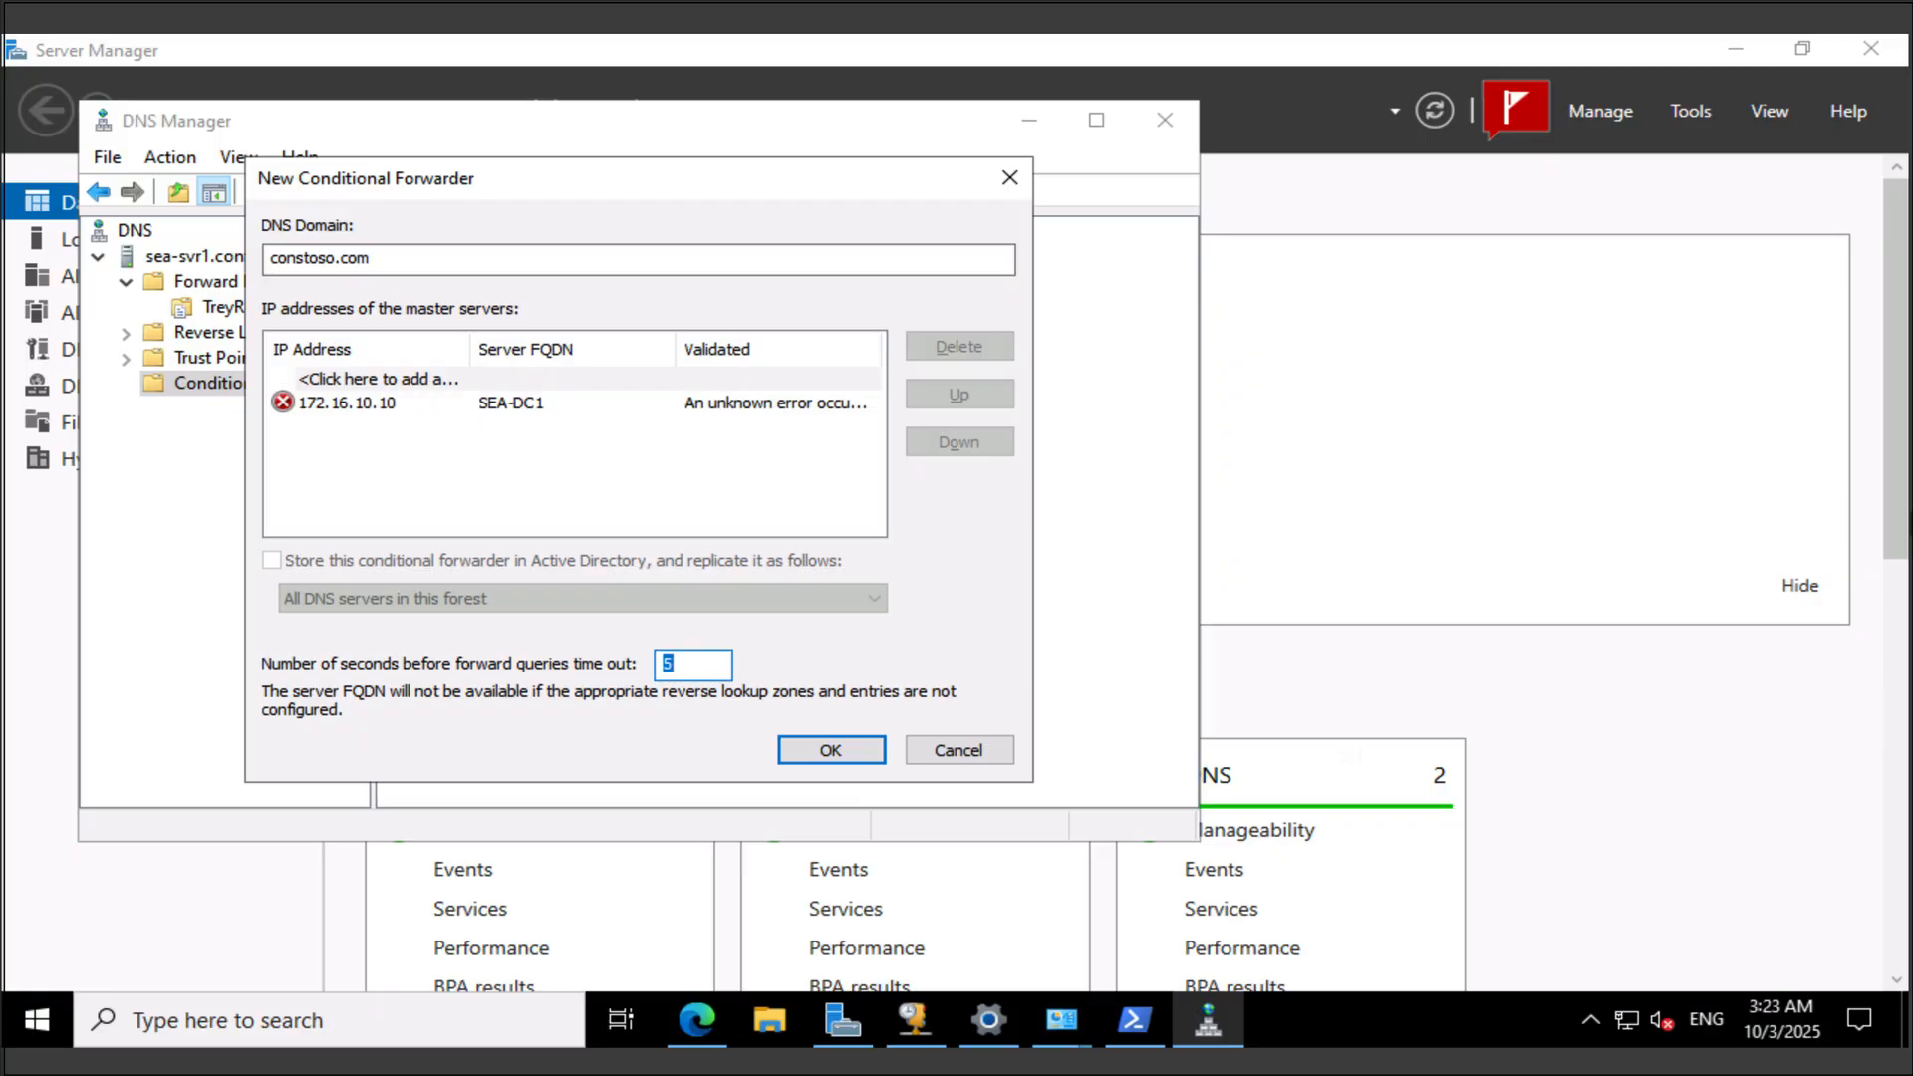
key(Return)
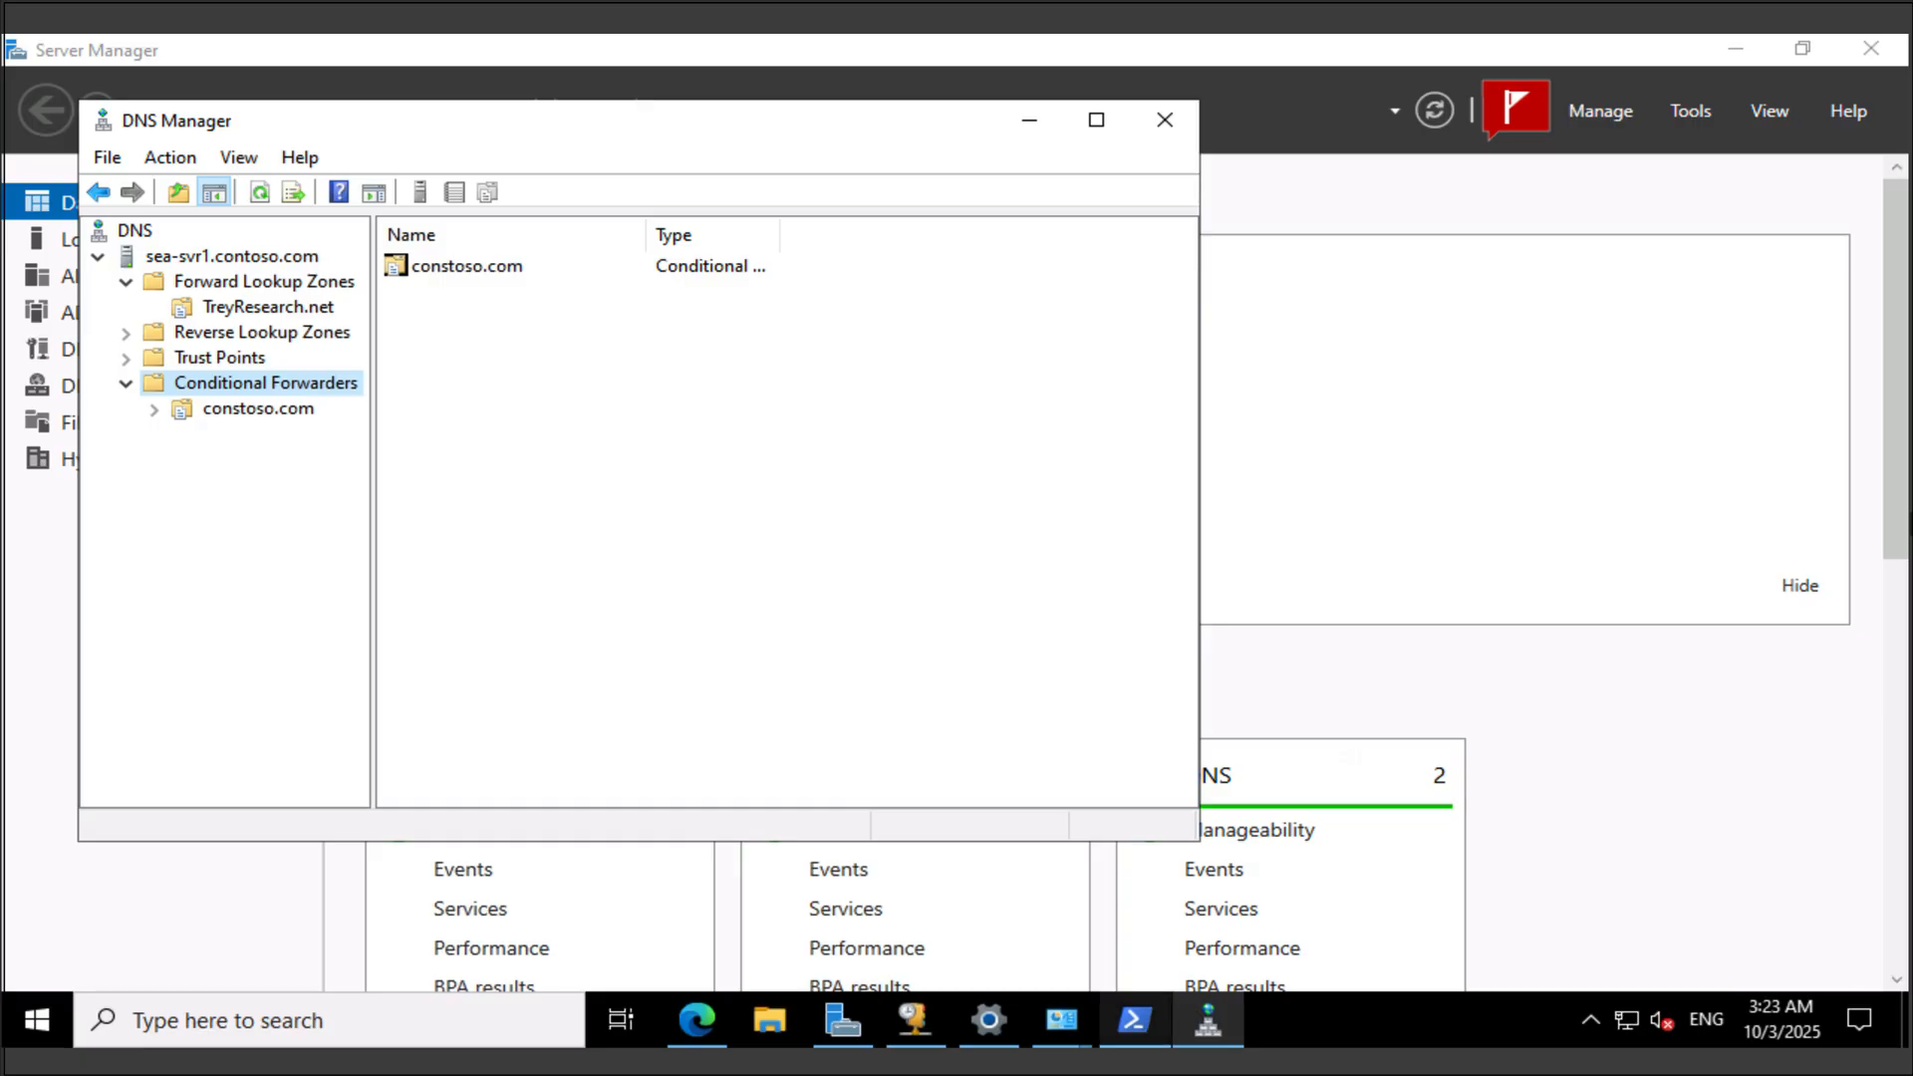
Switch to PowerShell and query sea-dc1.contoso.com against sea-svr1.contoso.com with Resolve-DnsName.
click(1135, 1019)
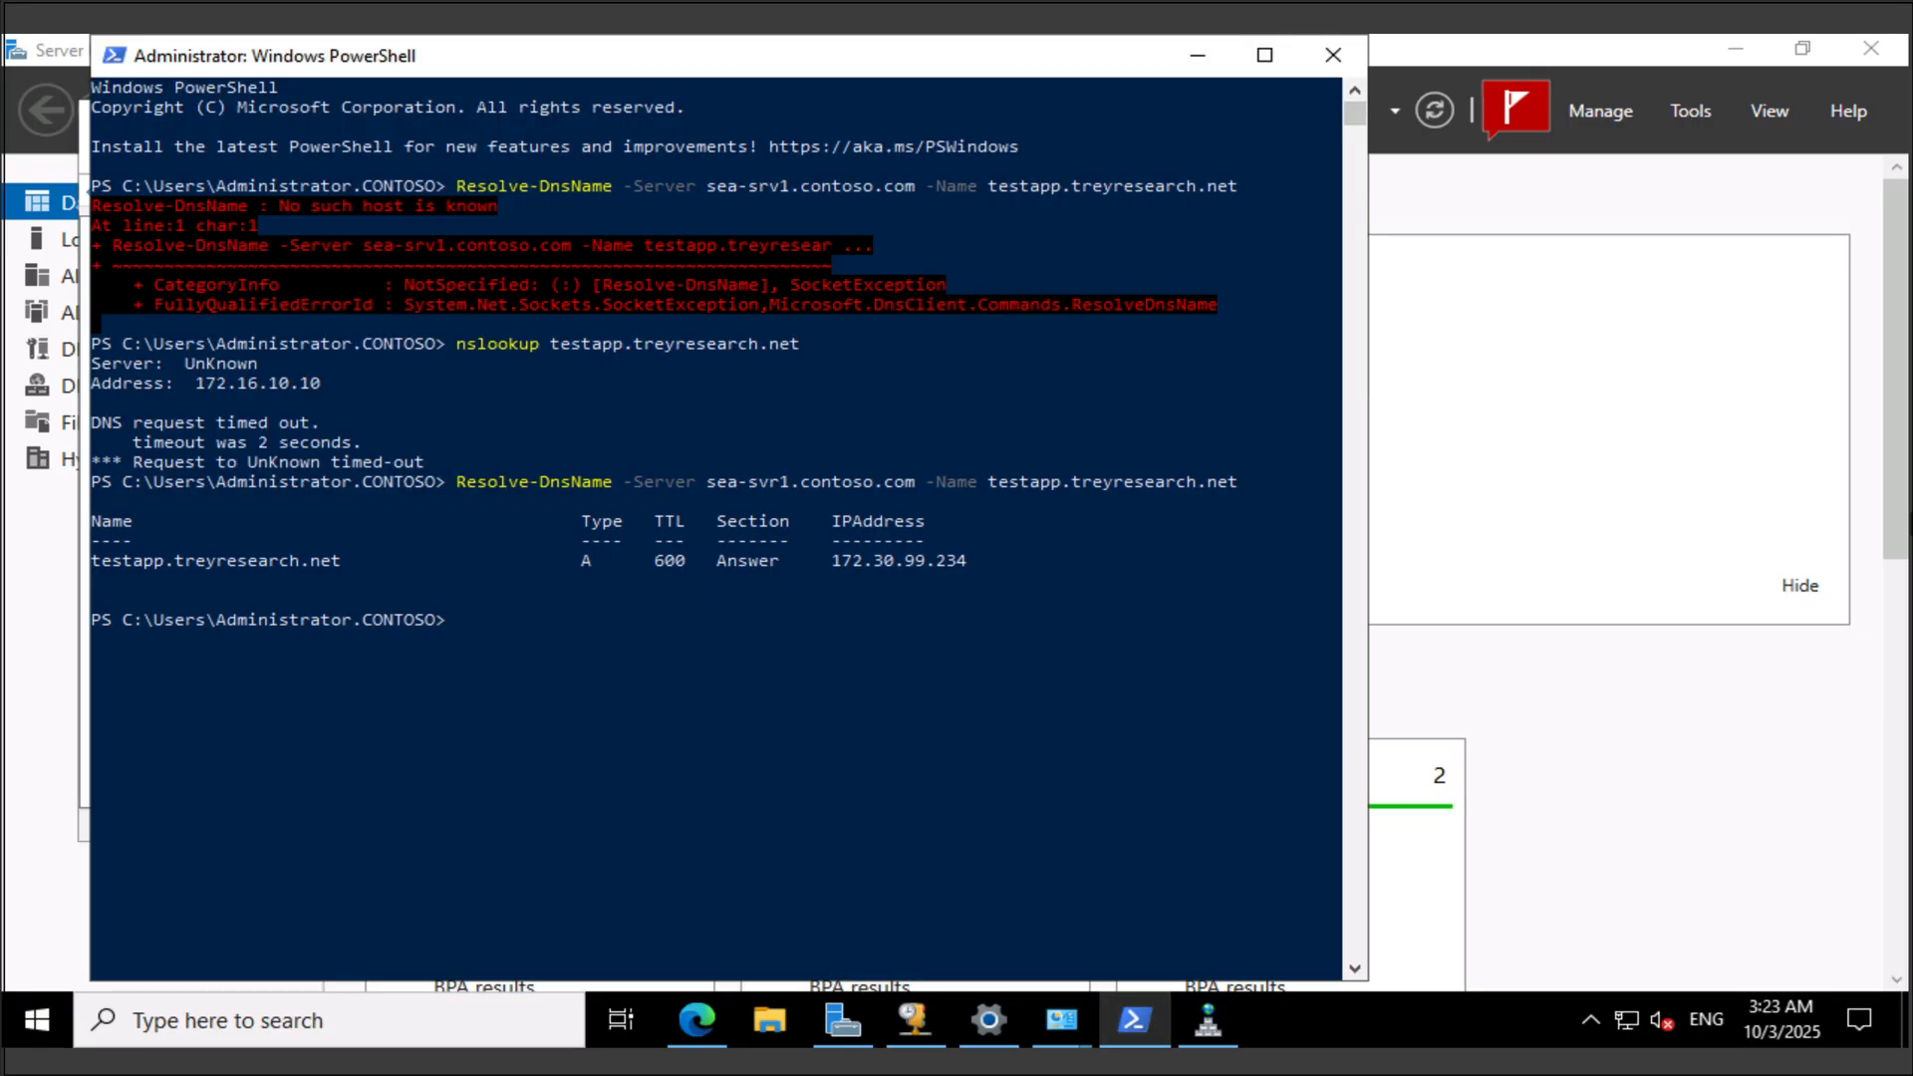
key(Up)
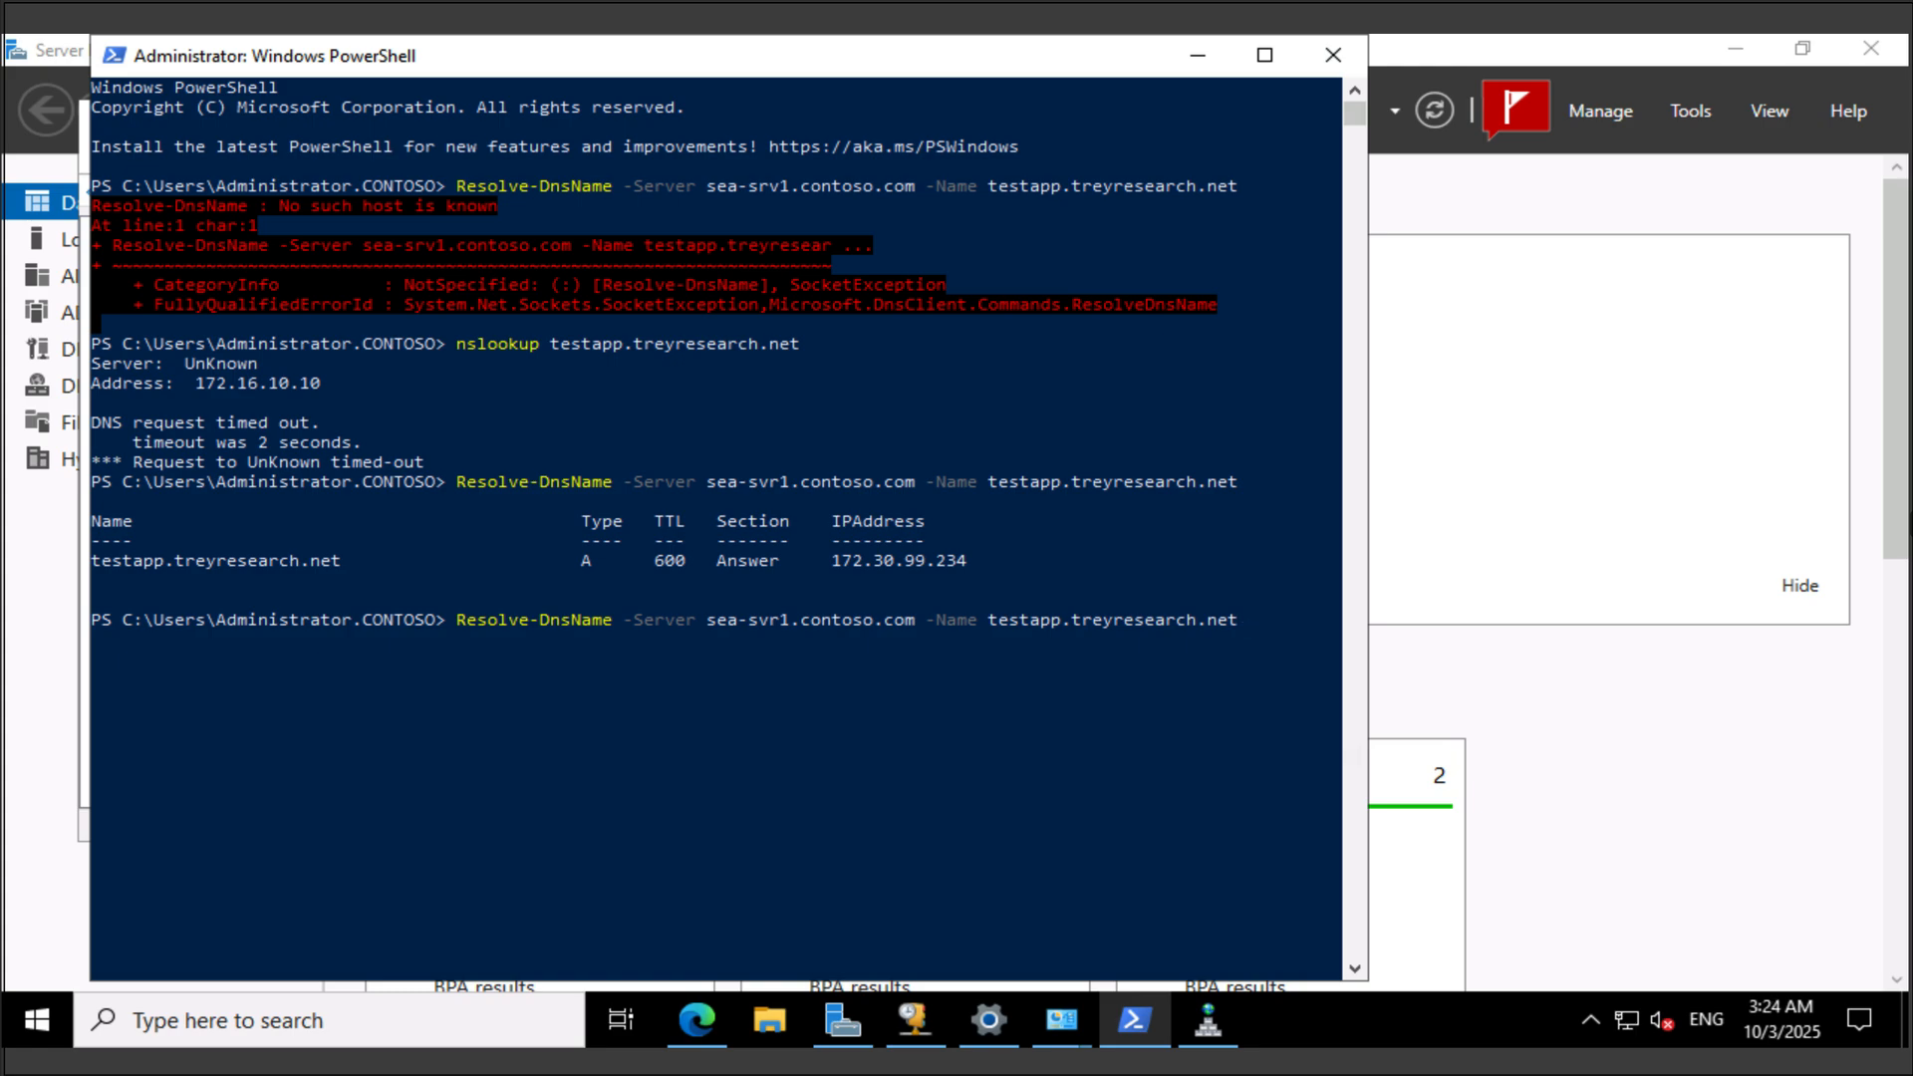
key(BackSpace)
key(BackSpace)
key(BackSpace)
key(BackSpace)
key(BackSpace)
key(BackSpace)
key(BackSpace)
key(BackSpace)
key(BackSpace)
key(BackSpace)
key(BackSpace)
key(BackSpace)
key(BackSpace)
key(BackSpace)
key(BackSpace)
key(BackSpace)
key(BackSpace)
key(BackSpace)
key(BackSpace)
key(BackSpace)
key(BackSpace)
key(BackSpace)
key(BackSpace)
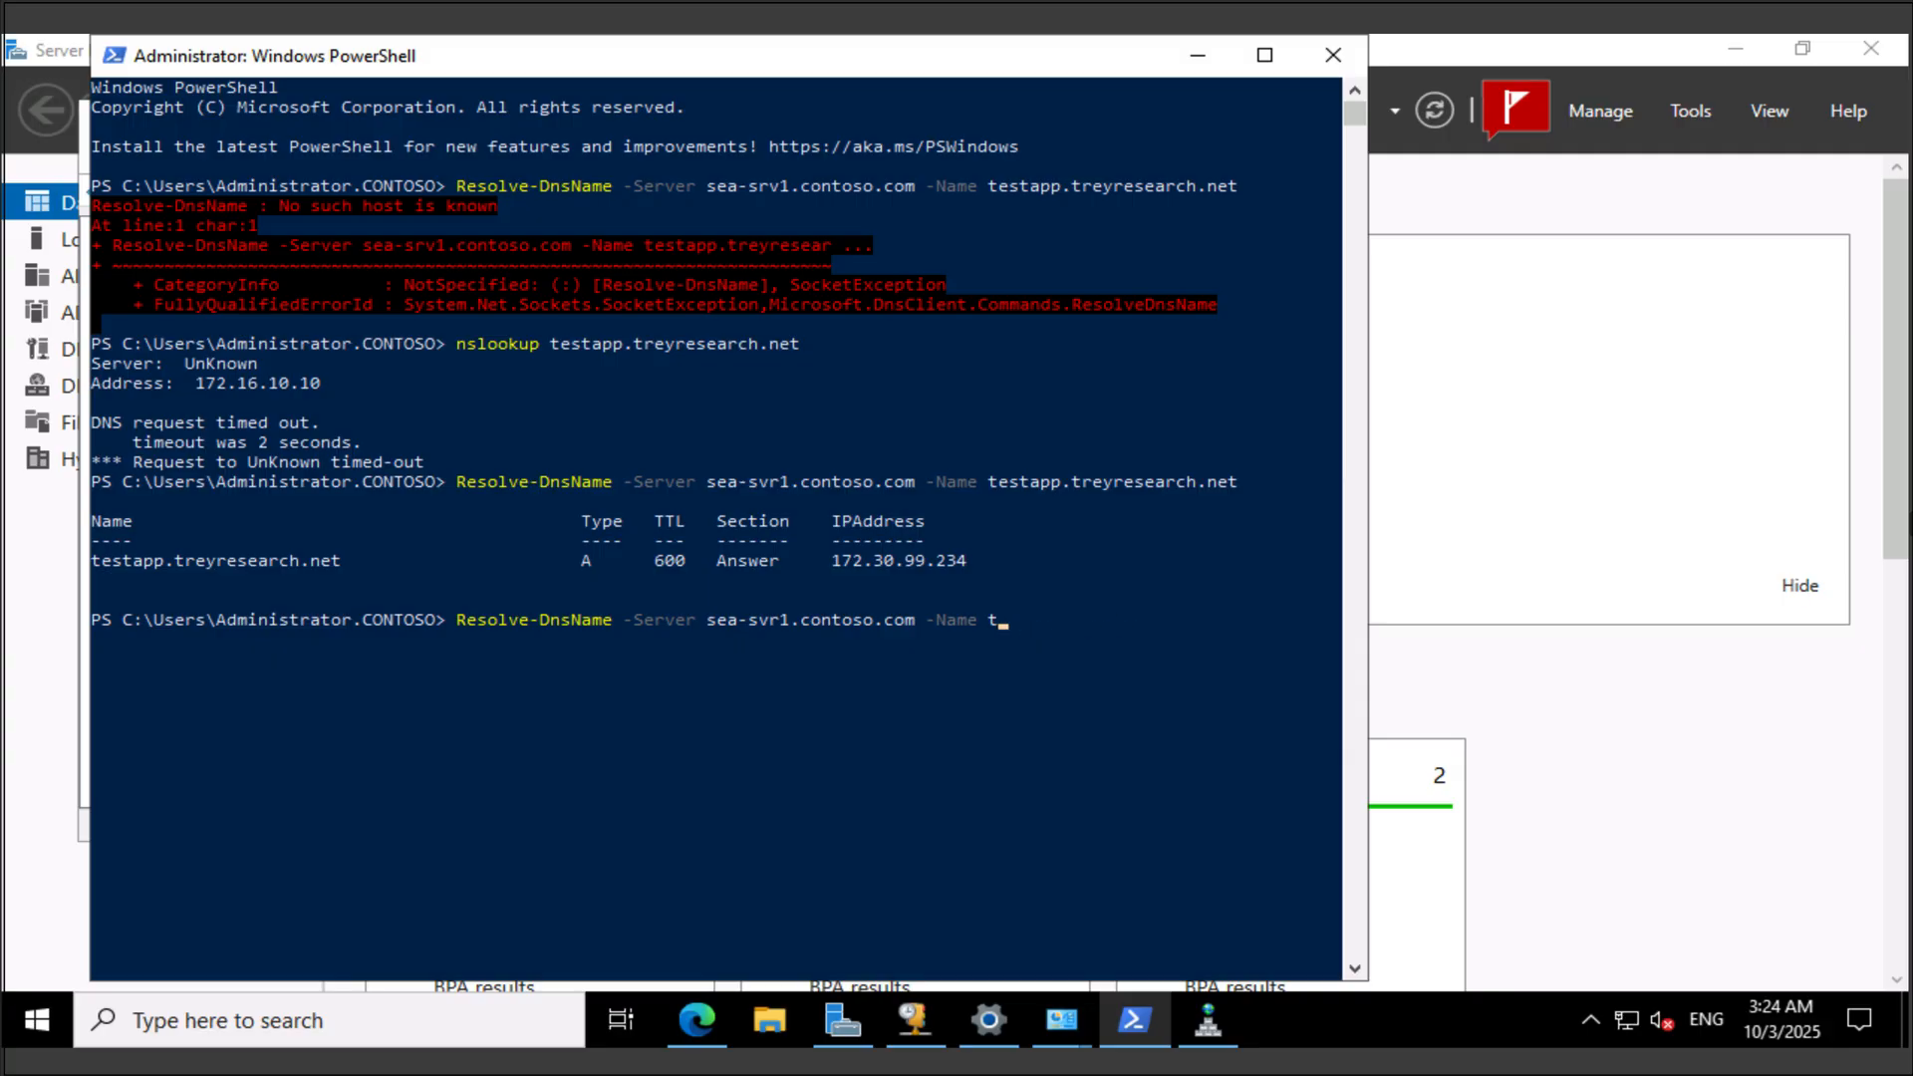
key(BackSpace)
text(sea-dc1.contoso.com)
key(Return)
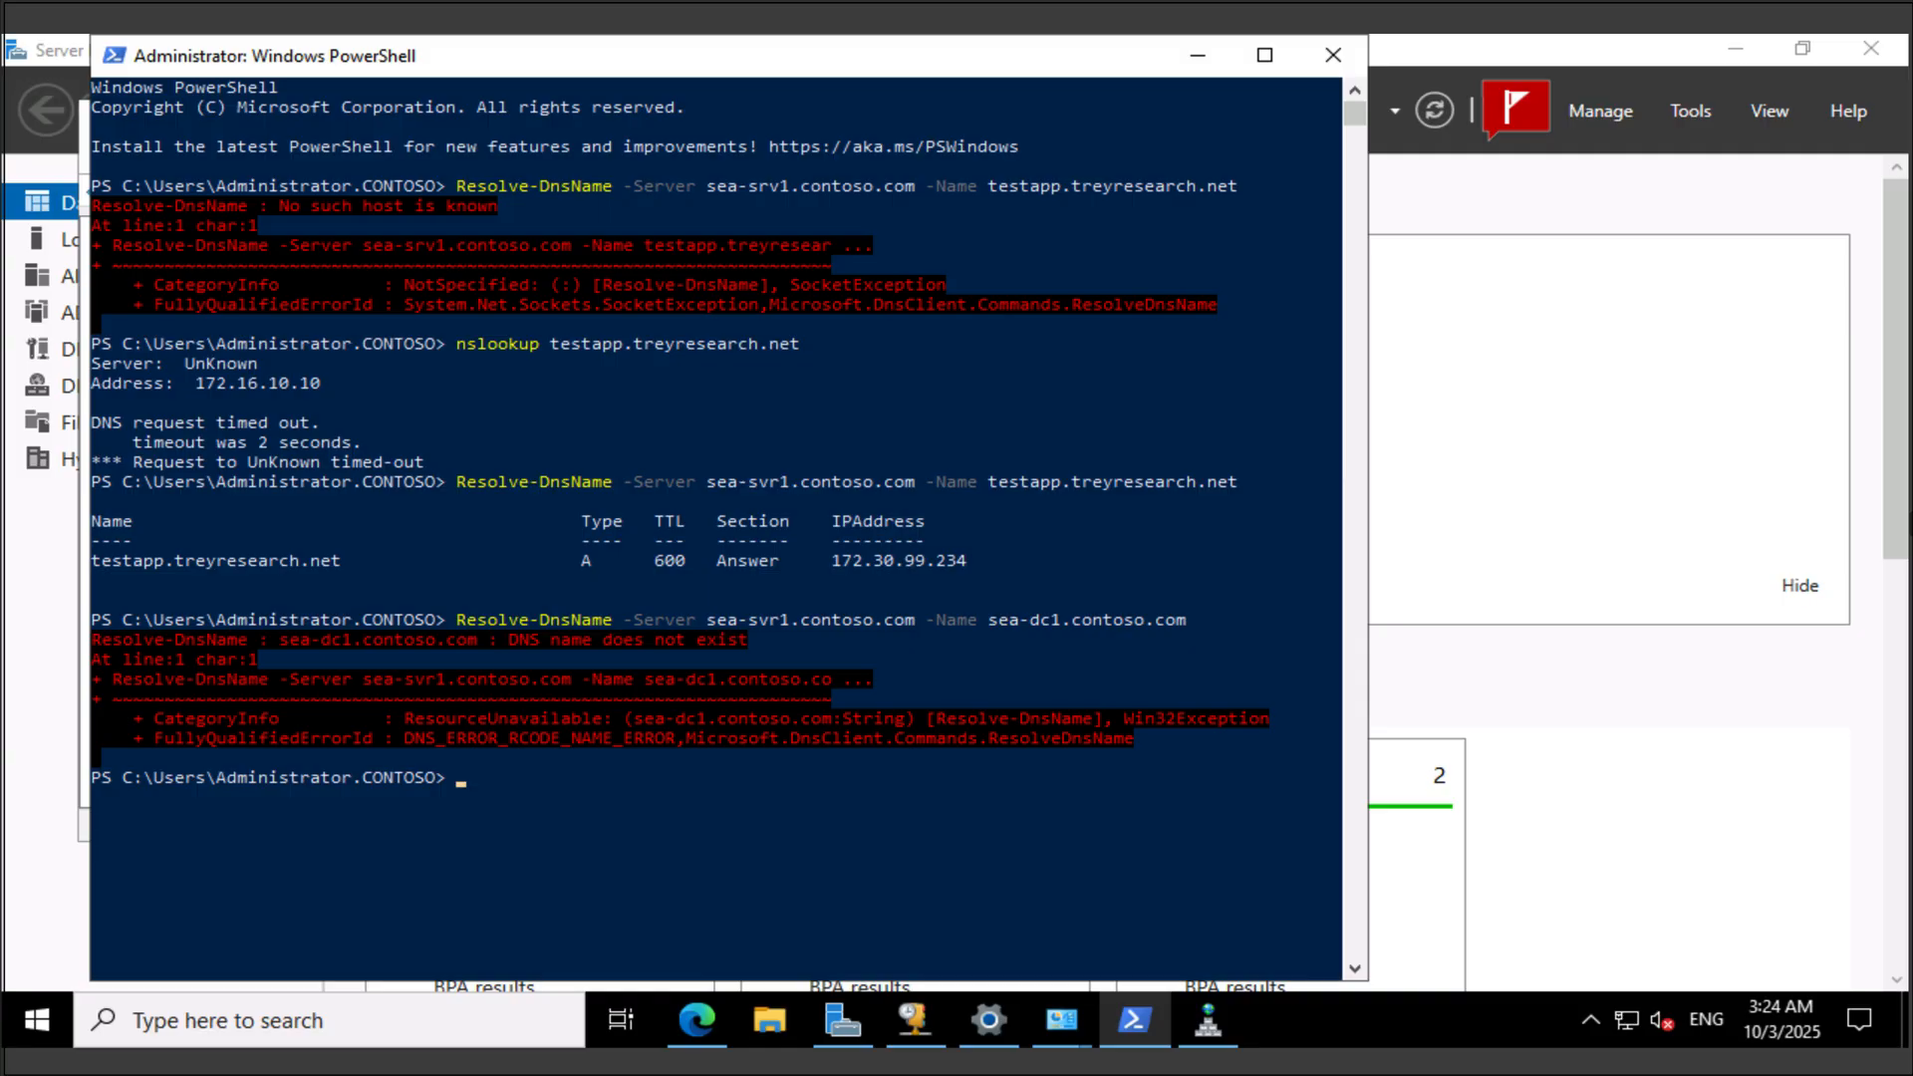
Switch to DNS Manager and examine the domain name and properties of the constoso.com conditional forwarder.
click(1207, 1020)
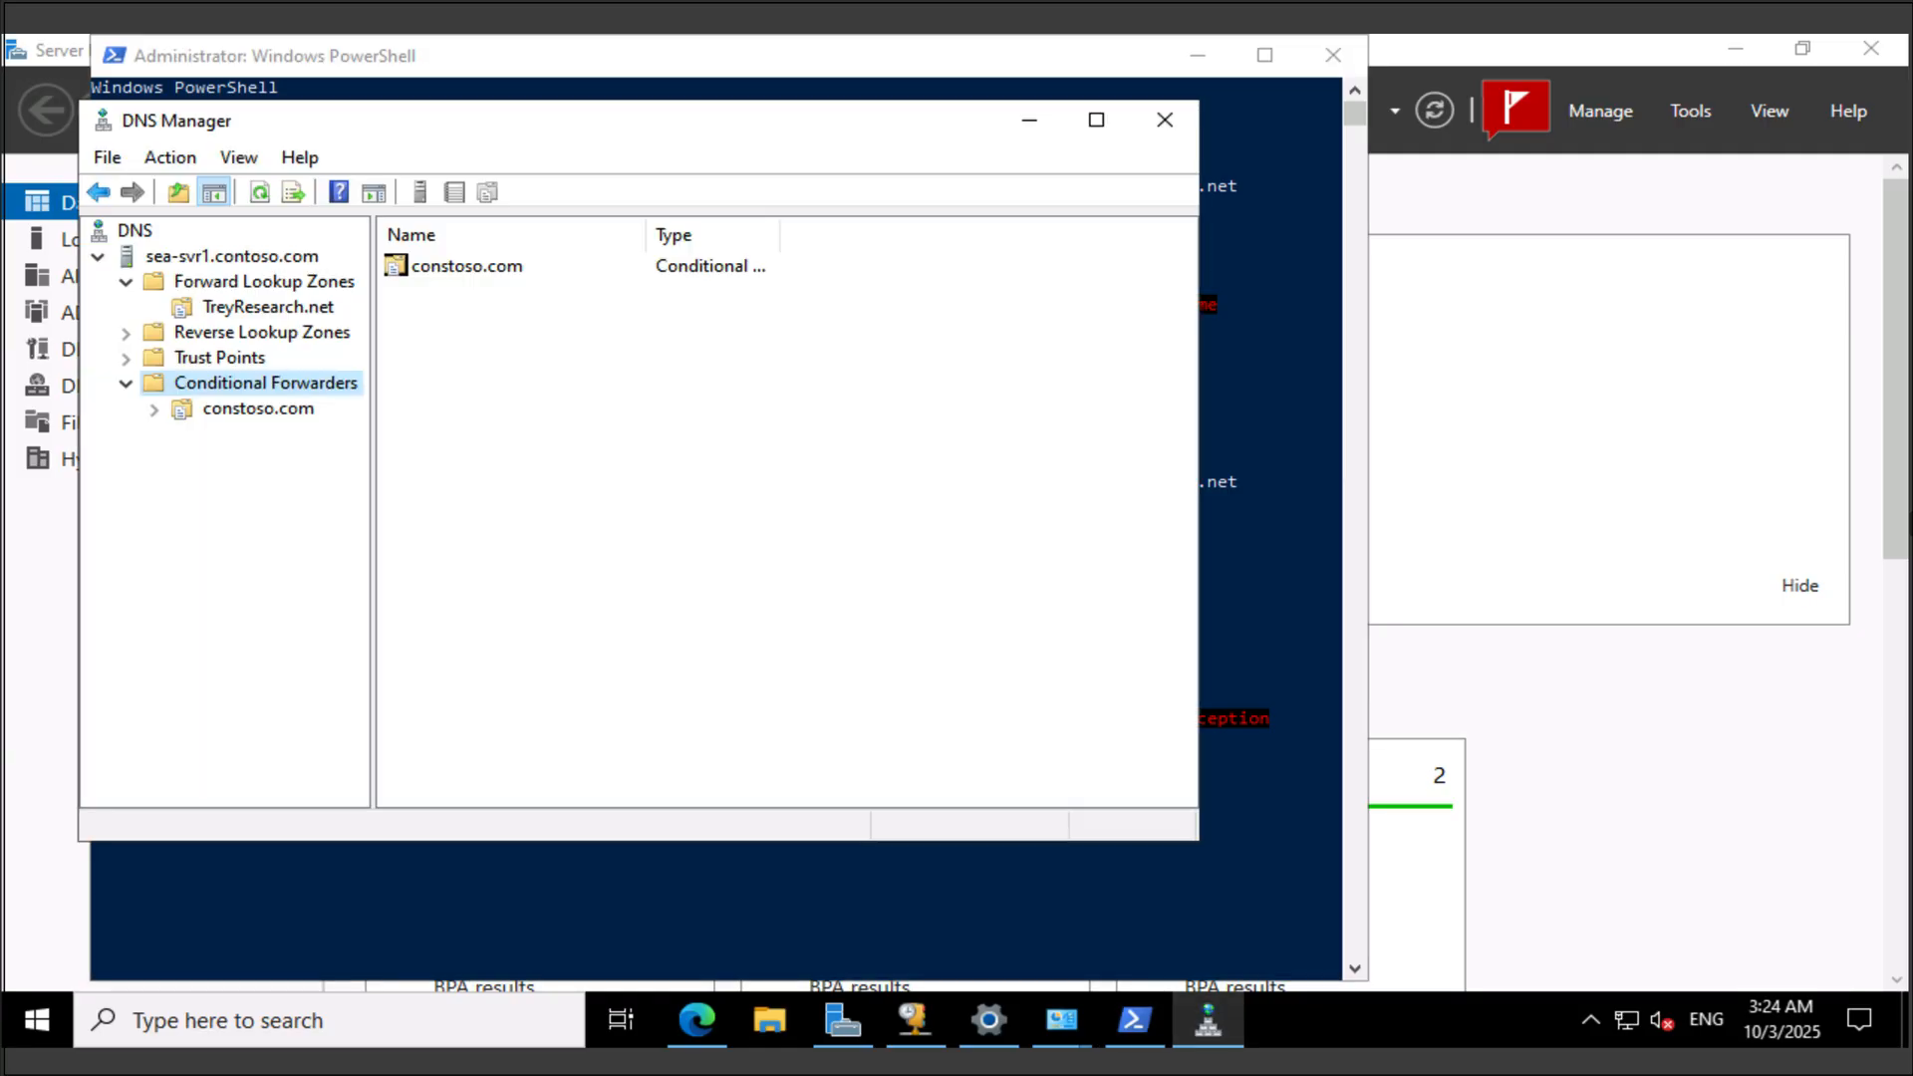
click(258, 409)
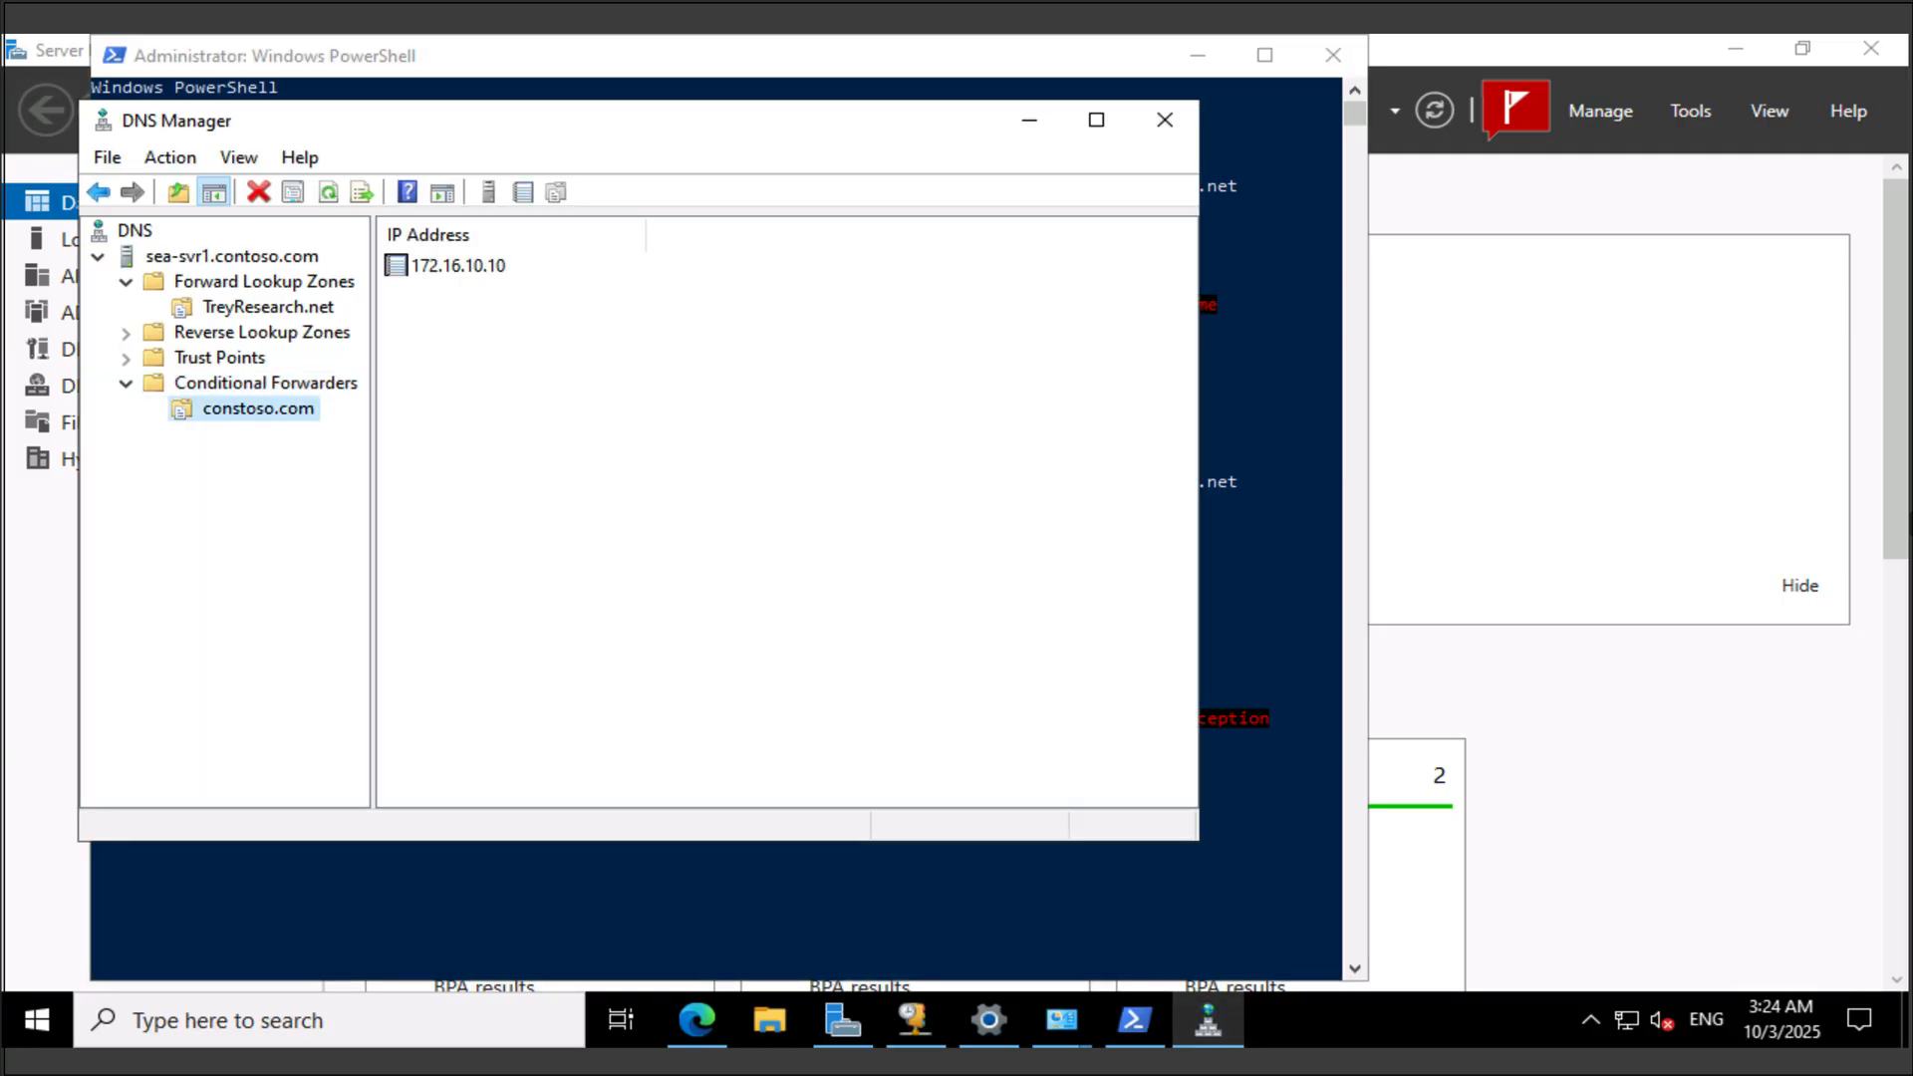
right_click(238, 417)
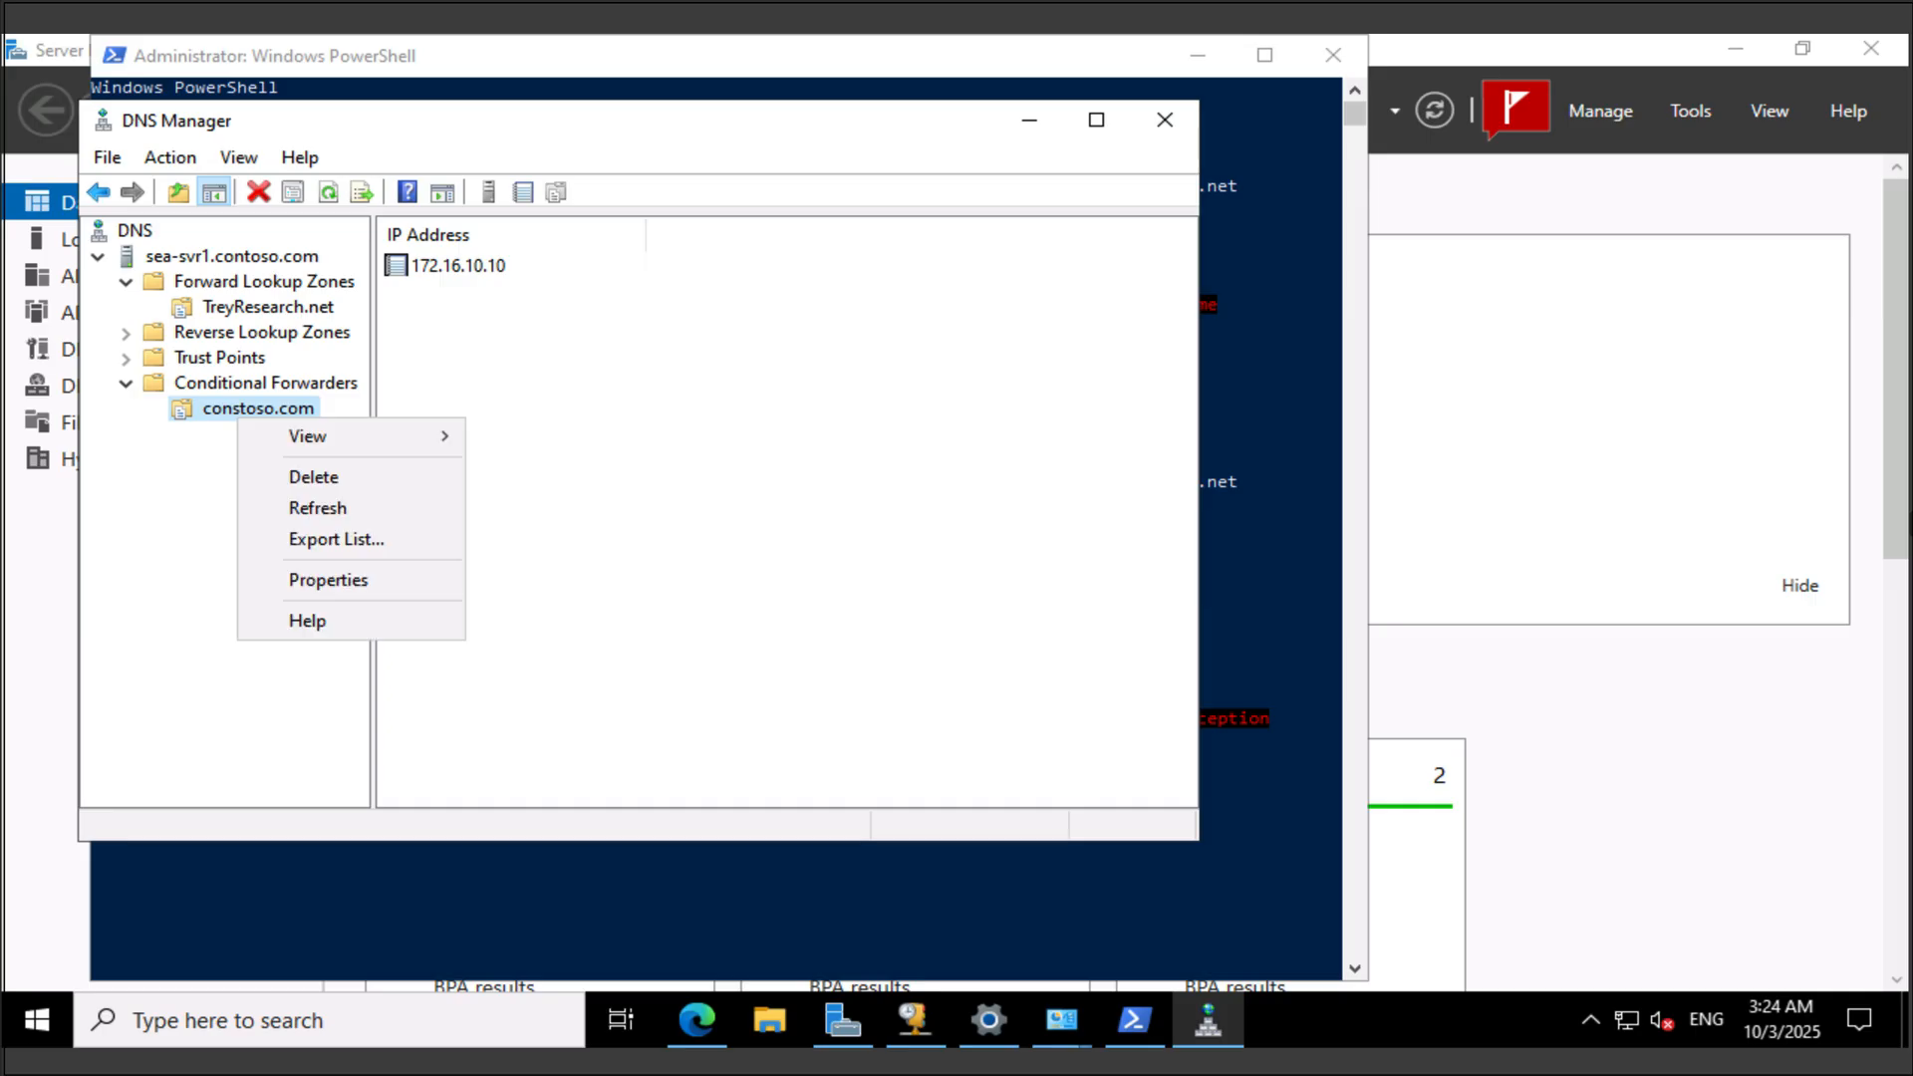
key(Down)
key(Down)
key(Down)
key(Down)
key(Down)
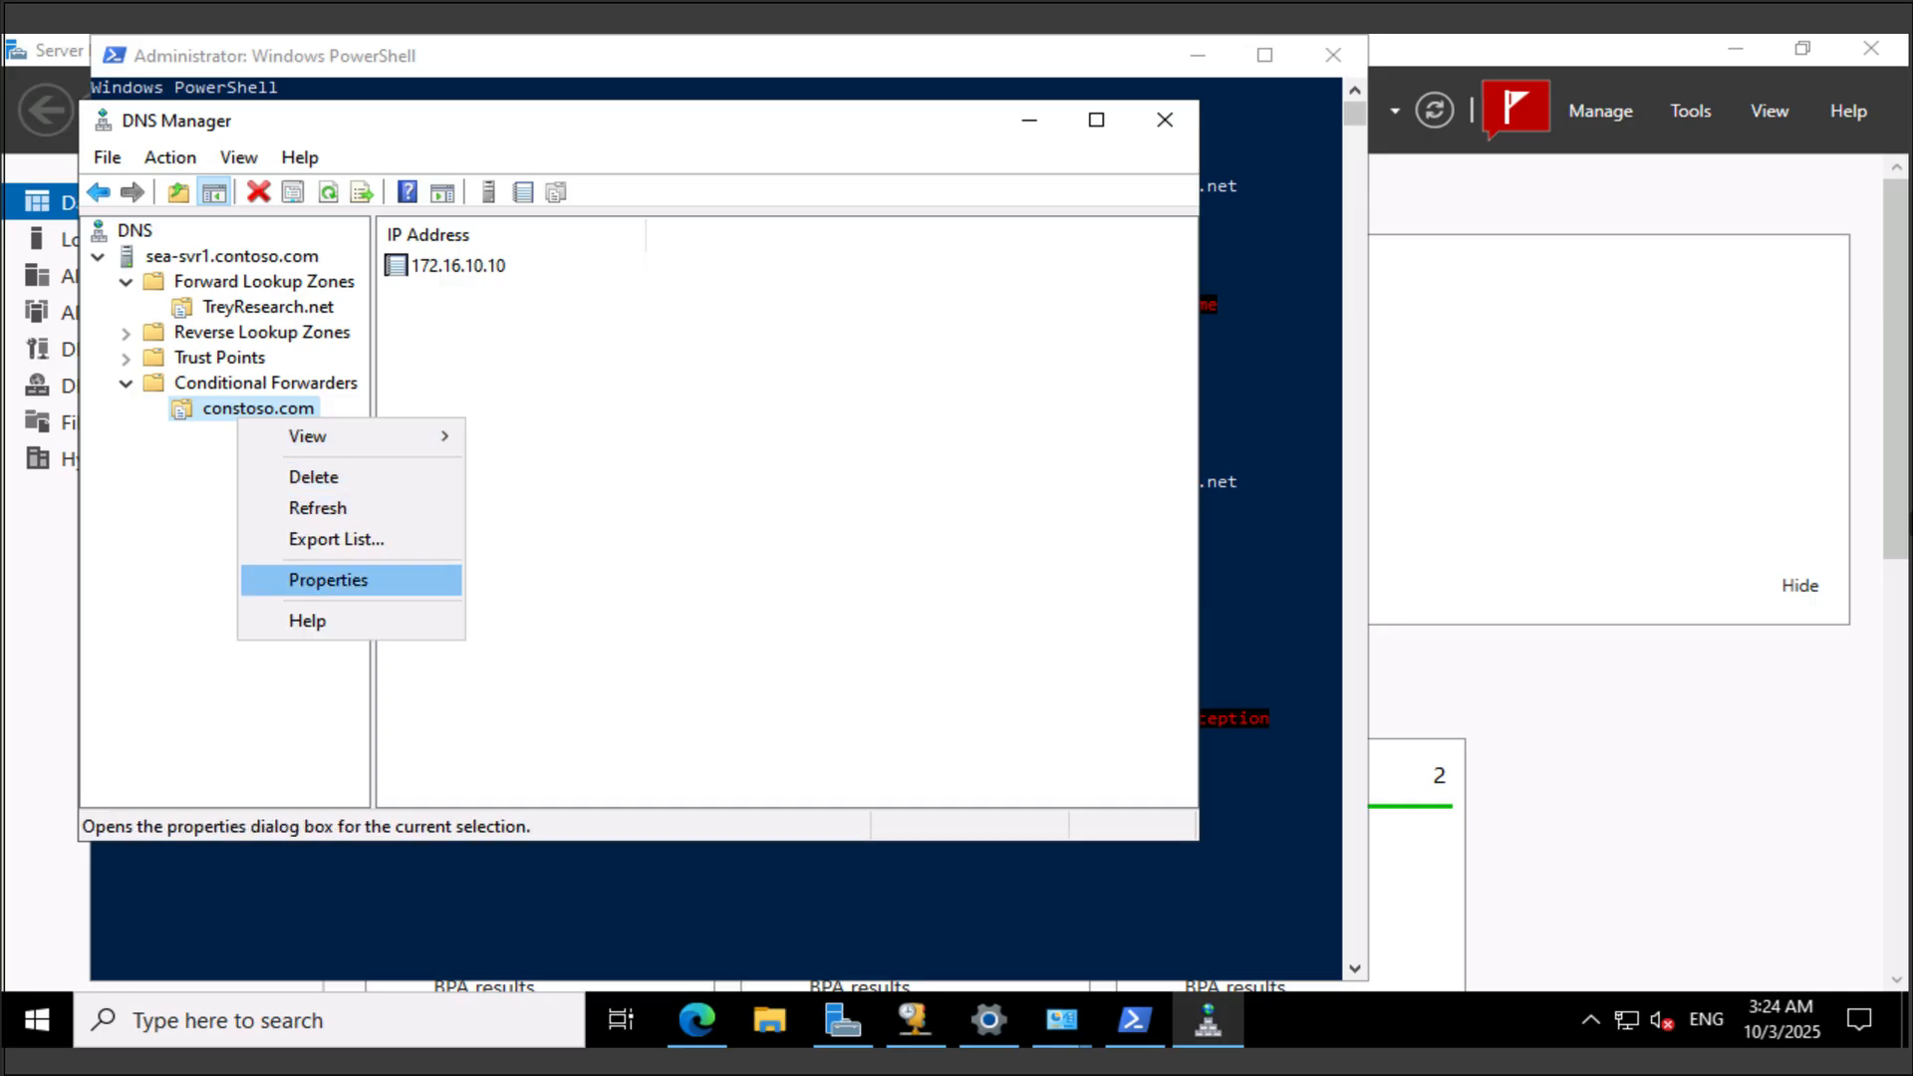
key(Return)
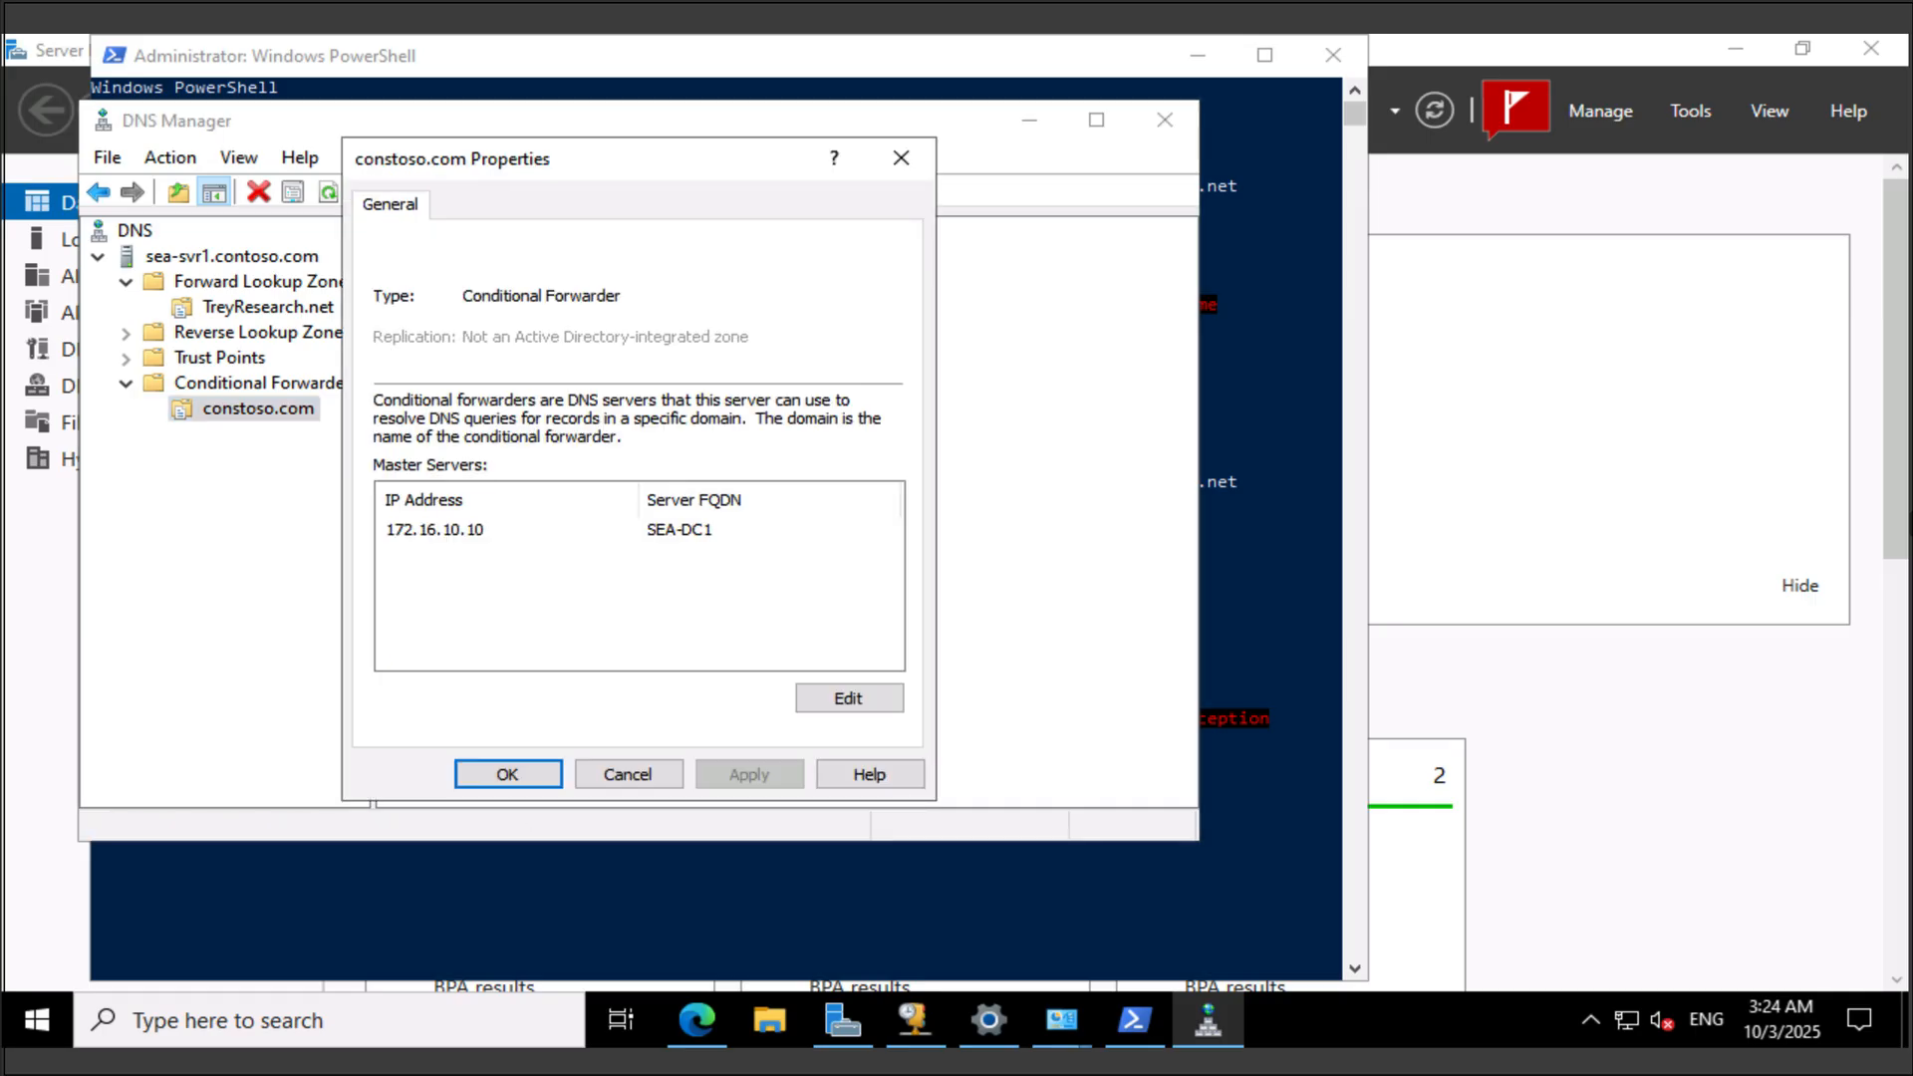
key(Escape)
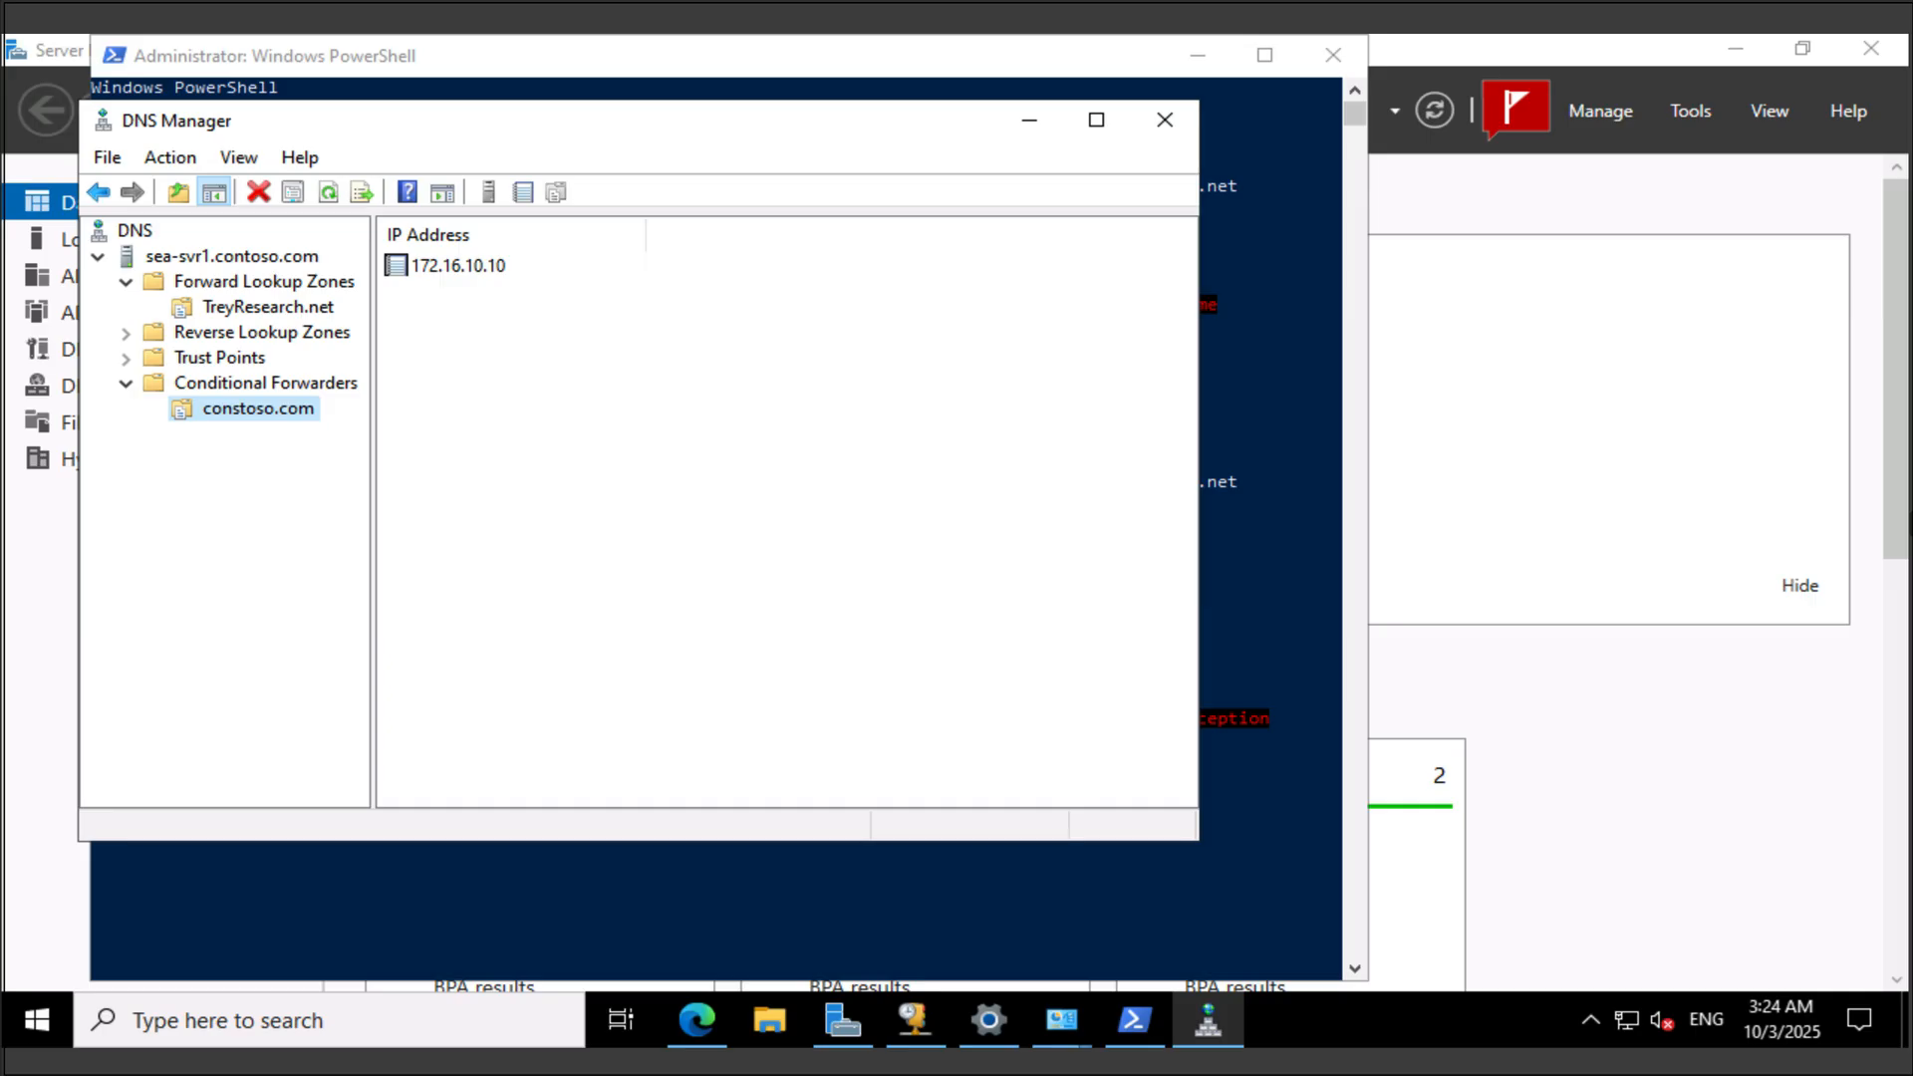
Delete the misspelled conditional forwarder constoso.com from the server.
key(Delete)
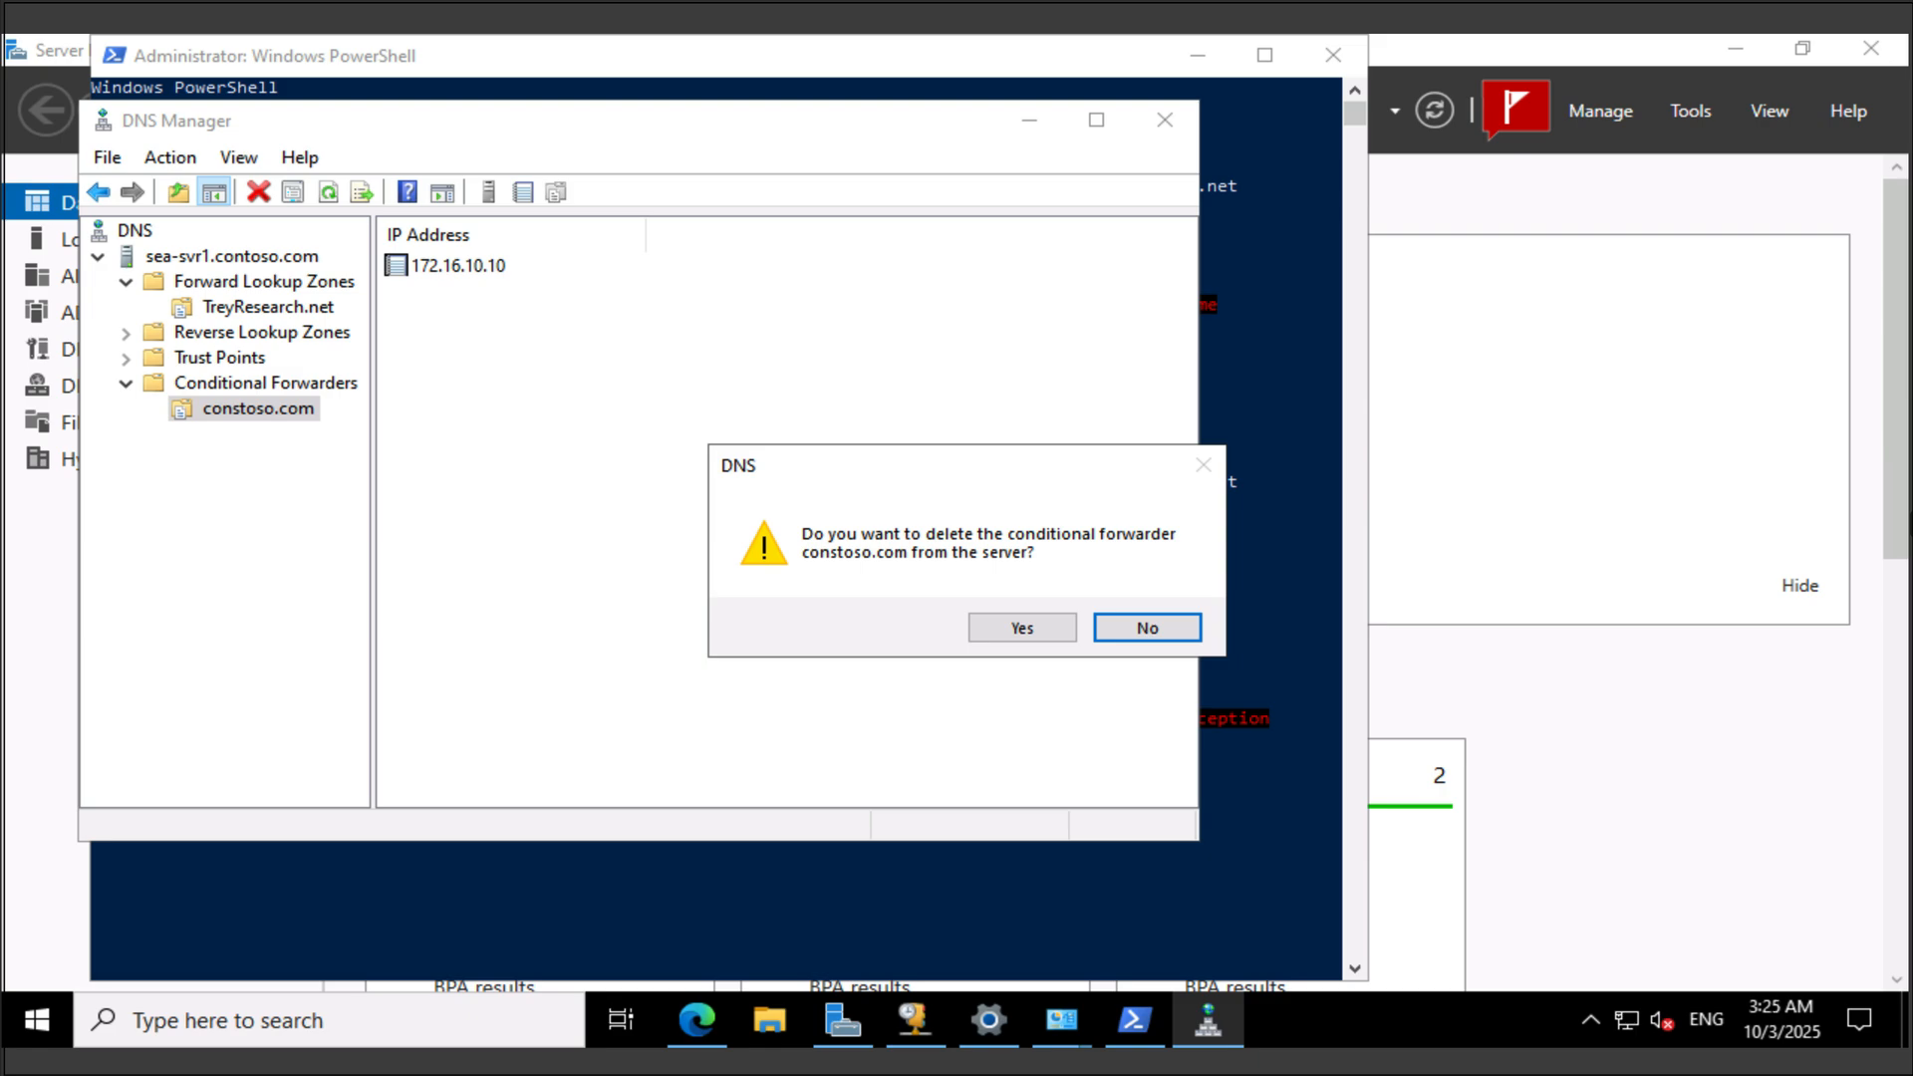
key(Left)
key(Return)
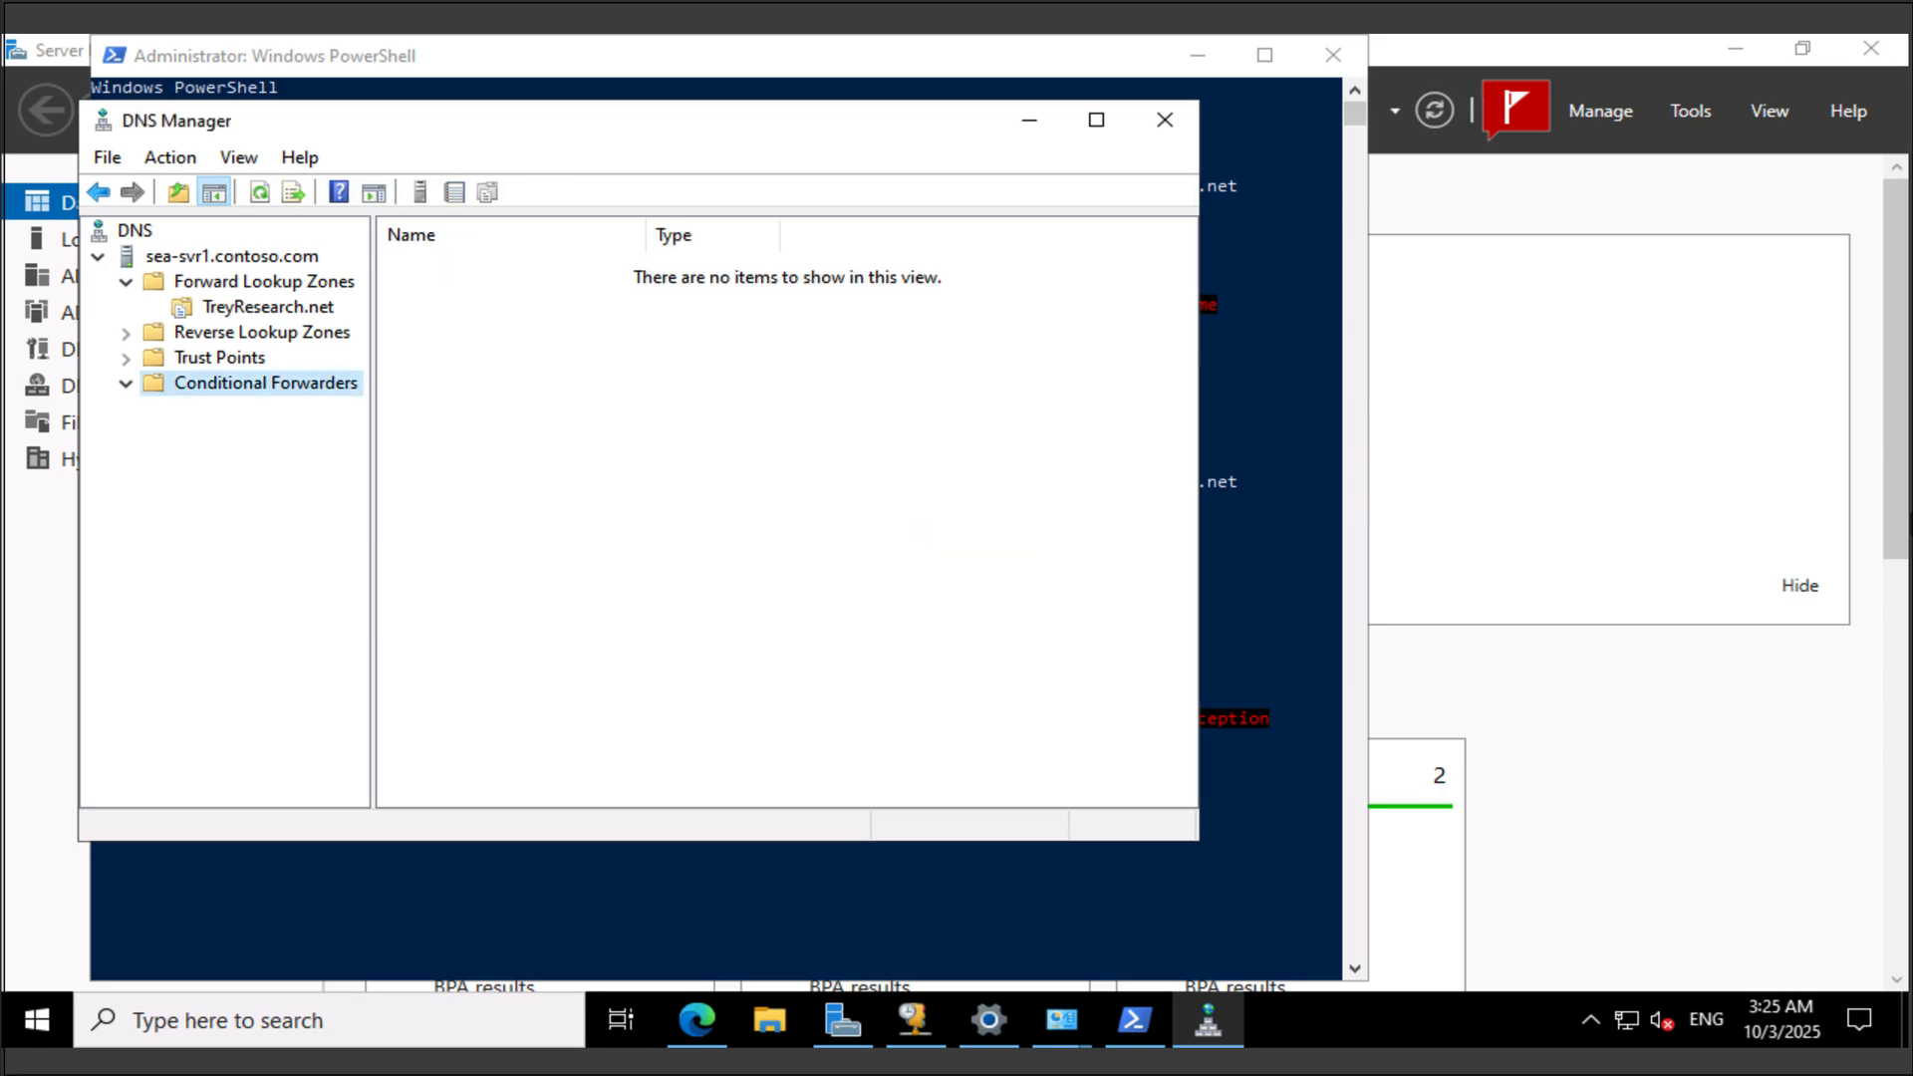
Create a conditional forwarder for the DNS domain Contoso.com with master server 172.16.10.10.
key(shift+F10)
key(Down)
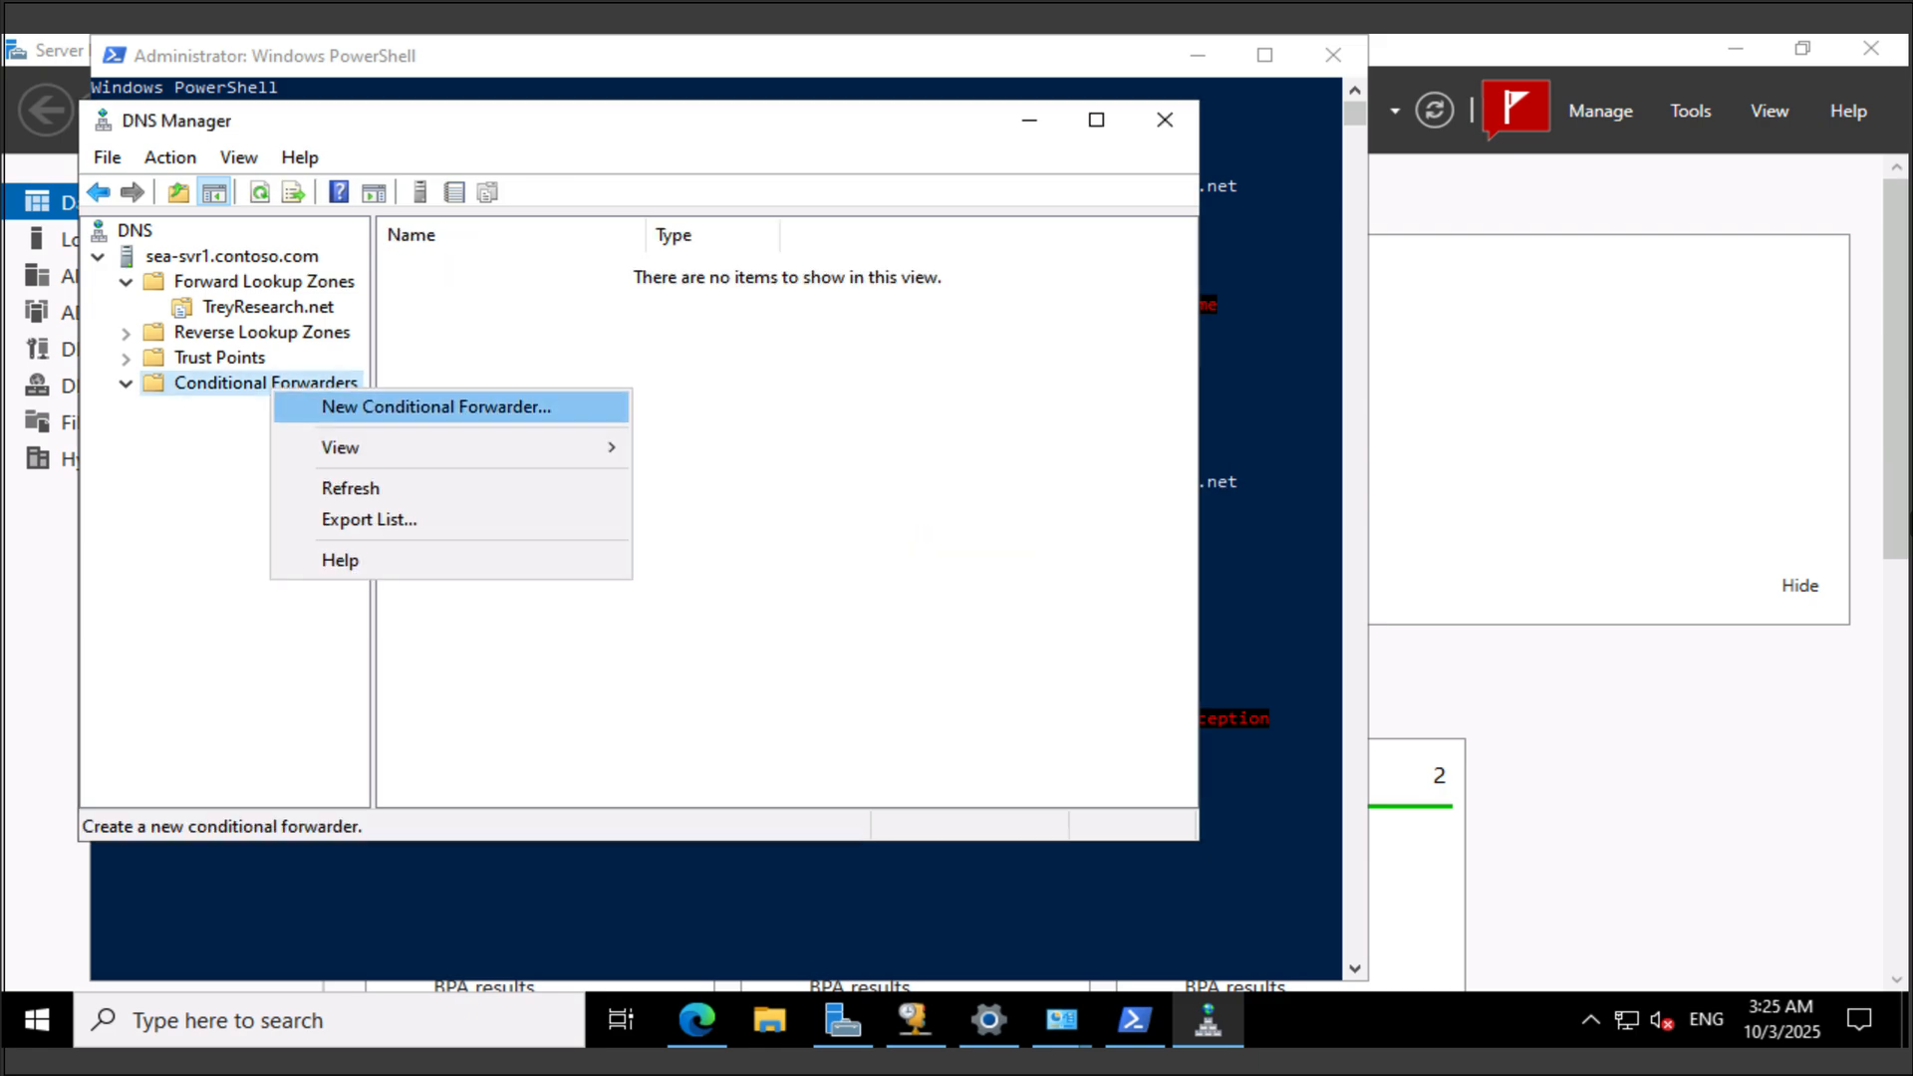
key(Return)
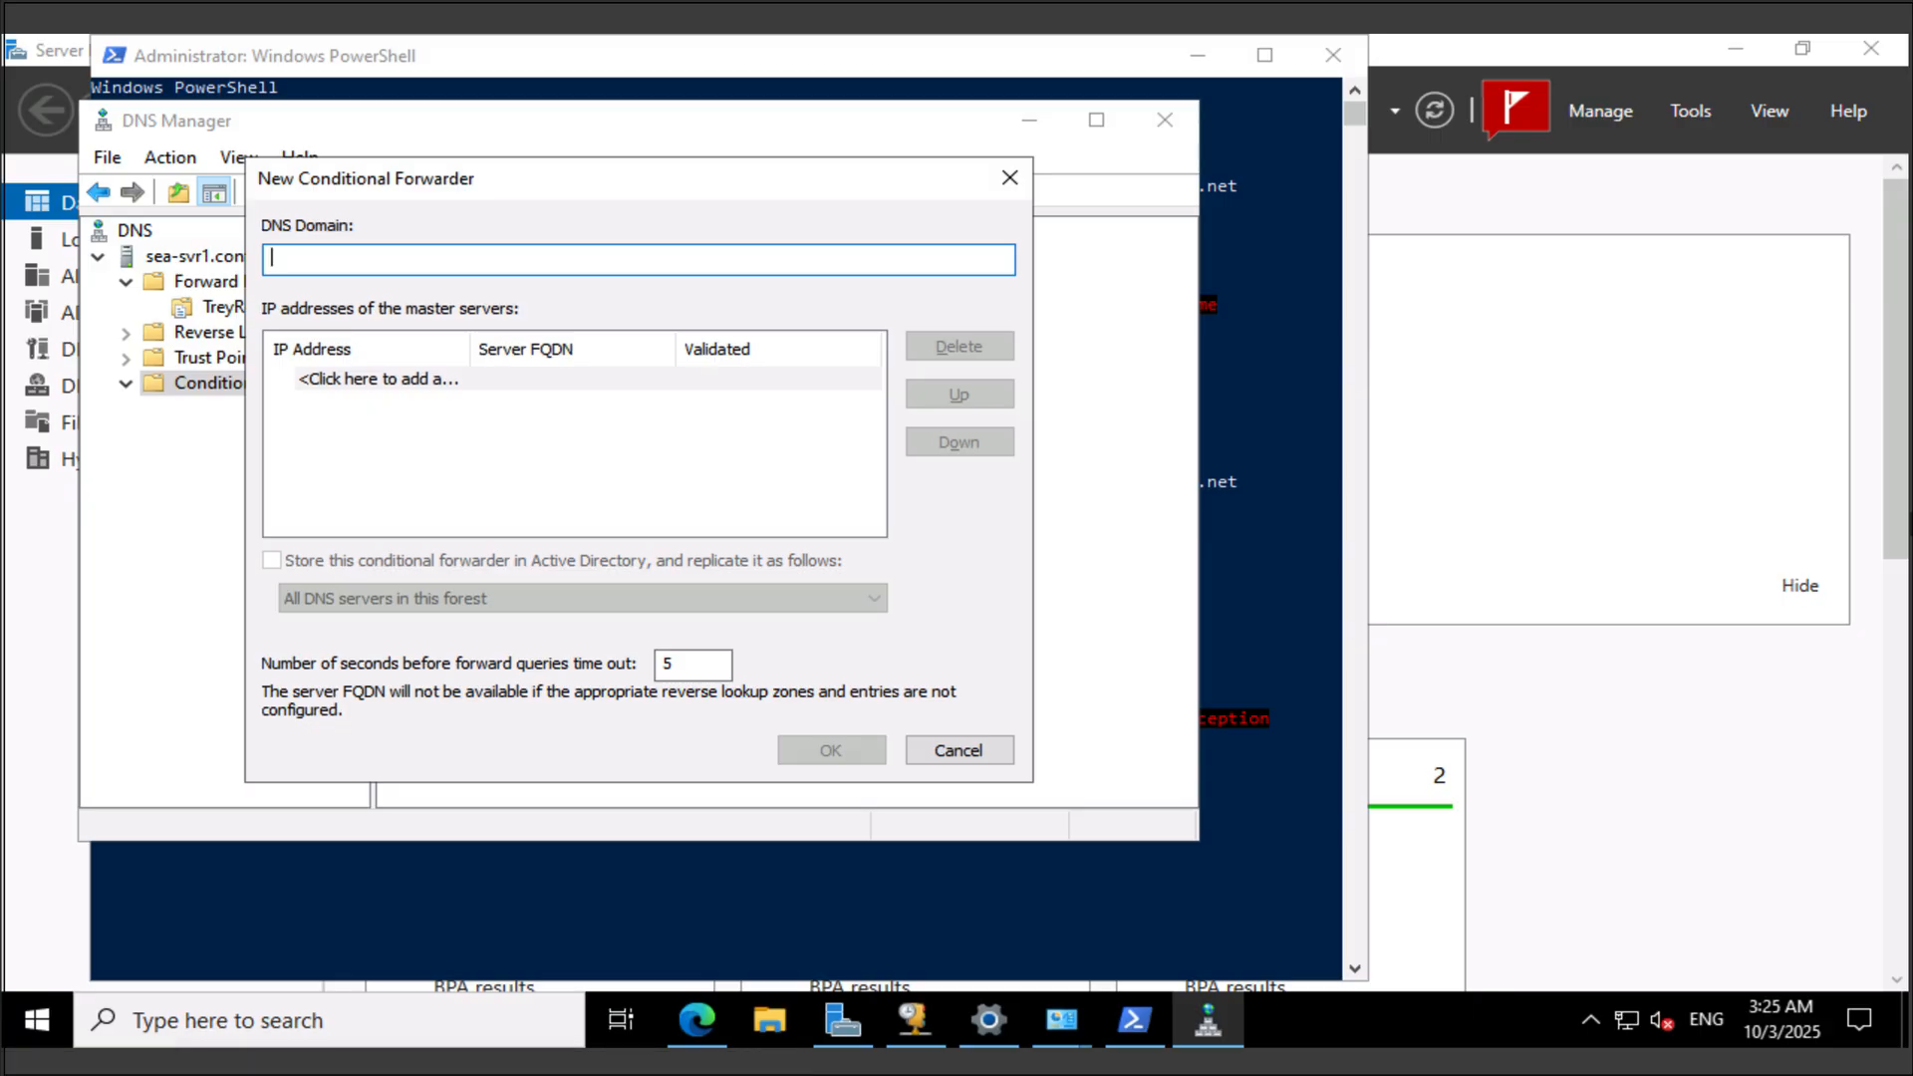
text(Contoso.com)
click(379, 380)
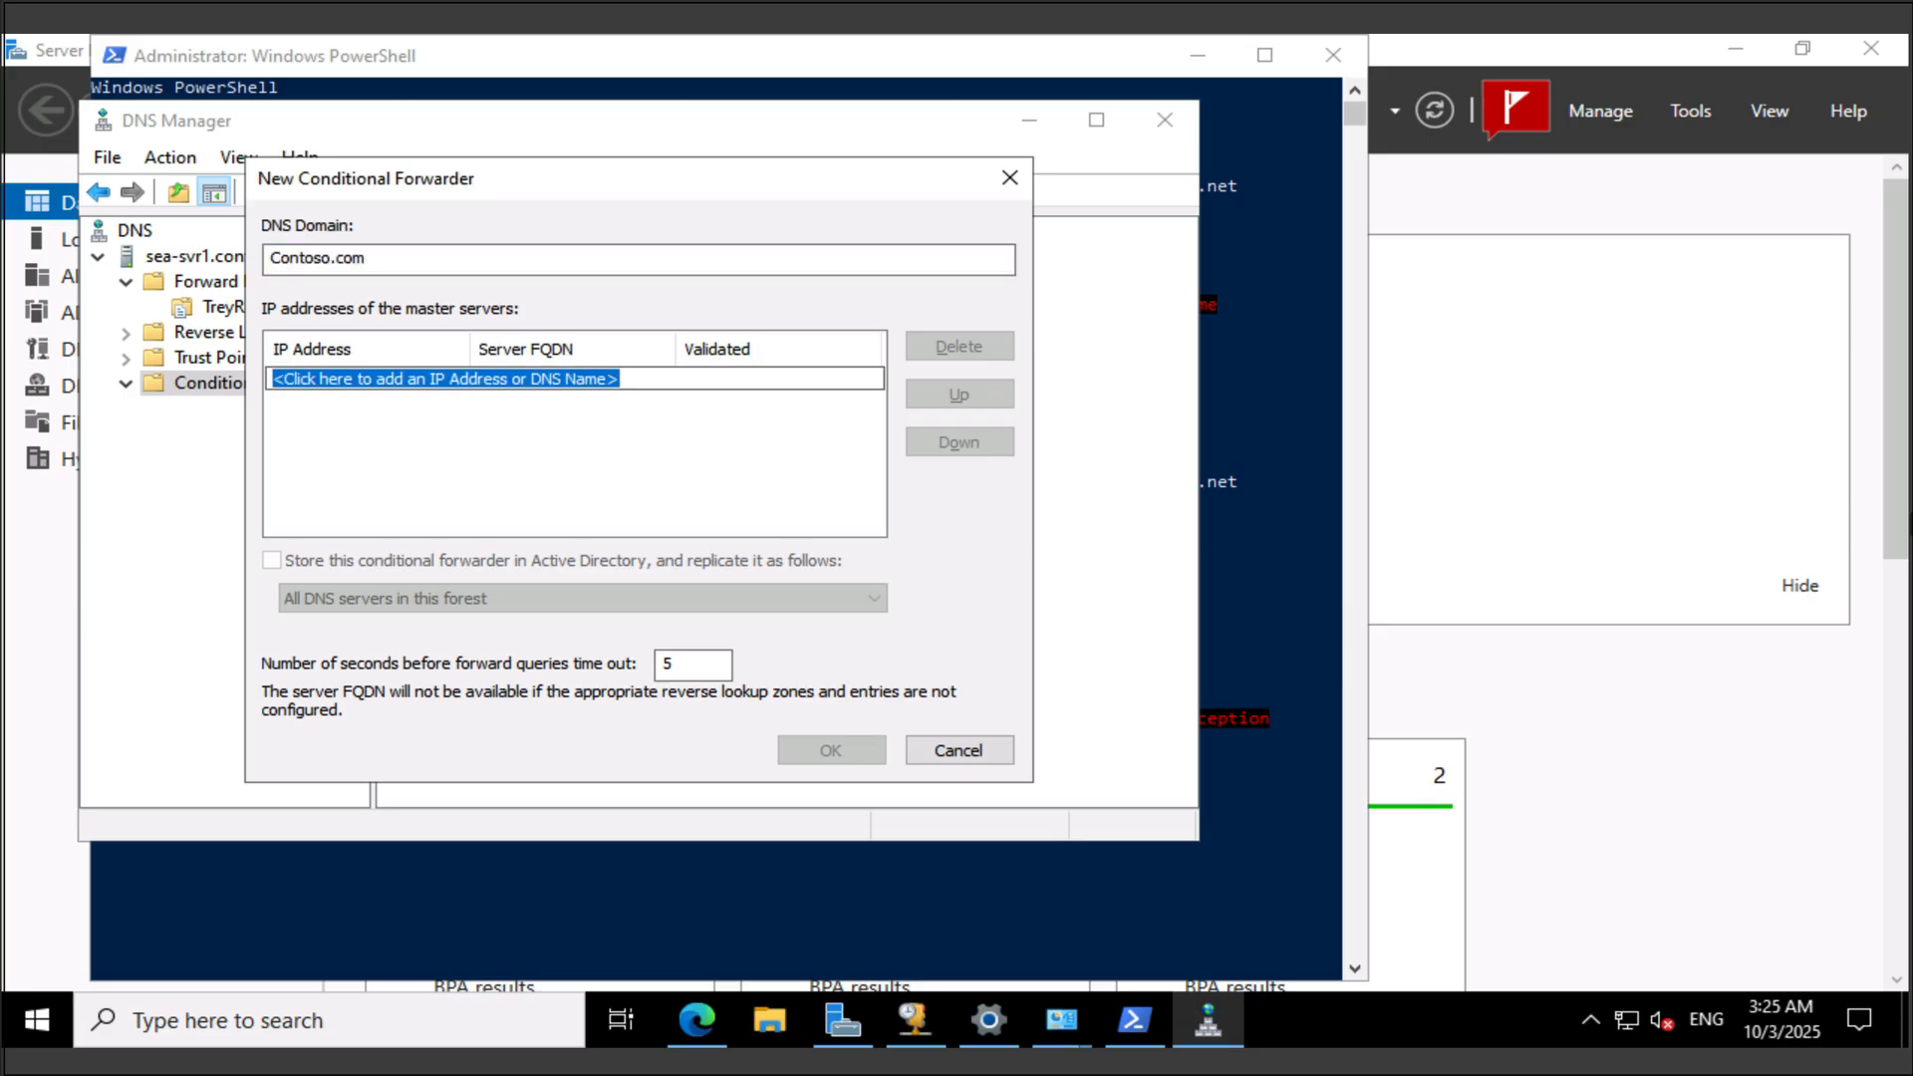
key(BackSpace)
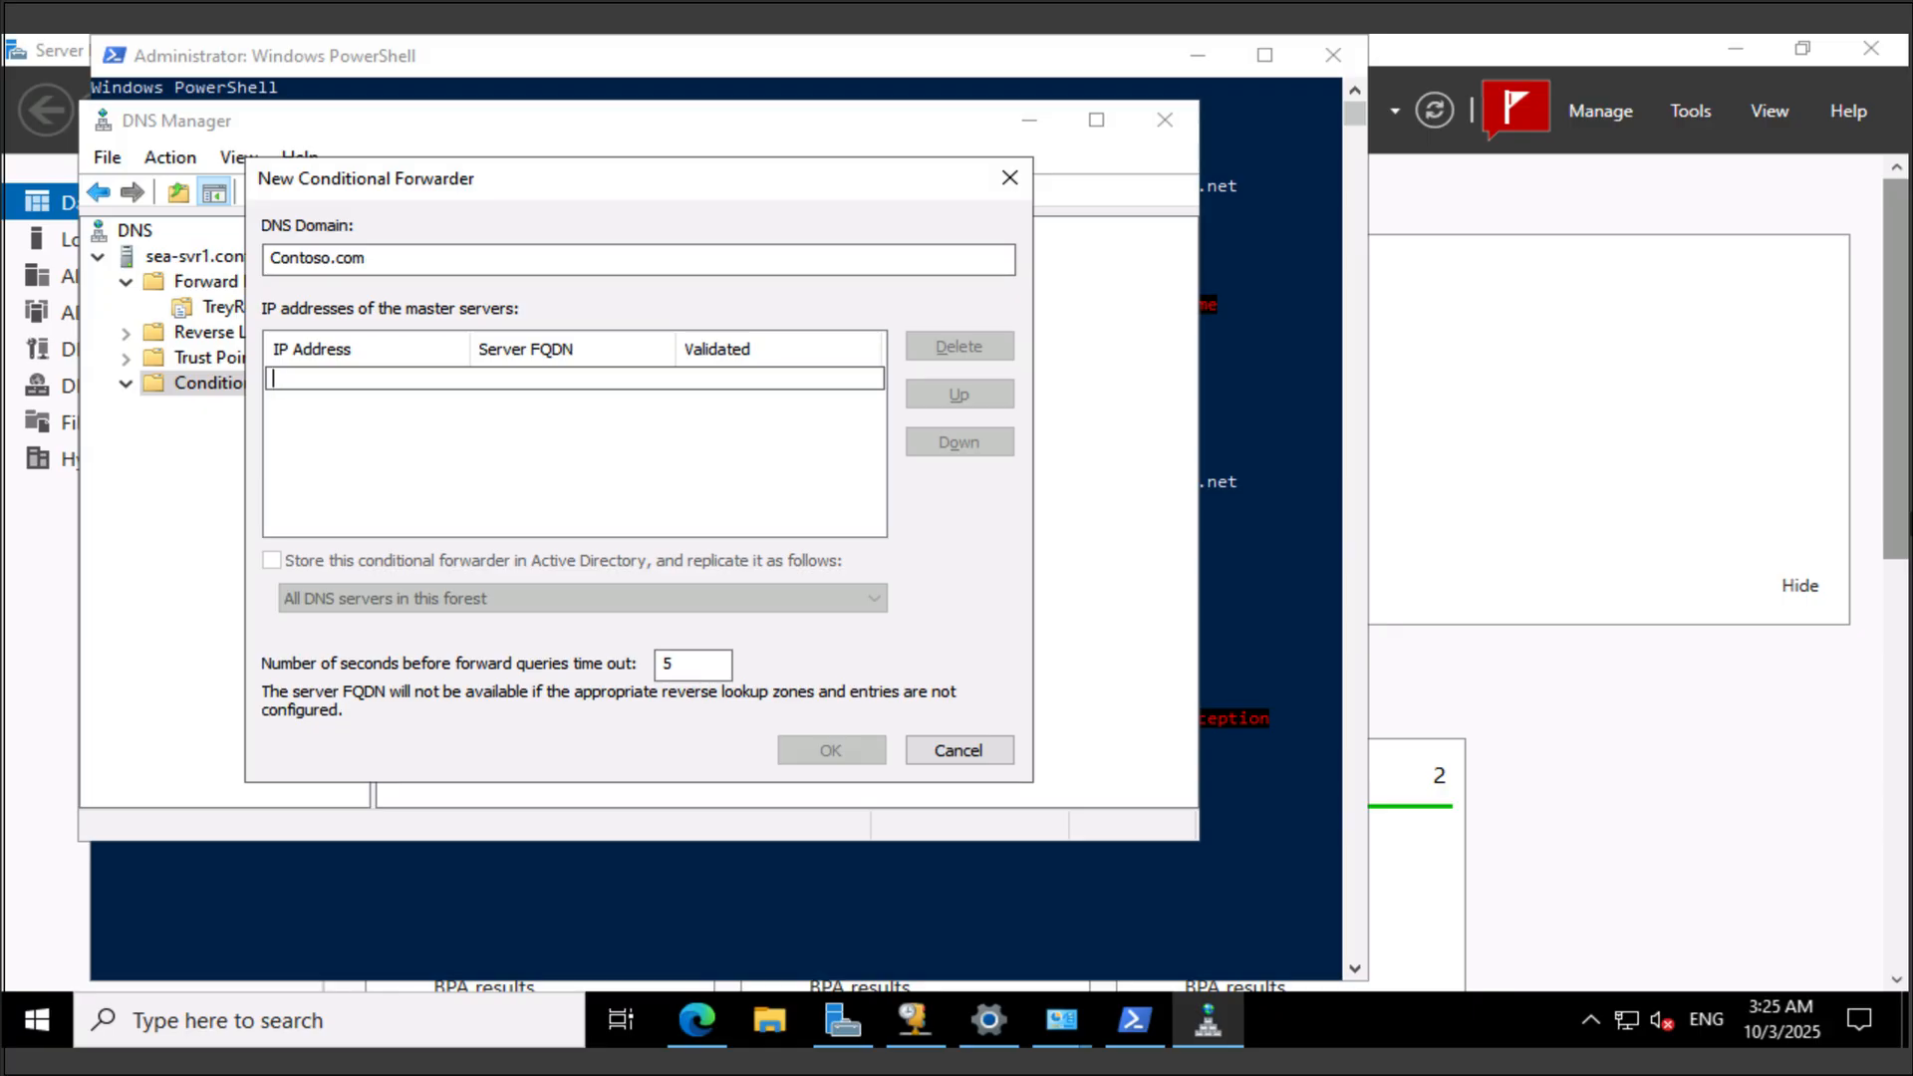
text(172.16.10.10)
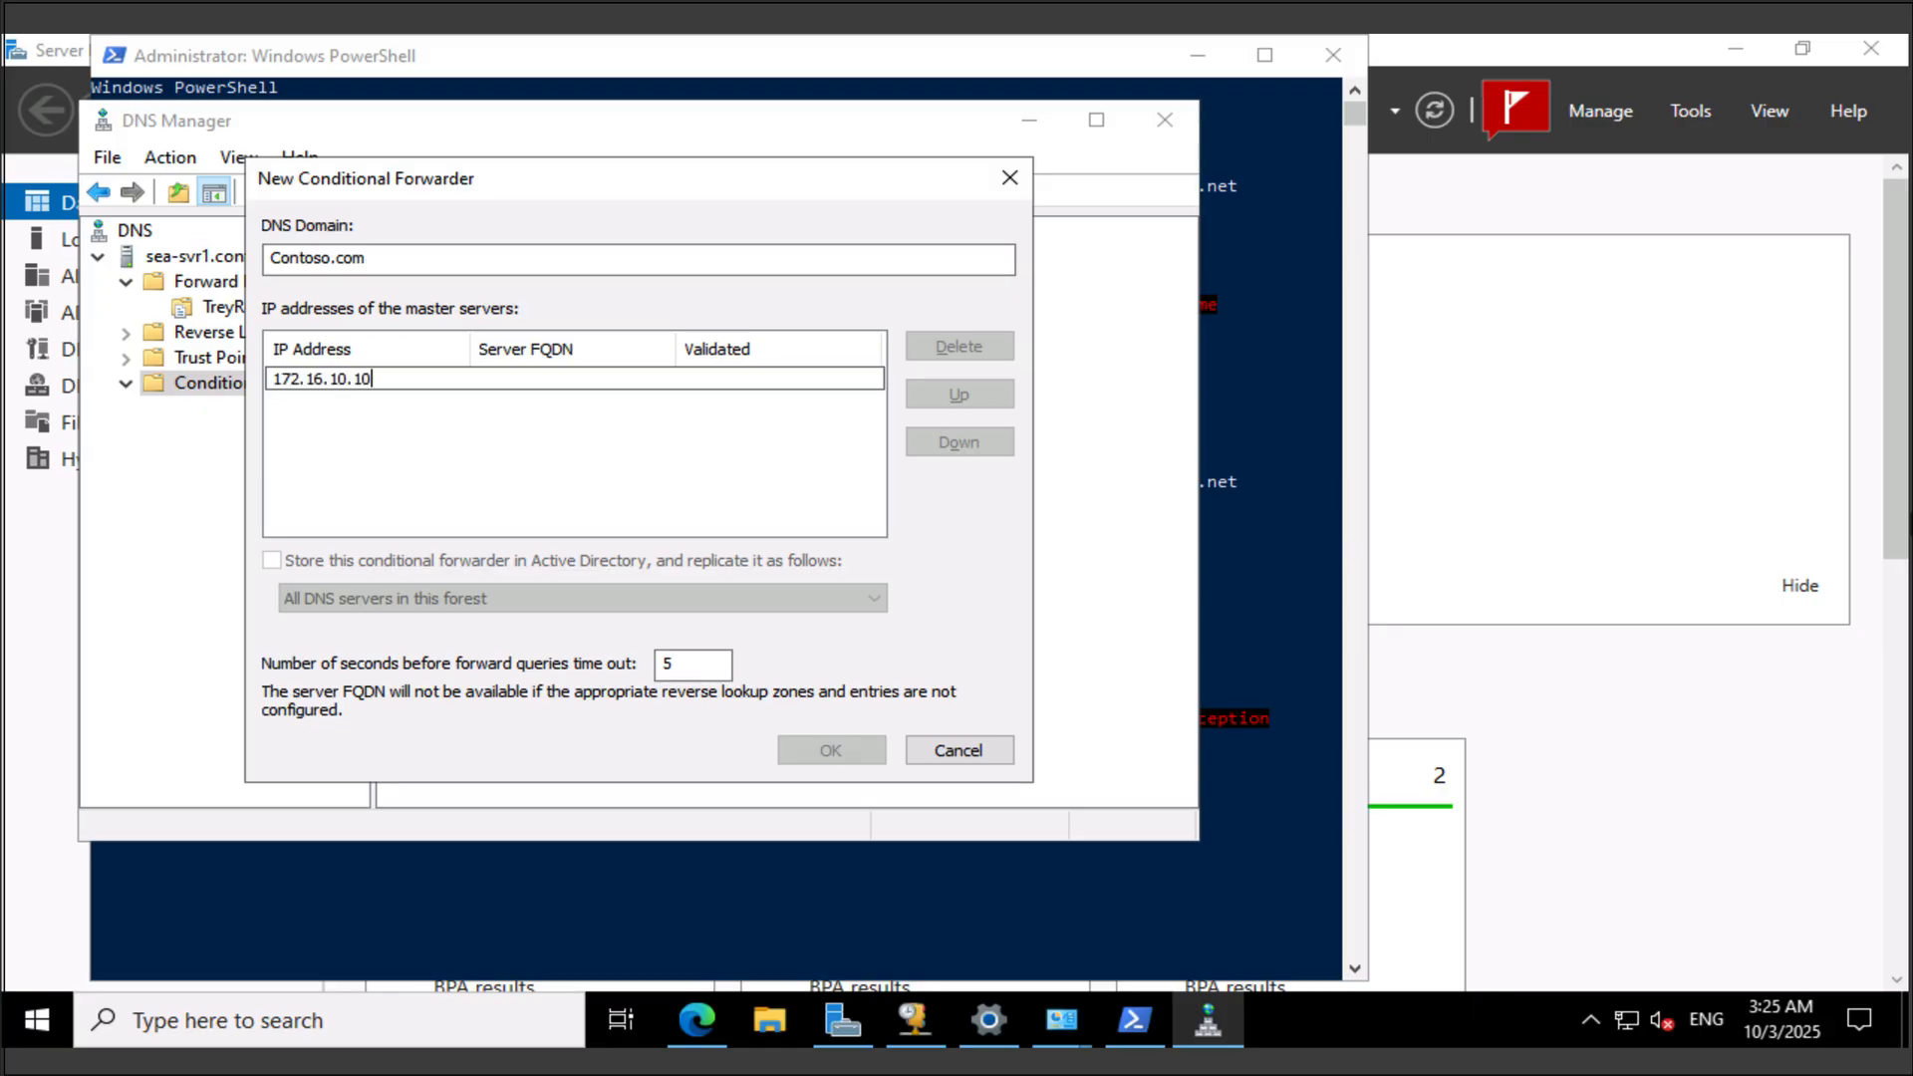
key(Return)
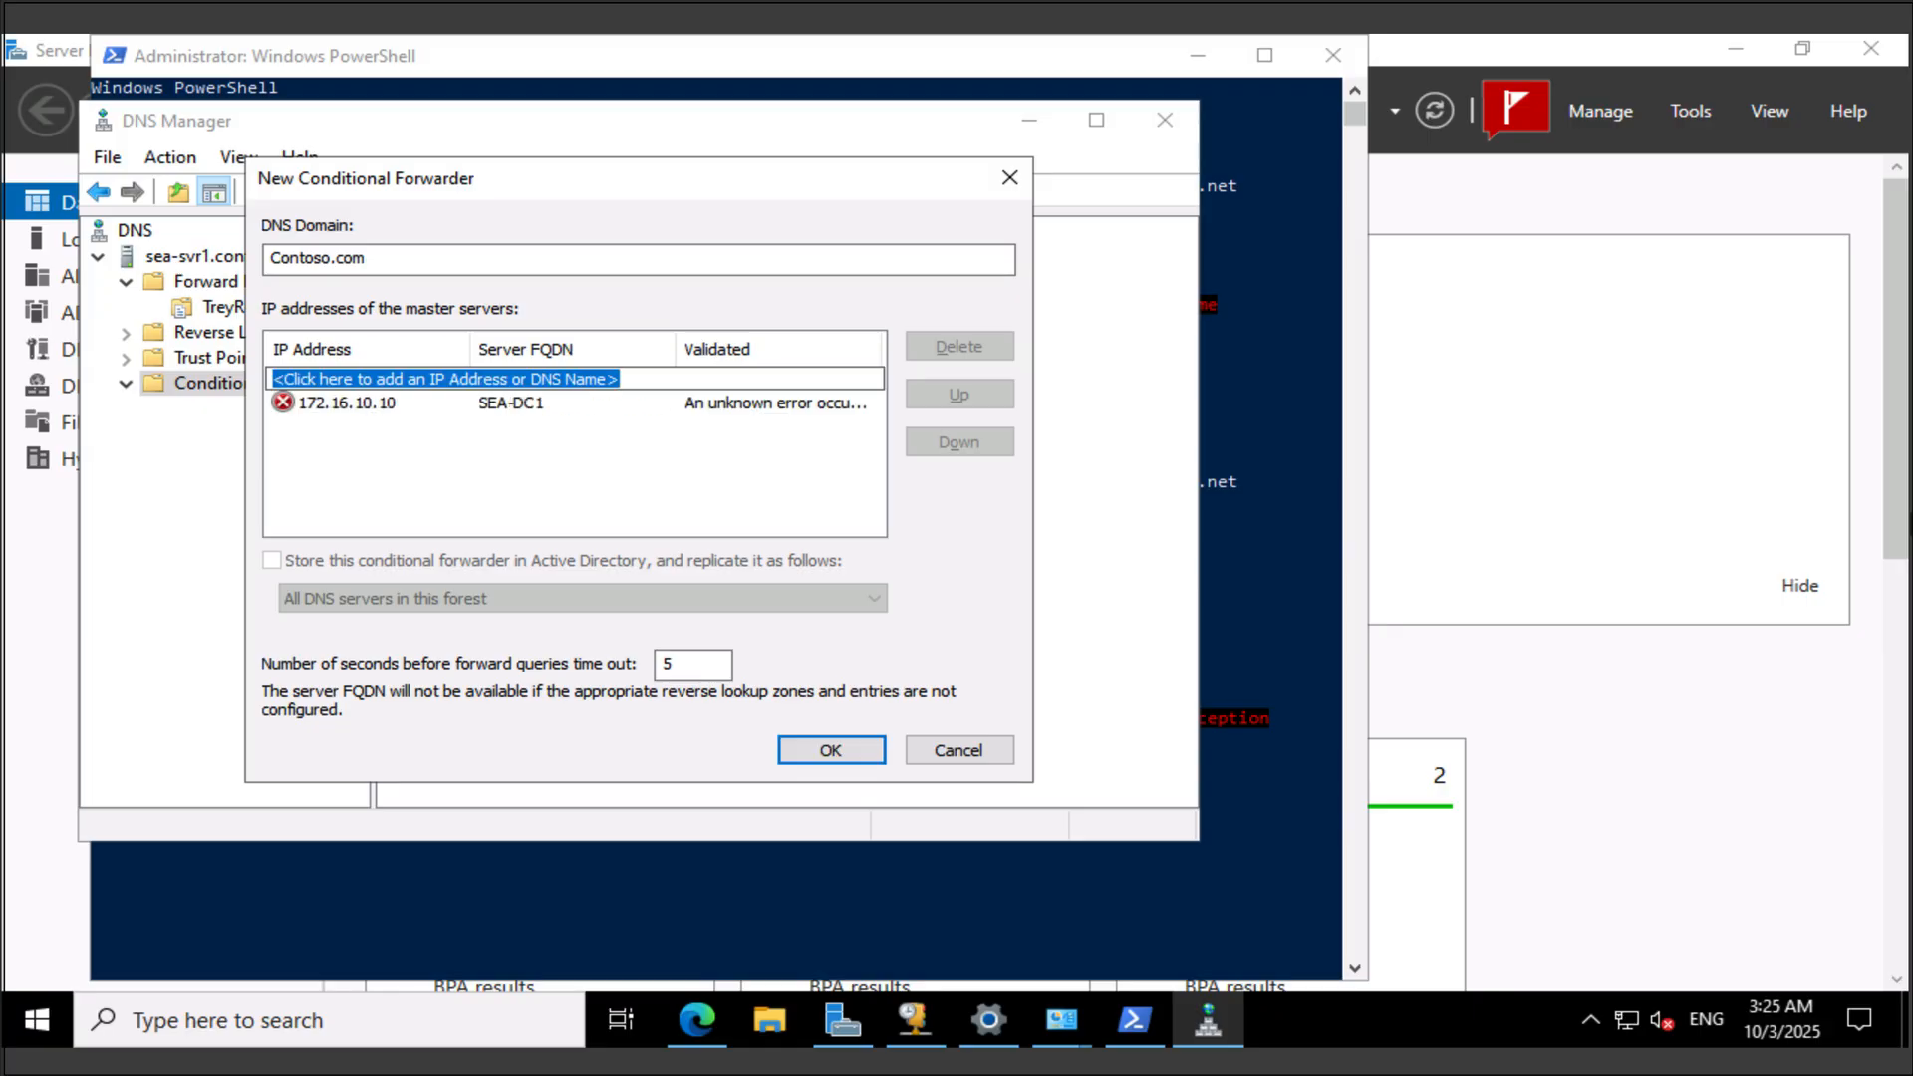
key(Return)
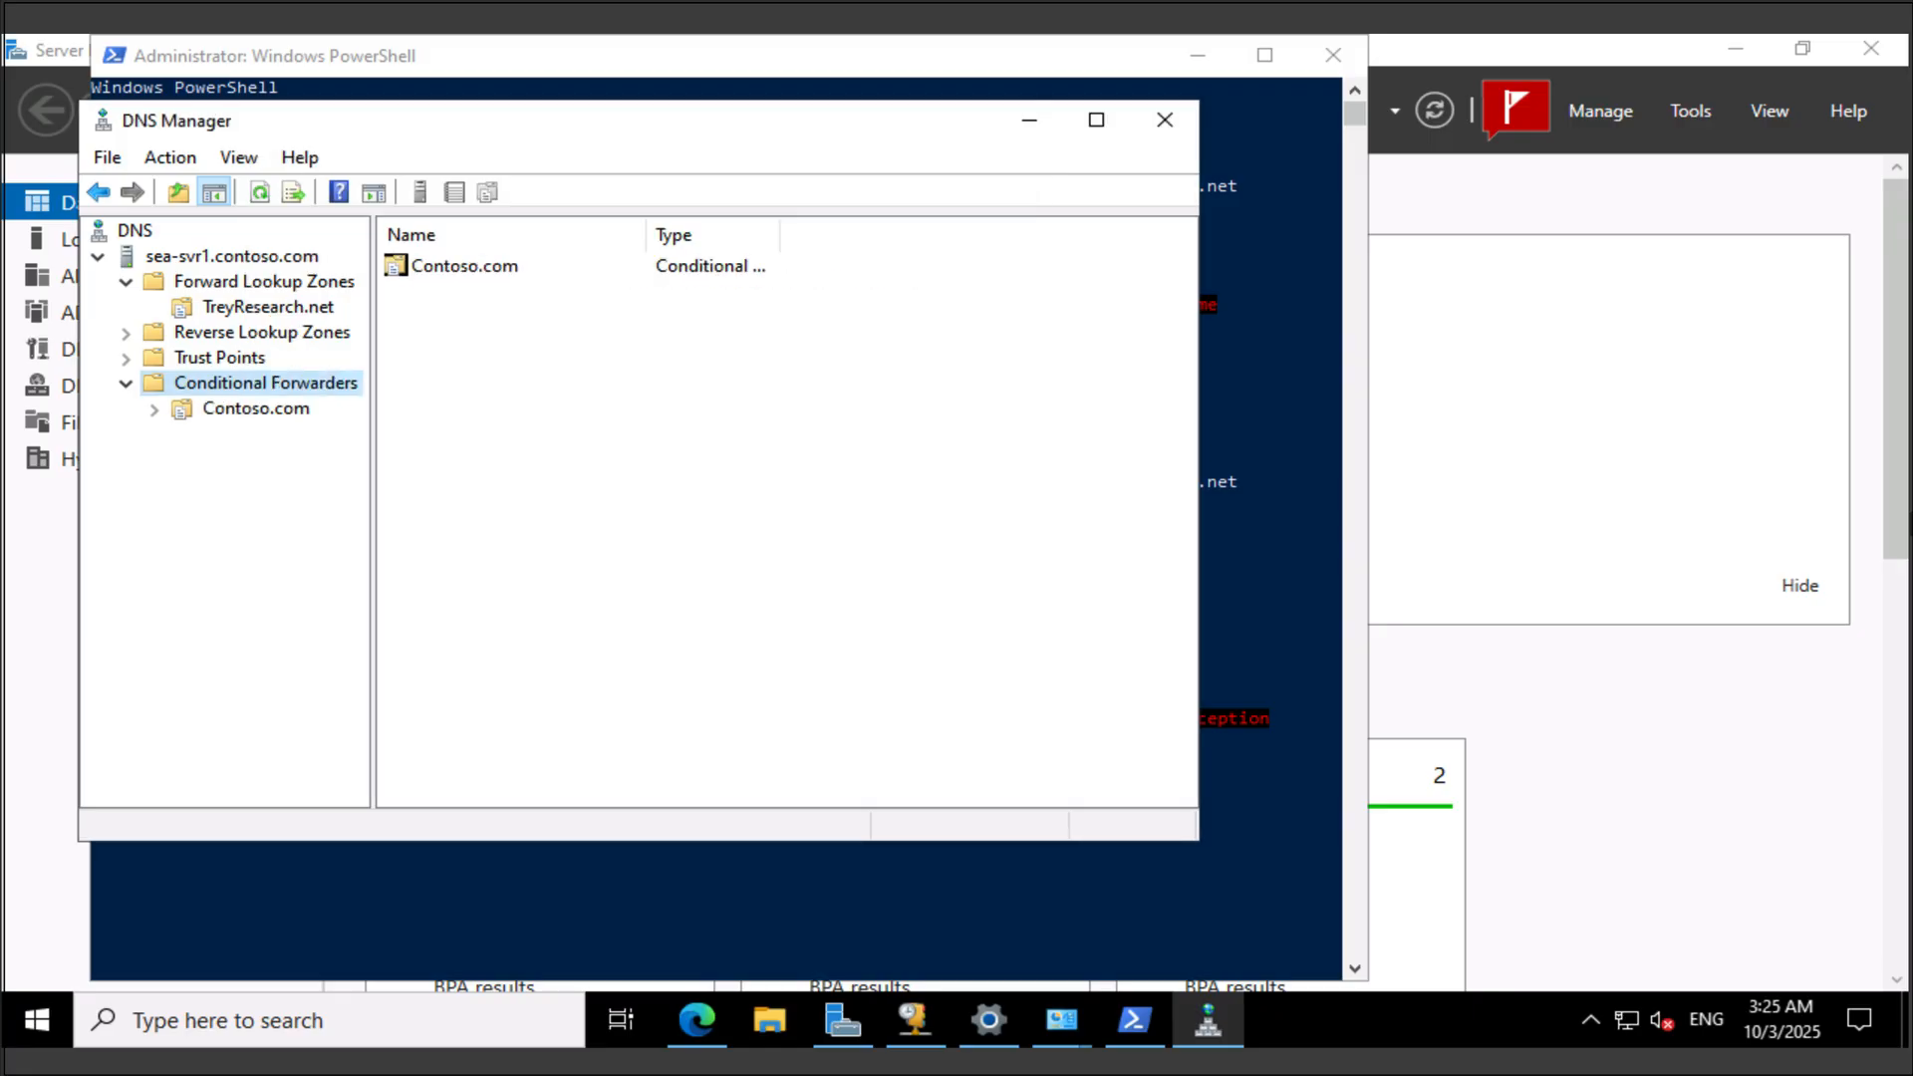
Switch to PowerShell and rerun the Resolve-DnsName query for sea-dc1.contoso.com on sea-svr1.contoso.com.
key(alt+Tab)
key(Up)
key(Return)
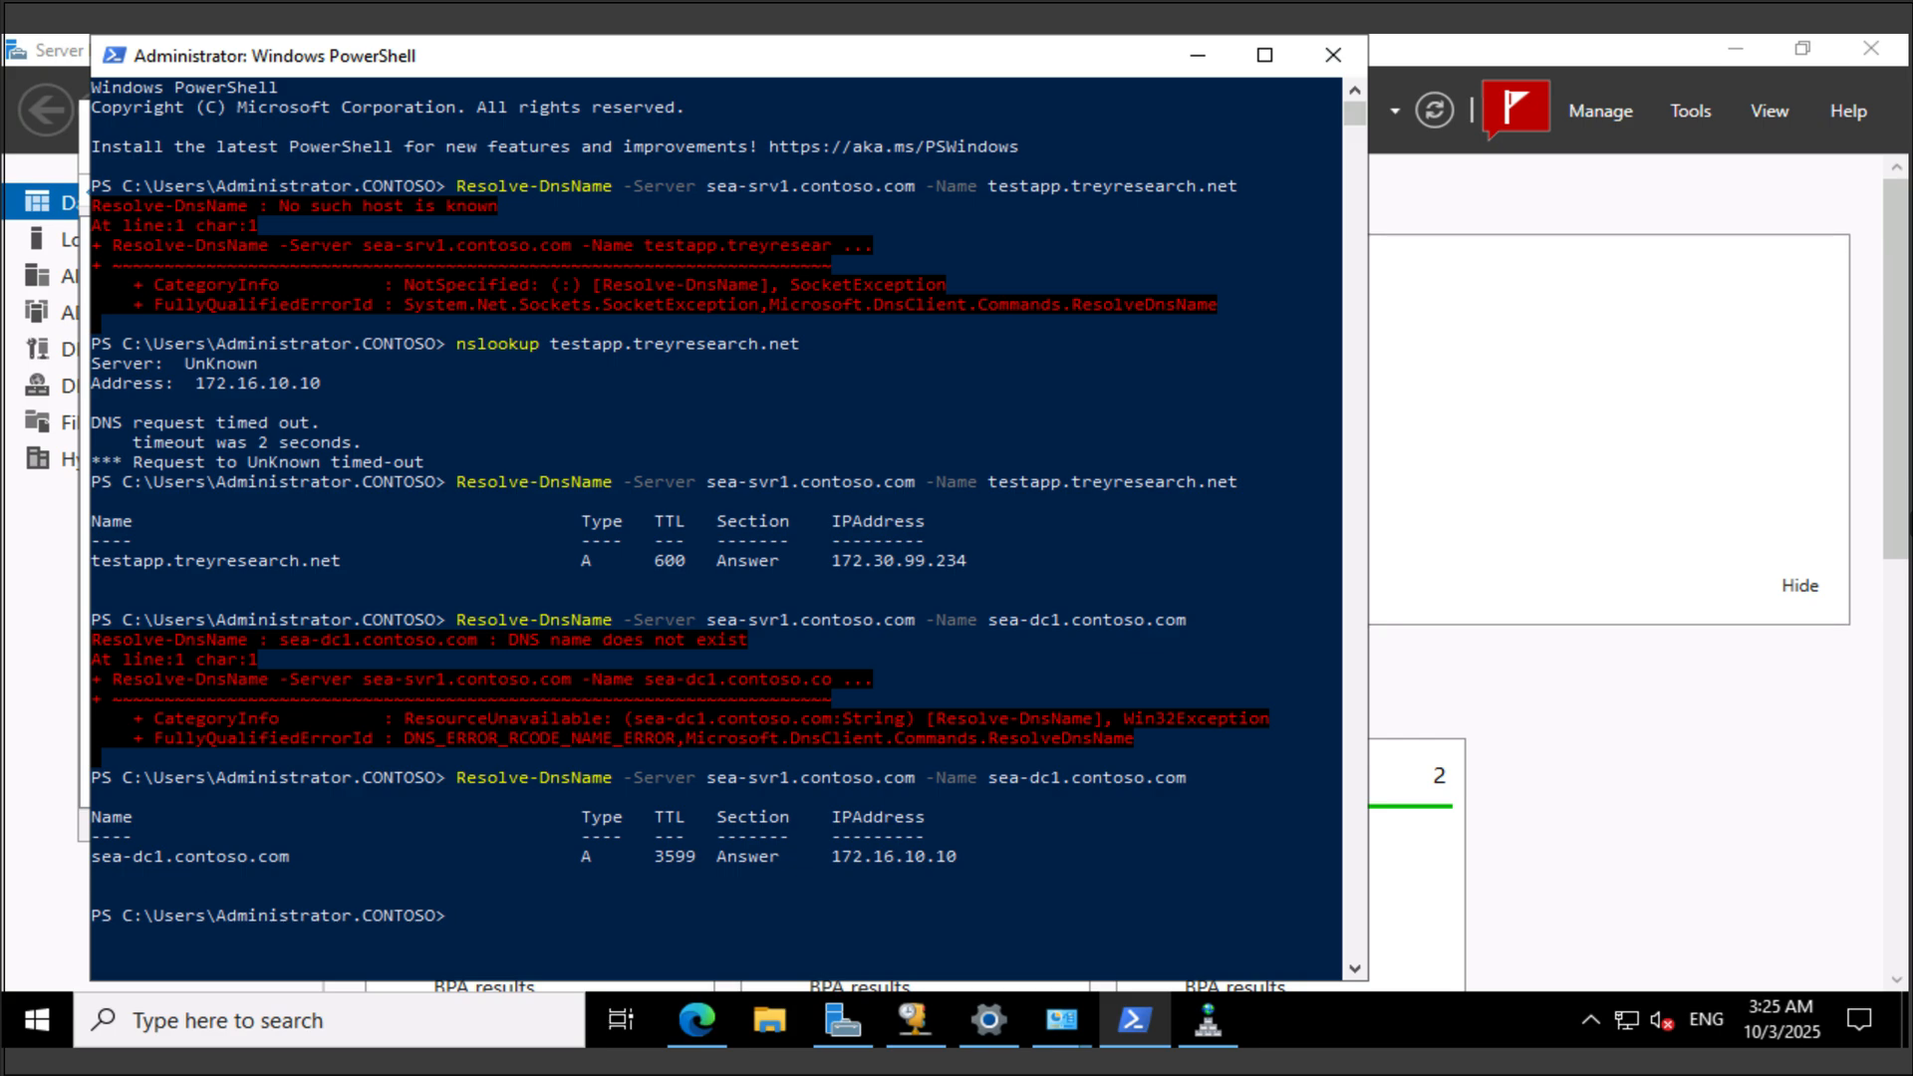
Switch to Windows Admin Center in Edge, discard the unfinished DNS record and open a PowerShell session on sea-svr1.contoso.com.
mouse_move(697, 1019)
click(700, 902)
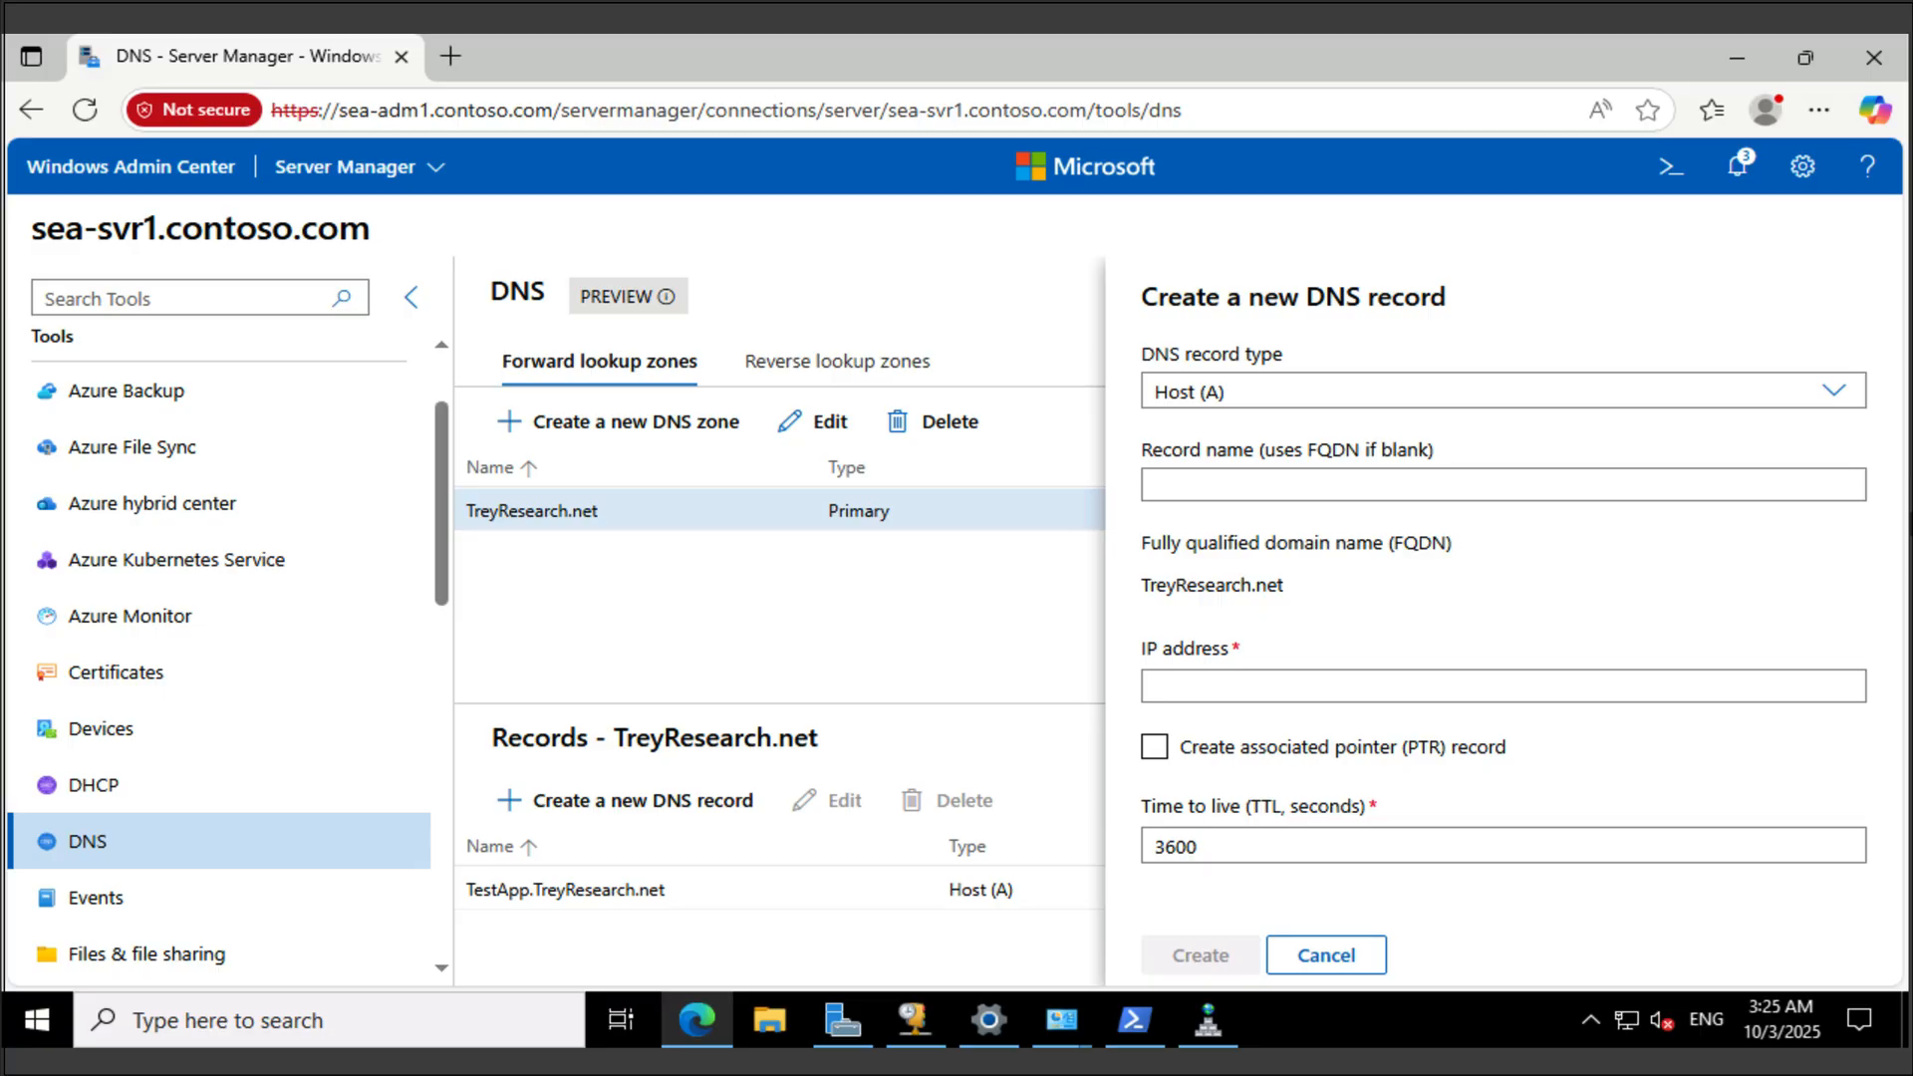
click(1325, 956)
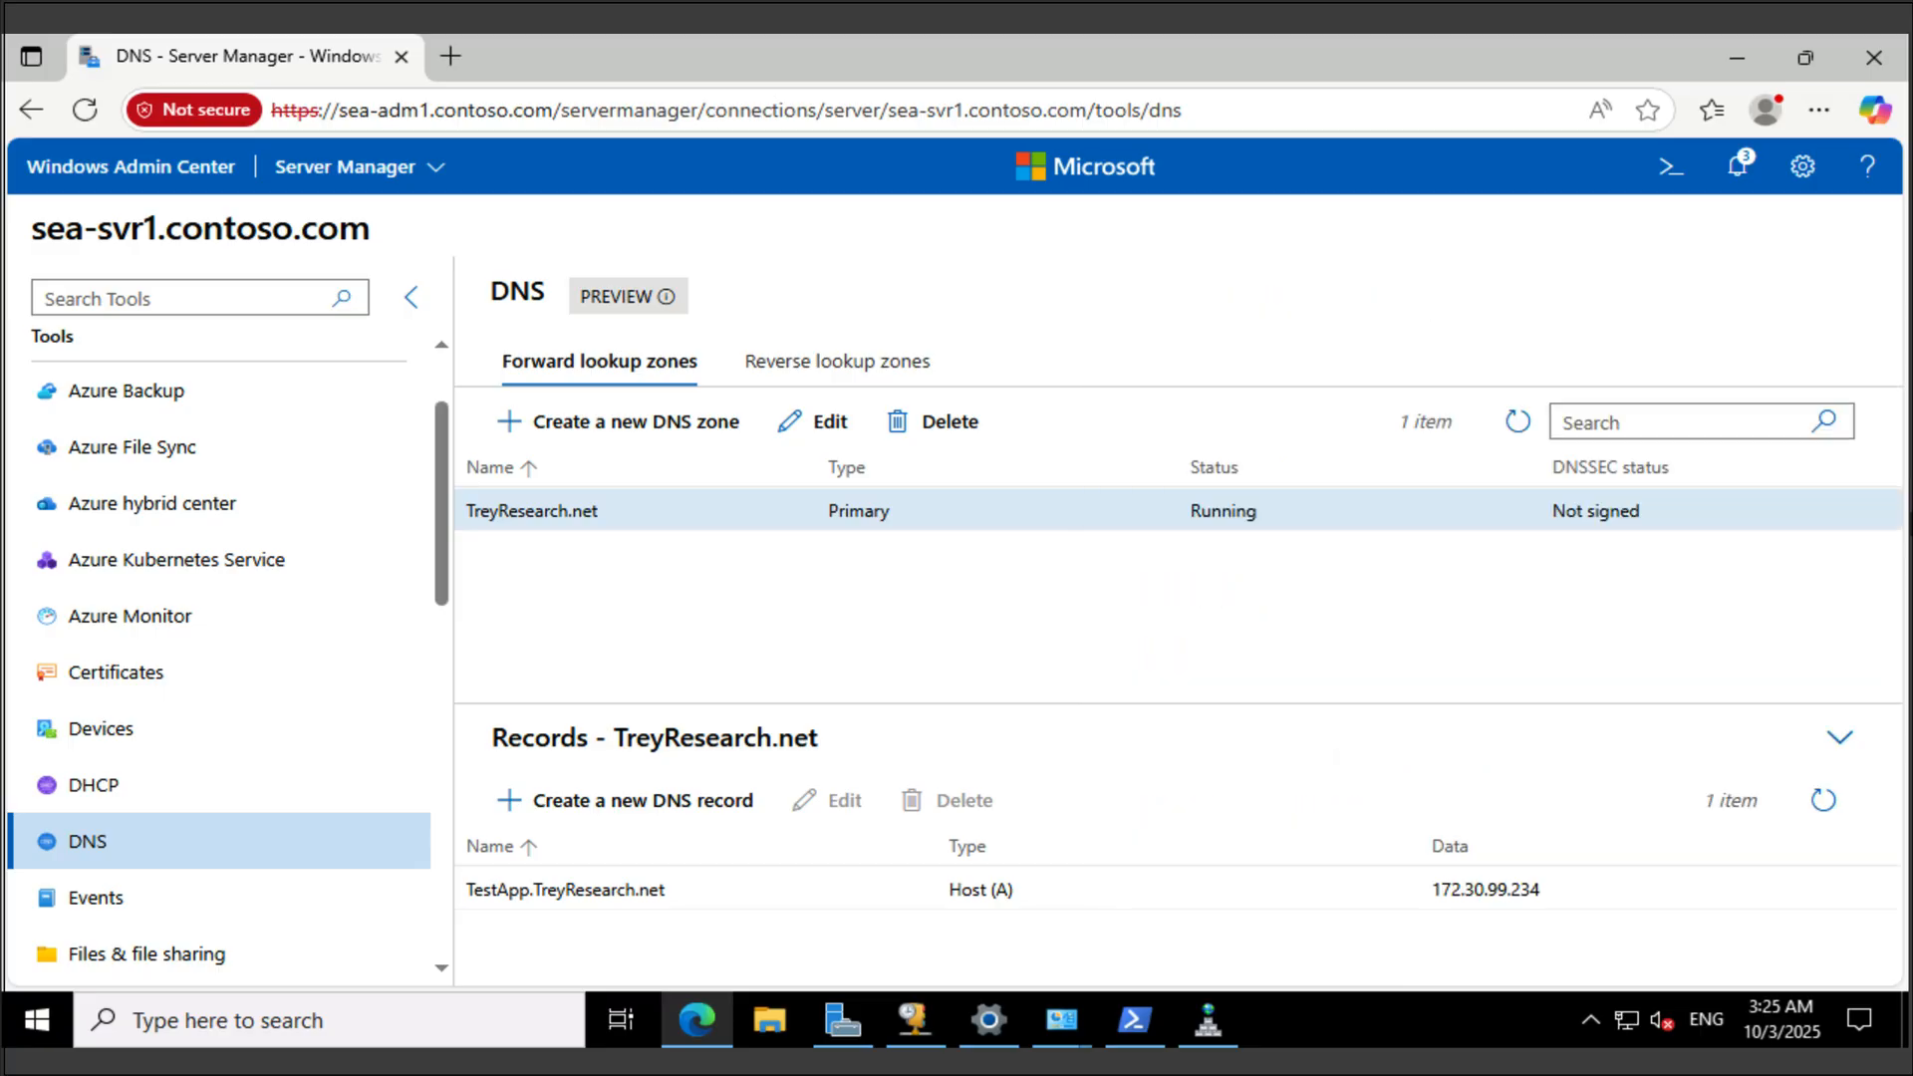
scroll(219, 647, down, 5)
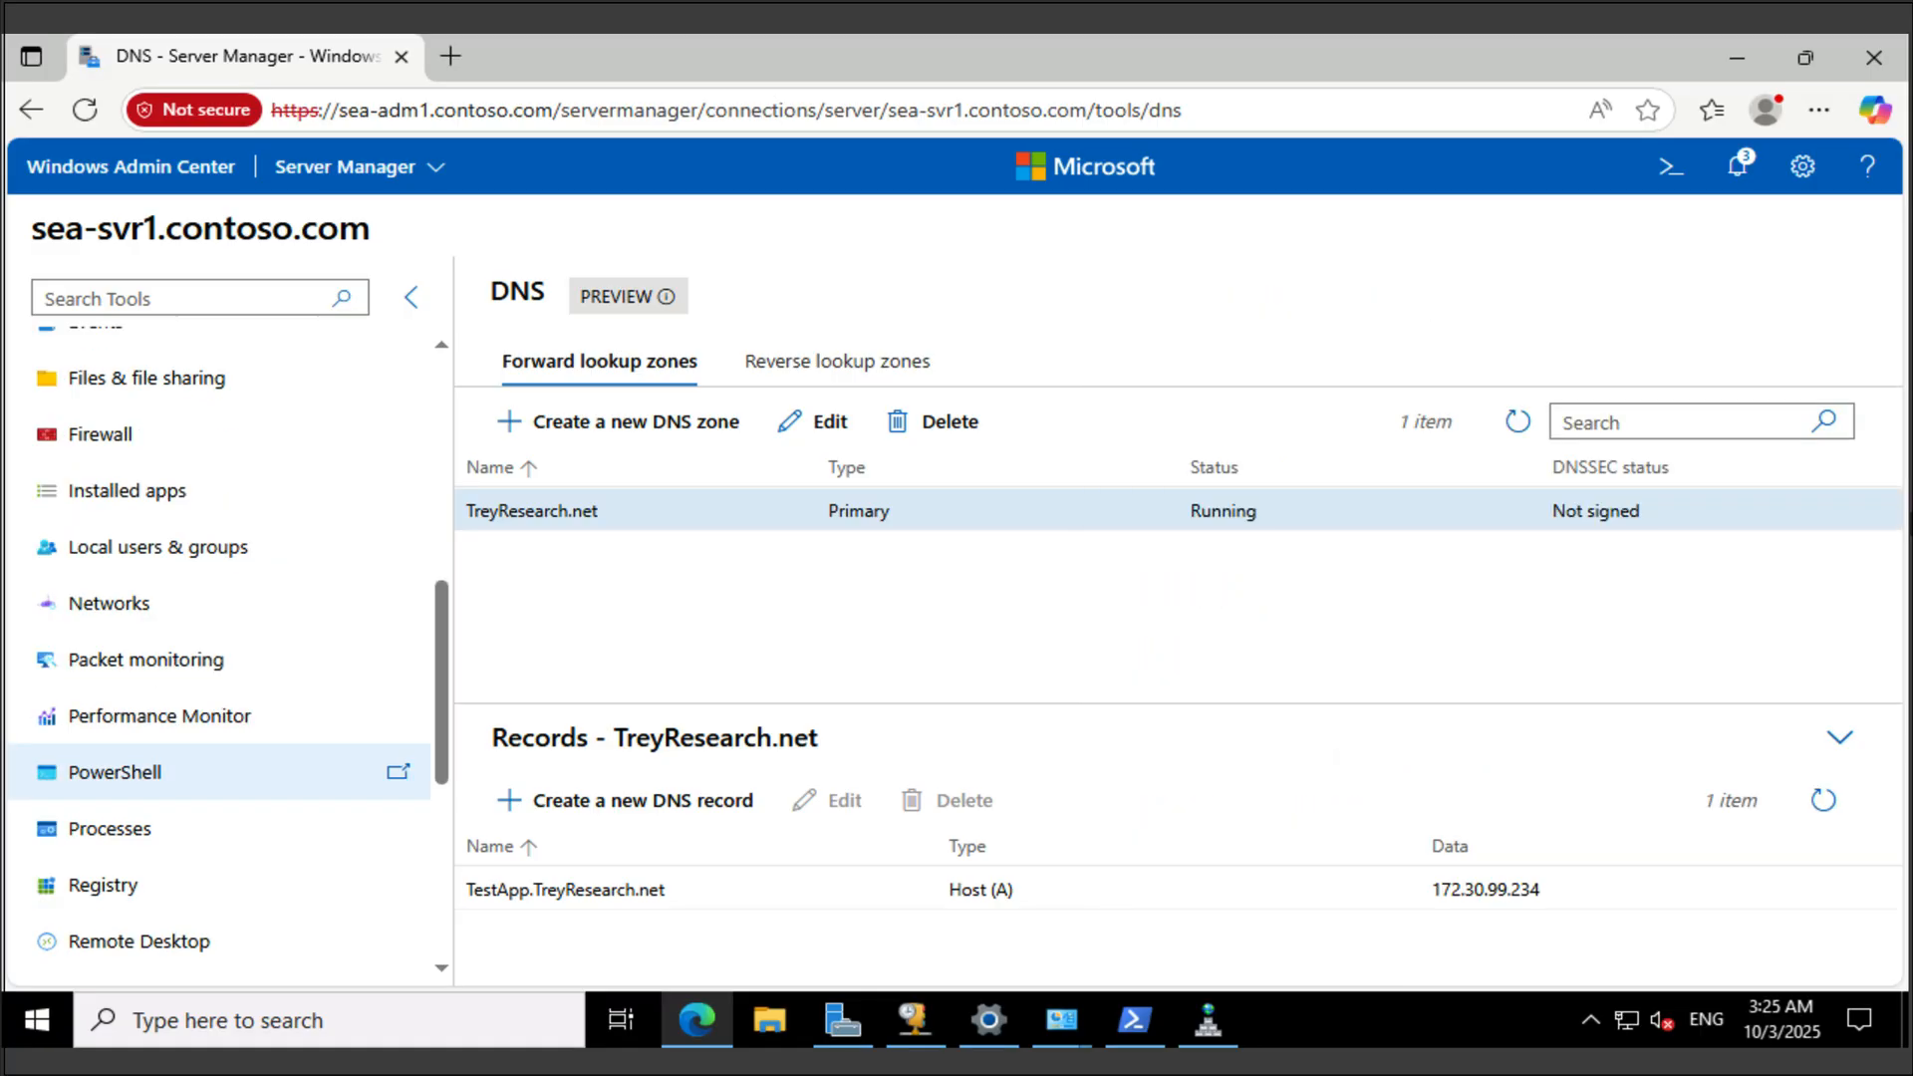
click(114, 772)
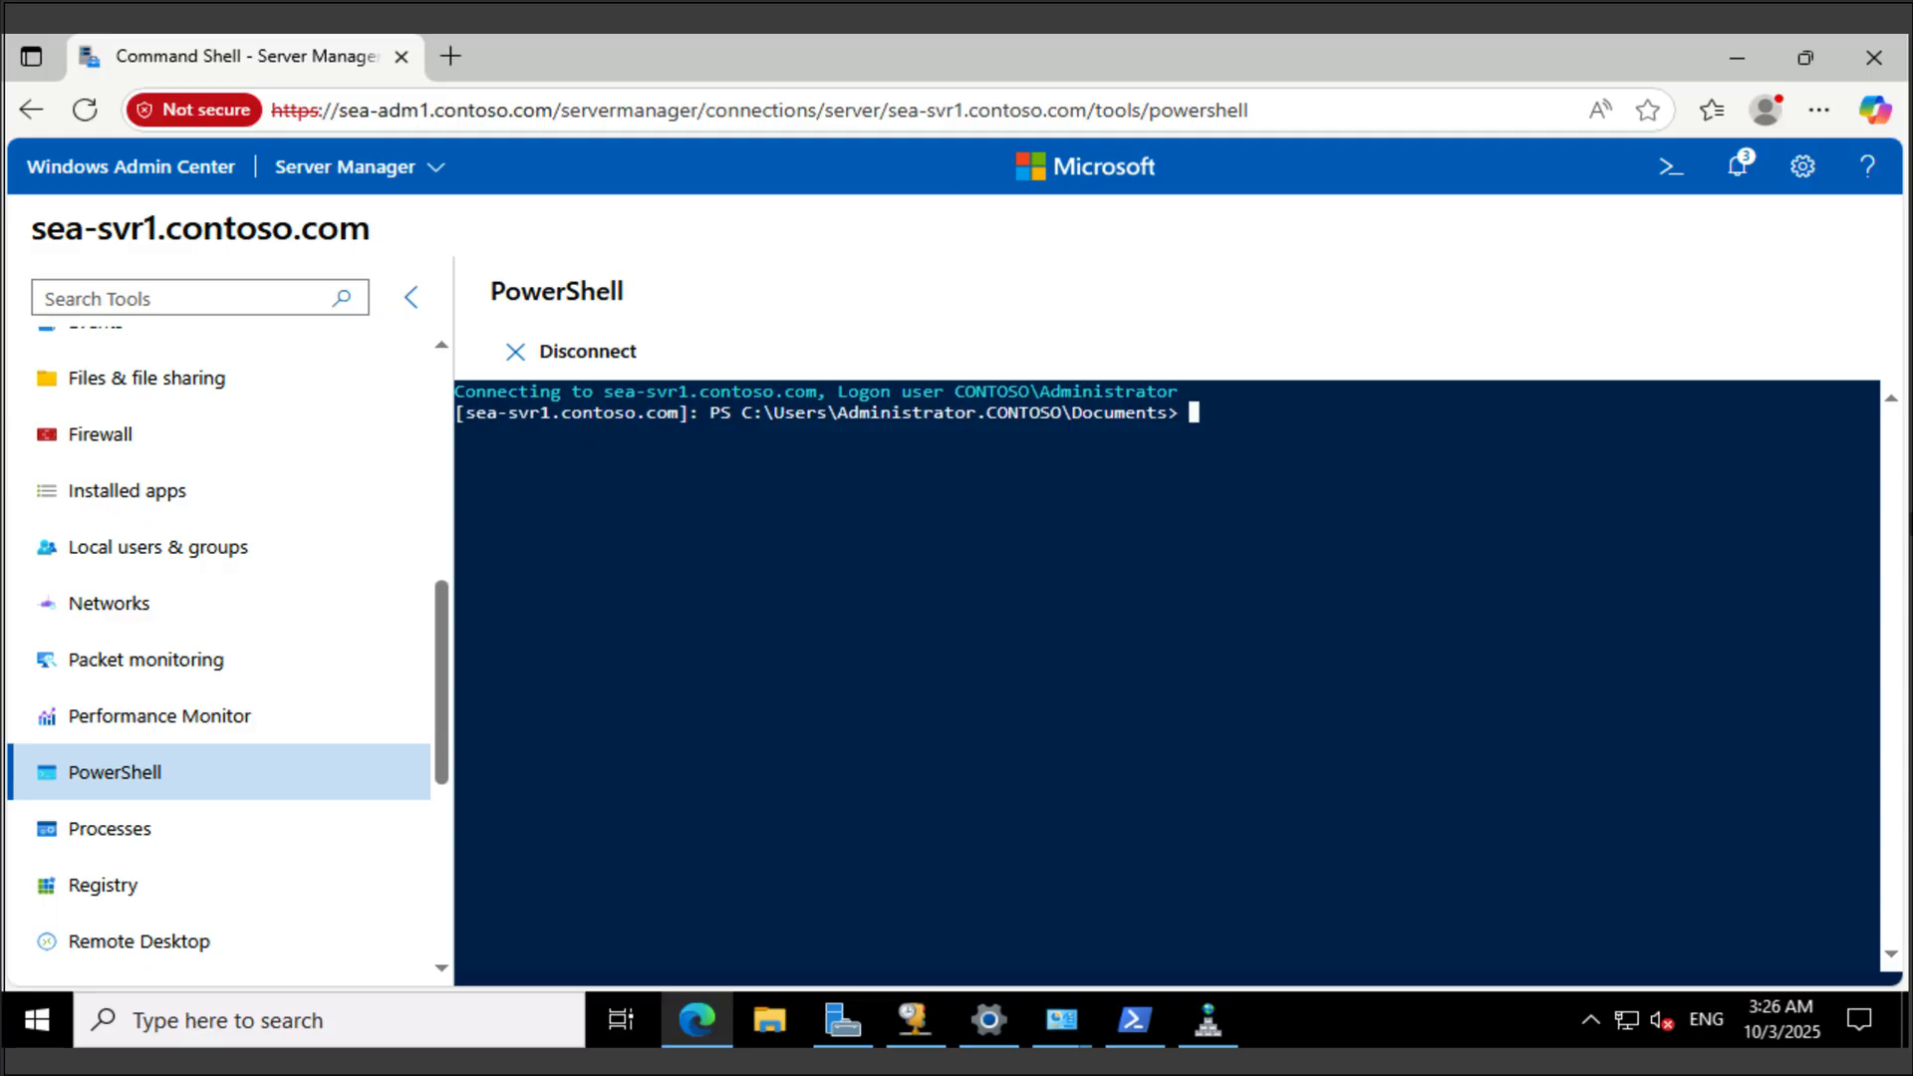
Add the DNS client subnet HeadOfficeSubnet for 172.16.10.0/24 and the zone scope HeadOfficeScope in the TreyResearch.net zone.
text(Add-DnsServerClientSubnet -Name "HeadOfficeSubnet" -IPv4Subnet '172.16.10.0/24')
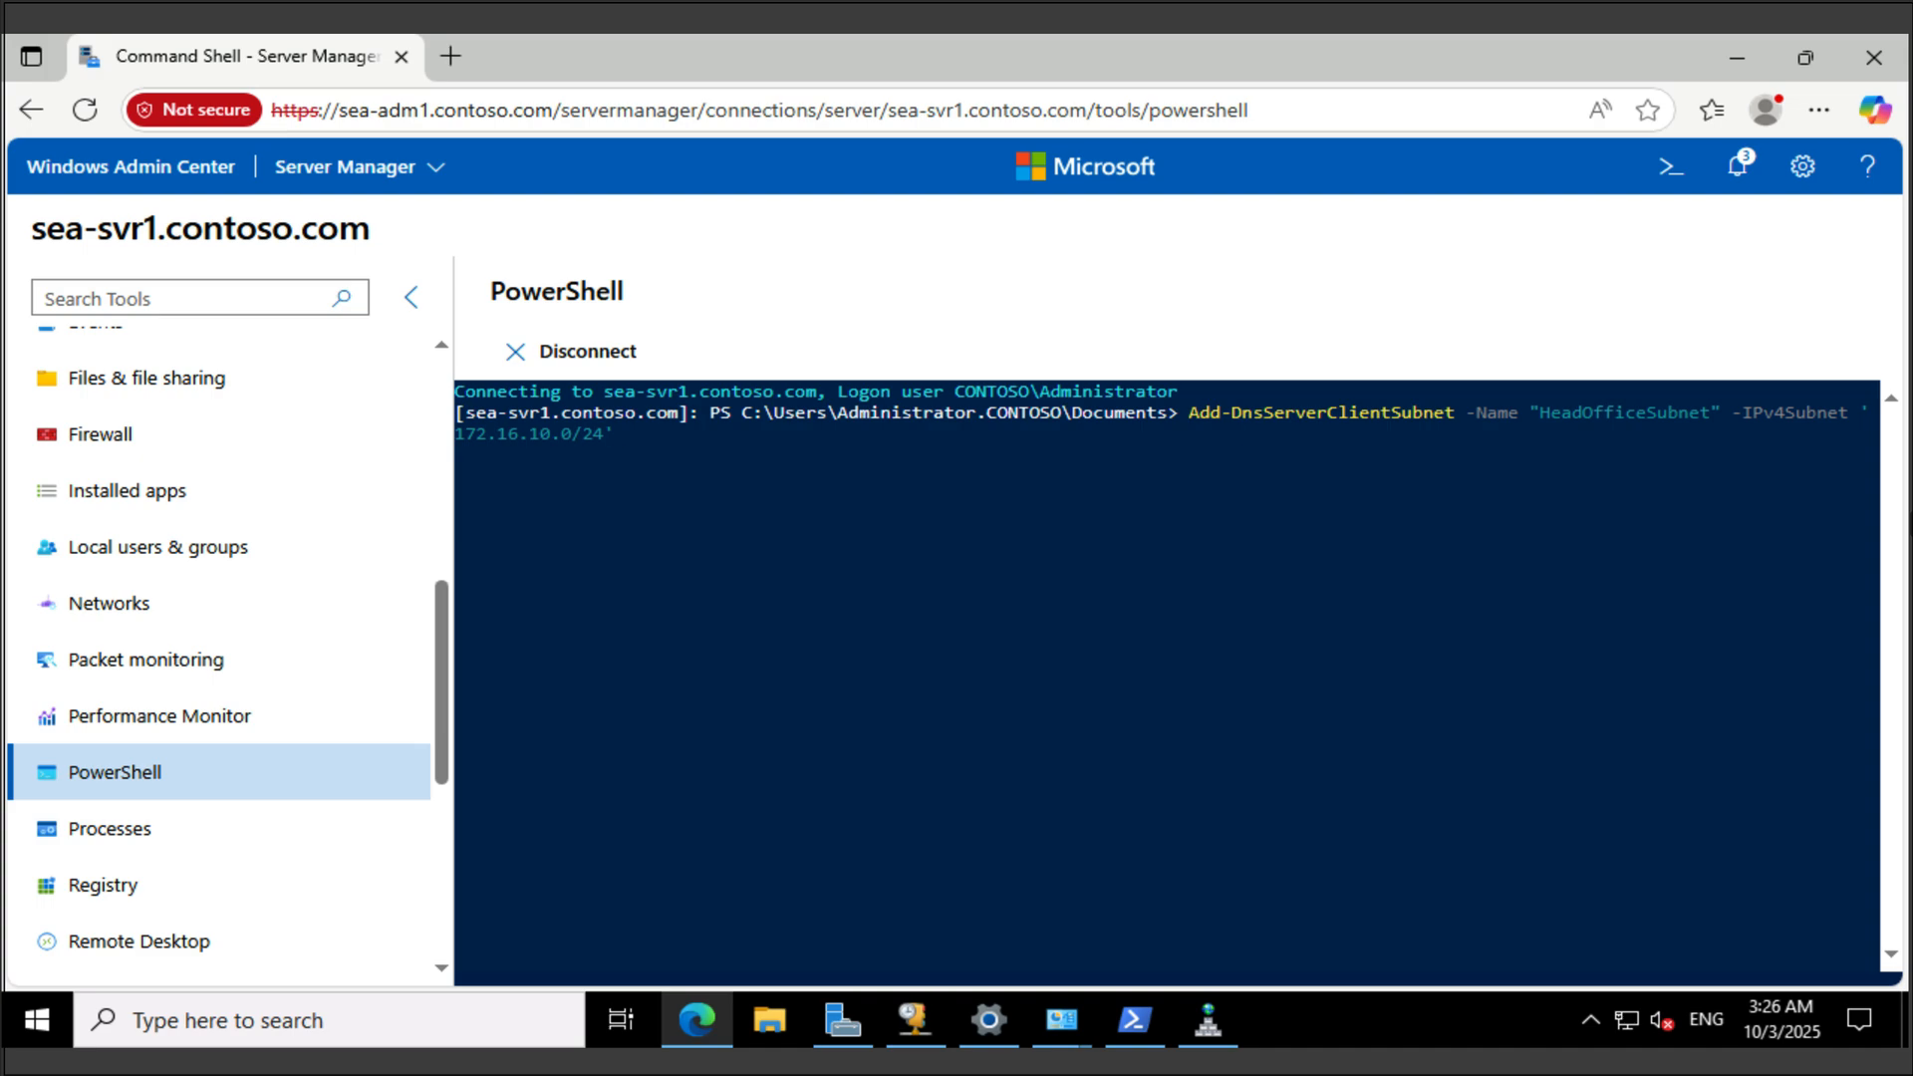
key(Return)
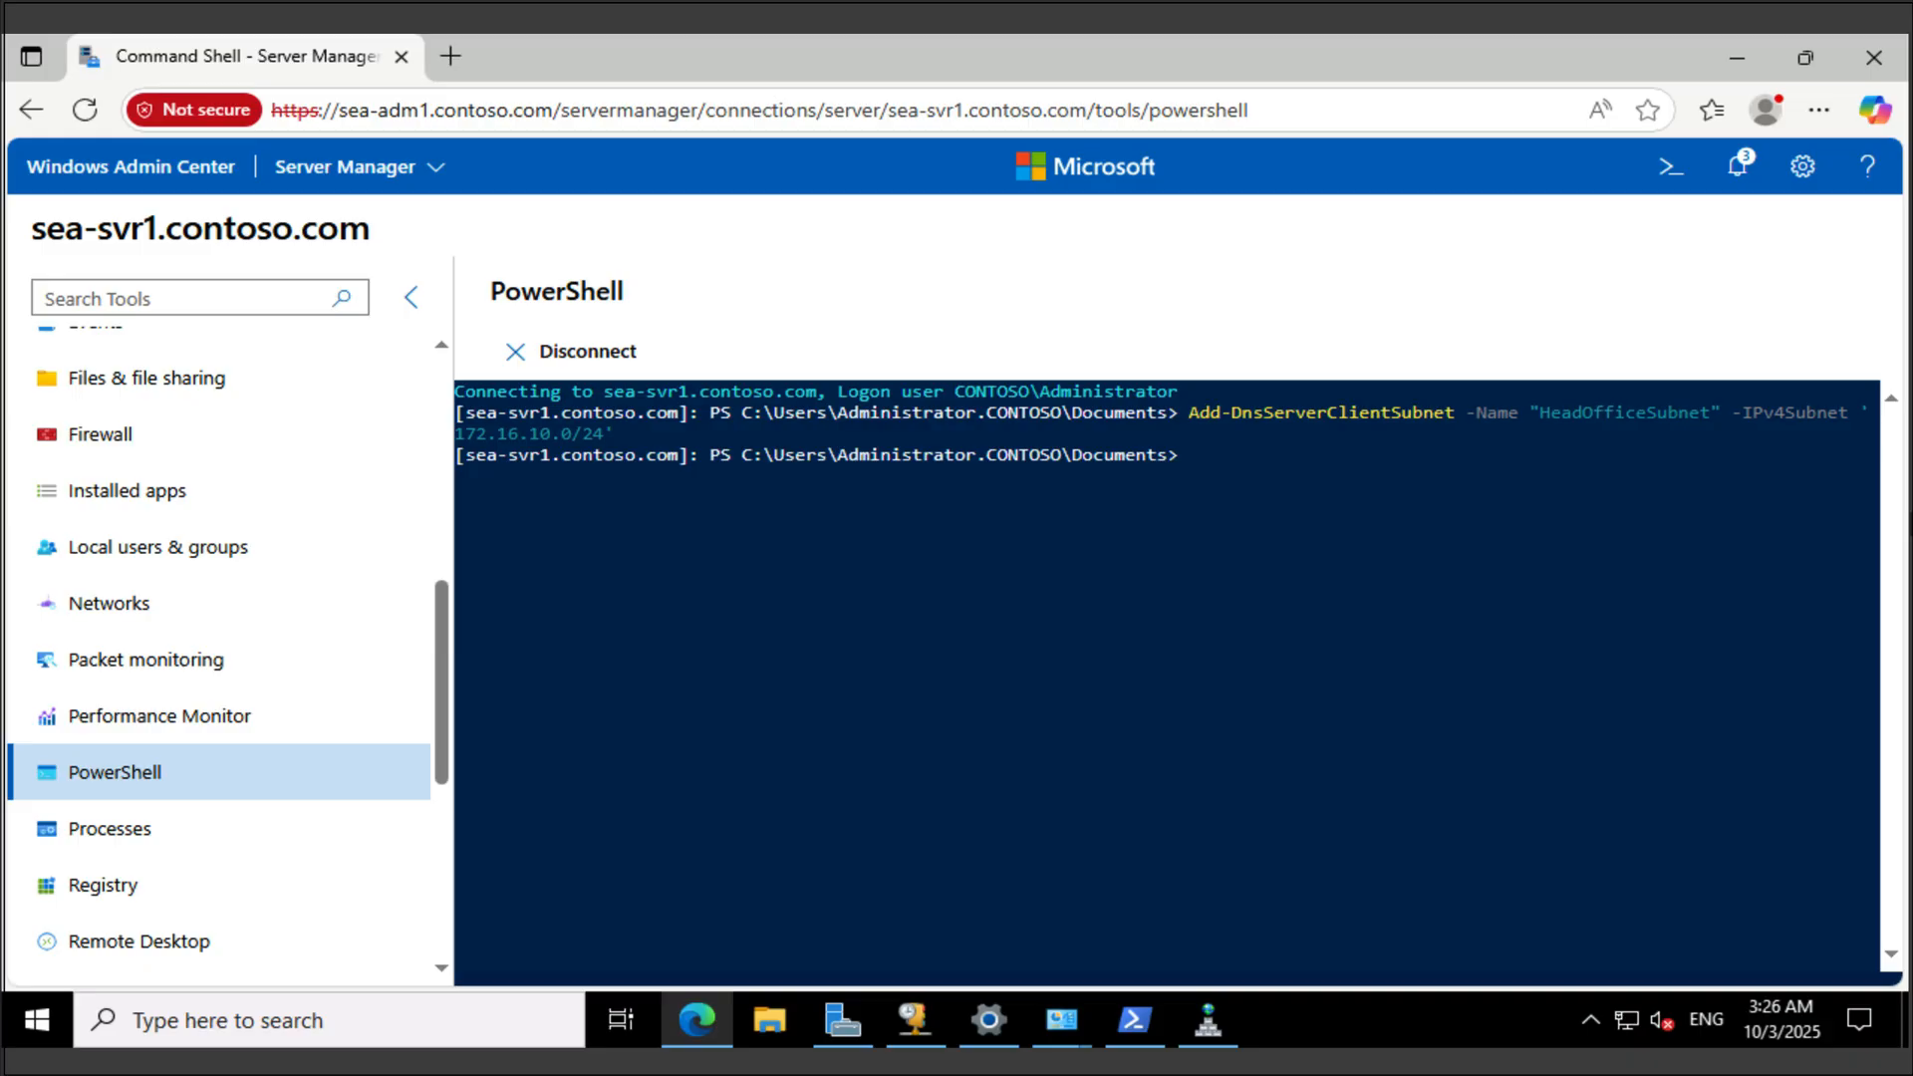
text(Add-DnsServerZoneScope -ZoneName 'TreyResearch.net' -Name 'HeadOfficeScope')
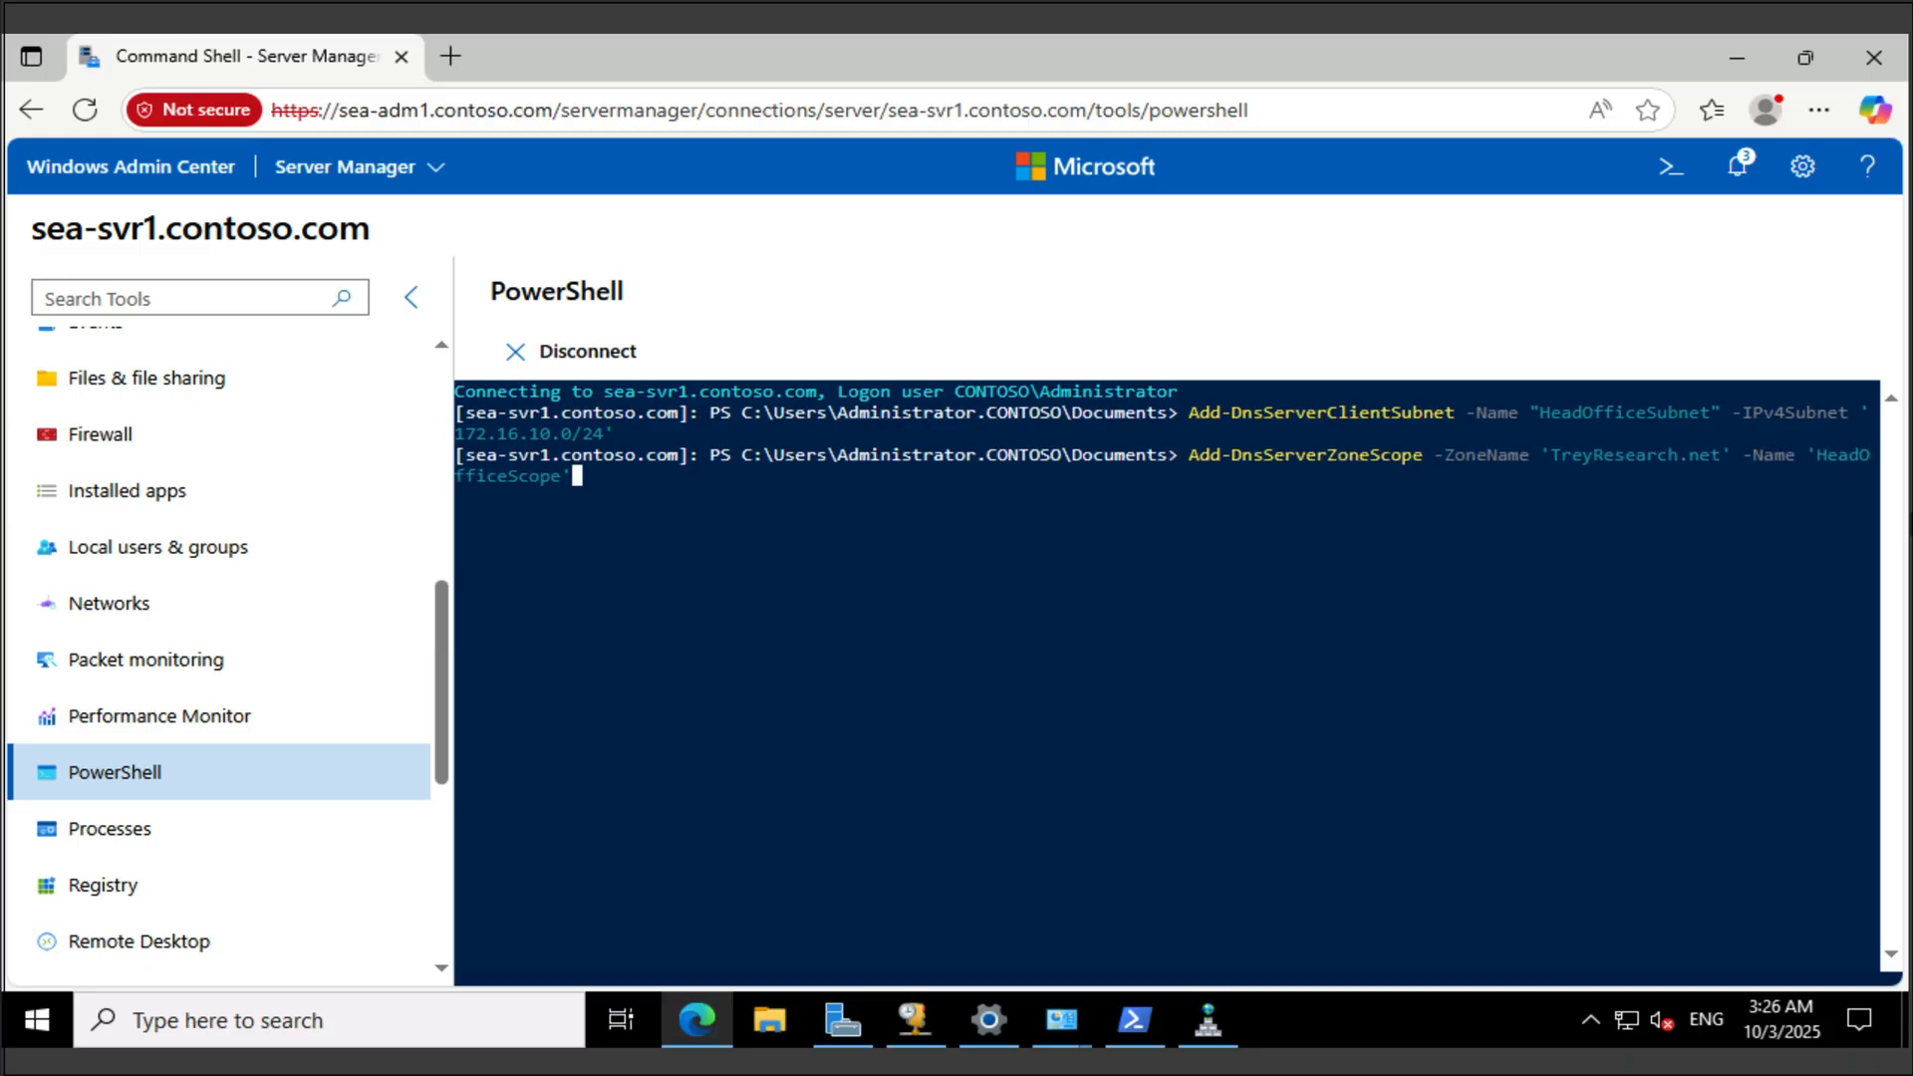
key(Return)
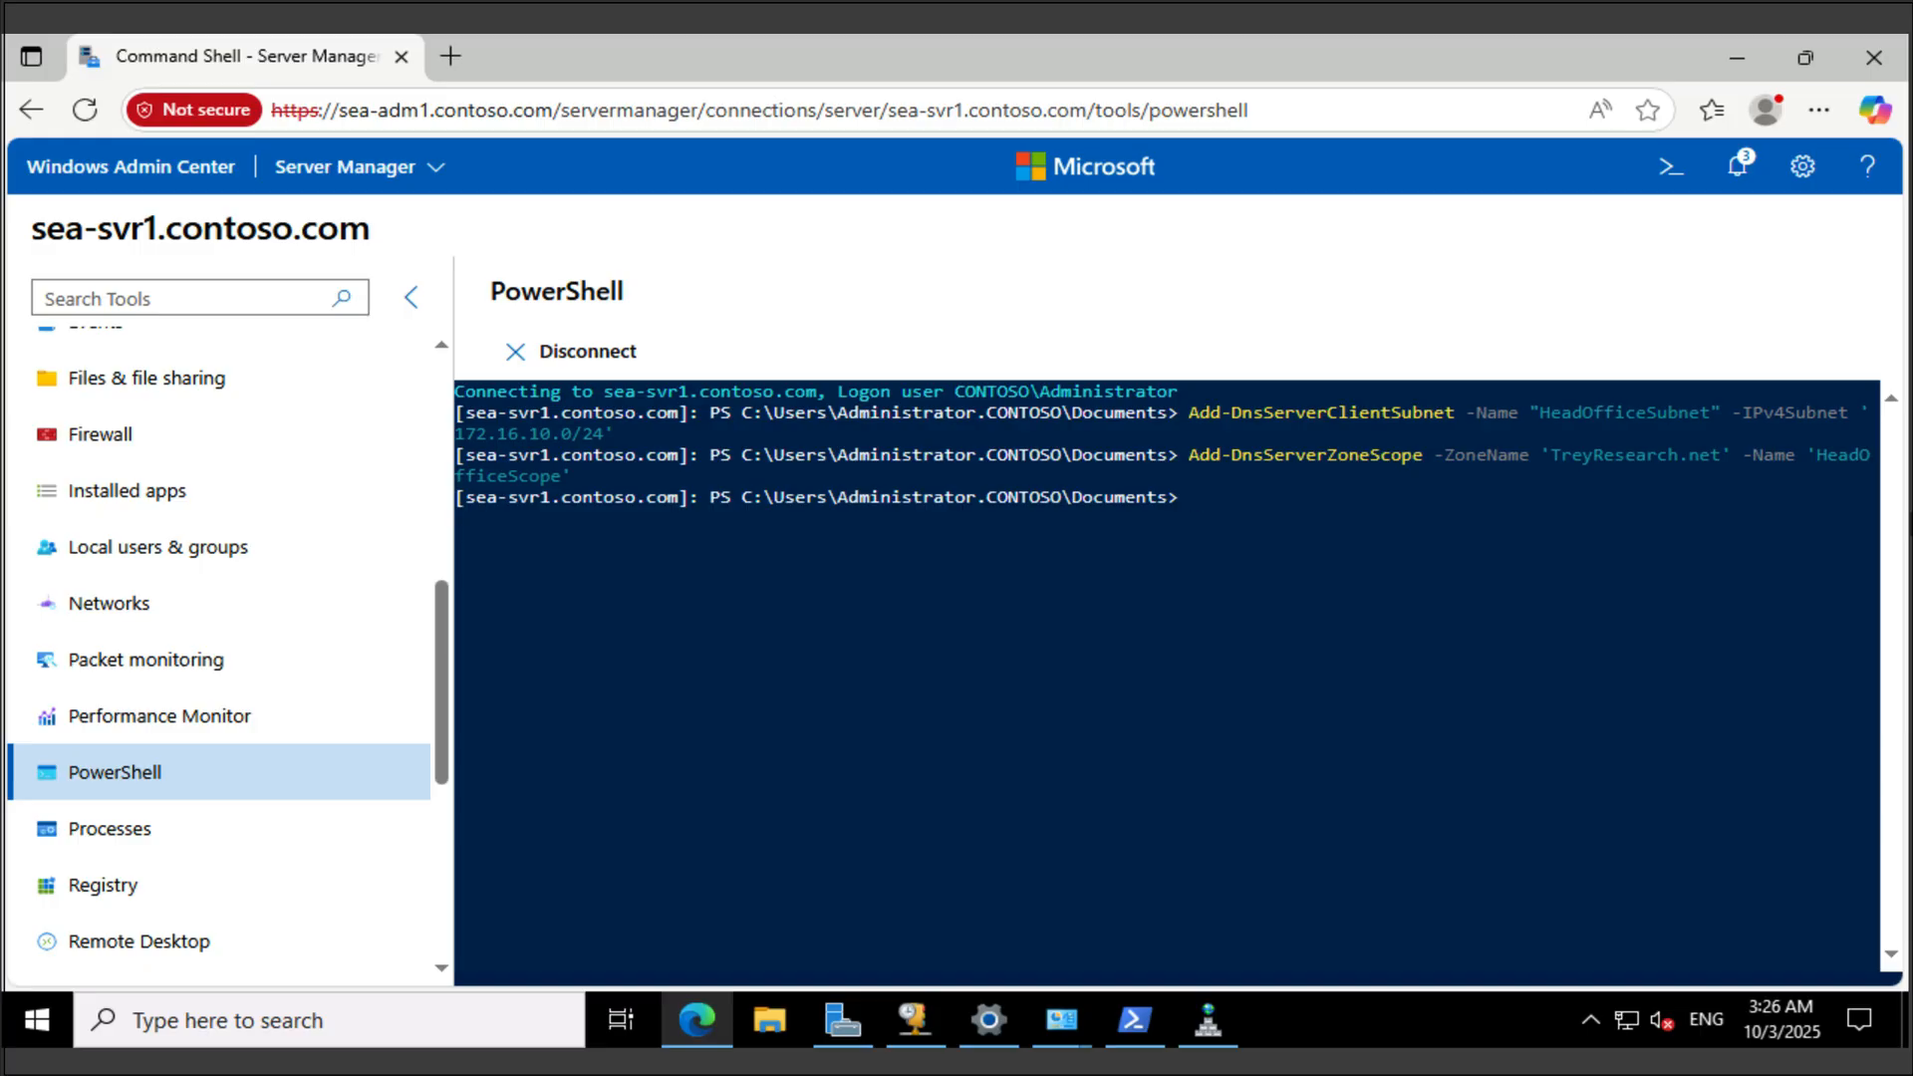
Add an A record named testapp with IPv4 address 172.30.99.100 to TreyResearch.net in the zone scope HeadOfficeScope.
text(Add-DnsServerResourceRecord -ZoneName 'TreyResearch.net' -A -Name 'testapp' -IPv4Address '172.30.99.100' -ZoneScope 'HeadOfficeScope)
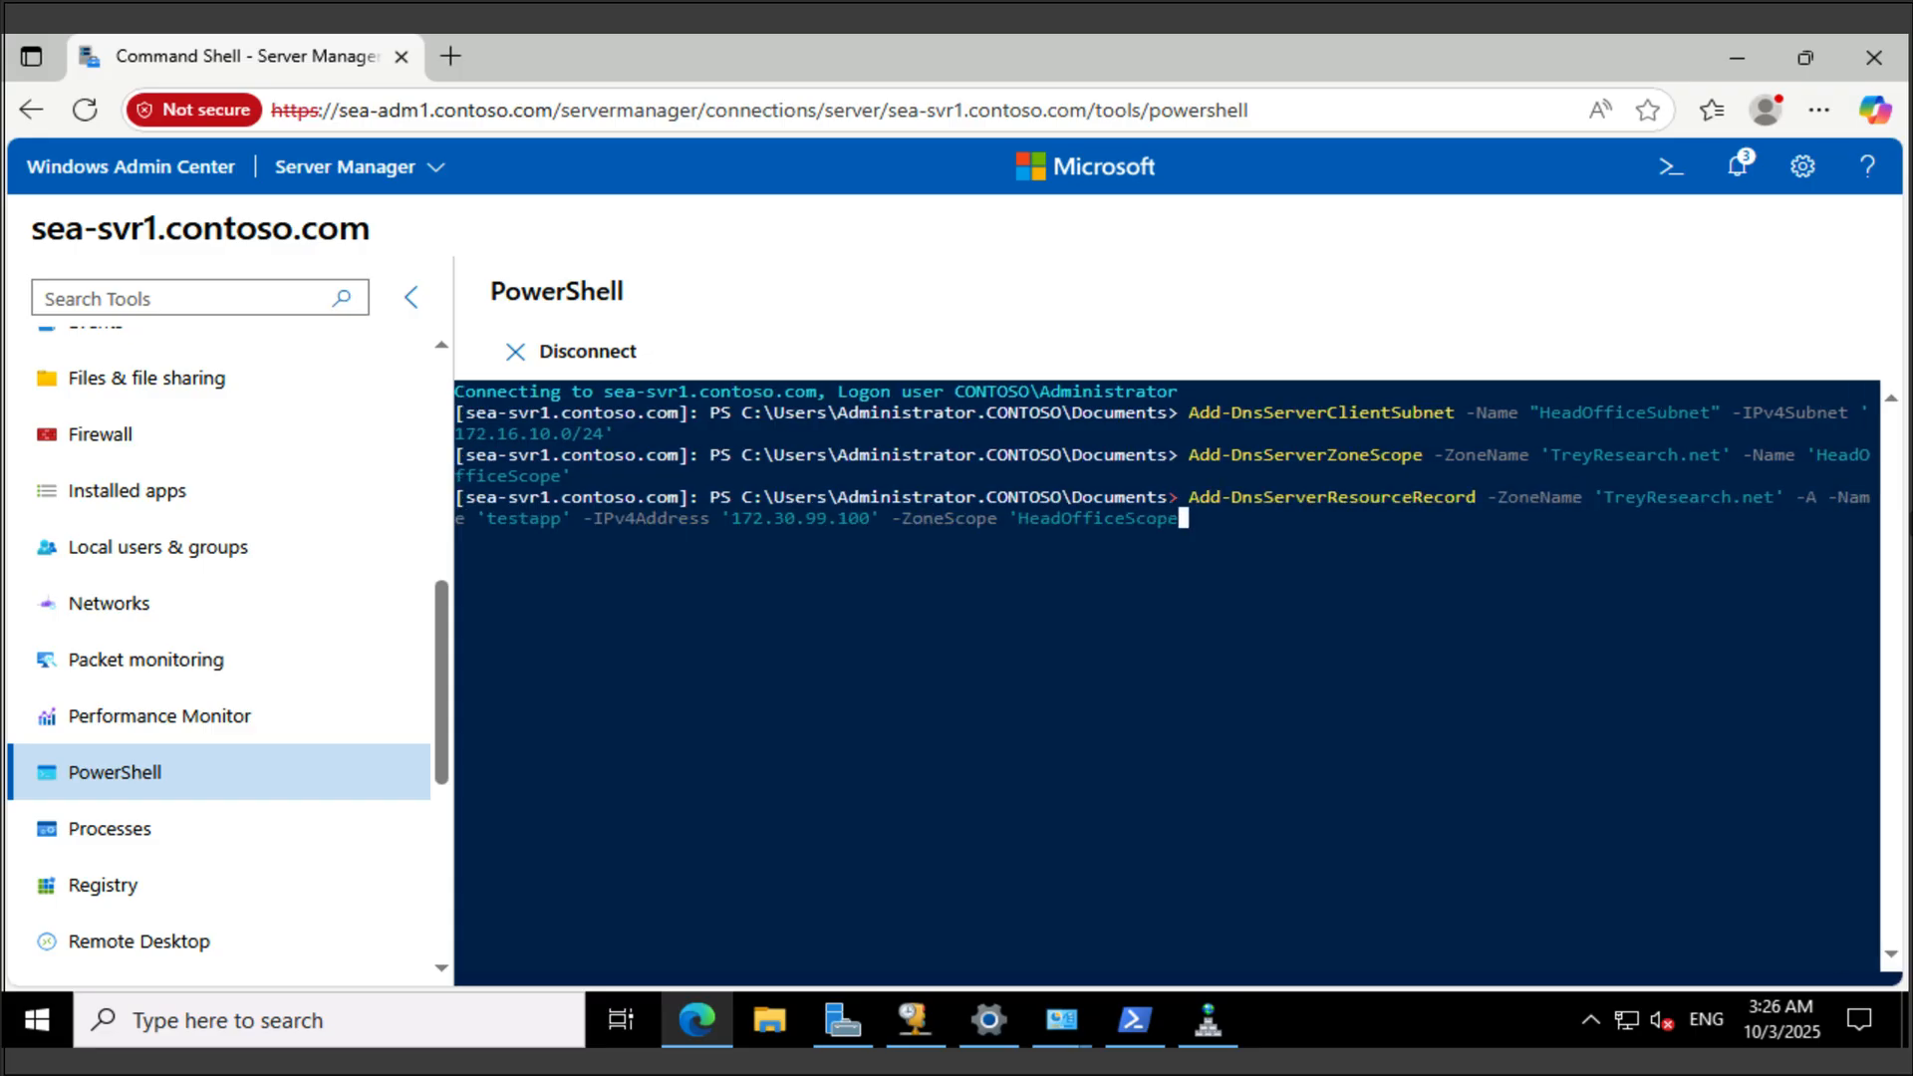
text(')
key(Return)
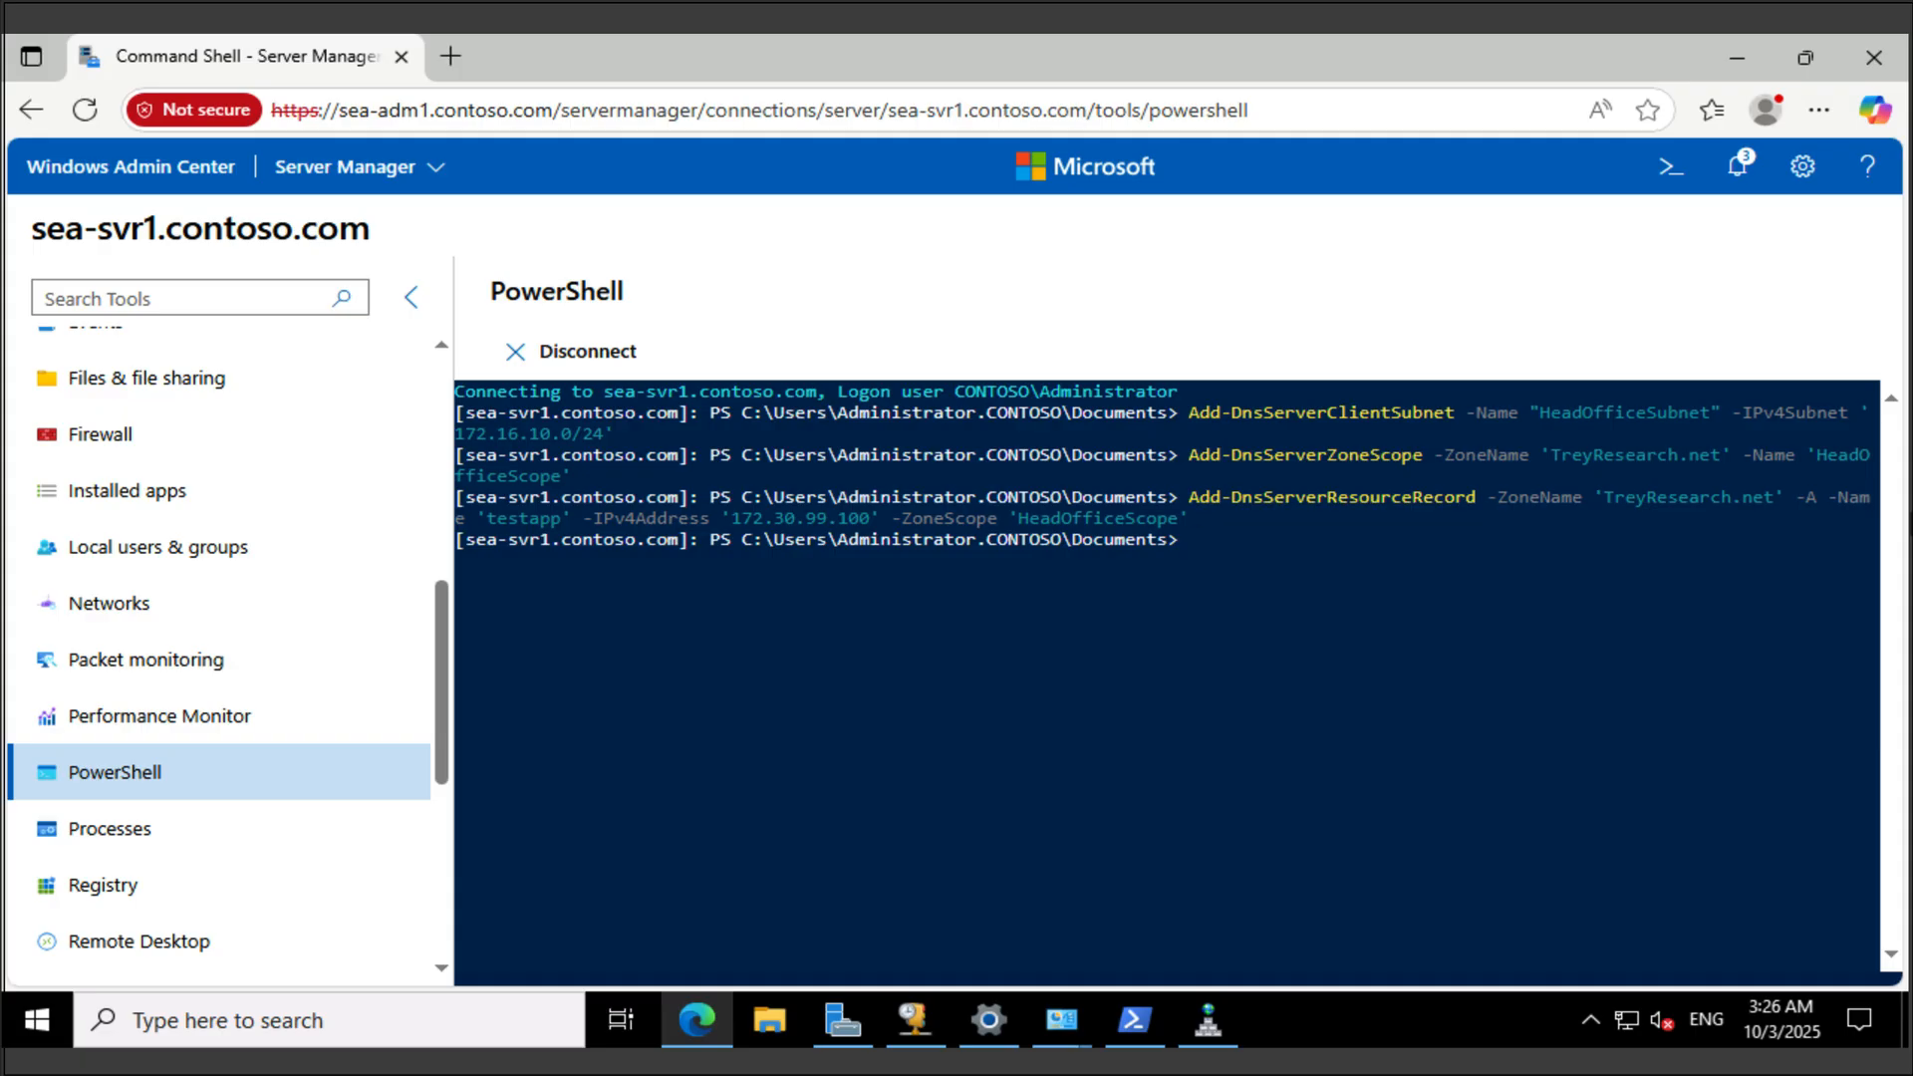
Add the query resolution policy HeadOfficePolicy for TreyResearch.net with action ALLOW, client subnet 'eq,HeadOfficeSubnet' and zone scope 'HeadOfficeScope,1'.
text(Add-DnsServerQueryResolutionPolicy -Name 'HeadOf)
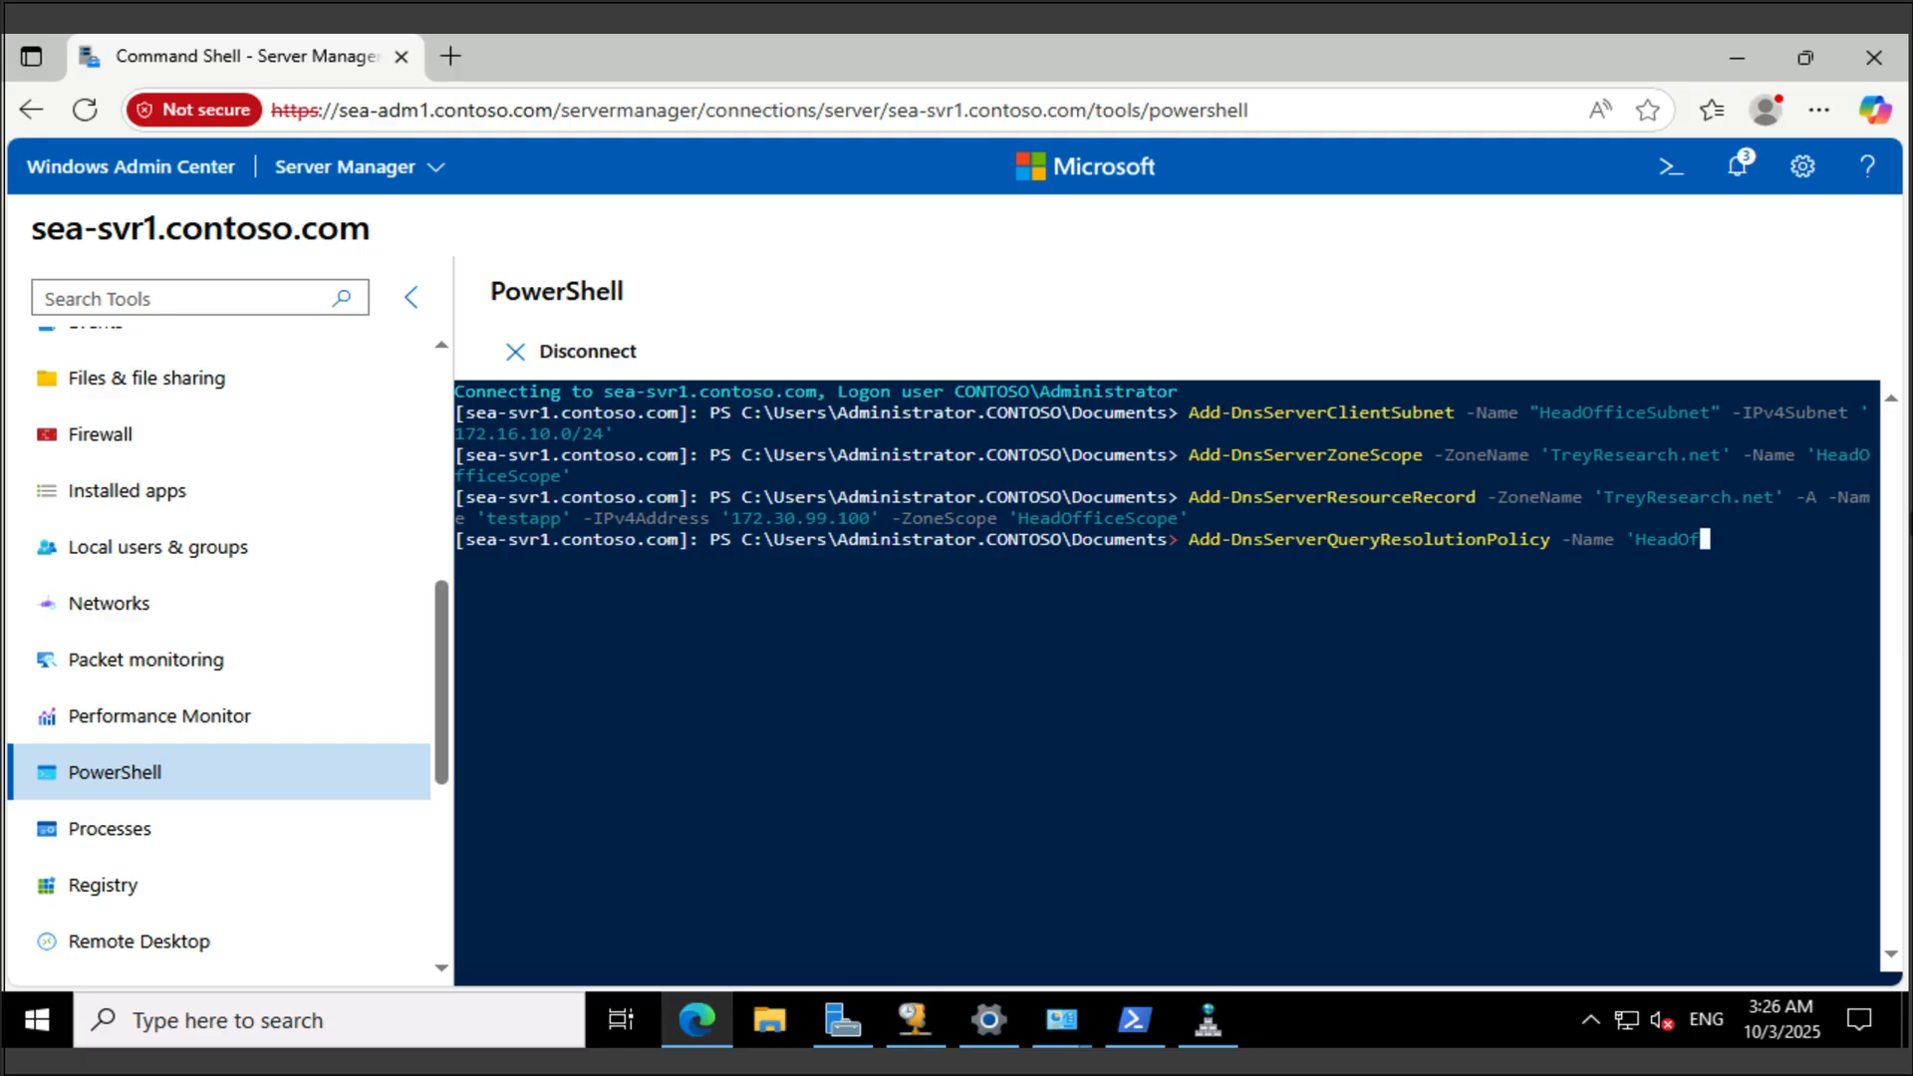
text(ficePolicy' -Action ALLOW -ClientSubnet 'eq,HeadOfficeSubnet' -ZoneScope 'HeadOfficeScope,1' -ZoneName 'TreyResearch.net')
key(Return)
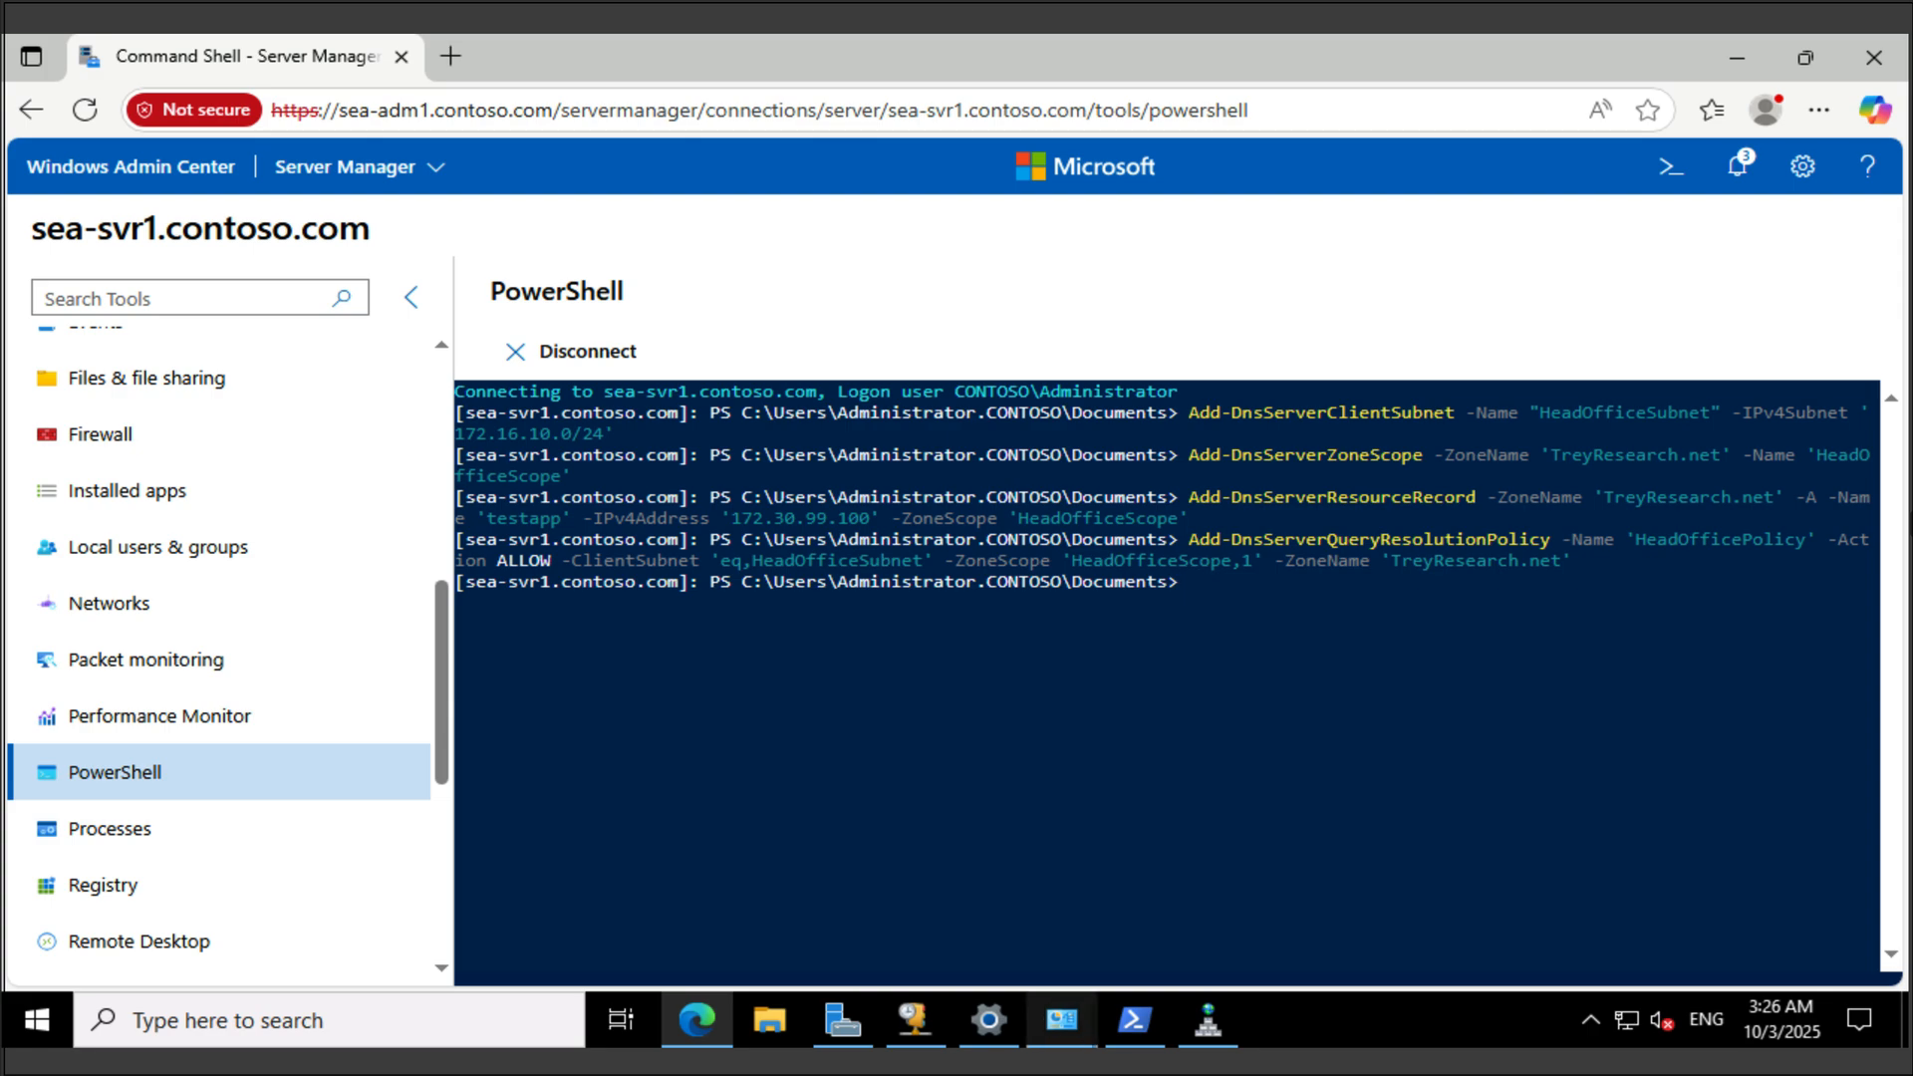
Switch to the local Windows PowerShell window, clear its output and check the machine's IP configuration with ipconfig.
mouse_move(1135, 1019)
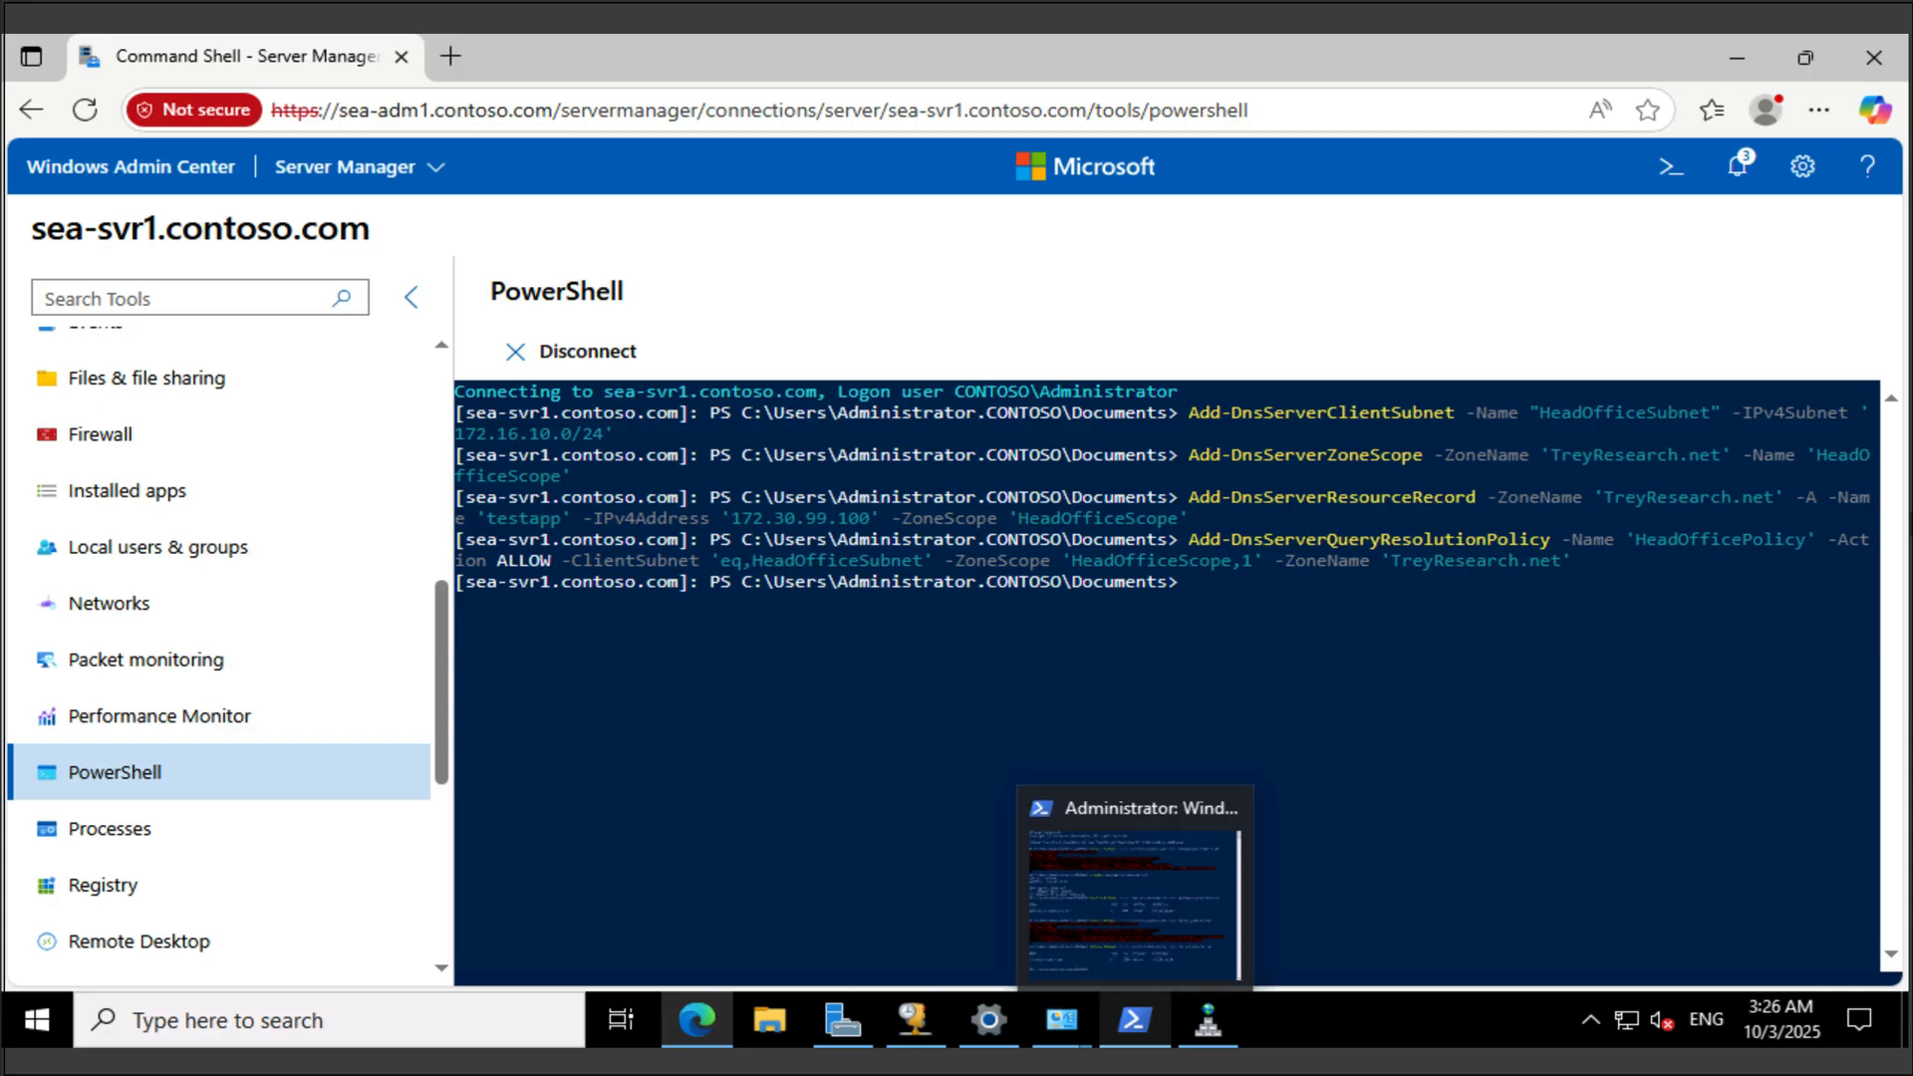
click(1135, 881)
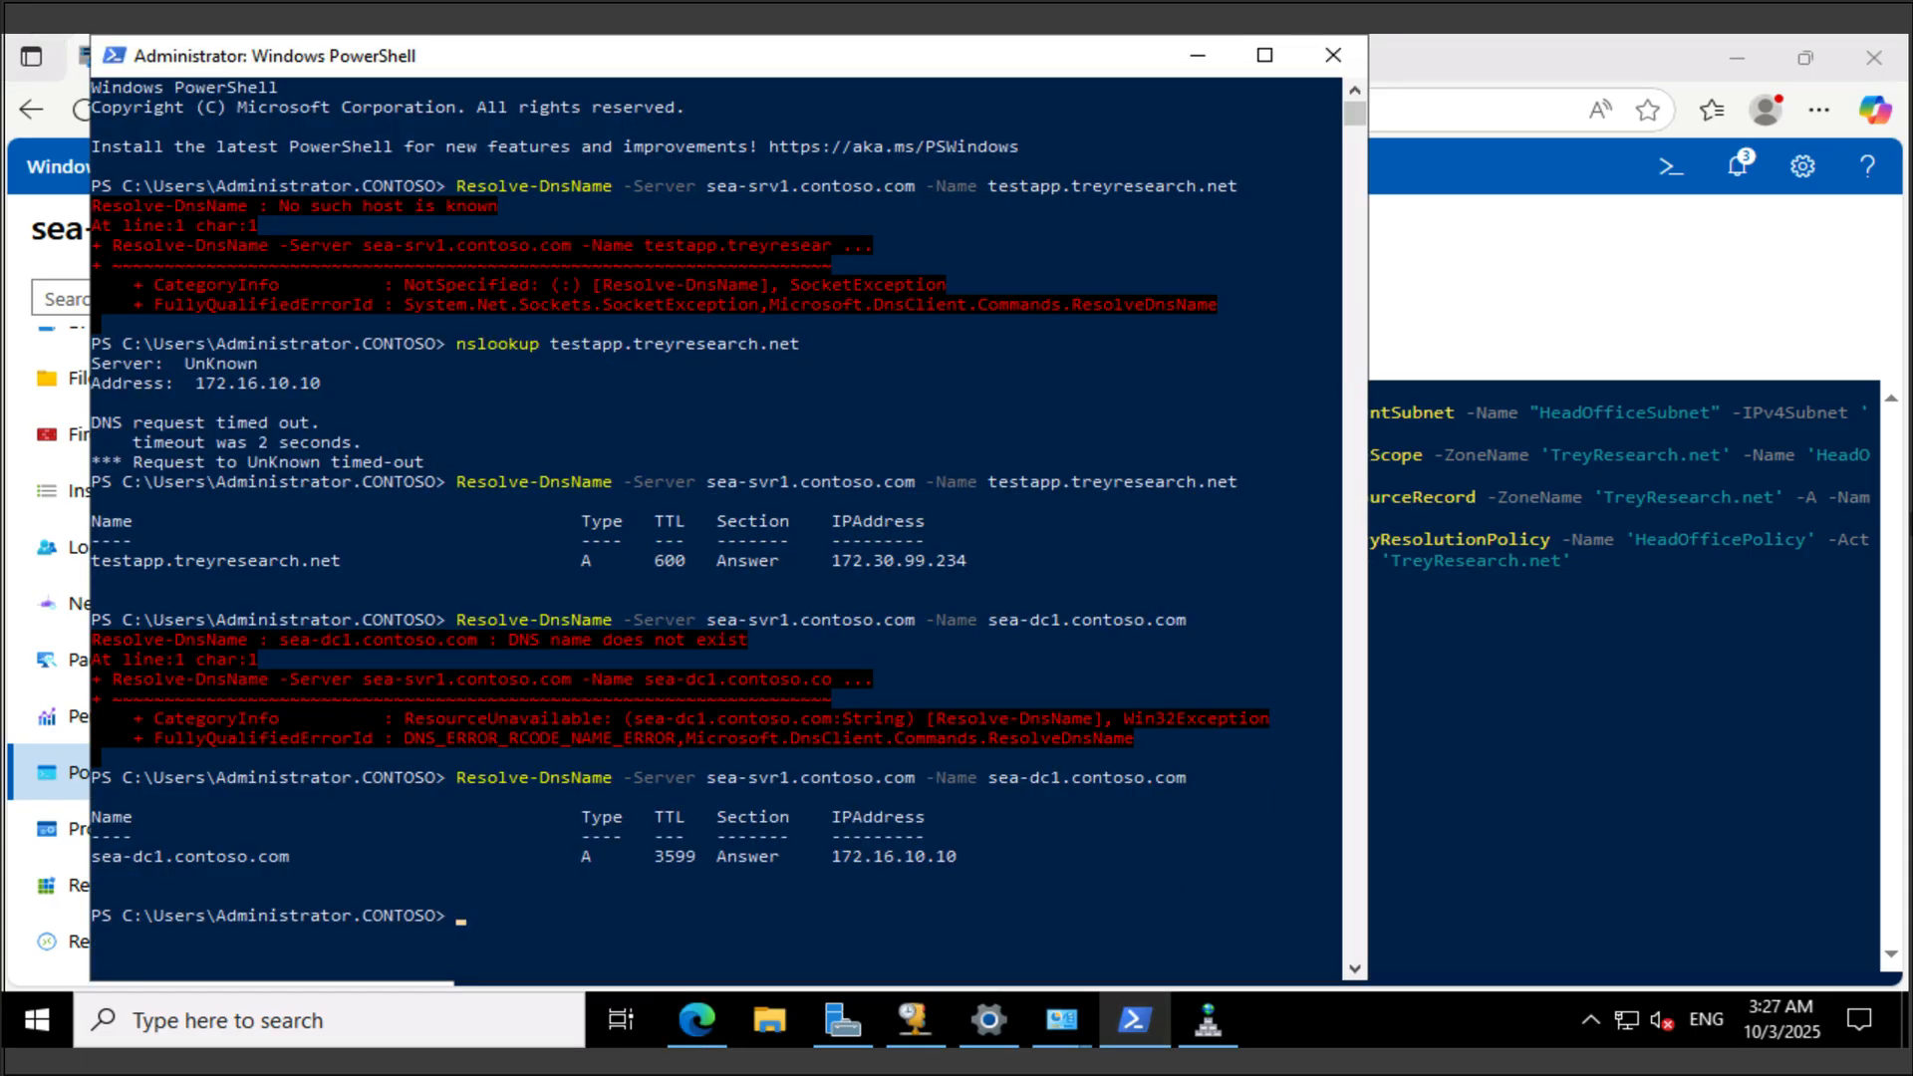
click(1138, 856)
text(cls)
key(Return)
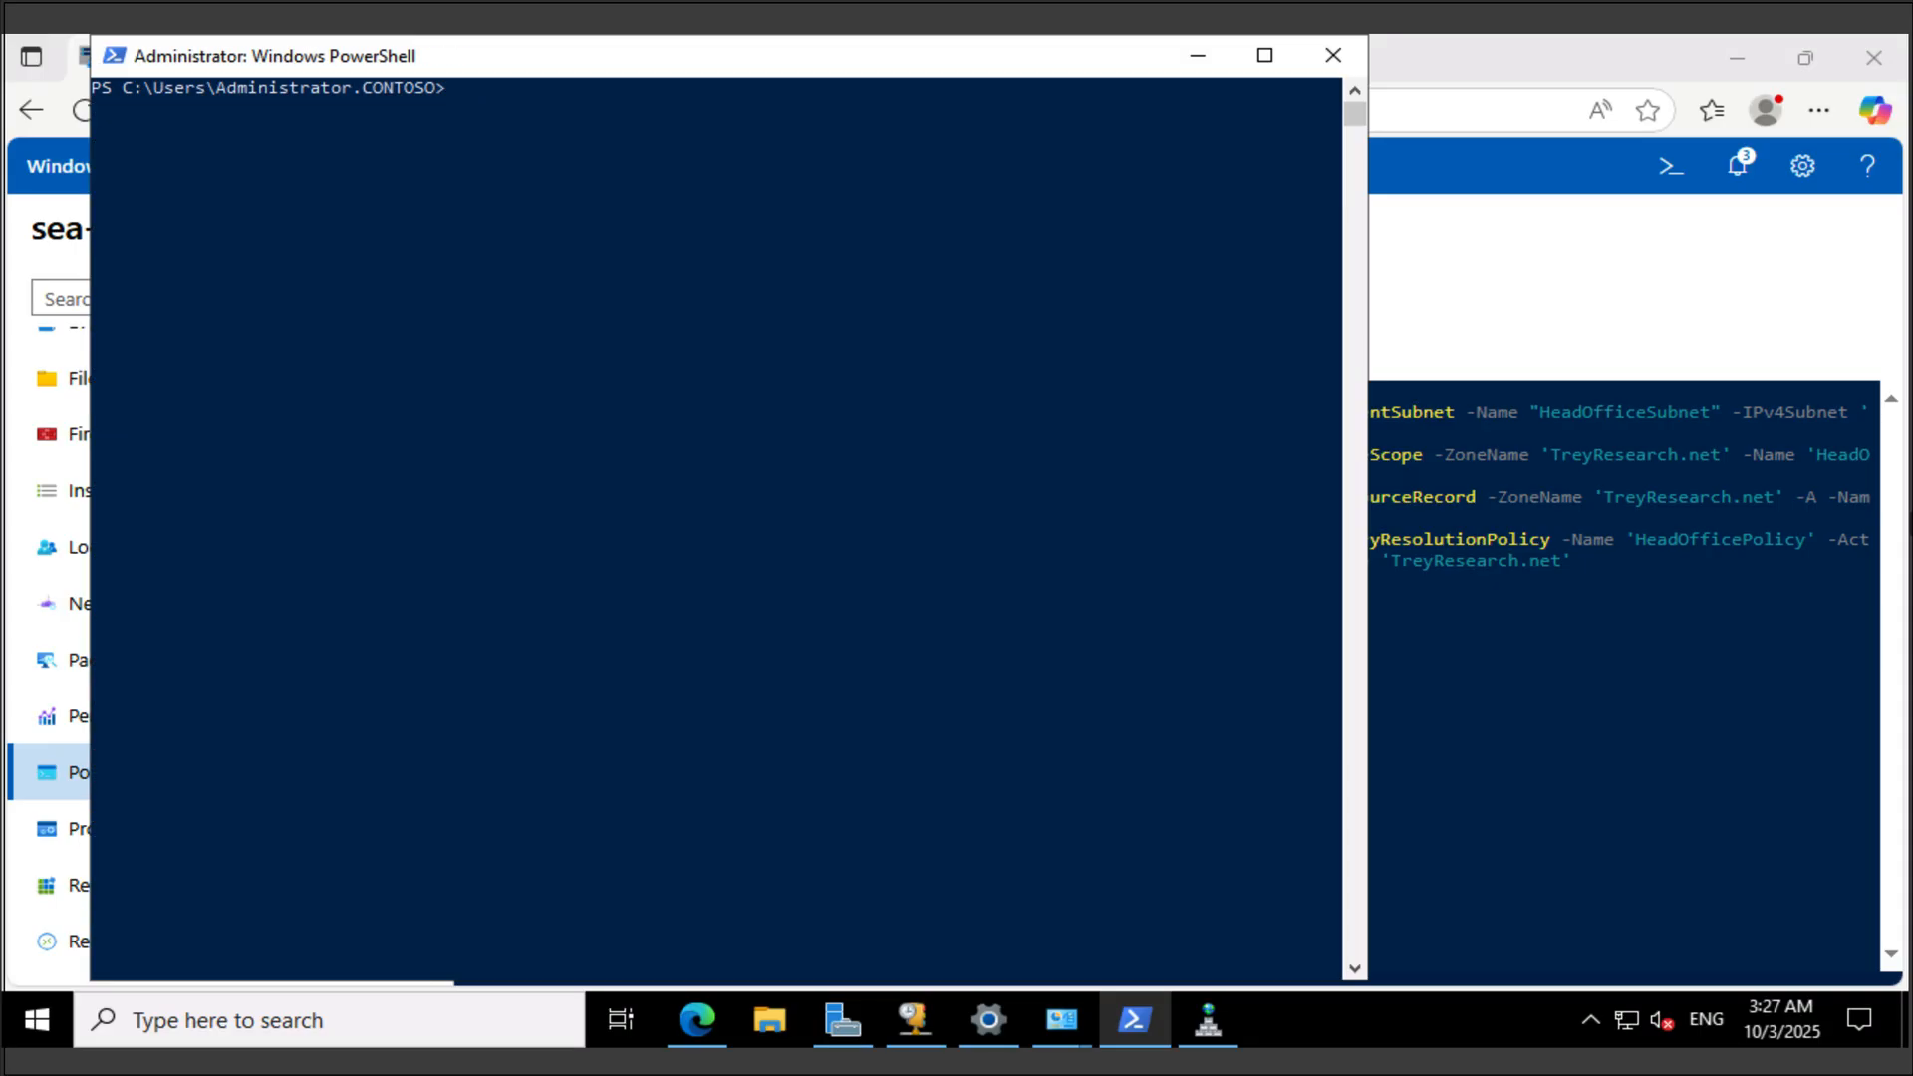
text(ipconfig)
key(Return)
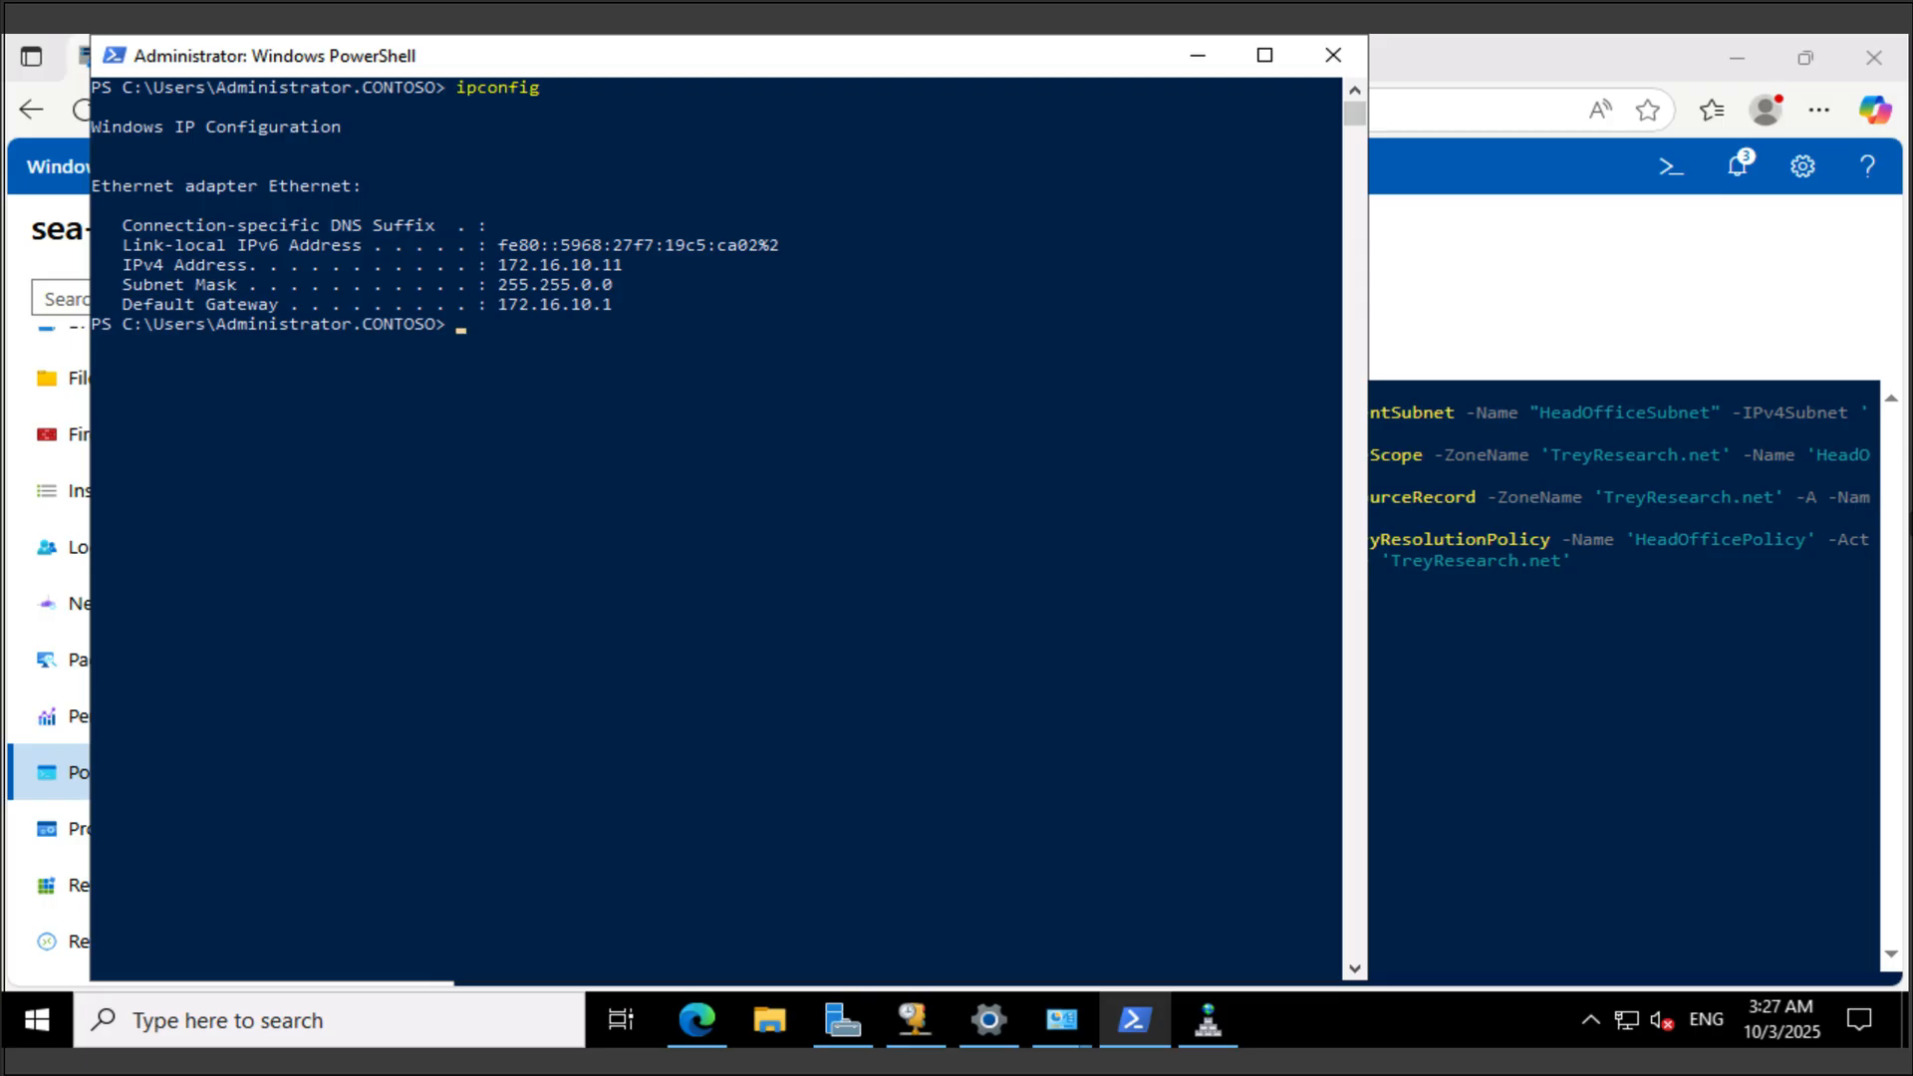
Query sea-svr1.contoso.com for testapp.treyresearch.net with Resolve-DnsName to test the head office policy.
key(Up)
key(Up)
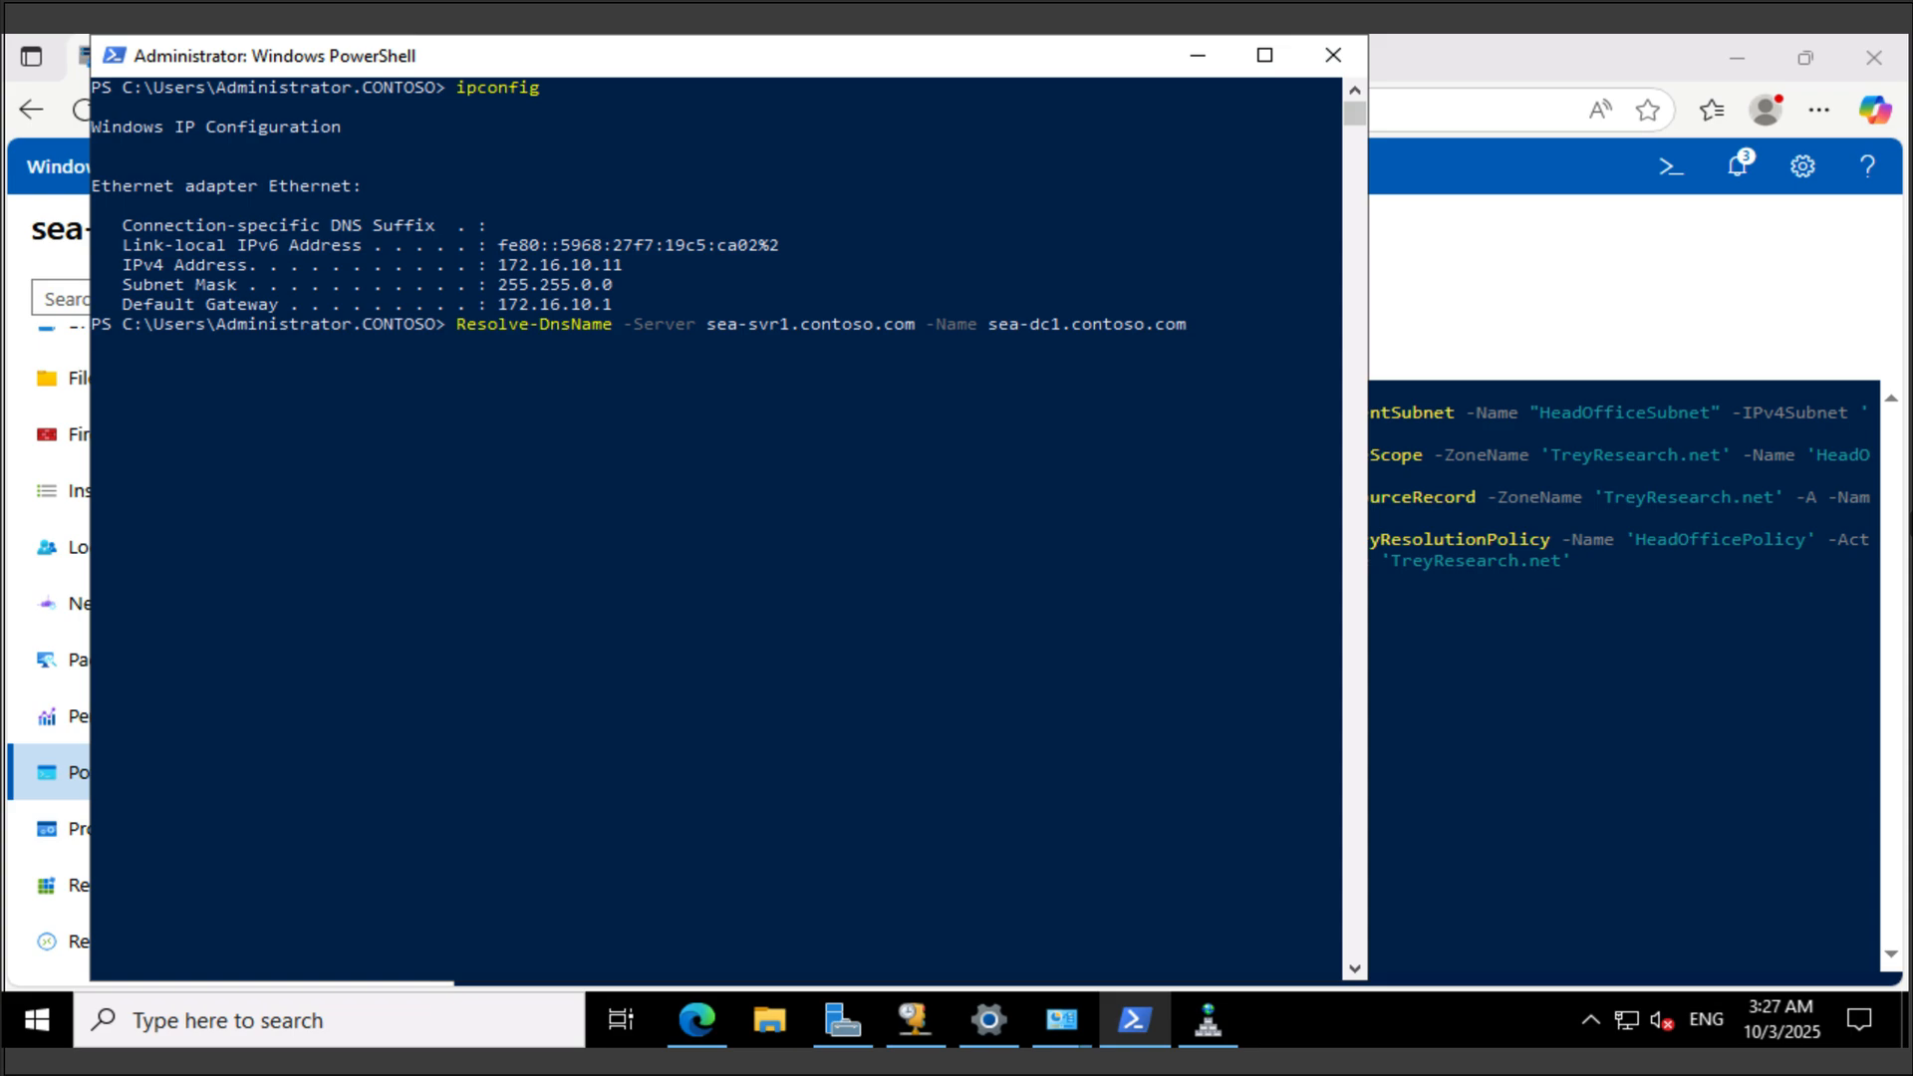
key(Up)
key(Return)
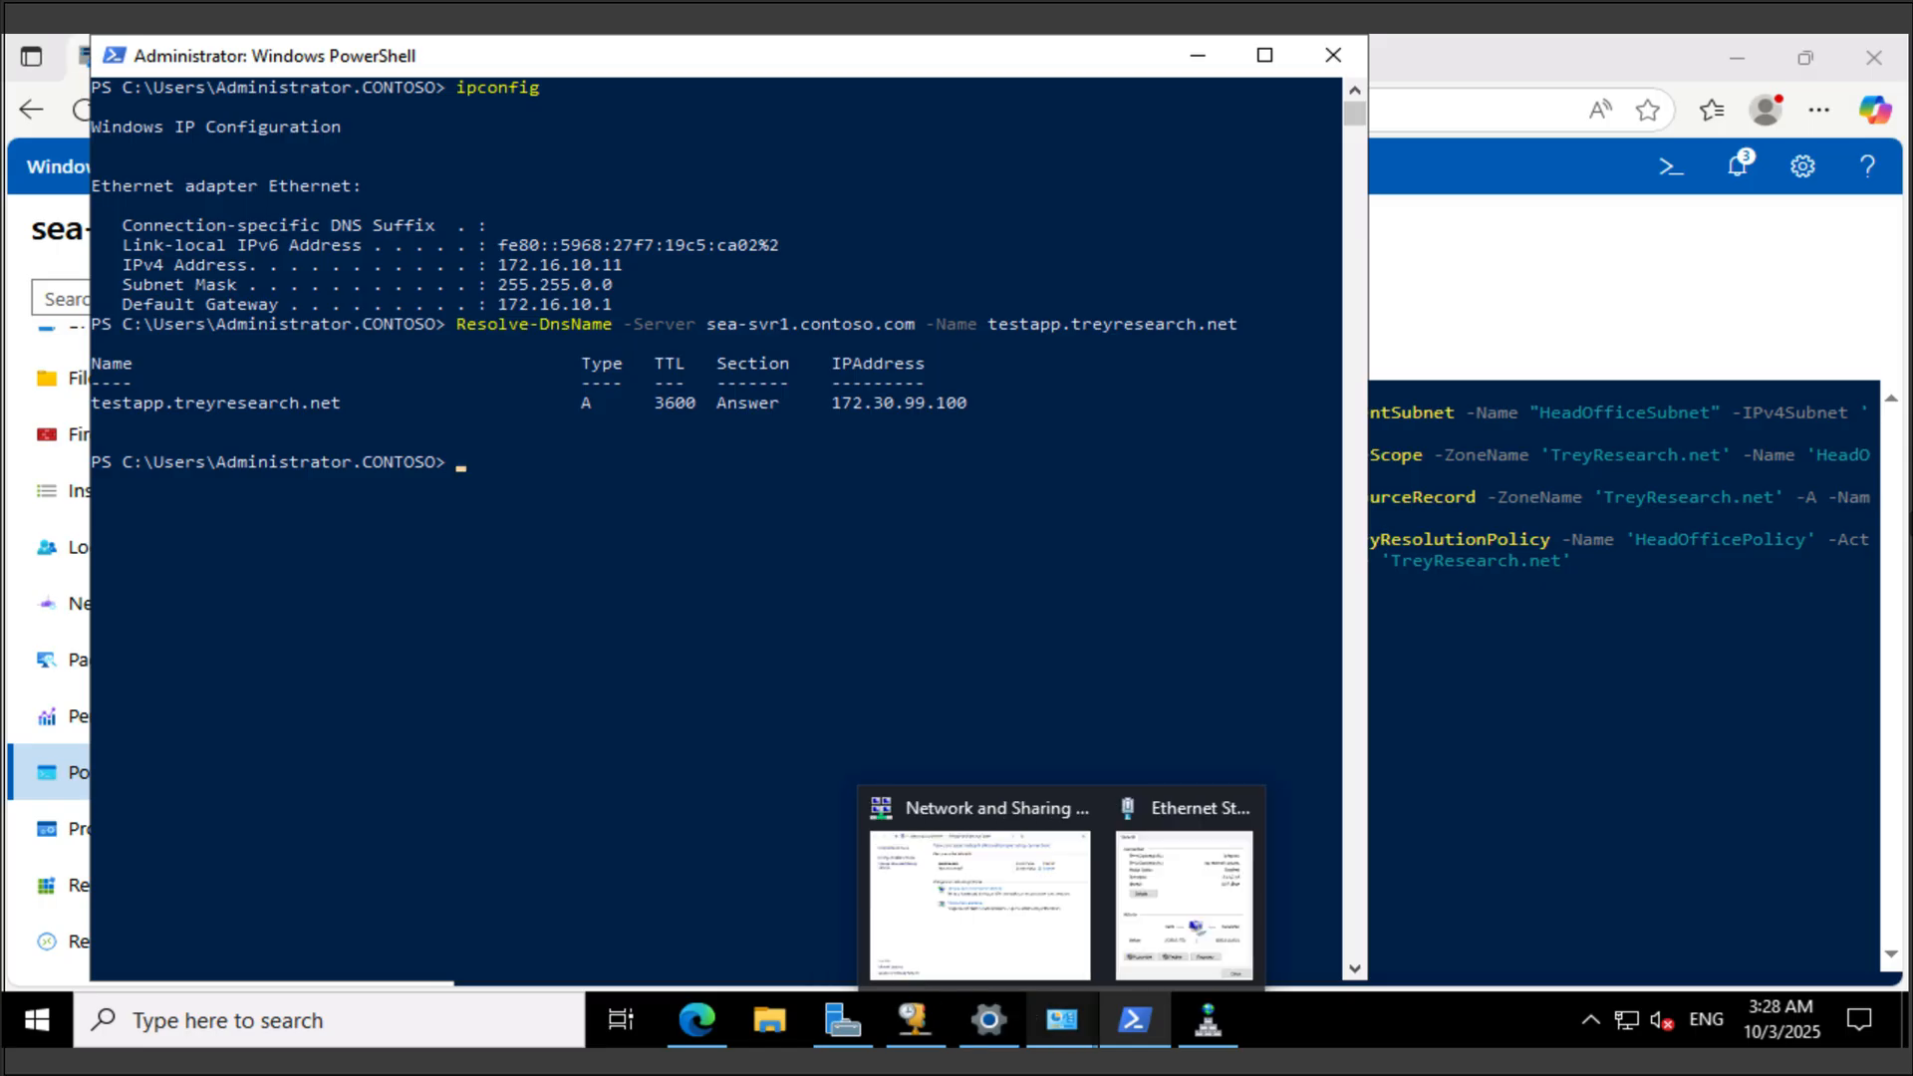
Switch to the Ethernet adapter's status window and set its static IPv4 address to 172.16.11.11.
click(1062, 1020)
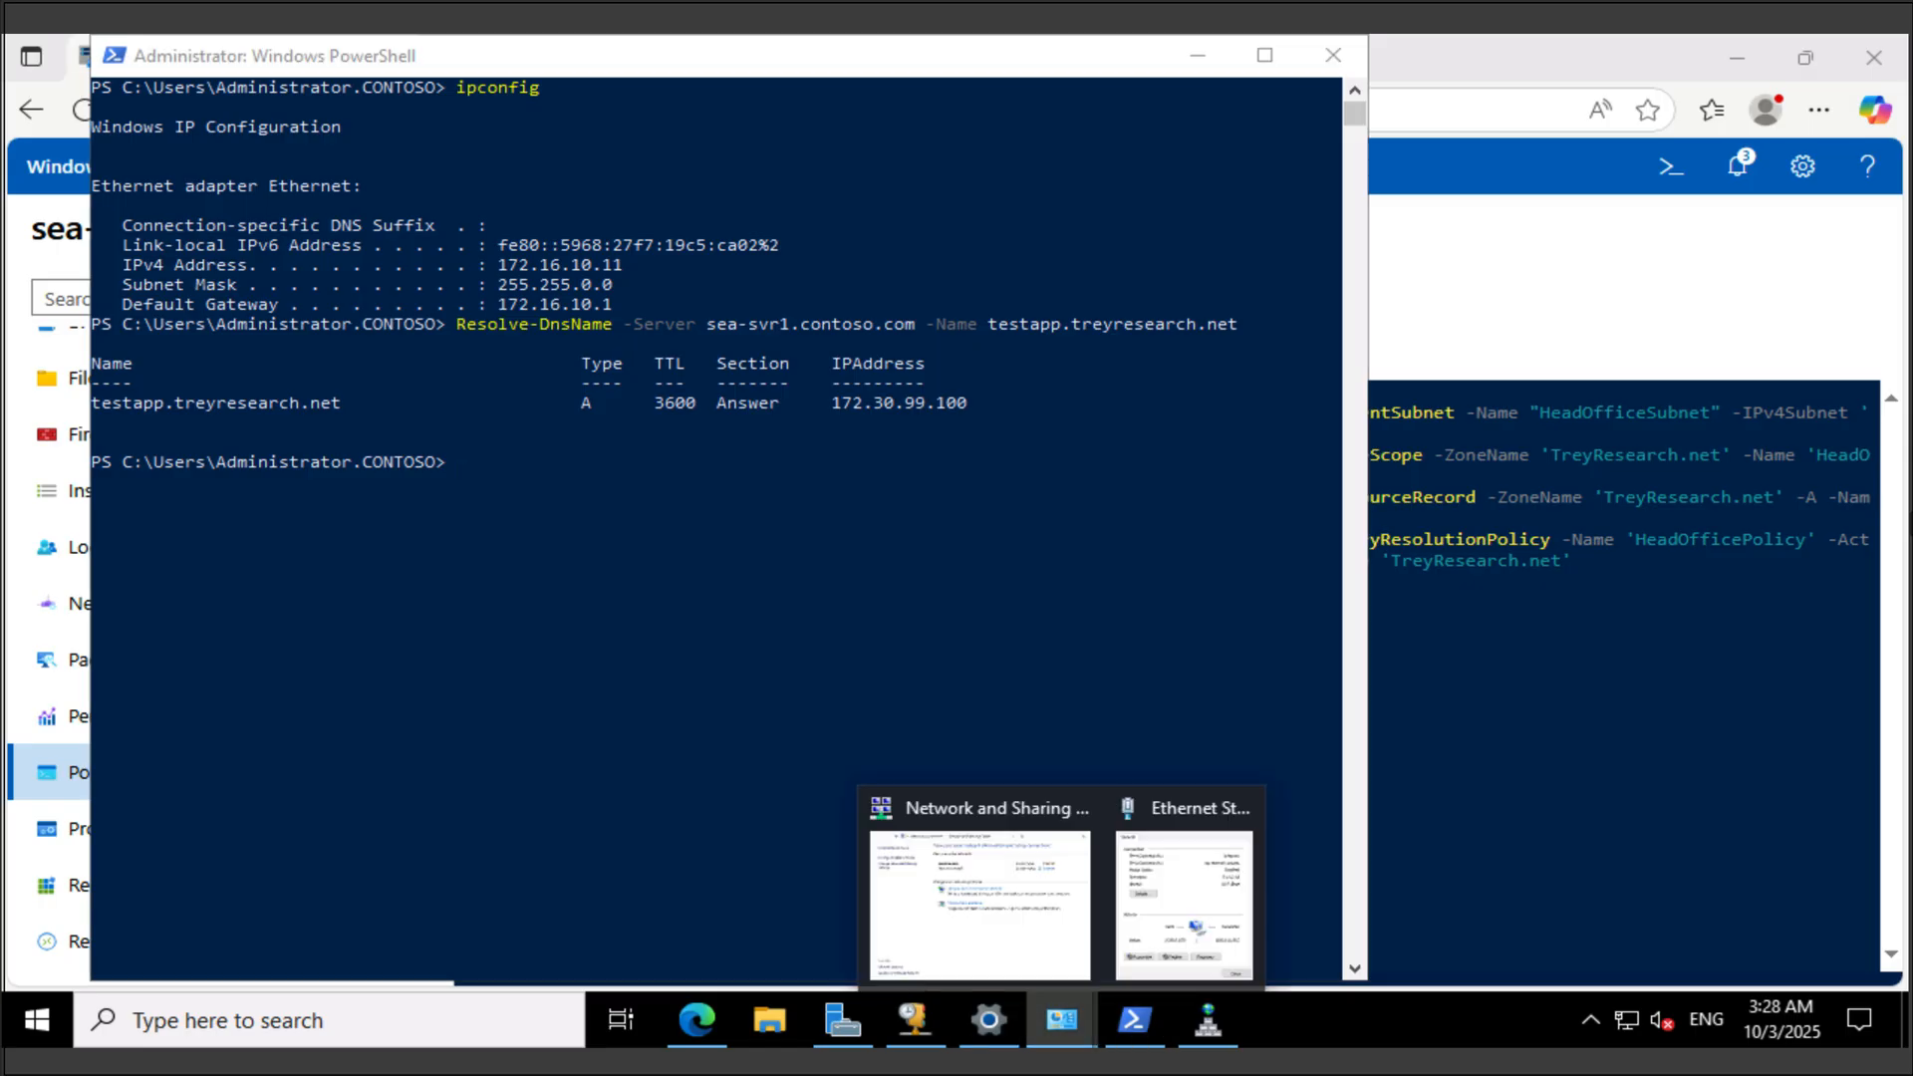
click(988, 1020)
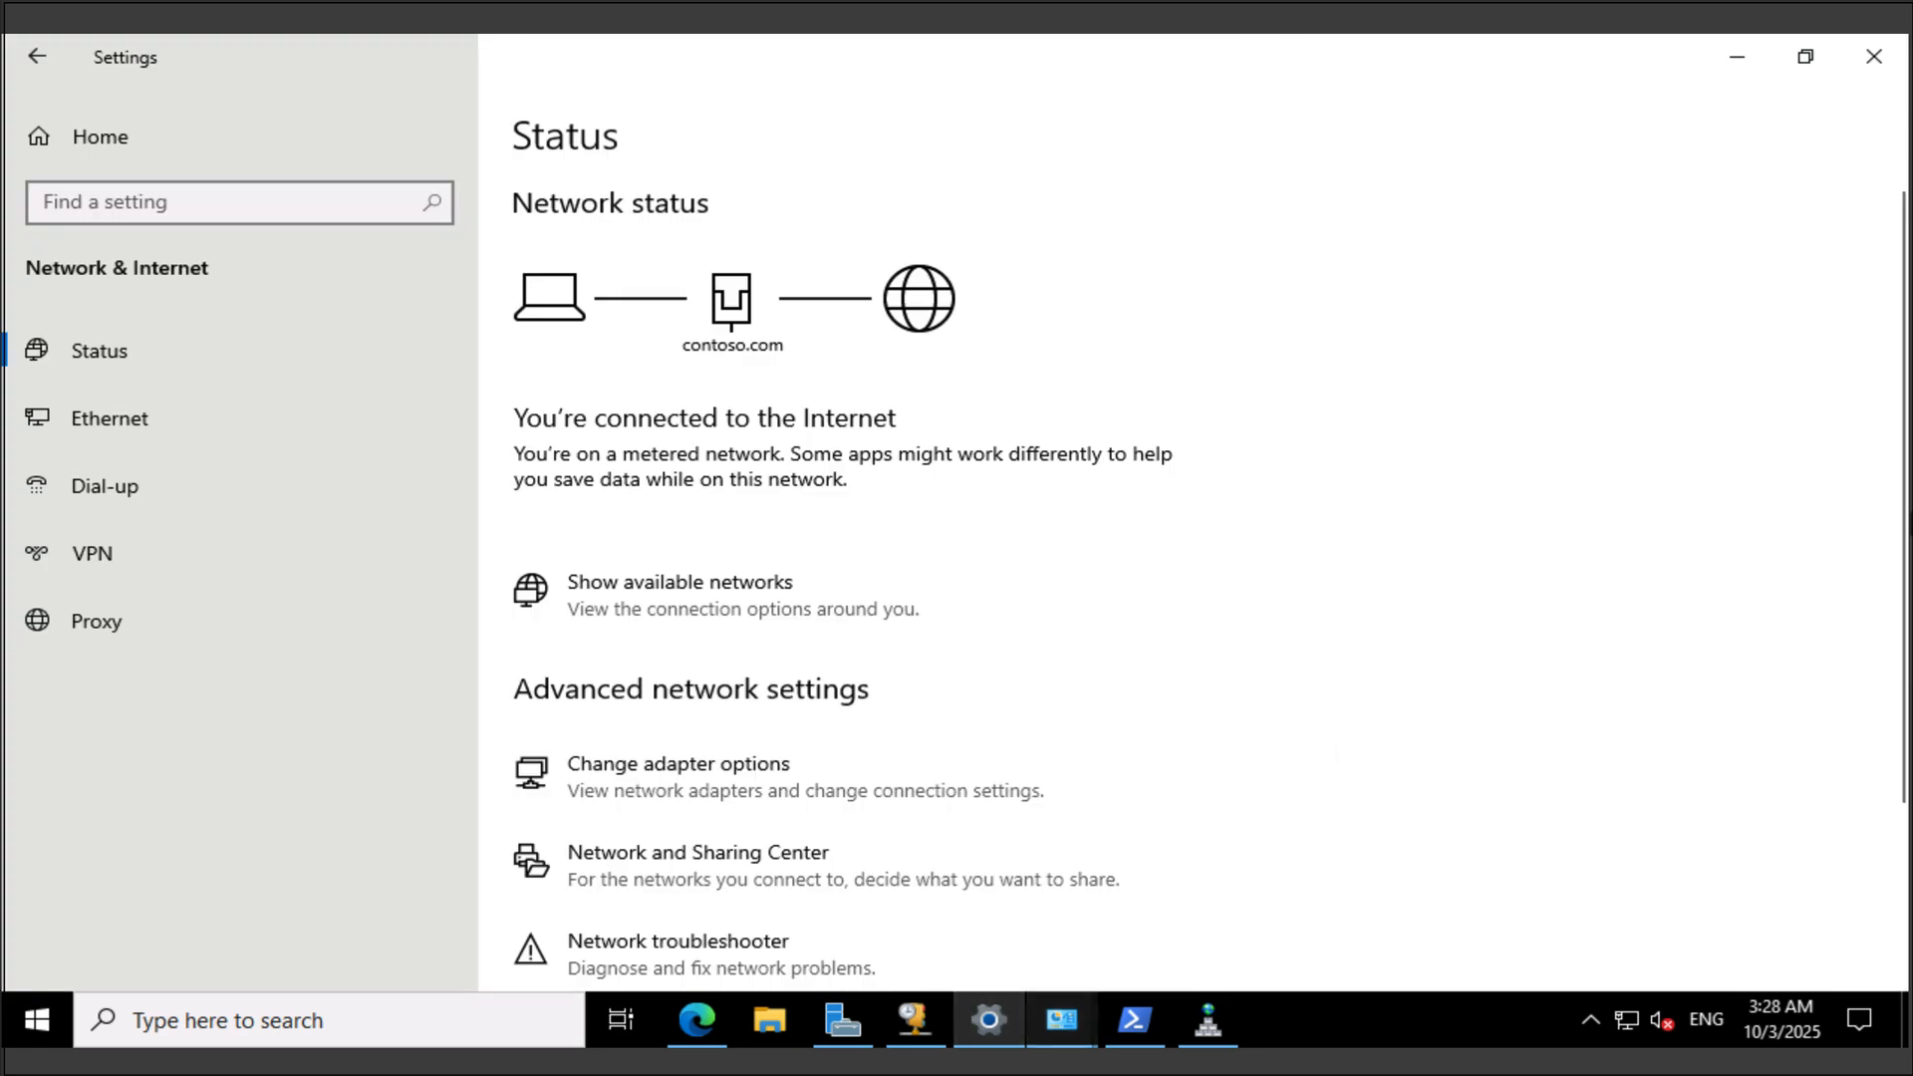
click(1062, 1020)
click(1183, 902)
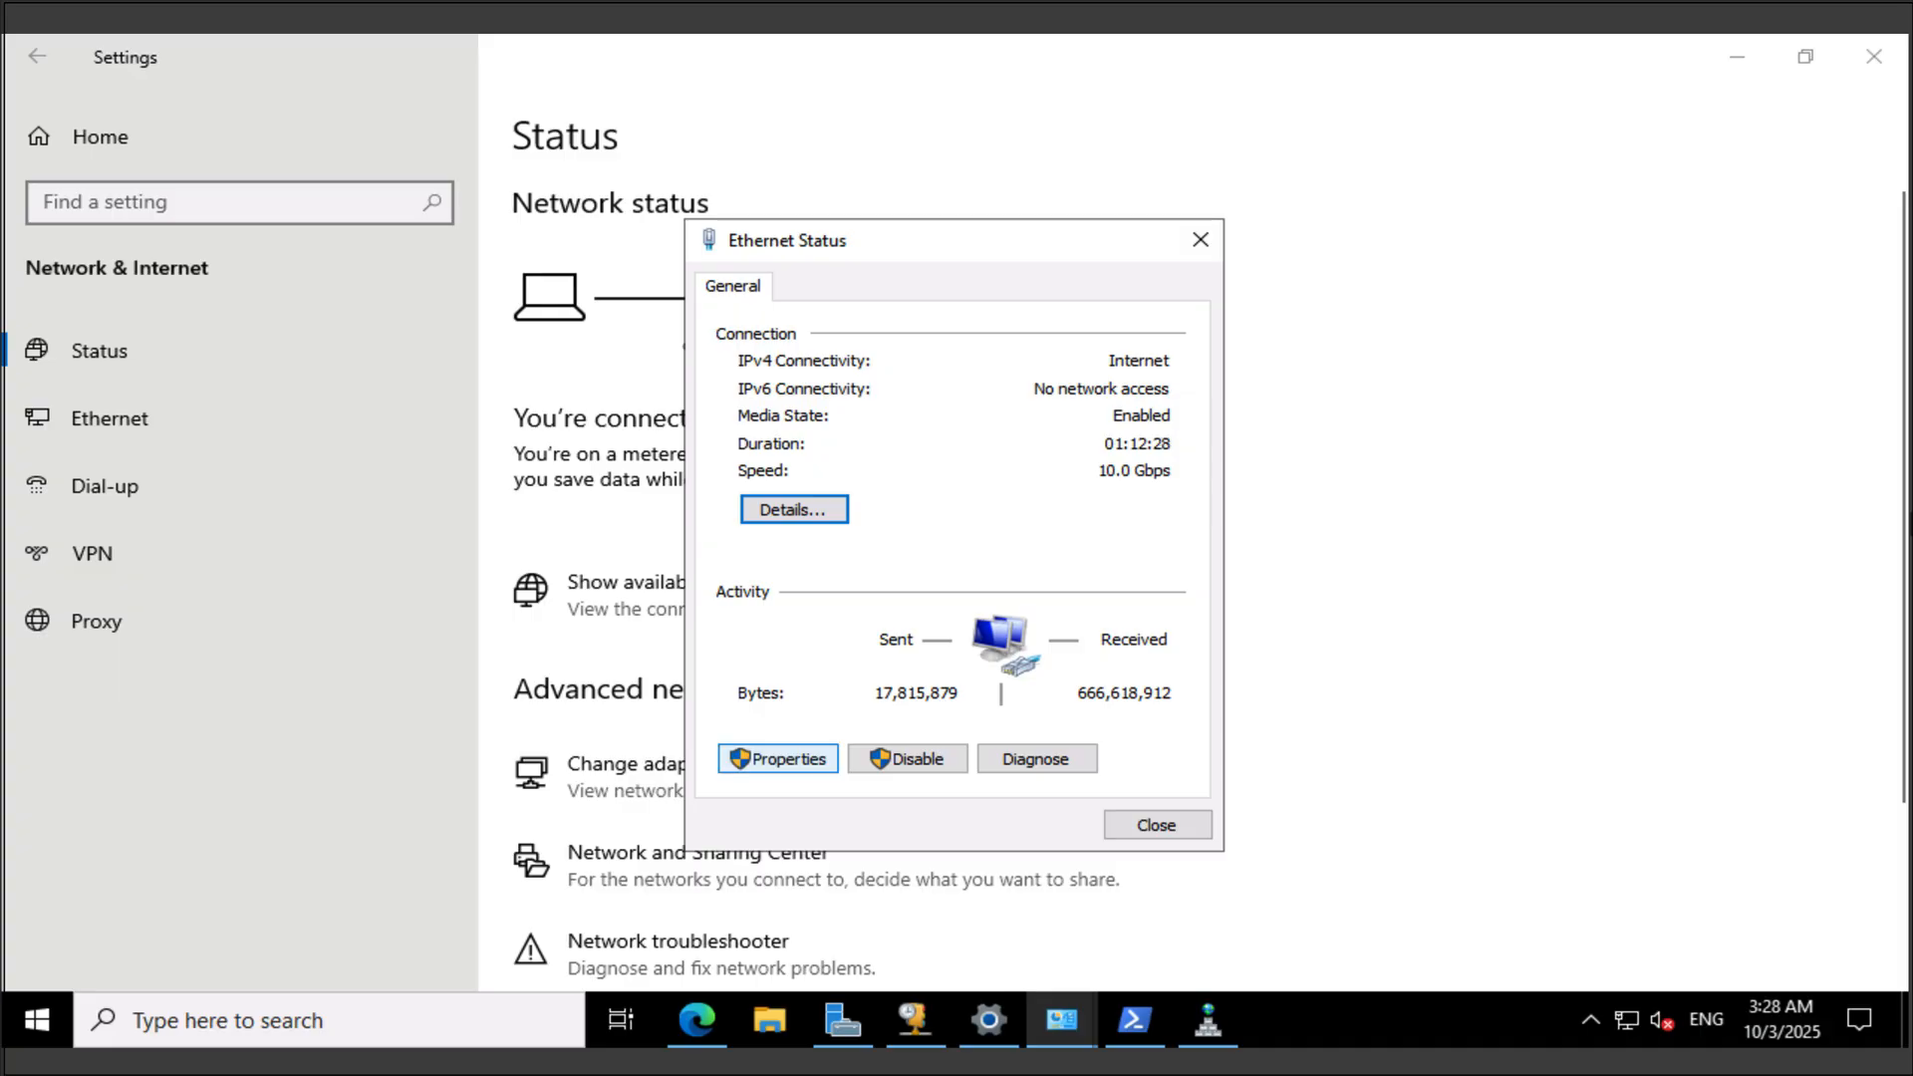
click(778, 758)
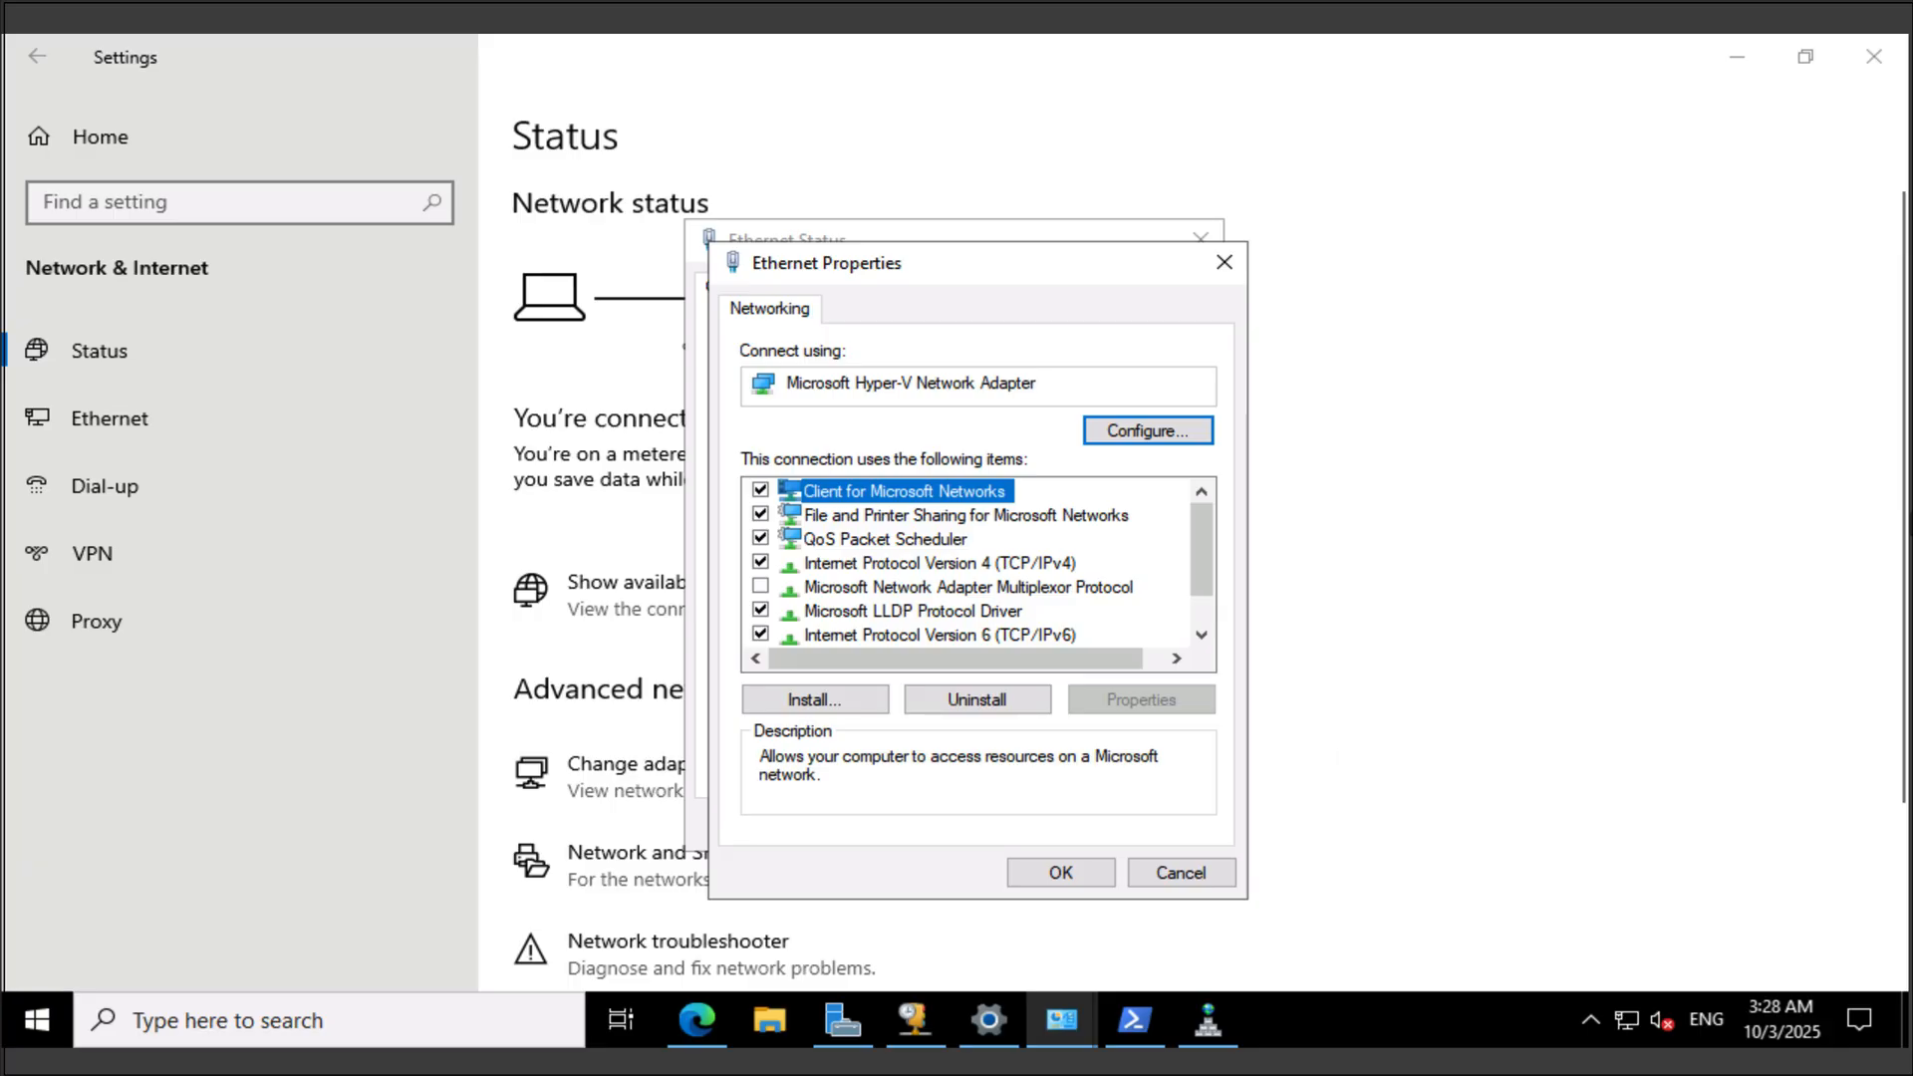
click(939, 564)
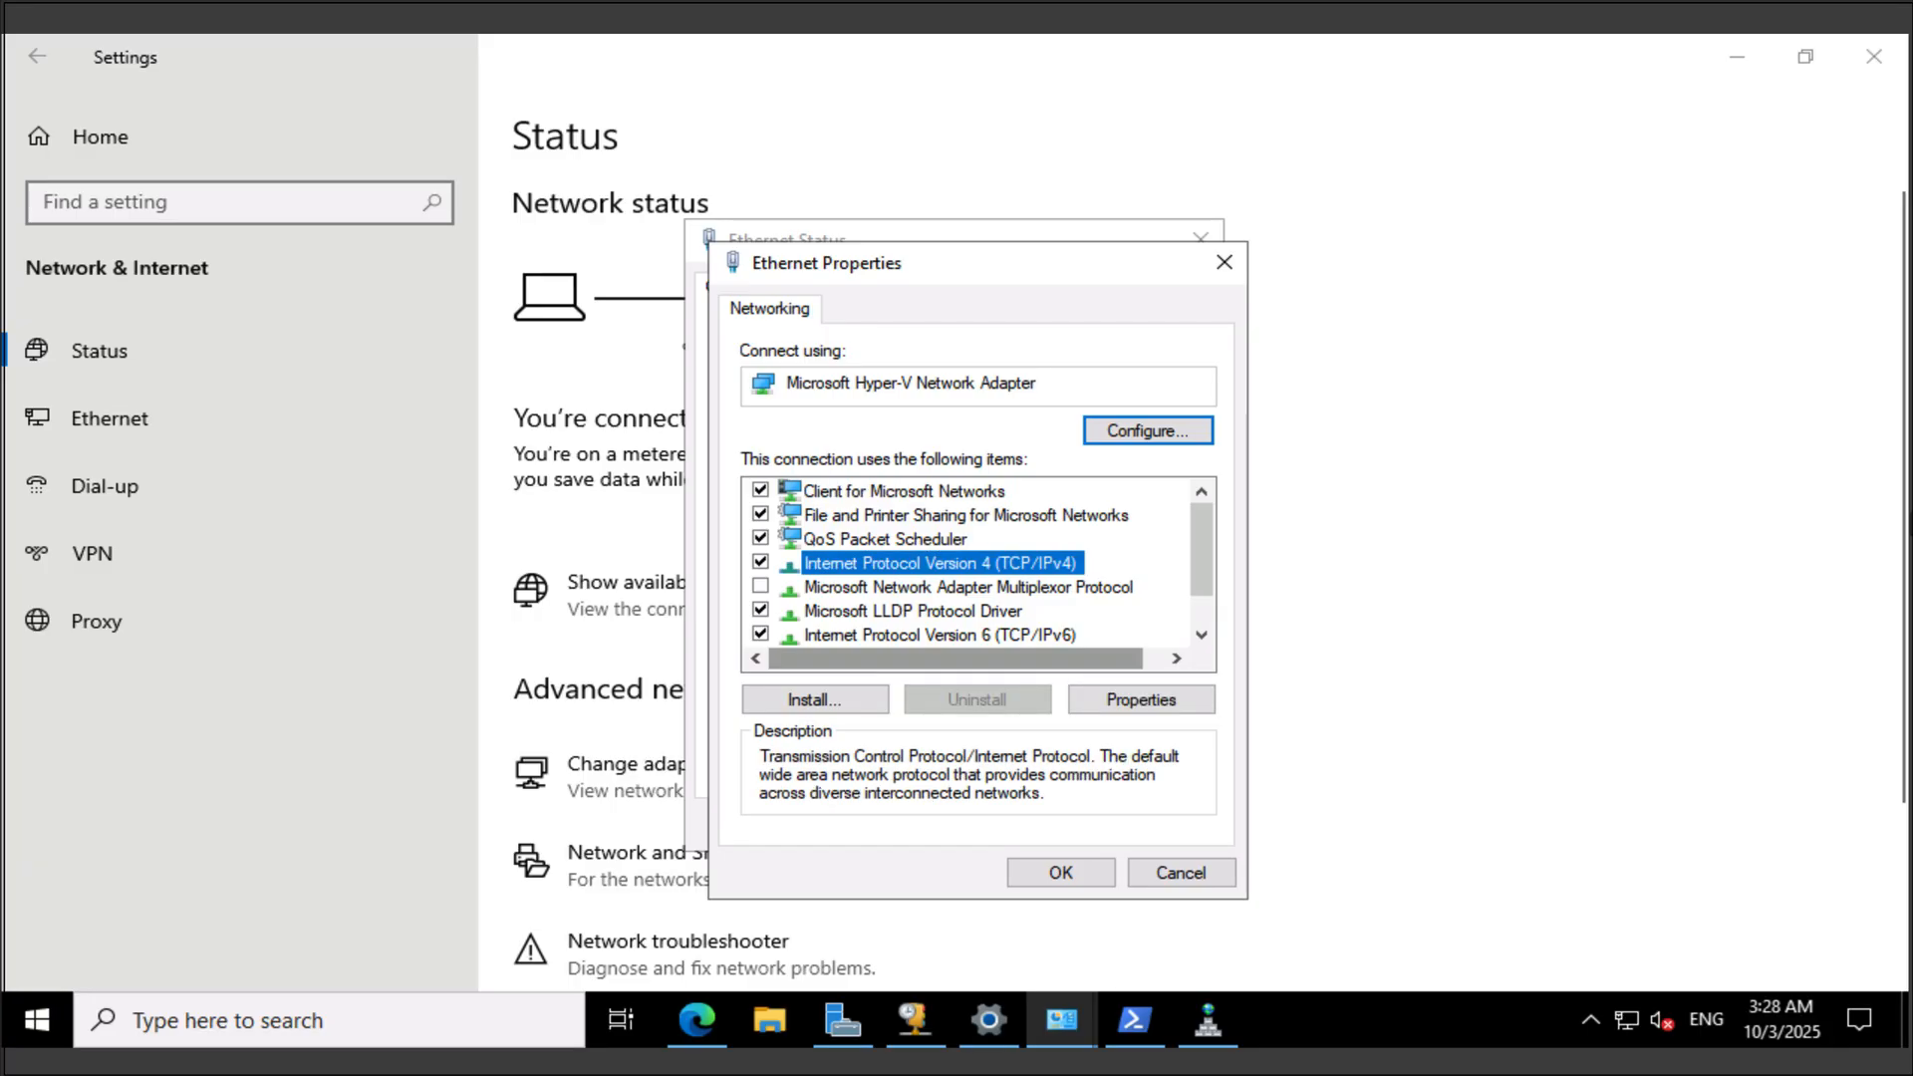
click(1141, 699)
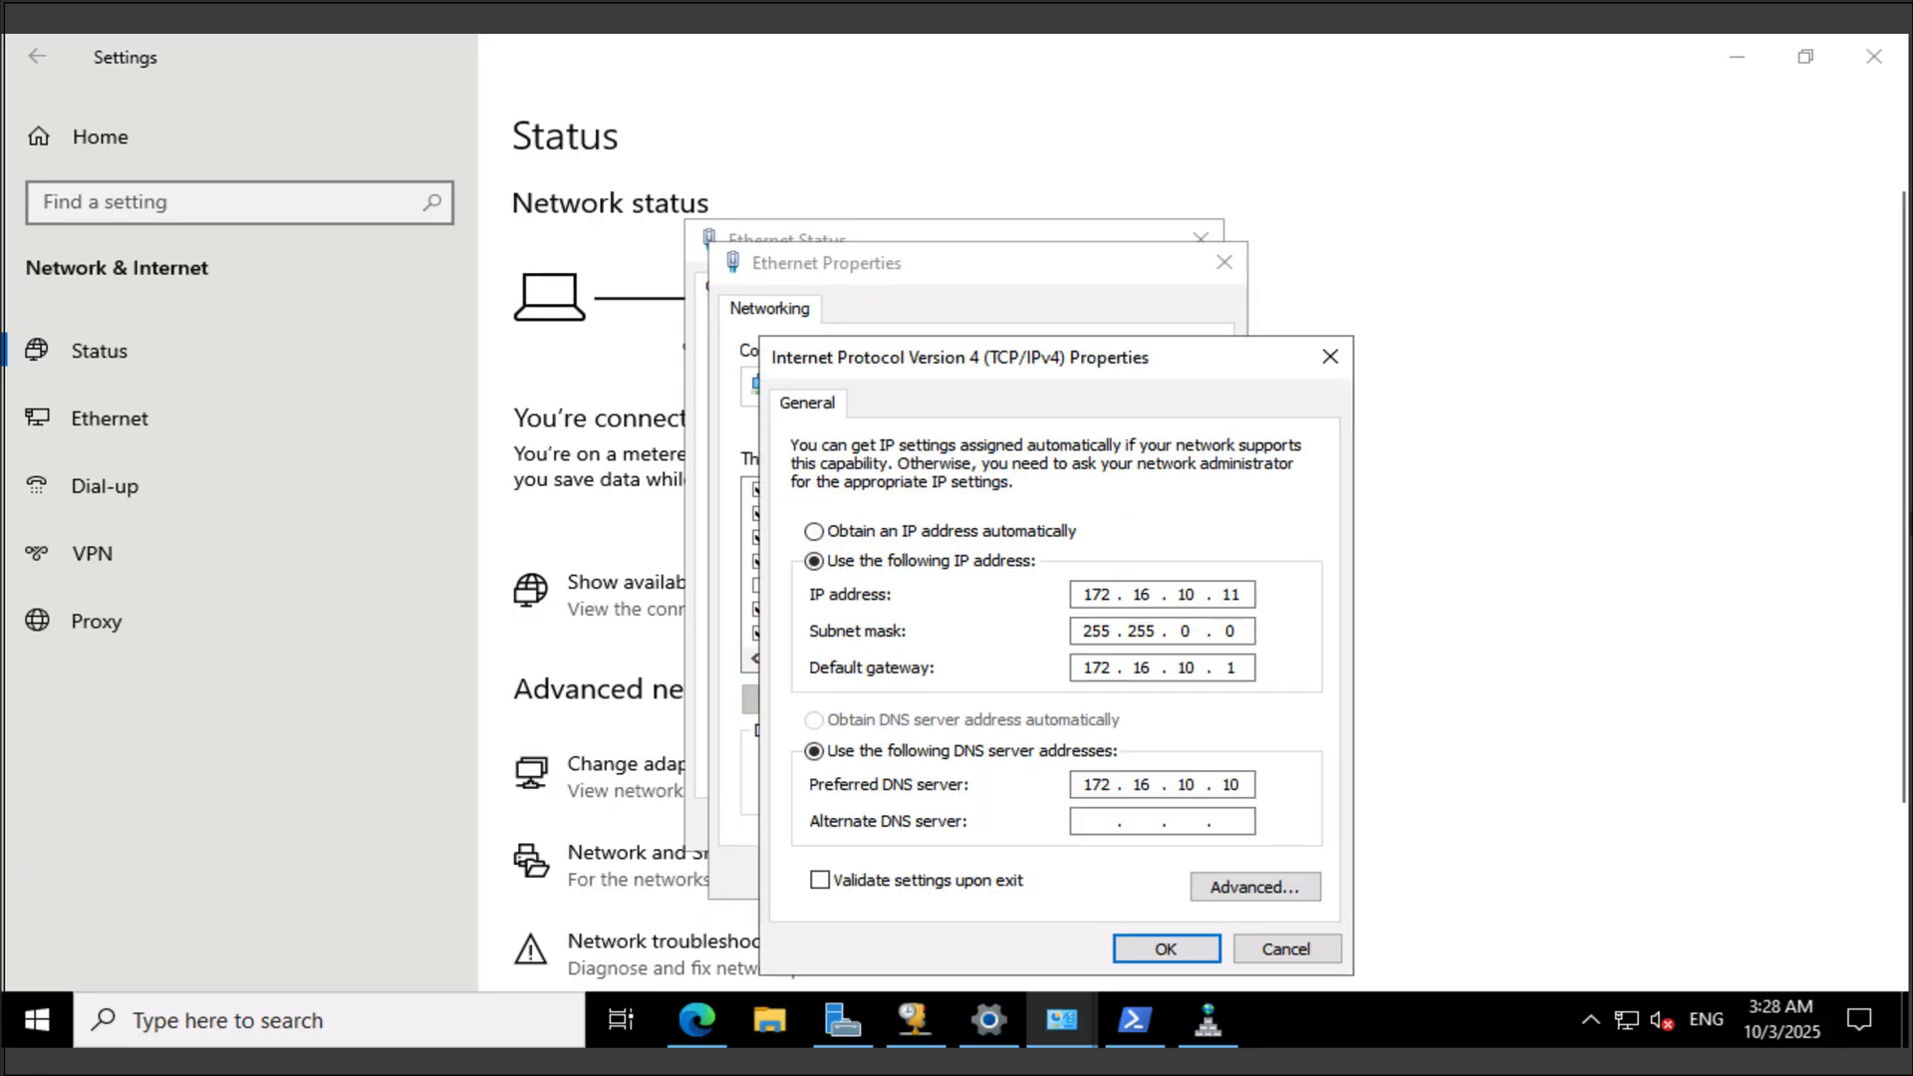
click(1195, 595)
key(BackSpace)
text(1)
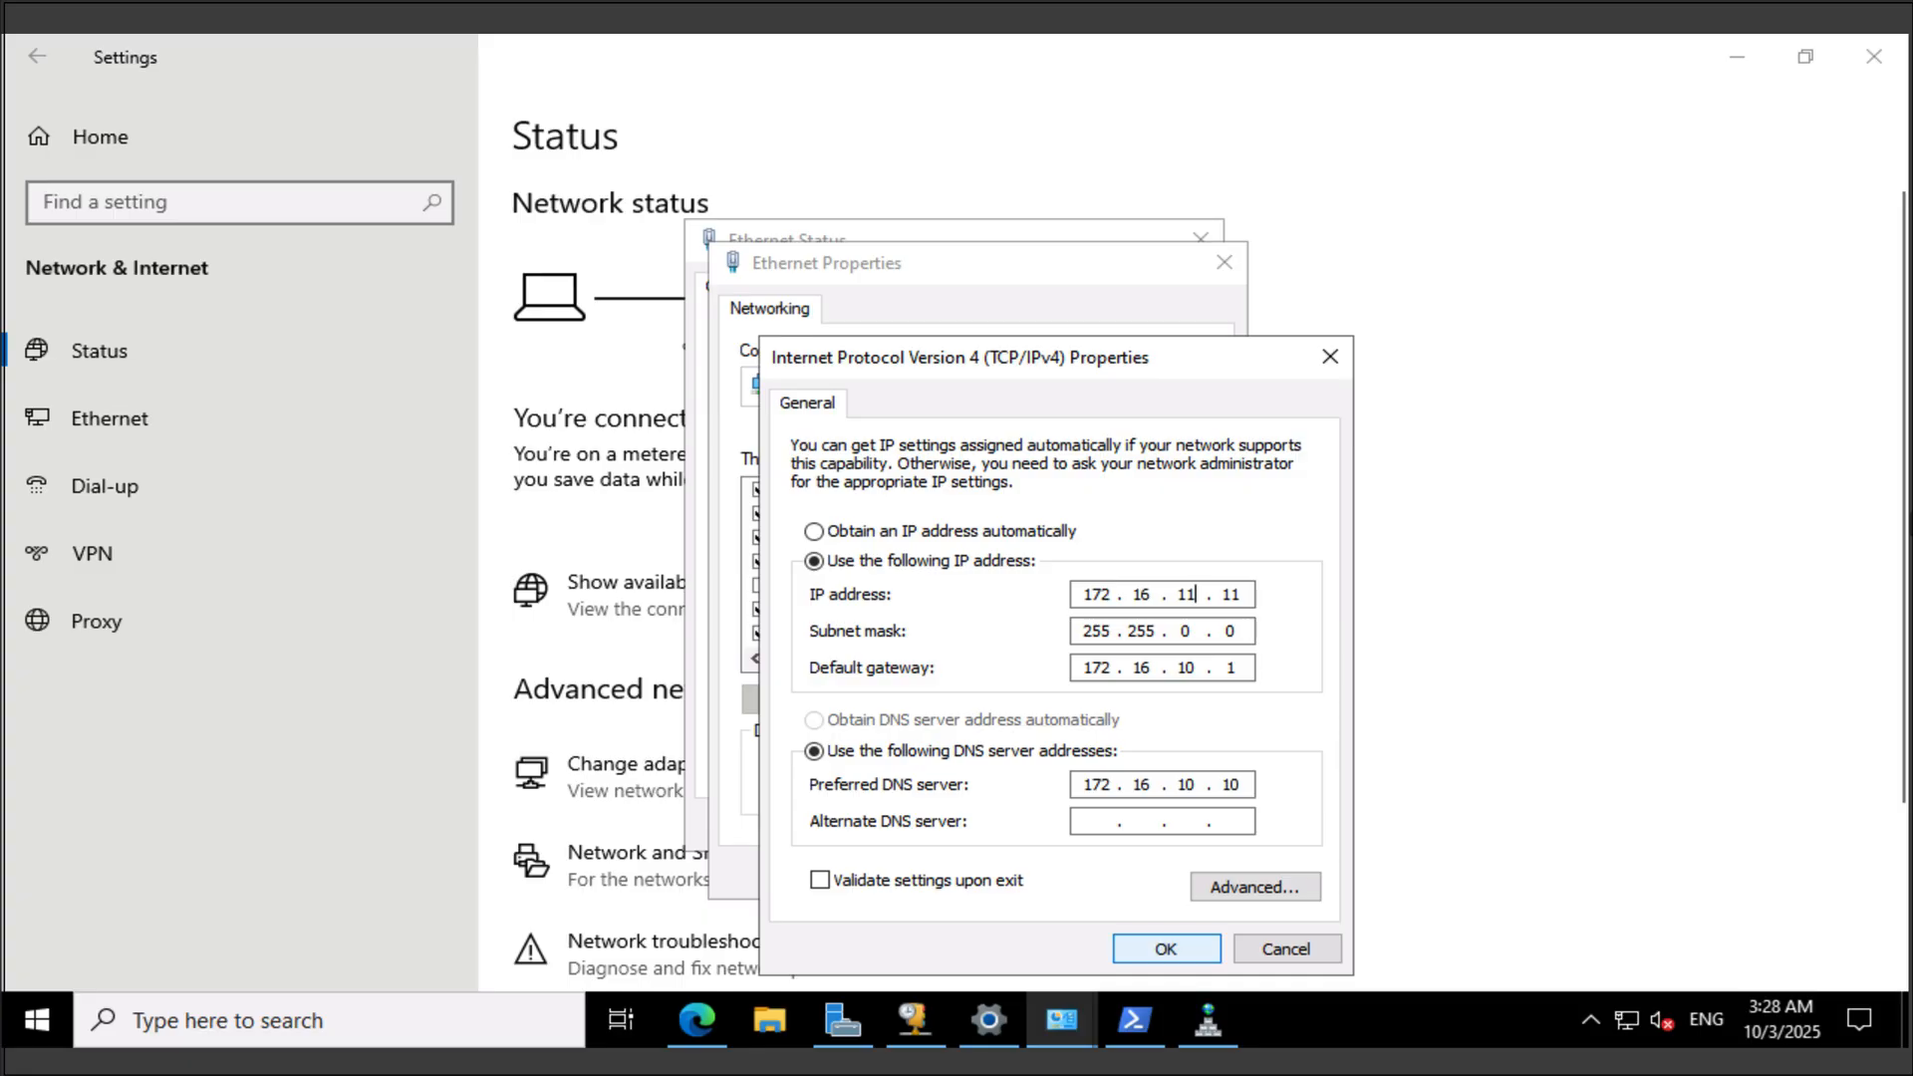
click(1165, 948)
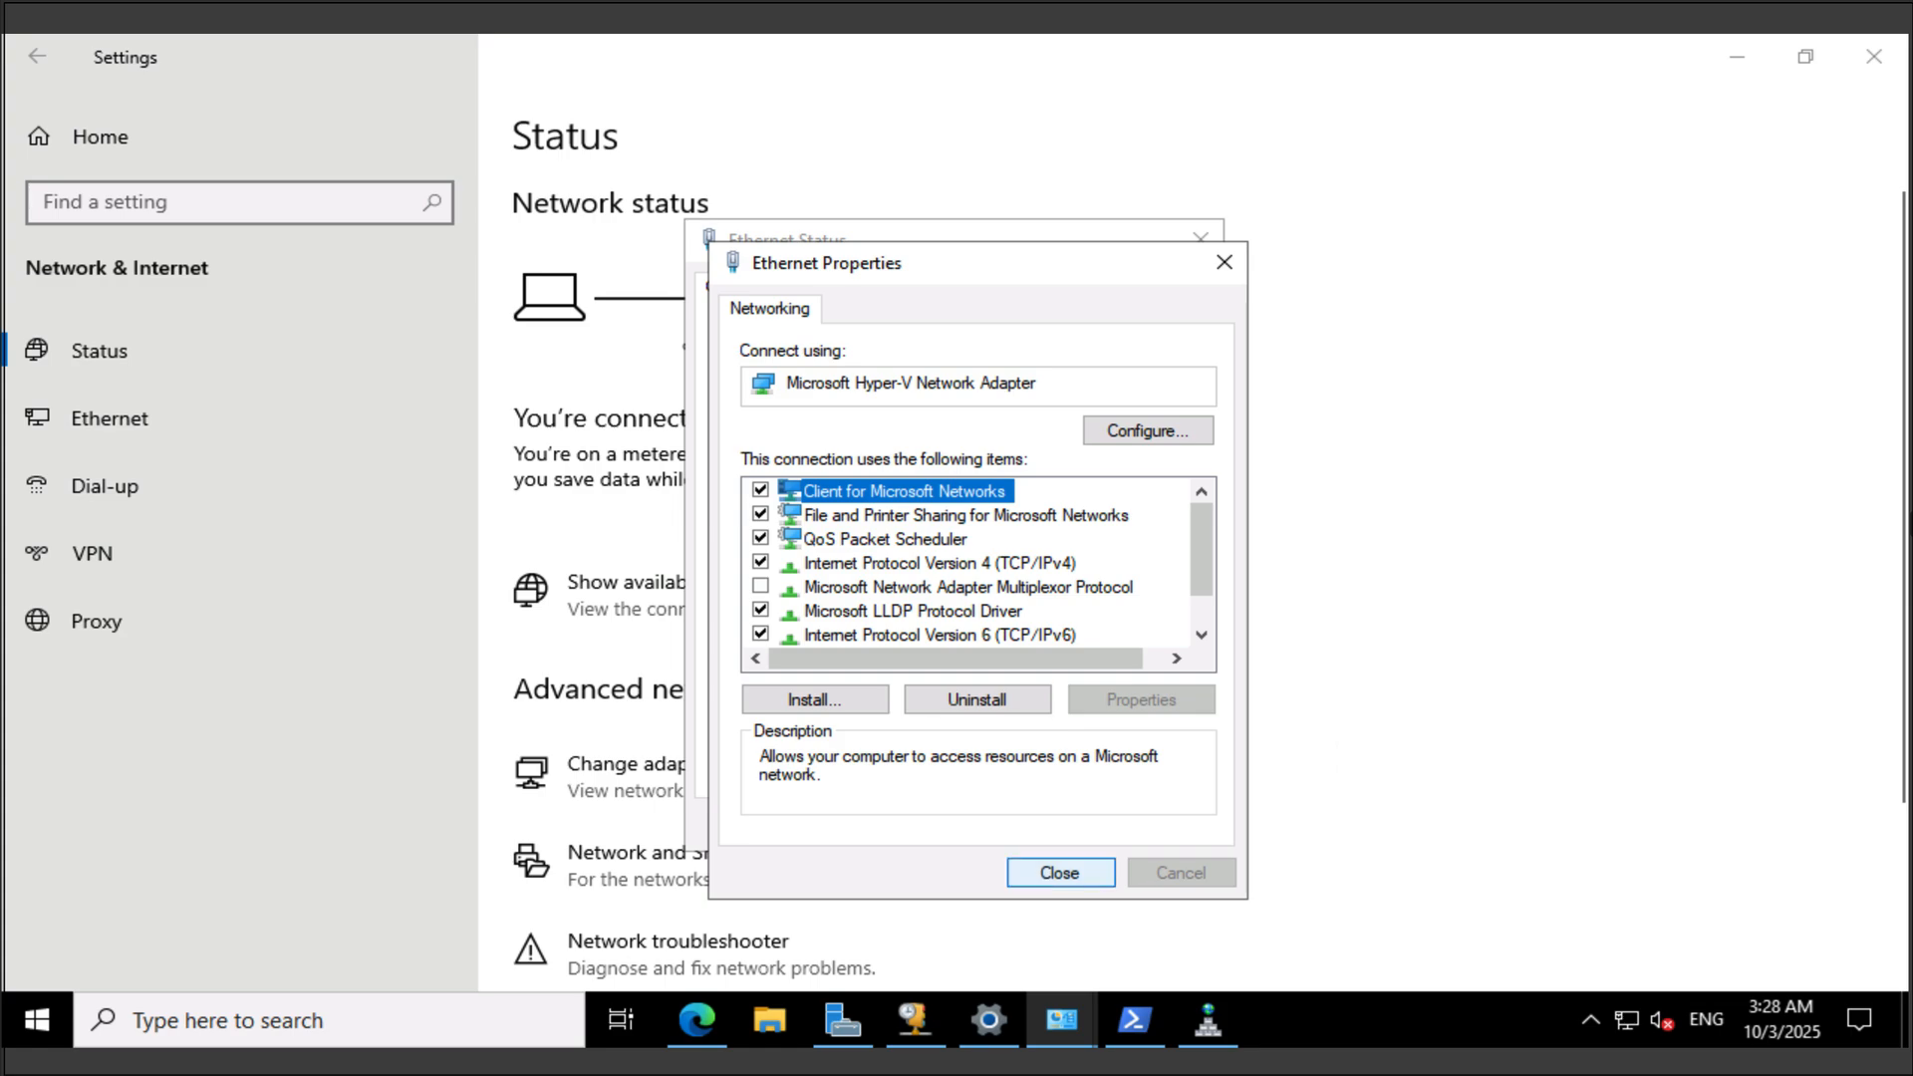
key(Return)
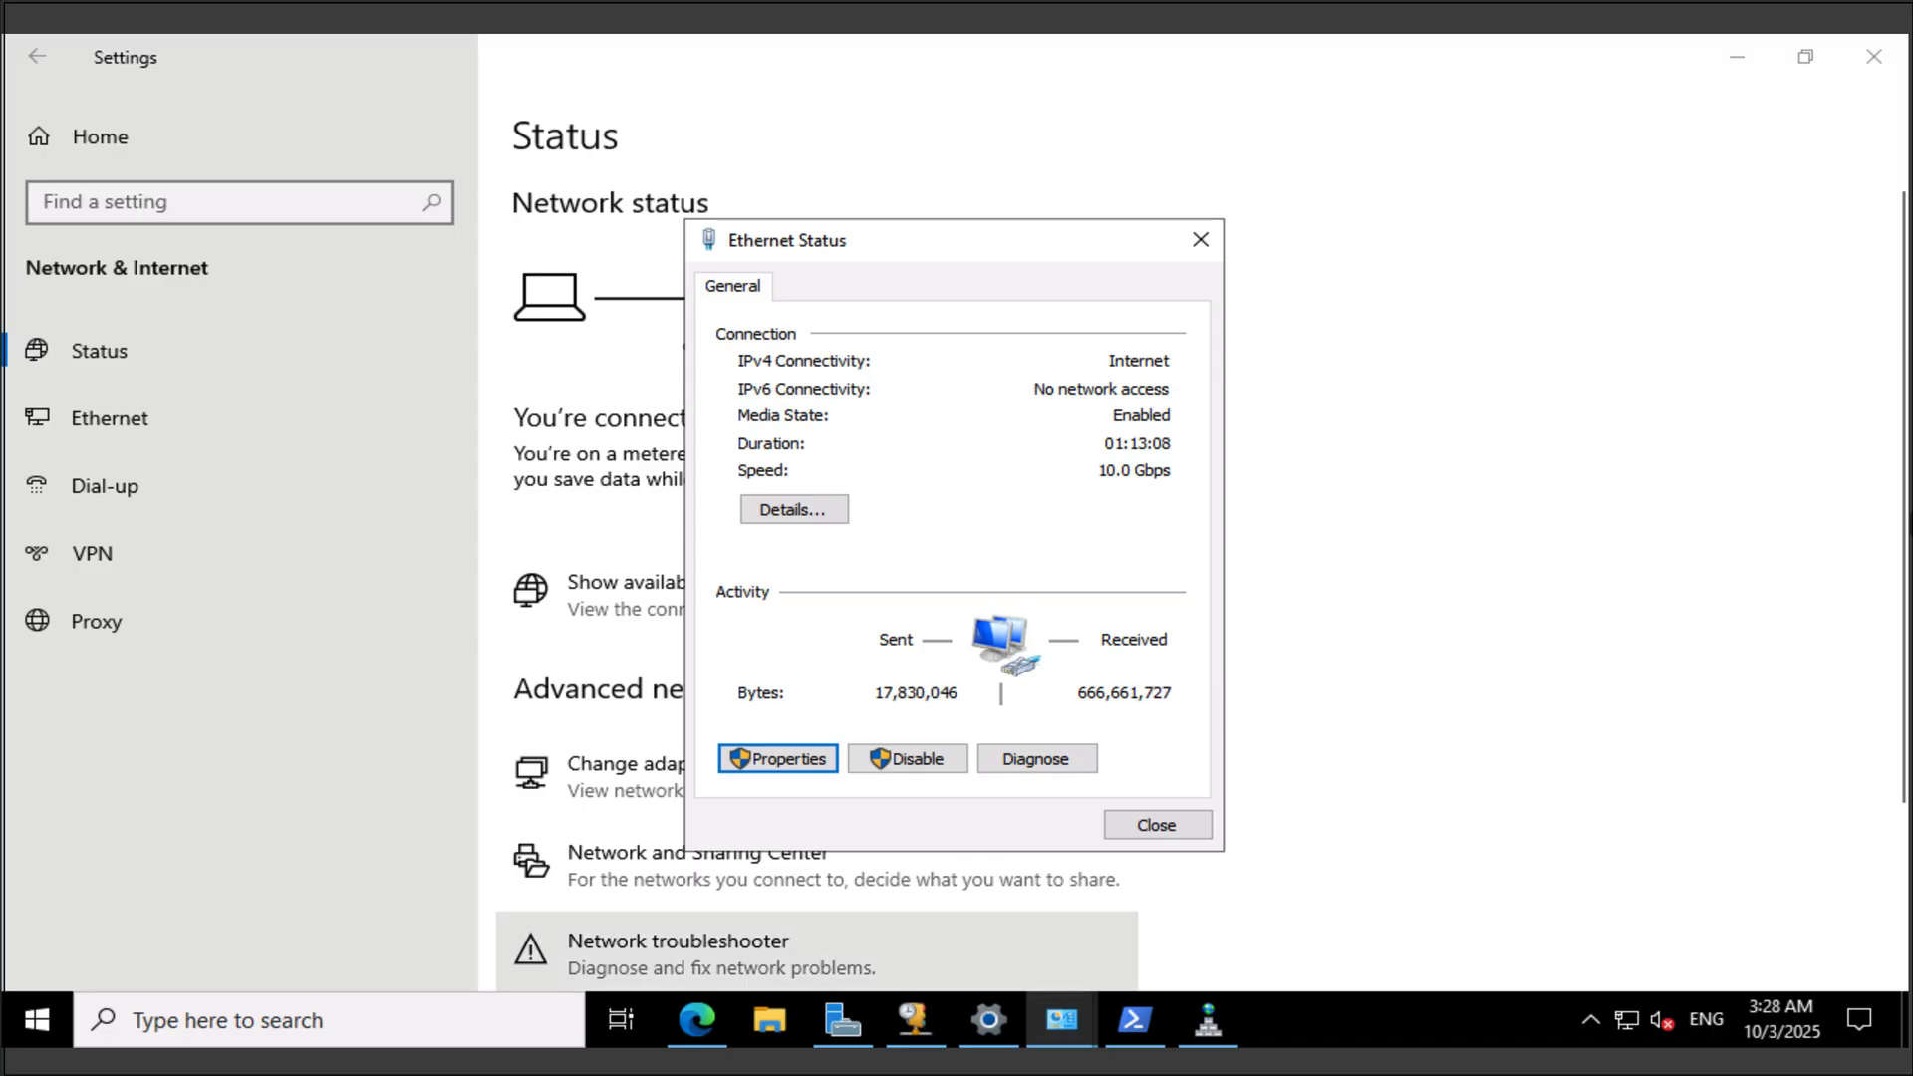
Switch to PowerShell and rerun the Resolve-DnsName query for testapp.treyresearch.net from the changed client address.
click(1134, 1018)
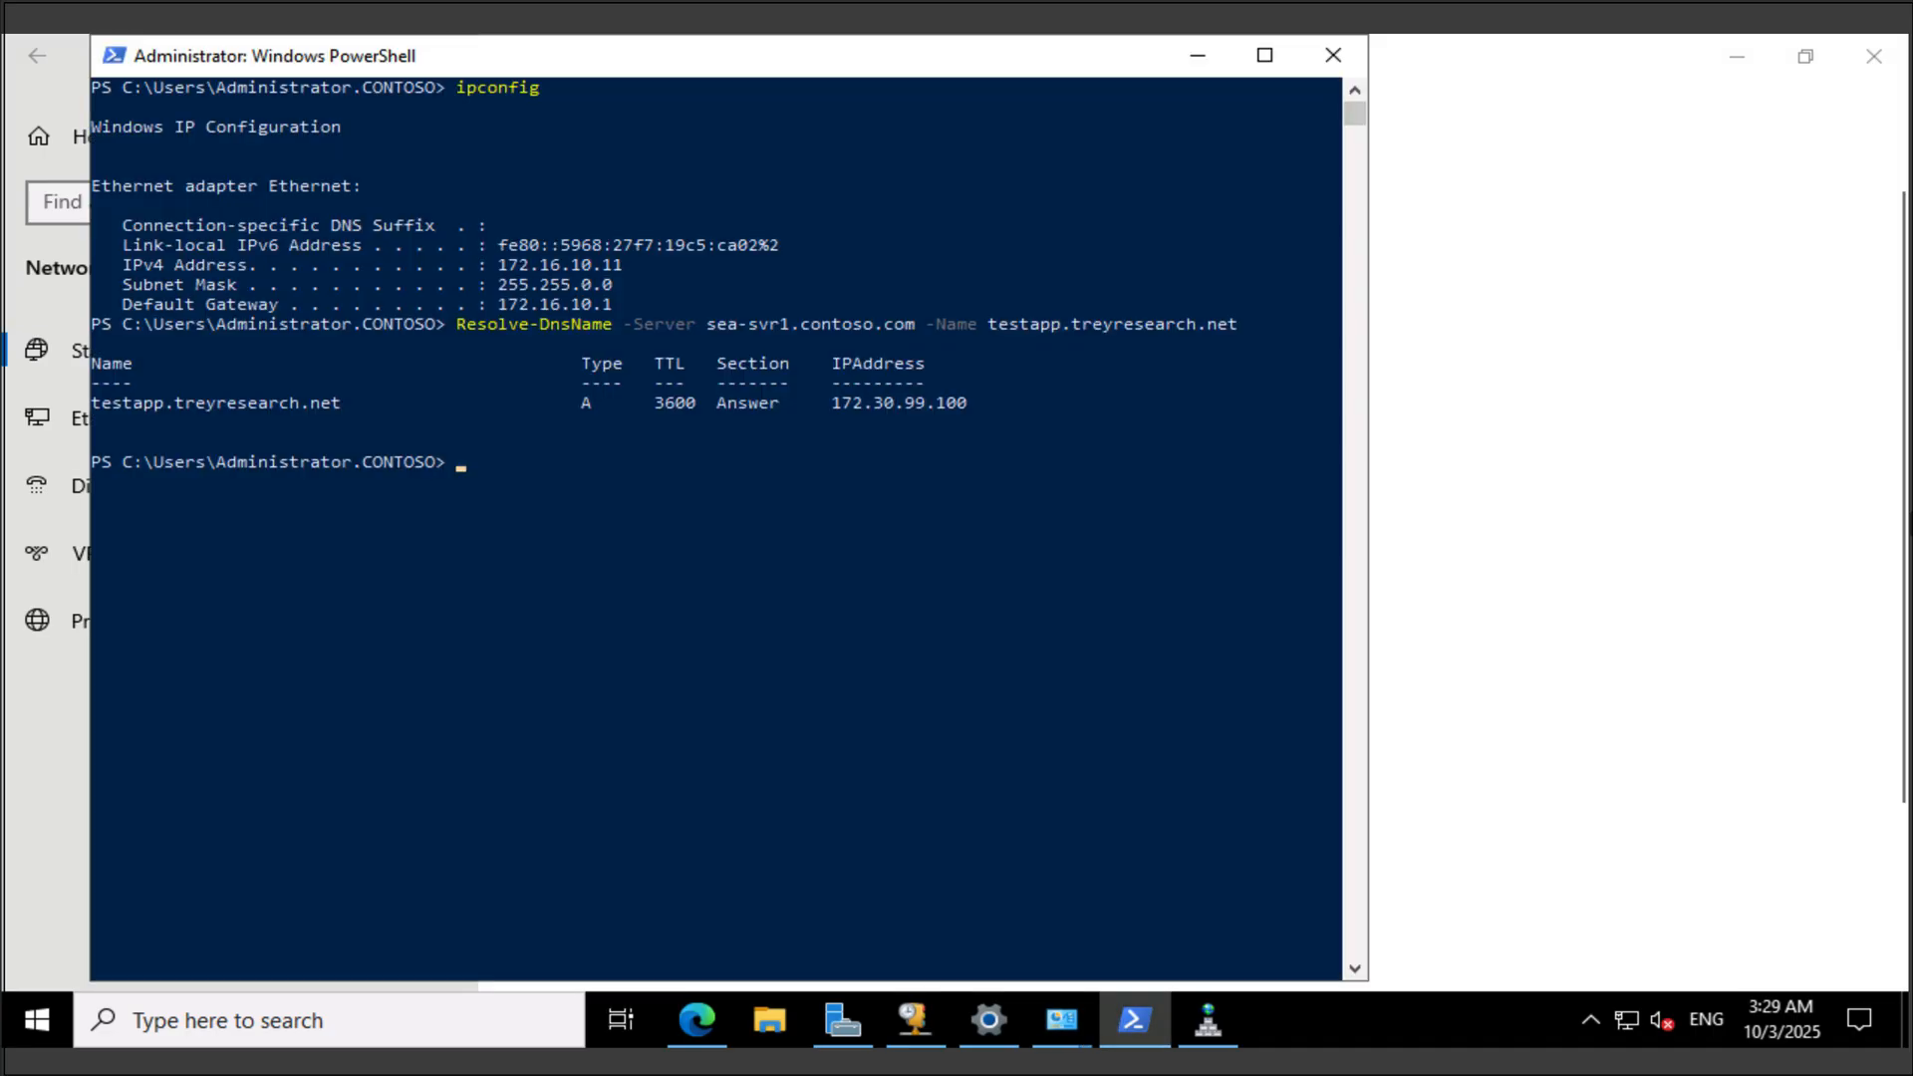
click(491, 738)
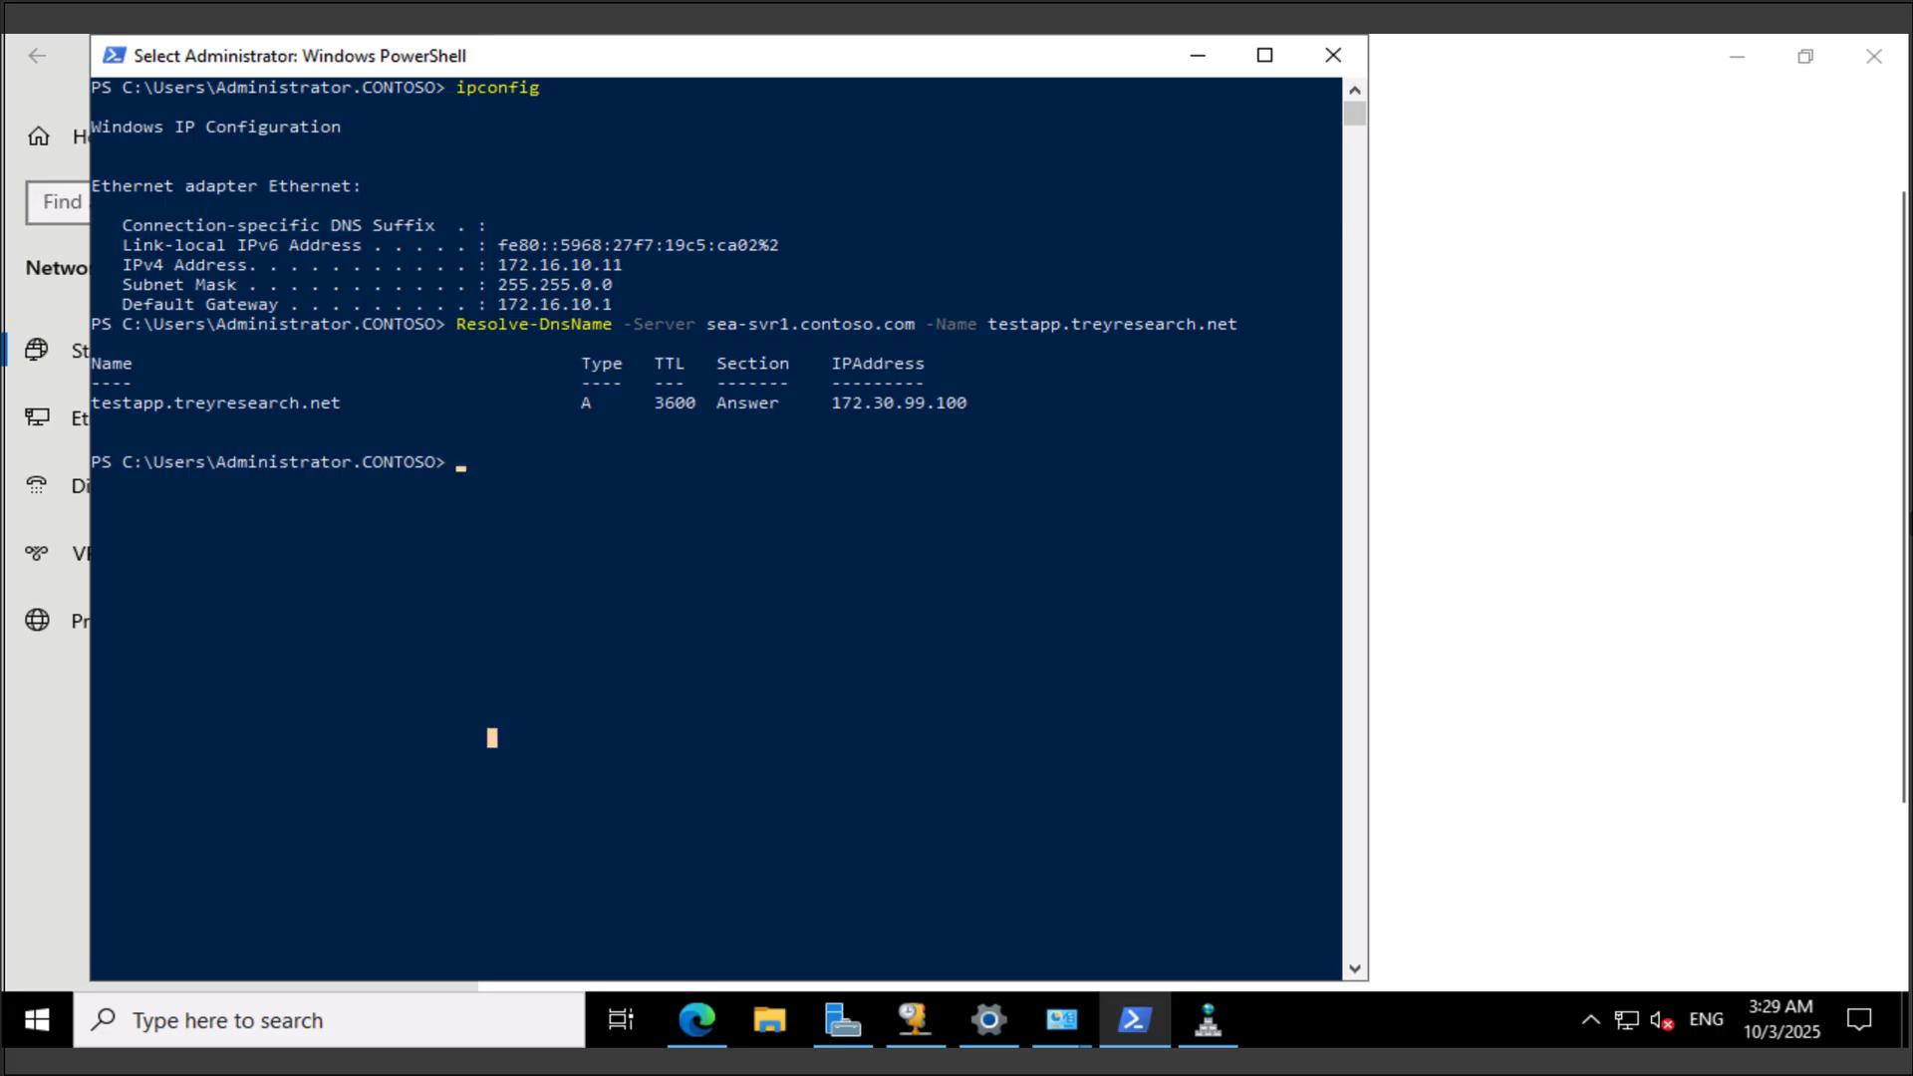
key(Up)
key(Return)
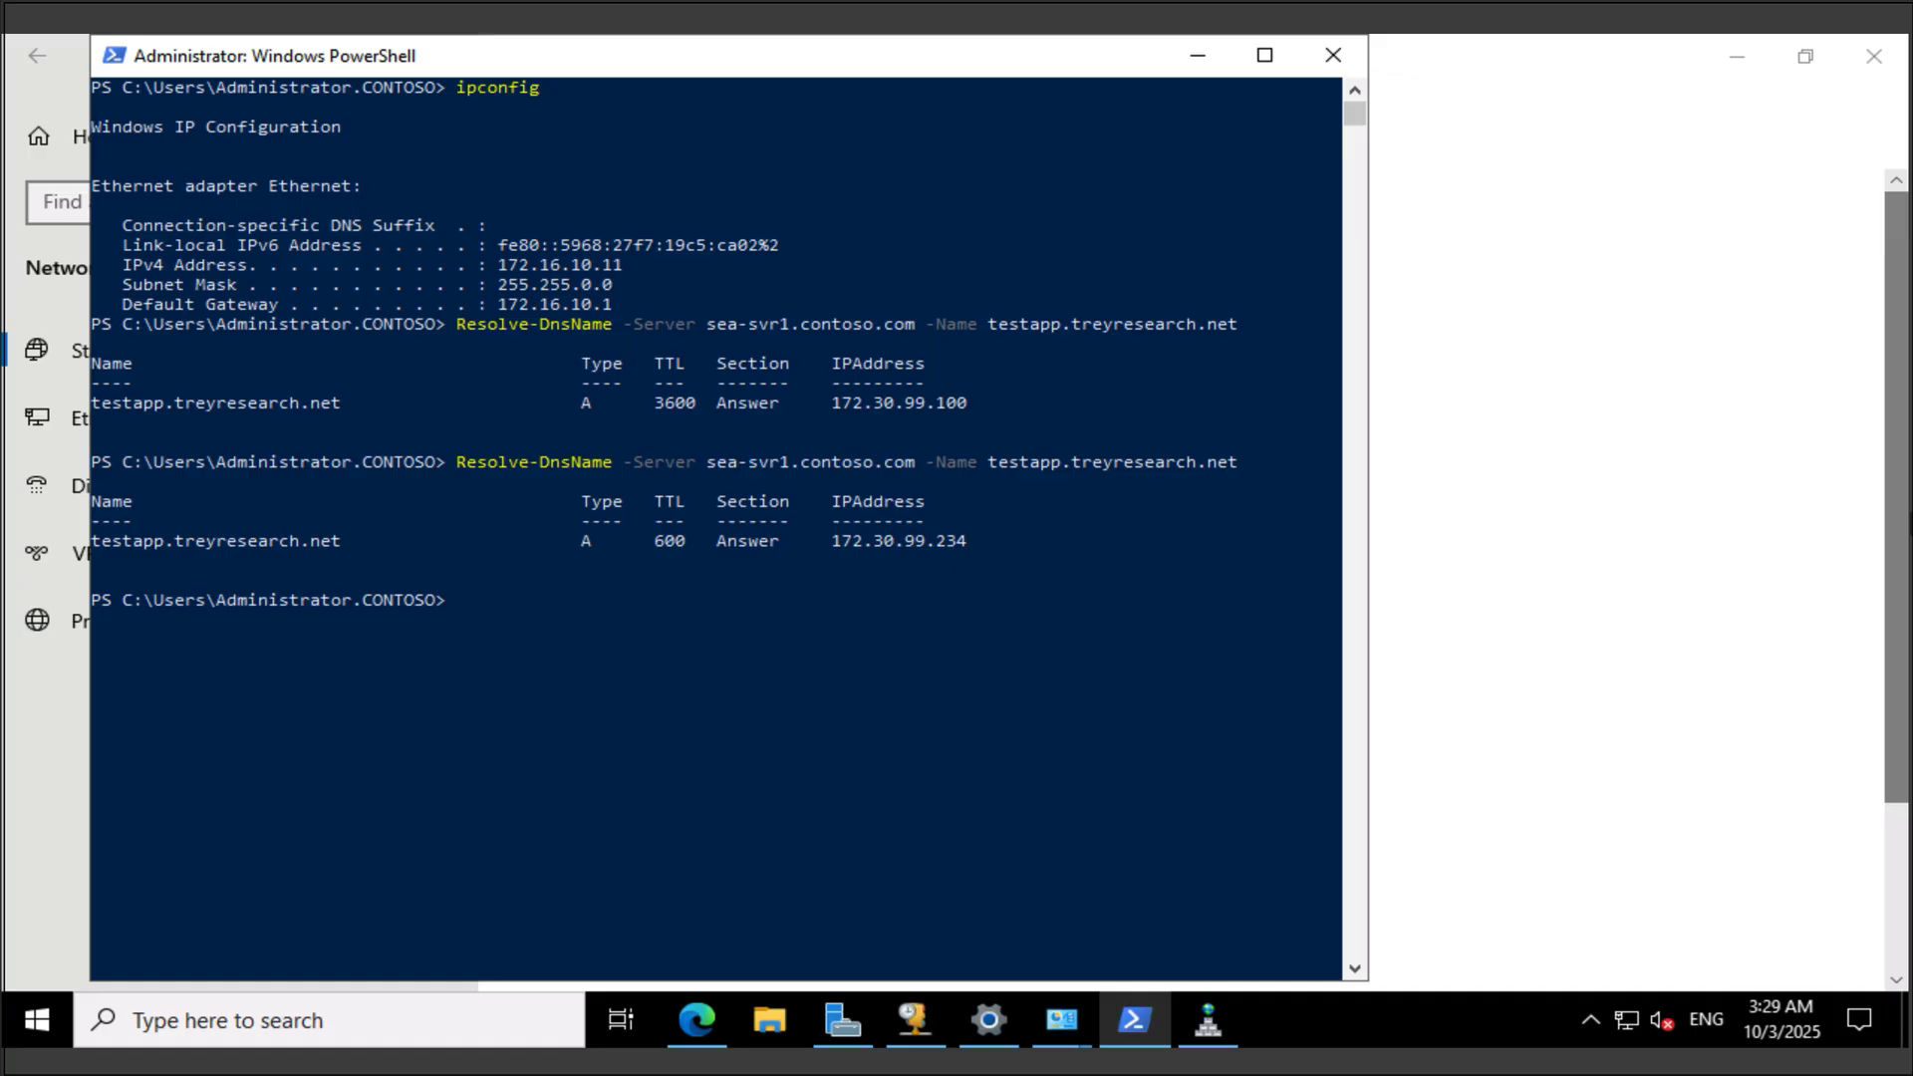
Switch to the Ethernet adapter's status window and restore its static IPv4 address to 172.16.10.11.
mouse_move(1061, 1018)
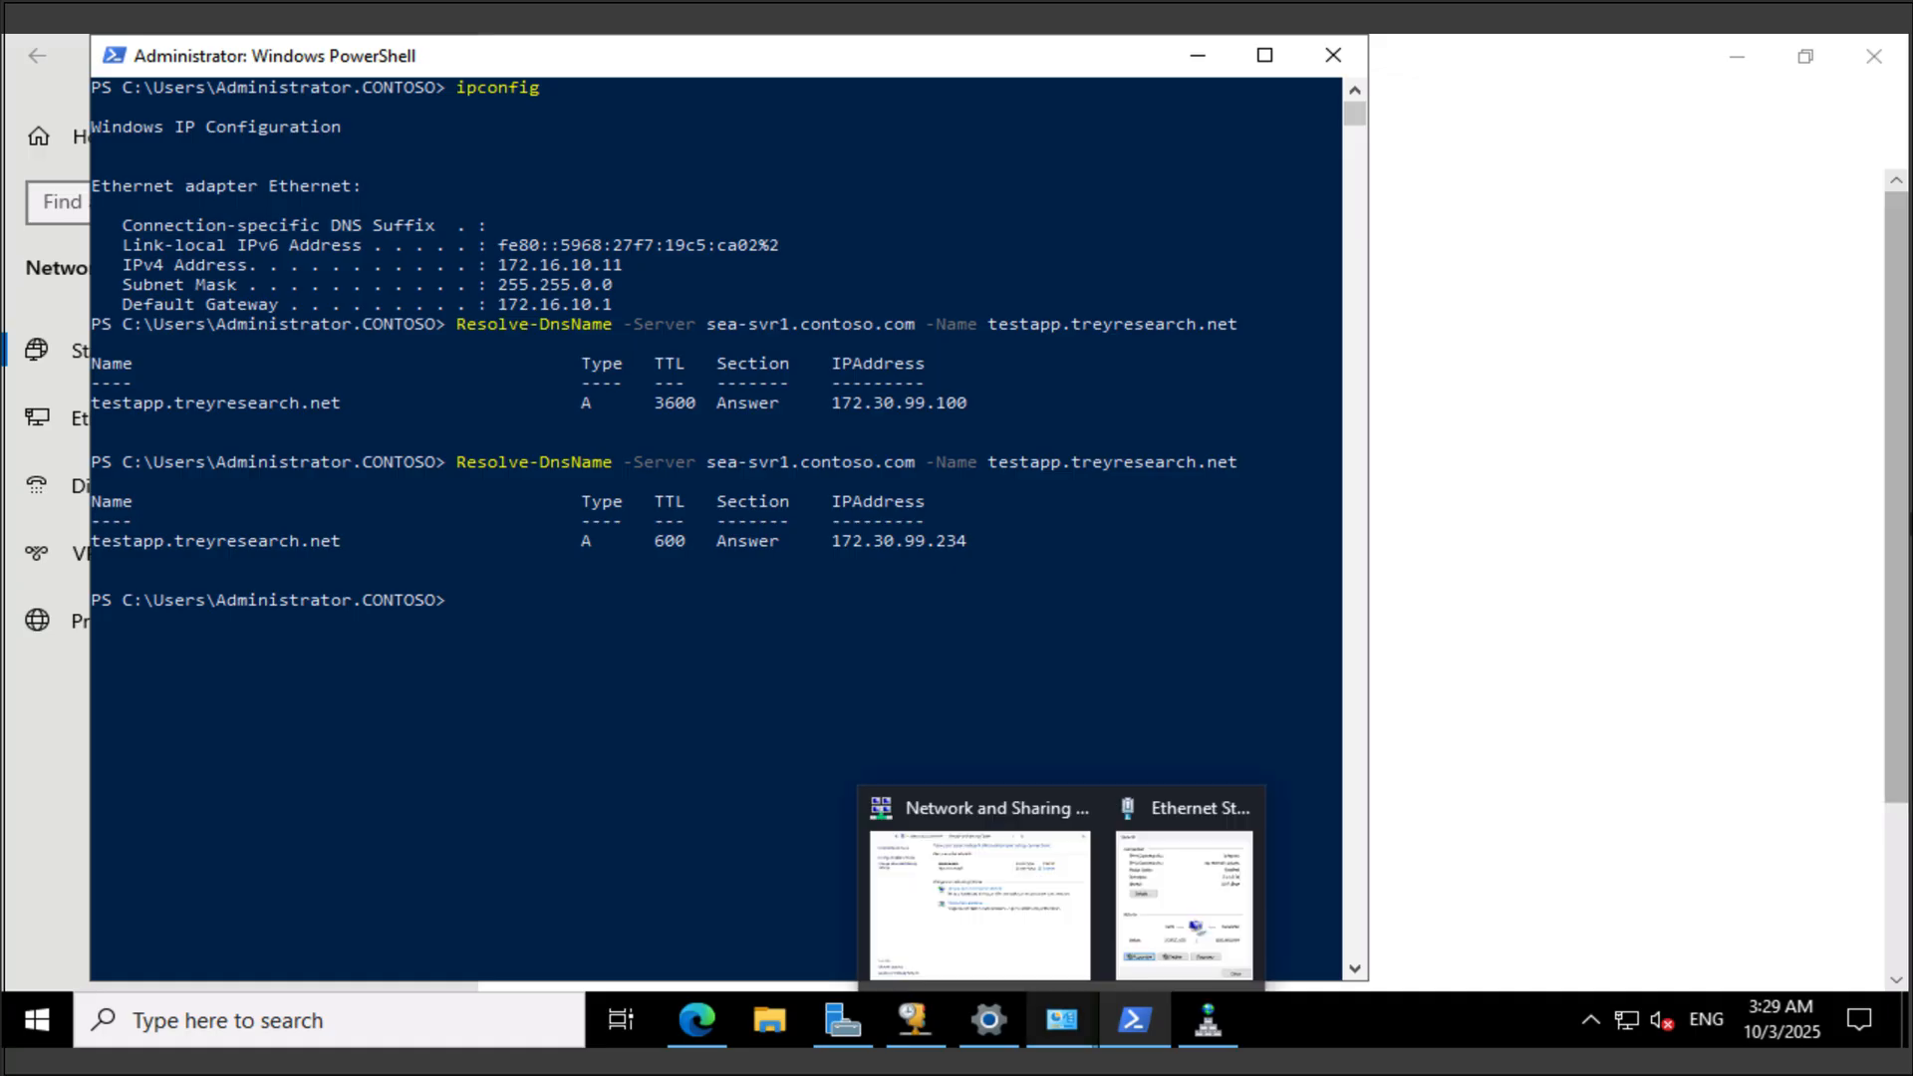
click(1183, 902)
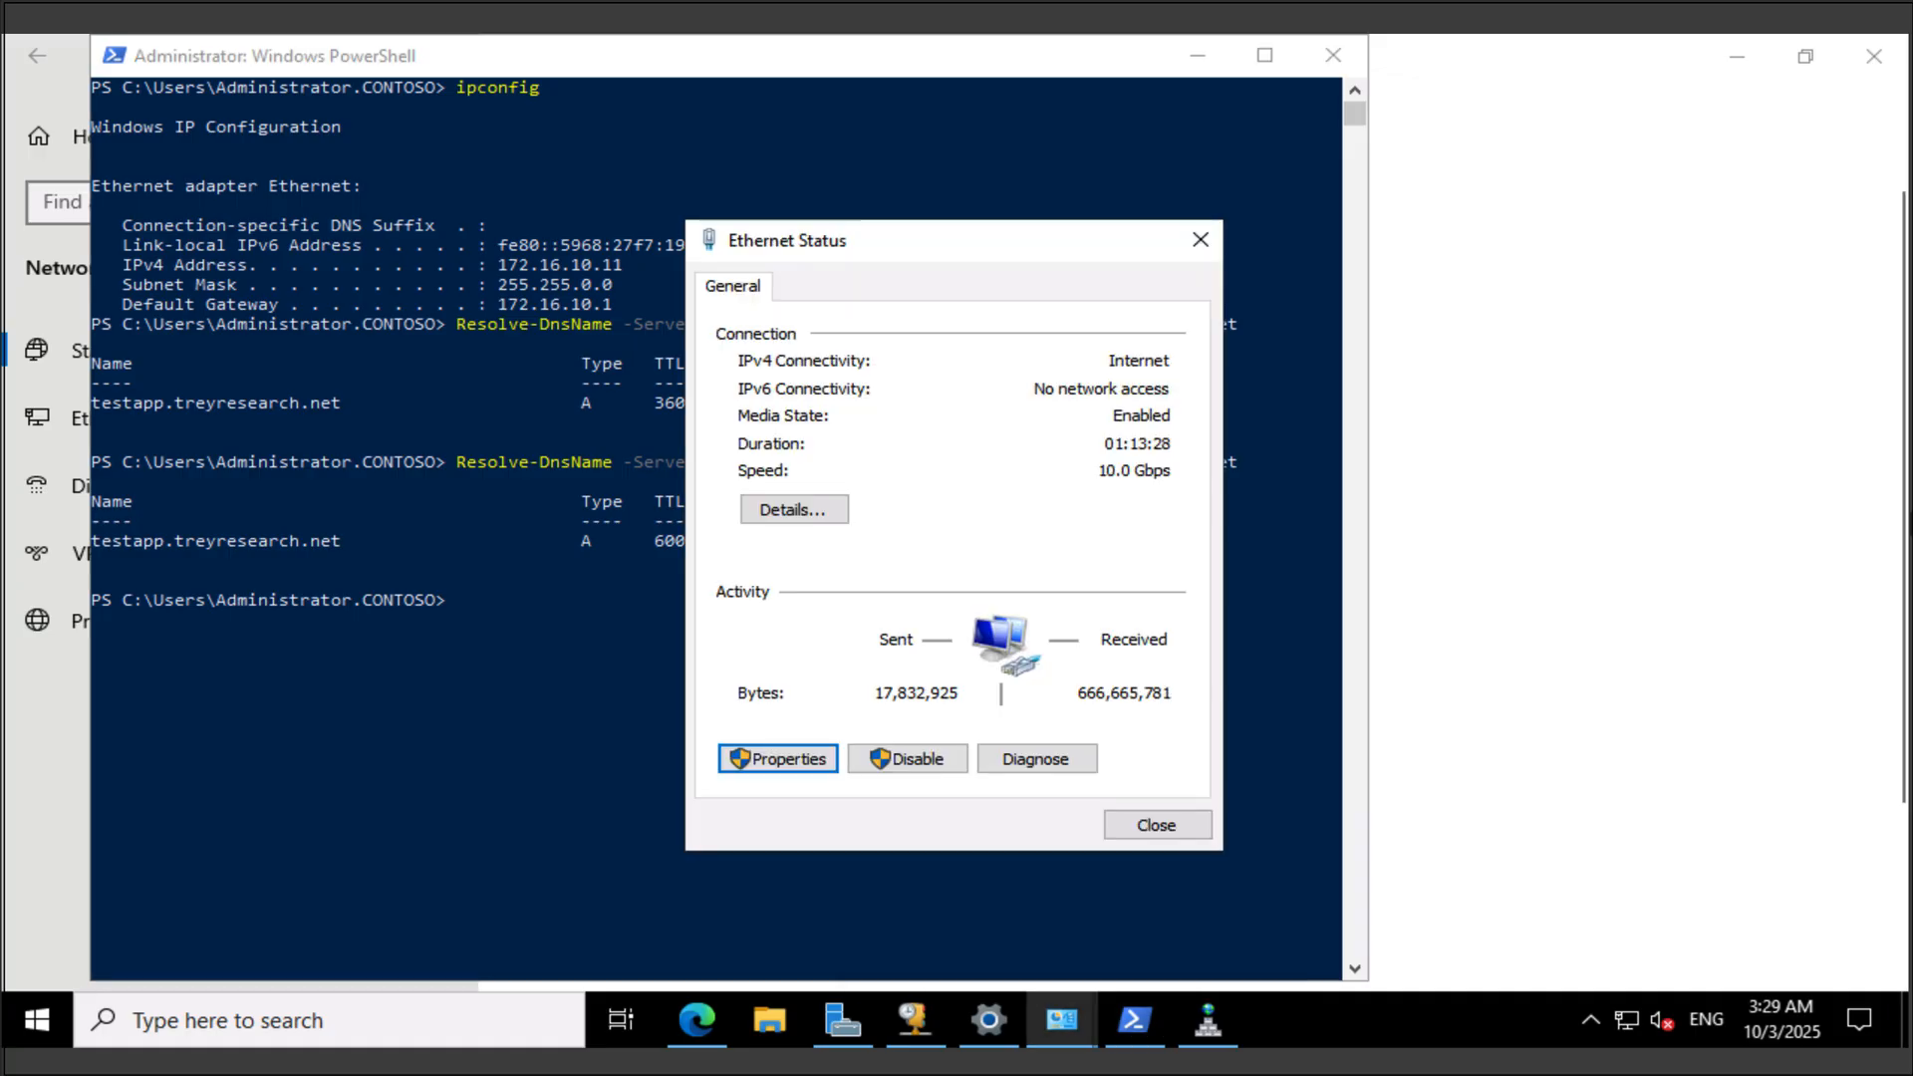
key(Return)
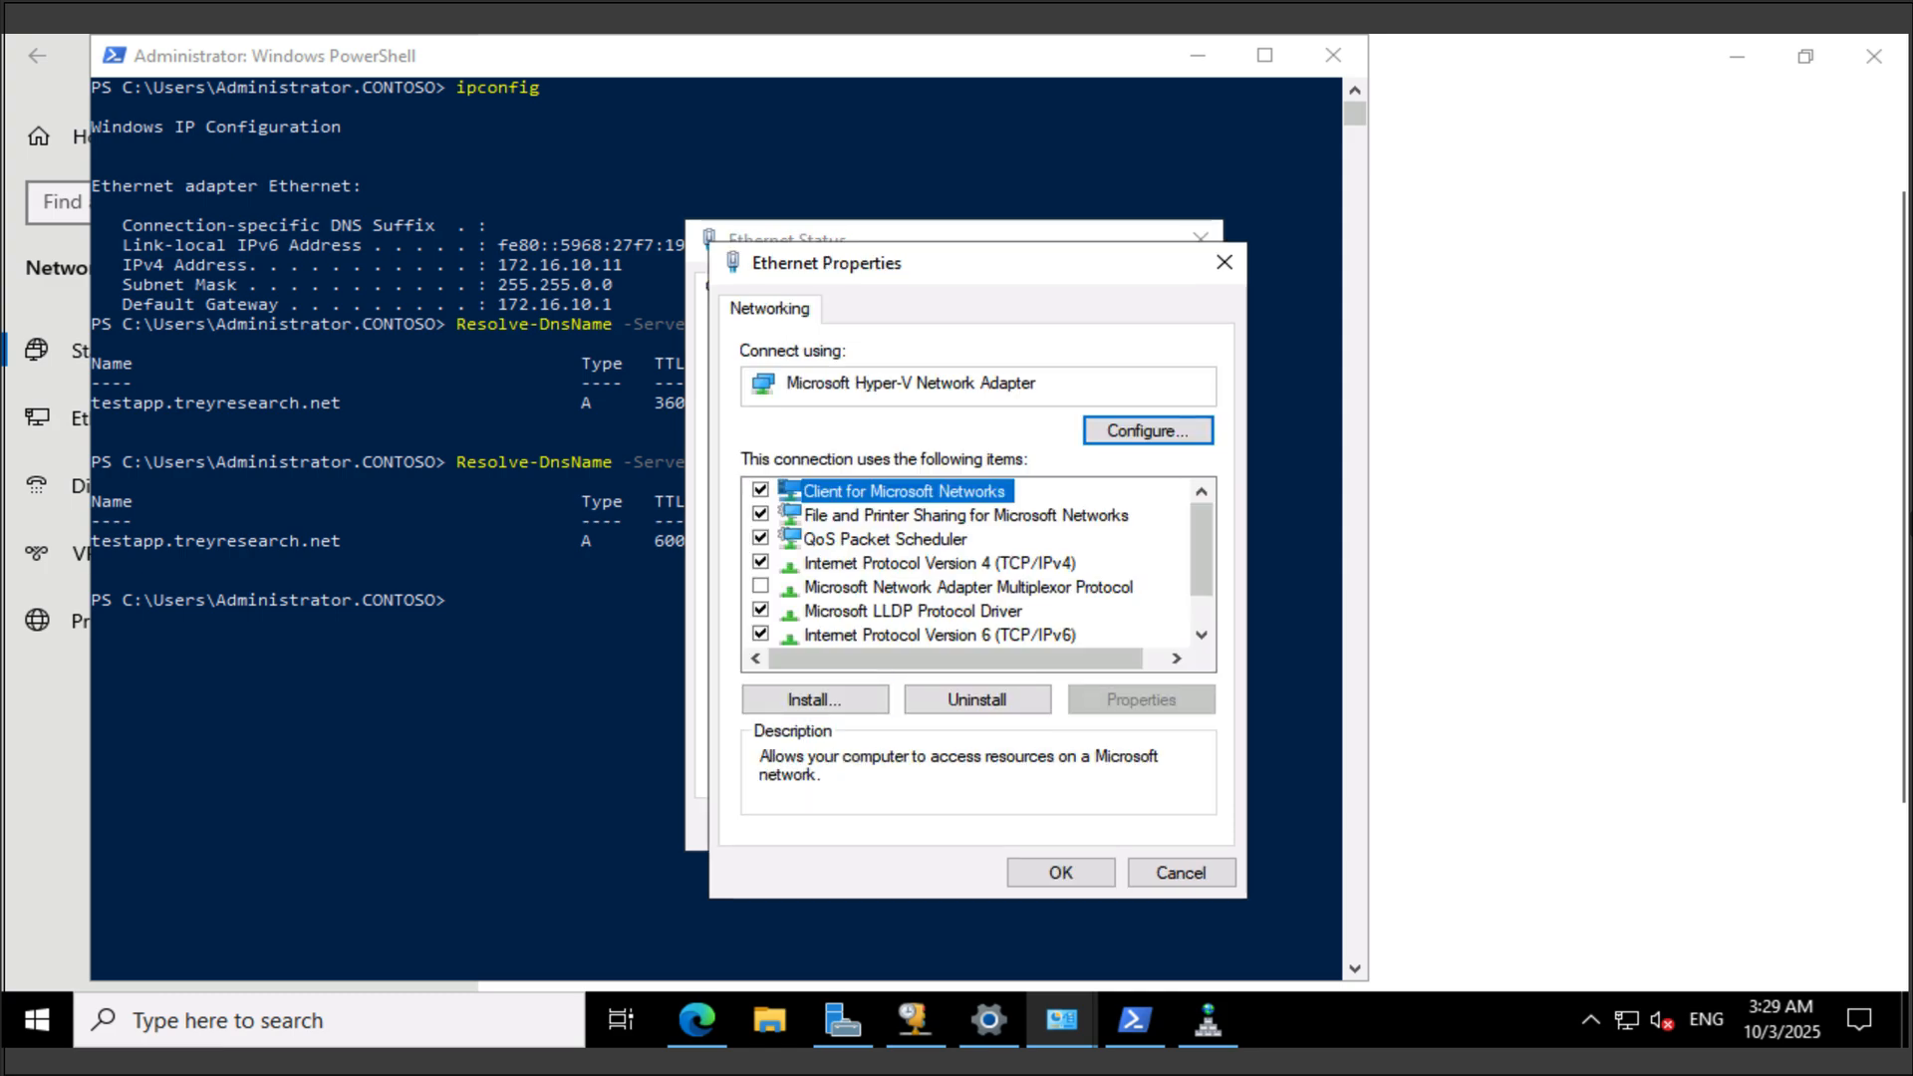
click(940, 564)
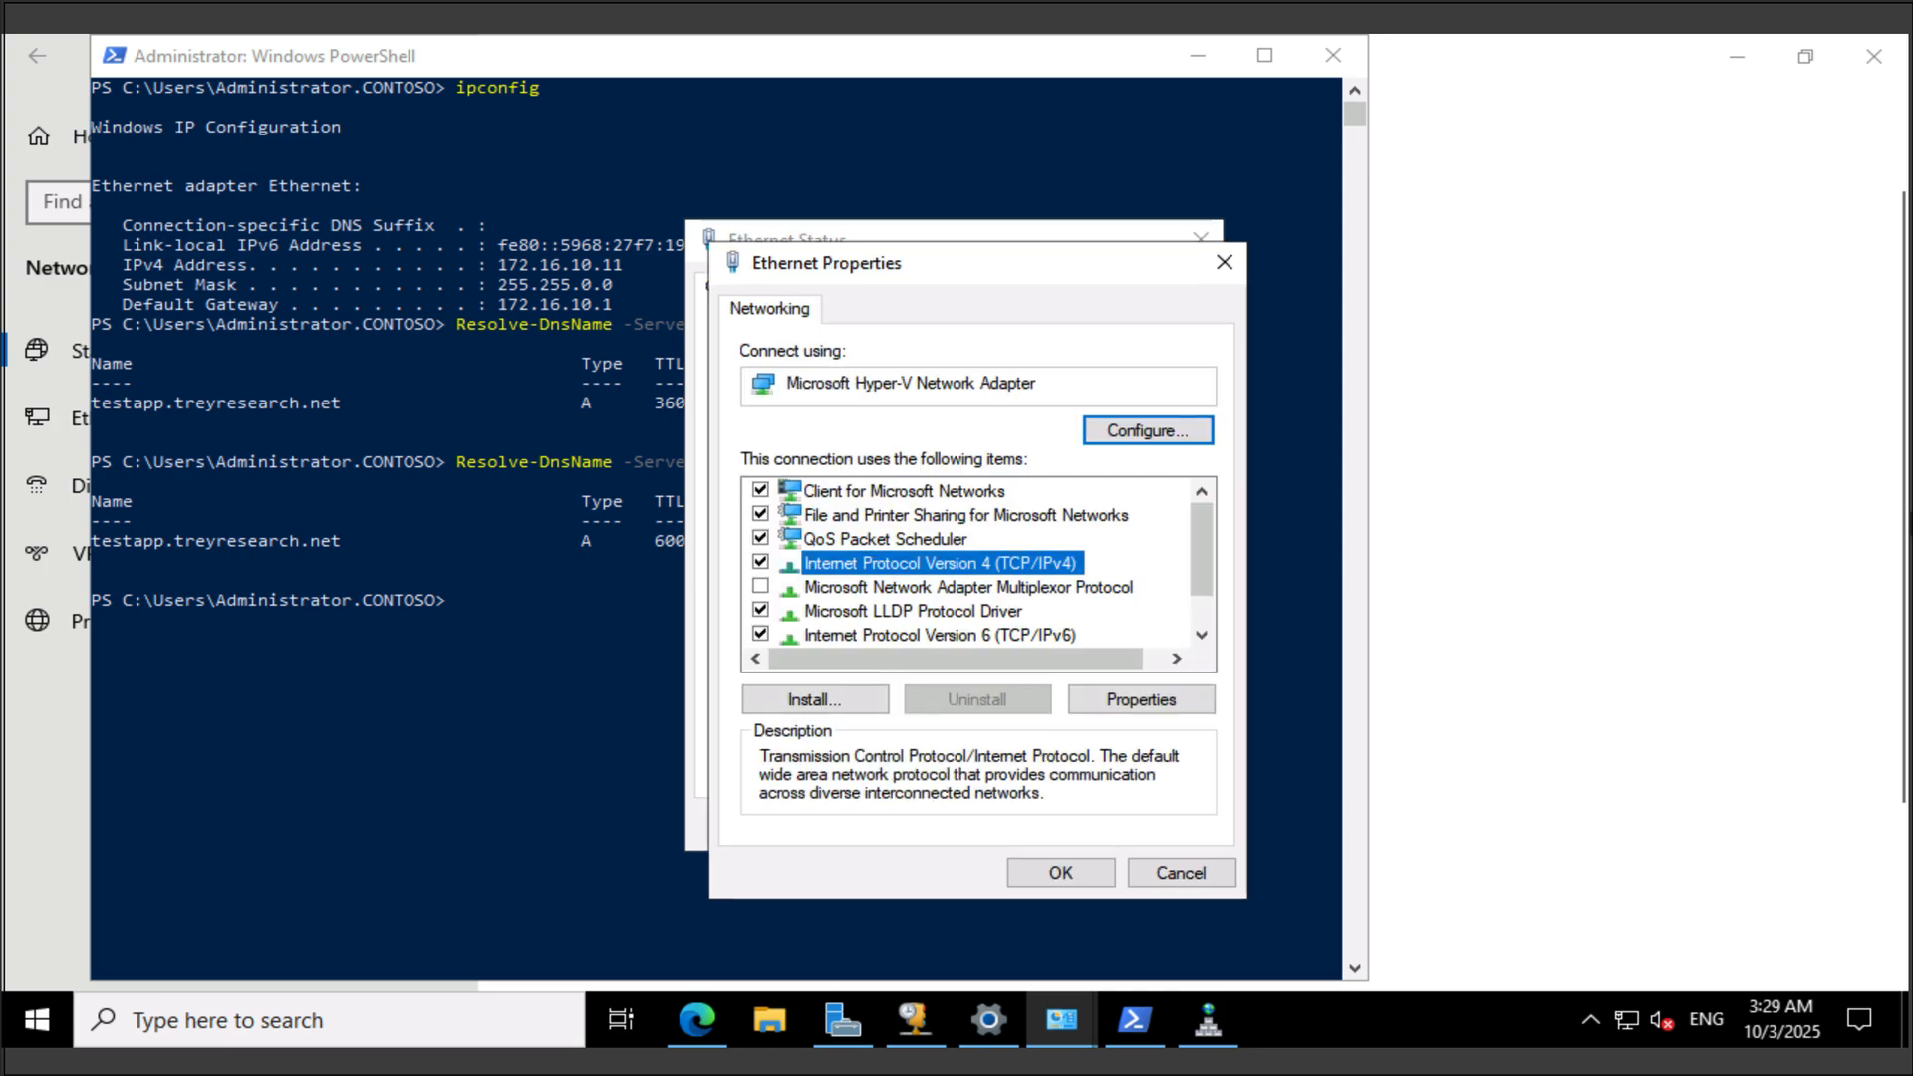
click(1141, 700)
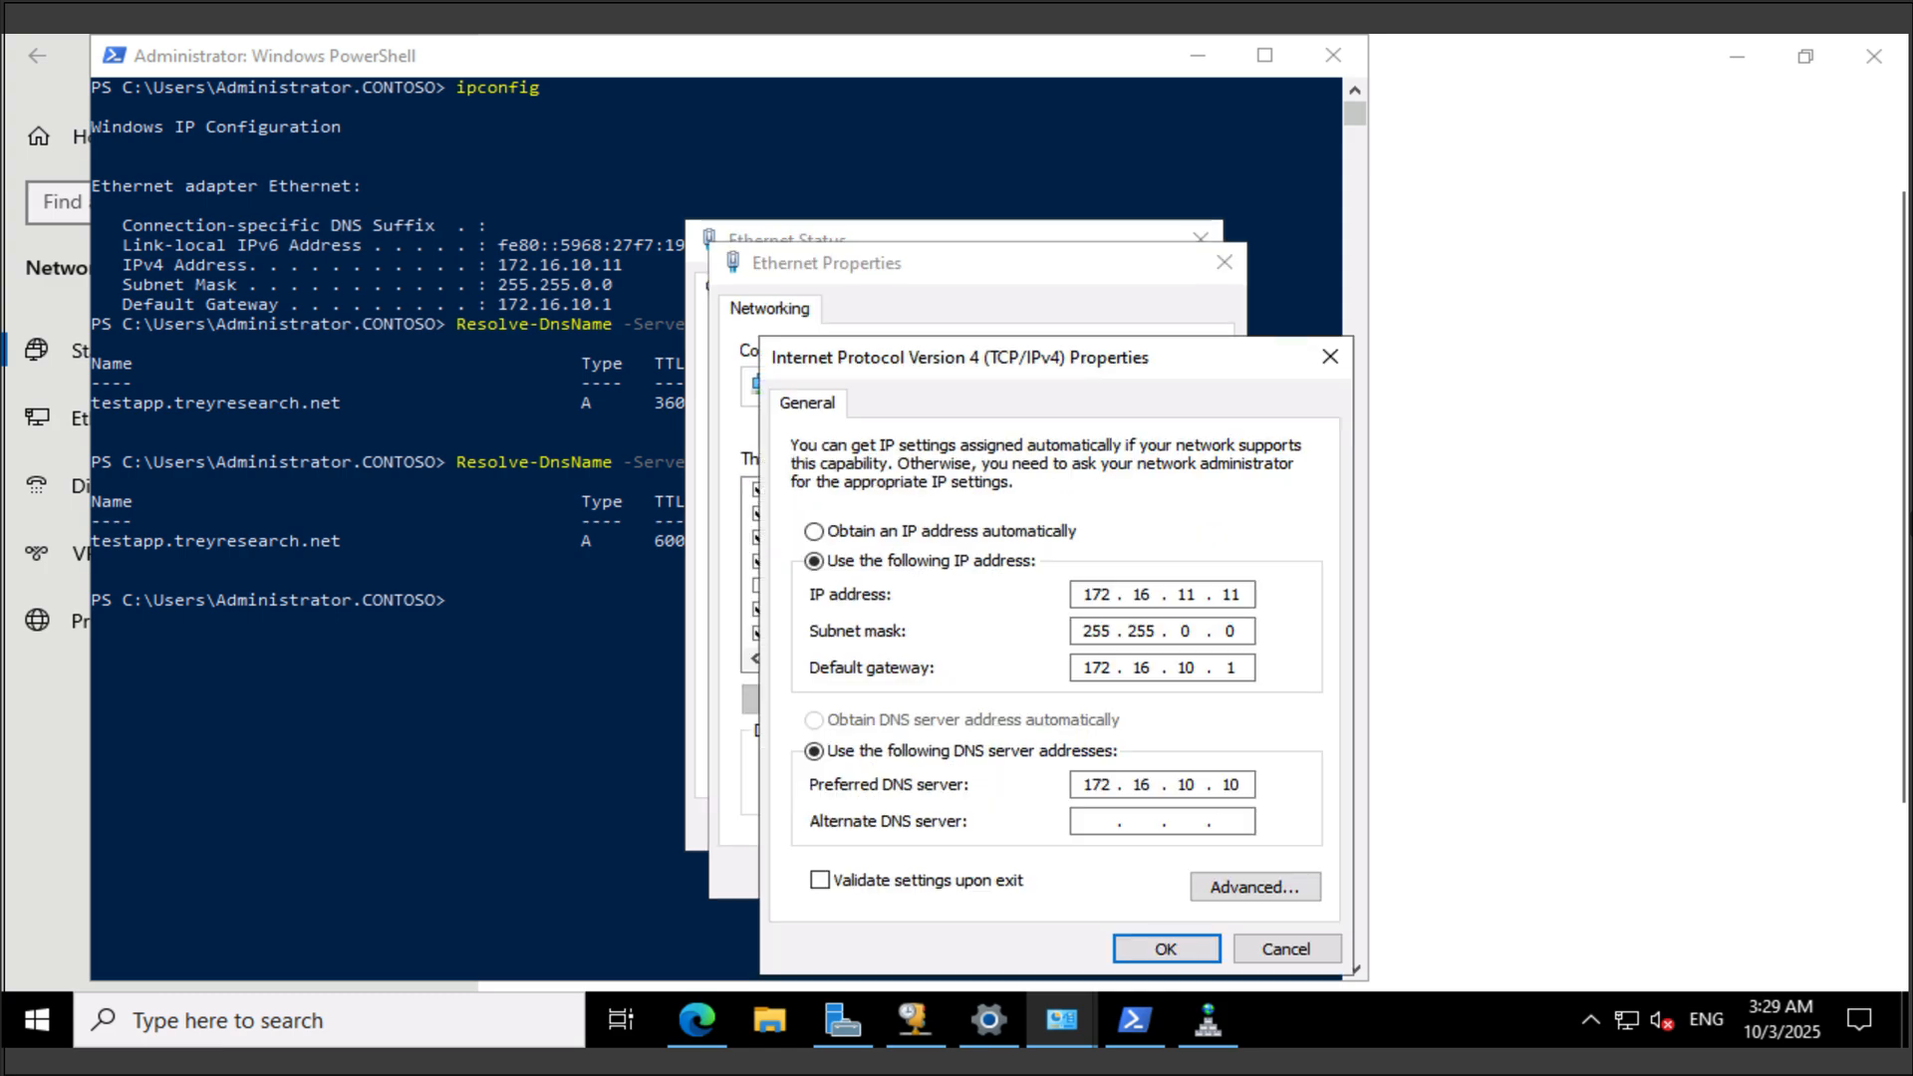
key(BackSpace)
text(0)
key(Return)
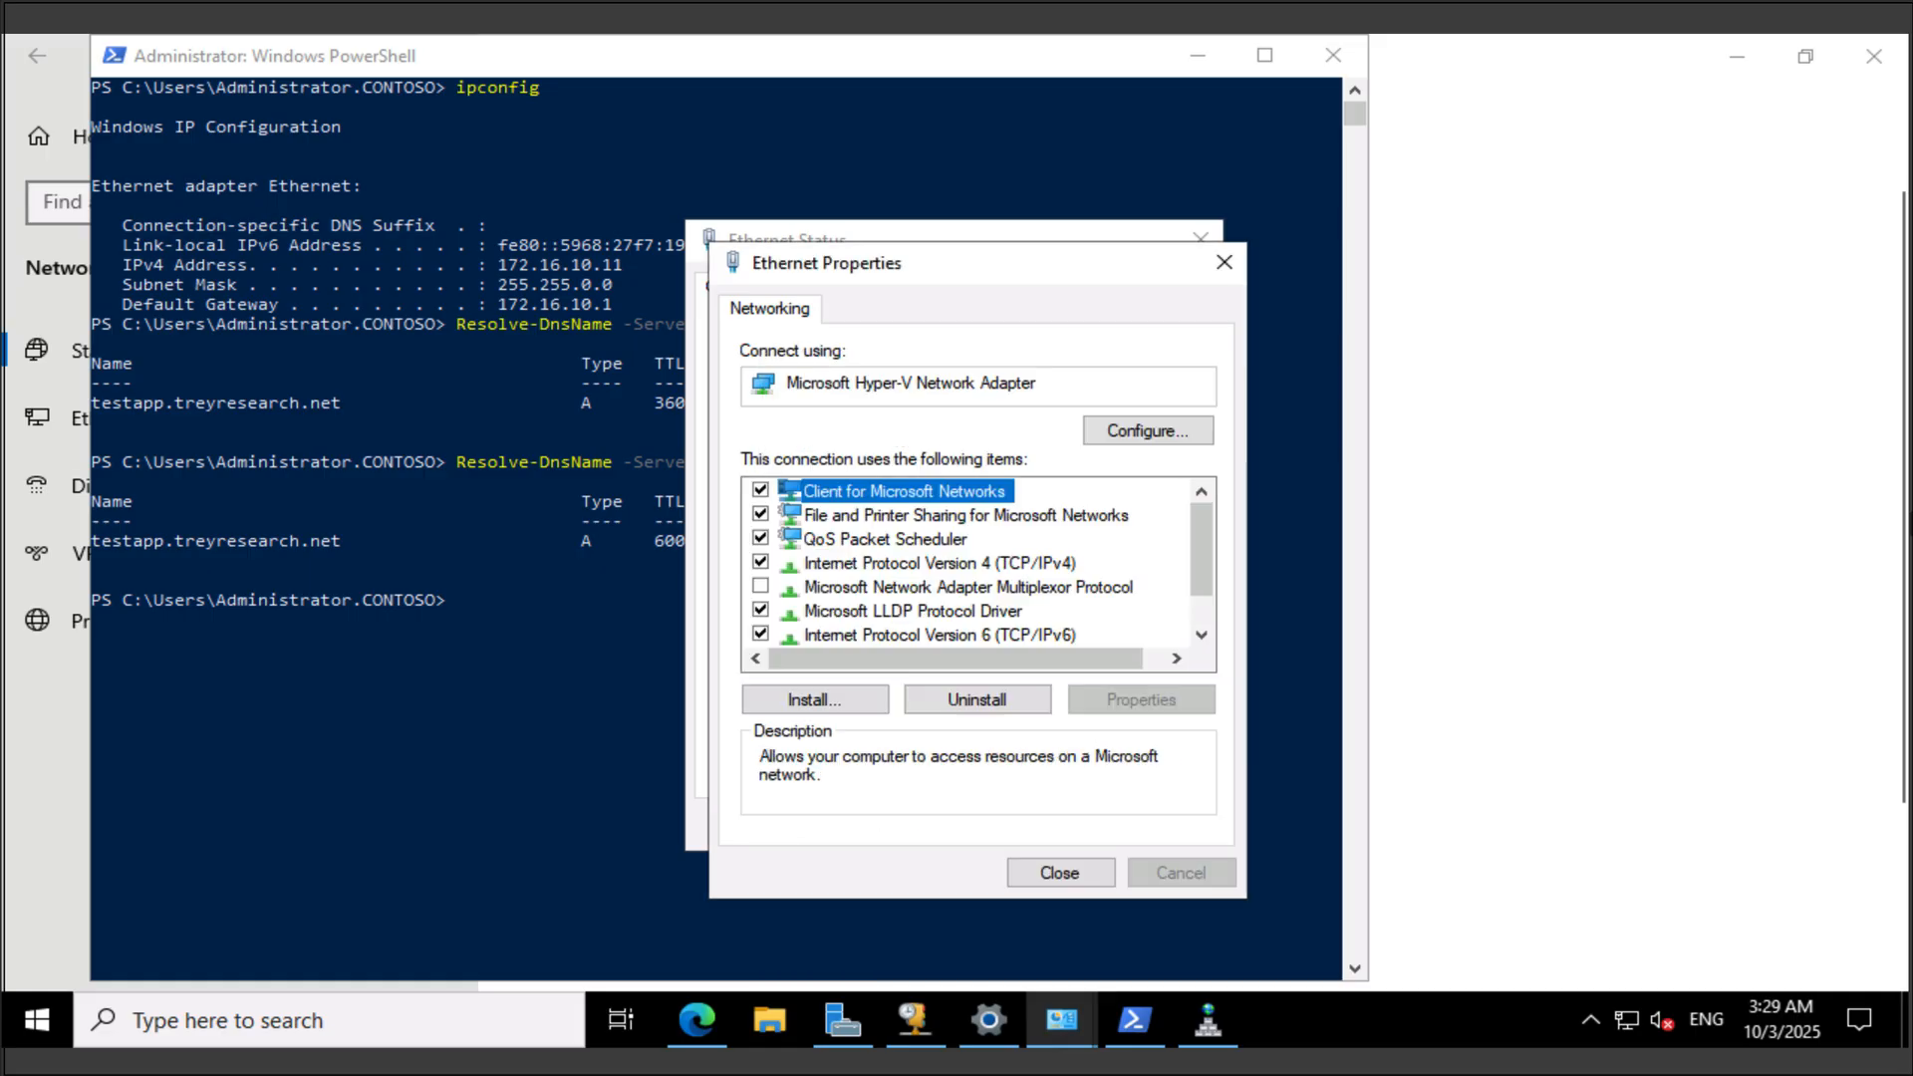
click(1060, 872)
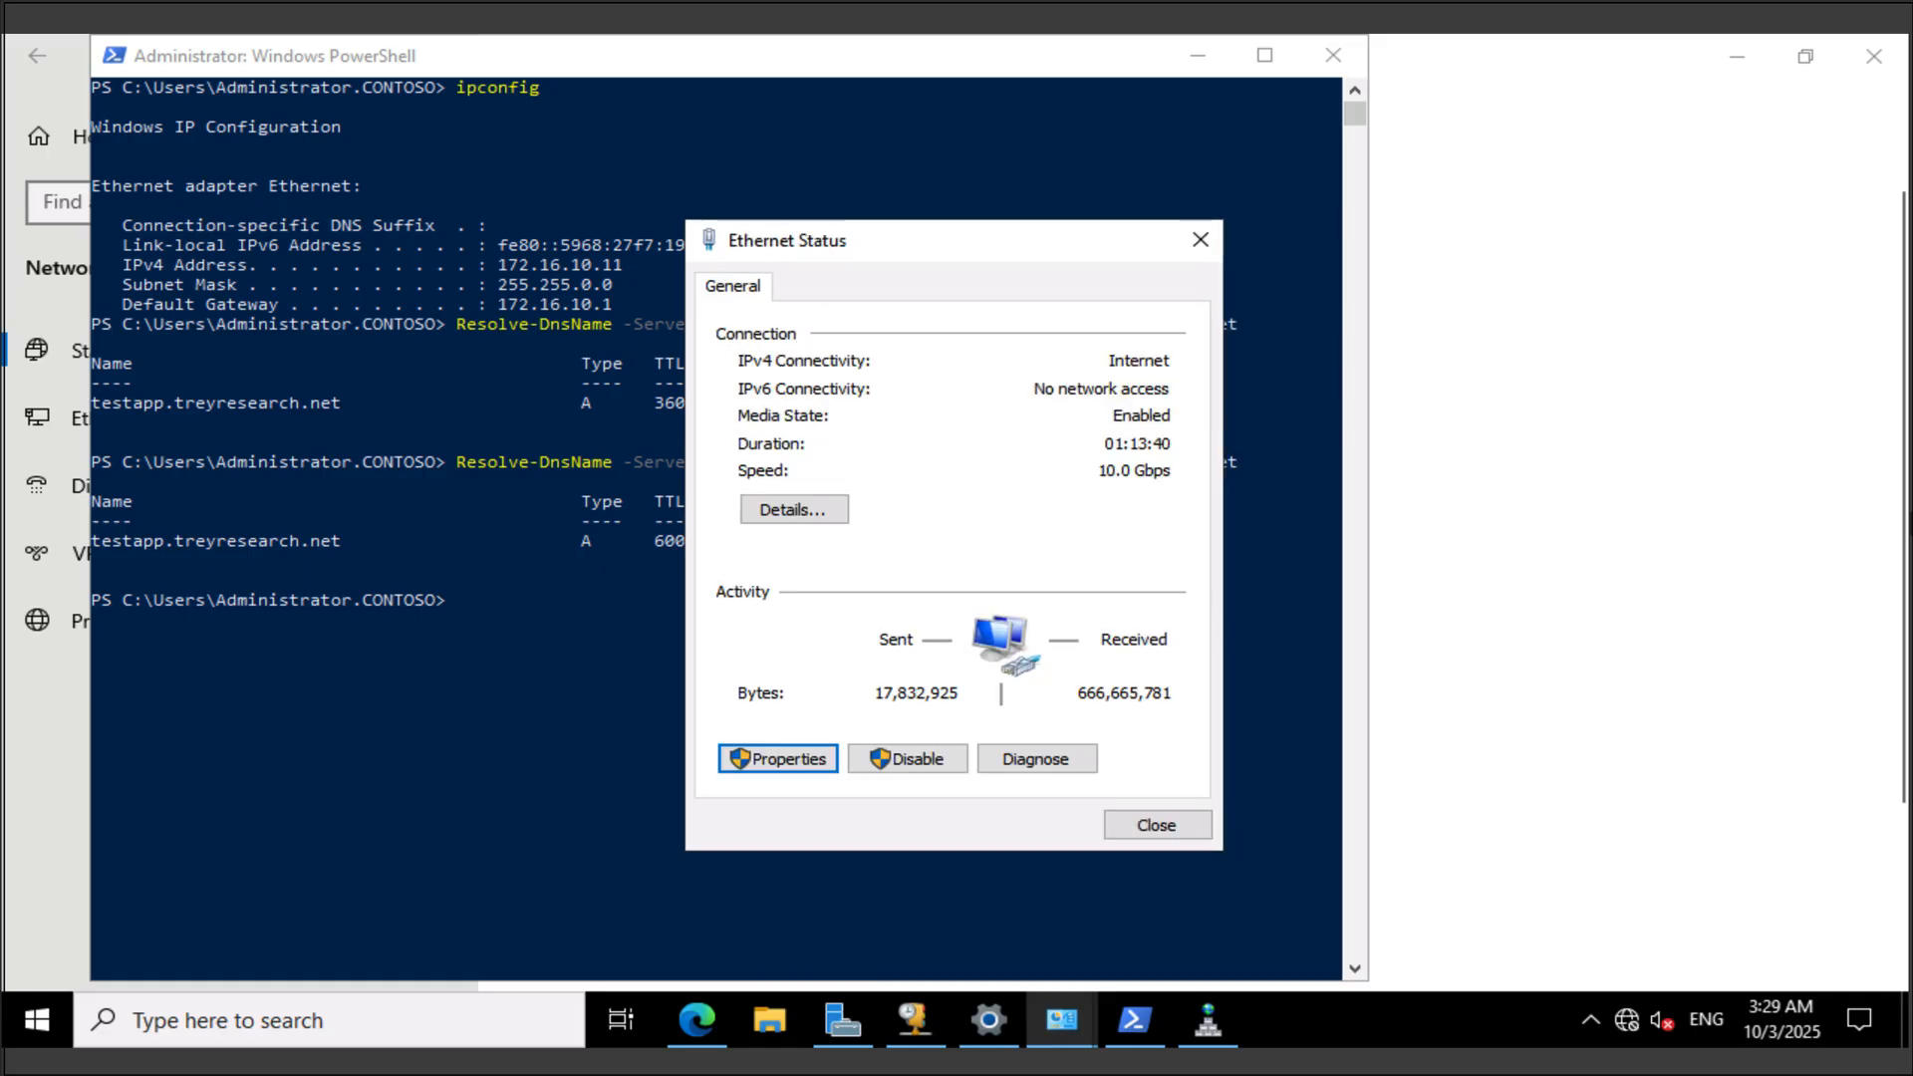